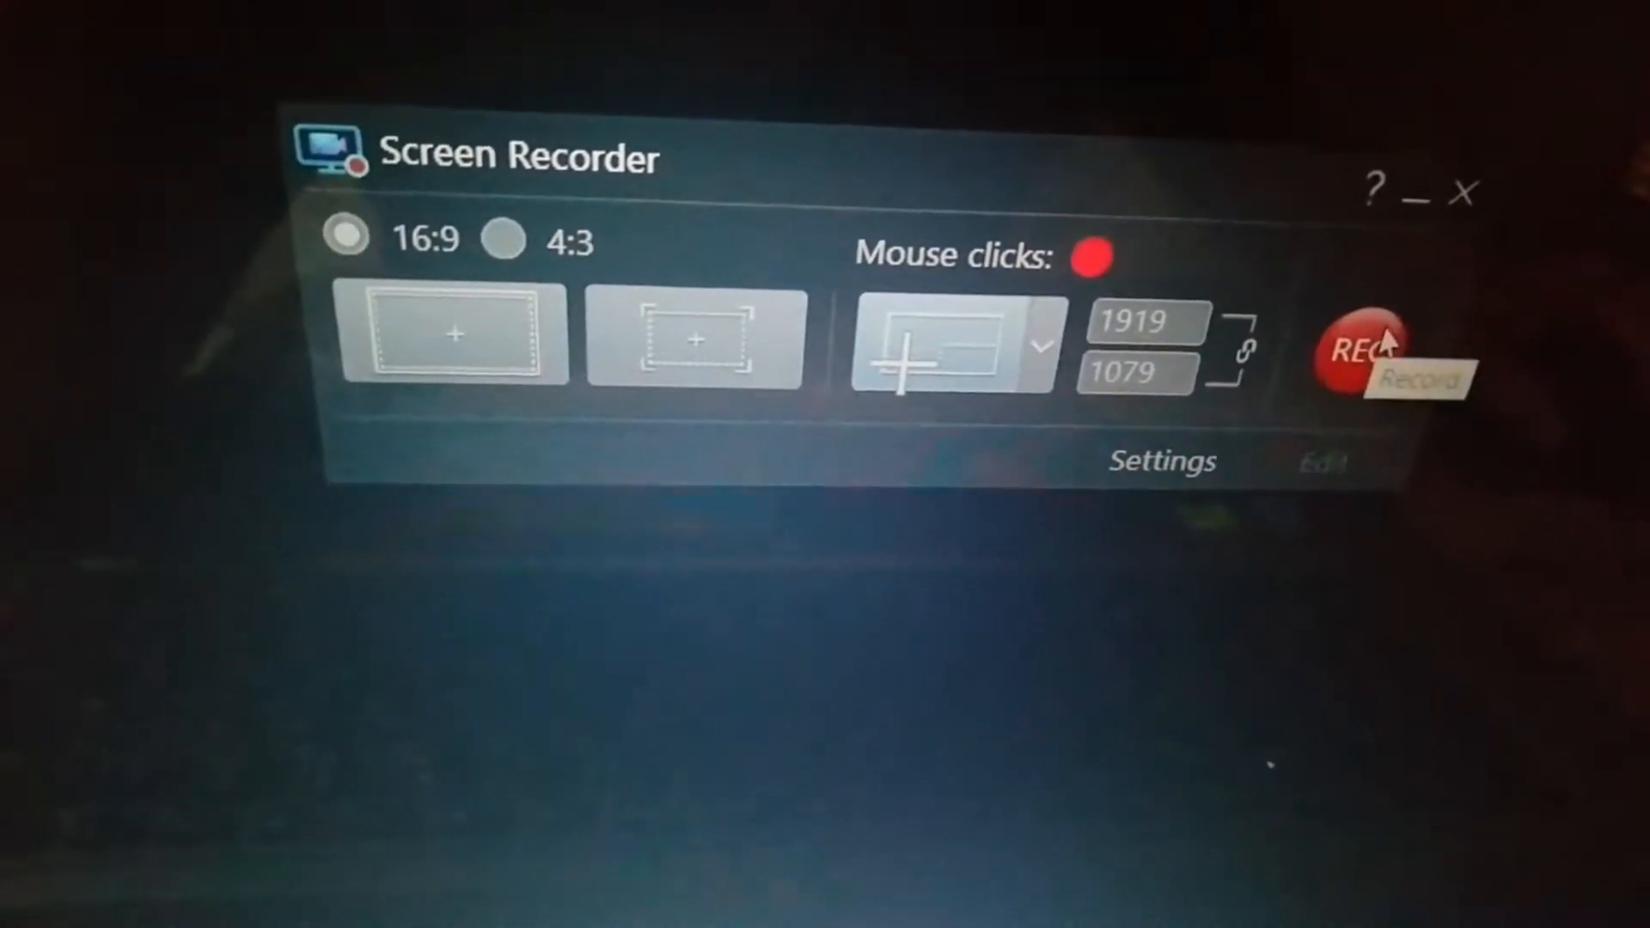
Start a full-screen recording with Screen Recorder.
{"action": "left_click", "coordinate": [1384, 356]}
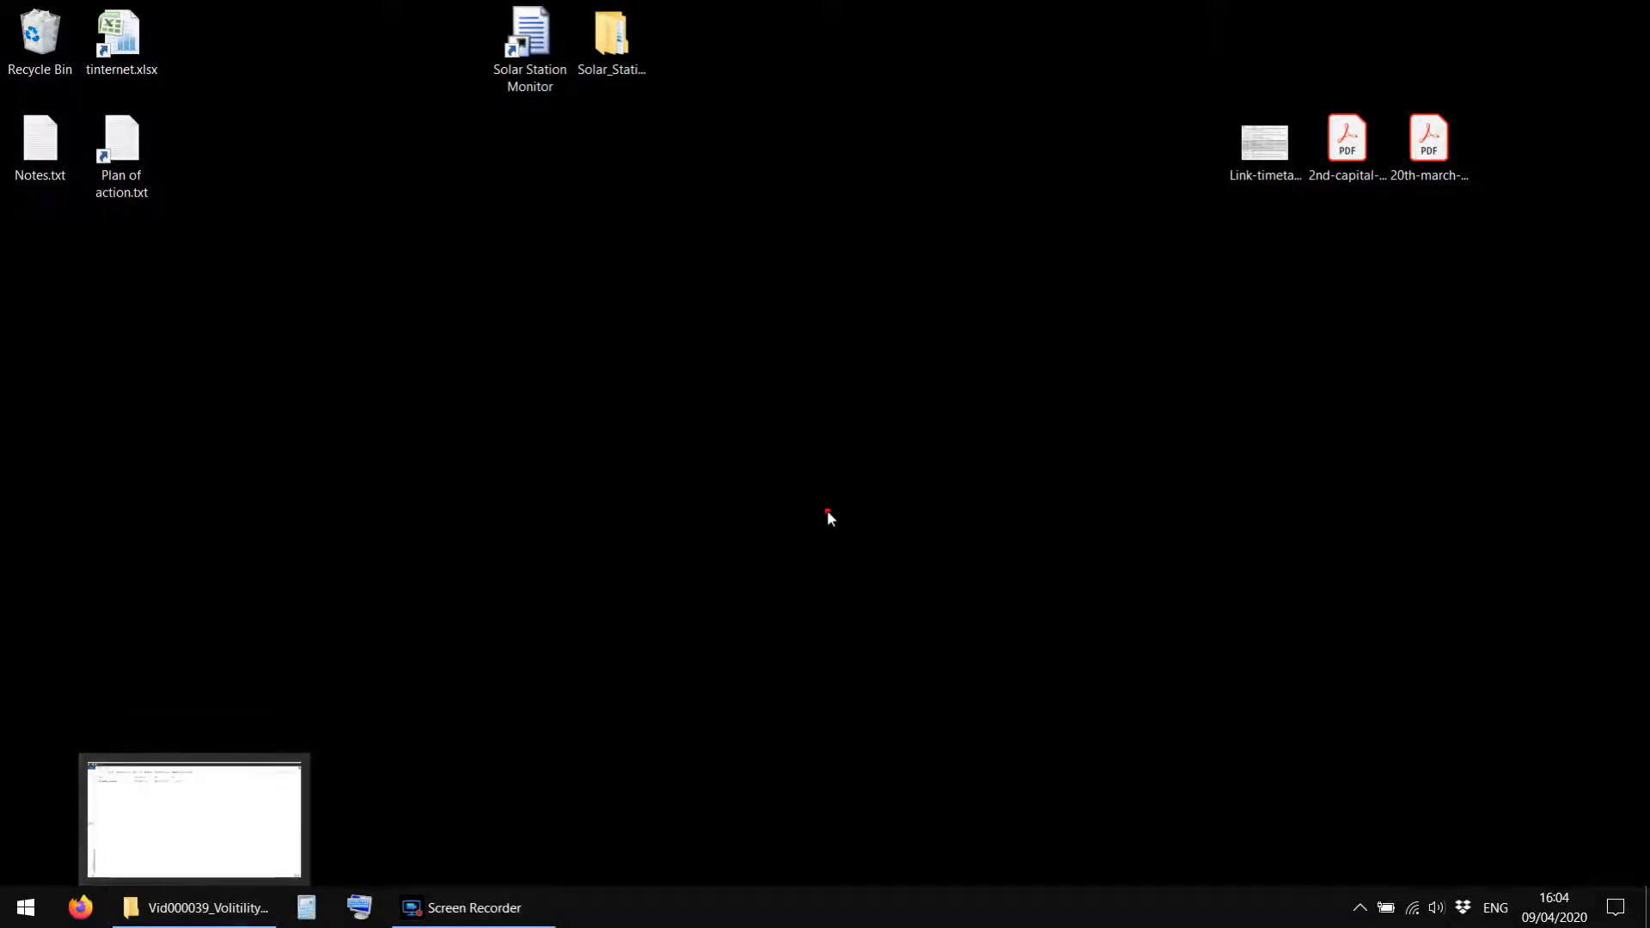
{"action": "left_click", "coordinate": [829, 512]}
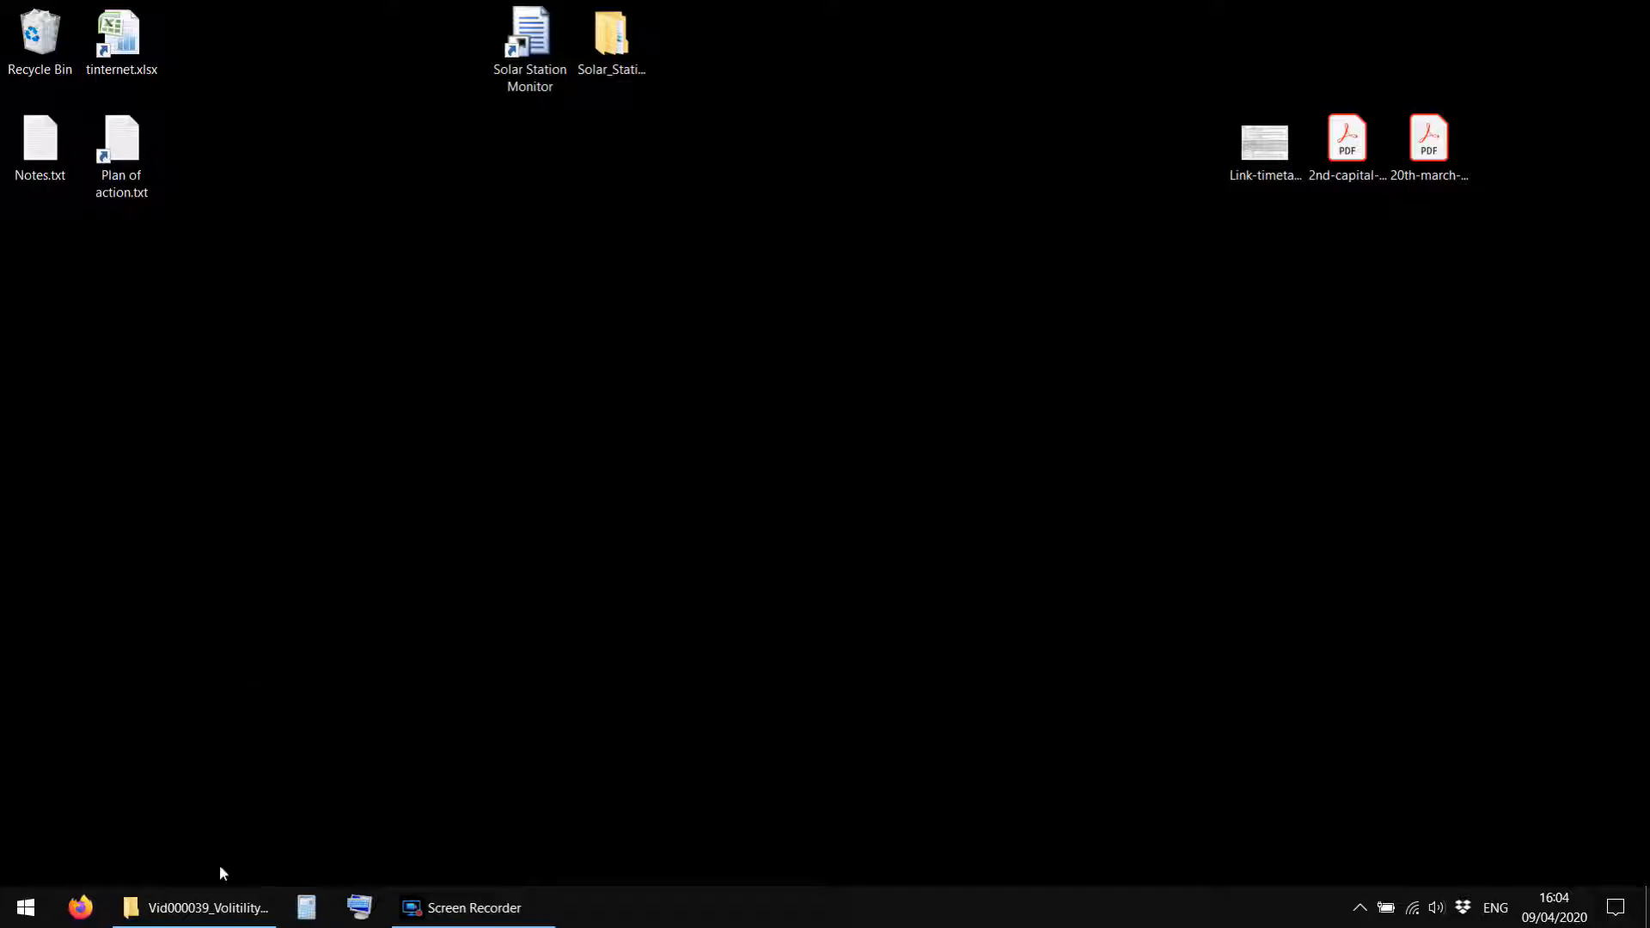
Open Volitility_Analysis.xlsx from the Vid000039_Volitility_Reg_Inv folder and minimise the folder window.
{"action": "mouse_move", "coordinate": [198, 908]}
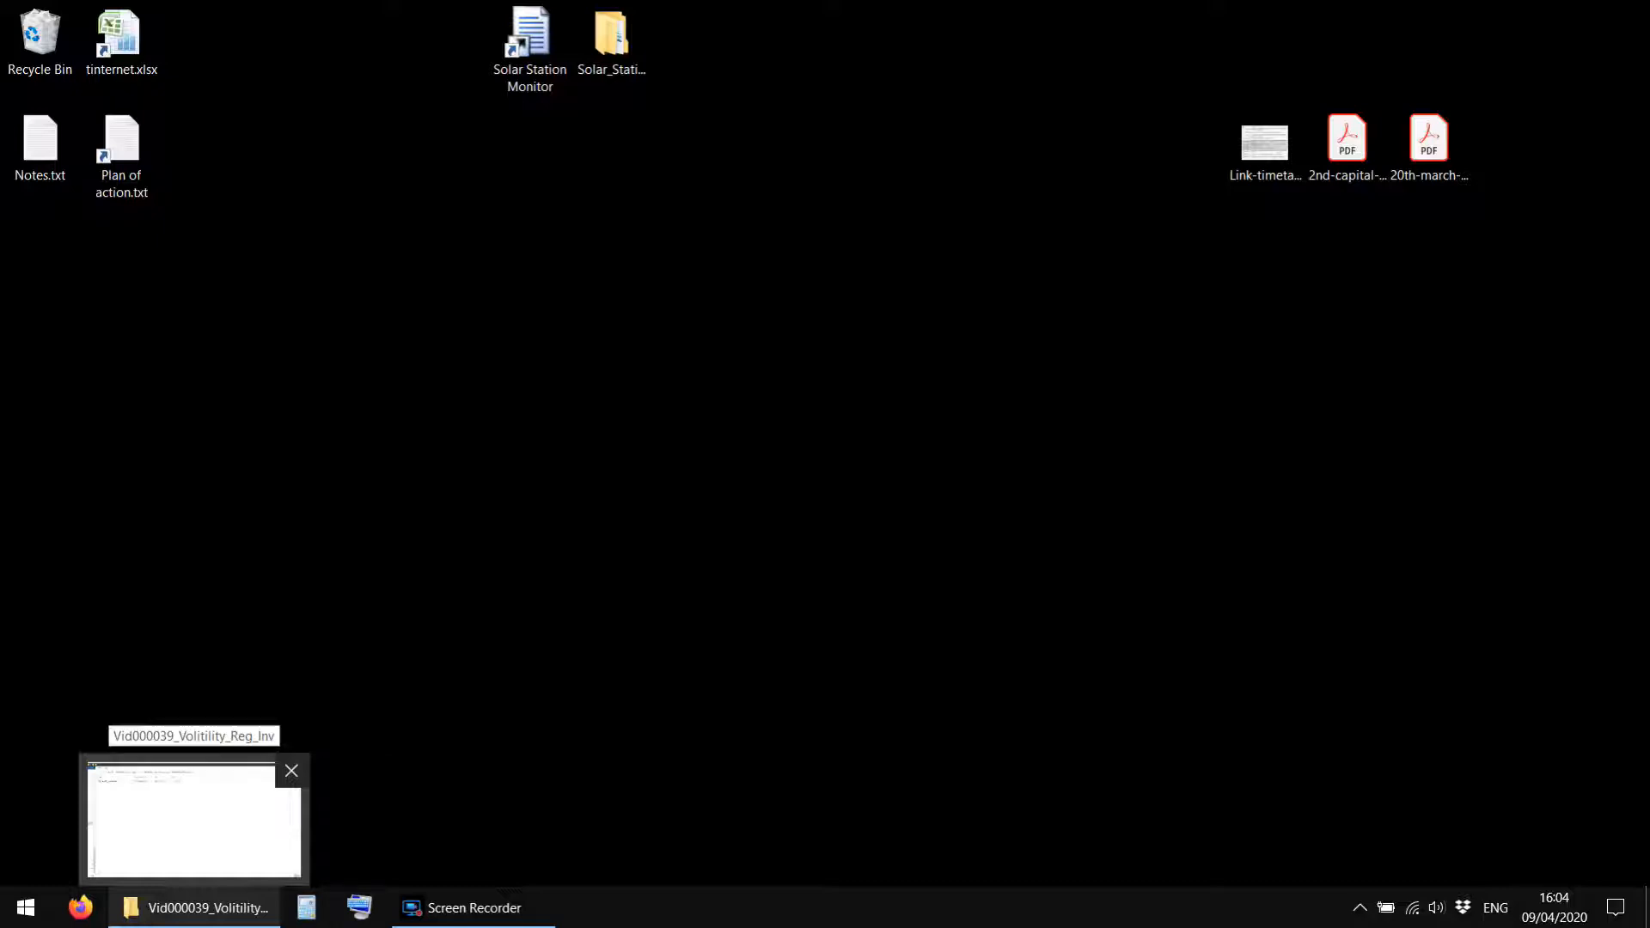
{"action": "left_click", "coordinate": [197, 907]}
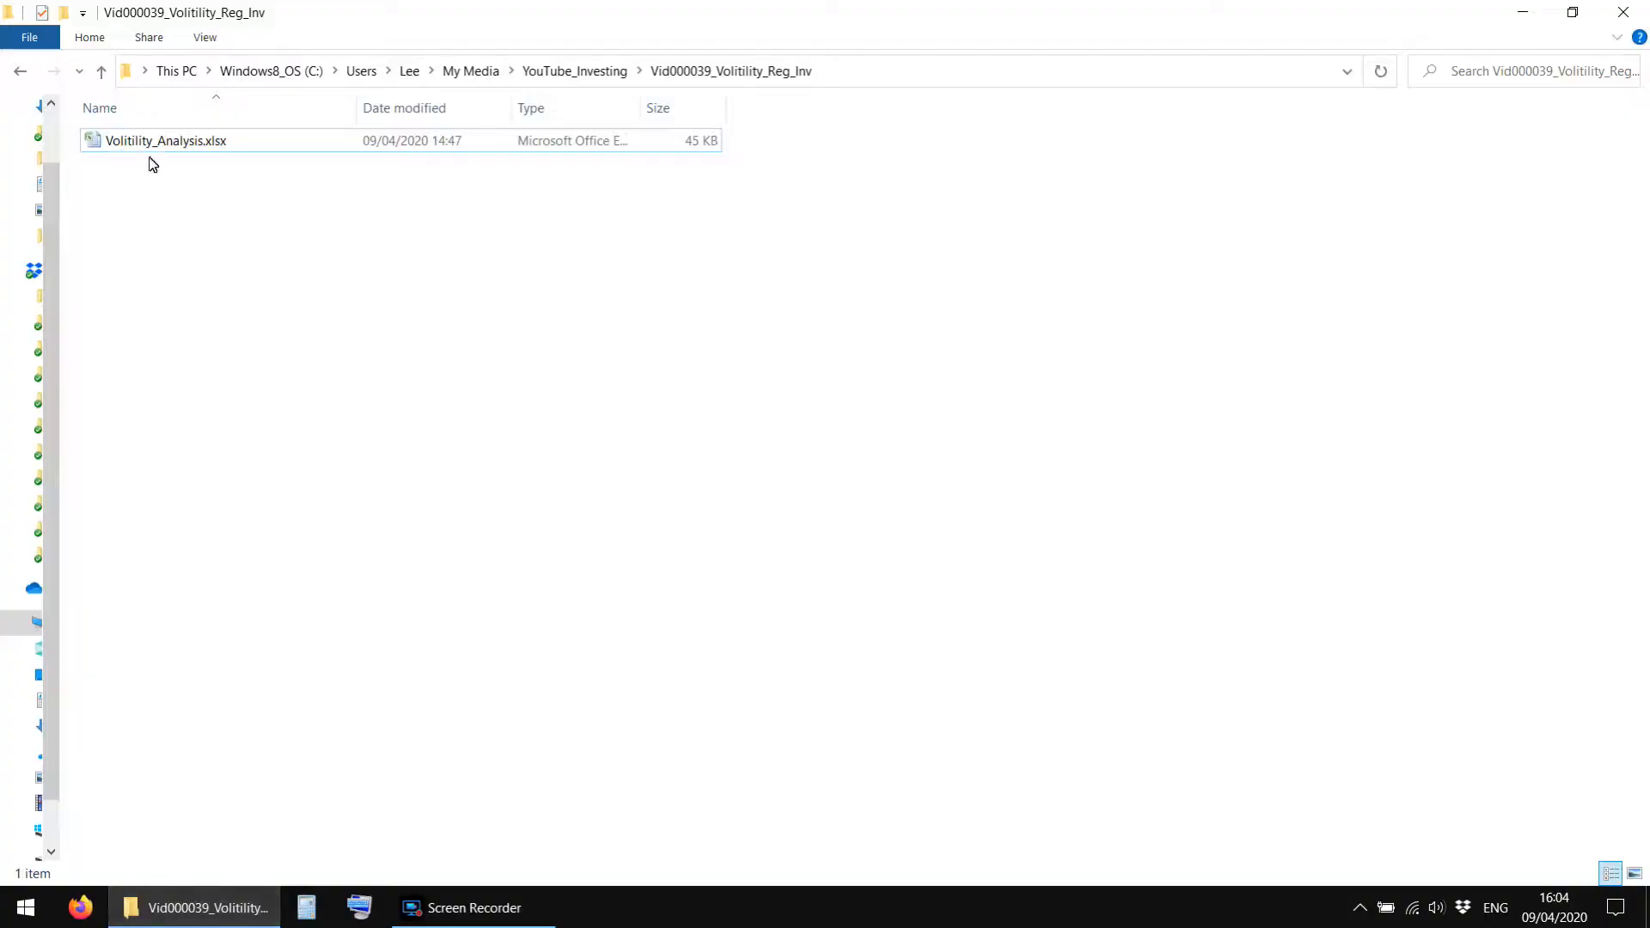
{"action": "left_click", "coordinate": [147, 146]}
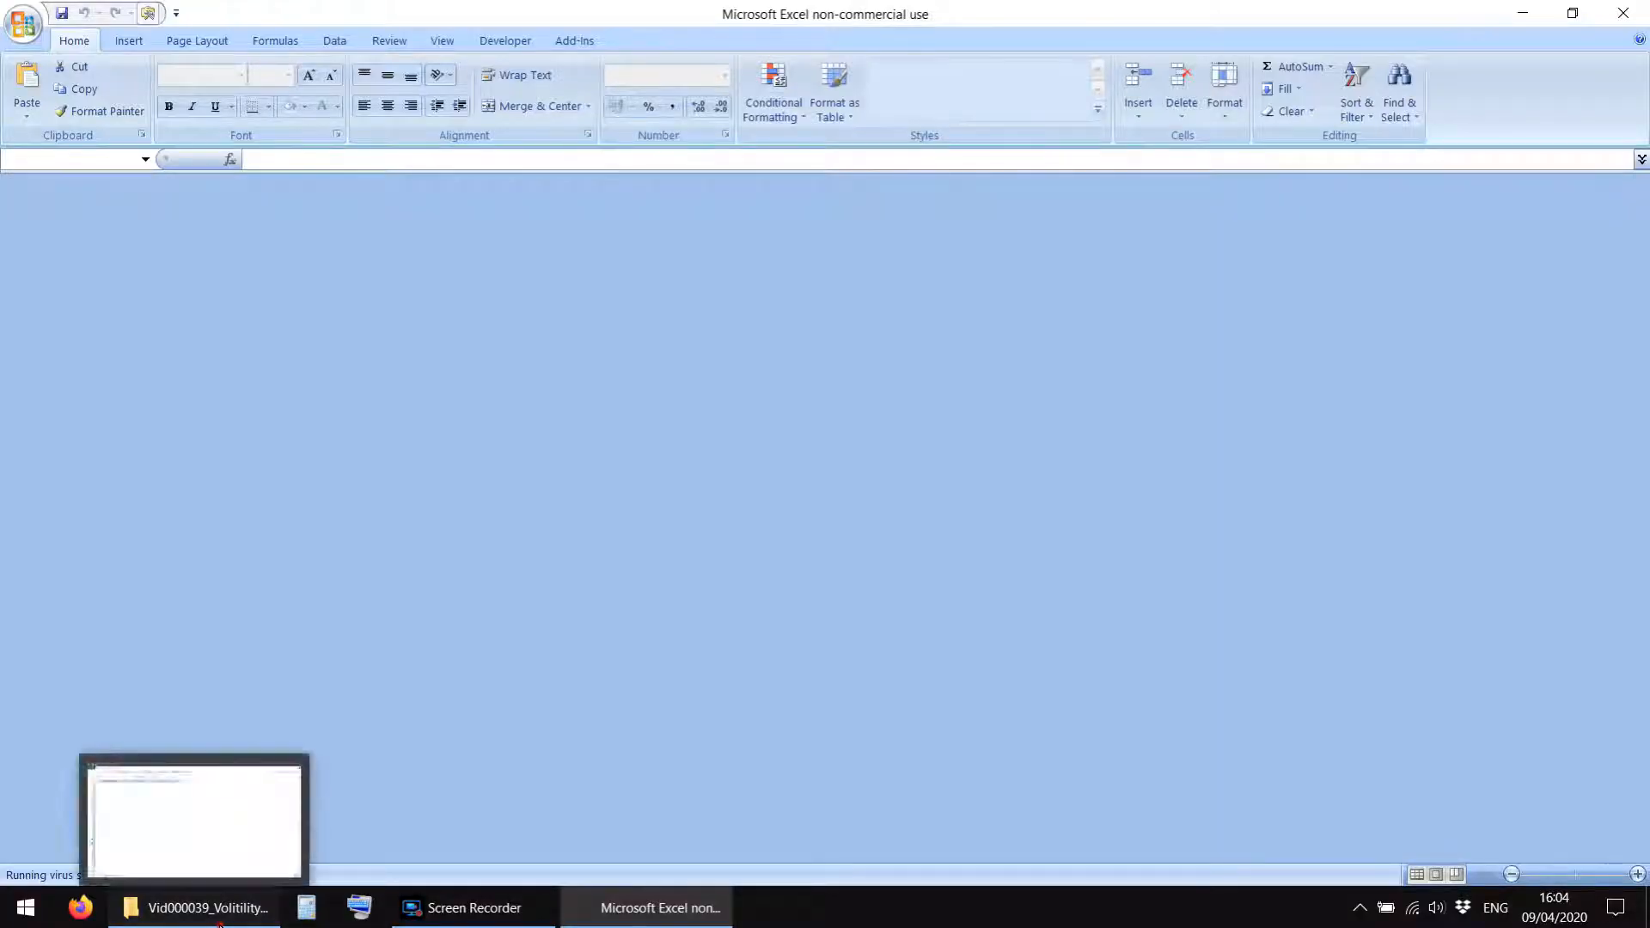
{"action": "left_click", "coordinate": [221, 919]}
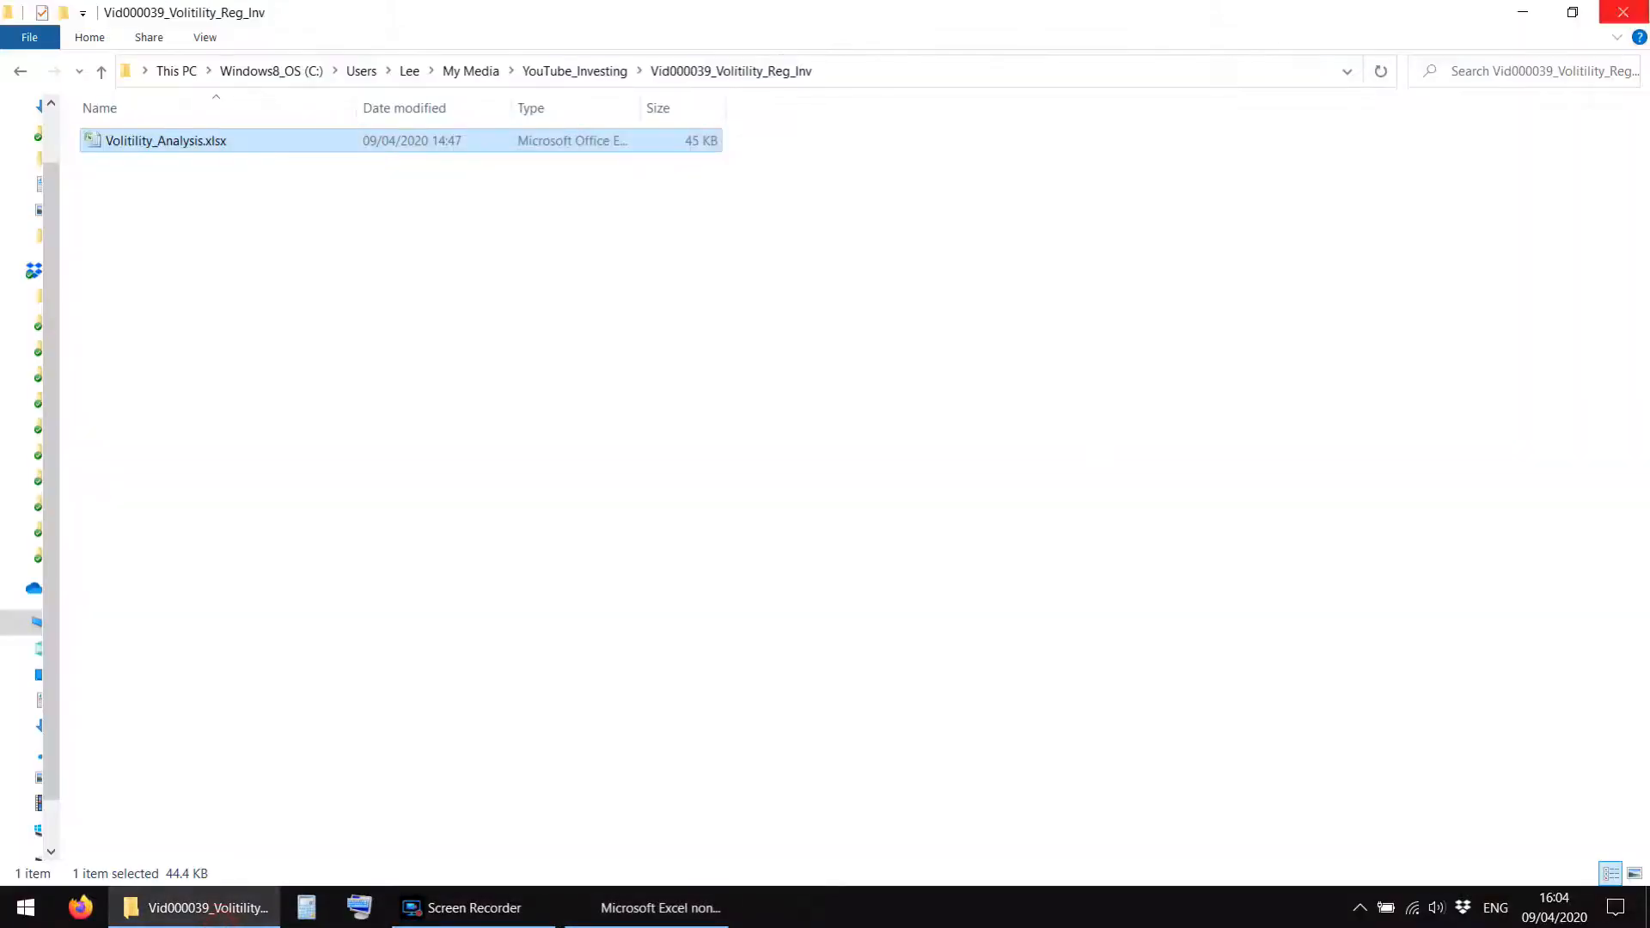
{"action": "left_click", "coordinate": [1523, 12]}
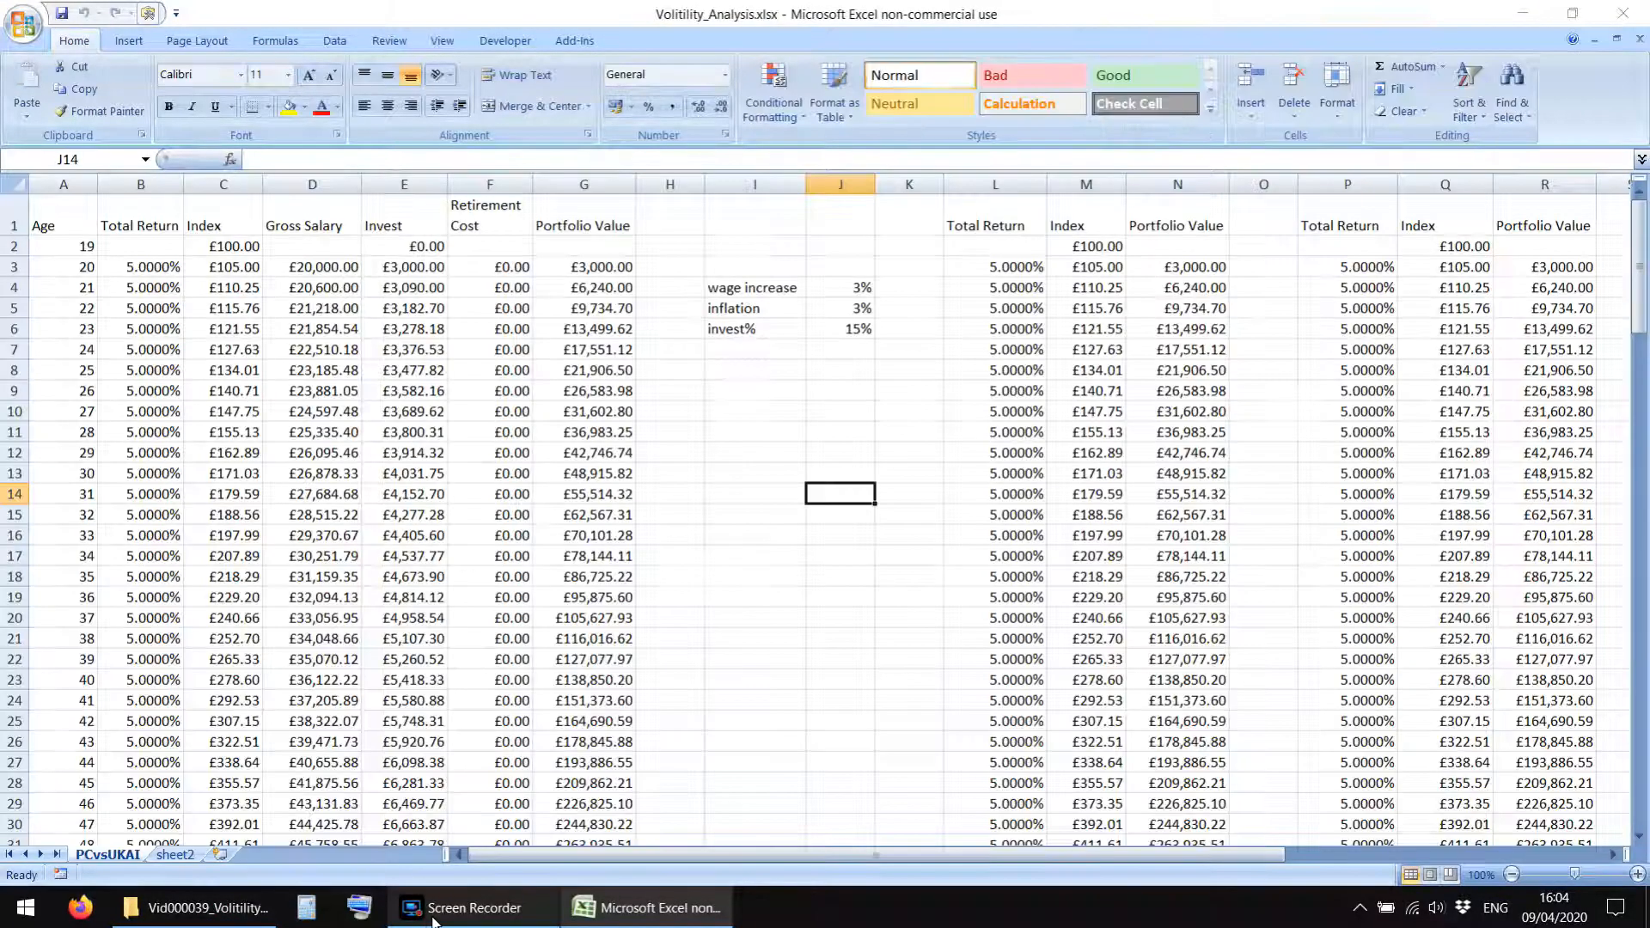
{"action": "left_click", "coordinate": [817, 458]}
{"action": "scroll", "coordinate": [814, 568], "scroll_direction": "down", "scroll_amount": 8}
{"action": "scroll", "coordinate": [813, 571], "scroll_direction": "up", "scroll_amount": 8}
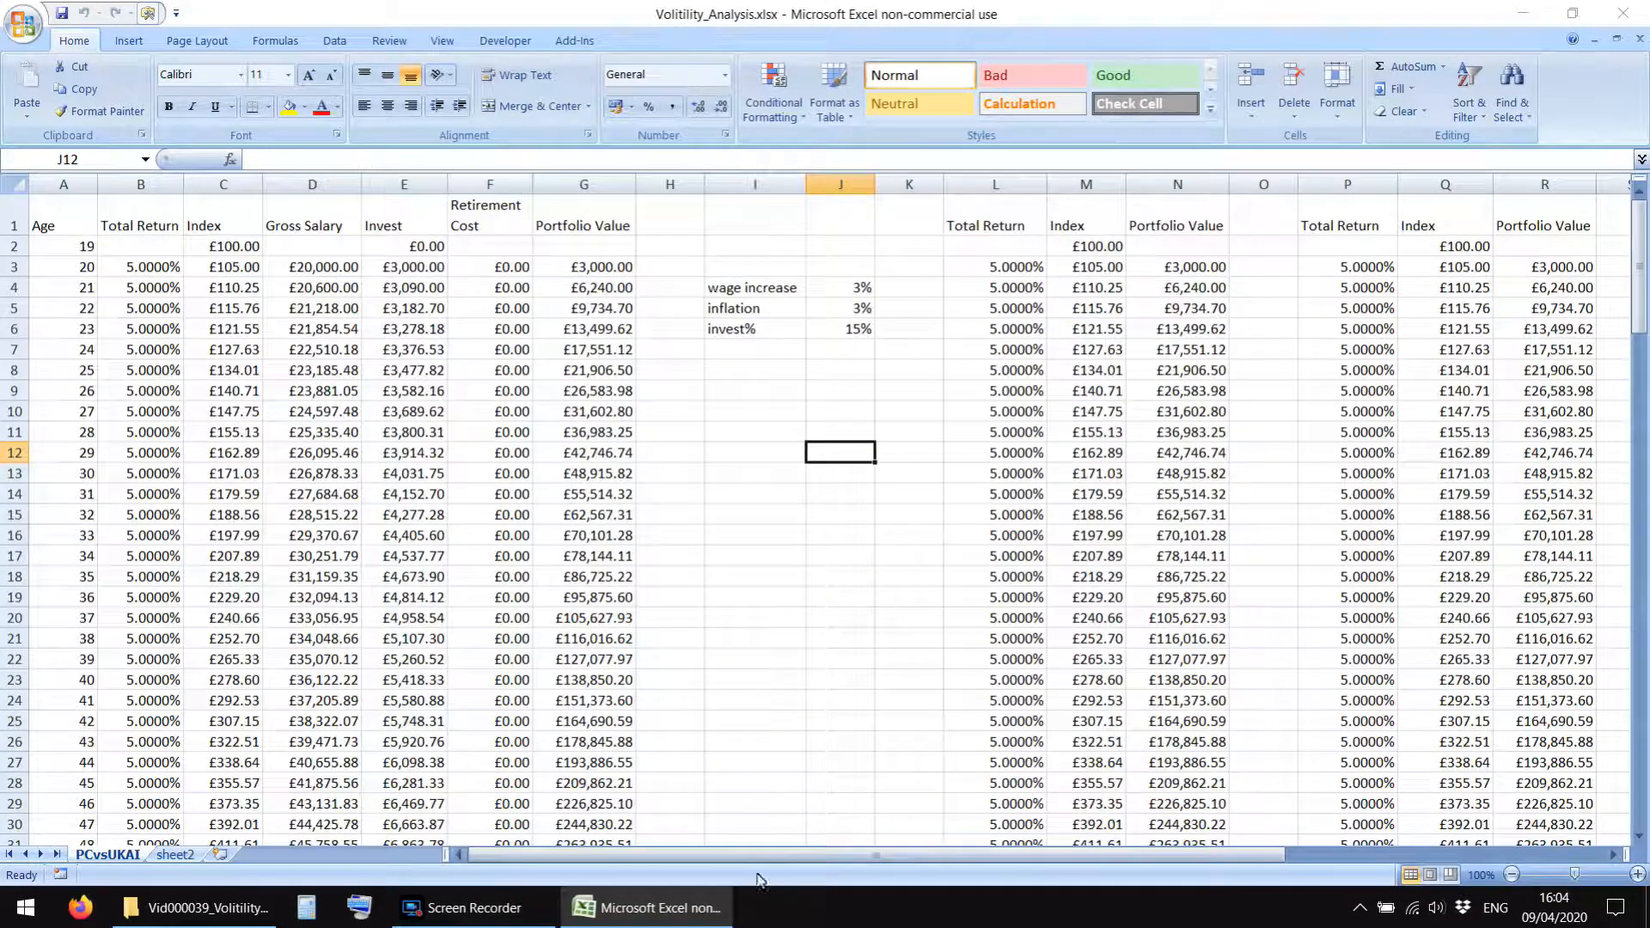
{"action": "left_click_drag", "start_coordinate": [748, 857], "coordinate": [709, 870]}
{"action": "left_click", "coordinate": [791, 555]}
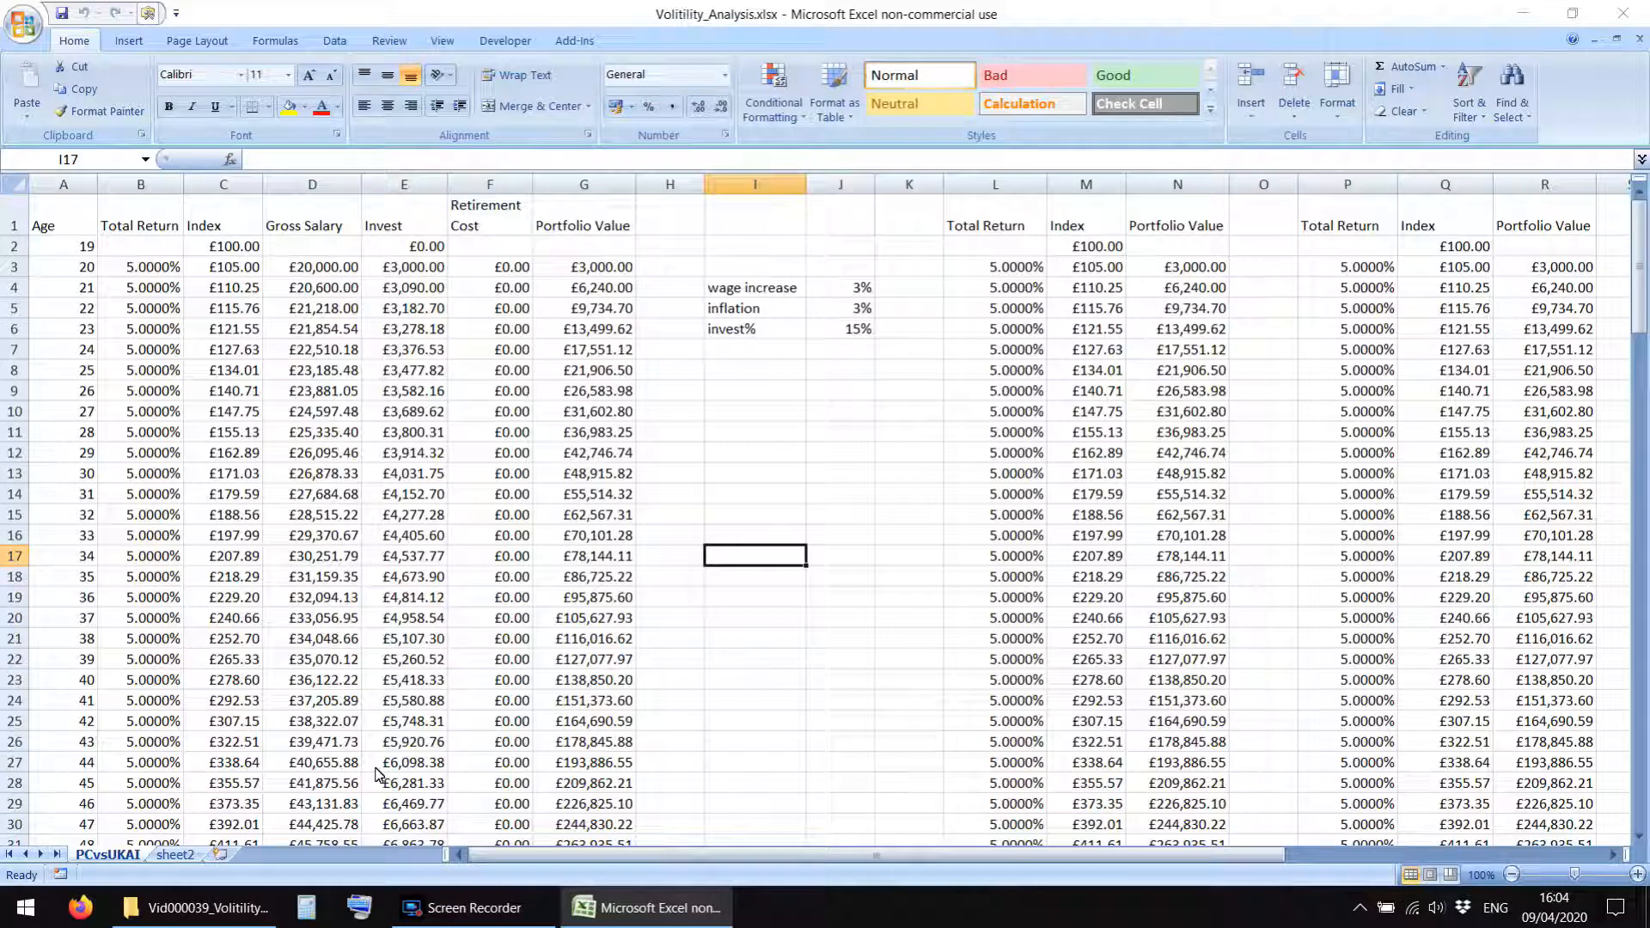
{"action": "left_click", "coordinate": [780, 439]}
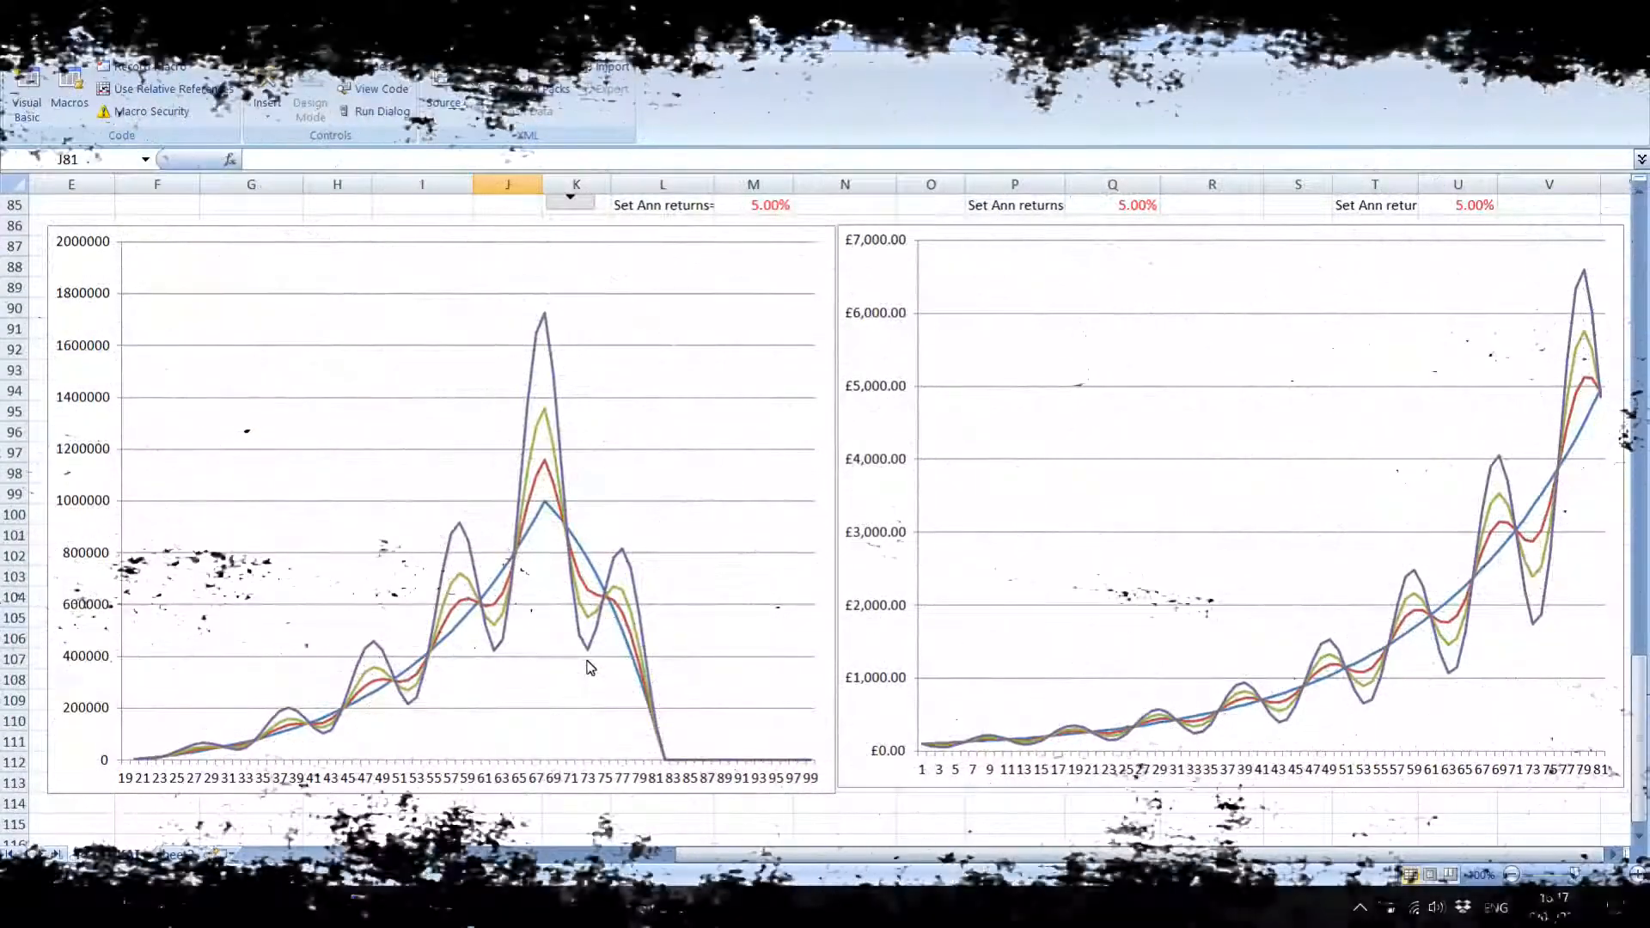
Bring up the running Screen Recorder controls and minimise the Excel workbook.
{"action": "left_click", "coordinate": [464, 908]}
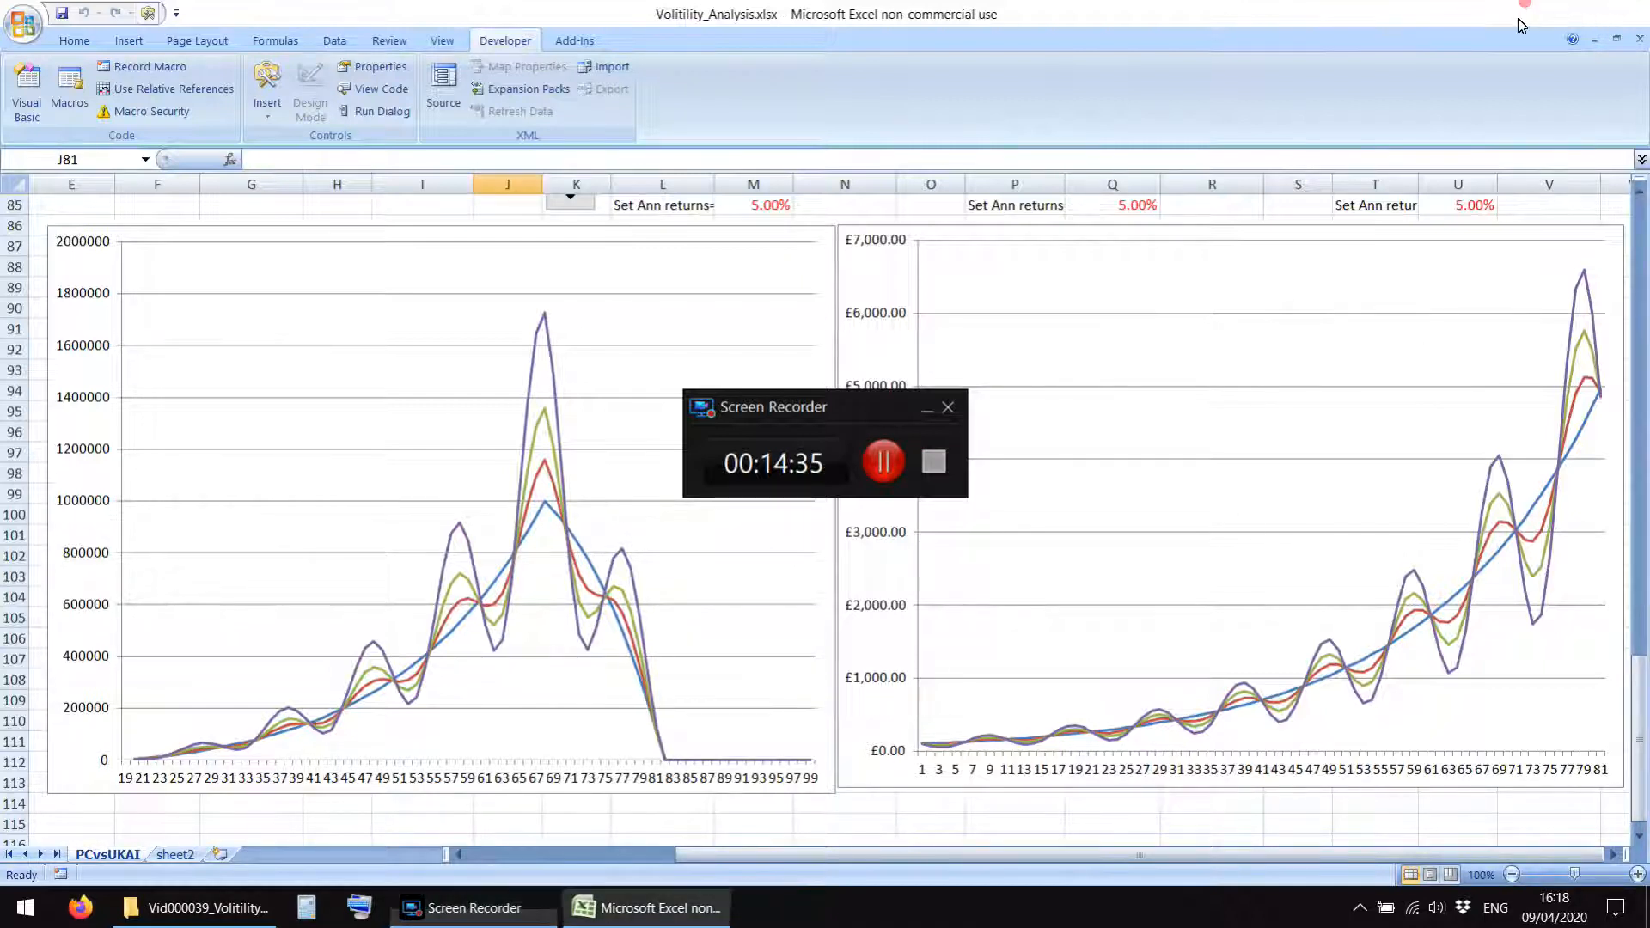
{"action": "left_click", "coordinate": [1523, 13]}
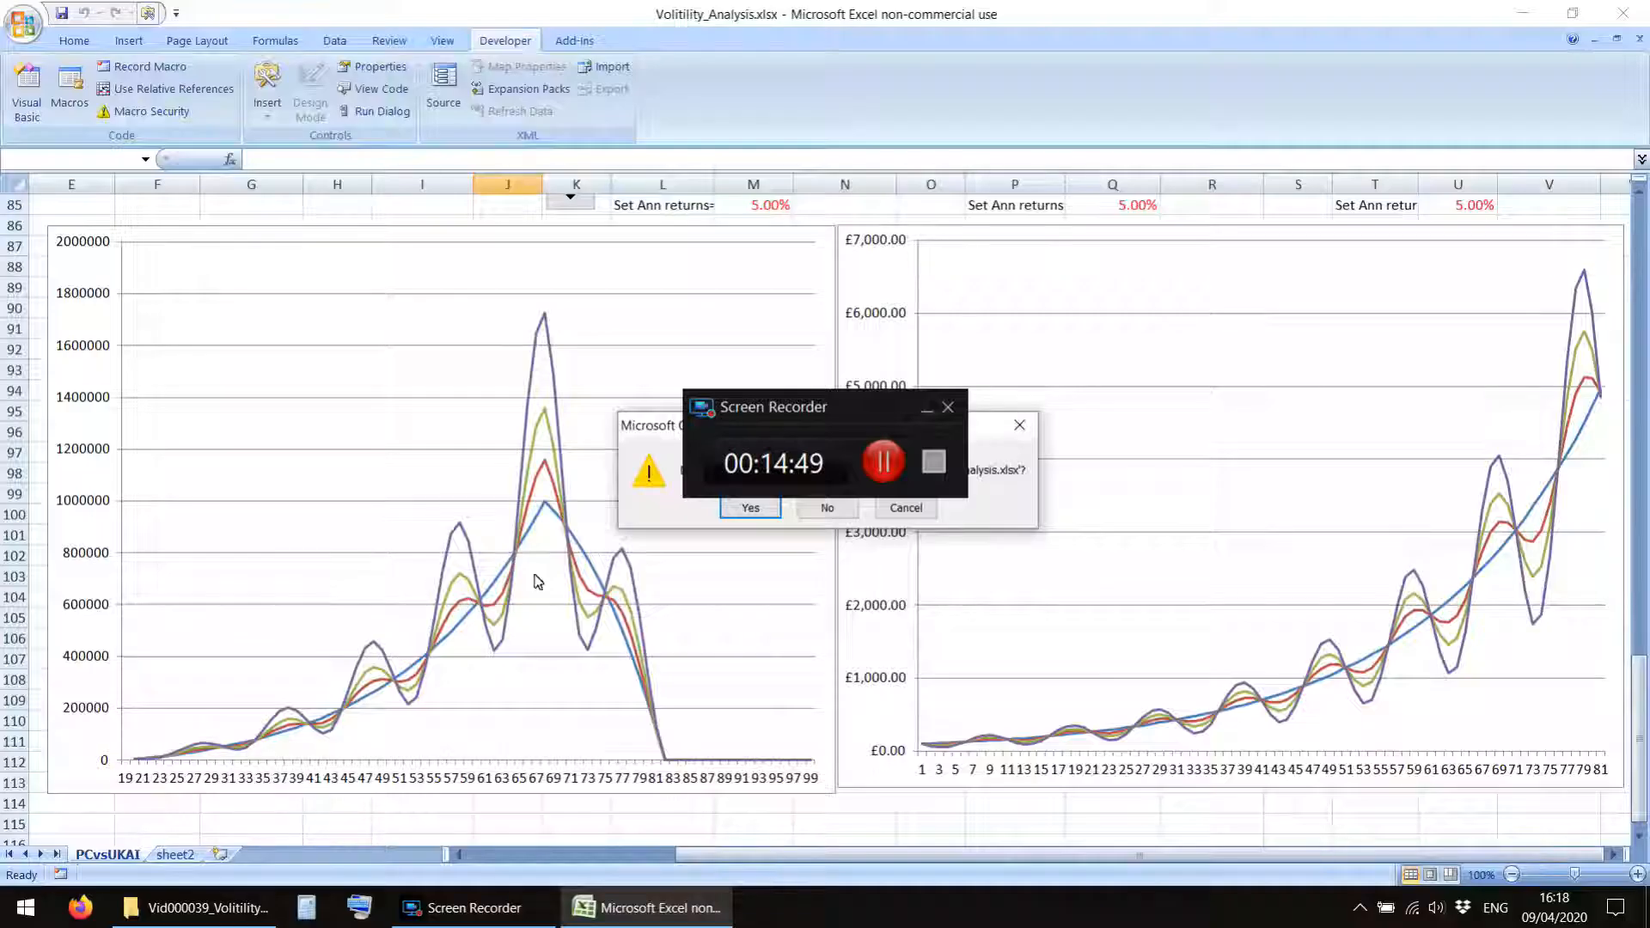
{"action": "left_click", "coordinate": [751, 508]}
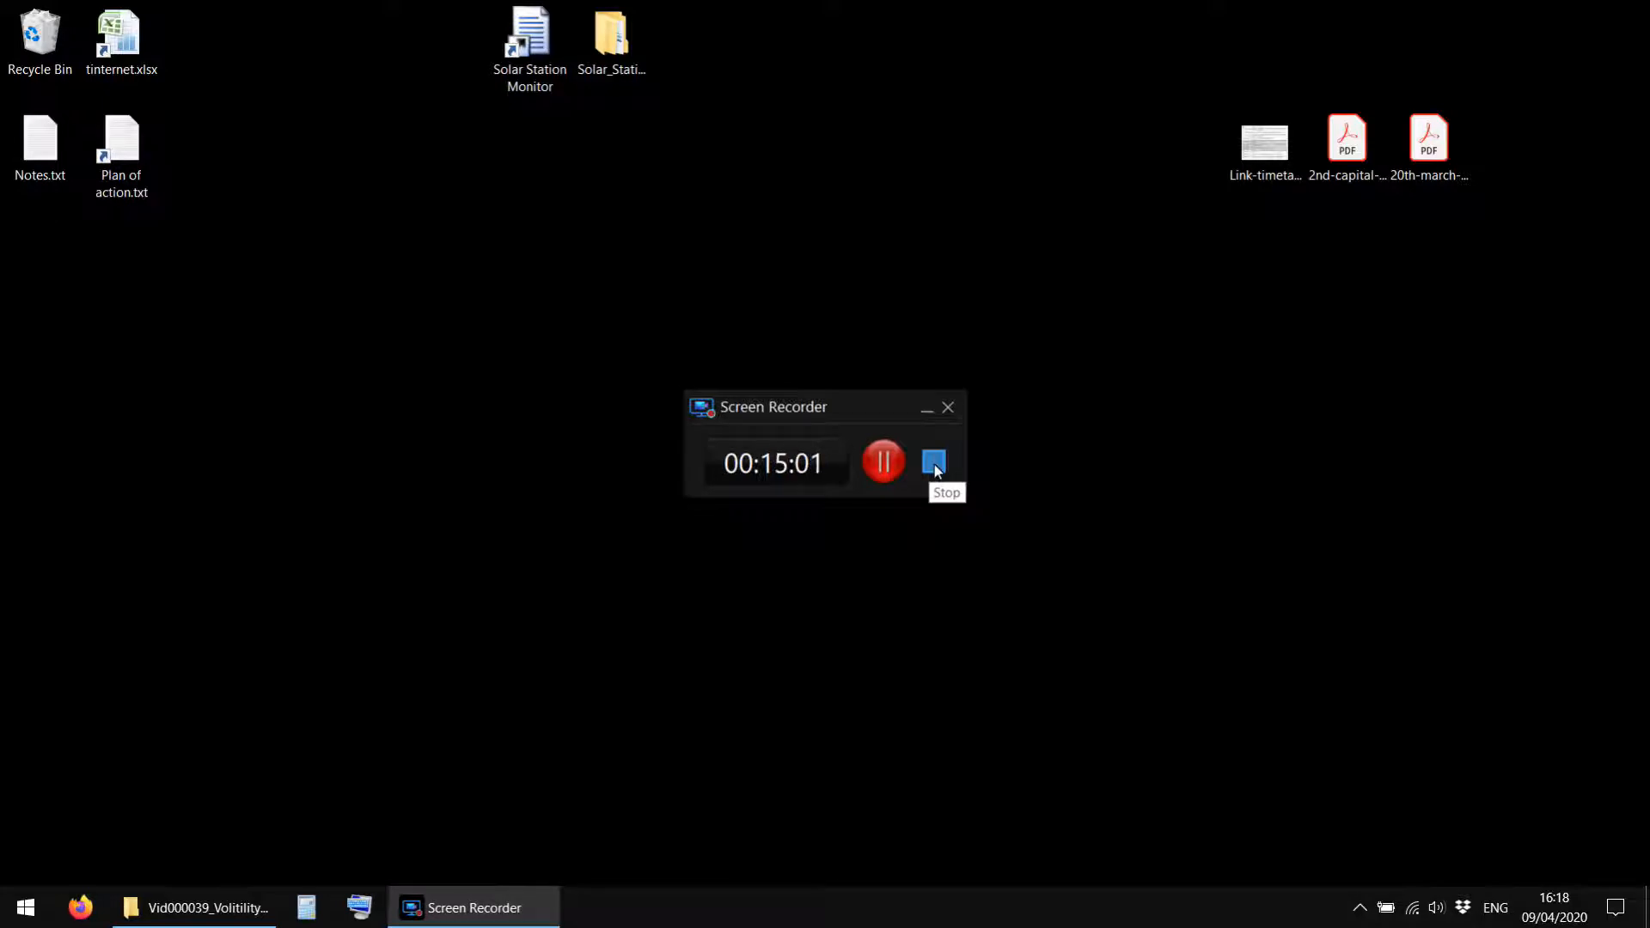
Move Capture.mp4 from the YouTube_Investing folder into its Vid000039_Volitility_Reg_Inv subfolder.
{"action": "left_click", "coordinate": [191, 908]}
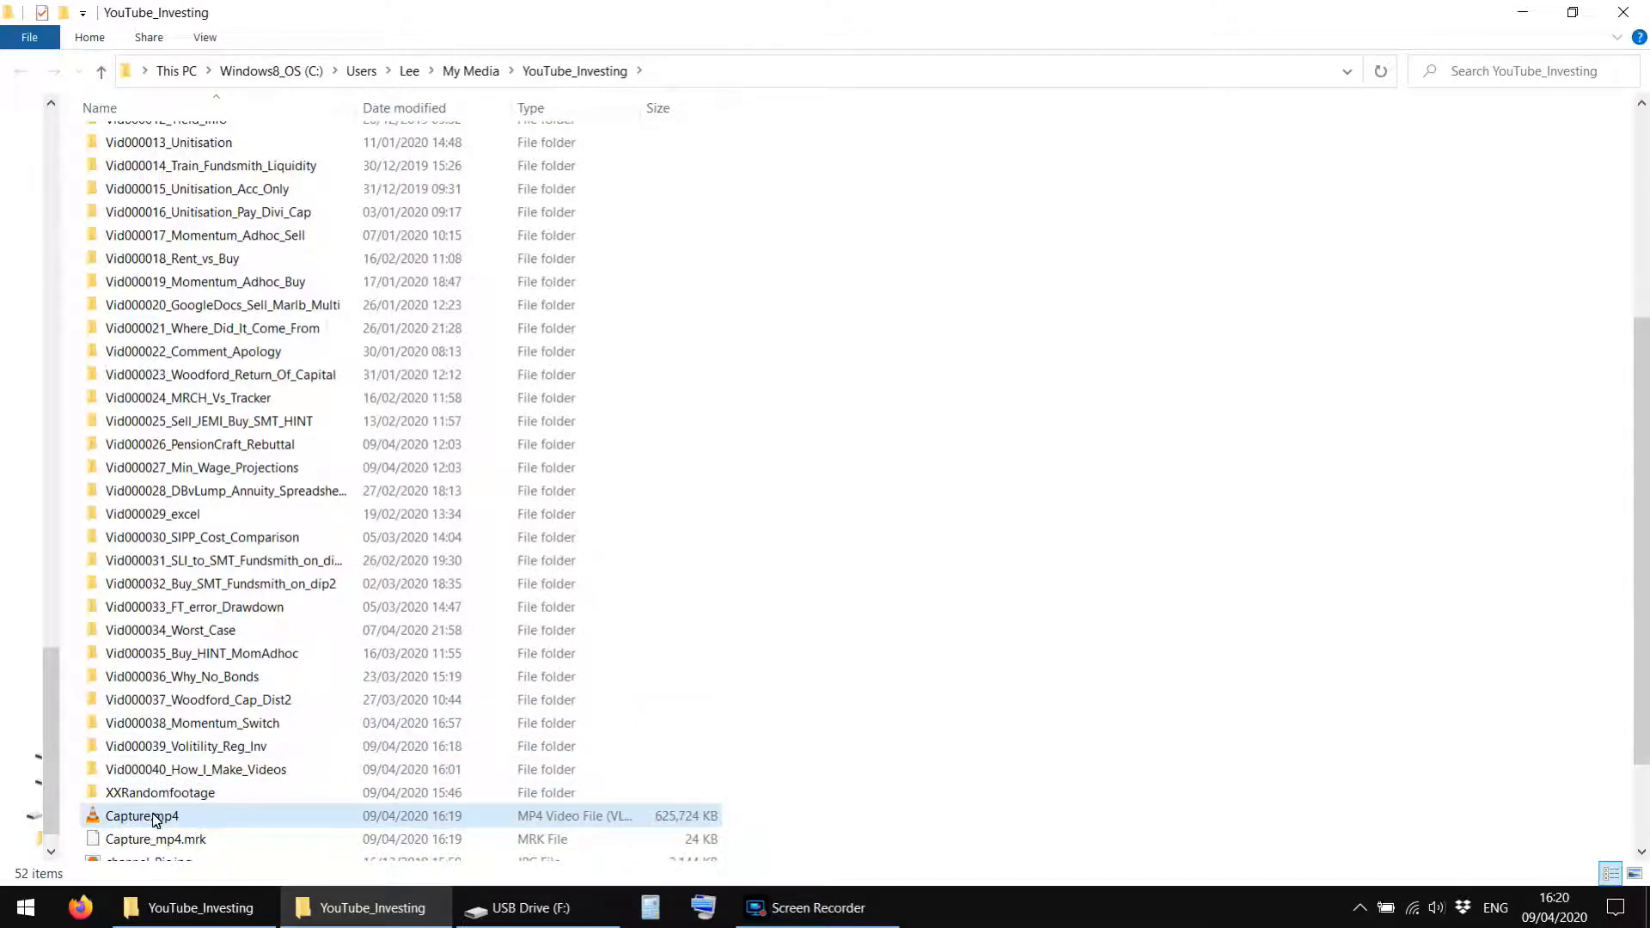
{"action": "left_click", "coordinate": [155, 819]}
{"action": "scroll", "coordinate": [153, 815], "scroll_direction": "down", "scroll_amount": 2}
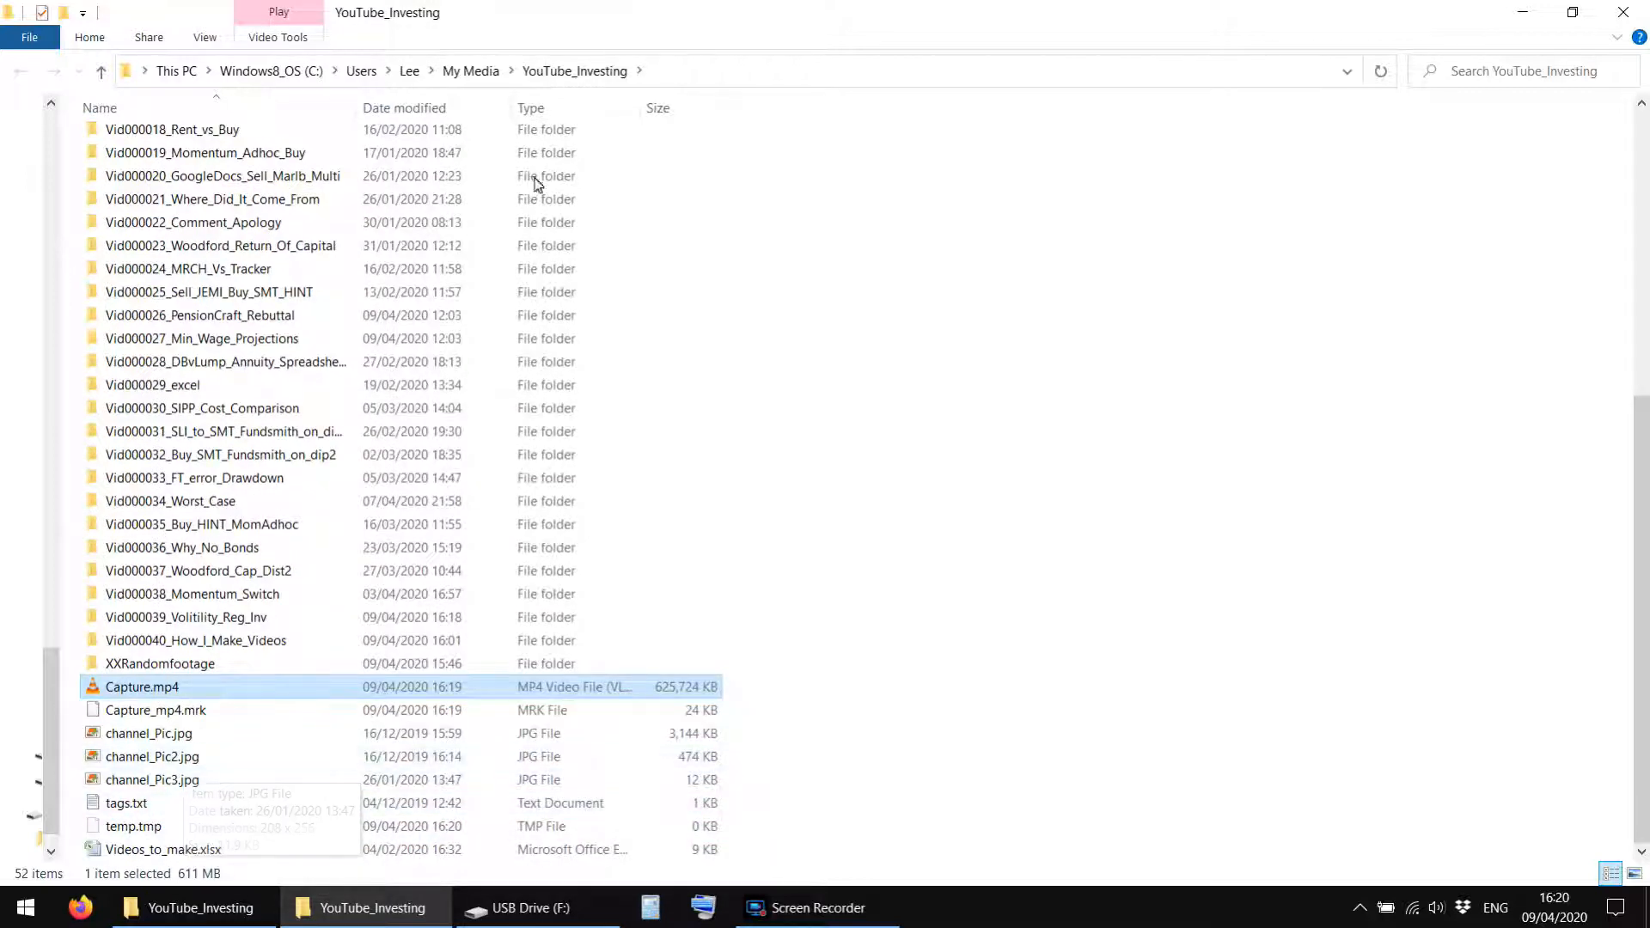
{"action": "left_click", "coordinate": [1381, 72]}
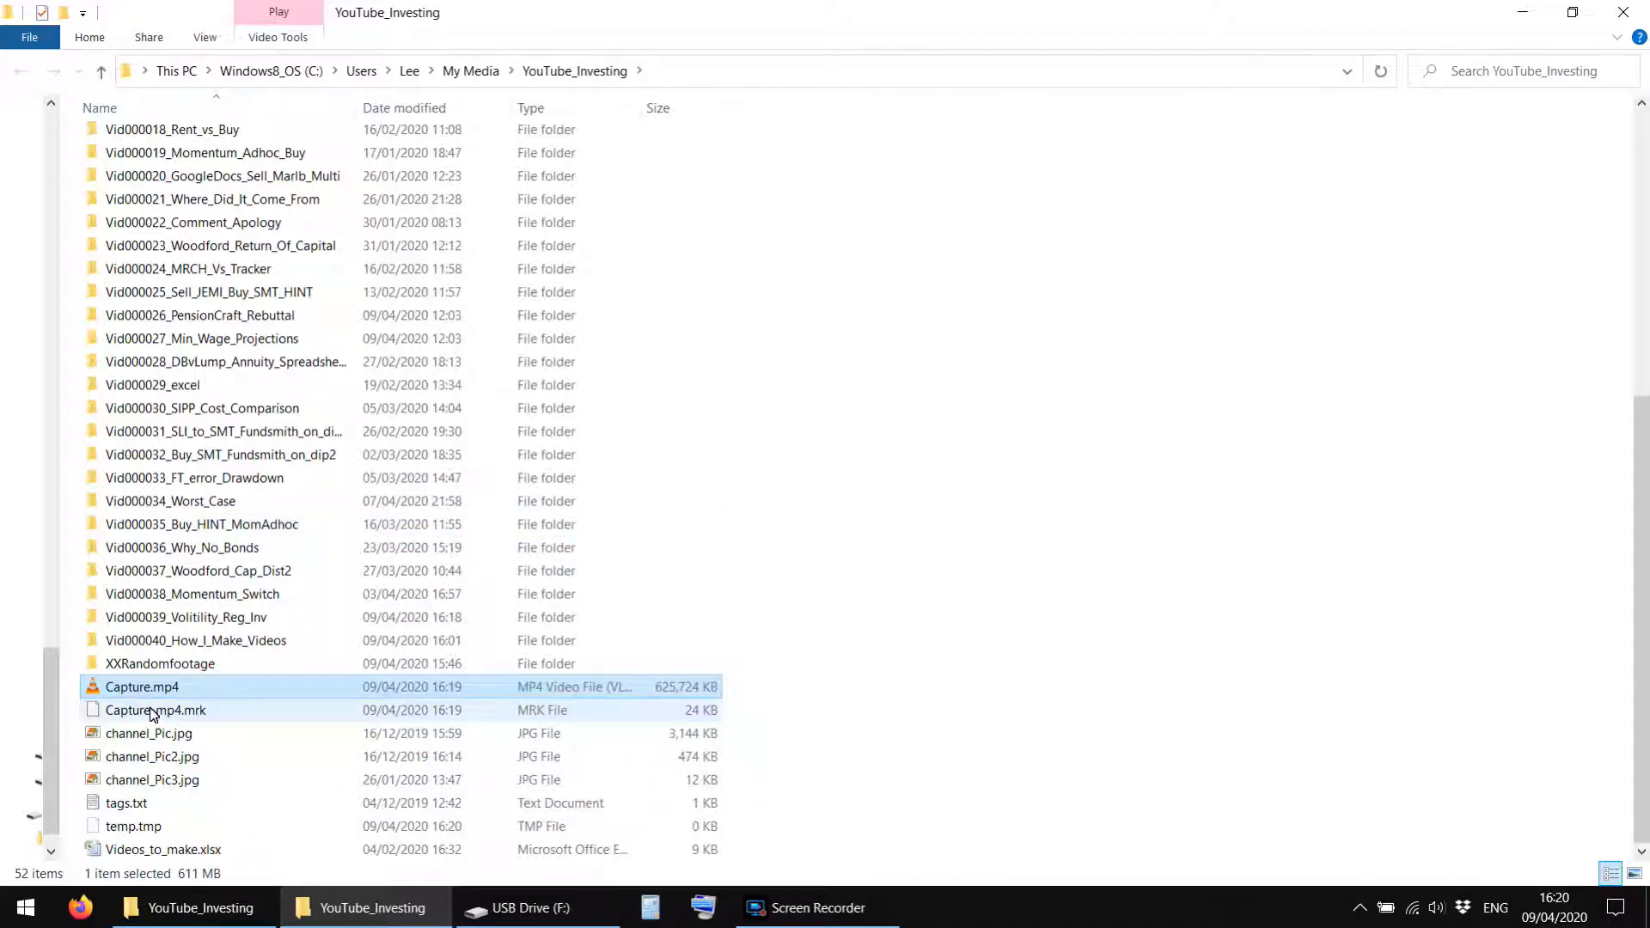
{"action": "left_click", "coordinate": [783, 911]}
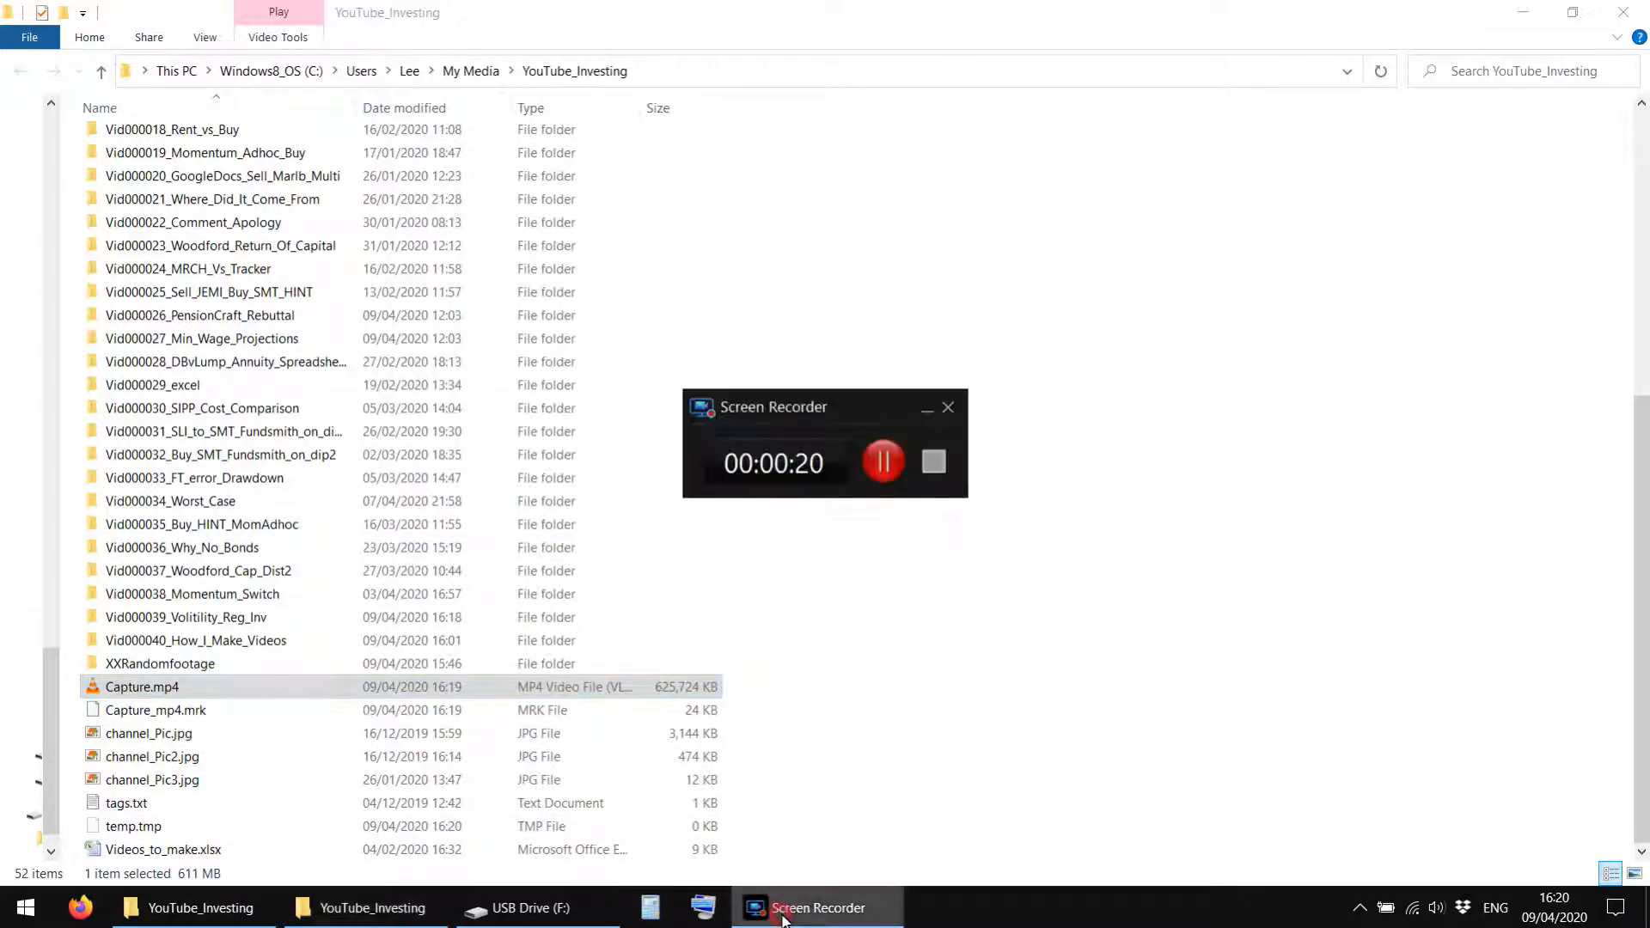
{"action": "left_click", "coordinate": [100, 693]}
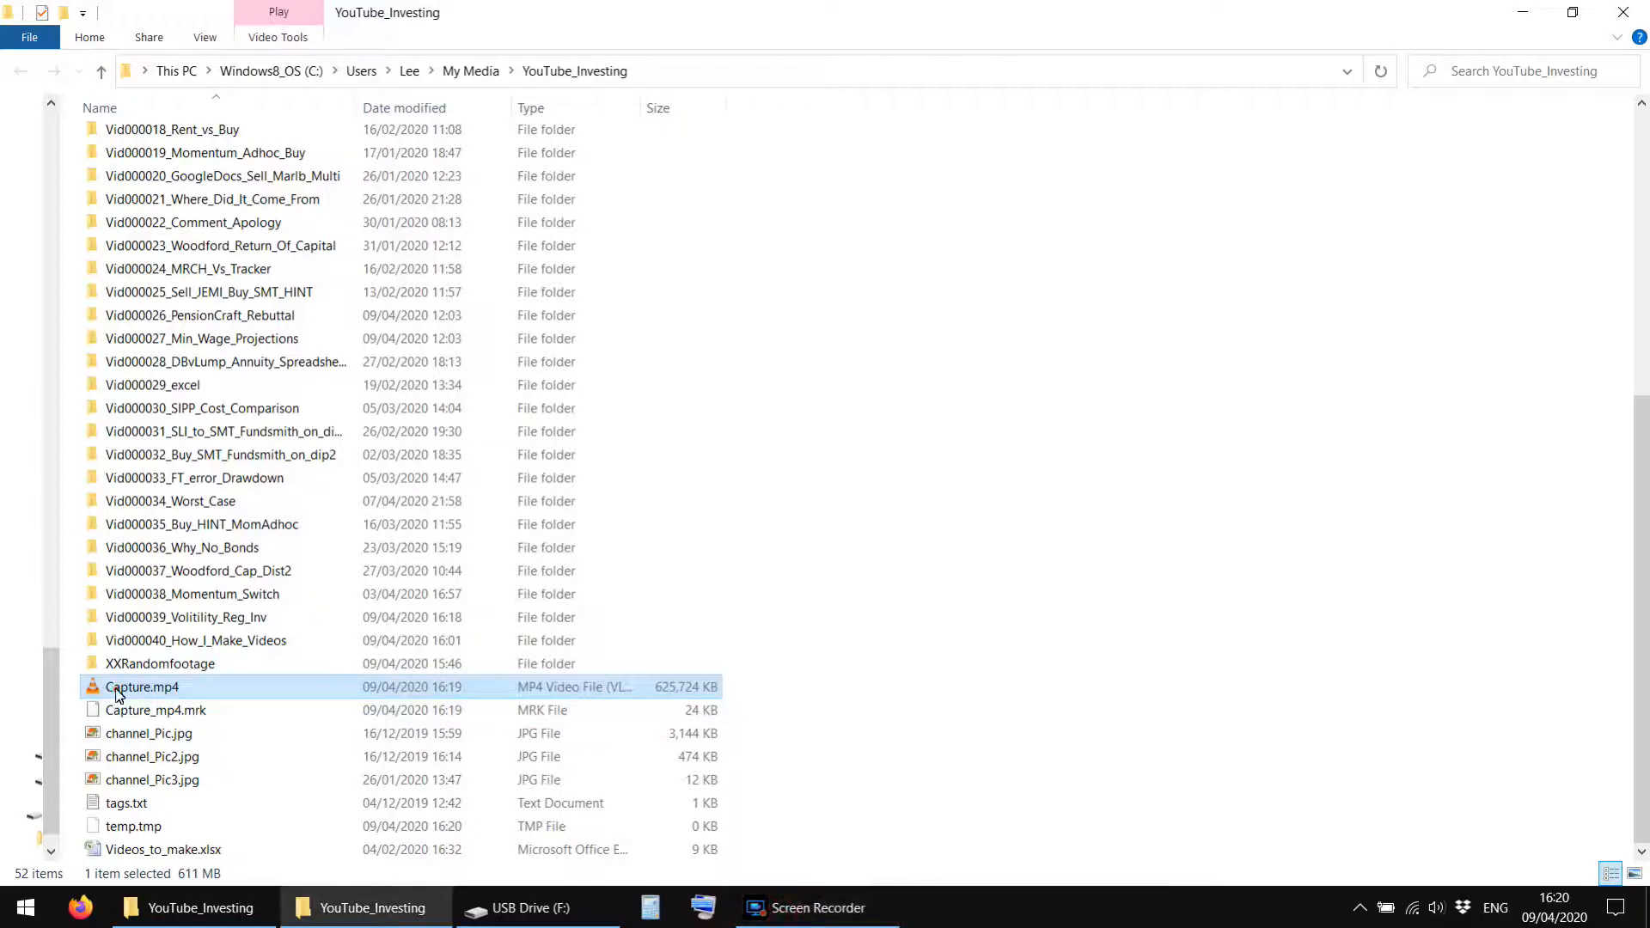
{"action": "left_click_drag", "start_coordinate": [118, 693], "coordinate": [239, 623]}
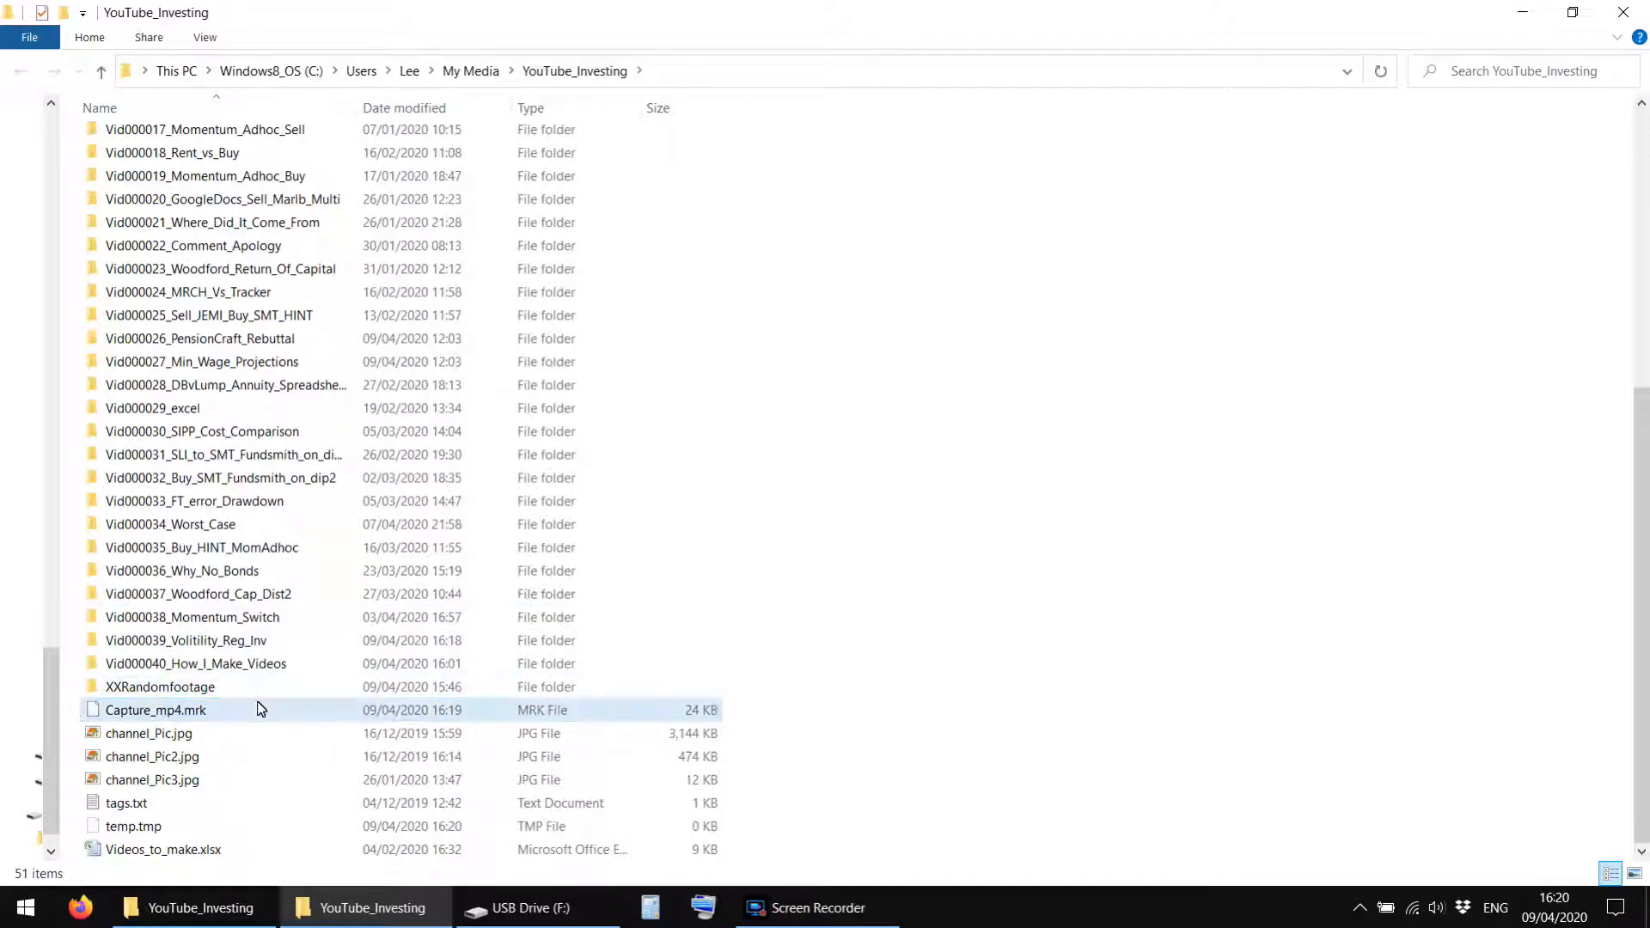
{"action": "left_click", "coordinate": [859, 907]}
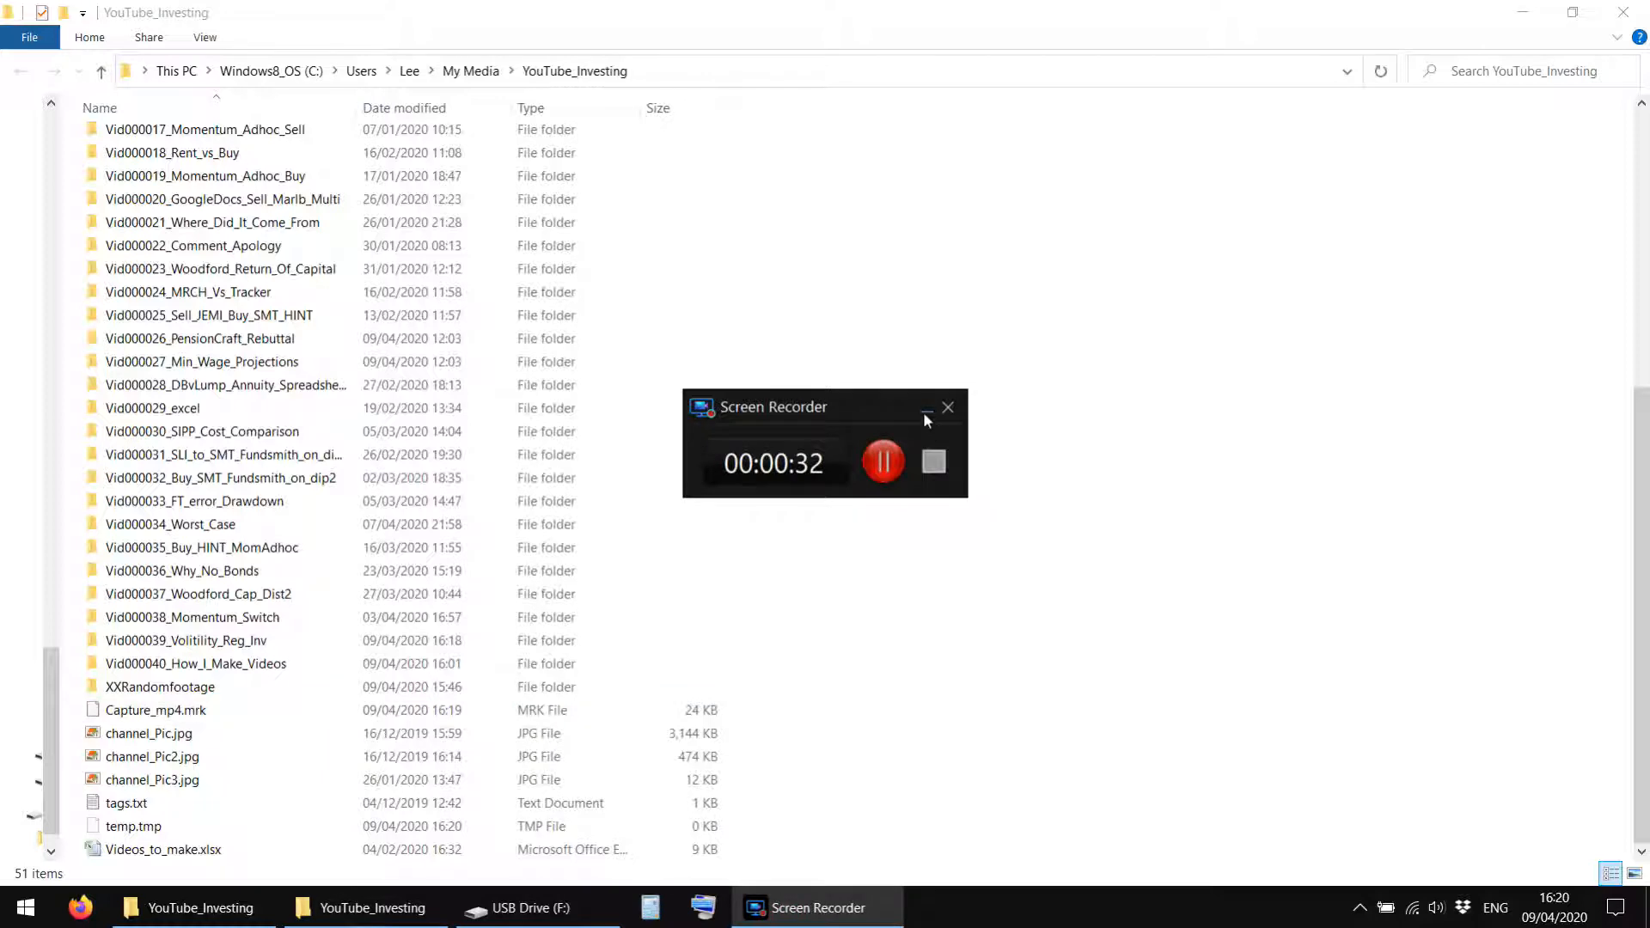
{"action": "left_click", "coordinate": [925, 411]}
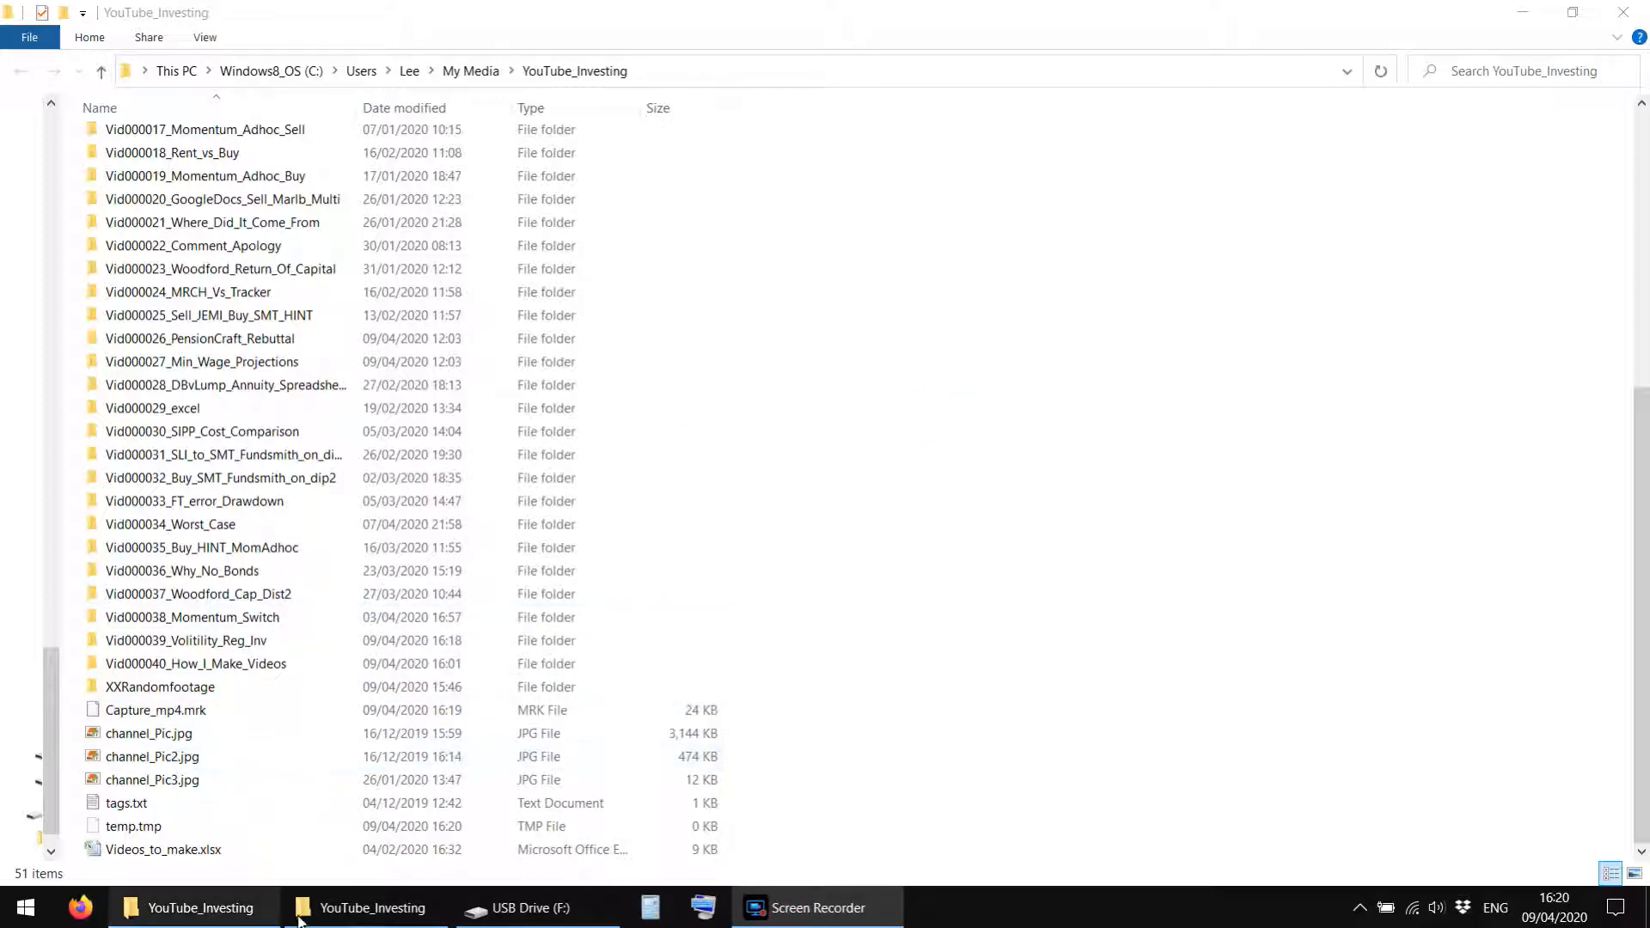
Copy 2020_0409_155028_001.MP4 from the USB drive's DCIM\Movie folder into the Vid000039_Volitility_Reg_Inv folder.
{"action": "left_click", "coordinate": [529, 908]}
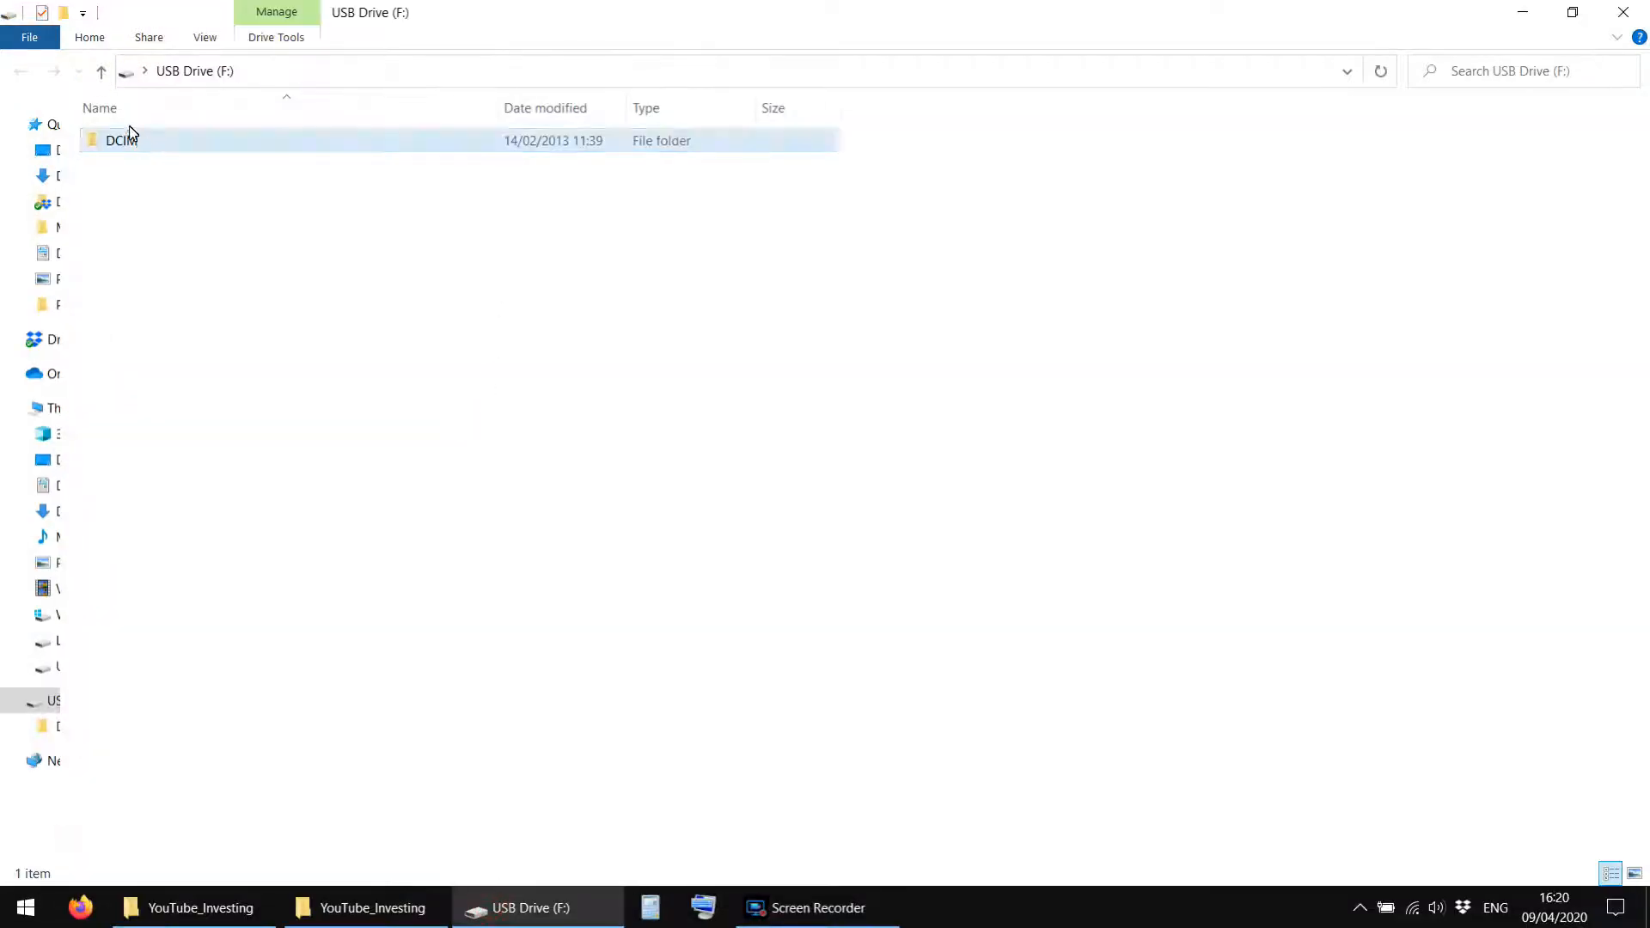
{"action": "double_click", "coordinate": [121, 146]}
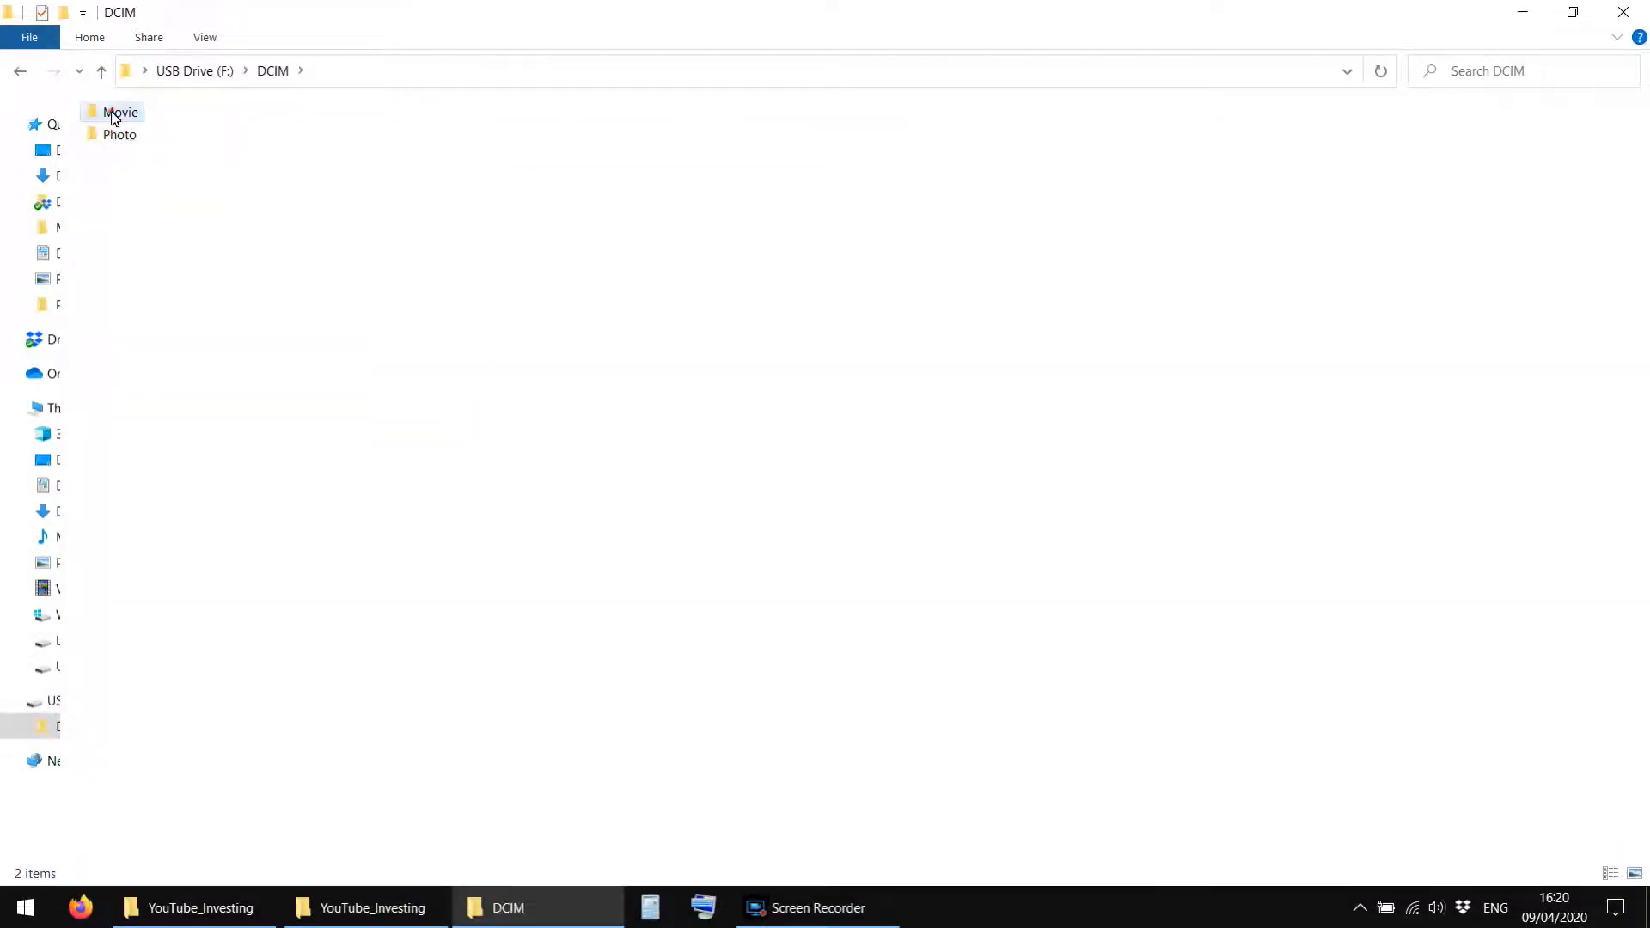
{"action": "double_click", "coordinate": [112, 110]}
{"action": "right_click", "coordinate": [169, 142]}
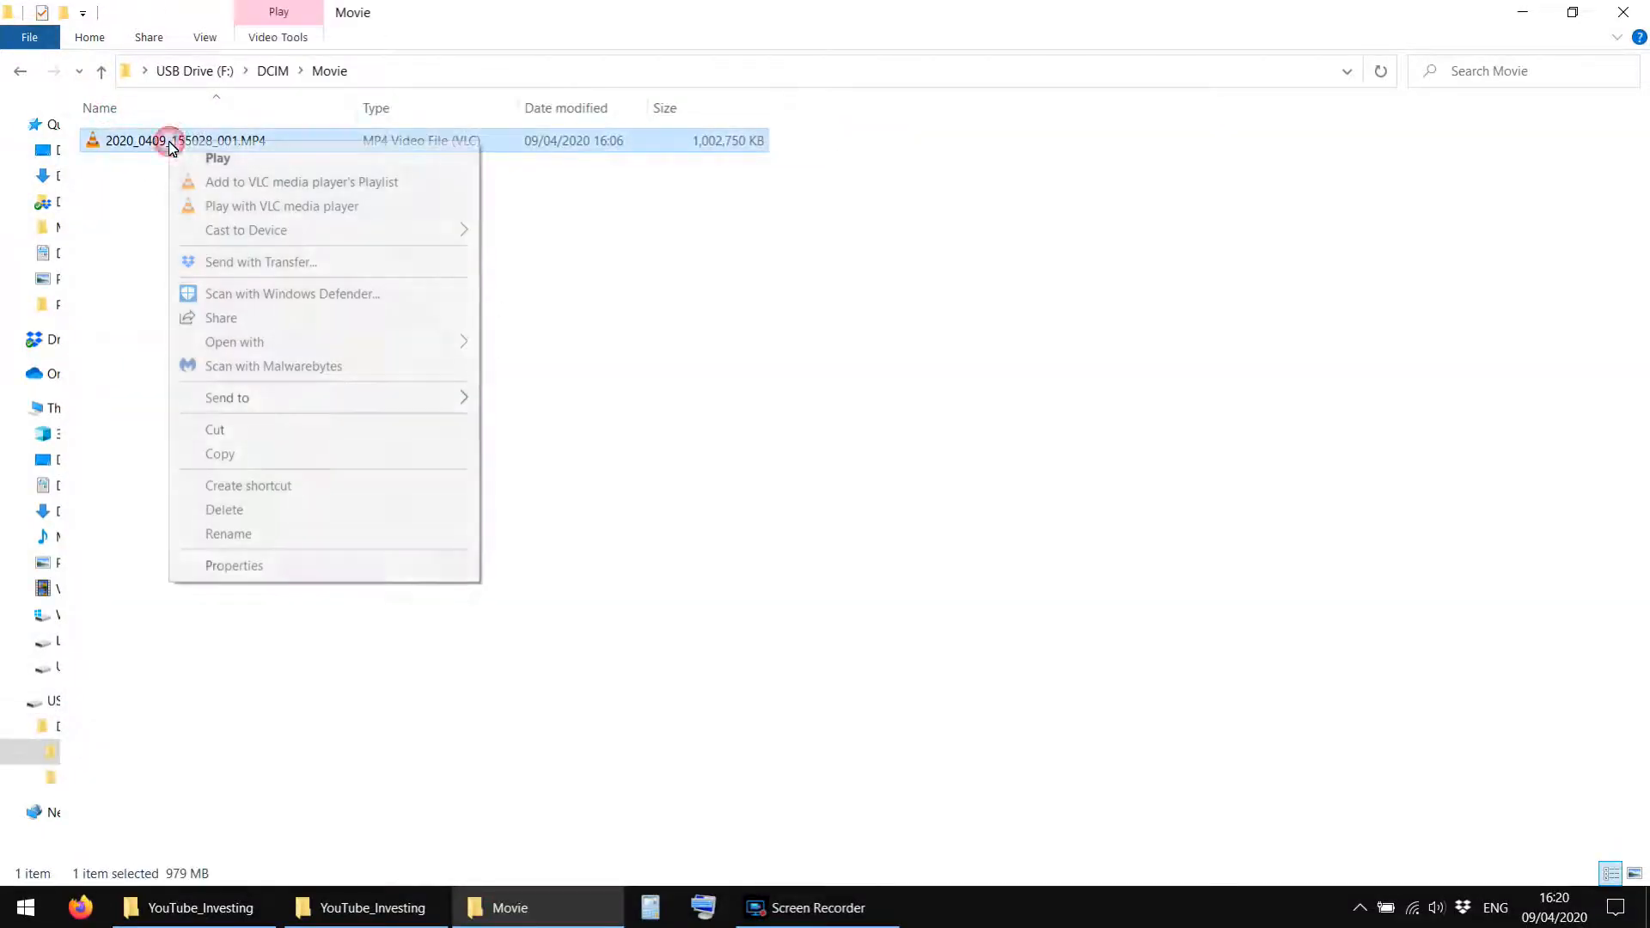
{"action": "left_click", "coordinate": [220, 453]}
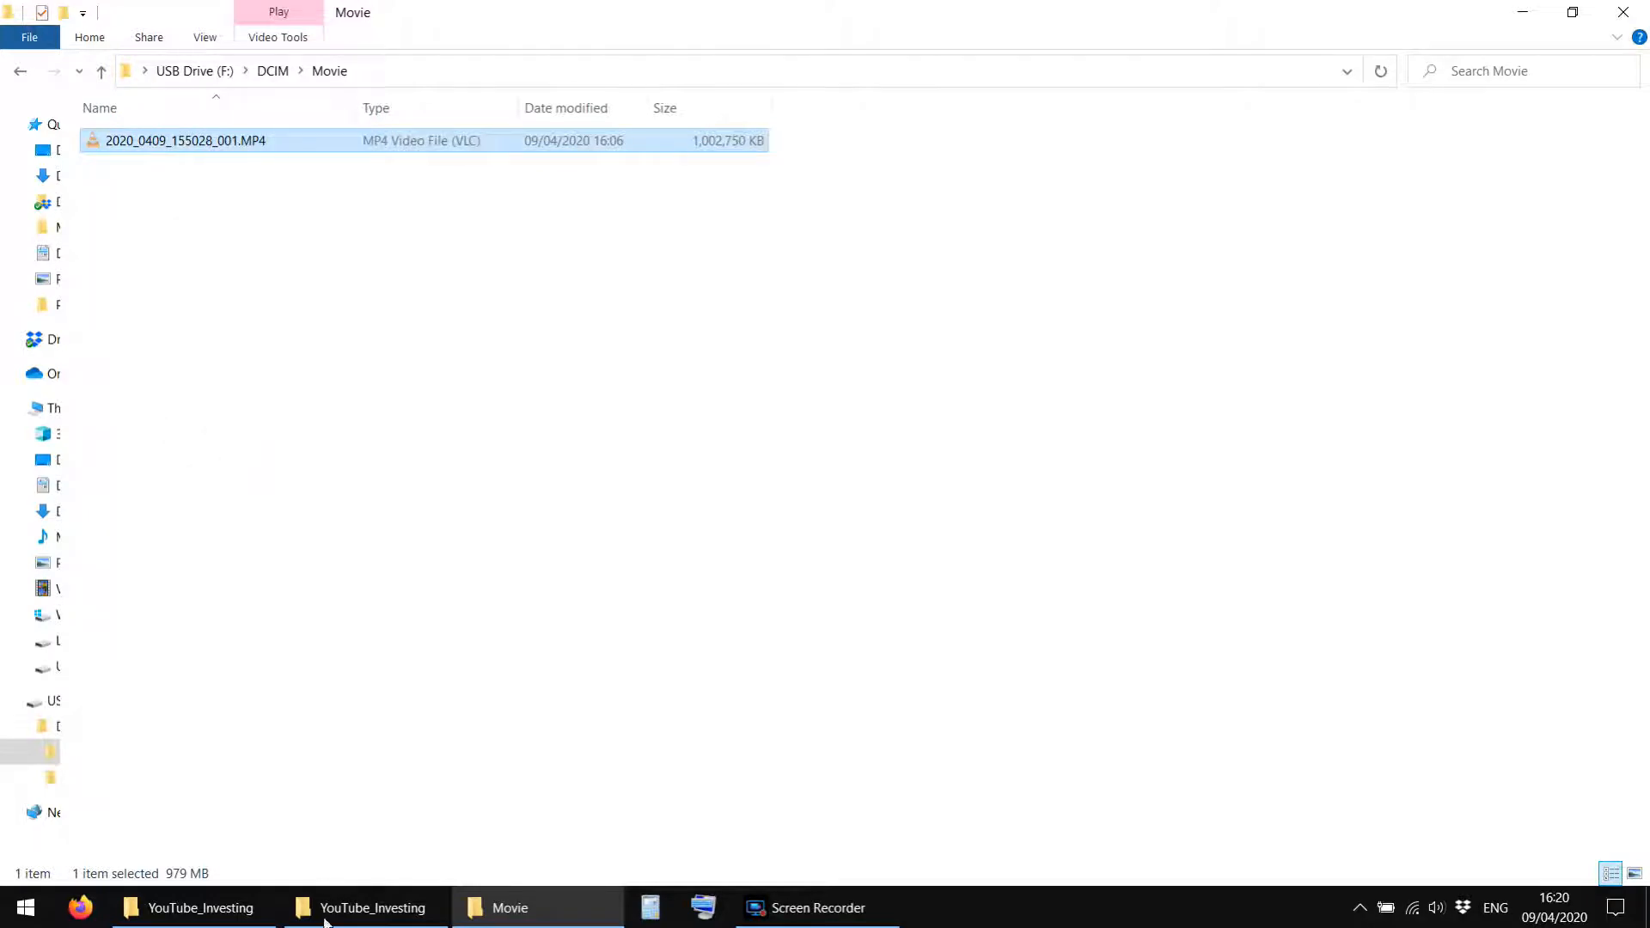
{"action": "left_click", "coordinate": [230, 916]}
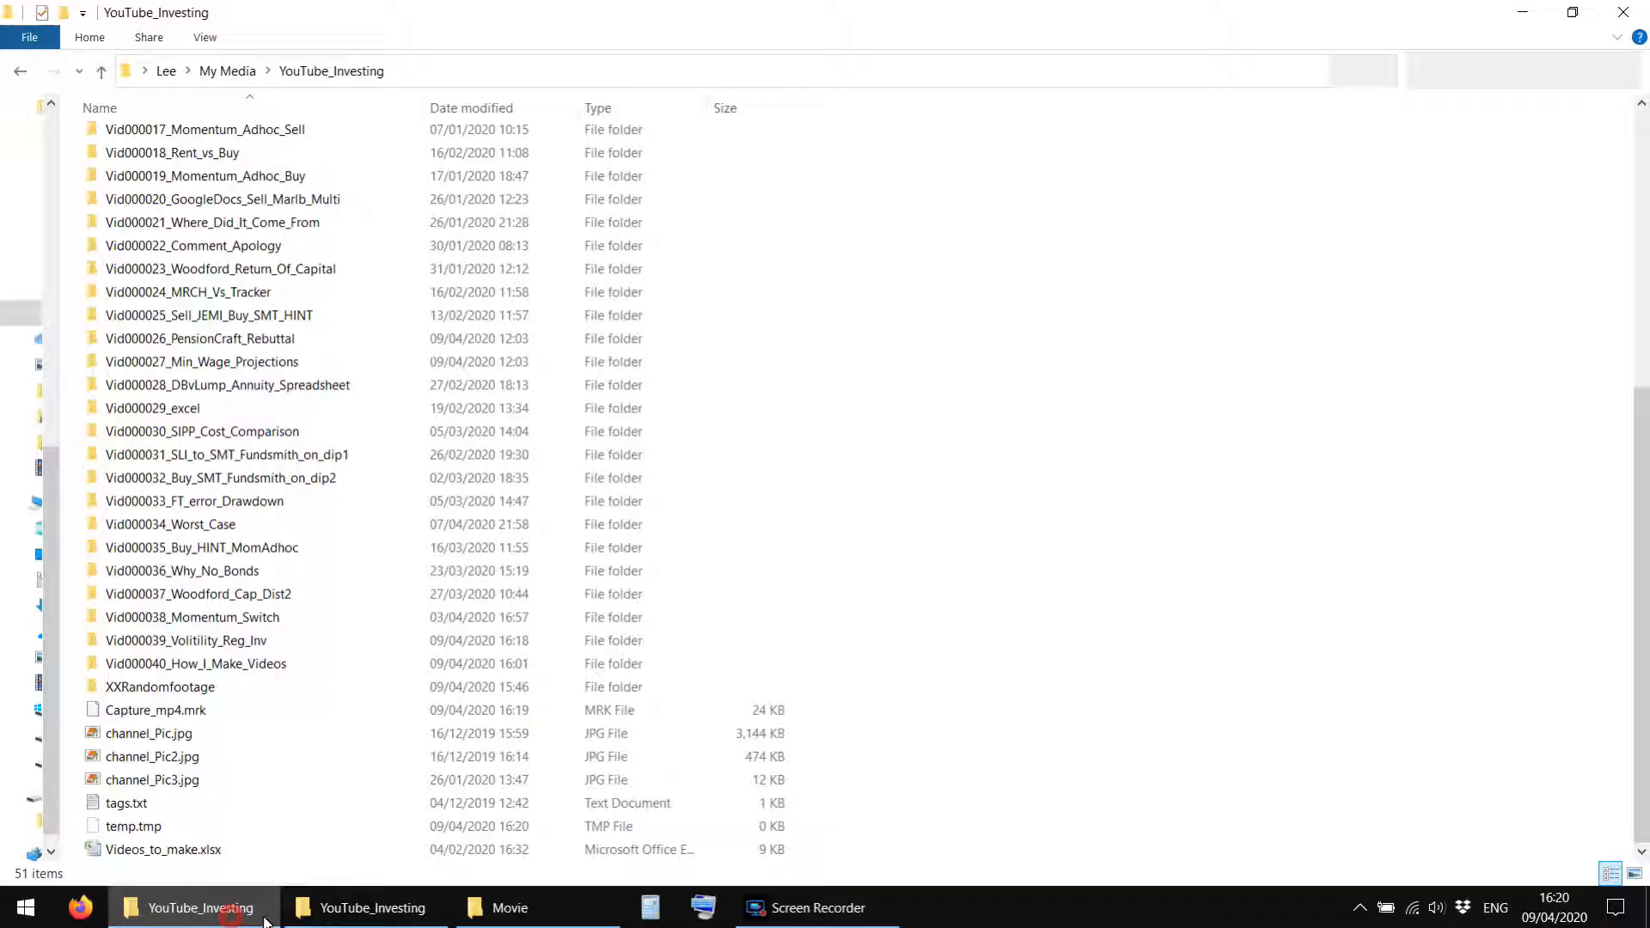
{"action": "double_click", "coordinate": [160, 643]}
{"action": "right_click", "coordinate": [372, 327]}
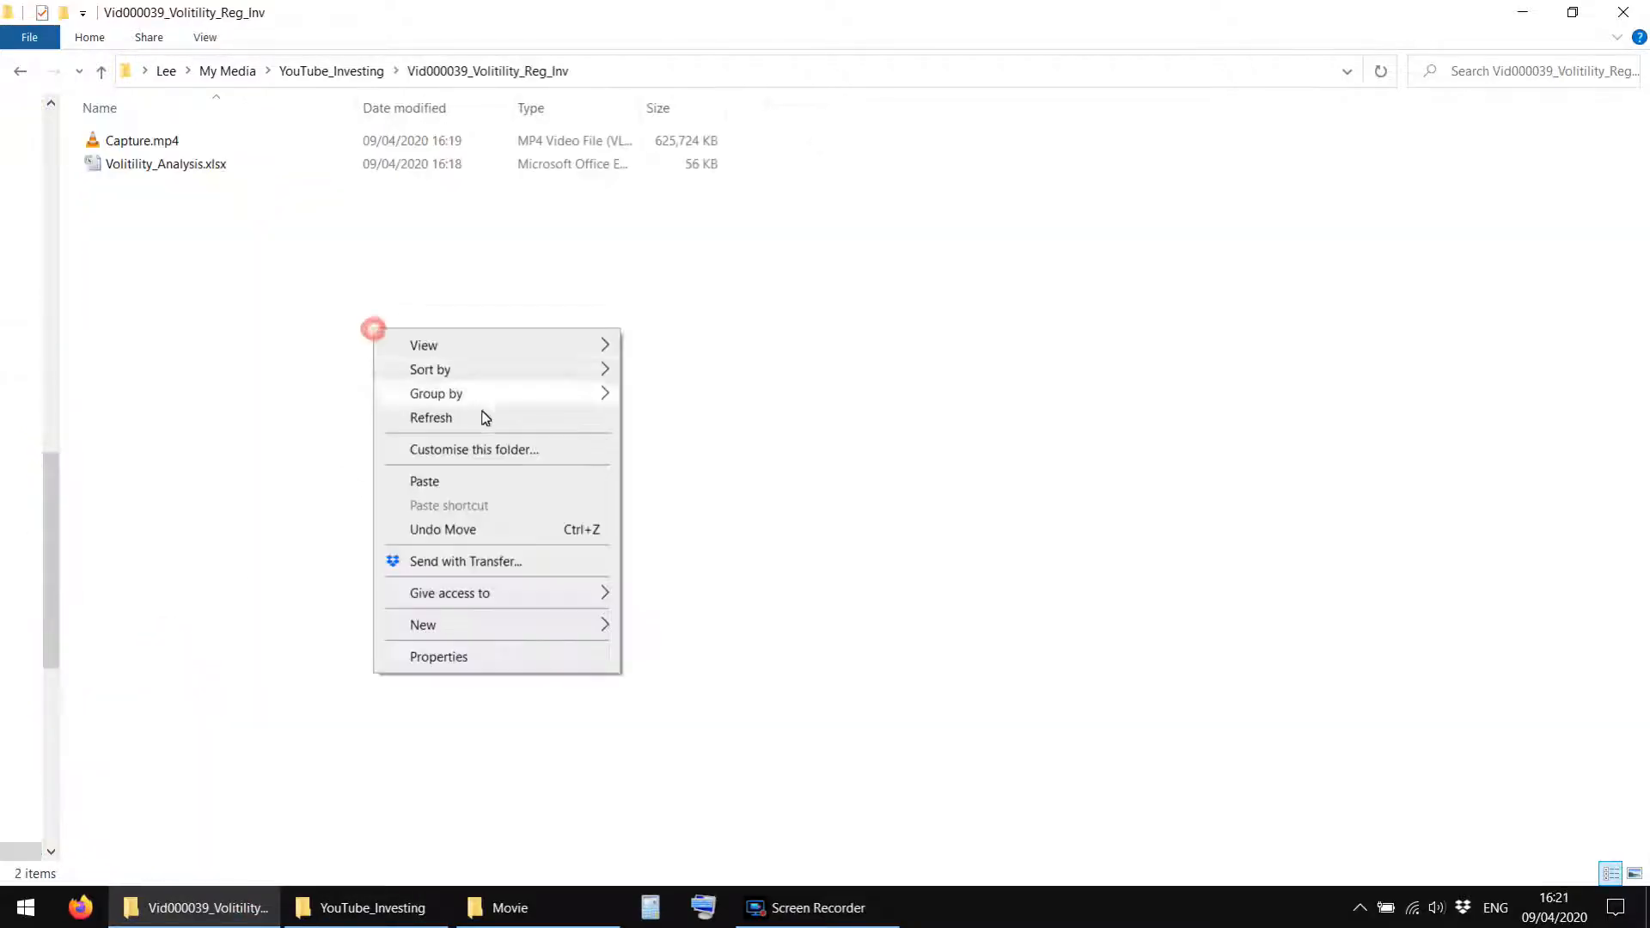
{"action": "left_click", "coordinate": [466, 479]}
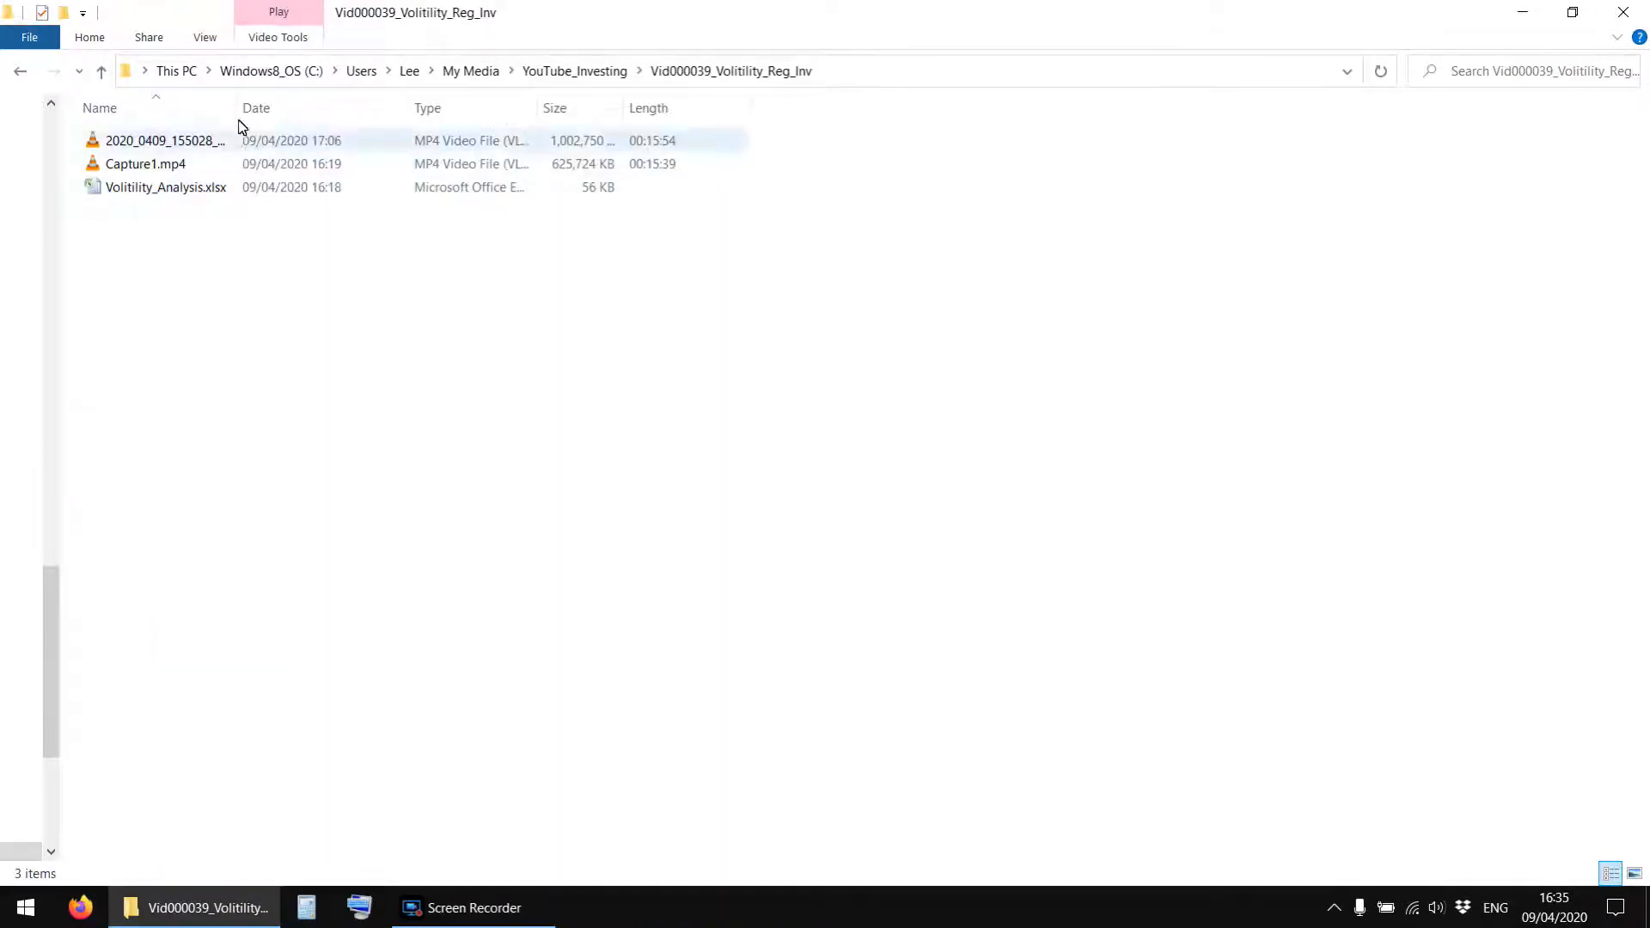
Widen the Name column in the Vid000039_Volitility_Reg_Inv folder to fit the full file names.
{"action": "double_click", "coordinate": [237, 108]}
{"action": "left_click", "coordinate": [261, 370]}
{"action": "left_click", "coordinate": [154, 187]}
{"action": "left_click", "coordinate": [152, 165]}
{"action": "left_click", "coordinate": [150, 148]}
{"action": "left_click", "coordinate": [205, 319]}
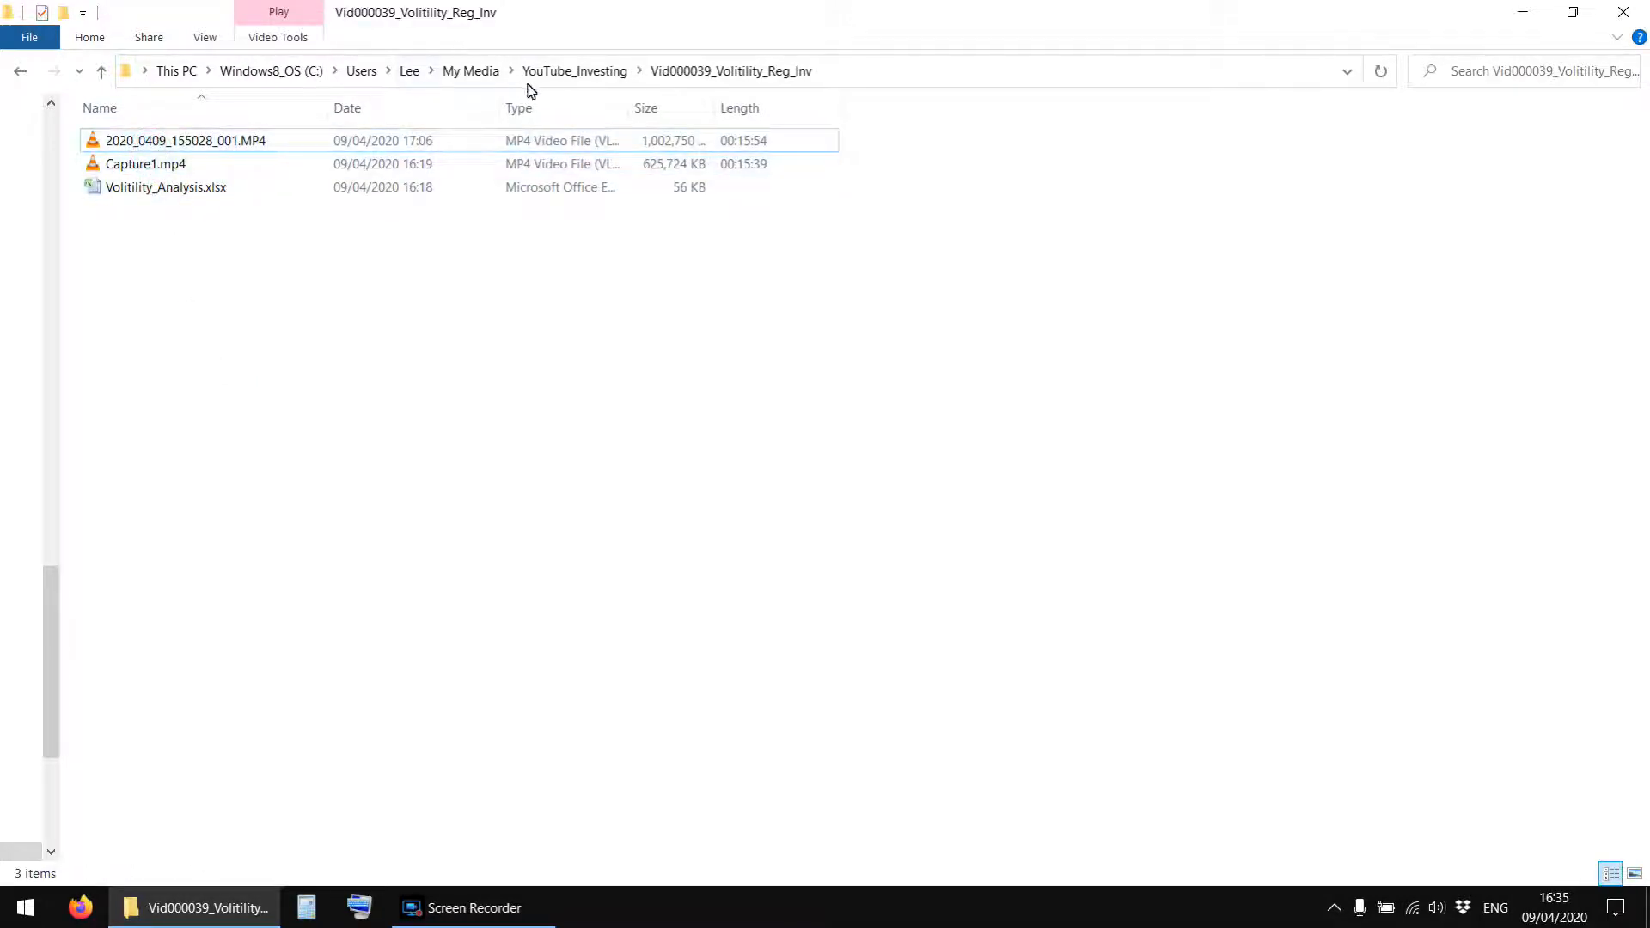
Copy disclaimer2.mp4 from the Vid000038_Momentum_Switch folder into the Vid000039_Volitility_Reg_Inv folder.
{"action": "left_click", "coordinate": [559, 72]}
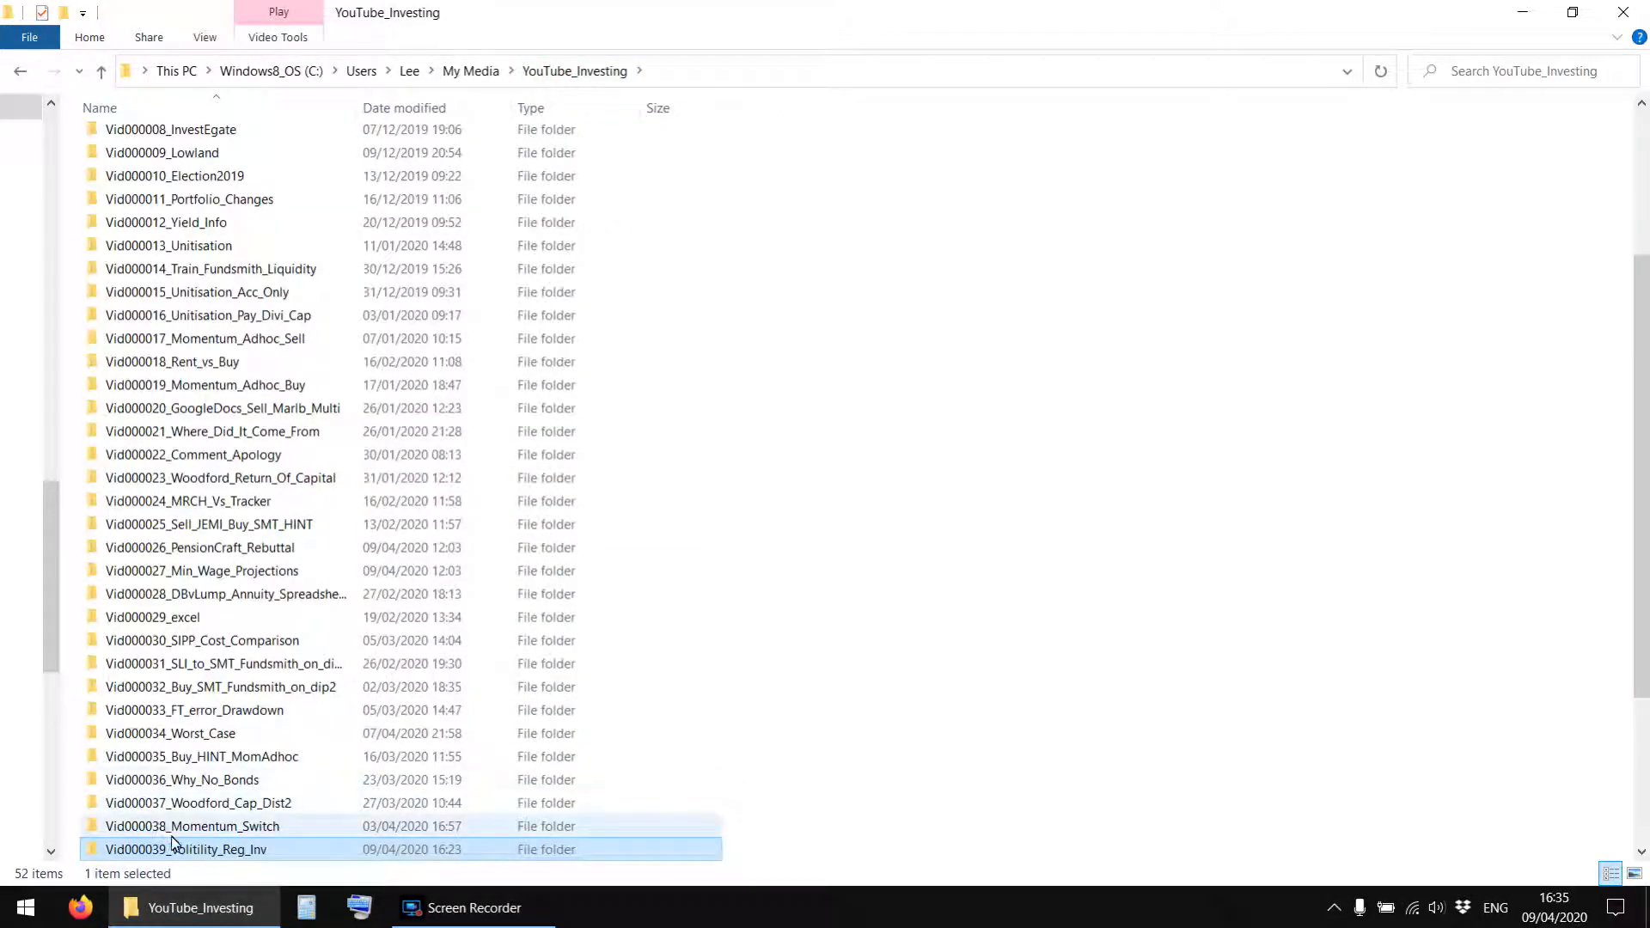
{"action": "double_click", "coordinate": [166, 824]}
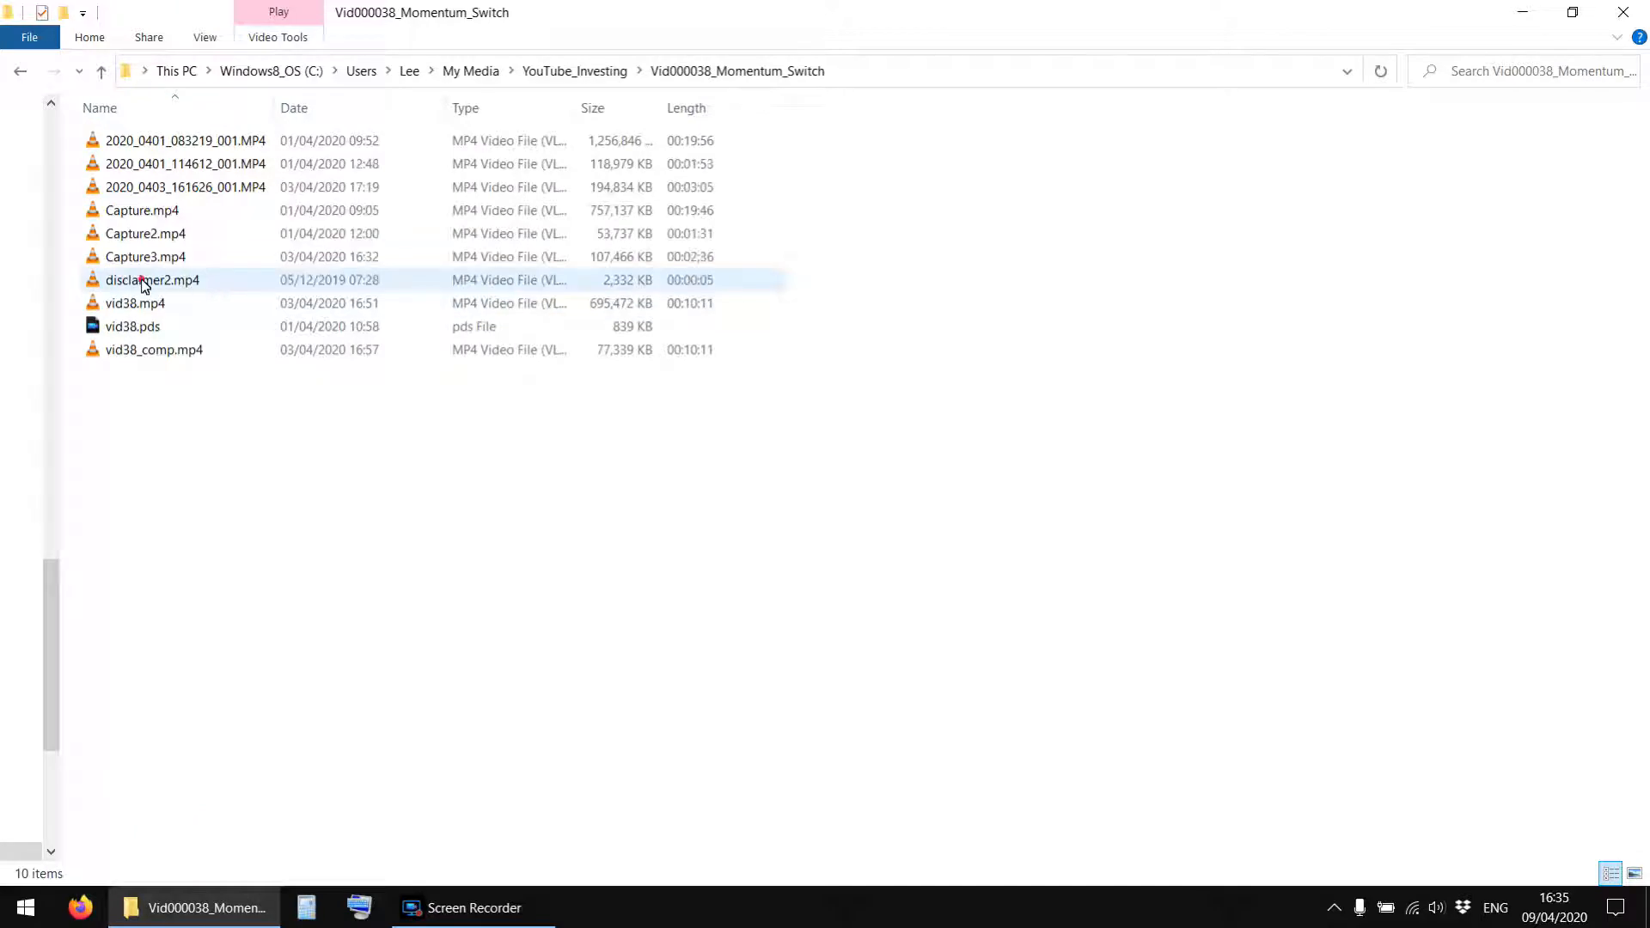
{"action": "right_click", "coordinate": [144, 286]}
{"action": "left_click", "coordinate": [205, 647]}
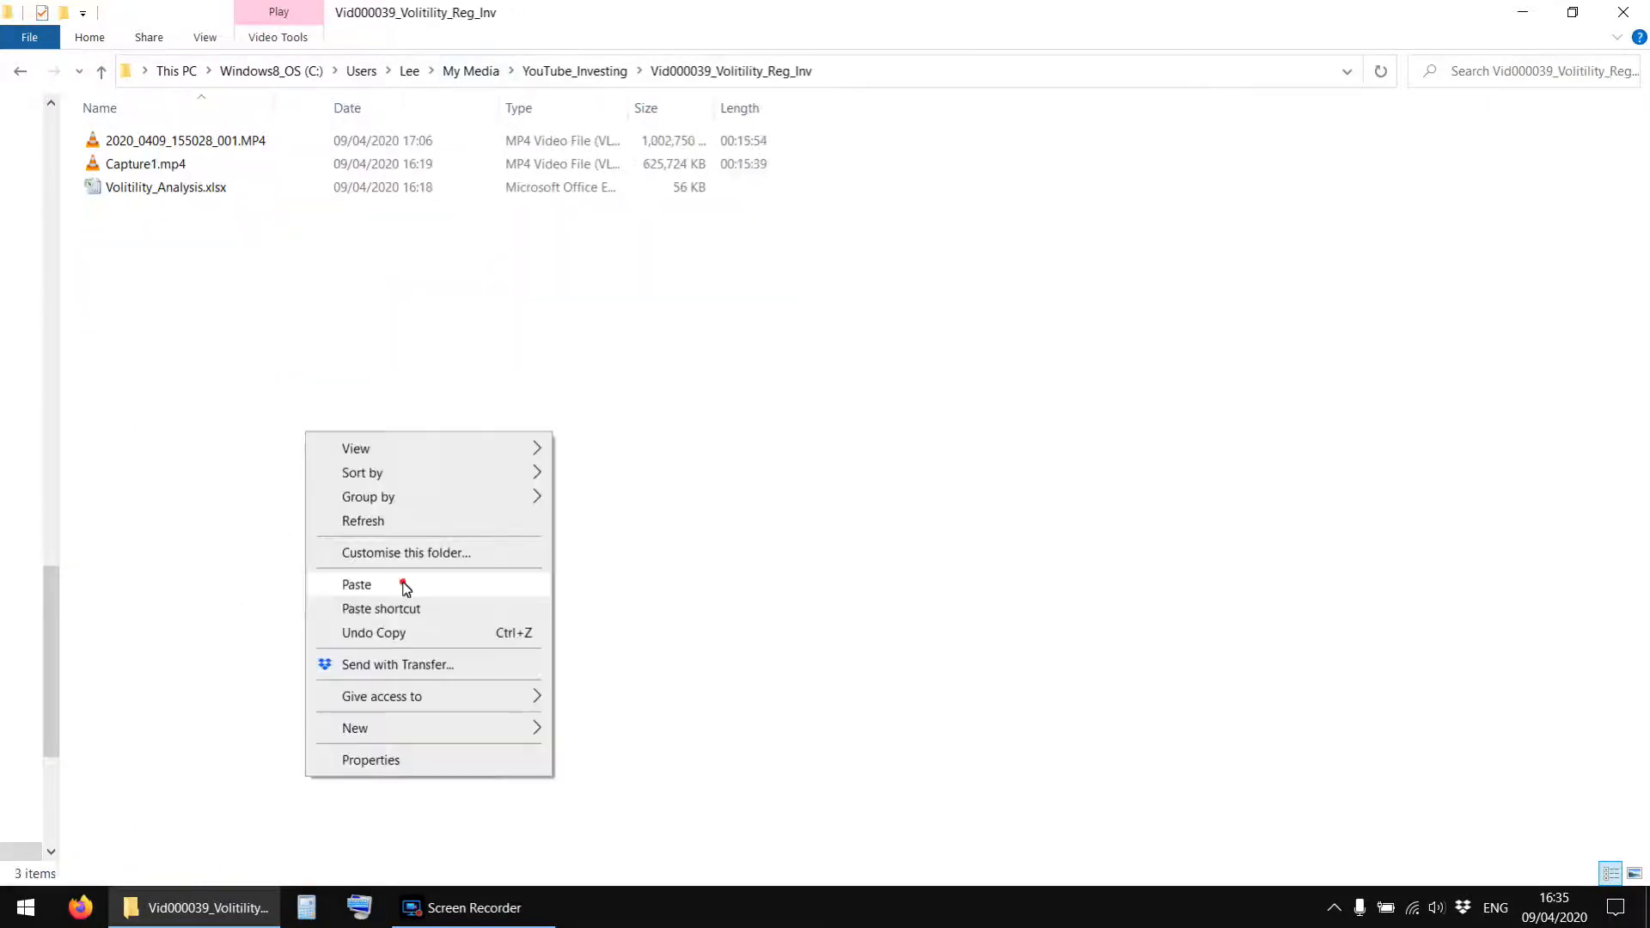
{"action": "left_click", "coordinate": [405, 582]}
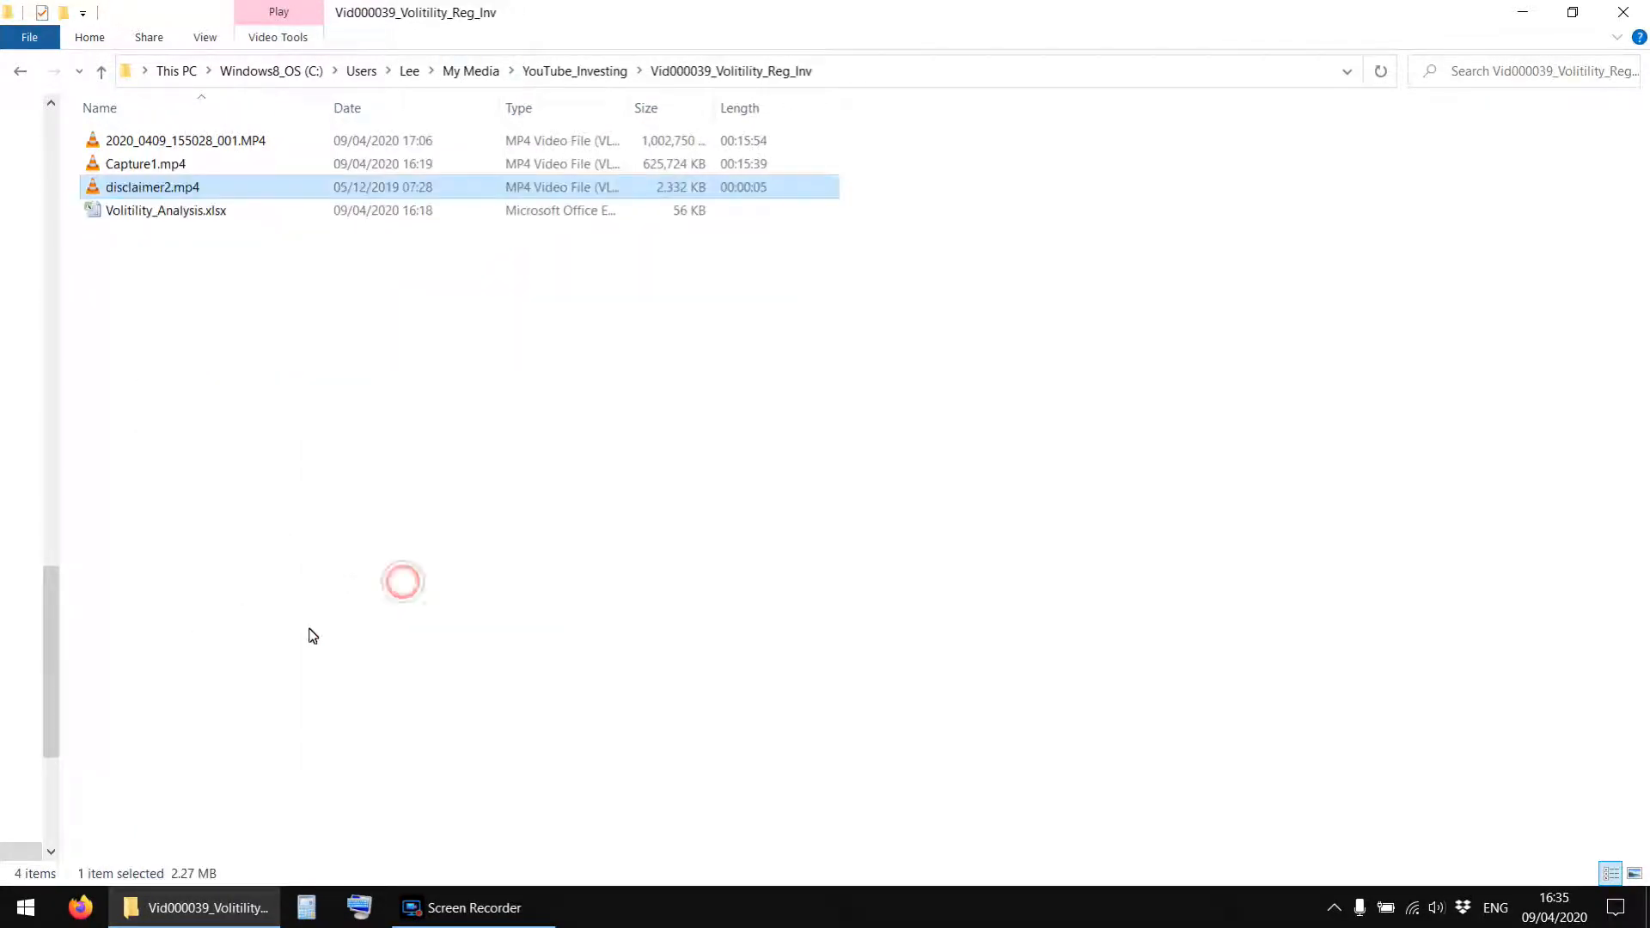
{"action": "left_click", "coordinate": [243, 476]}
{"action": "left_click", "coordinate": [474, 908]}
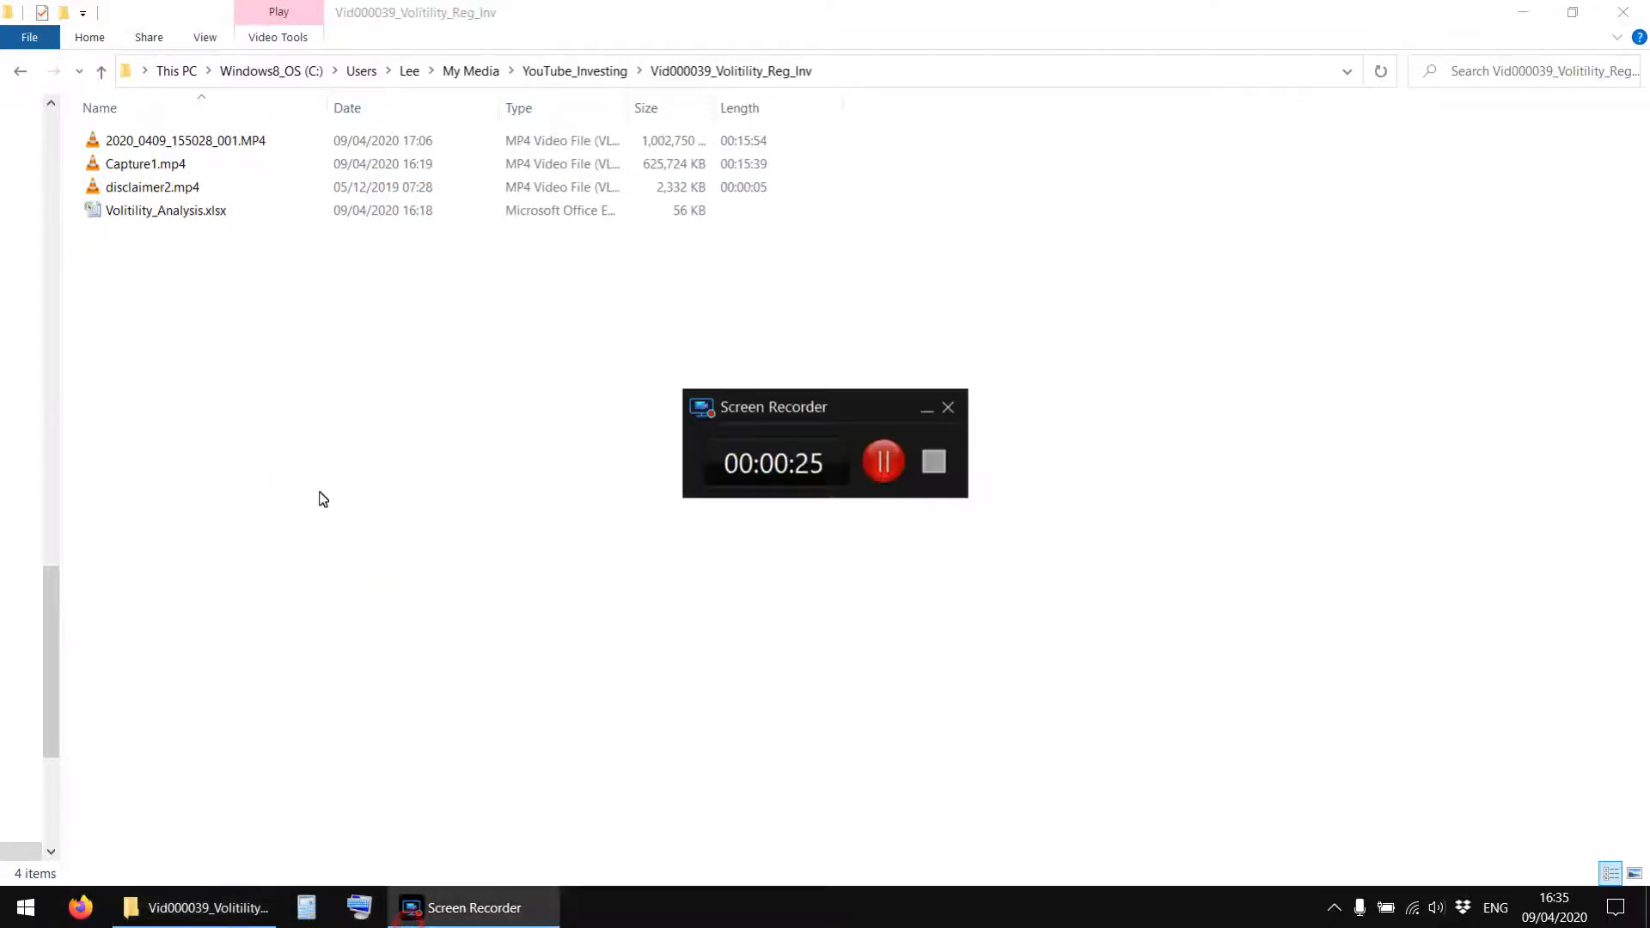
{"action": "left_click", "coordinate": [475, 908]}
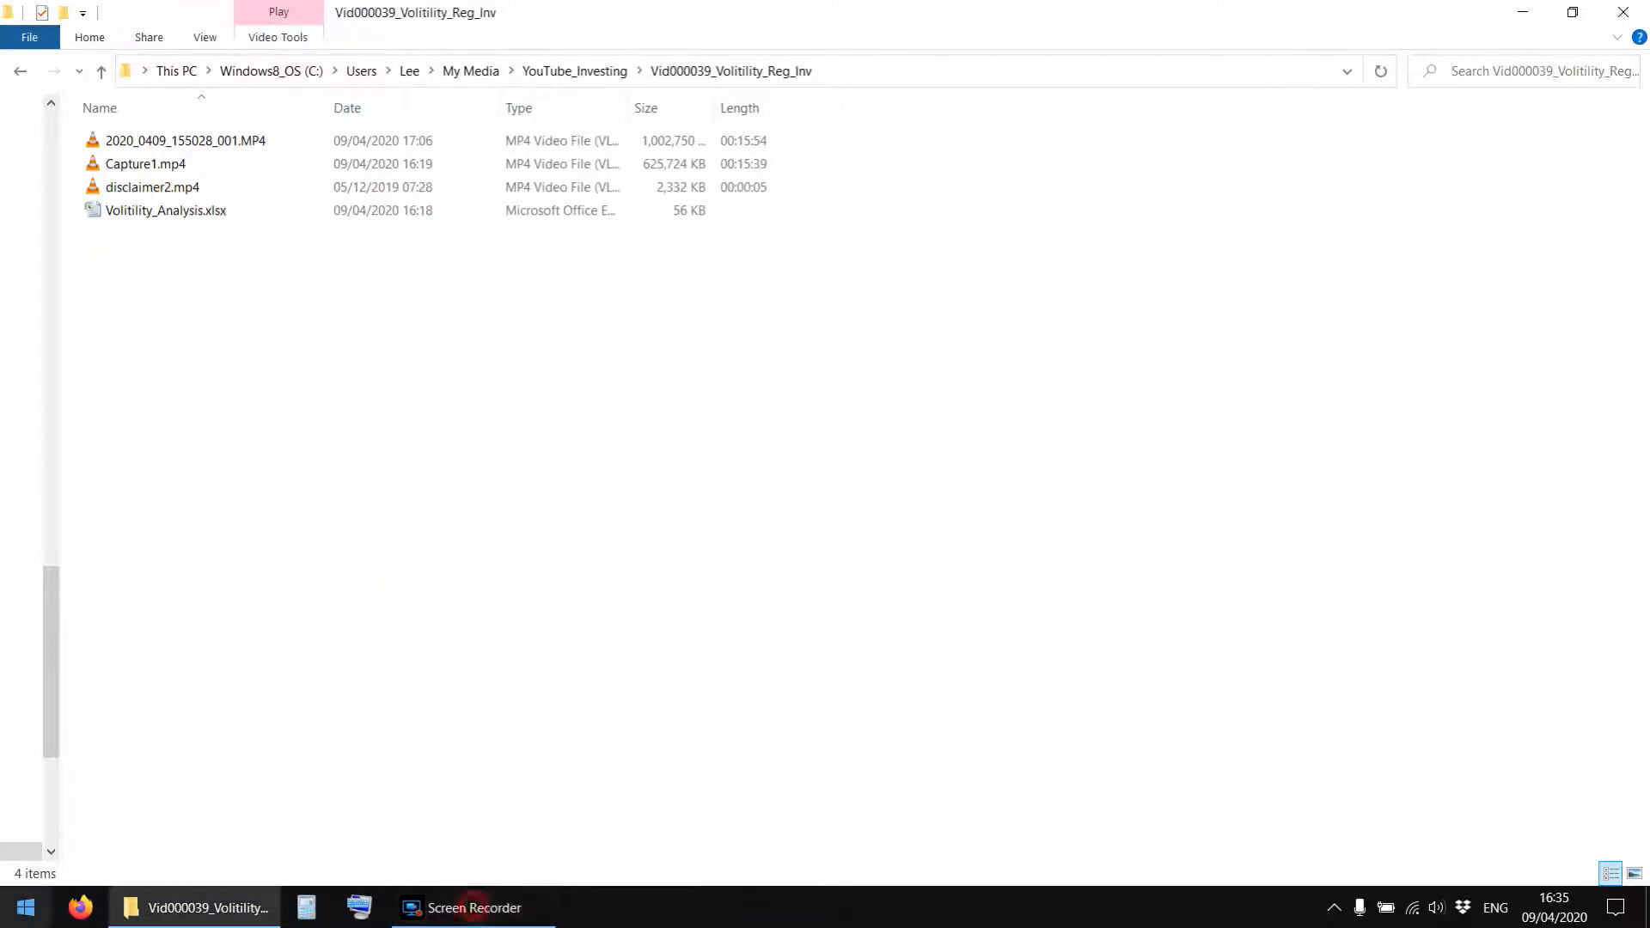
Start CyberLink PowerDirector 14 in the Full Feature Editor and enlarge the media library and preview area.
{"action": "left_click", "coordinate": [26, 908]}
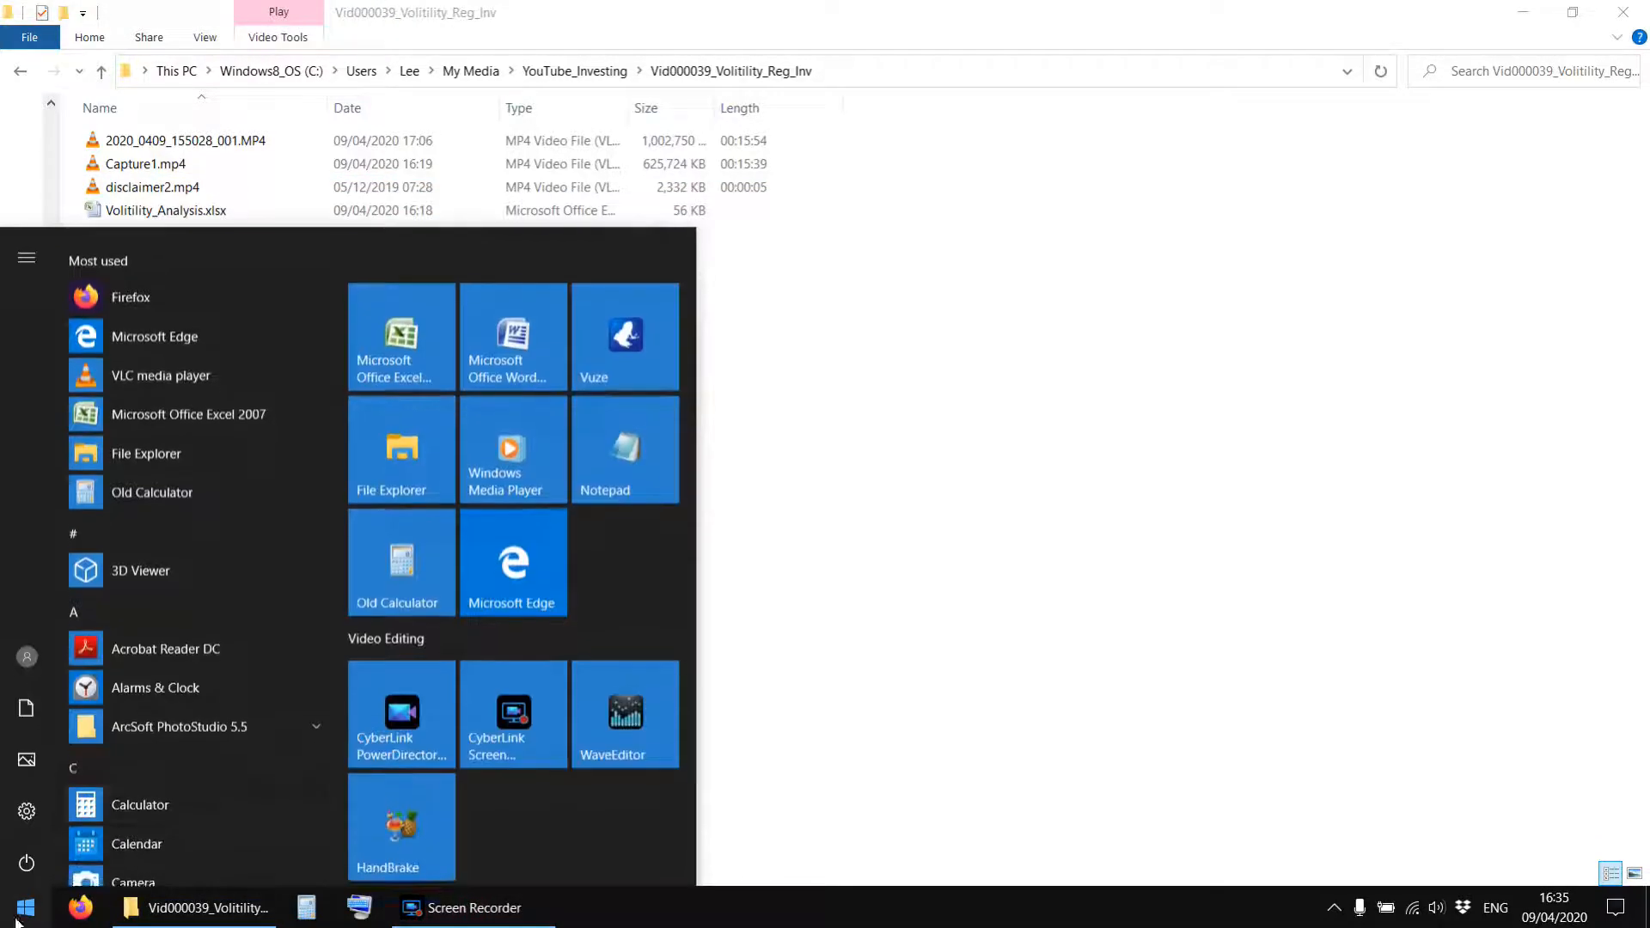
{"action": "left_click", "coordinate": [375, 703]}
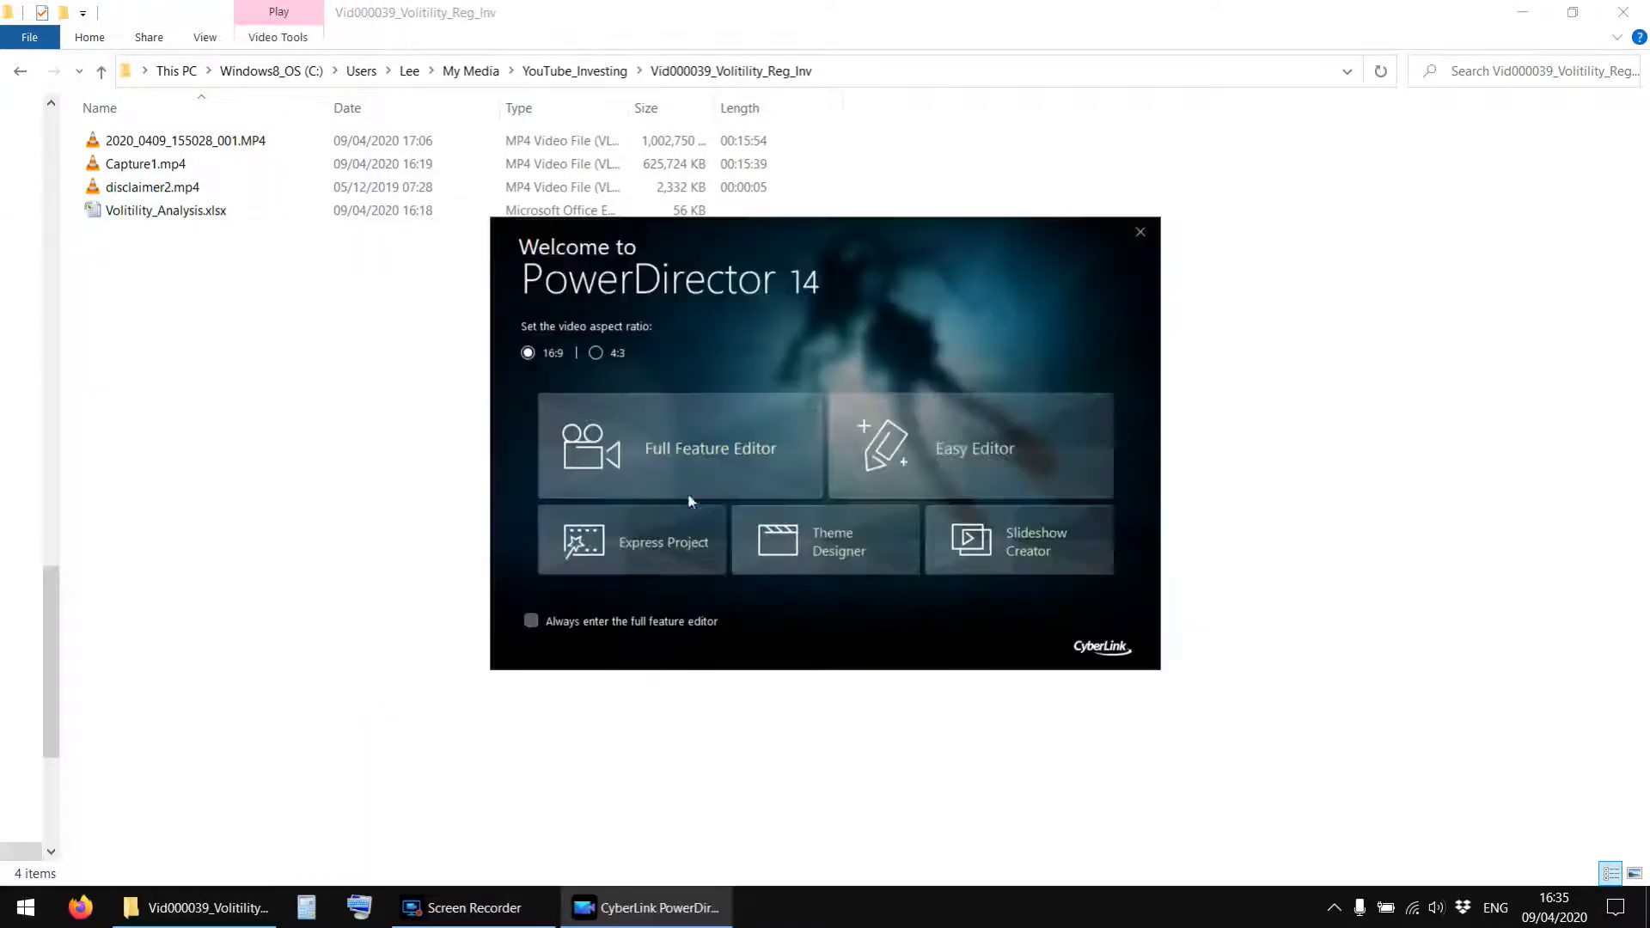
{"action": "left_click", "coordinate": [690, 456]}
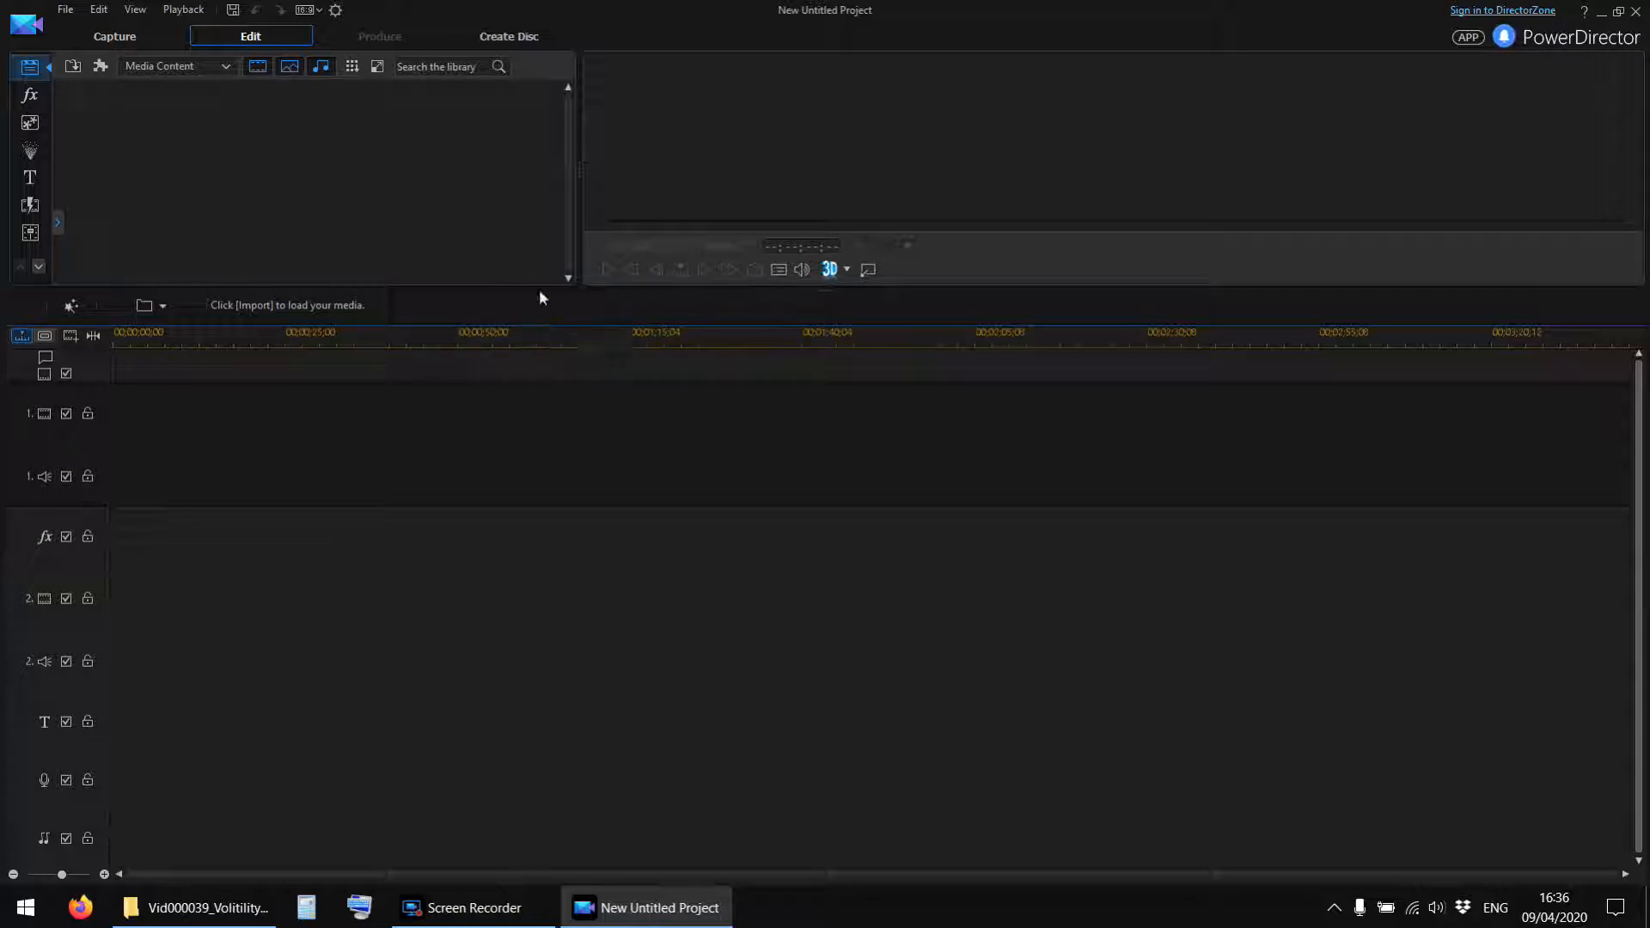
{"action": "left_click_drag", "start_coordinate": [540, 291], "coordinate": [543, 397]}
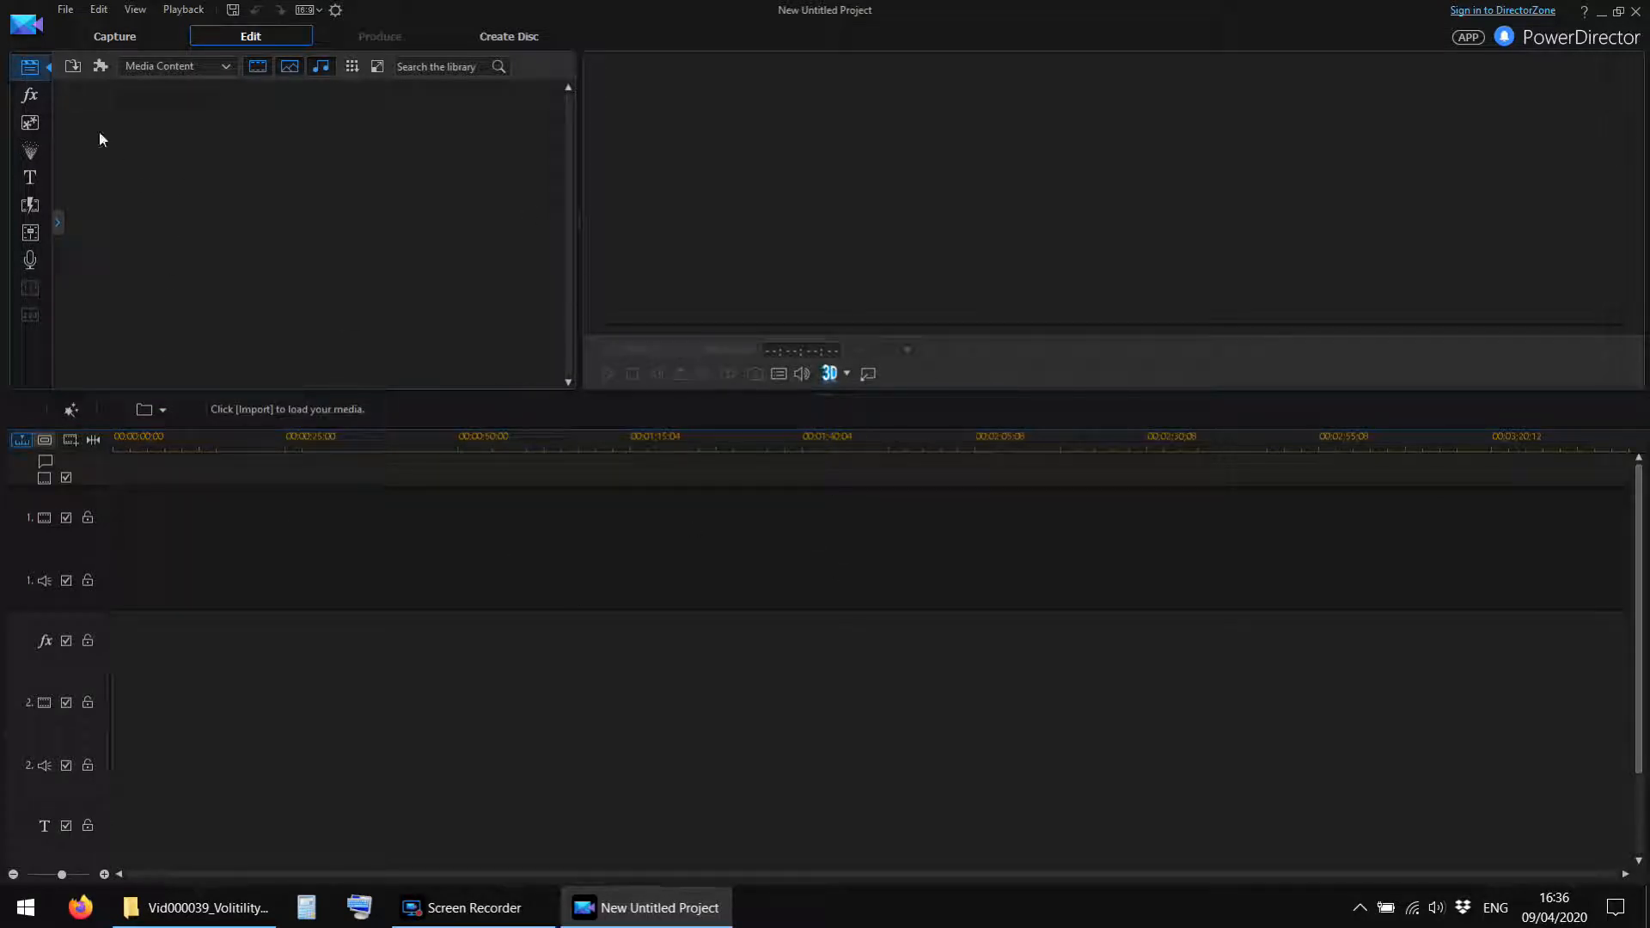
{"action": "left_click", "coordinate": [70, 73]}
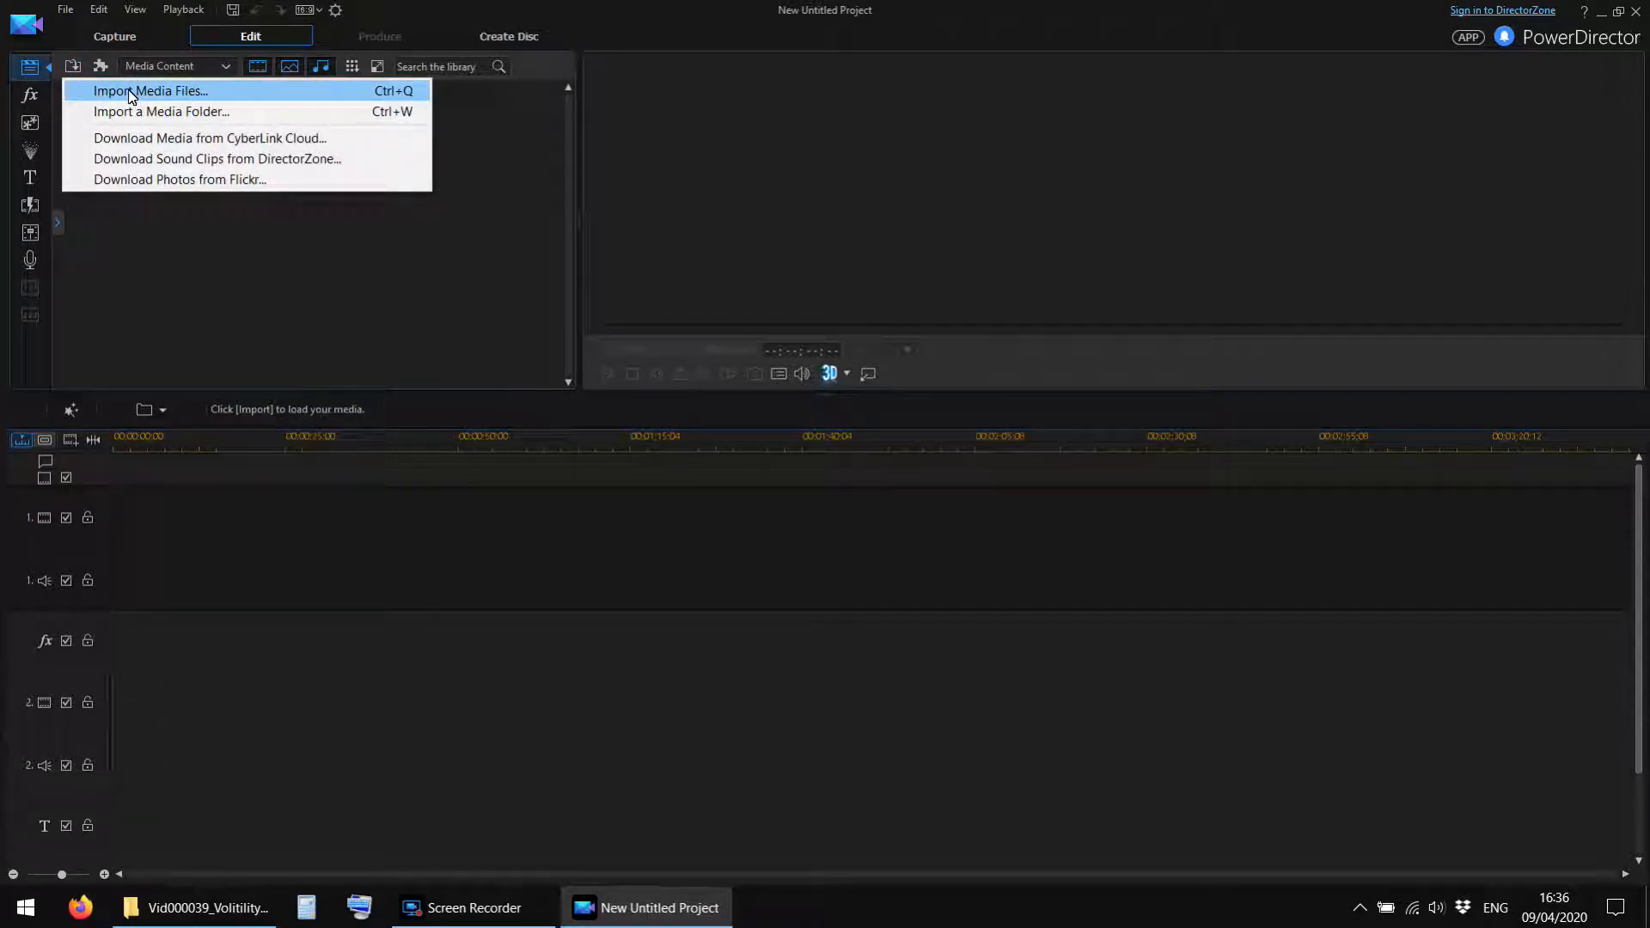
{"action": "left_click", "coordinate": [163, 292]}
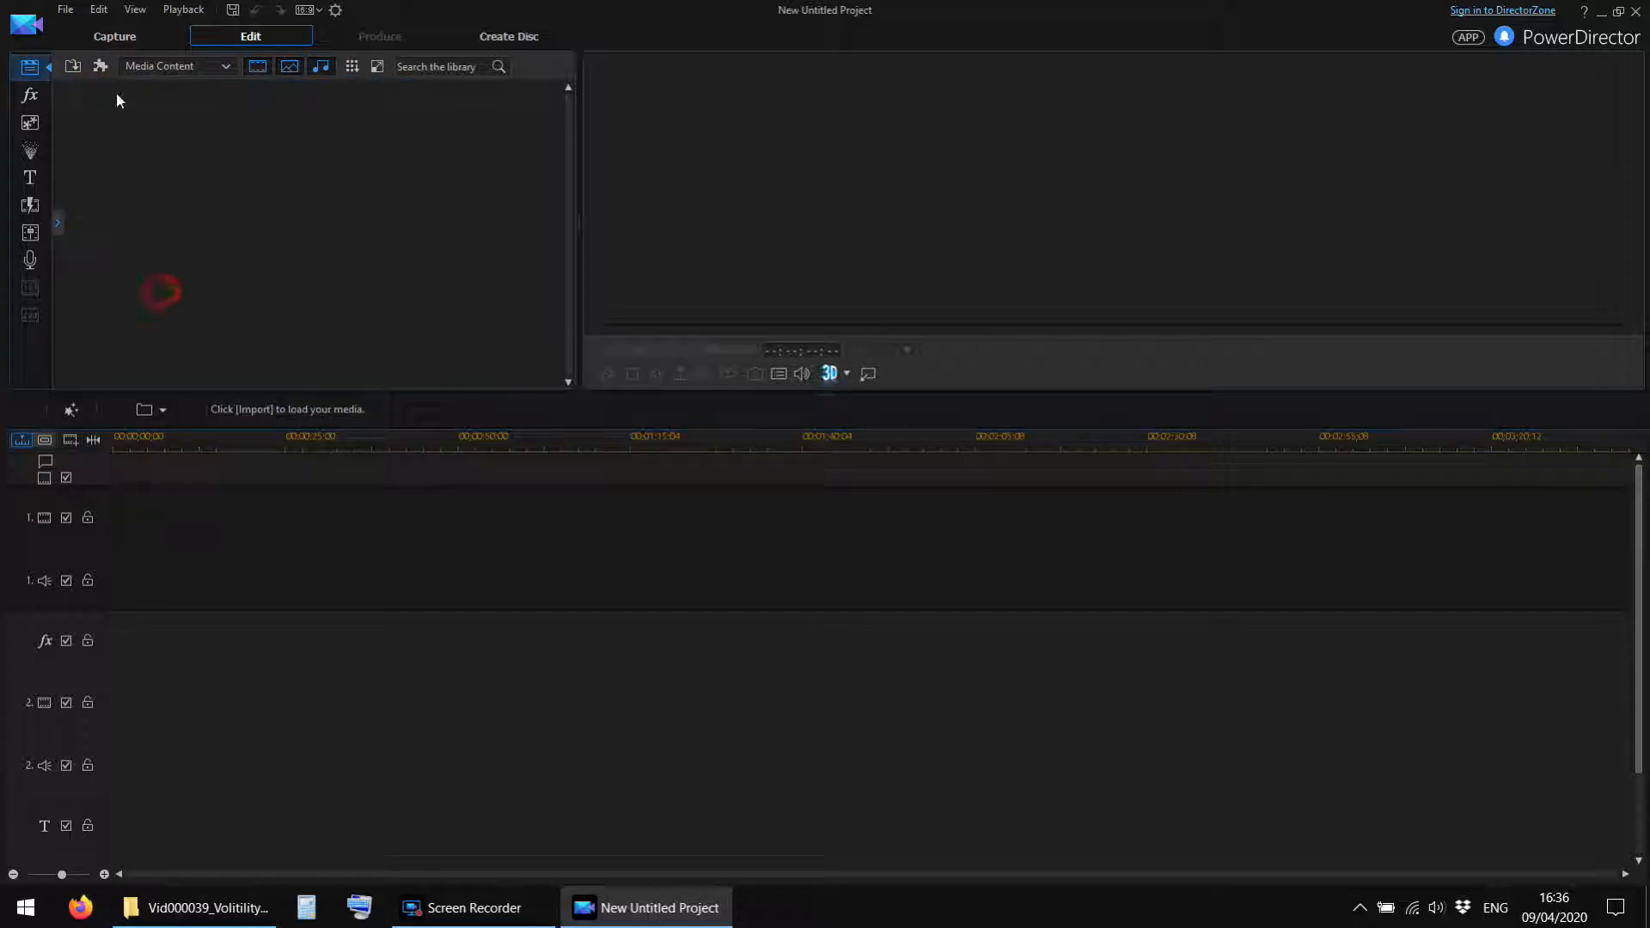
{"action": "left_click", "coordinate": [71, 68]}
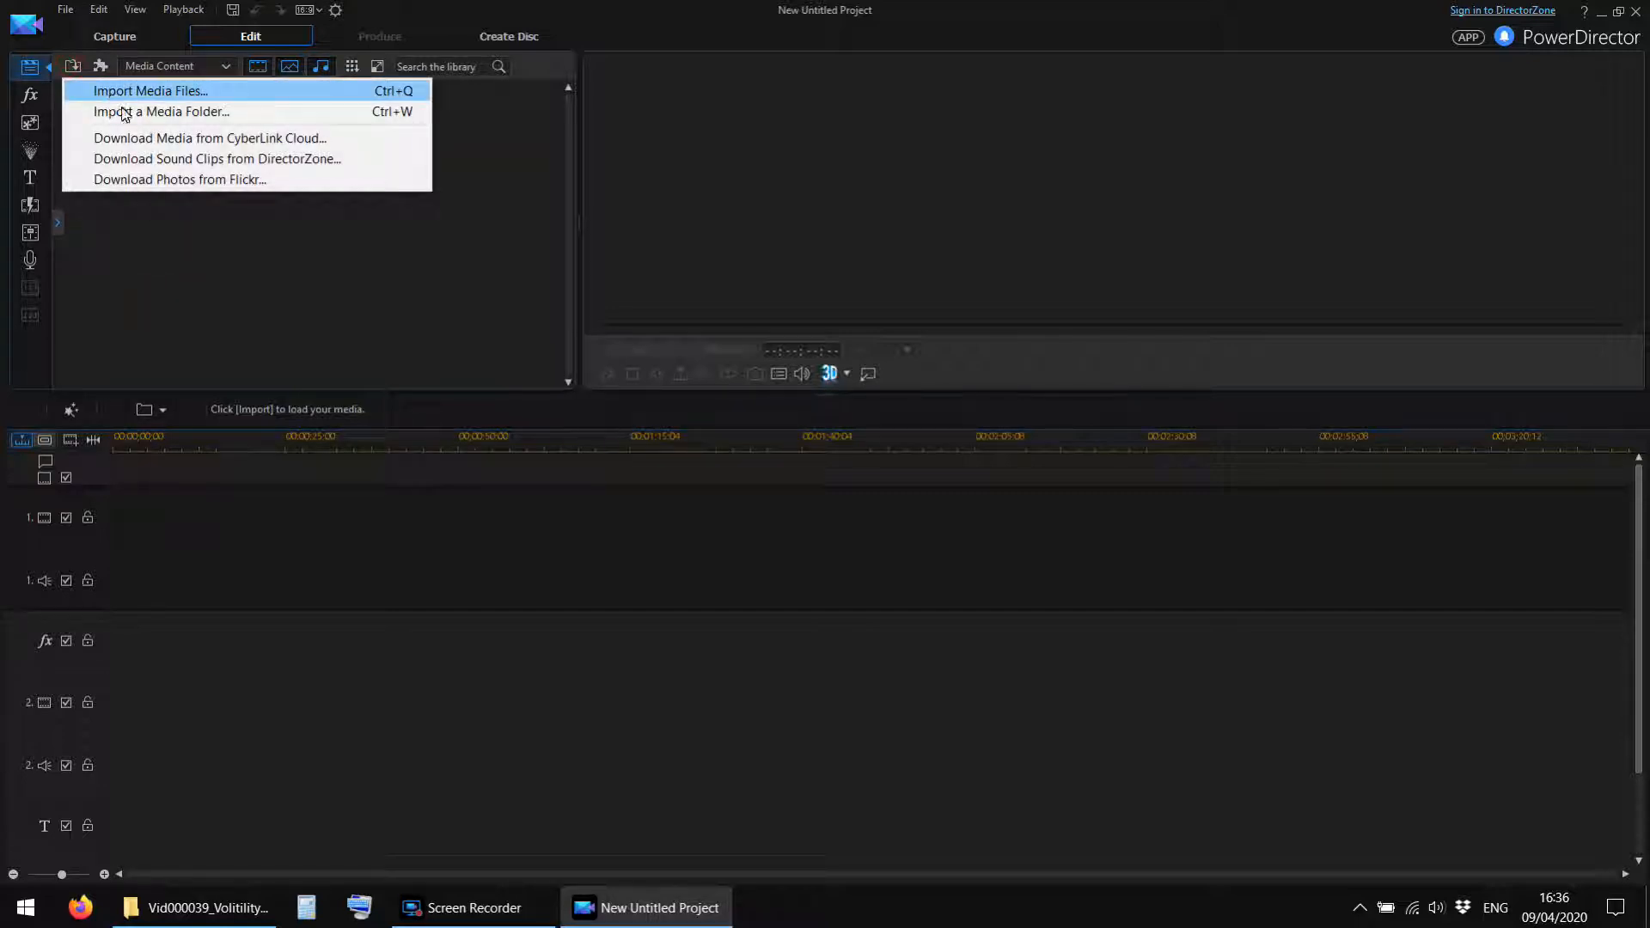
{"action": "left_click", "coordinate": [179, 317]}
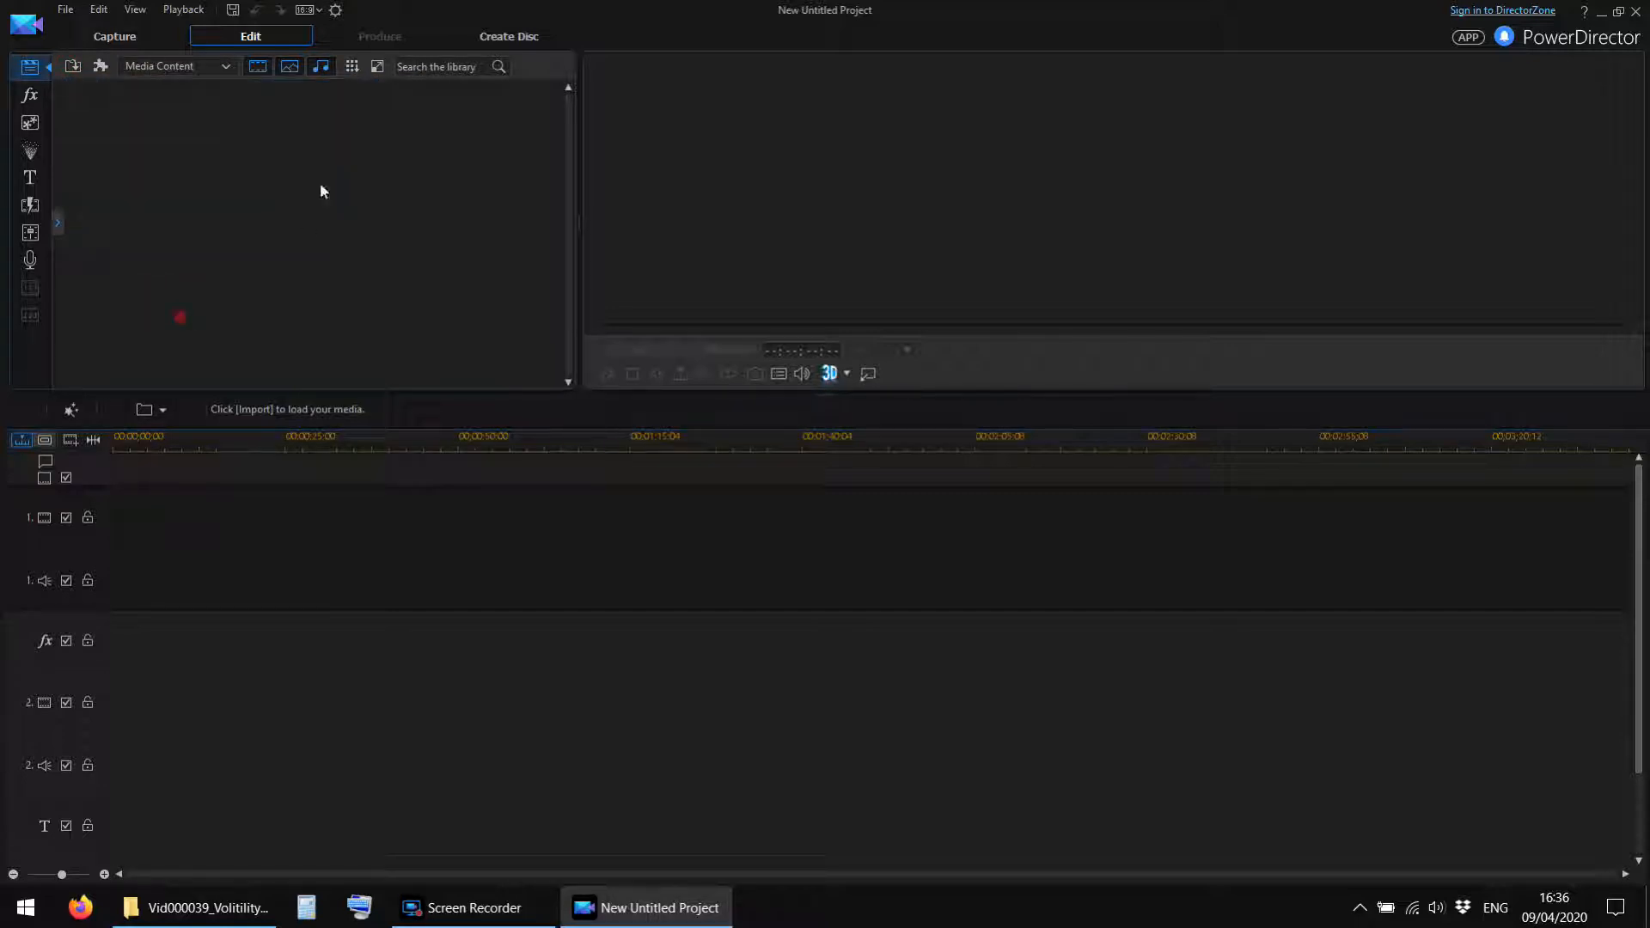
{"action": "left_click", "coordinate": [74, 68]}
{"action": "left_click", "coordinate": [120, 93]}
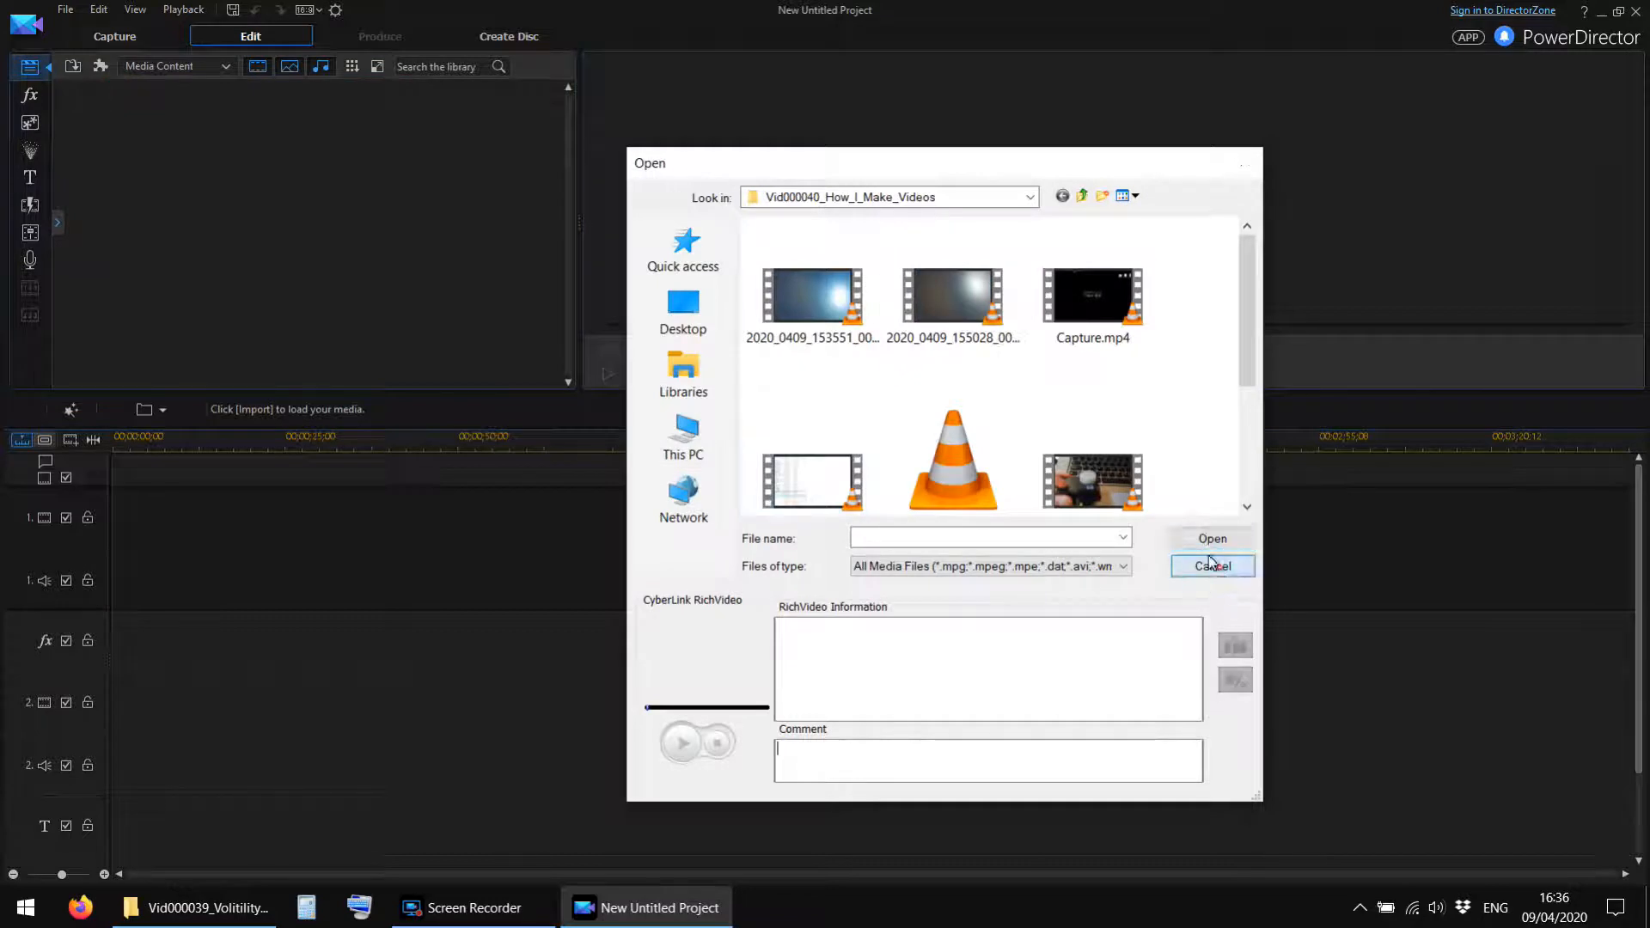
{"action": "left_click", "coordinate": [1212, 565]}
Save the new project as vid39 in the Vid000039_Volitility_Reg_Inv folder.
{"action": "left_click", "coordinate": [232, 10]}
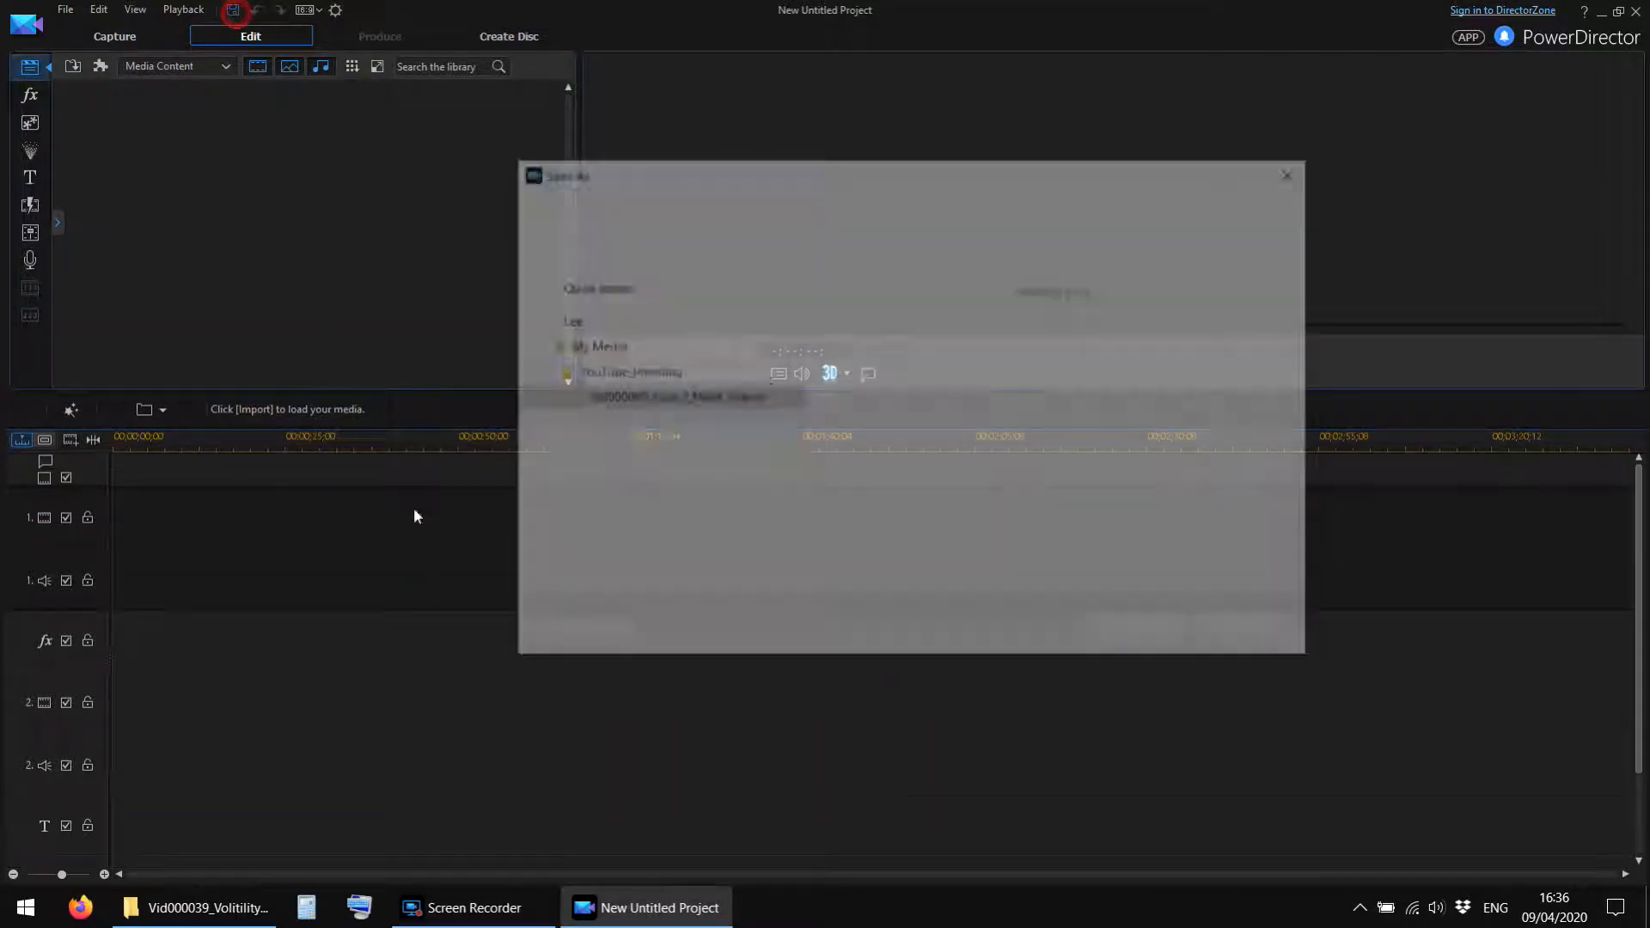
{"action": "scroll", "coordinate": [687, 437], "scroll_direction": "down", "scroll_amount": 2}
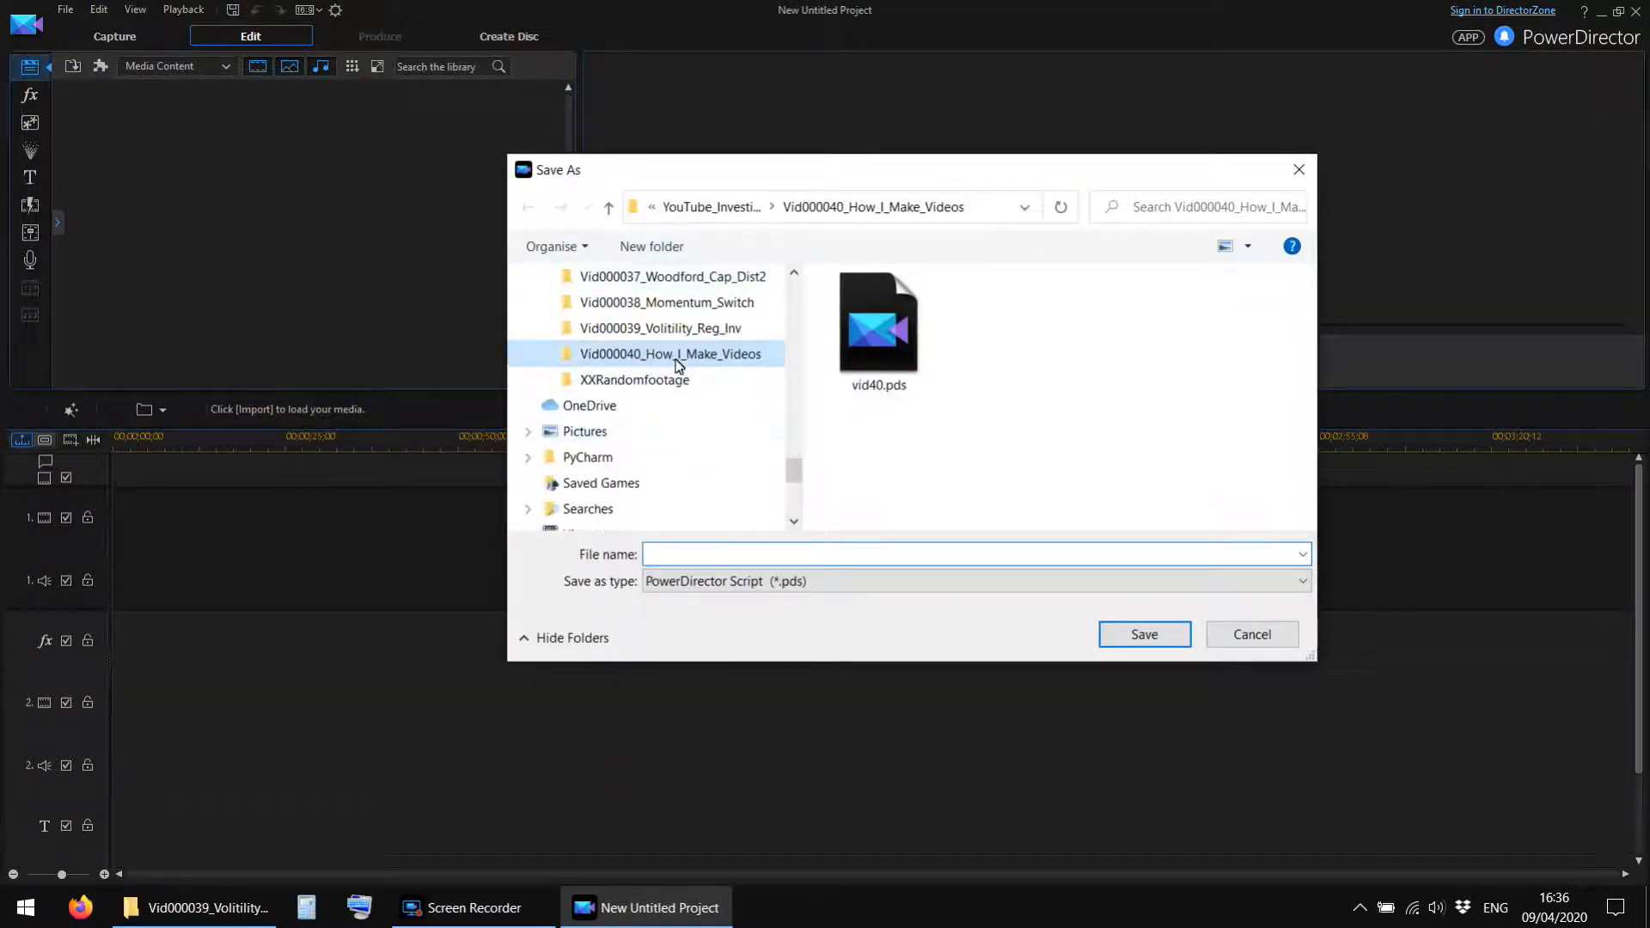
{"action": "left_click", "coordinate": [672, 326]}
{"action": "left_click", "coordinate": [700, 553]}
{"action": "type", "text": "vid"}
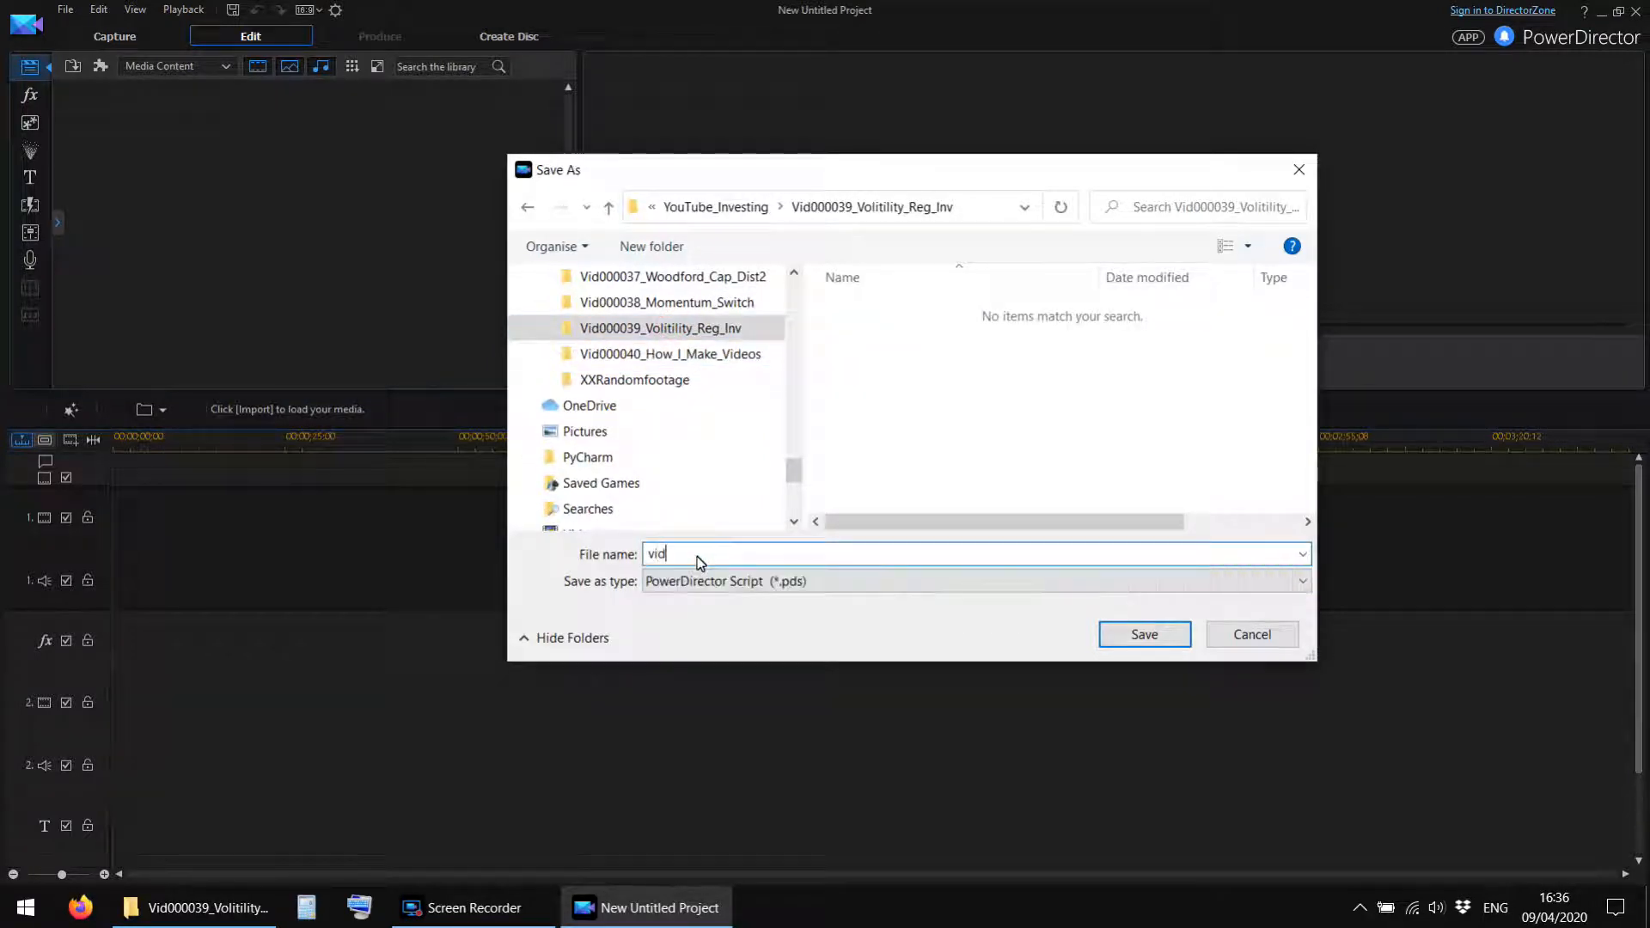
{"action": "type", "text": "39"}
{"action": "left_click", "coordinate": [1162, 632]}
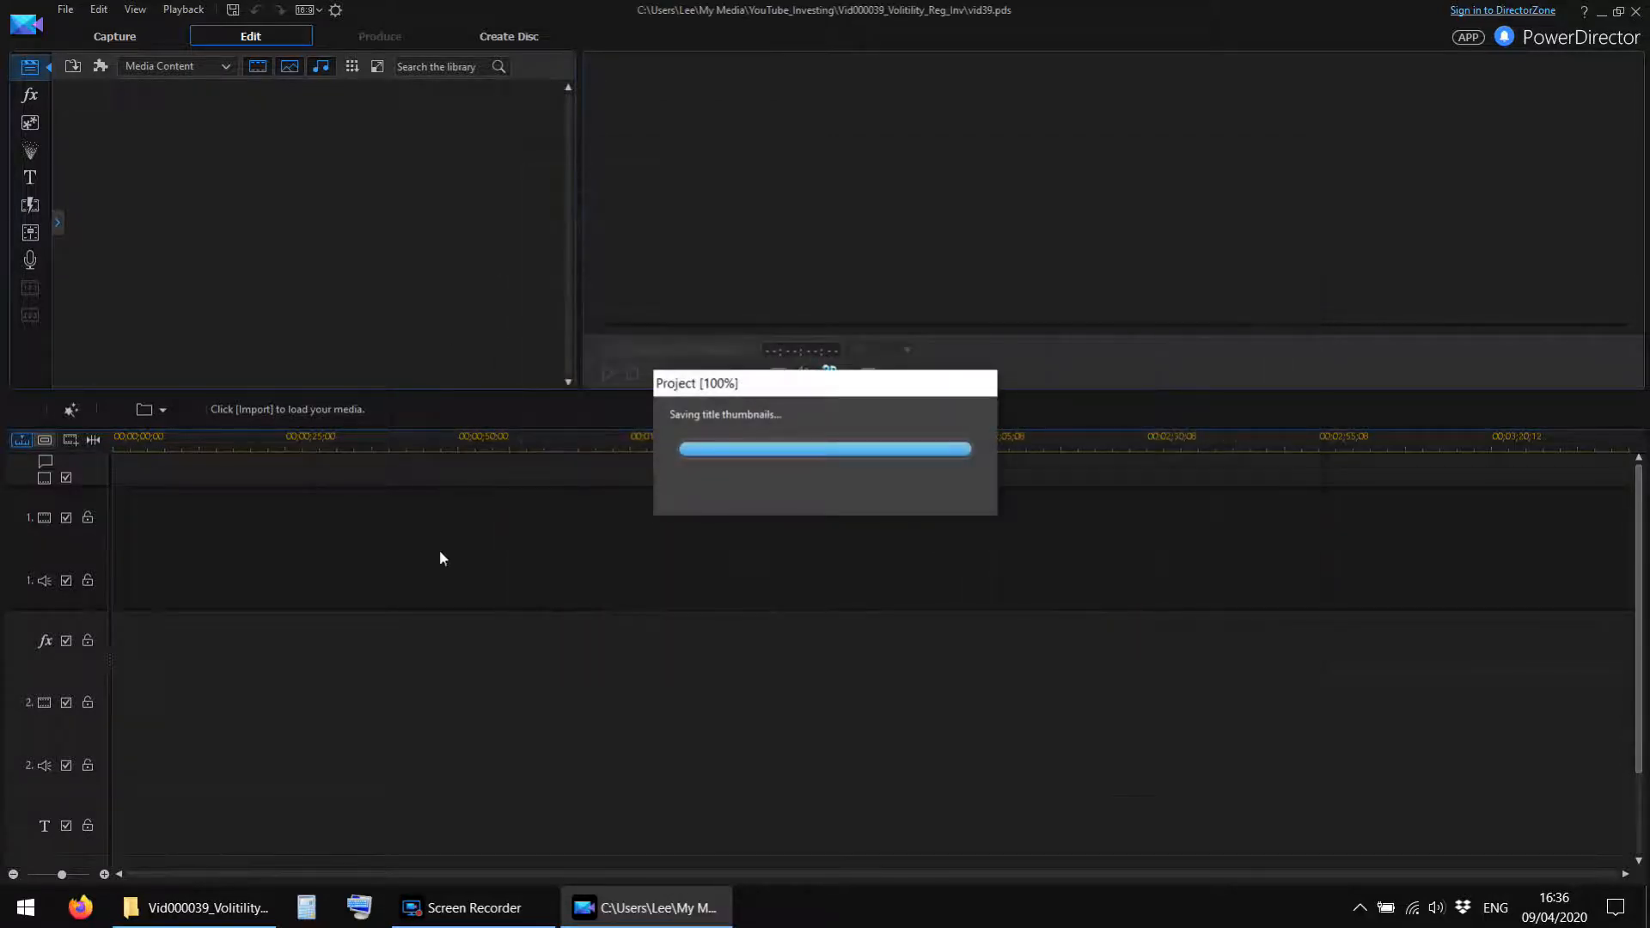
Check for vid39.pds in the Vid000039_Volitility_Reg_Inv folder, then return to PowerDirector with the Screen Recorder window minimised.
{"action": "left_click", "coordinate": [256, 900]}
{"action": "left_click", "coordinate": [144, 213]}
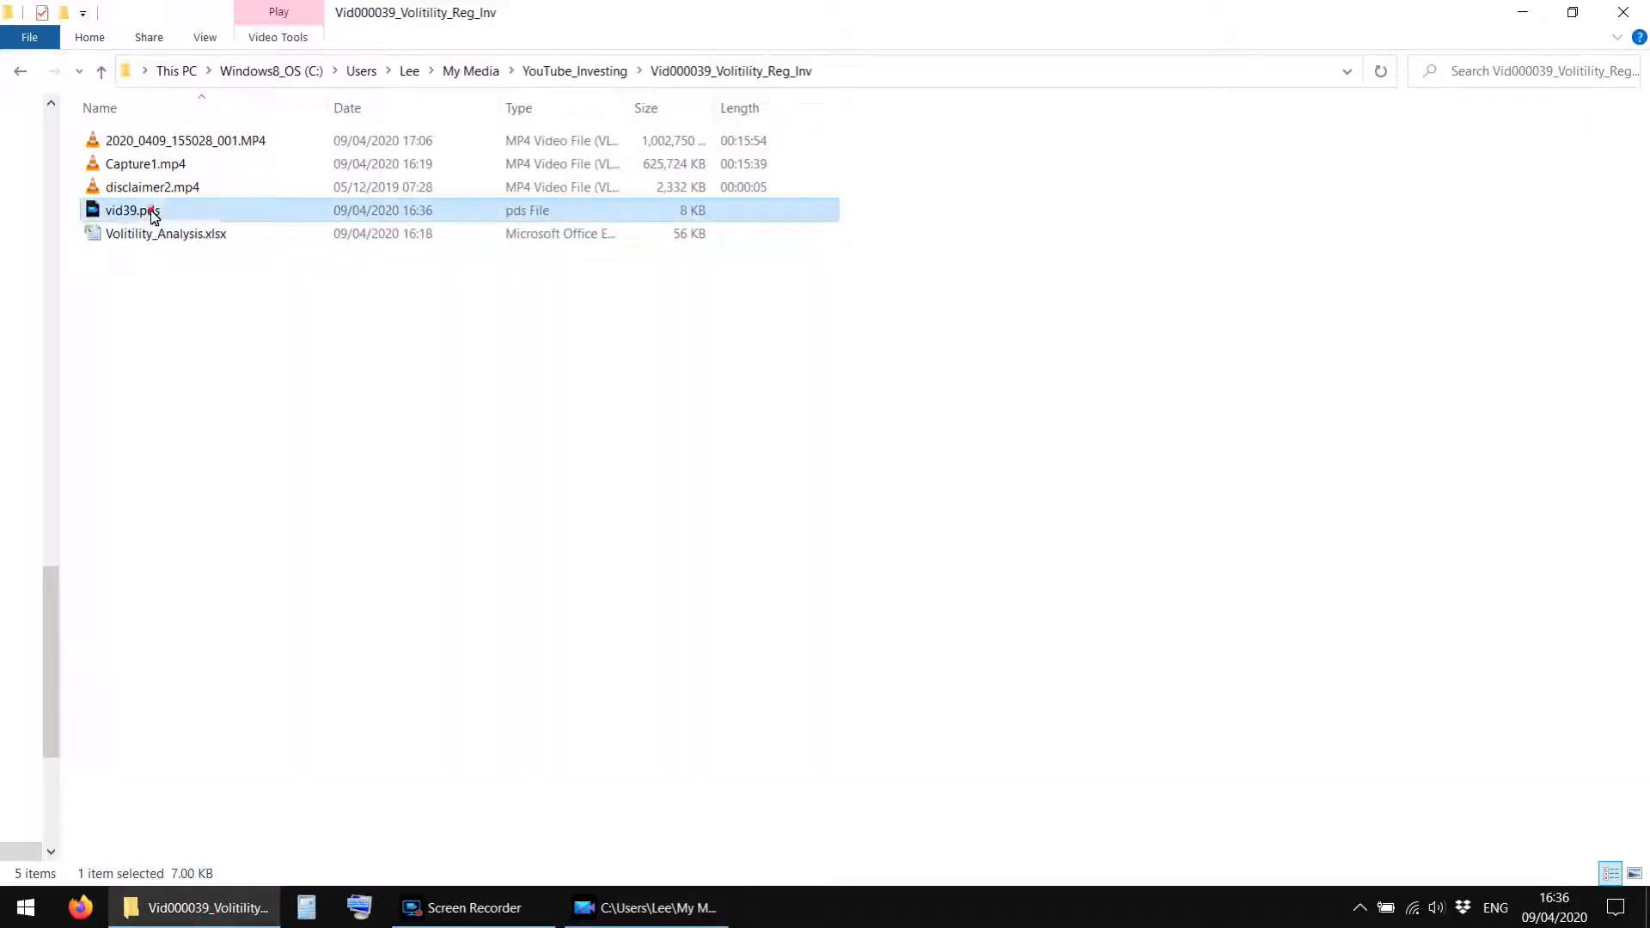
{"action": "left_click", "coordinate": [473, 907]}
{"action": "left_click", "coordinate": [619, 911]}
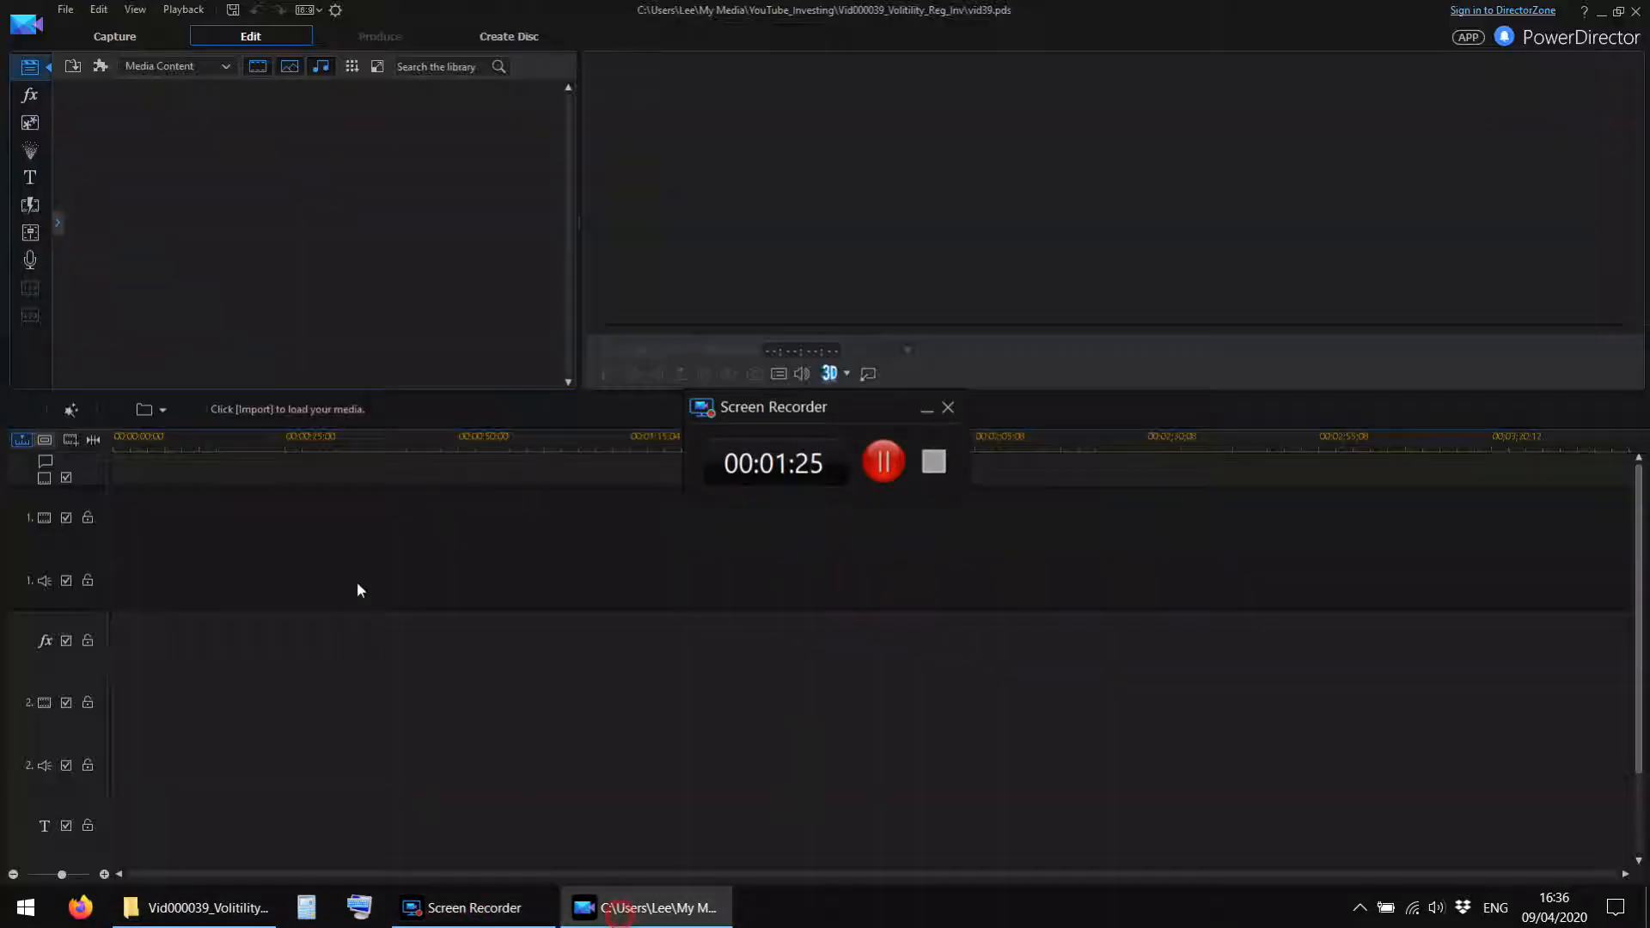
{"action": "left_click", "coordinate": [929, 411]}
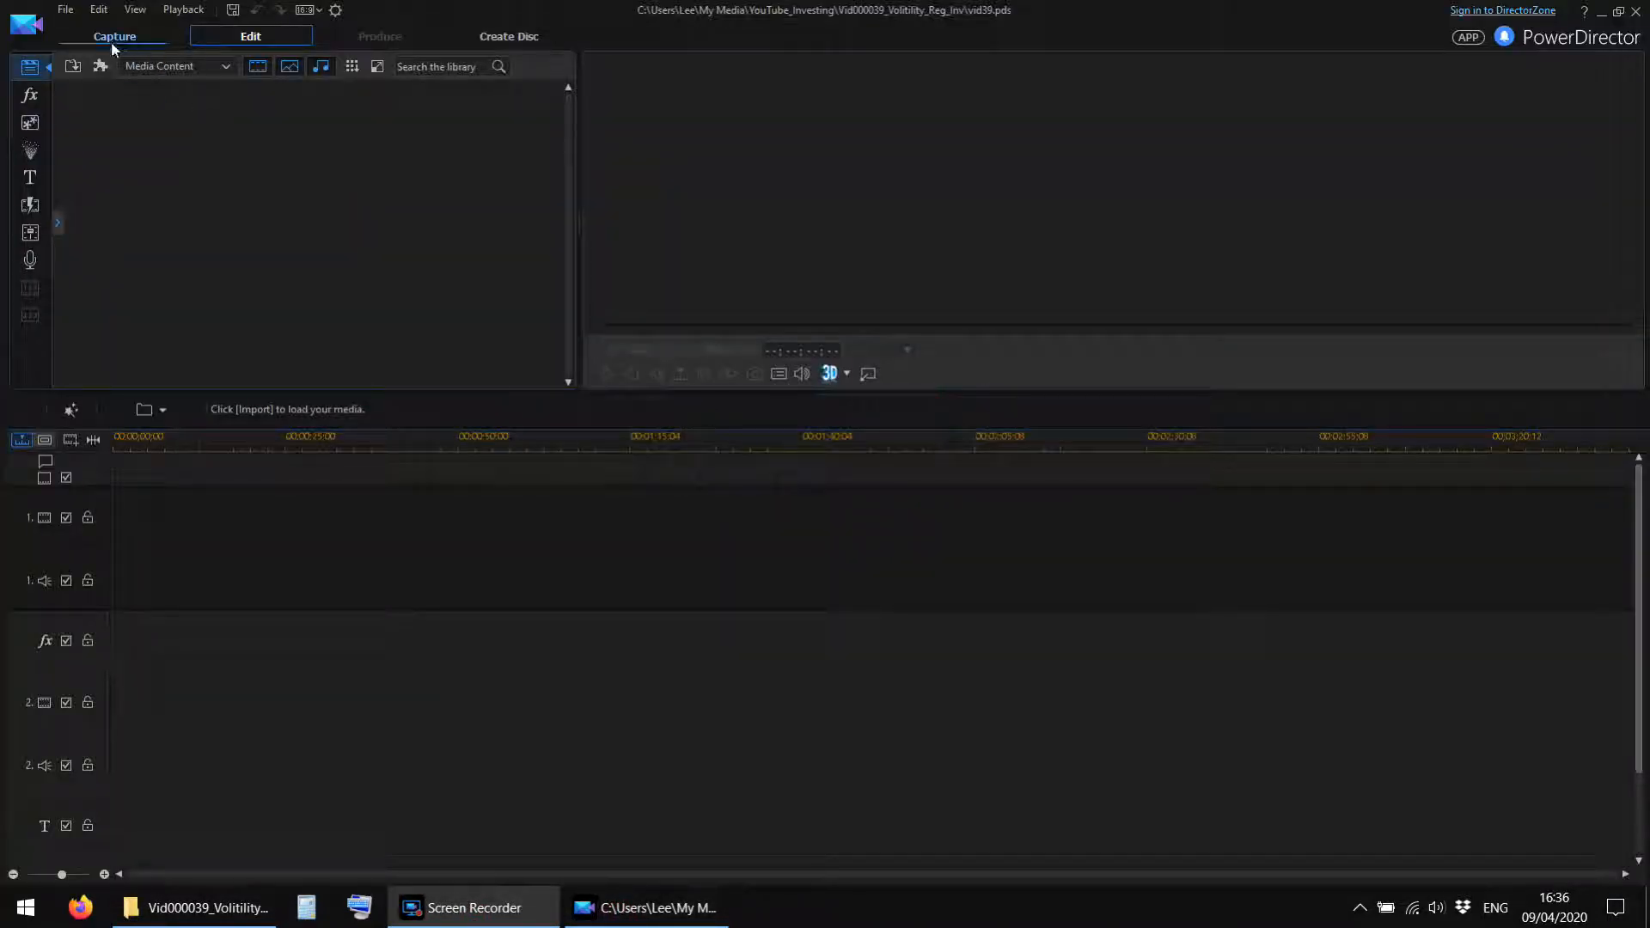
Import 2020_0409_155028_001.MP4, Capture1.mp4 and disclaimer2.mp4 from the Vid000039_Volitility_Reg_Inv folder into the media library.
{"action": "left_click", "coordinate": [73, 66]}
{"action": "left_click", "coordinate": [155, 92]}
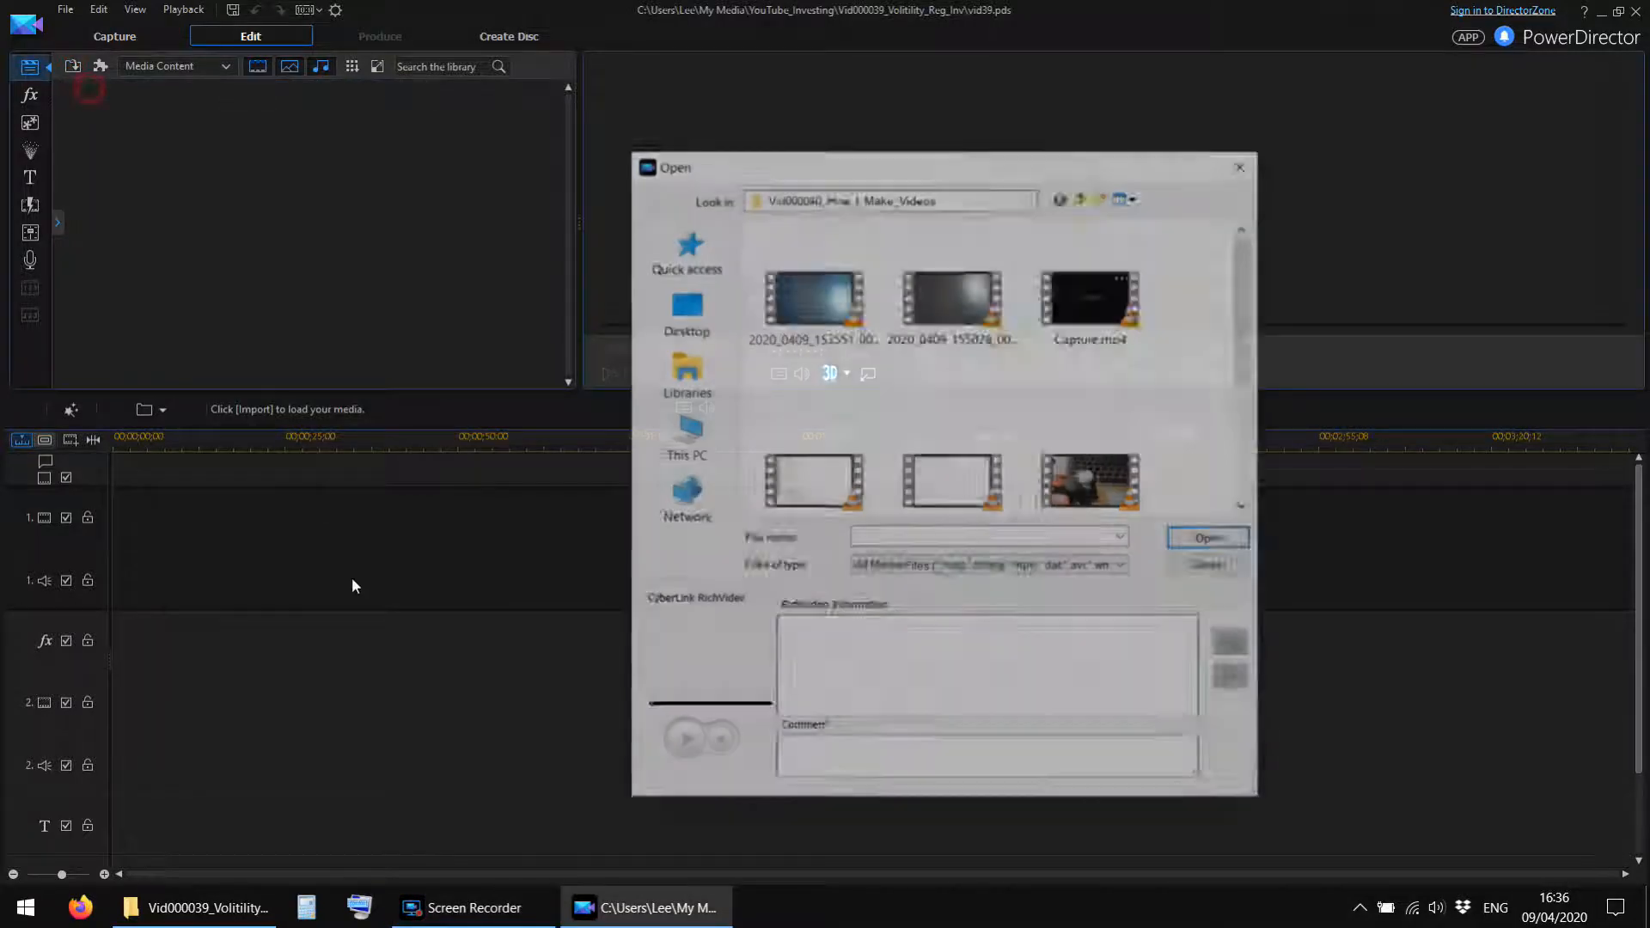
{"action": "left_click", "coordinate": [1083, 196]}
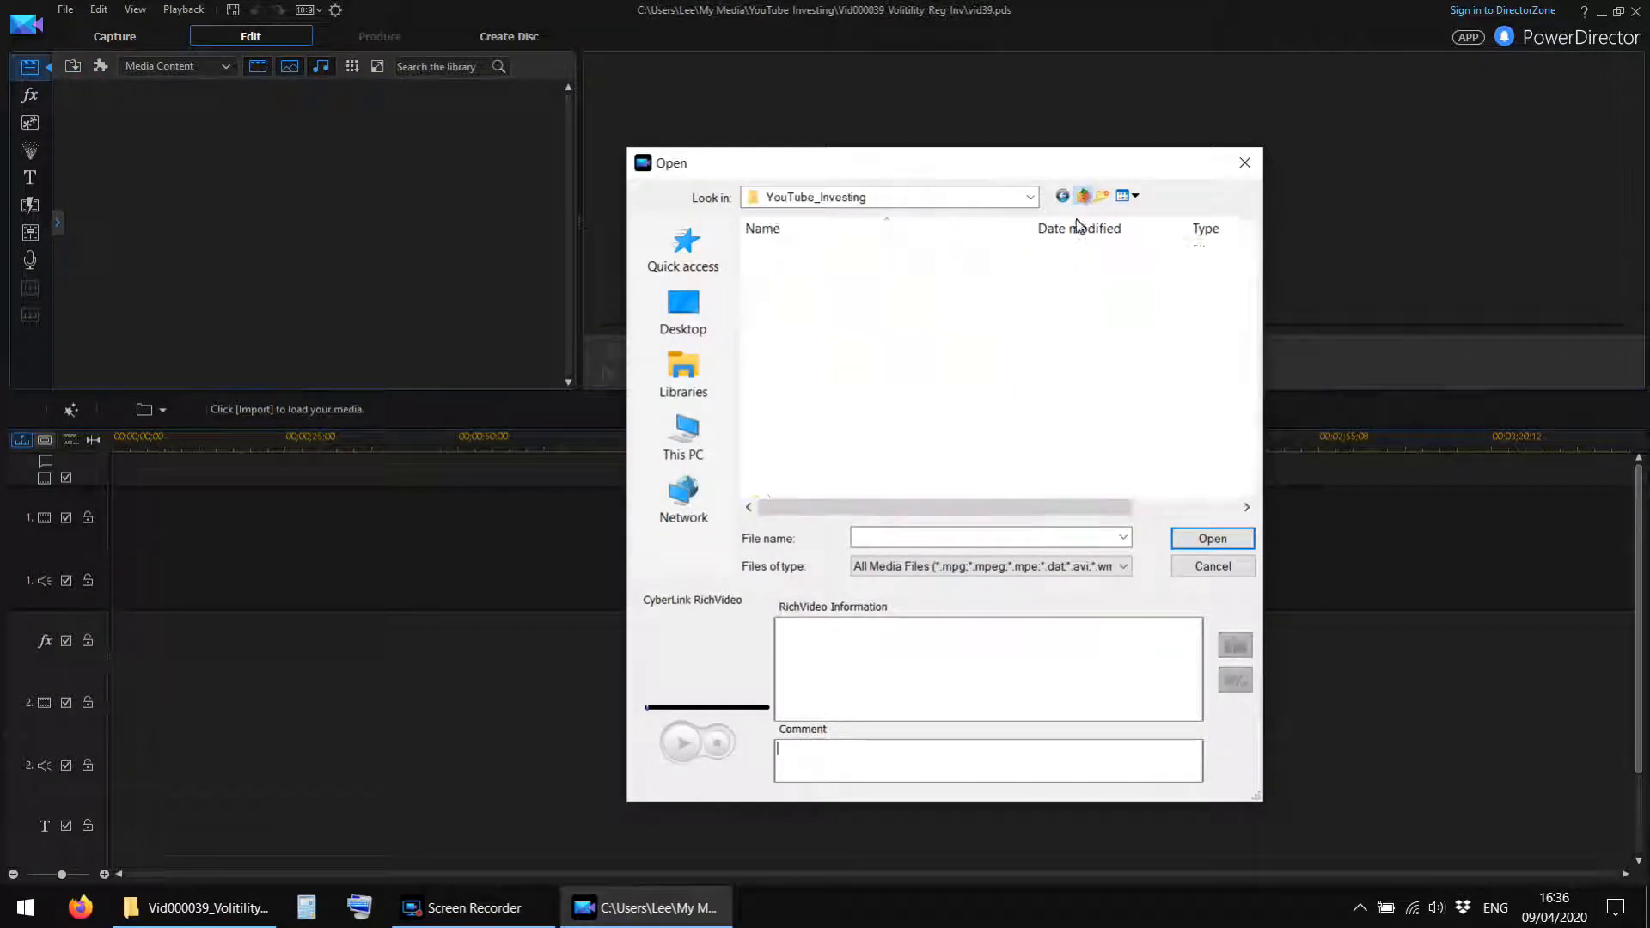
{"action": "scroll", "coordinate": [946, 455], "scroll_direction": "down", "scroll_amount": 2}
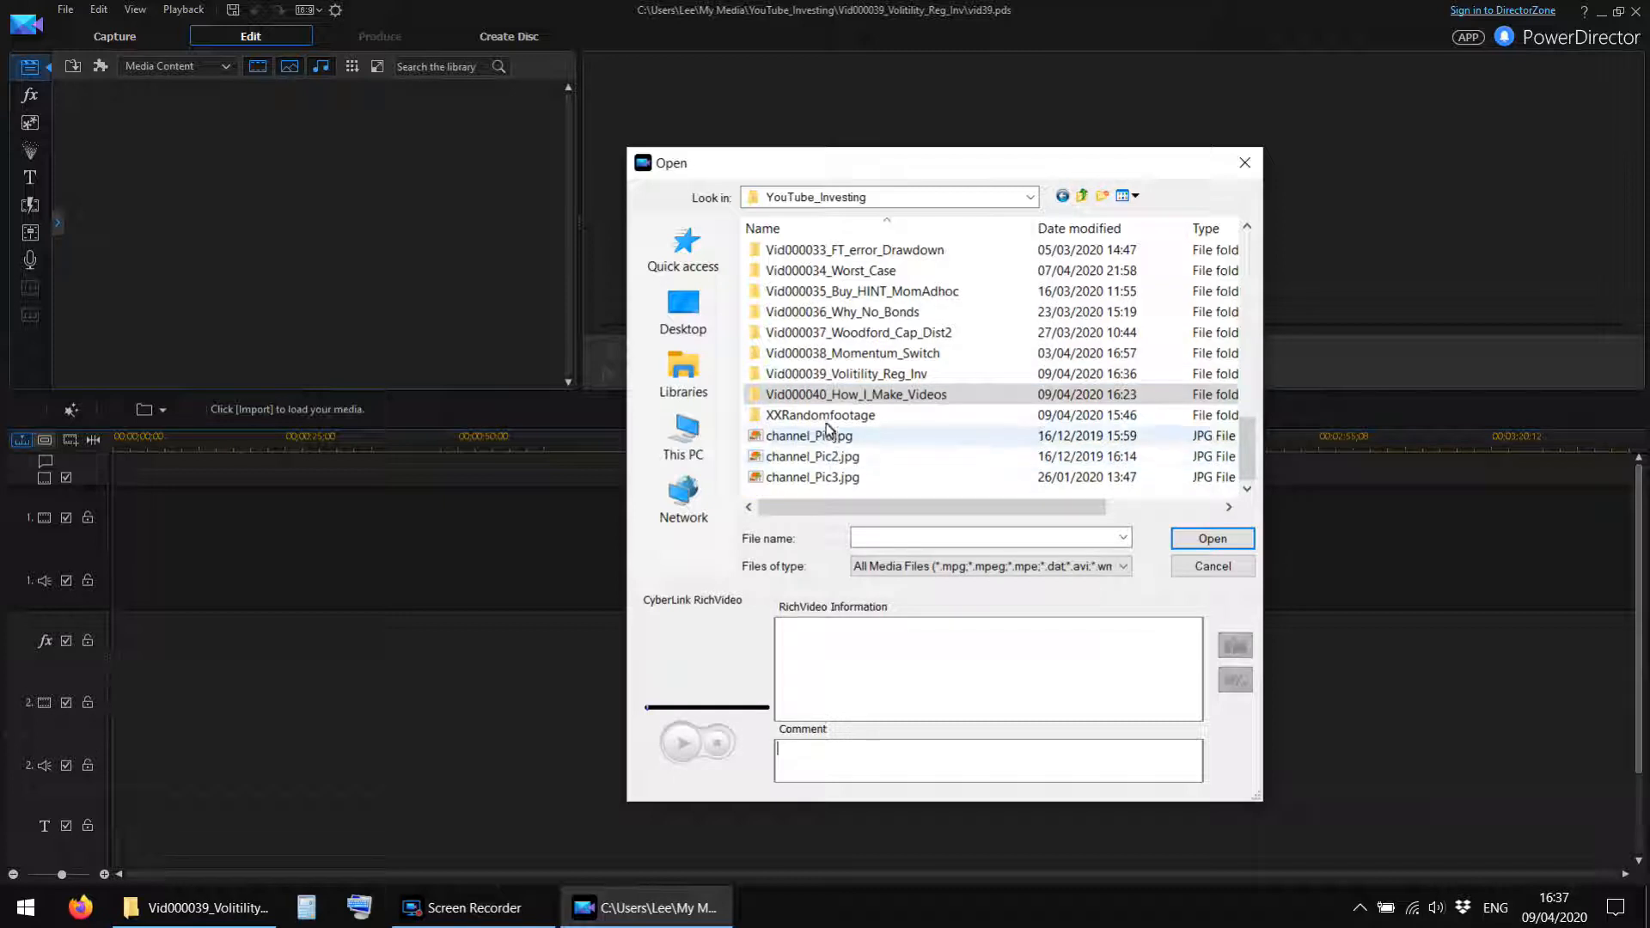
{"action": "double_click", "coordinate": [816, 375]}
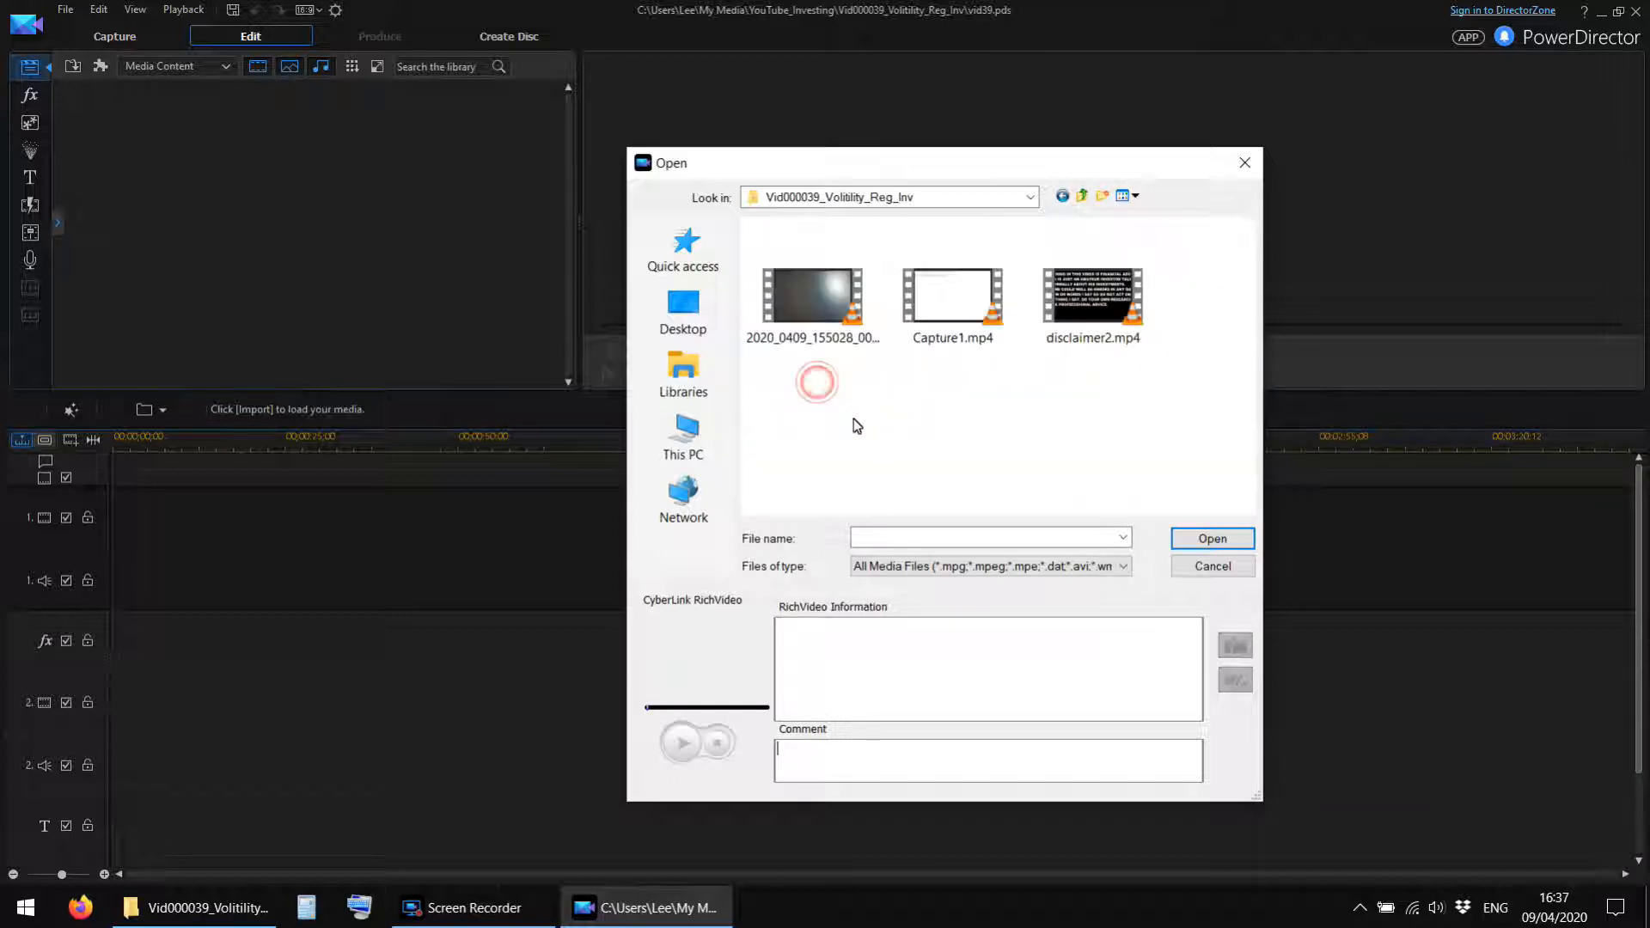
{"action": "left_click_drag", "start_coordinate": [799, 423], "coordinate": [1143, 249]}
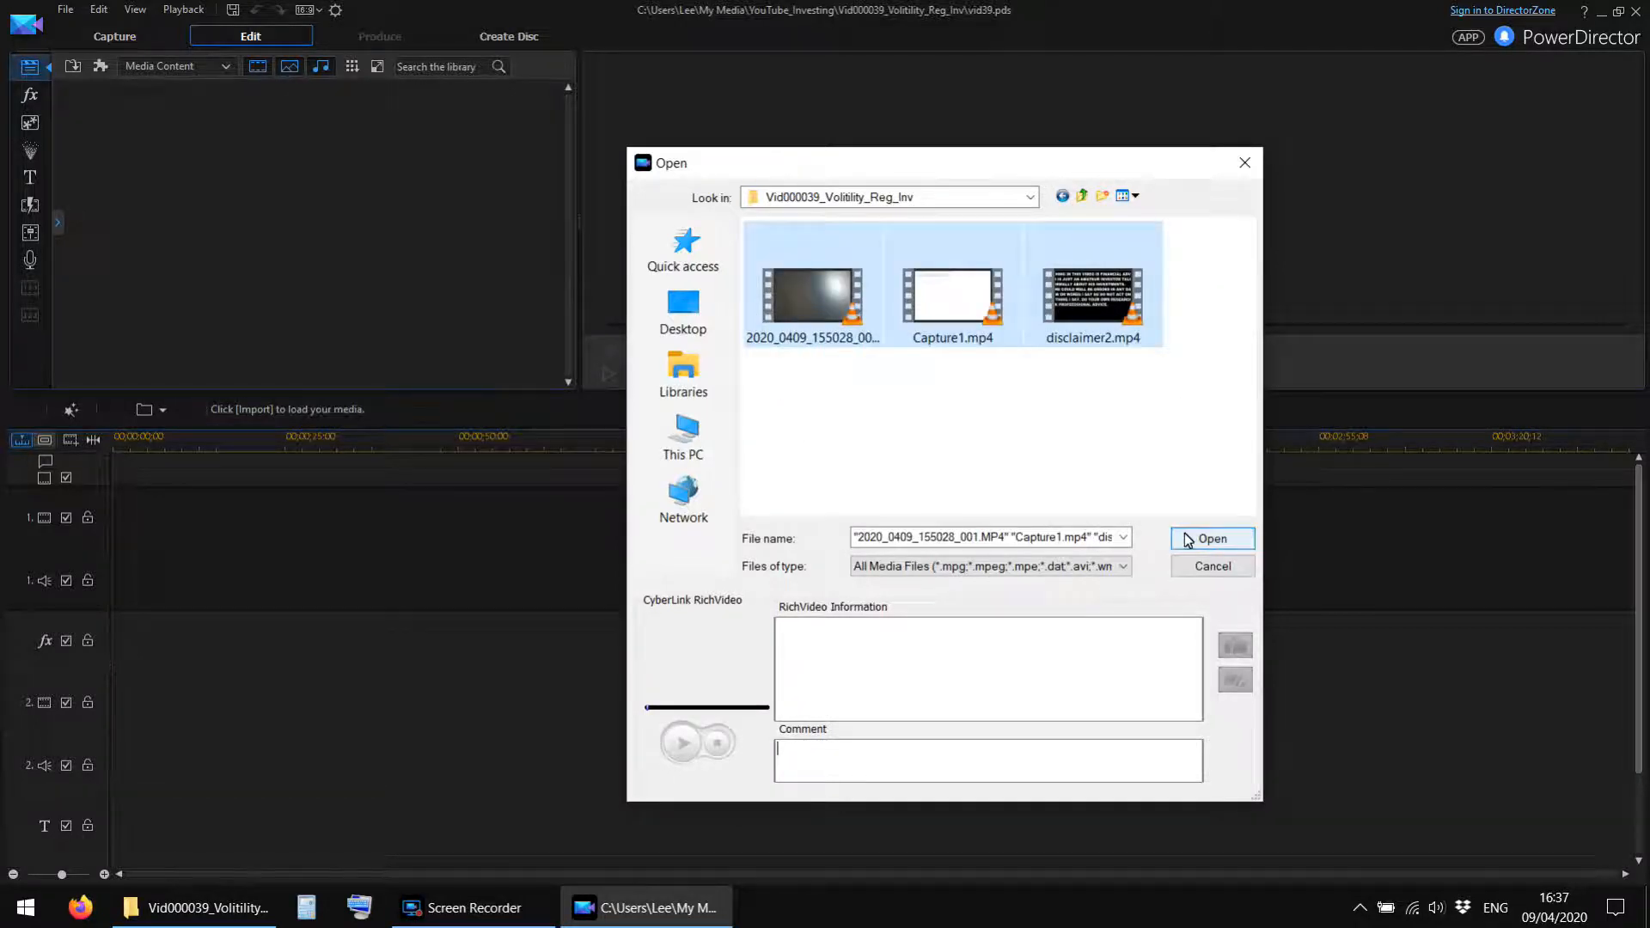
{"action": "left_click", "coordinate": [1185, 535]}
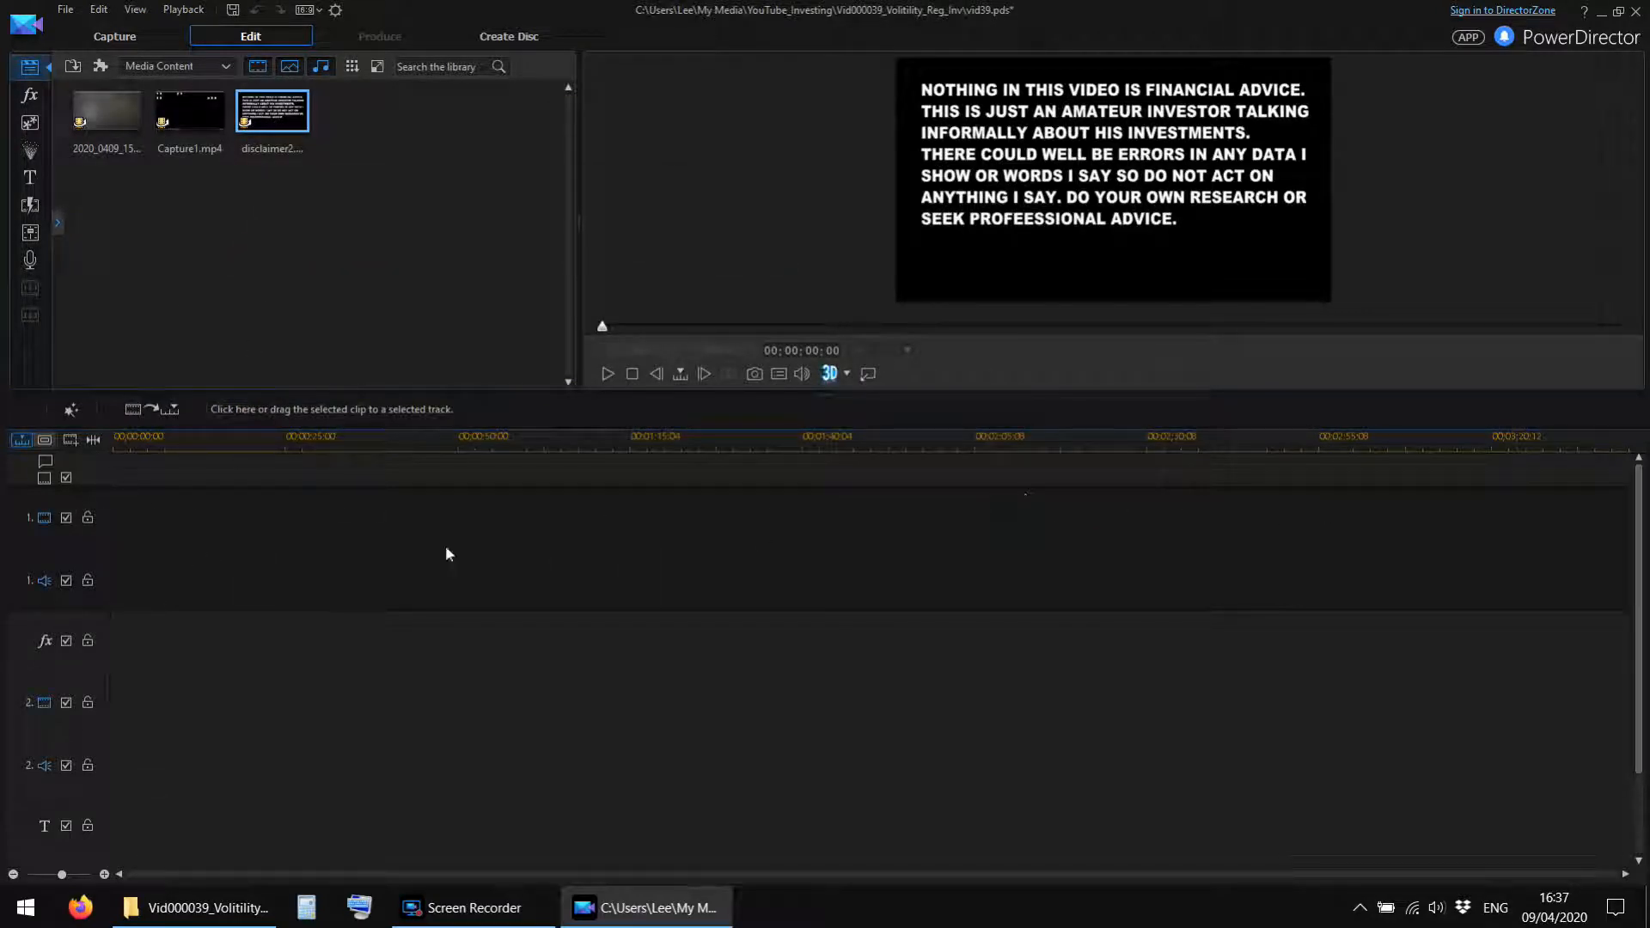
Place the disclaimer2 clip at the very start of video track 1.
{"action": "left_click", "coordinate": [258, 236]}
{"action": "left_click", "coordinate": [260, 115]}
{"action": "mouse_move", "coordinate": [261, 115]}
{"action": "left_mouse_down"}
{"action": "mouse_move", "coordinate": [172, 457]}
{"action": "mouse_move", "coordinate": [116, 525]}
{"action": "mouse_move", "coordinate": [229, 318]}
{"action": "mouse_move", "coordinate": [260, 128]}
{"action": "mouse_move", "coordinate": [275, 313]}
{"action": "mouse_move", "coordinate": [122, 549]}
{"action": "mouse_move", "coordinate": [87, 550]}
{"action": "left_mouse_up"}
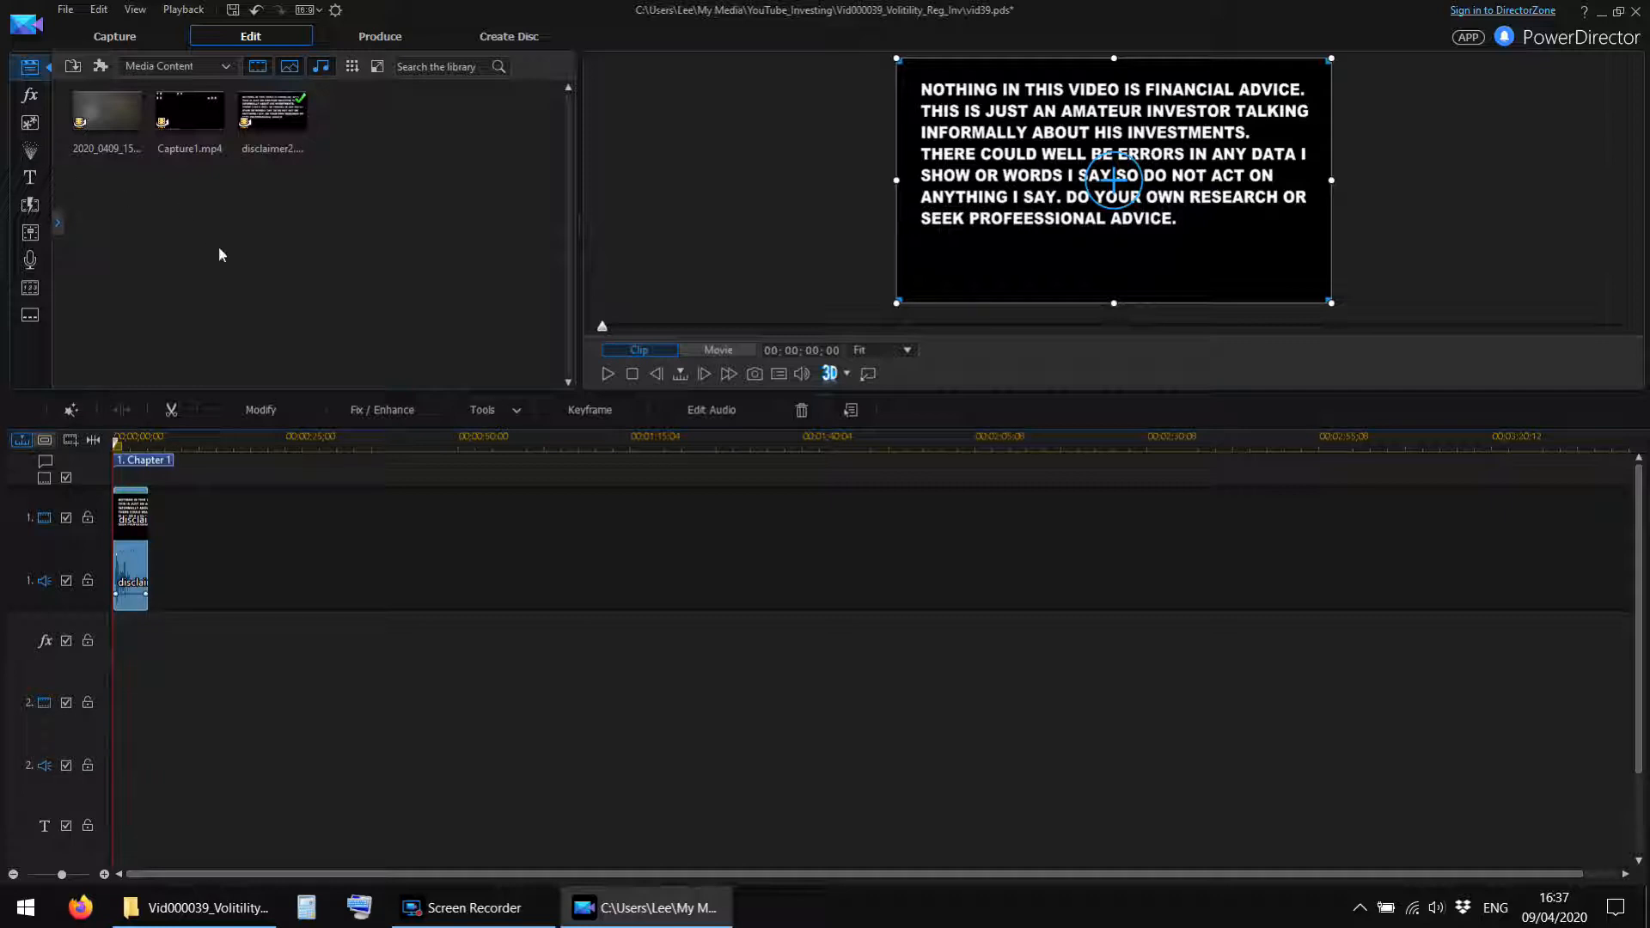
Place Capture1 on track 1 from about 00;00;18;58 and the 2020_0409_155028_001 clip on track 2 at the same start.
{"action": "left_click_drag", "start_coordinate": [182, 119], "coordinate": [246, 546]}
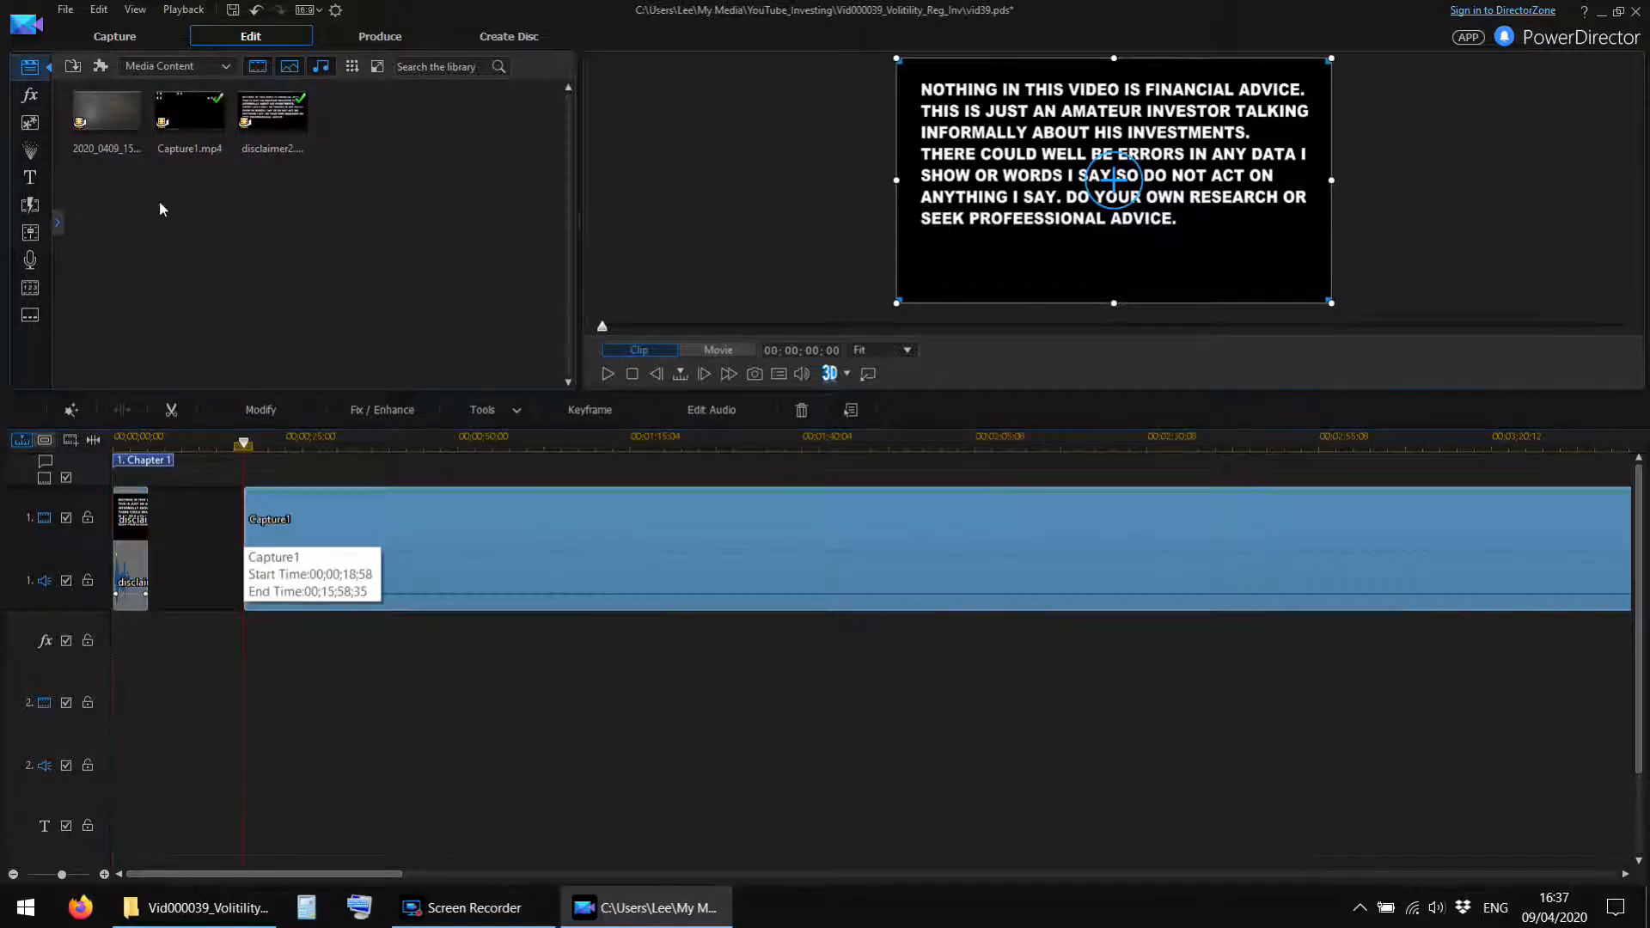
{"action": "left_click", "coordinate": [91, 115]}
{"action": "left_click_drag", "start_coordinate": [214, 640], "coordinate": [247, 709]}
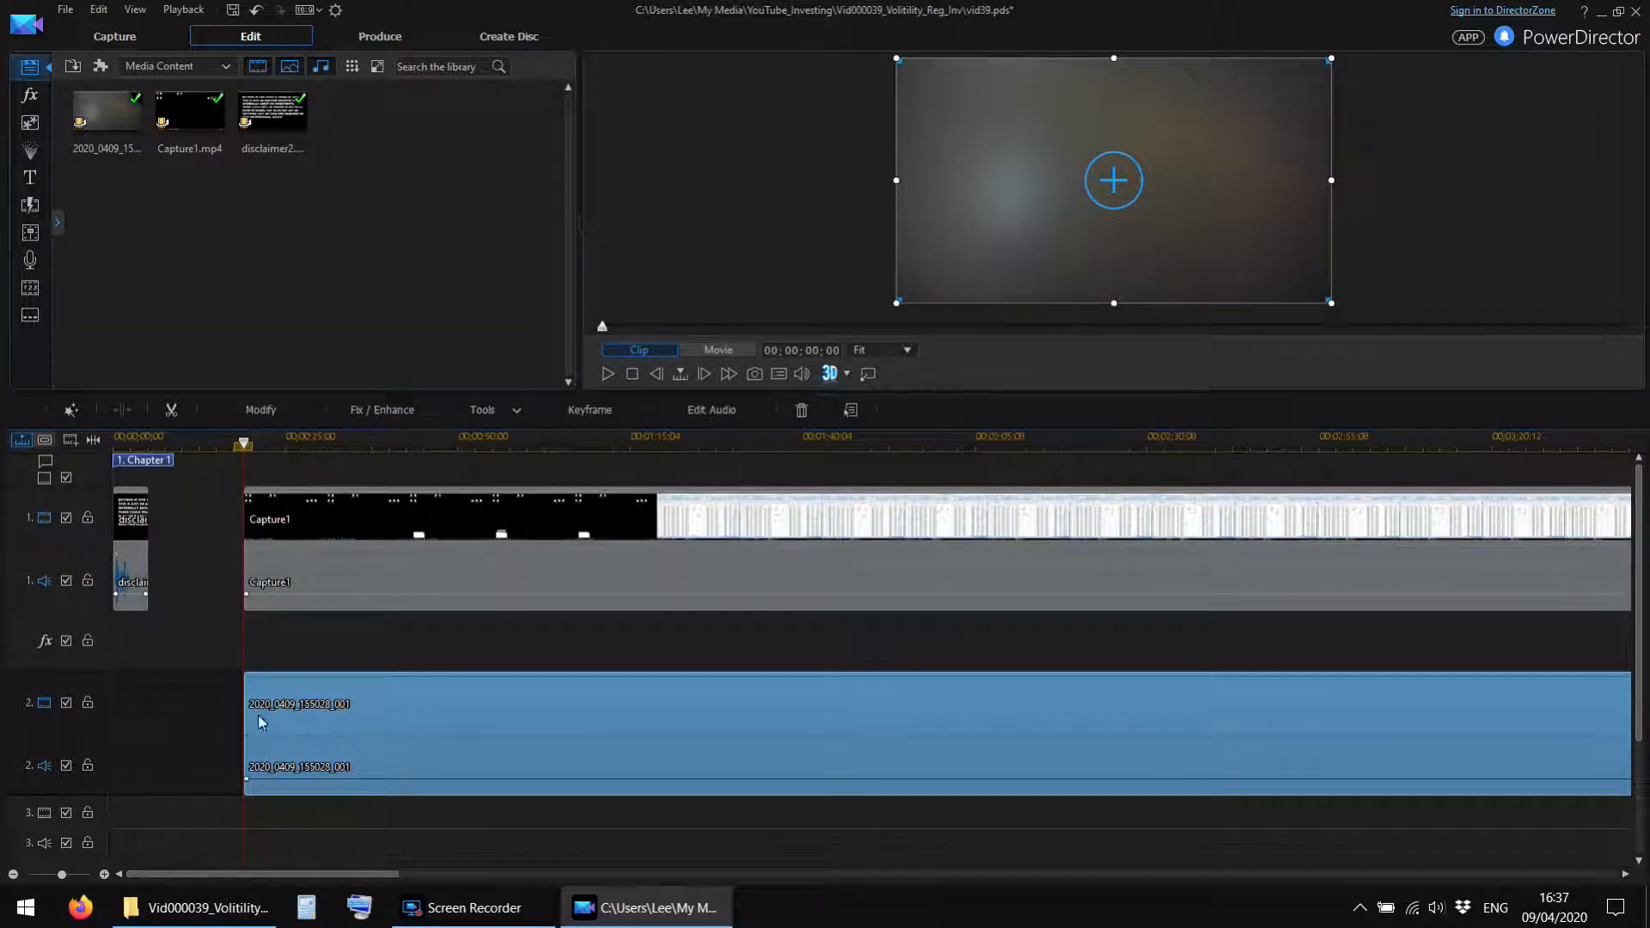
Play a few seconds of the stacked Capture1 and camera clips to review their alignment.
{"action": "left_click", "coordinate": [419, 441]}
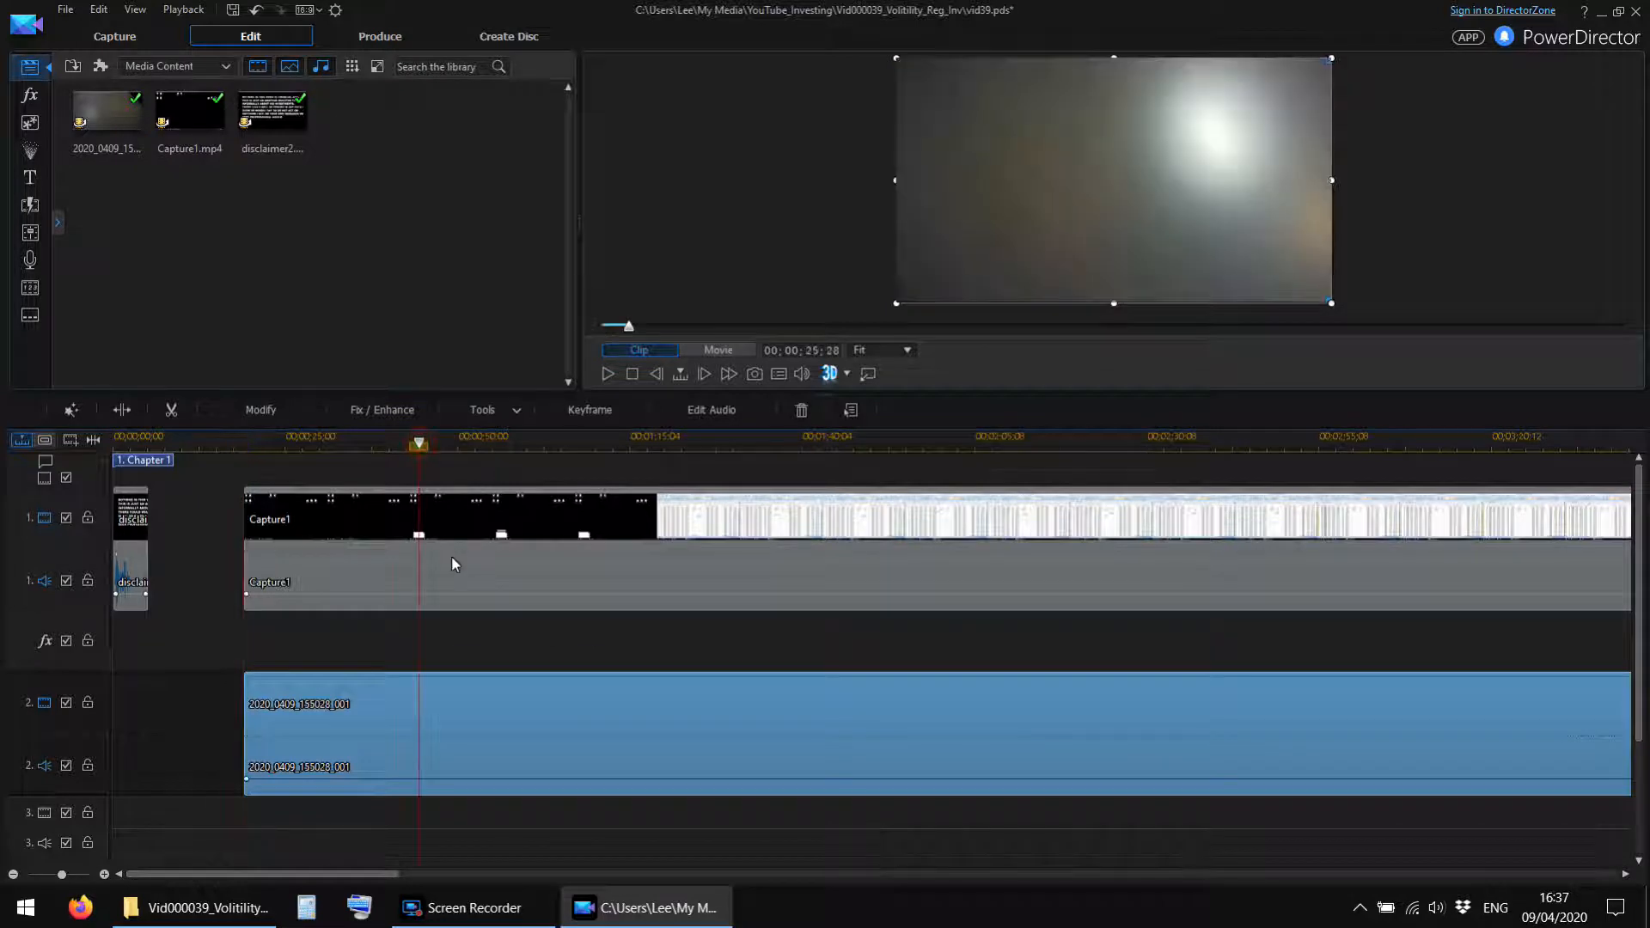
{"action": "left_click", "coordinate": [317, 443]}
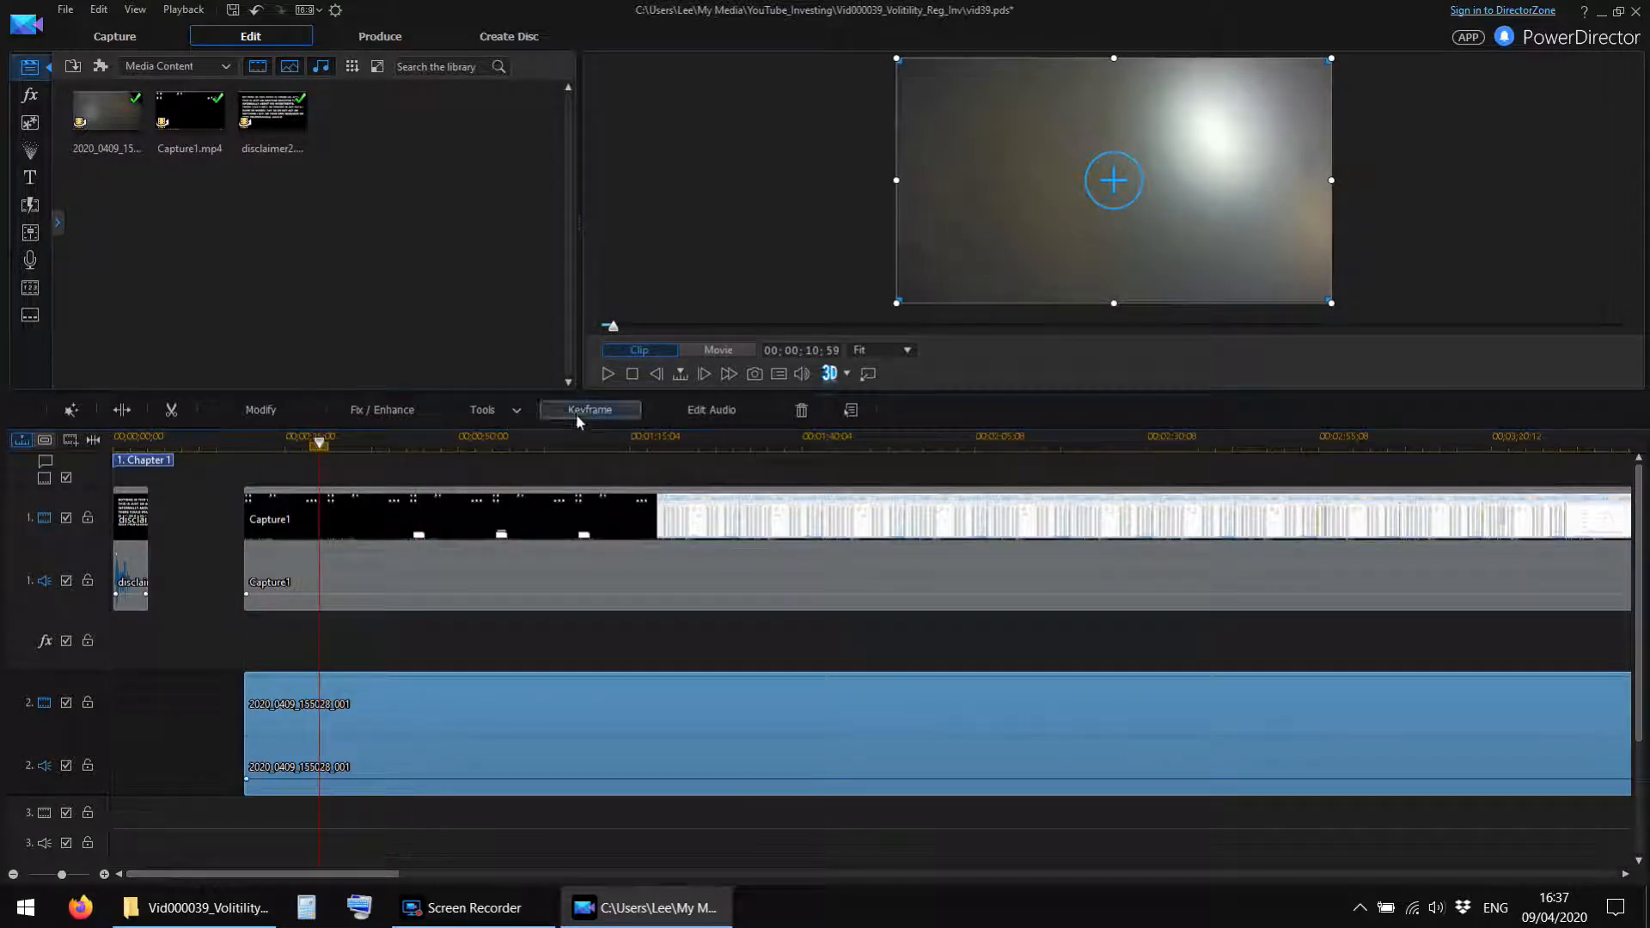
{"action": "left_click", "coordinate": [606, 374]}
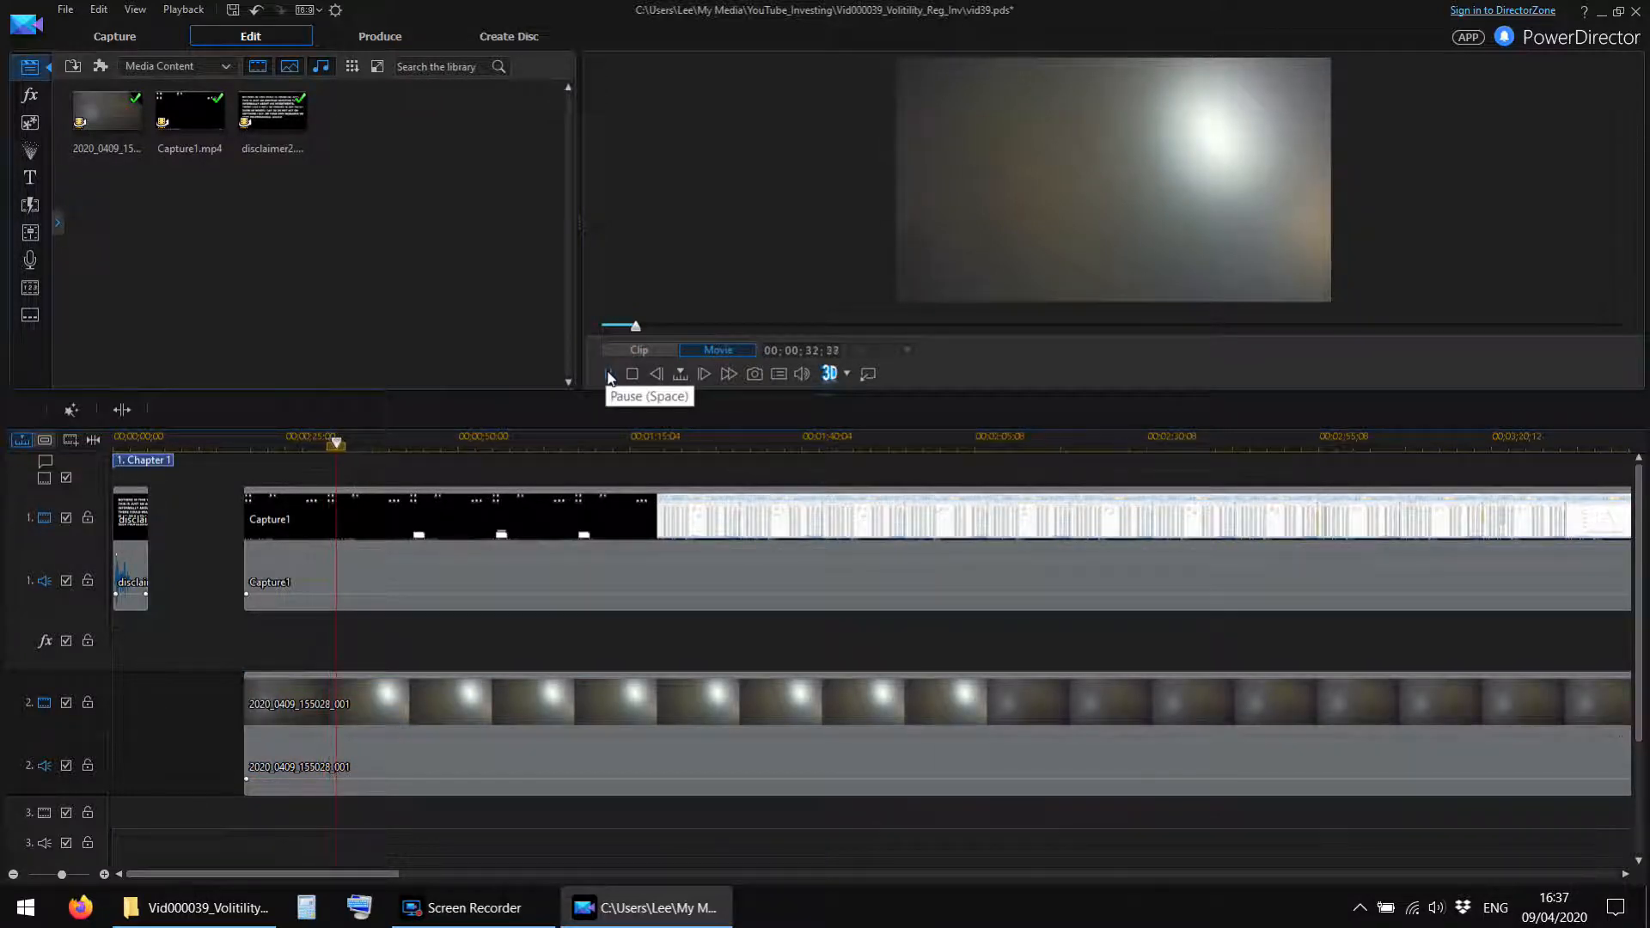
{"action": "left_click", "coordinate": [608, 375]}
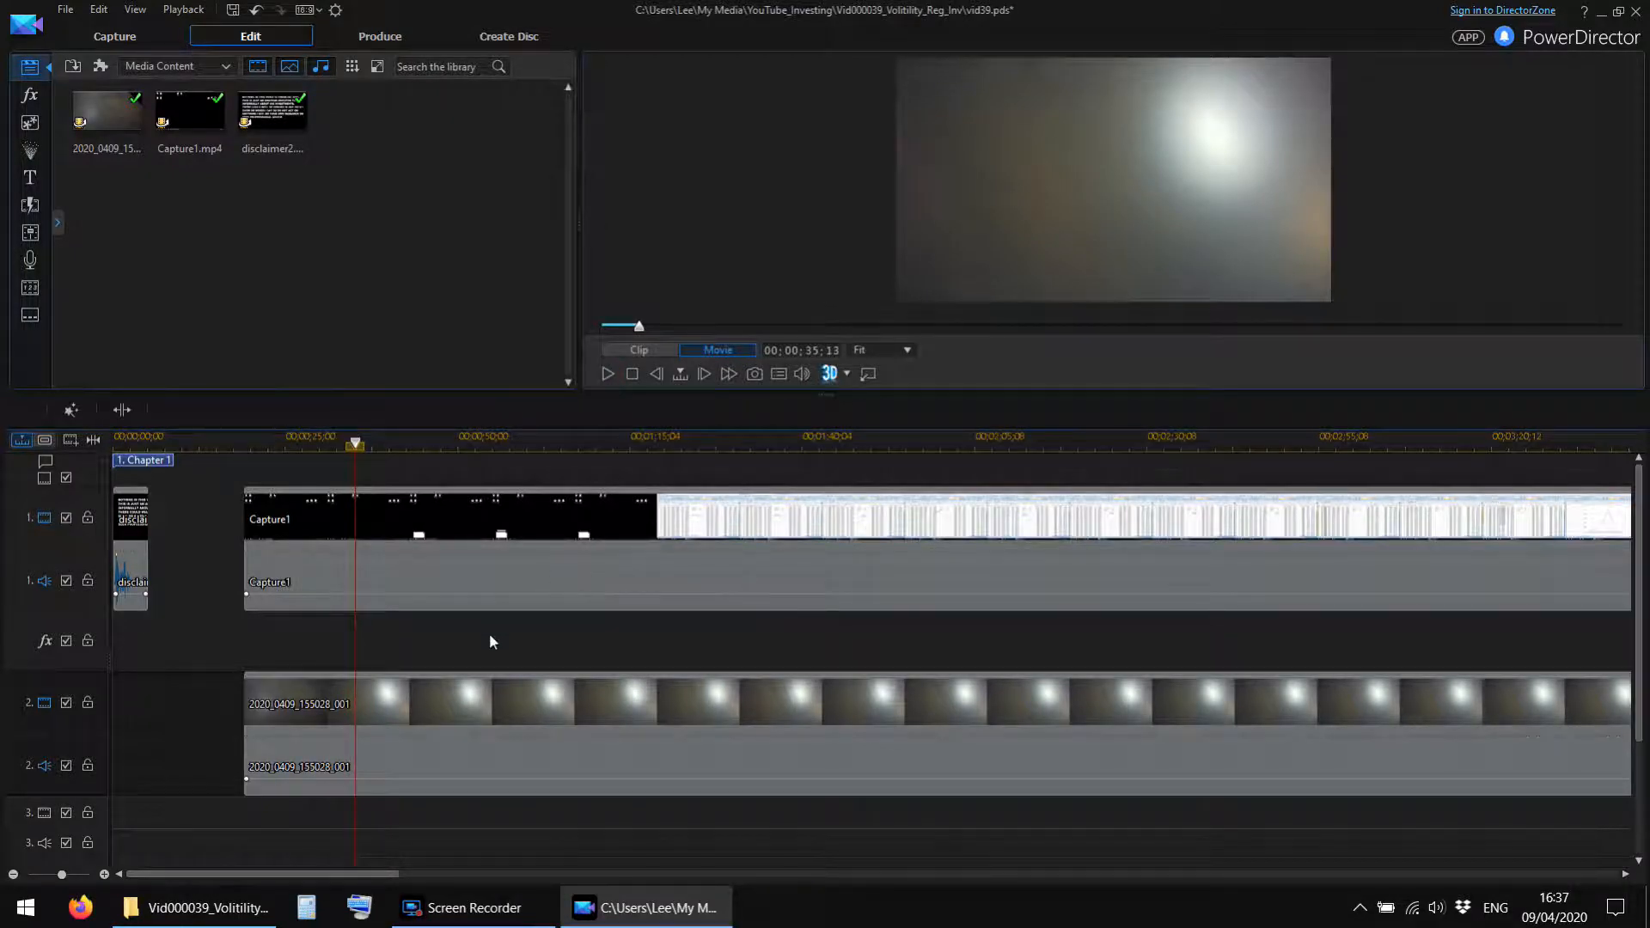
Enlarge the timeline area and synchronise the Capture1 and 2020_0409_155028_001 clips with Sync by Audio.
{"action": "left_click", "coordinate": [404, 734]}
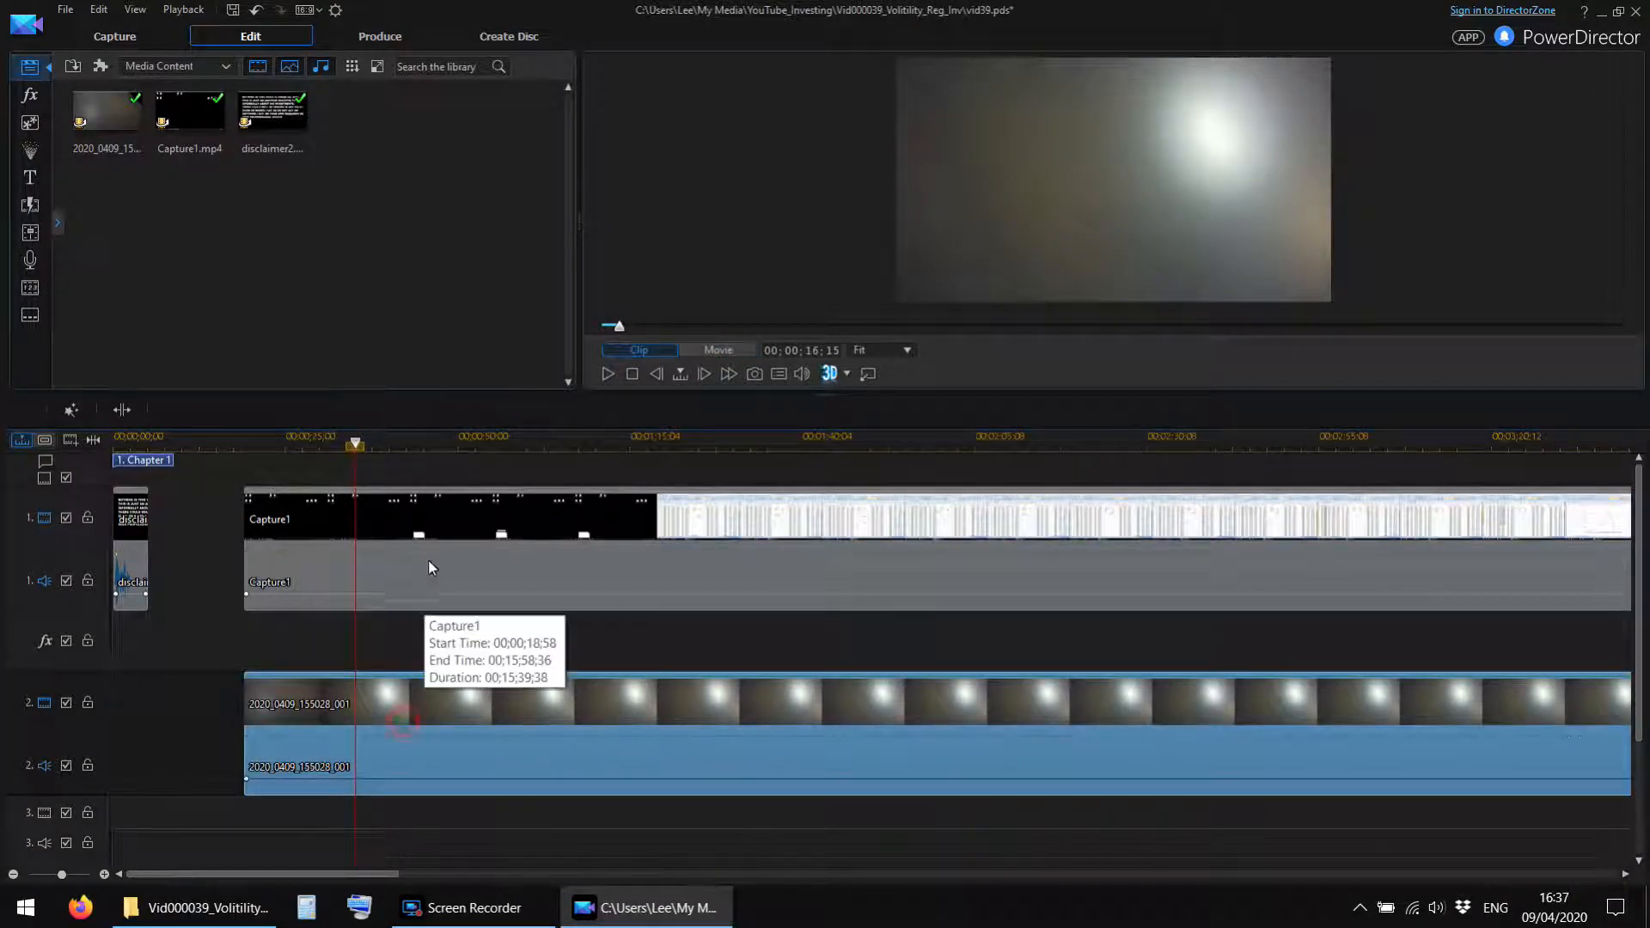
{"action": "left_click", "coordinate": [430, 554]}
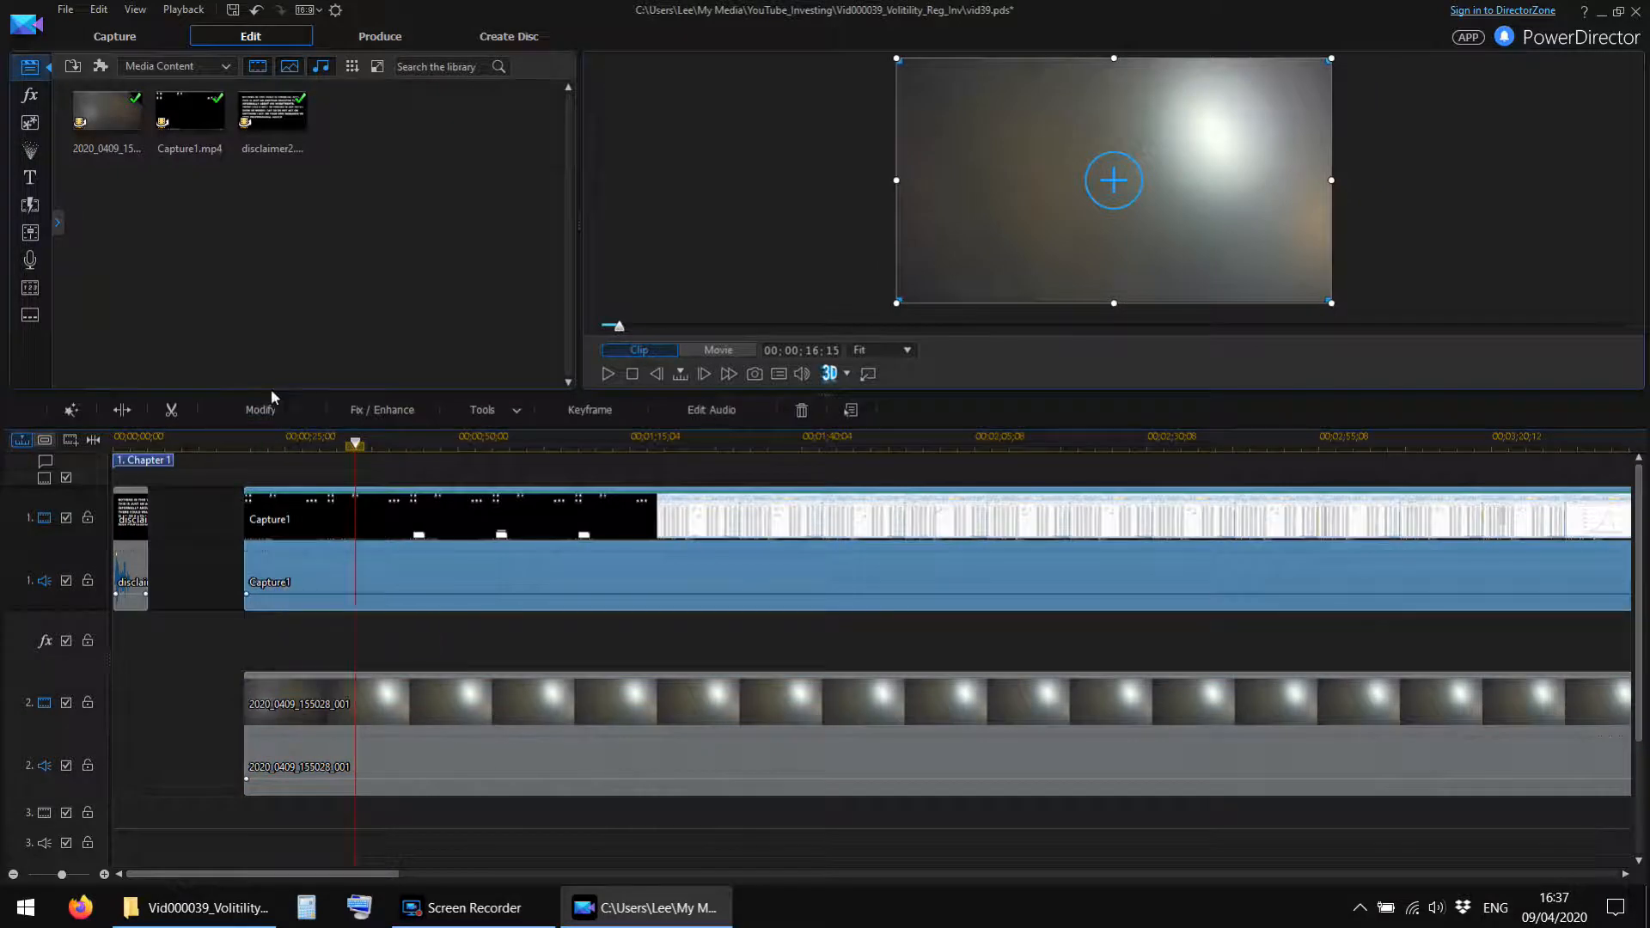
{"action": "left_click_drag", "start_coordinate": [279, 392], "coordinate": [281, 320]}
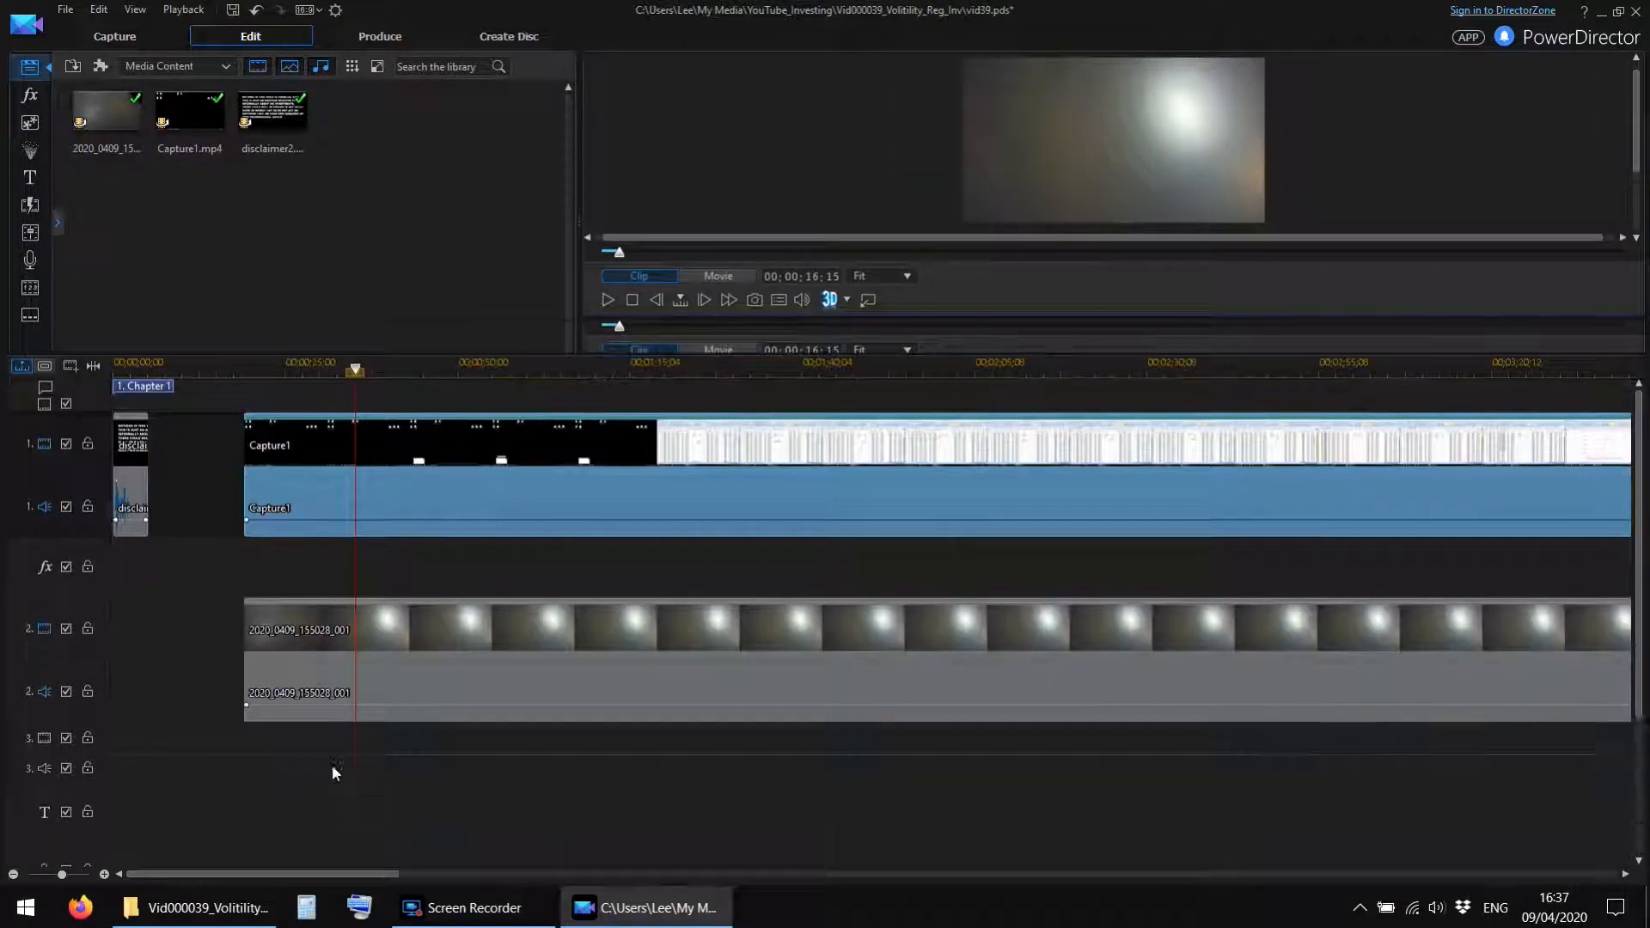
{"action": "left_click_drag", "start_coordinate": [416, 801], "coordinate": [389, 392]}
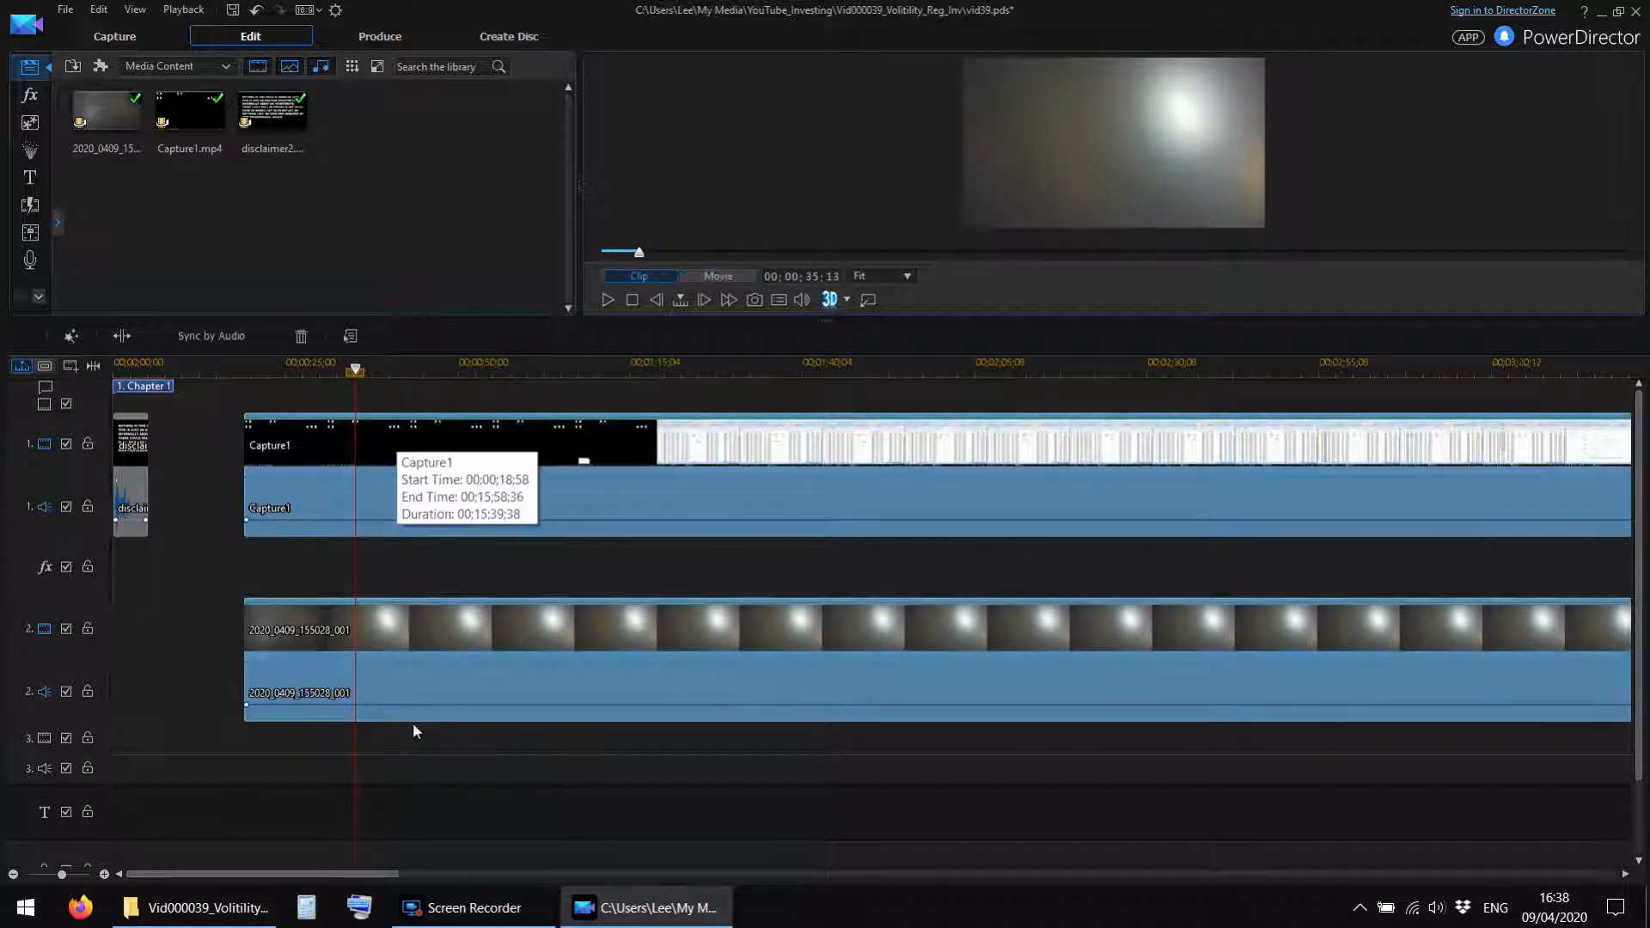
{"action": "left_click", "coordinate": [210, 336]}
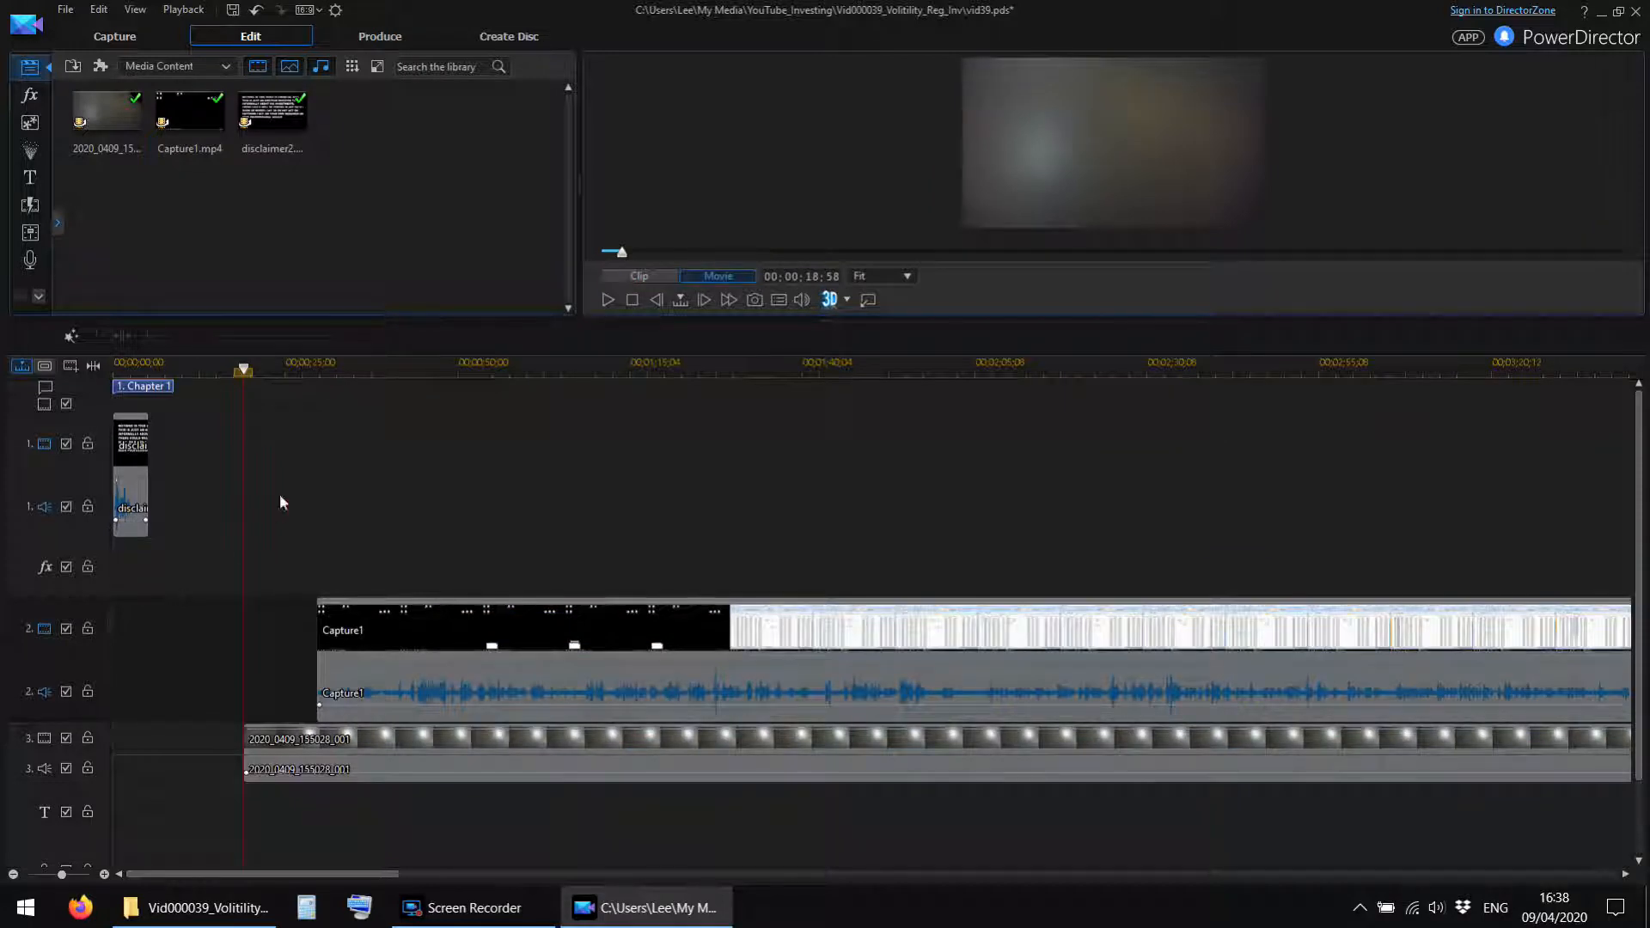
Play the start of the synced clips and split Capture1 and 2020_0409_155028_001 together at 00;00;32;29.
{"action": "left_click", "coordinate": [321, 379]}
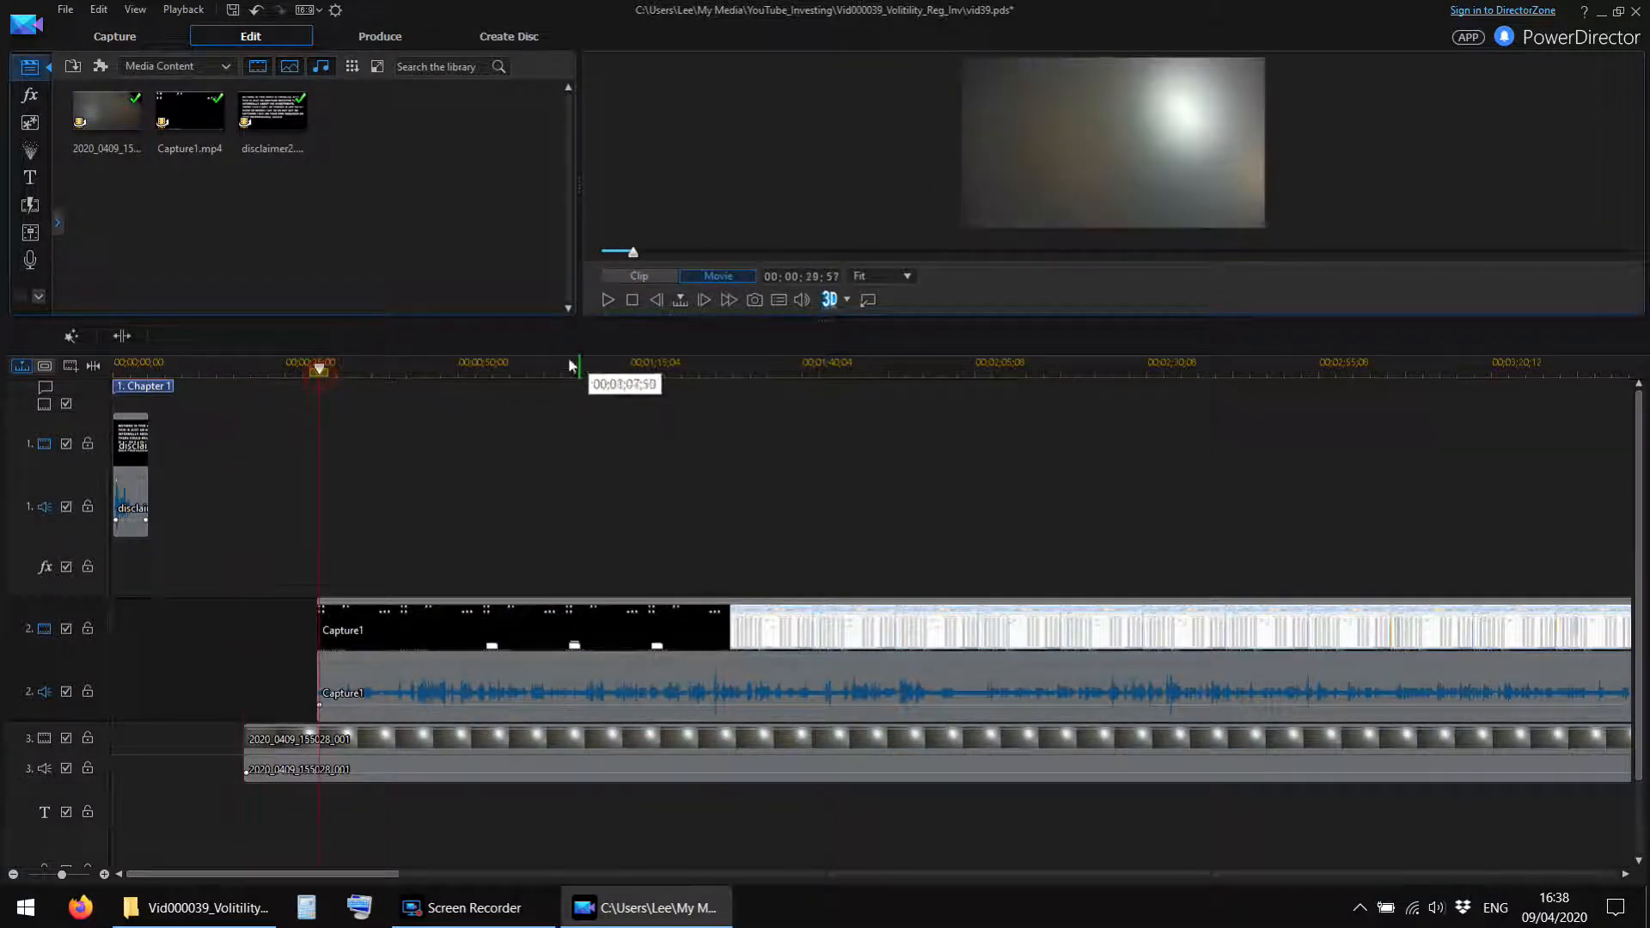
{"action": "left_click", "coordinate": [308, 369]}
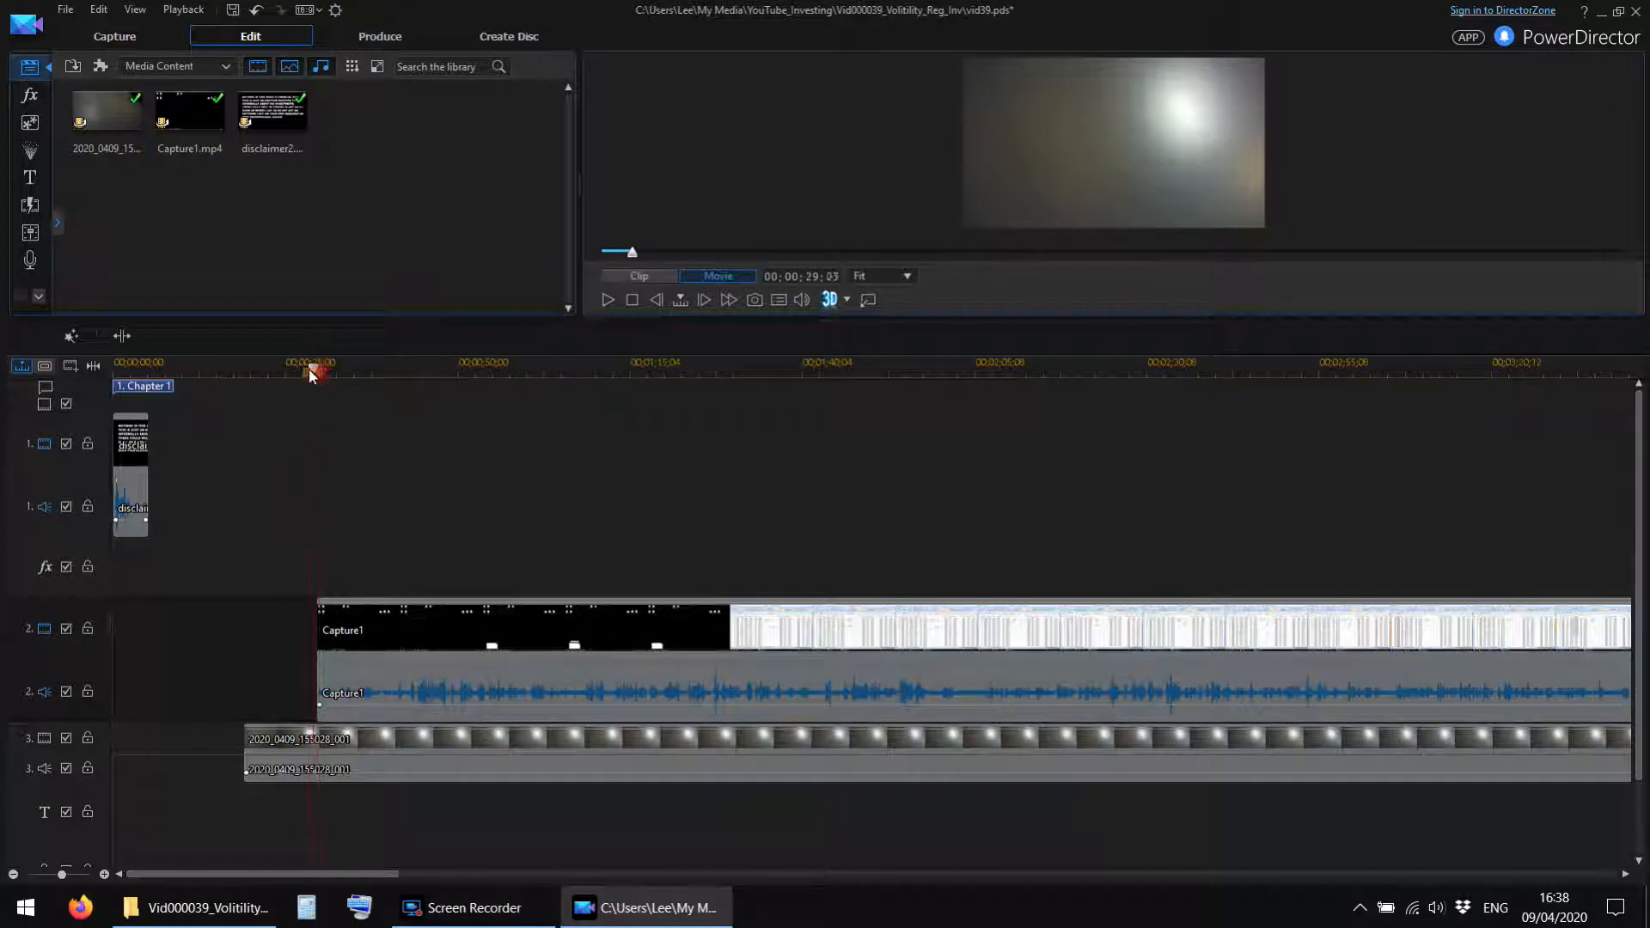
{"action": "left_click", "coordinate": [606, 299]}
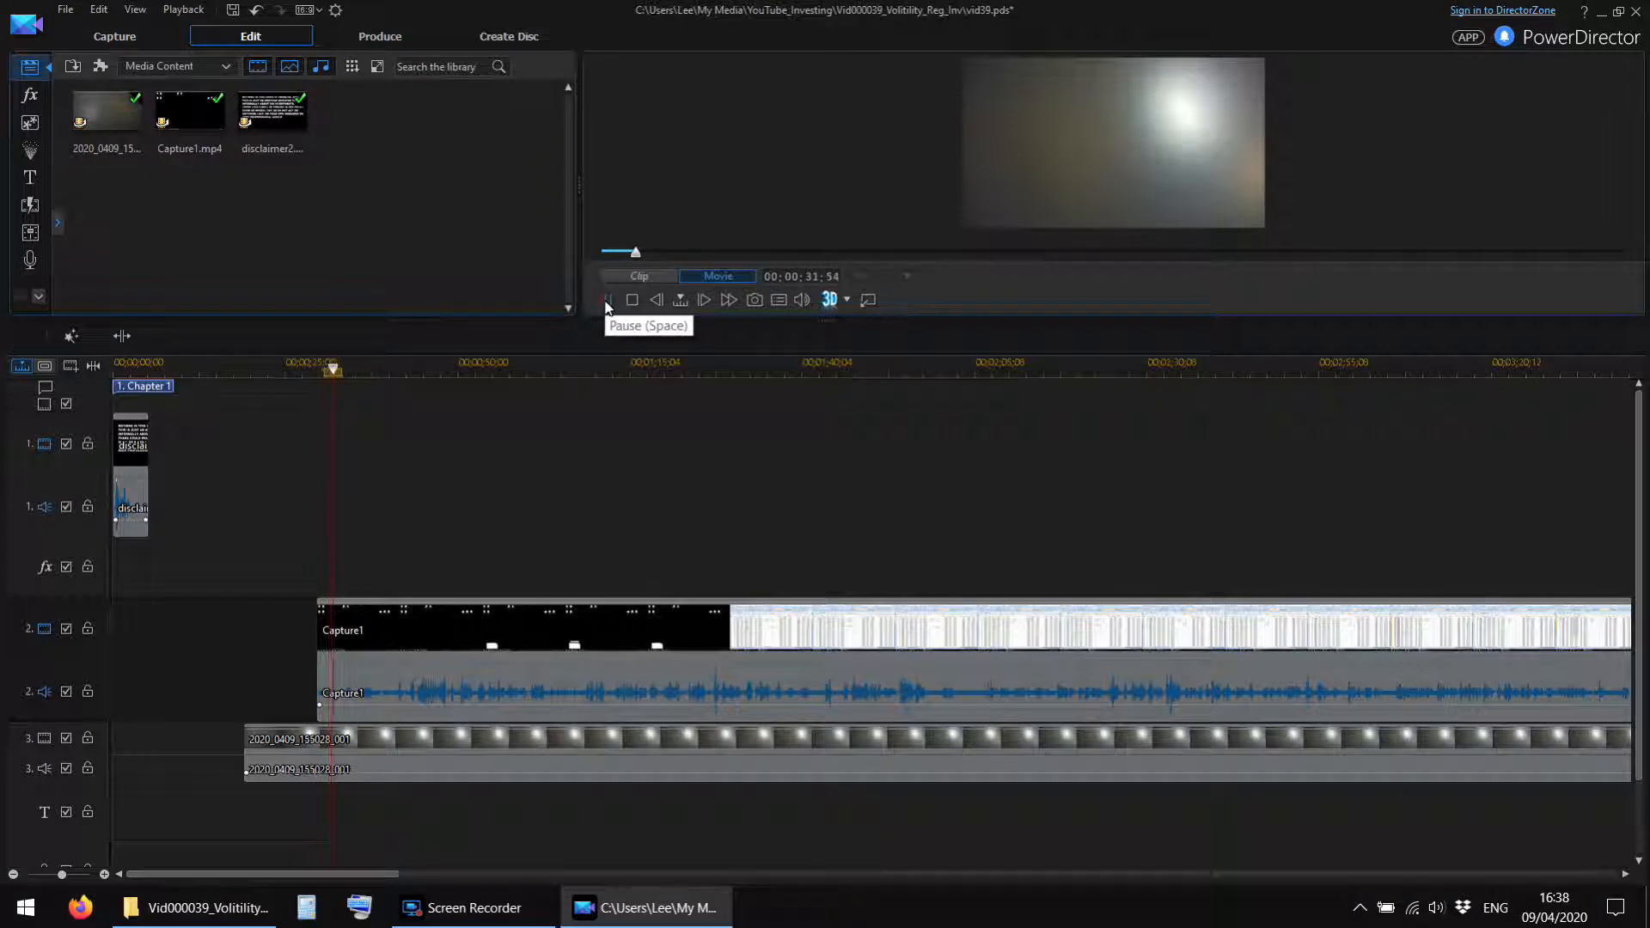
{"action": "left_click", "coordinate": [606, 301]}
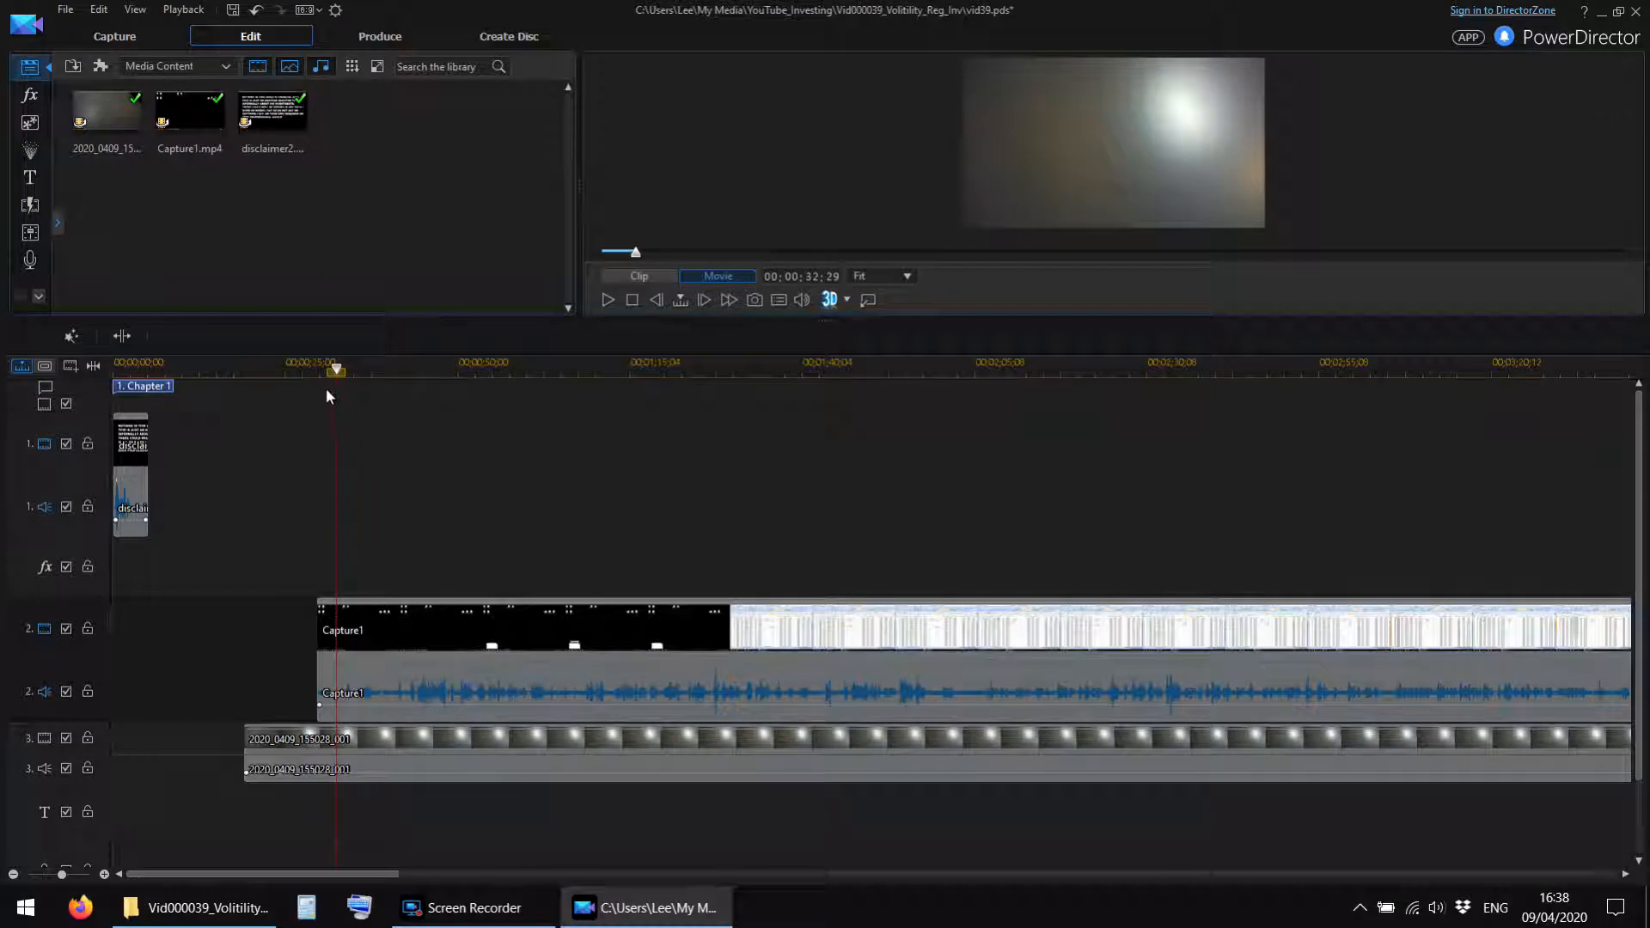
{"action": "left_click", "coordinate": [110, 339]}
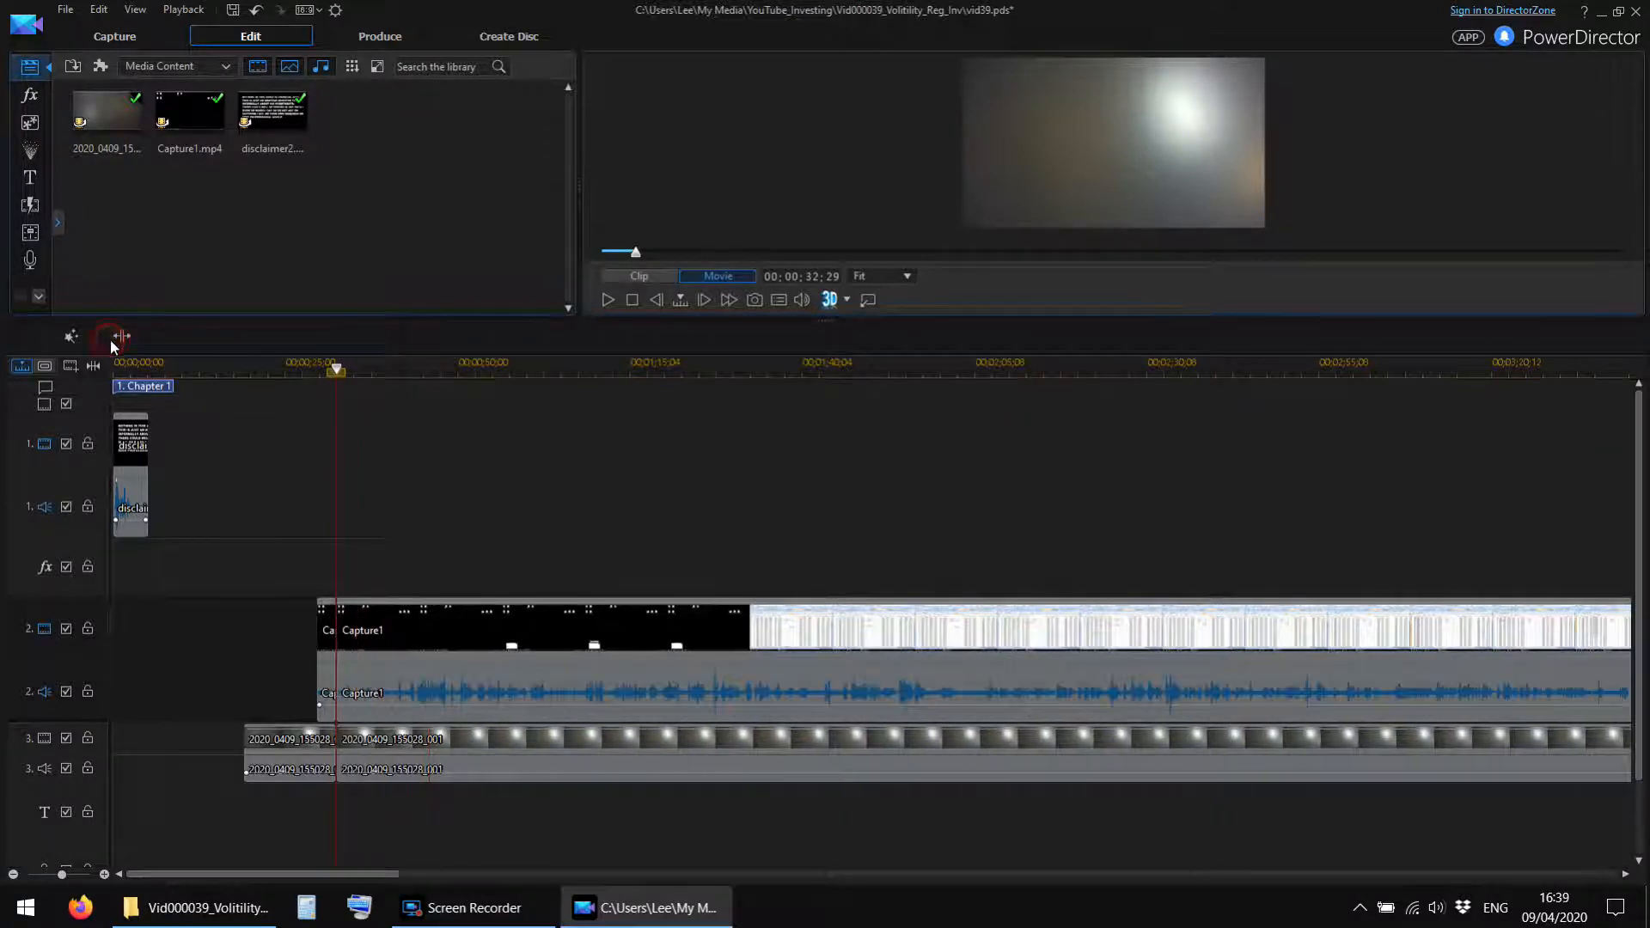
Remove the leading pieces of Capture1 and 2020_0409_155028_001 before the split, leaving the gap.
{"action": "left_click", "coordinate": [327, 630]}
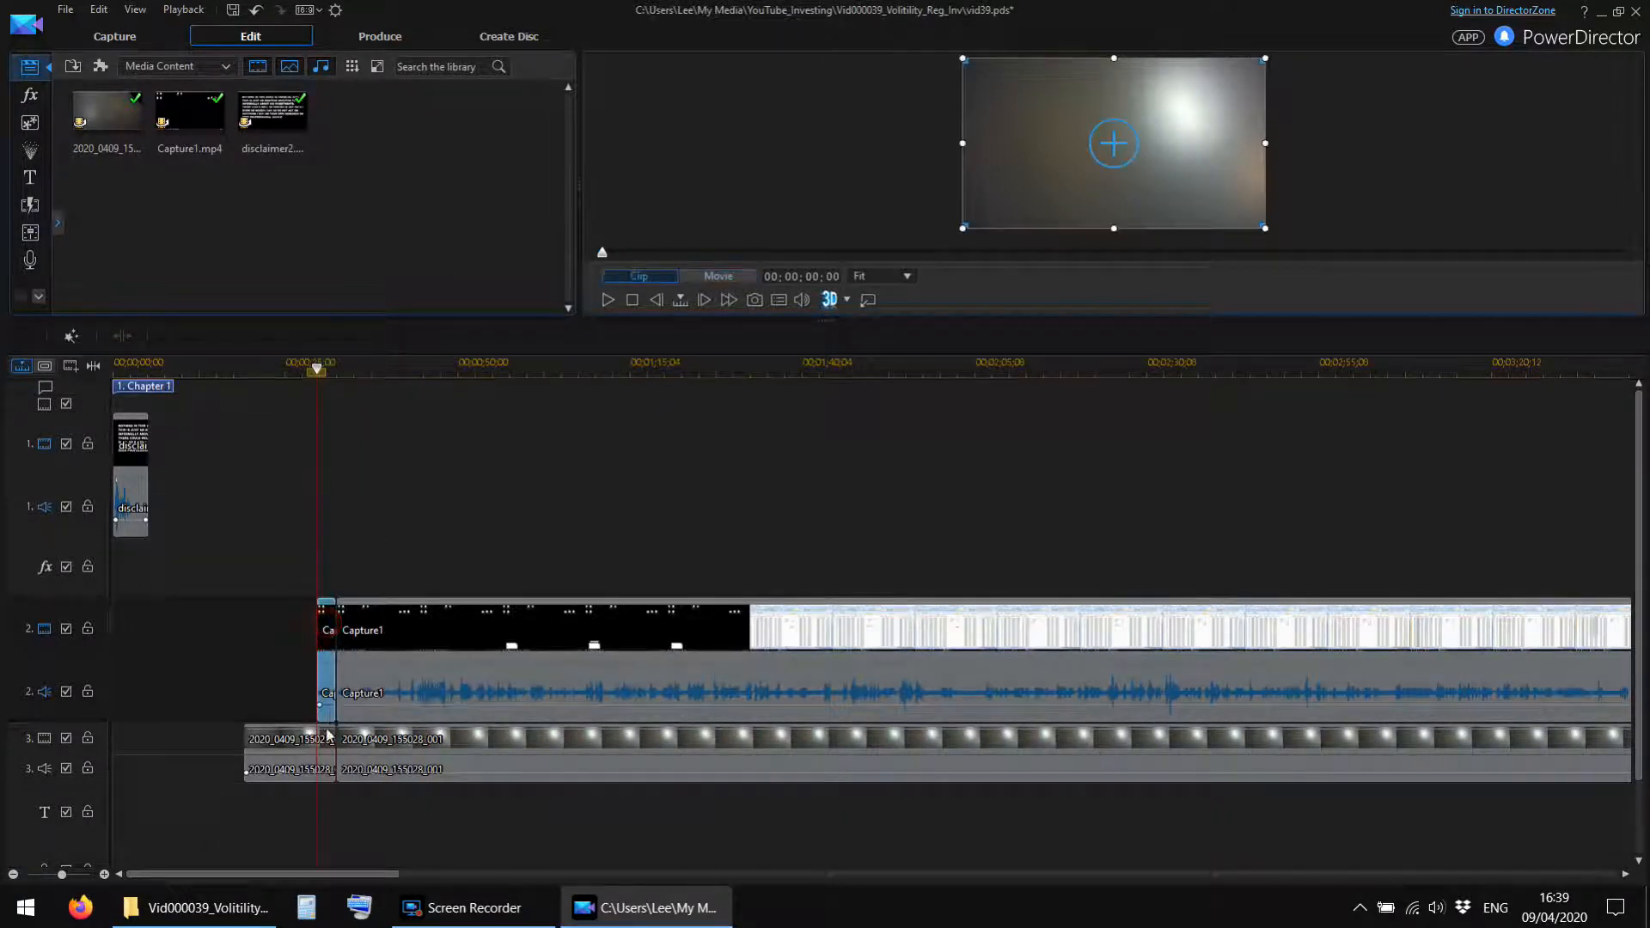
{"action": "left_click", "coordinate": [294, 751]}
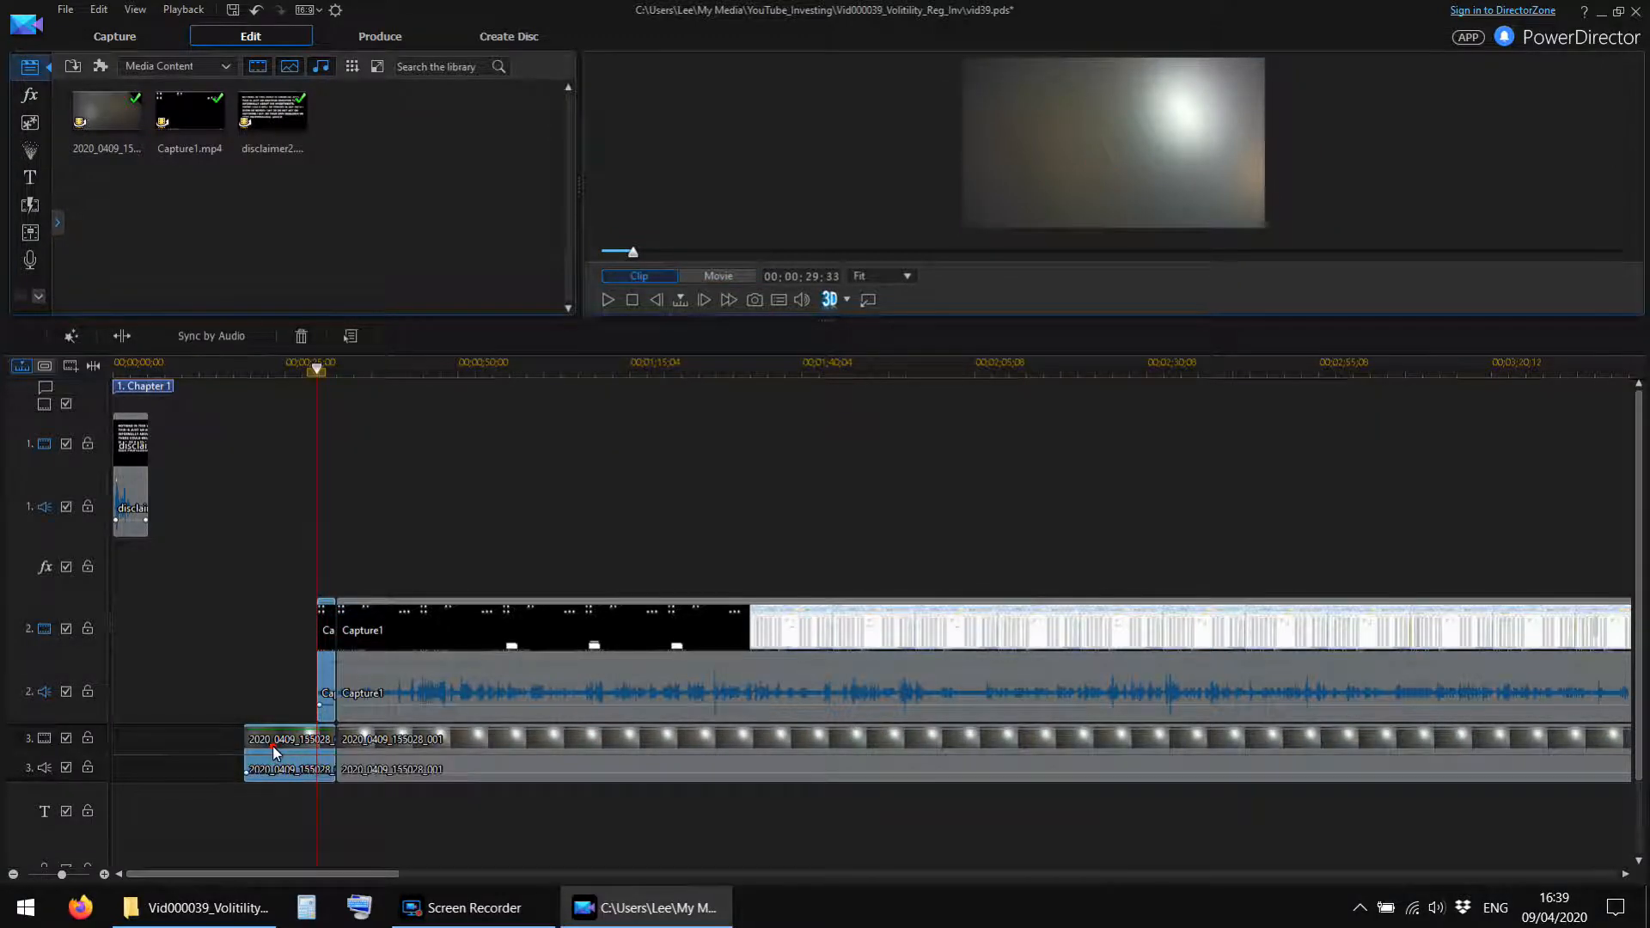
{"action": "right_click", "coordinate": [276, 747]}
{"action": "mouse_move", "coordinate": [336, 236]}
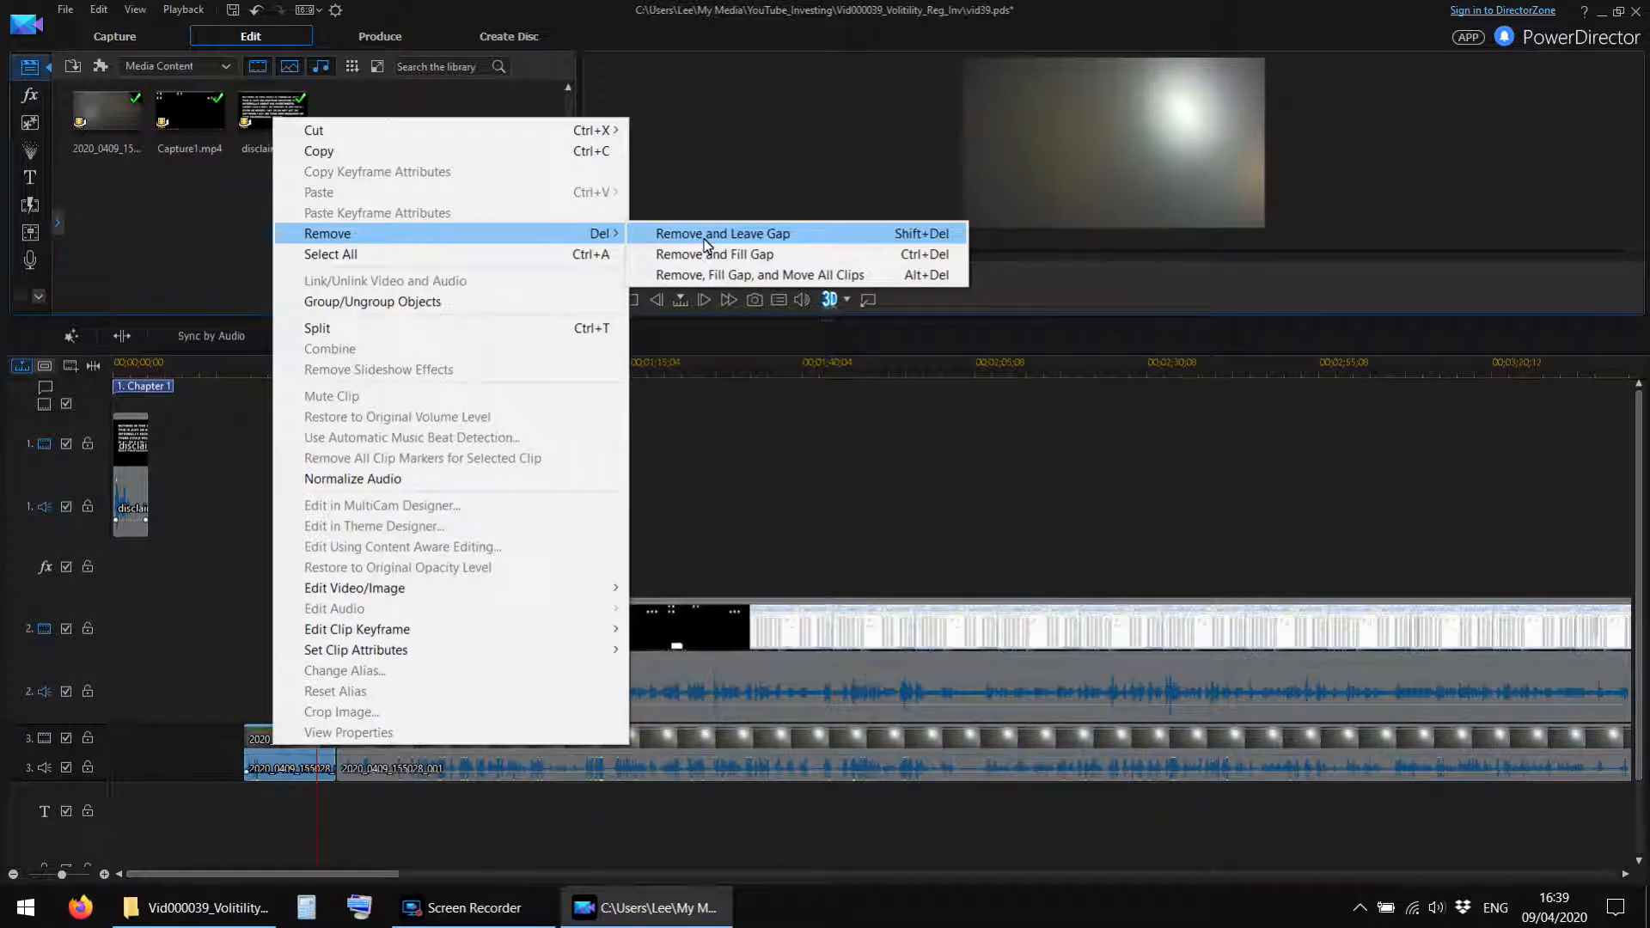
{"action": "left_click", "coordinate": [704, 240]}
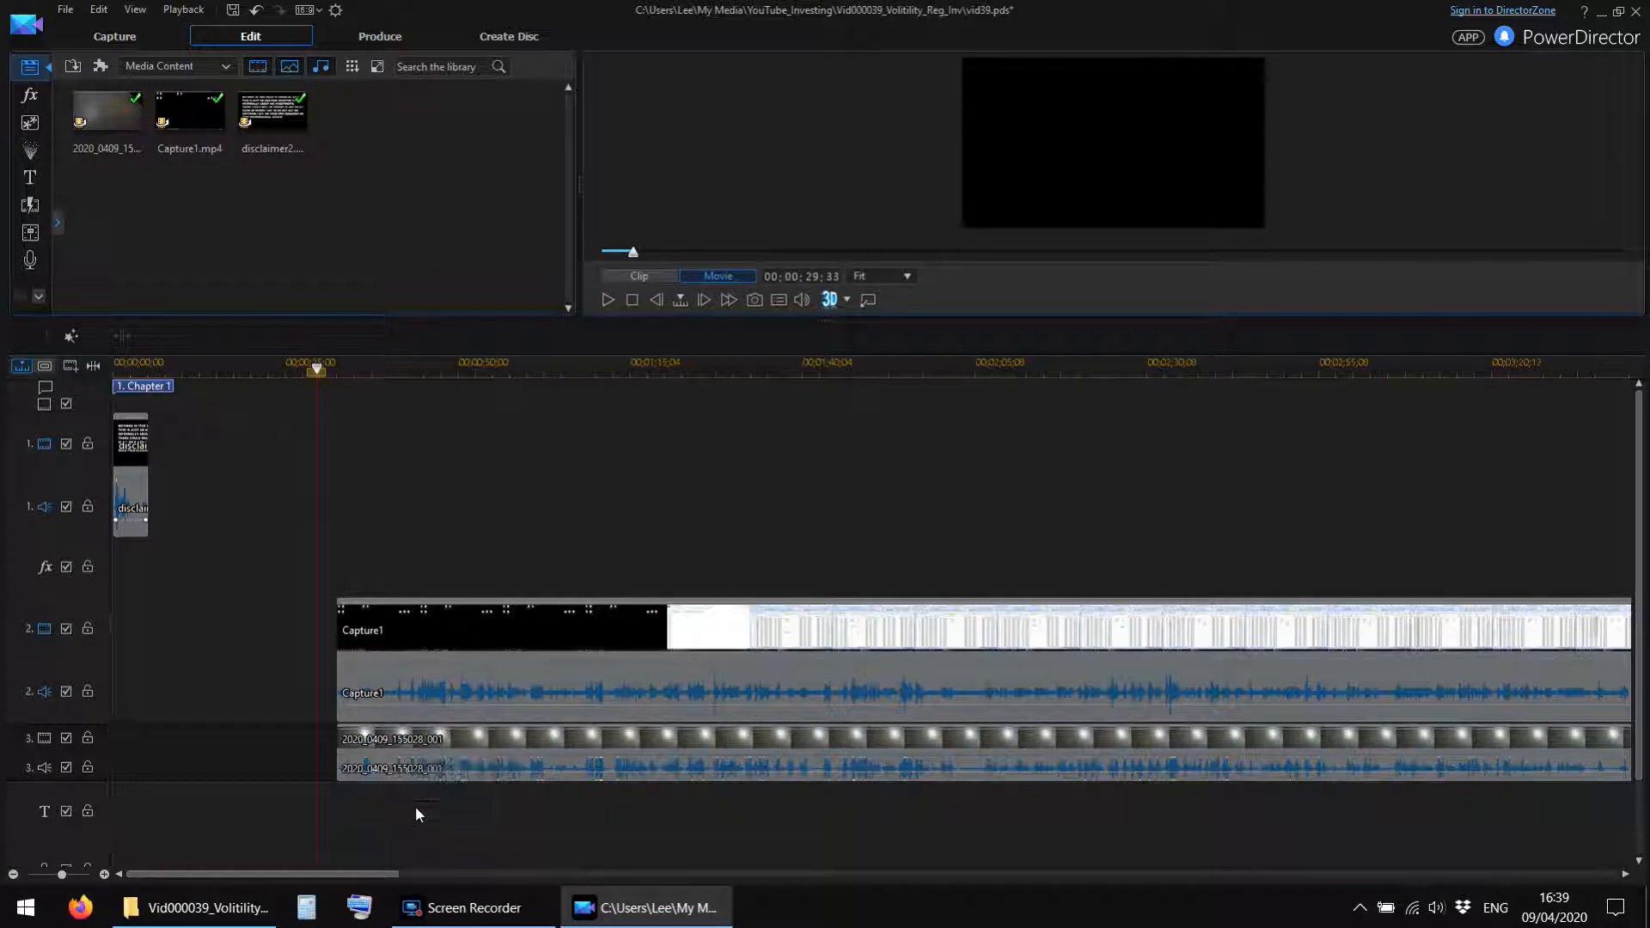
Unlink the remaining Capture1 clip's video and audio and remove its audio.
{"action": "right_click", "coordinate": [434, 640]}
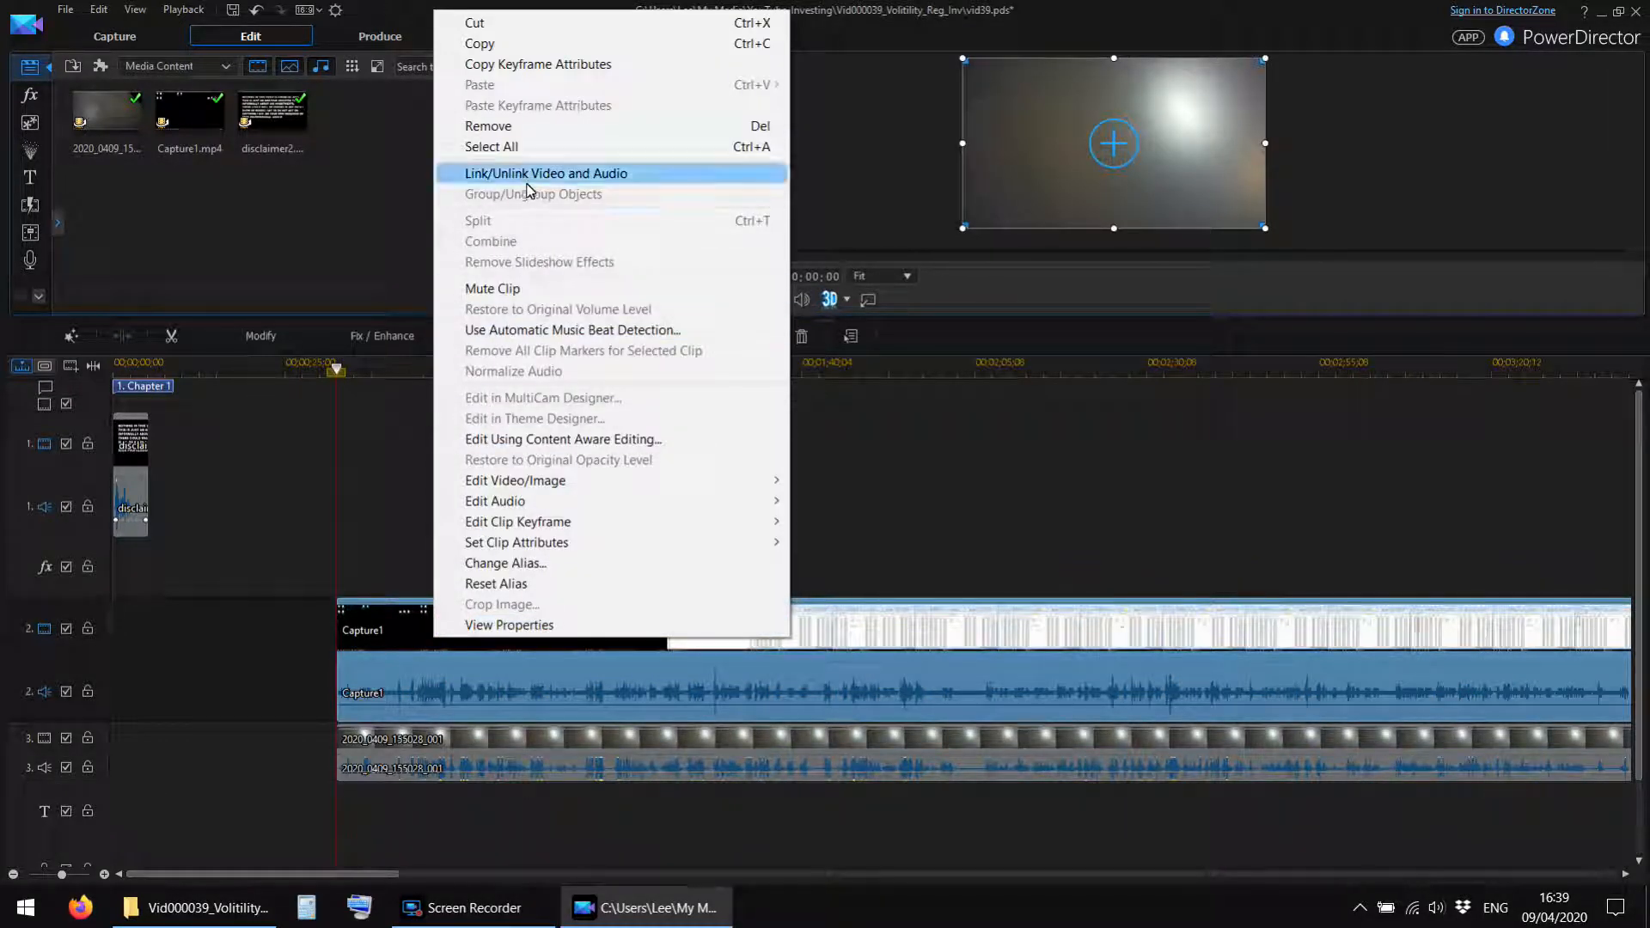
{"action": "left_click", "coordinate": [526, 176]}
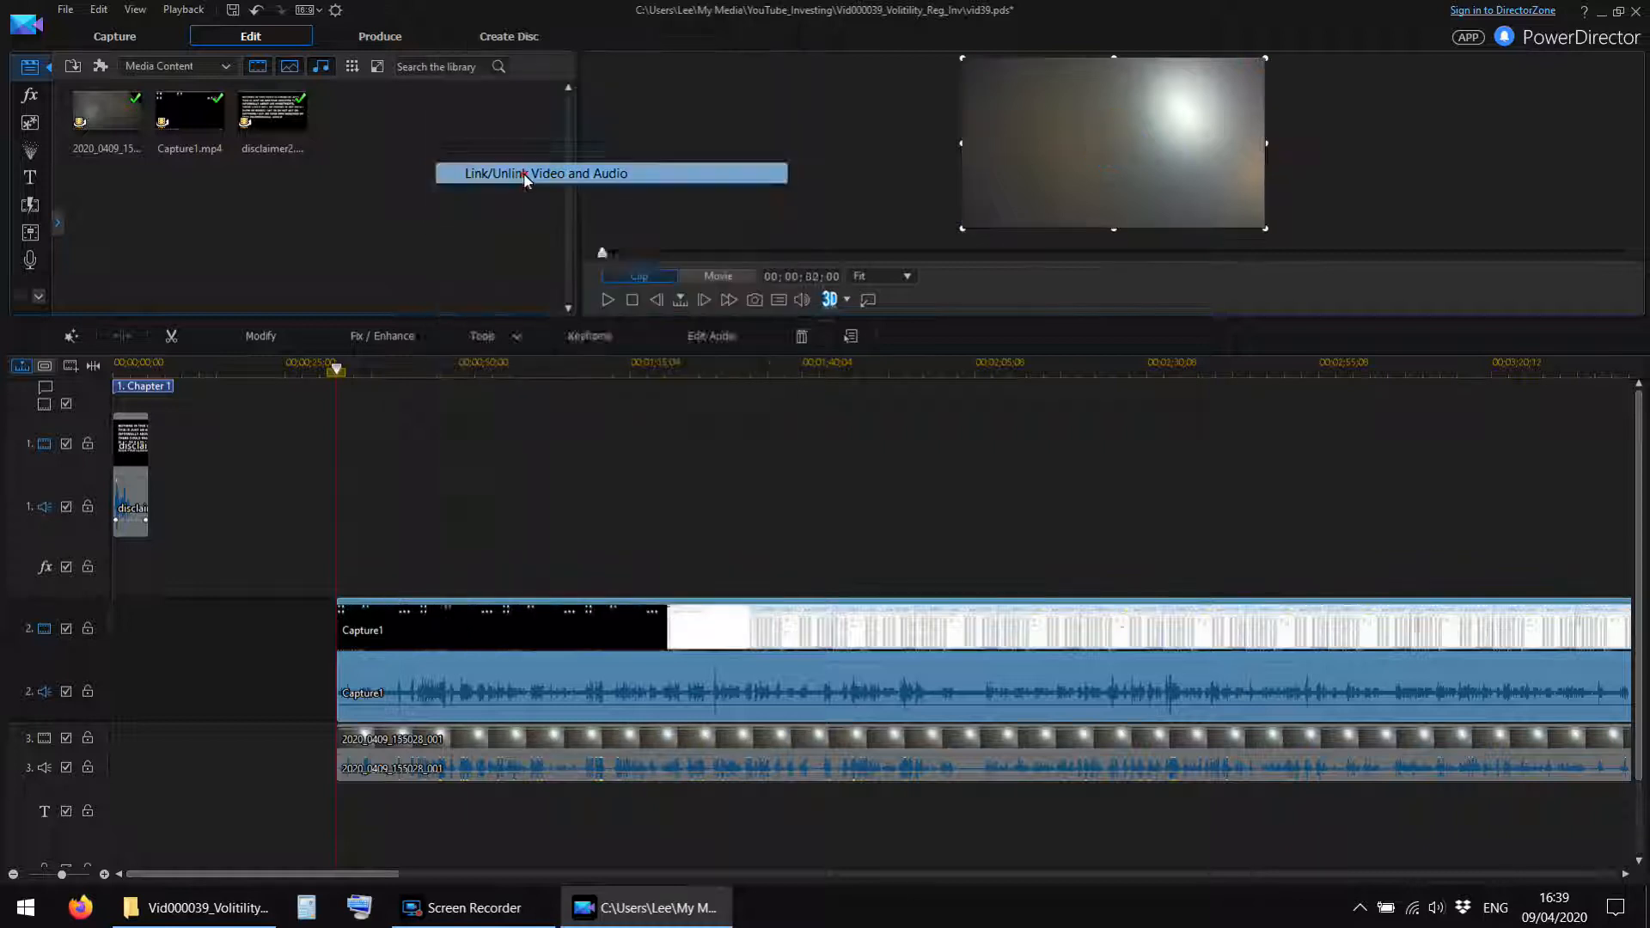
{"action": "right_click", "coordinate": [373, 685]}
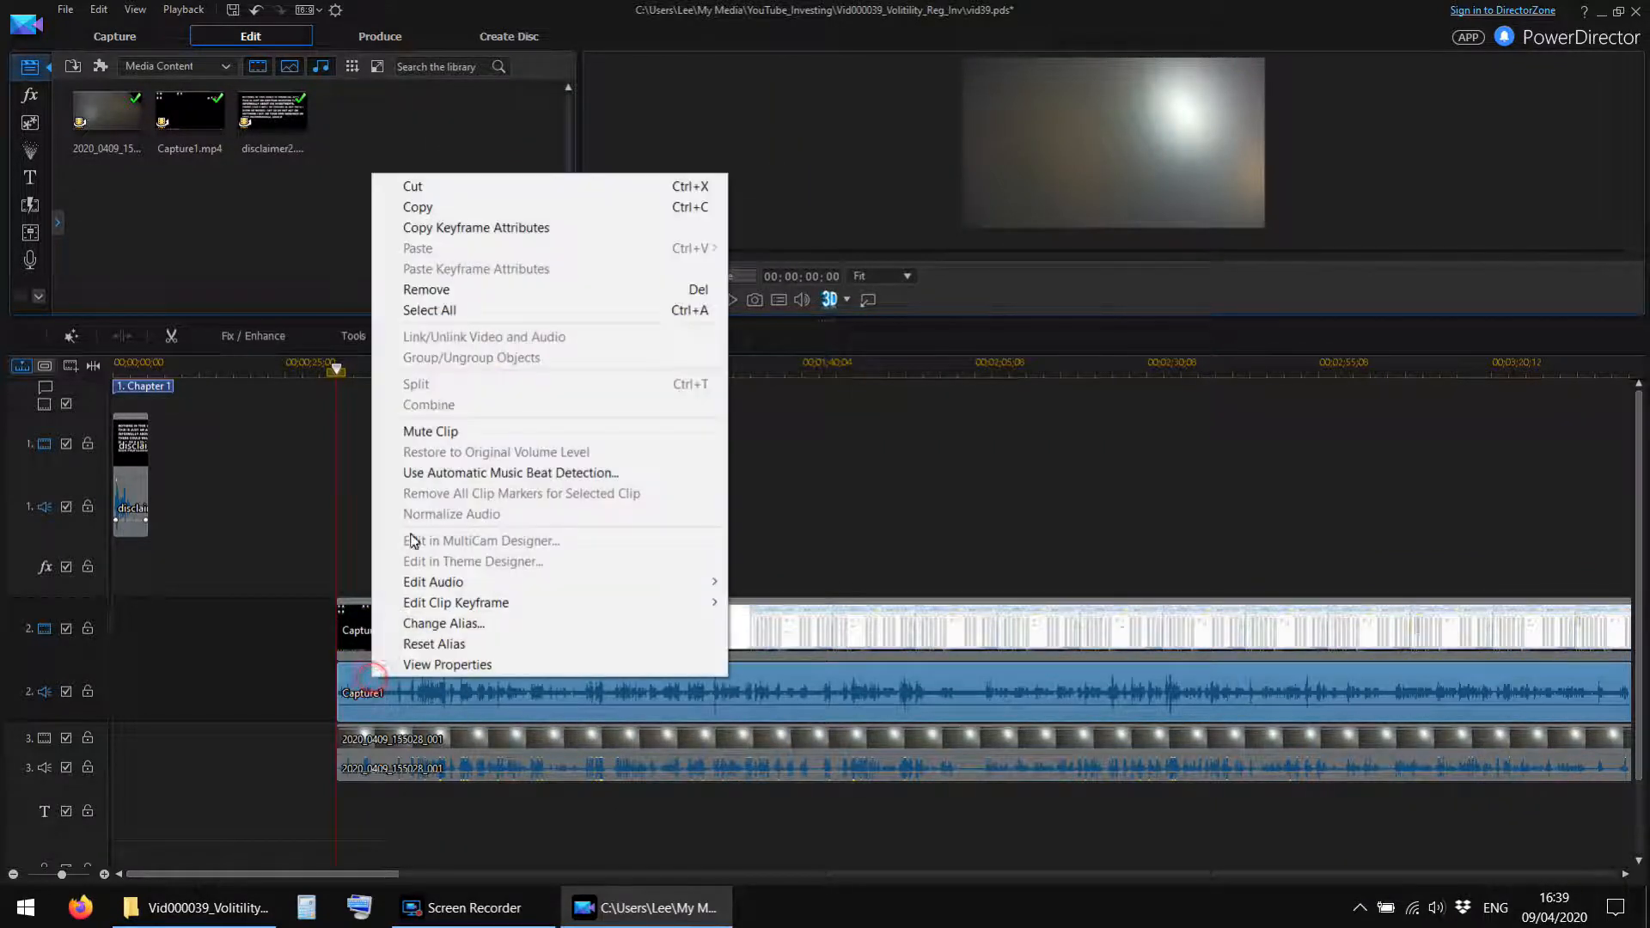
{"action": "left_click", "coordinate": [444, 289]}
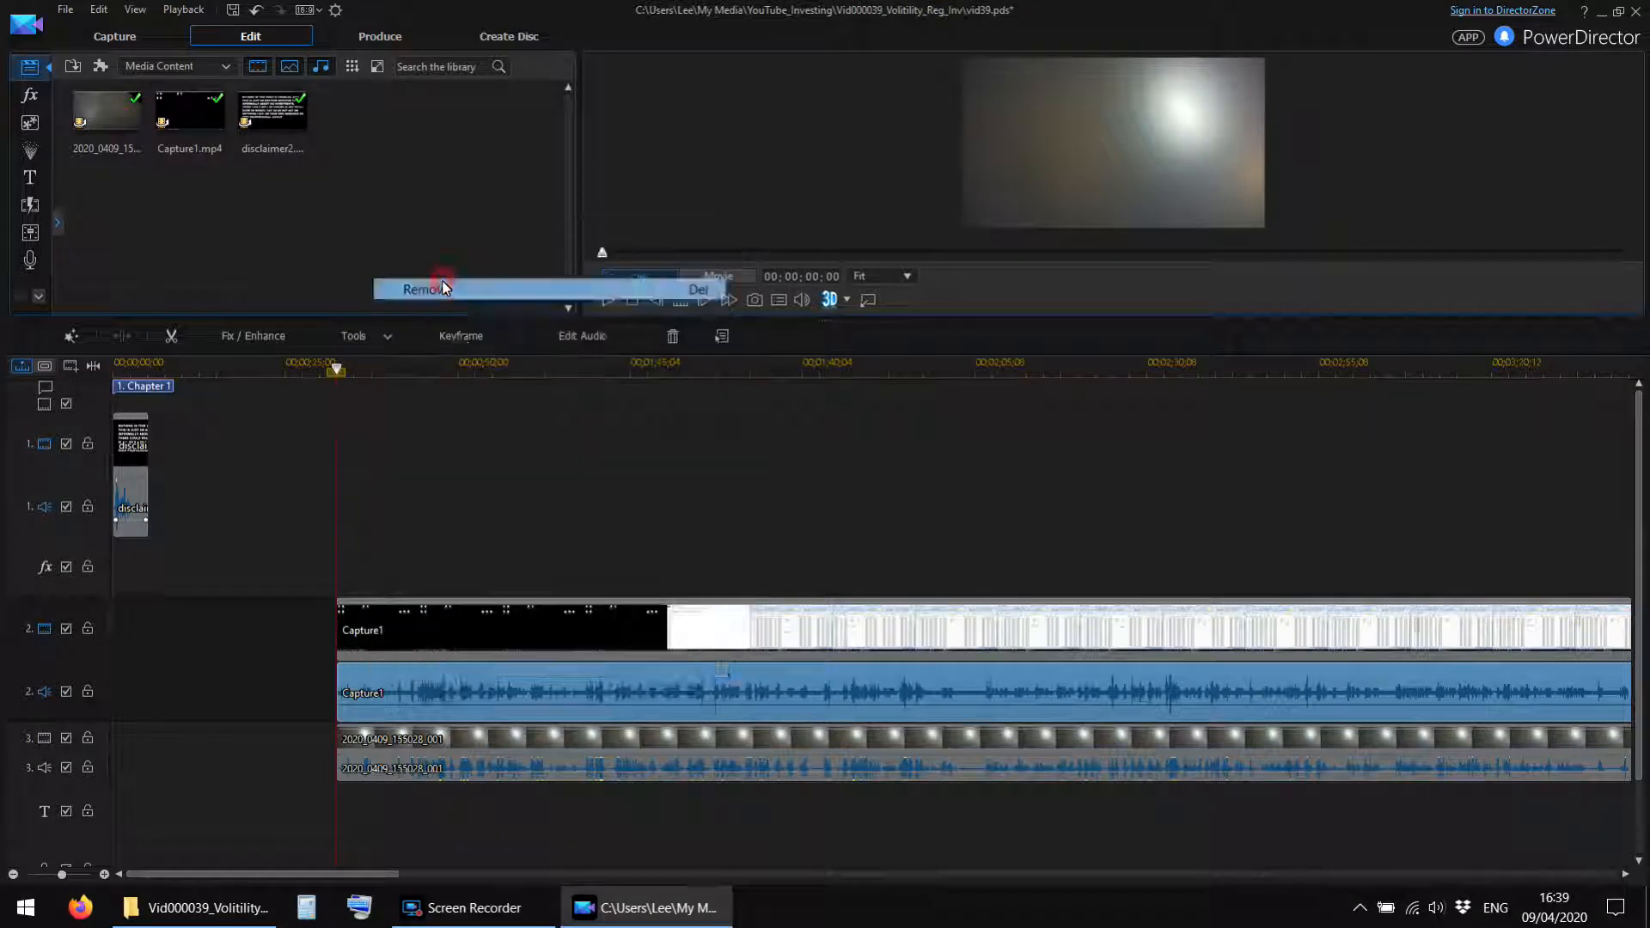
Unlink the 2020_0409_155028_001 clip's video and audio and remove its video, keeping the audio.
{"action": "right_click", "coordinate": [427, 741]}
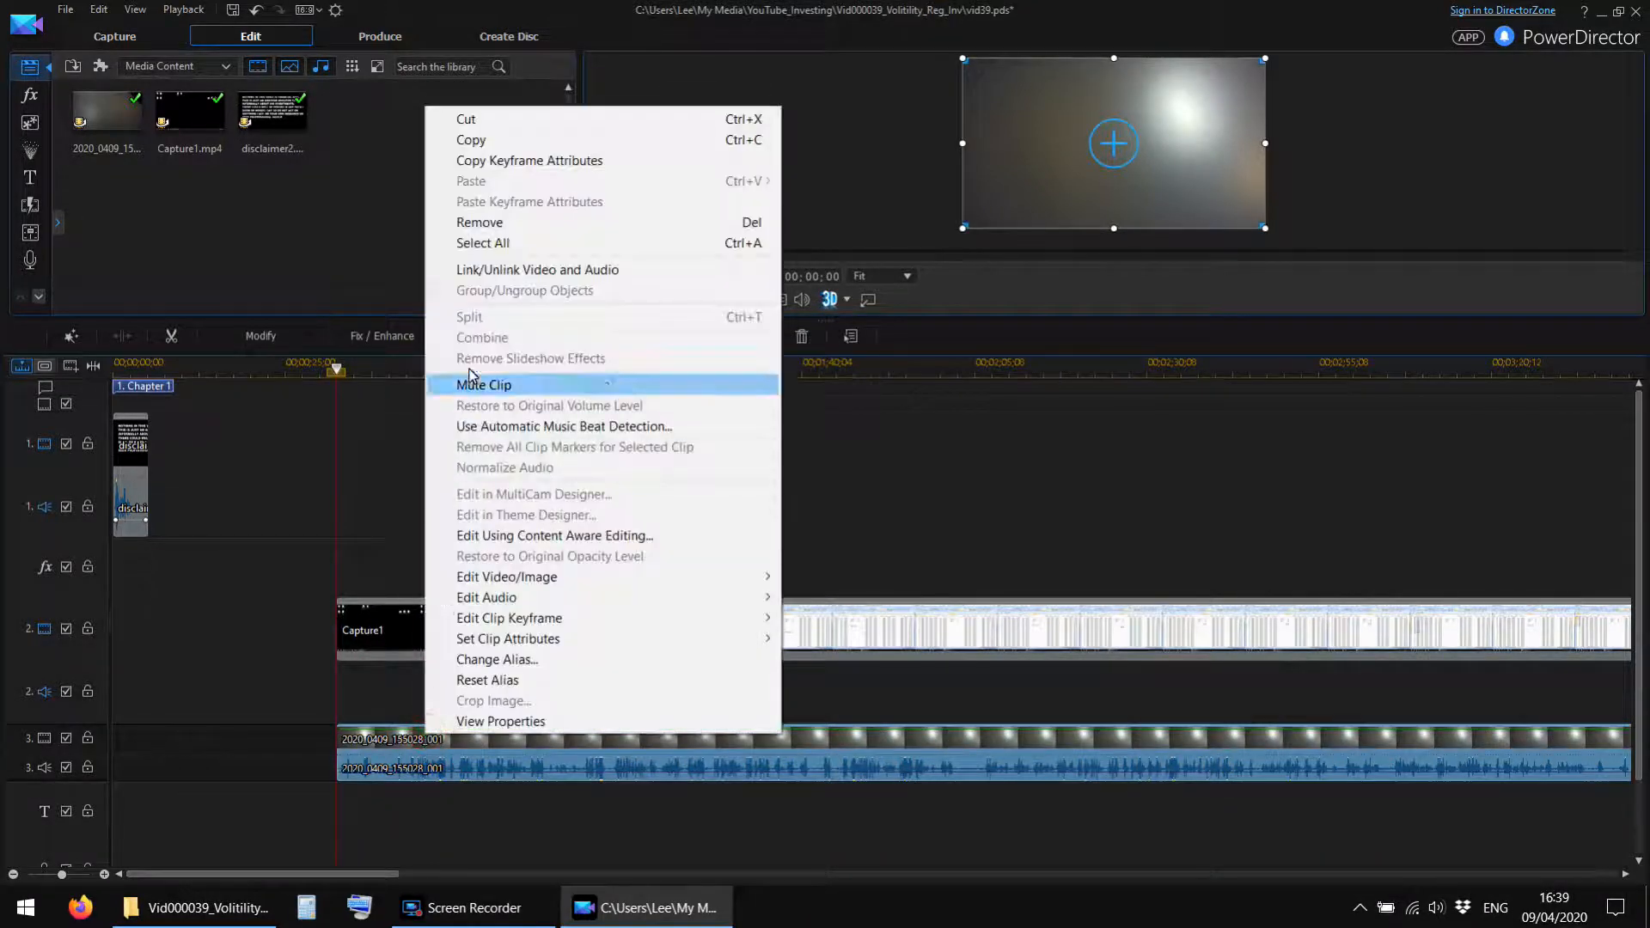
{"action": "left_click", "coordinate": [494, 269]}
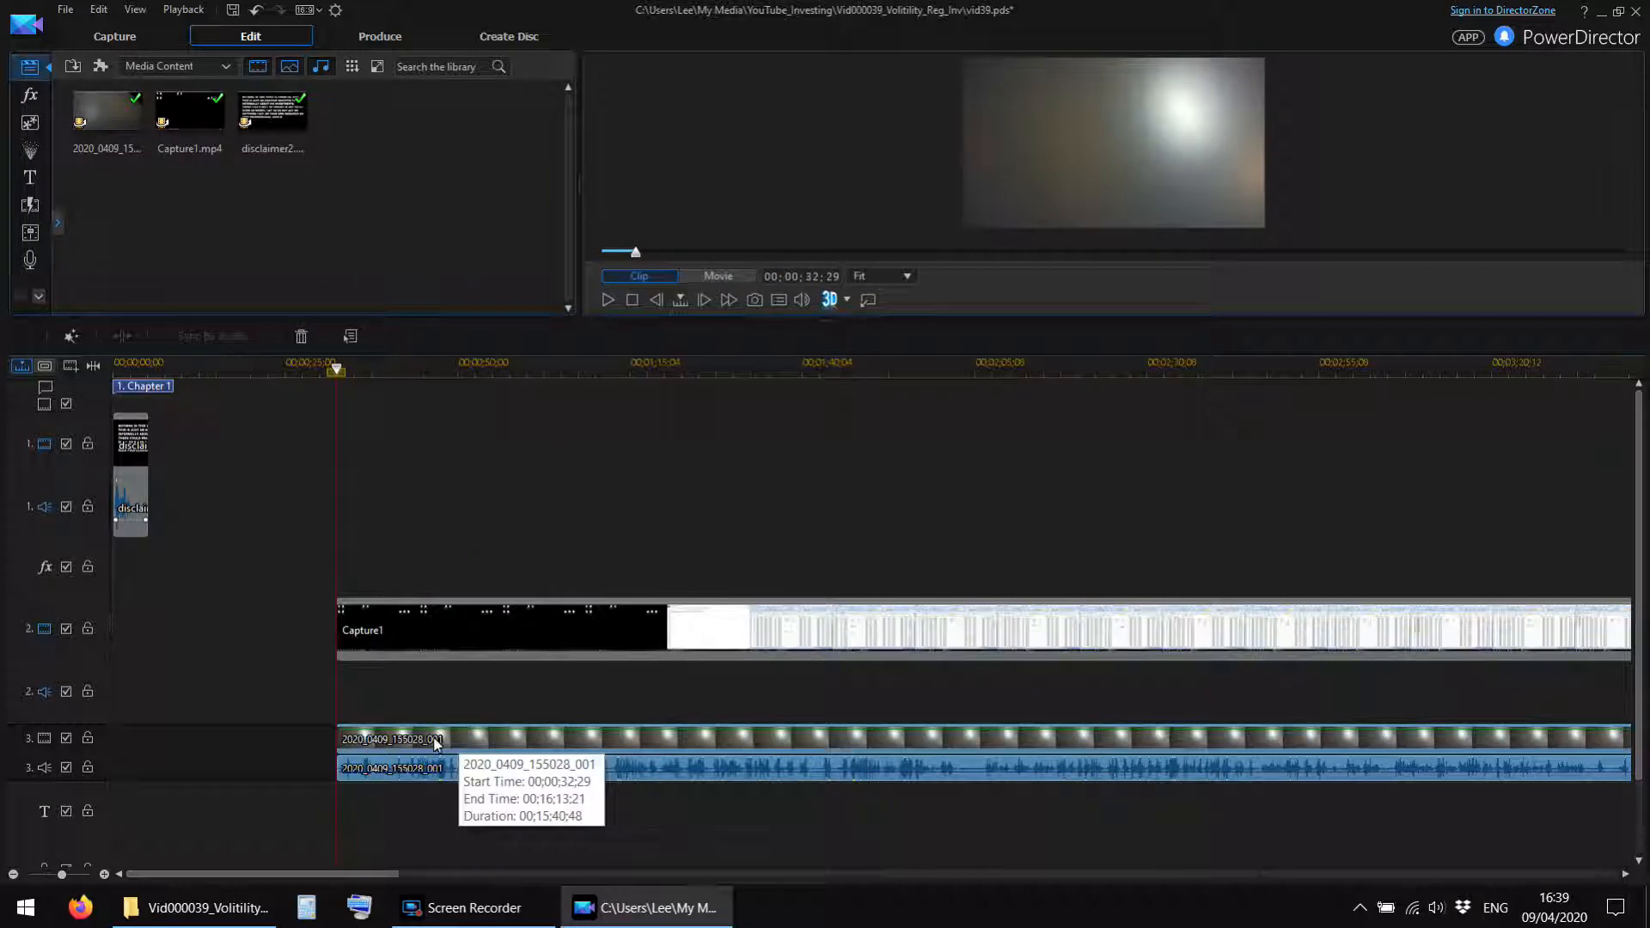
{"action": "right_click", "coordinate": [477, 740]}
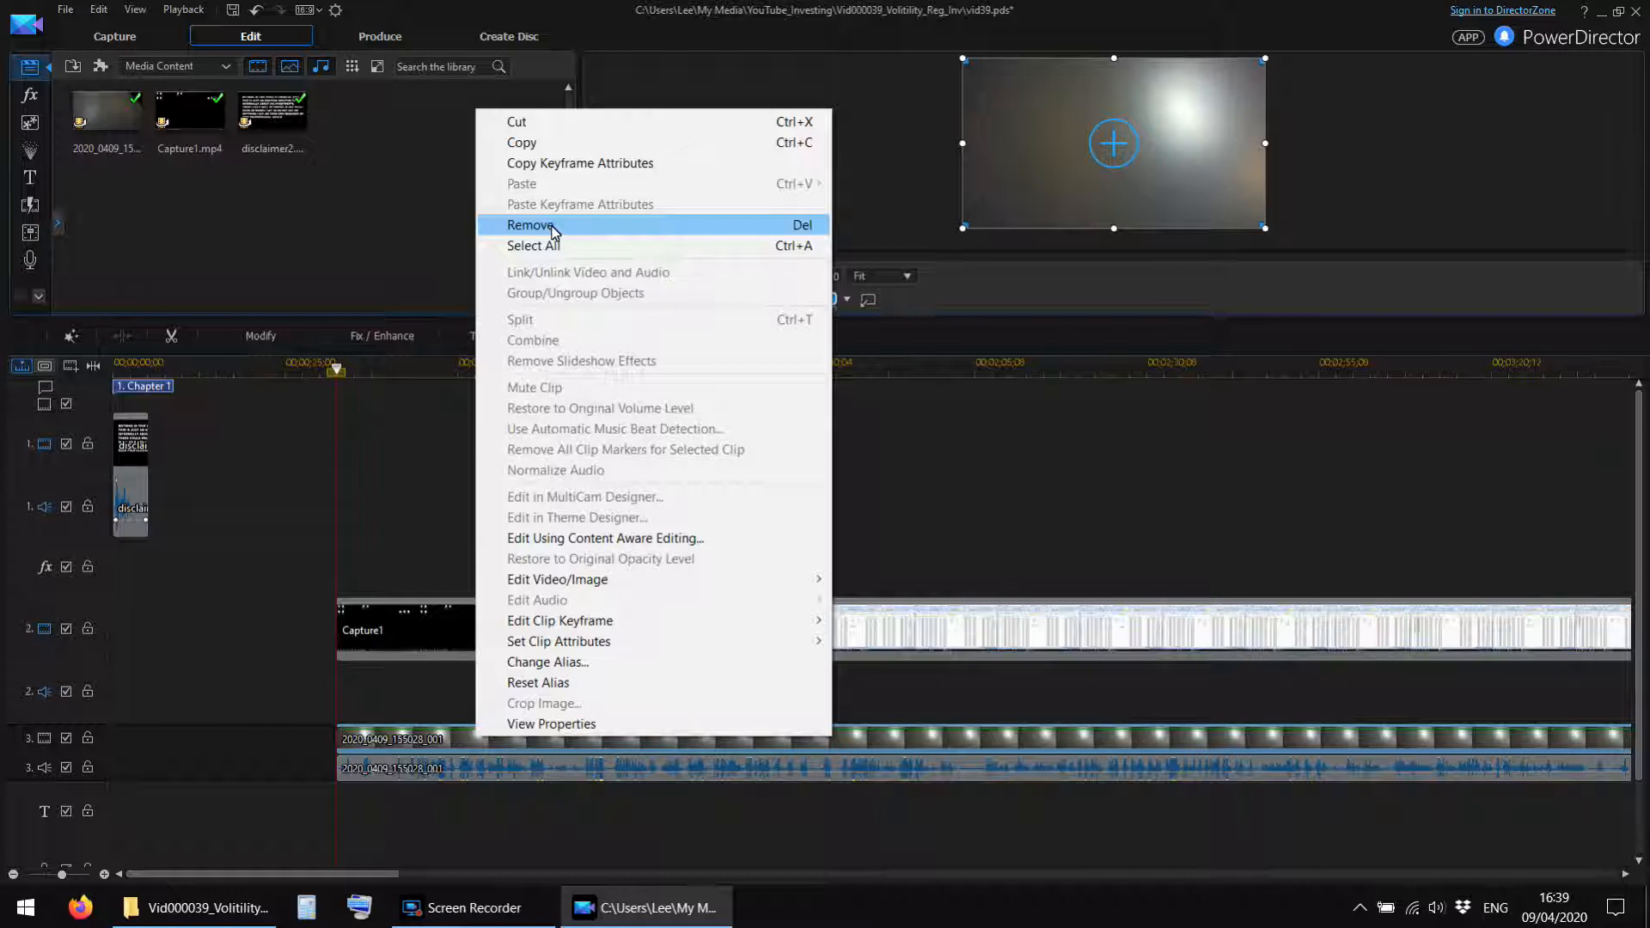
{"action": "left_click", "coordinate": [552, 227]}
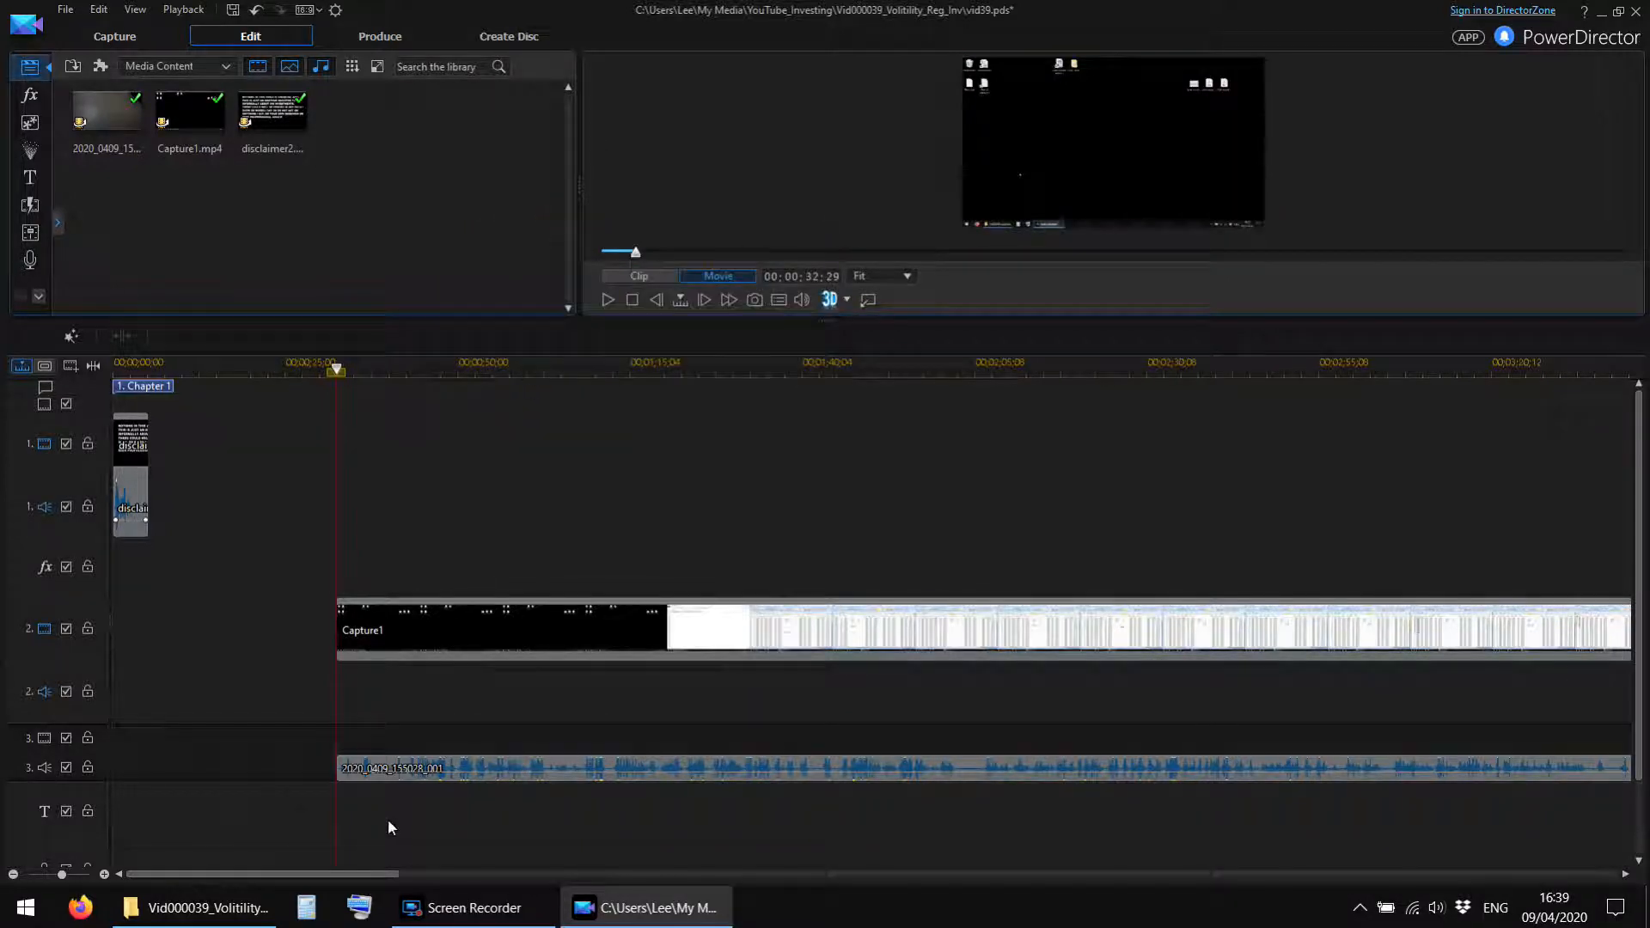
Move Capture1's video above the camera audio on track 3 and shift both to track 1 directly after the disclaimer.
{"action": "left_click", "coordinate": [465, 628]}
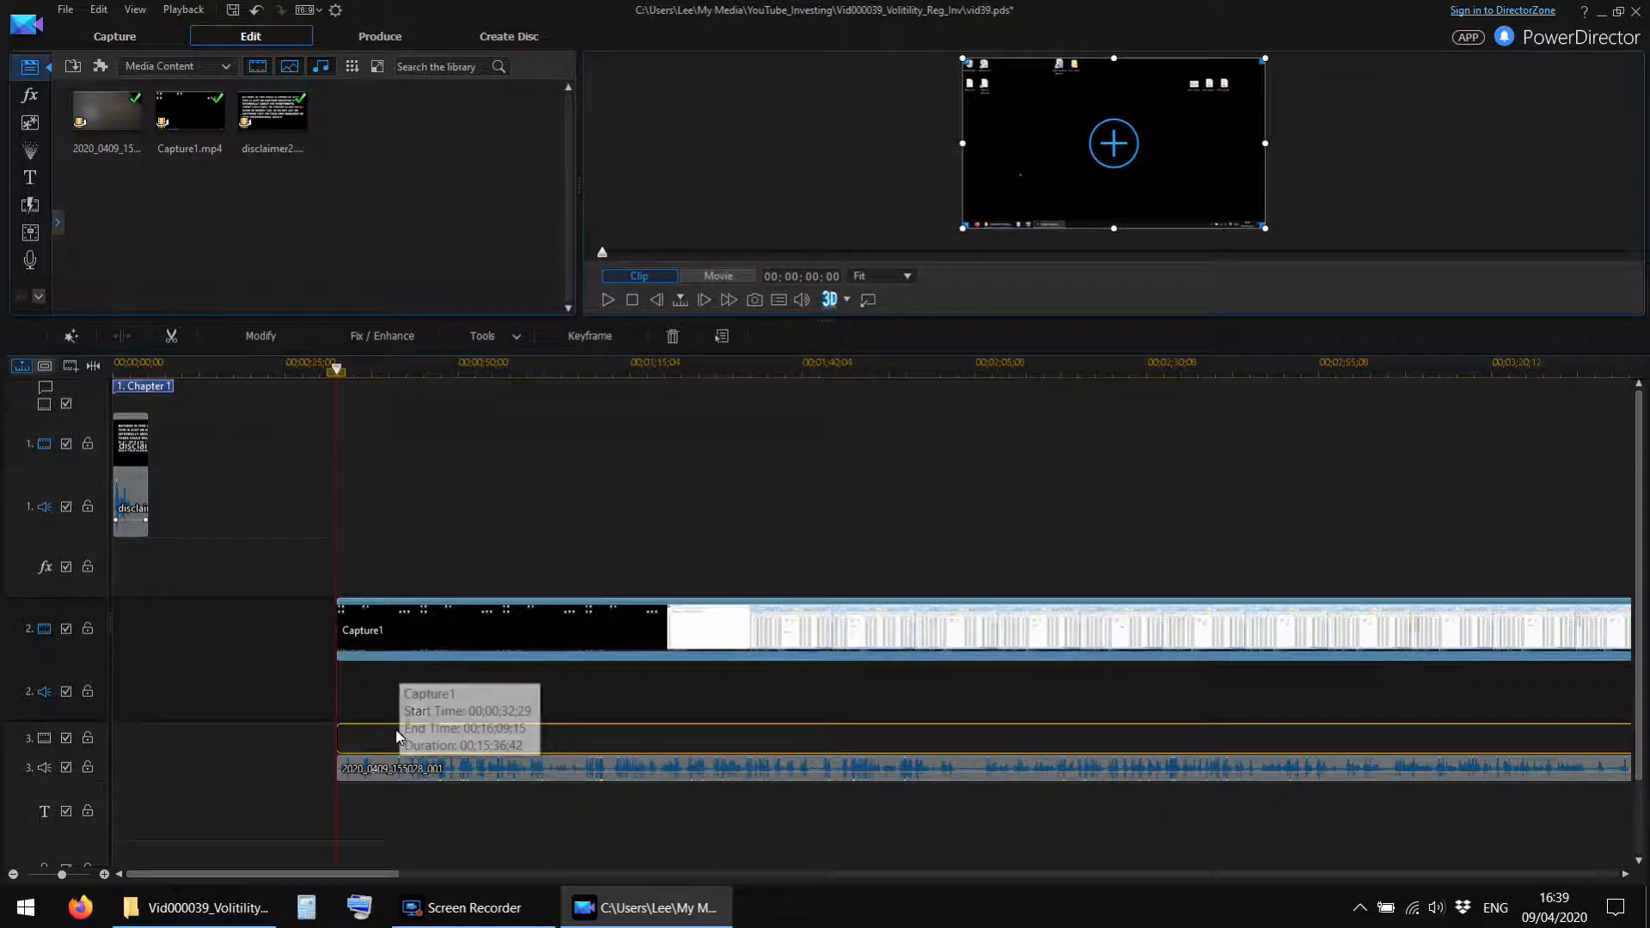
{"action": "left_click_drag", "start_coordinate": [399, 733], "coordinate": [400, 737]}
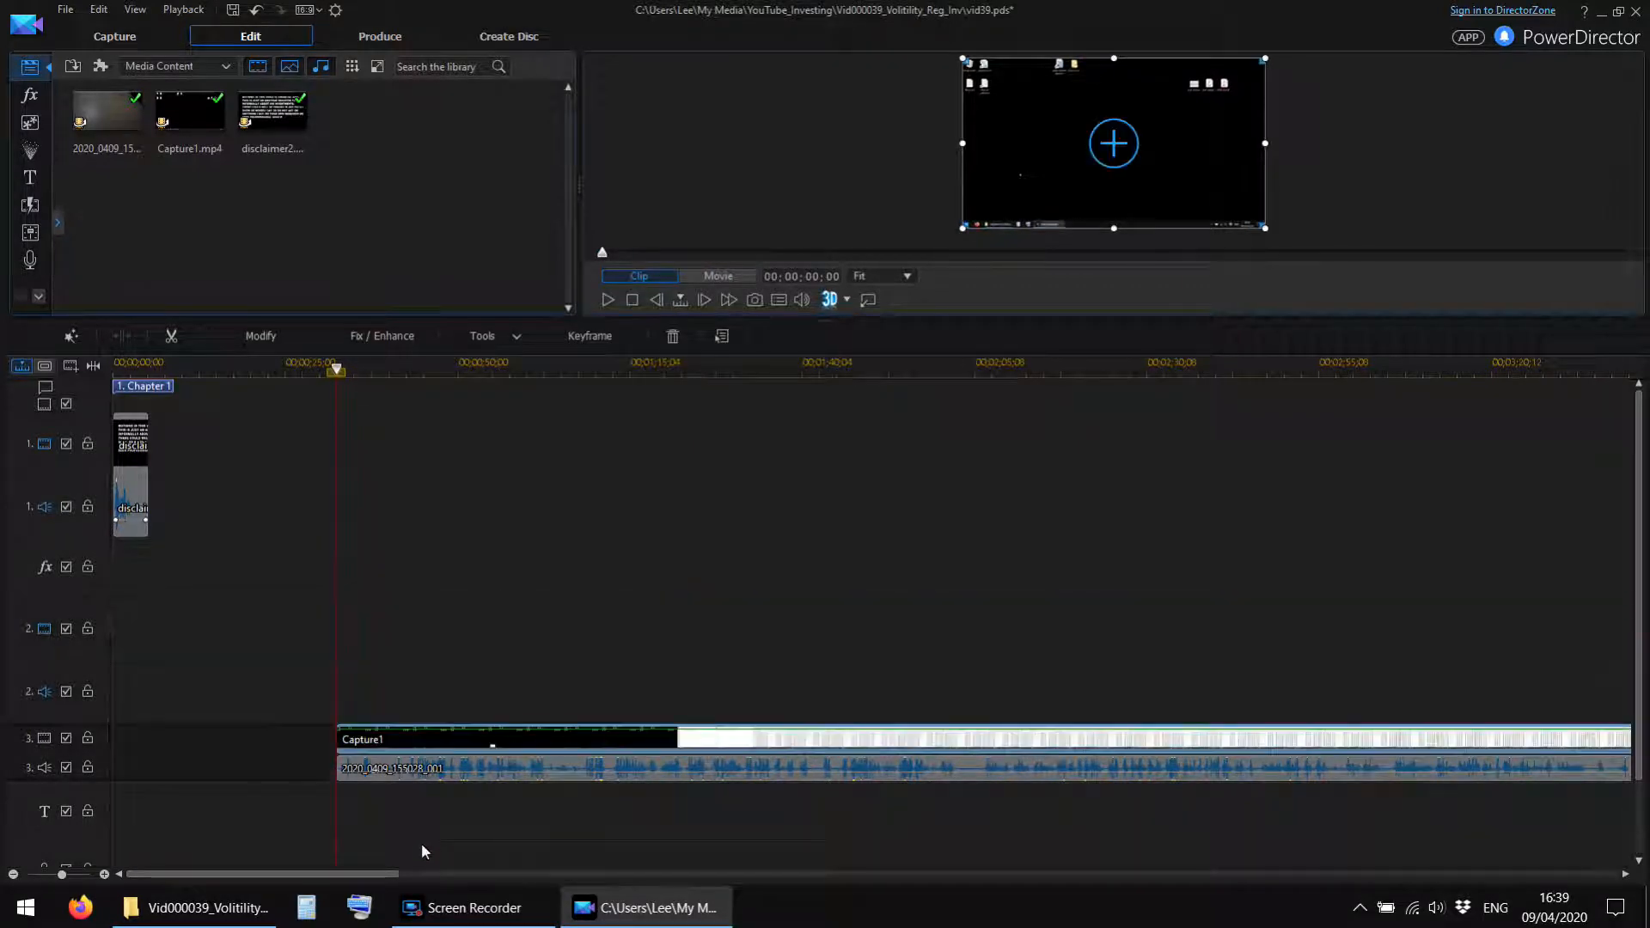
{"action": "left_click", "coordinate": [403, 769]}
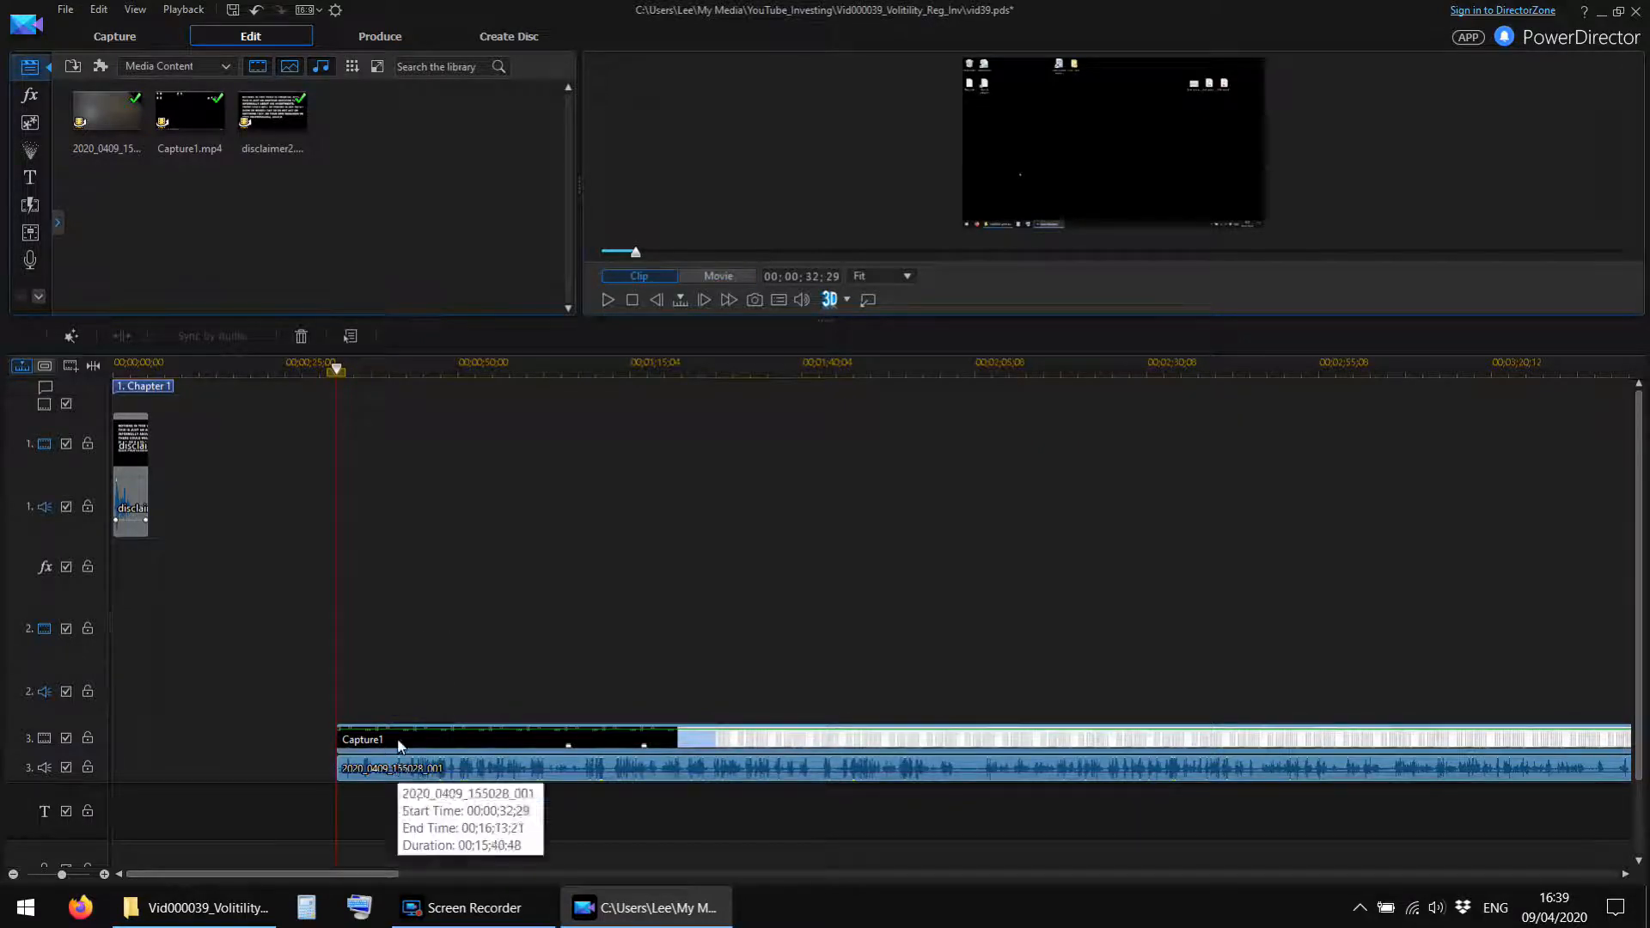
{"action": "left_click_drag", "start_coordinate": [400, 744], "coordinate": [213, 474]}
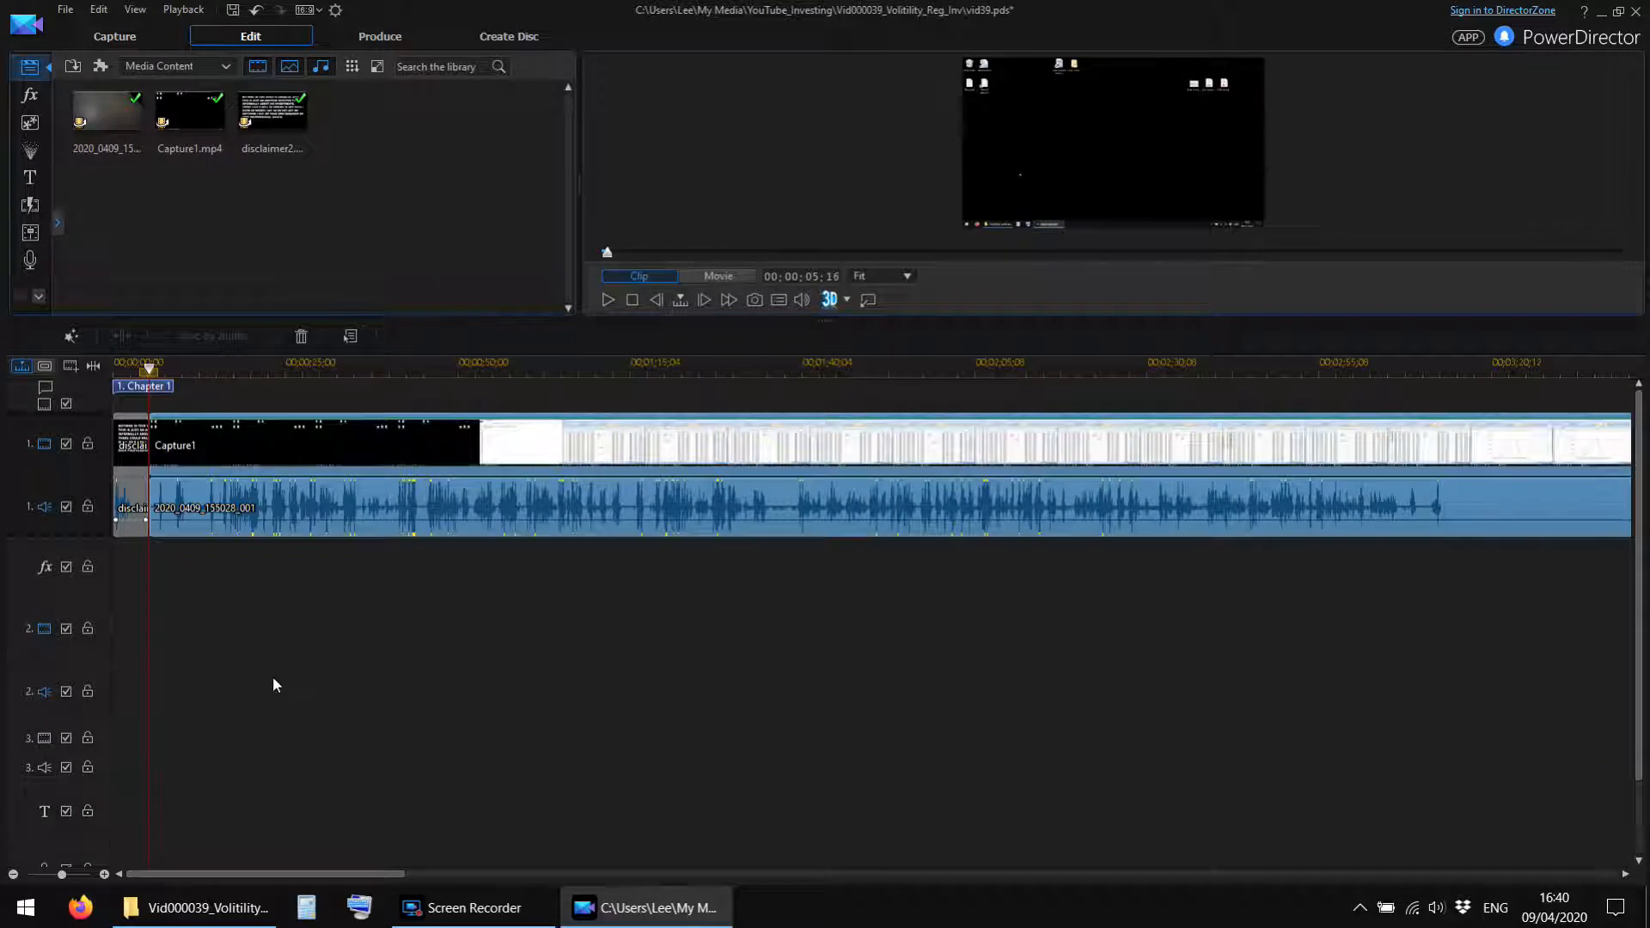
Play the opening of the combined Capture1 video and camera audio from the end of the disclaimer.
{"action": "left_click", "coordinate": [145, 370]}
{"action": "key", "text": "space"}
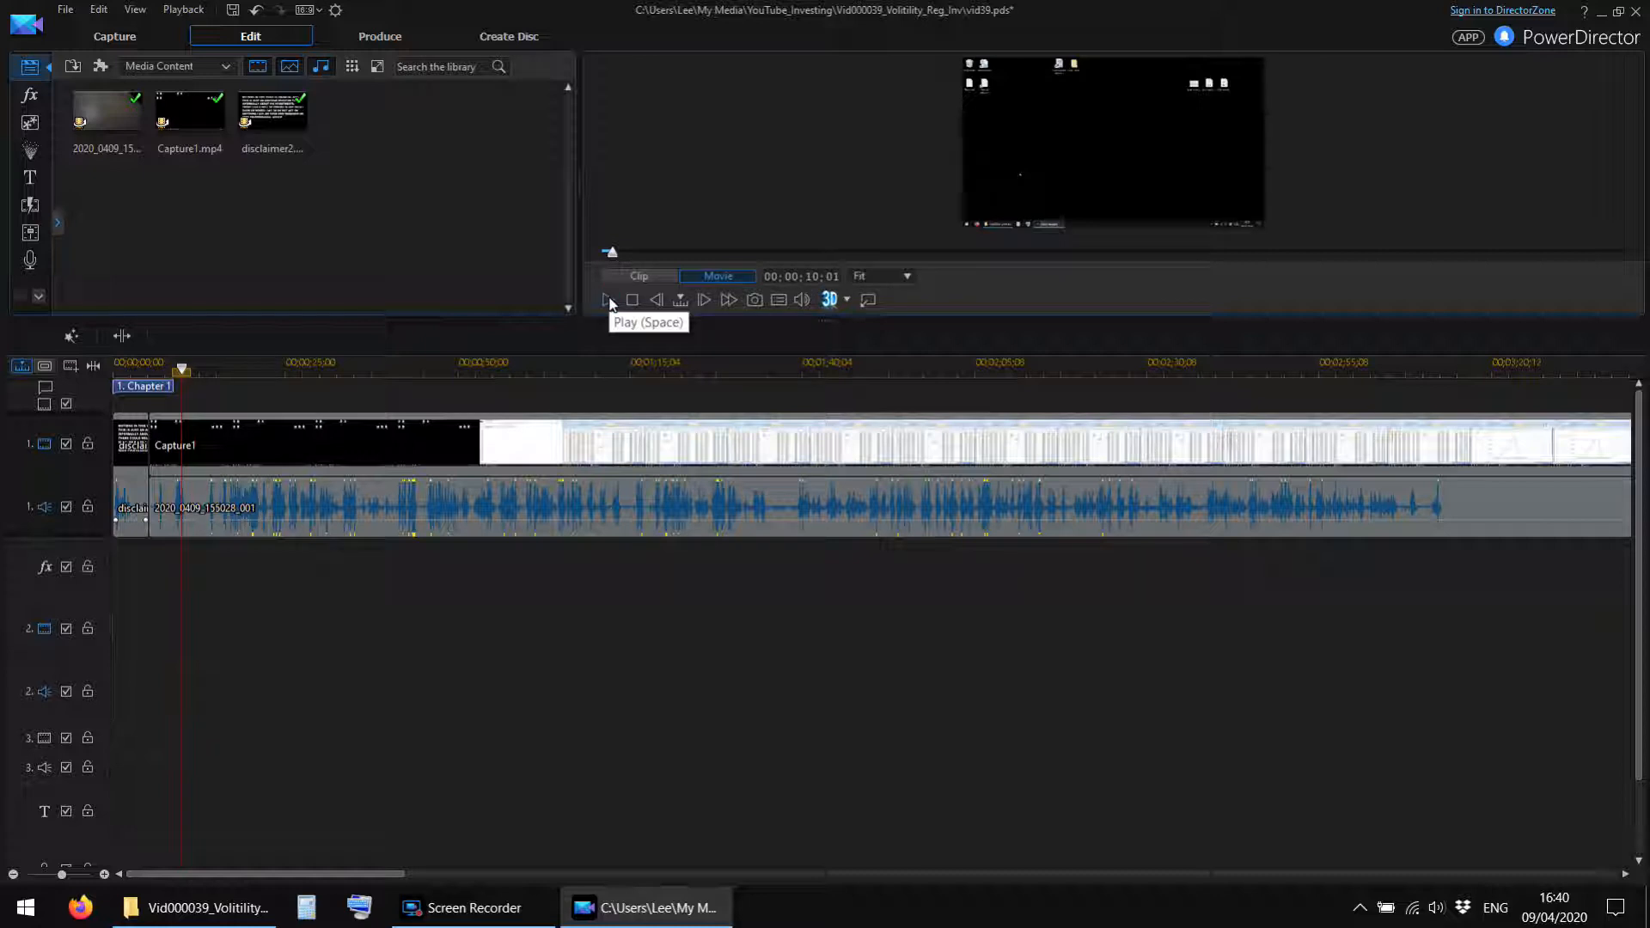
{"action": "left_click", "coordinate": [607, 303]}
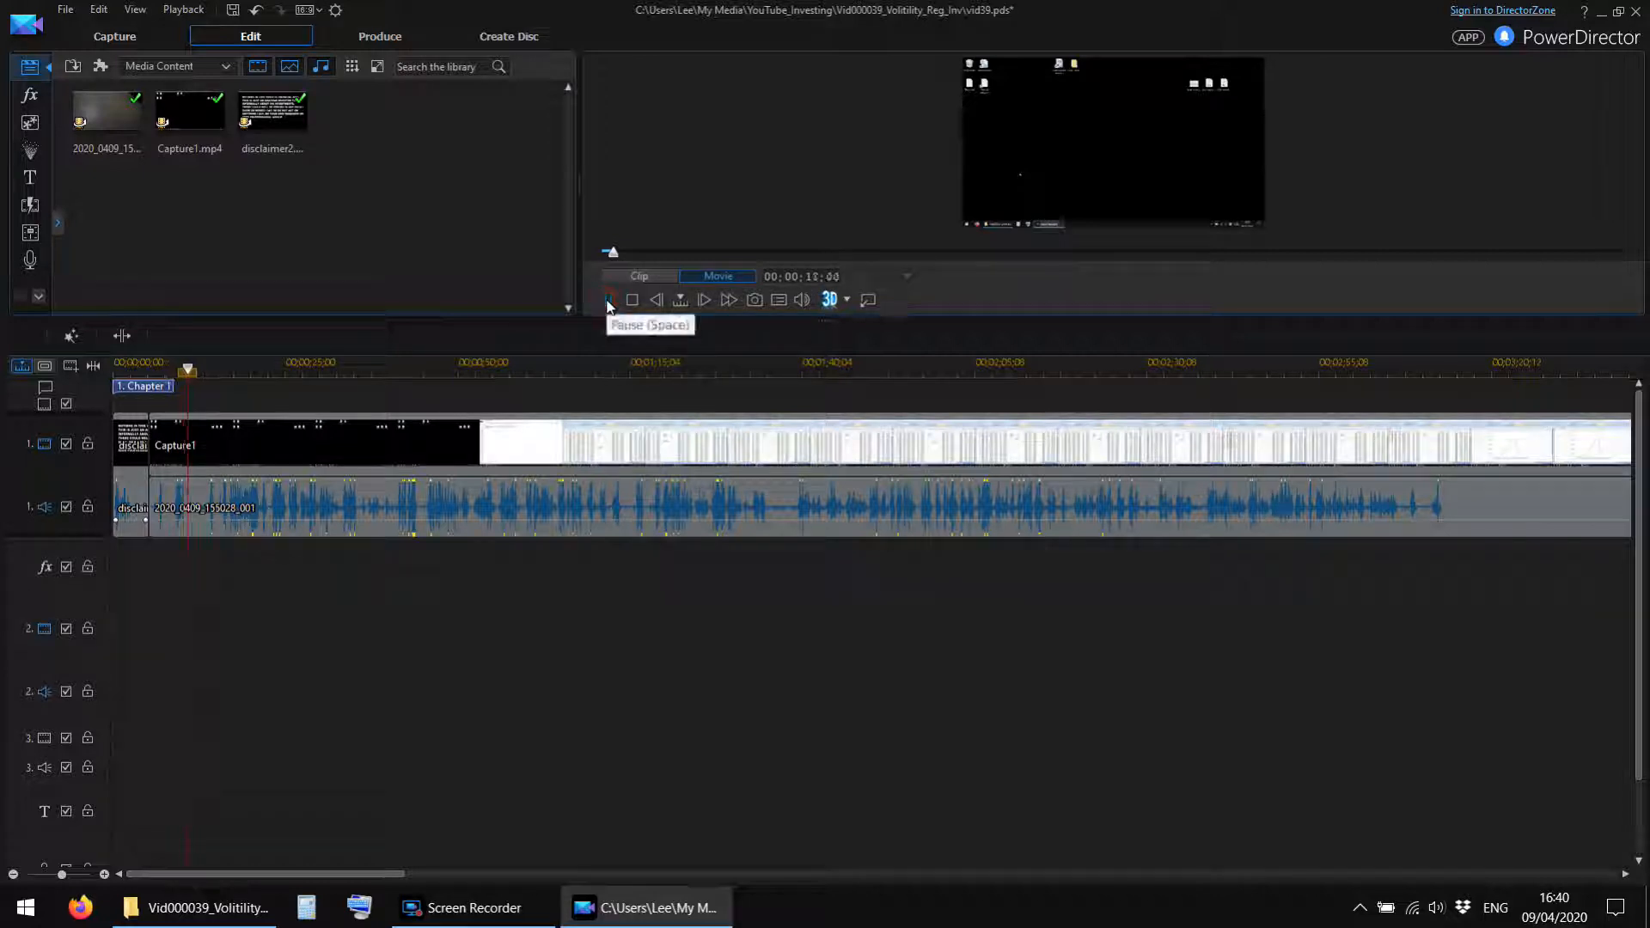
{"action": "left_click", "coordinate": [153, 361]}
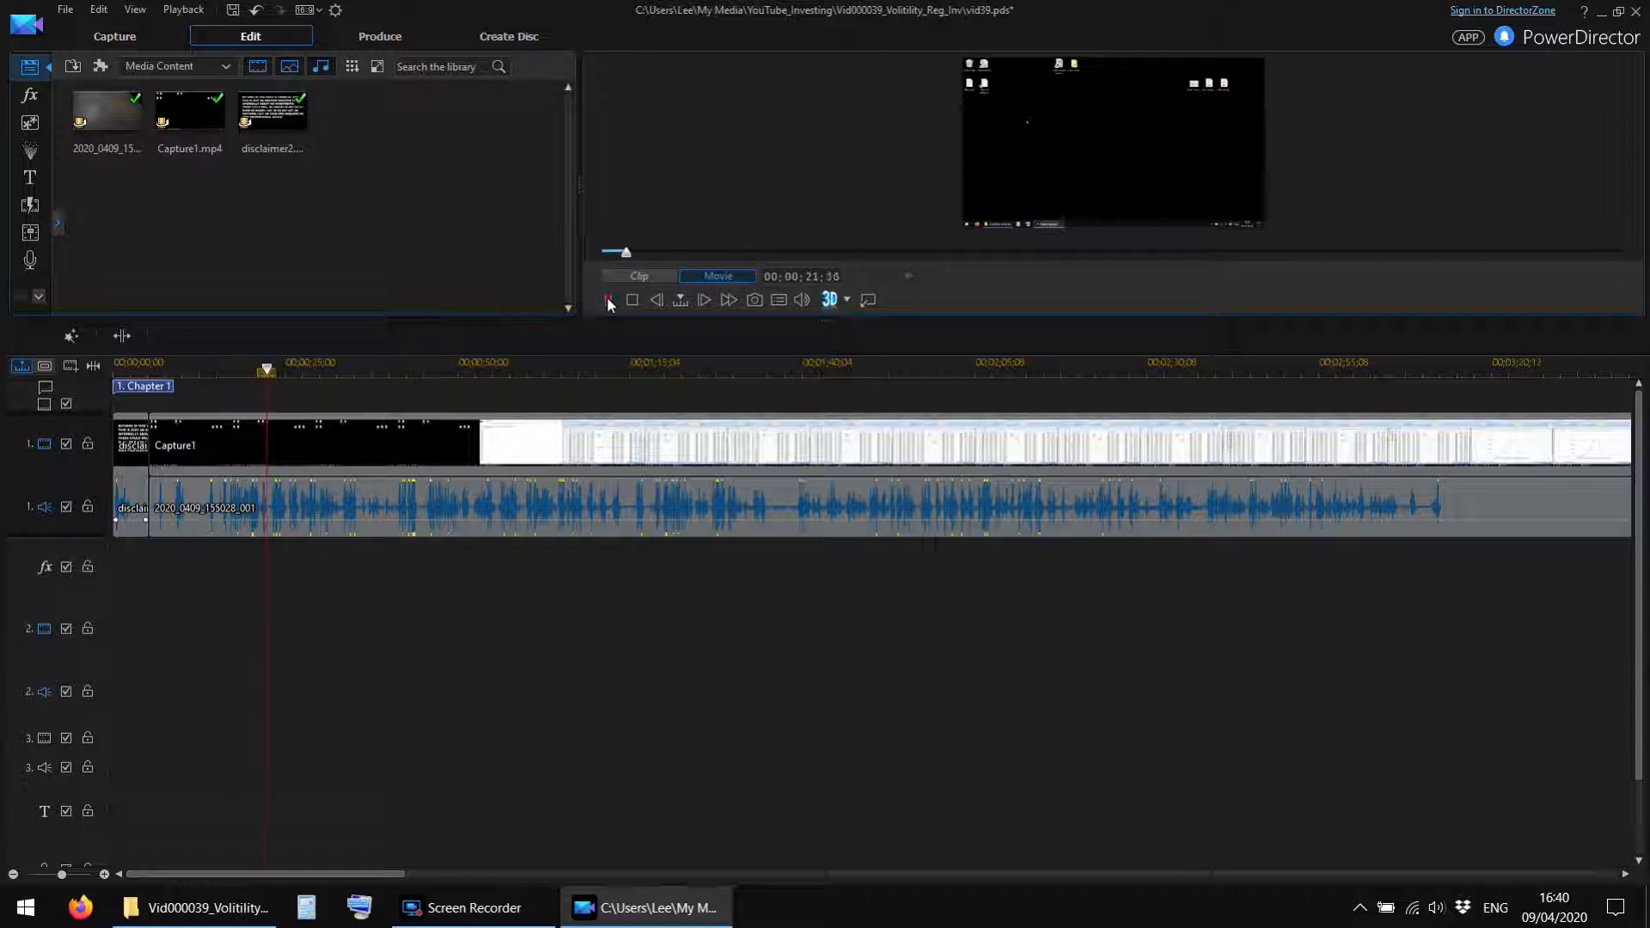
{"action": "left_click", "coordinate": [608, 301]}
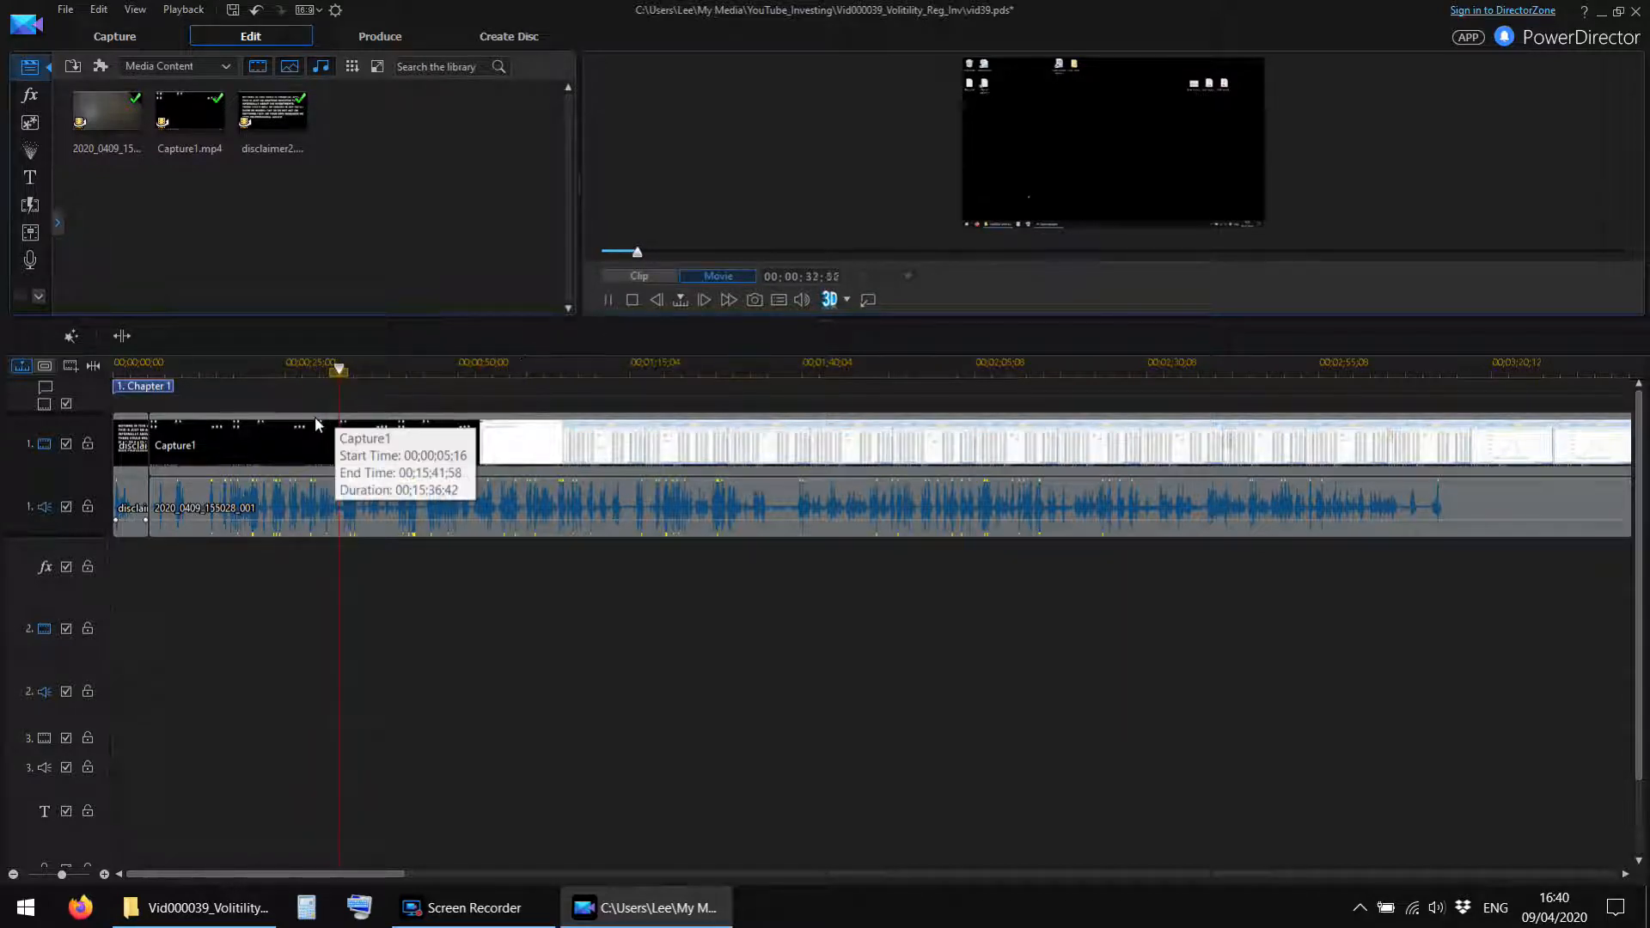
Play short samples of the combined Capture1 footage between about 0:38 and 1:16 to locate the end of the unwanted opening.
{"action": "left_click", "coordinate": [381, 370]}
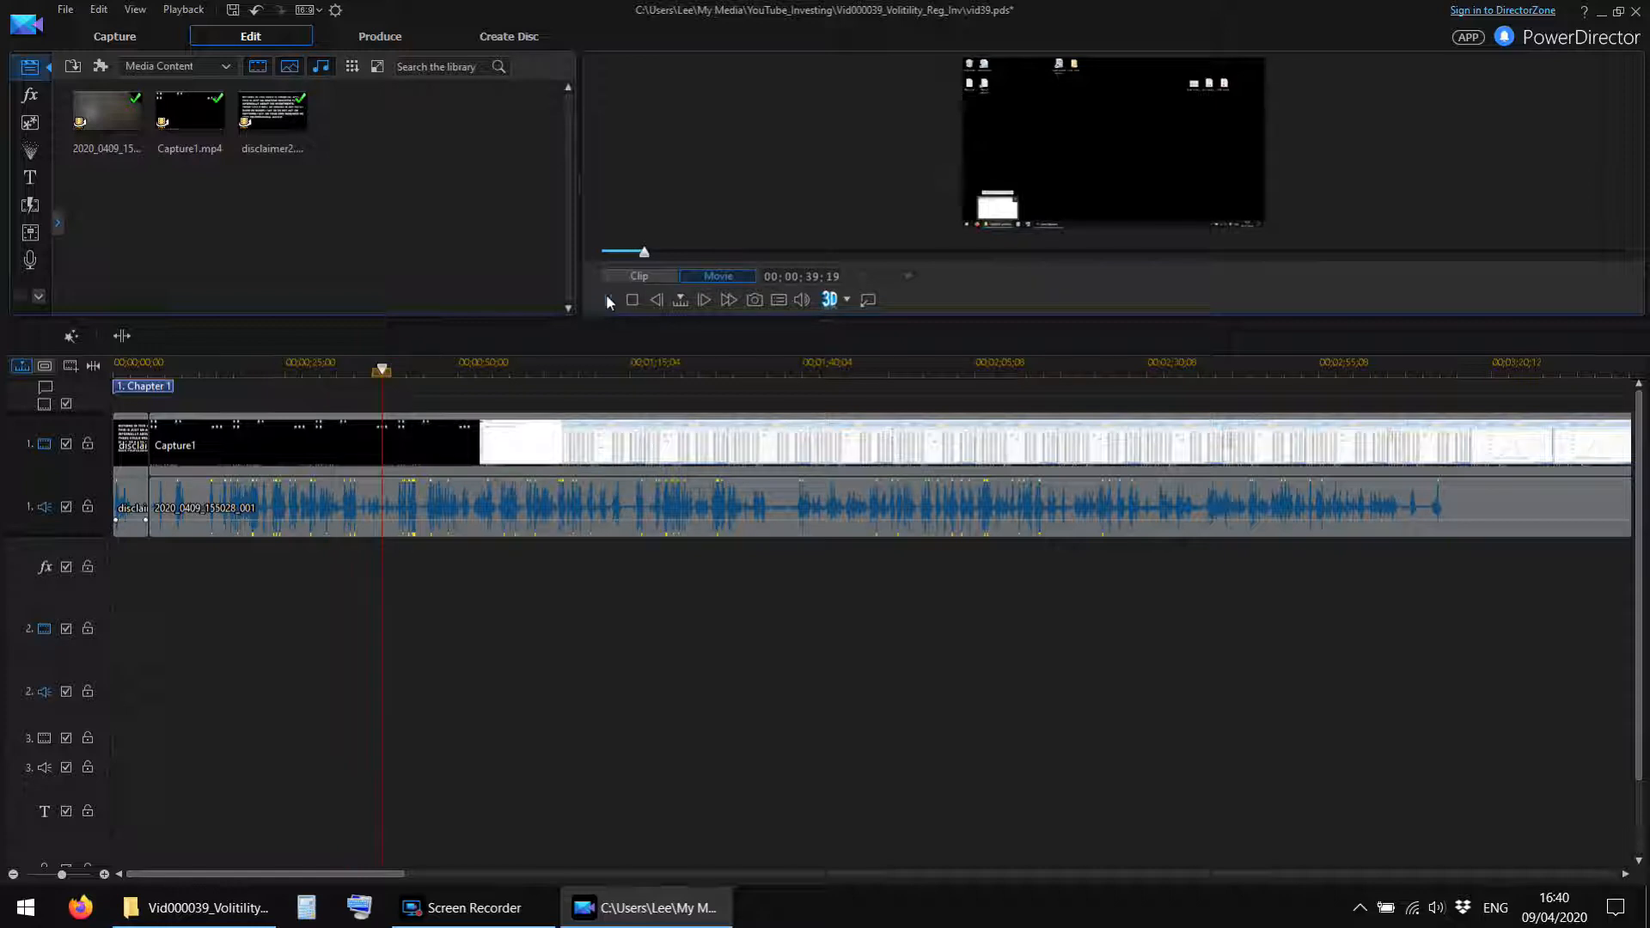
{"action": "key", "text": "space"}
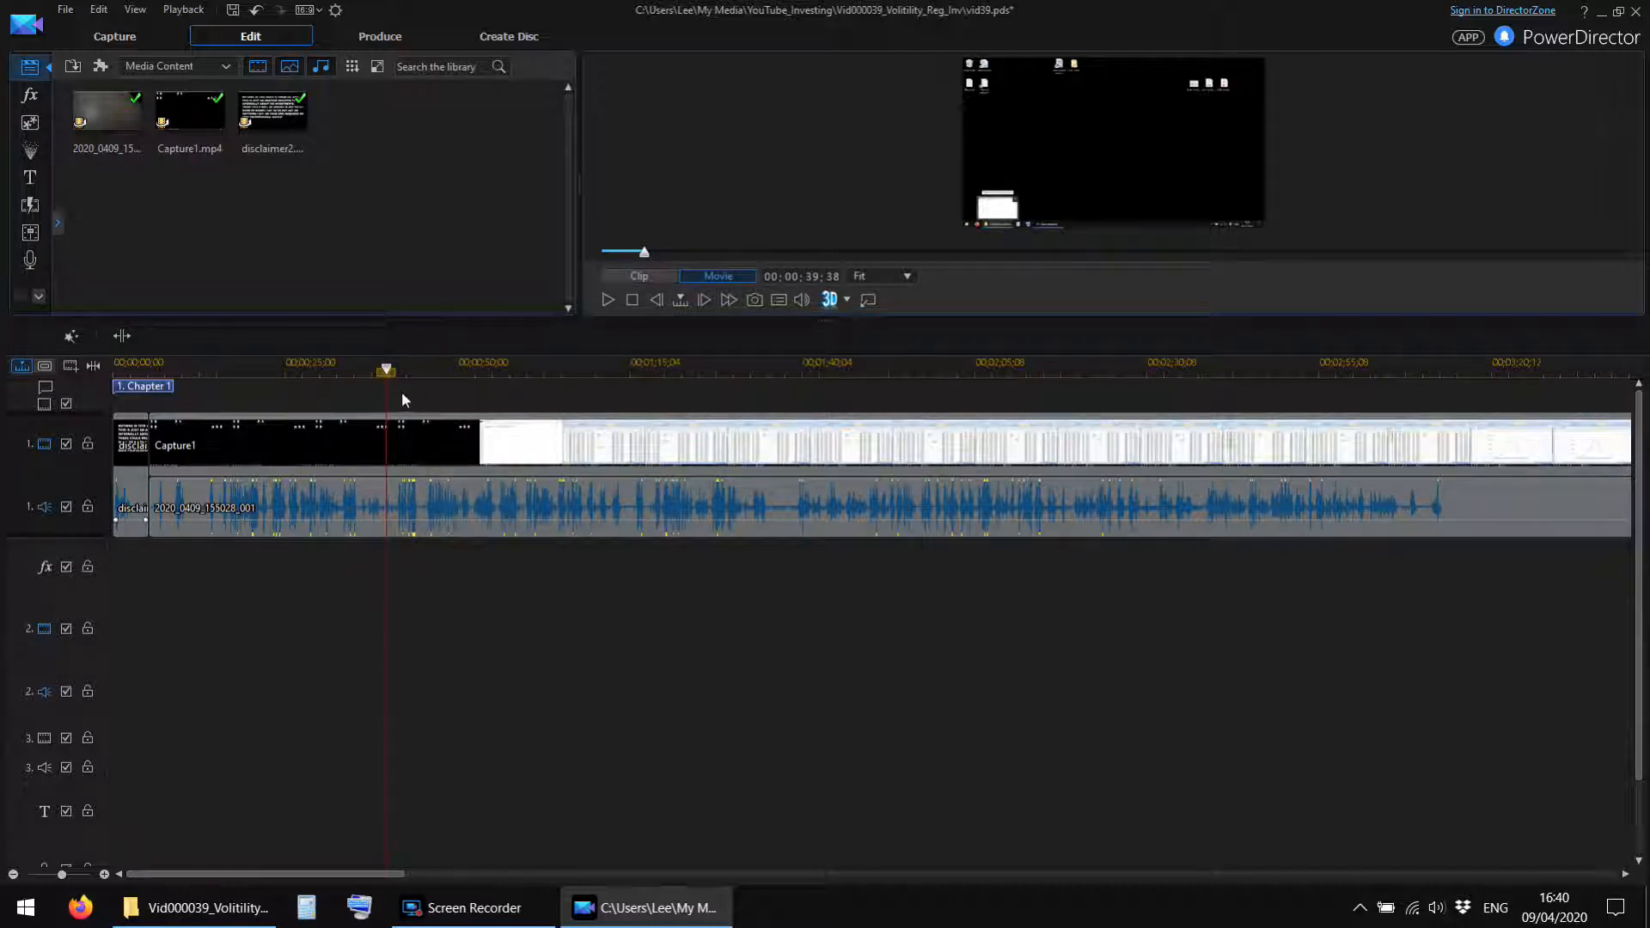
{"action": "left_click", "coordinate": [427, 377]}
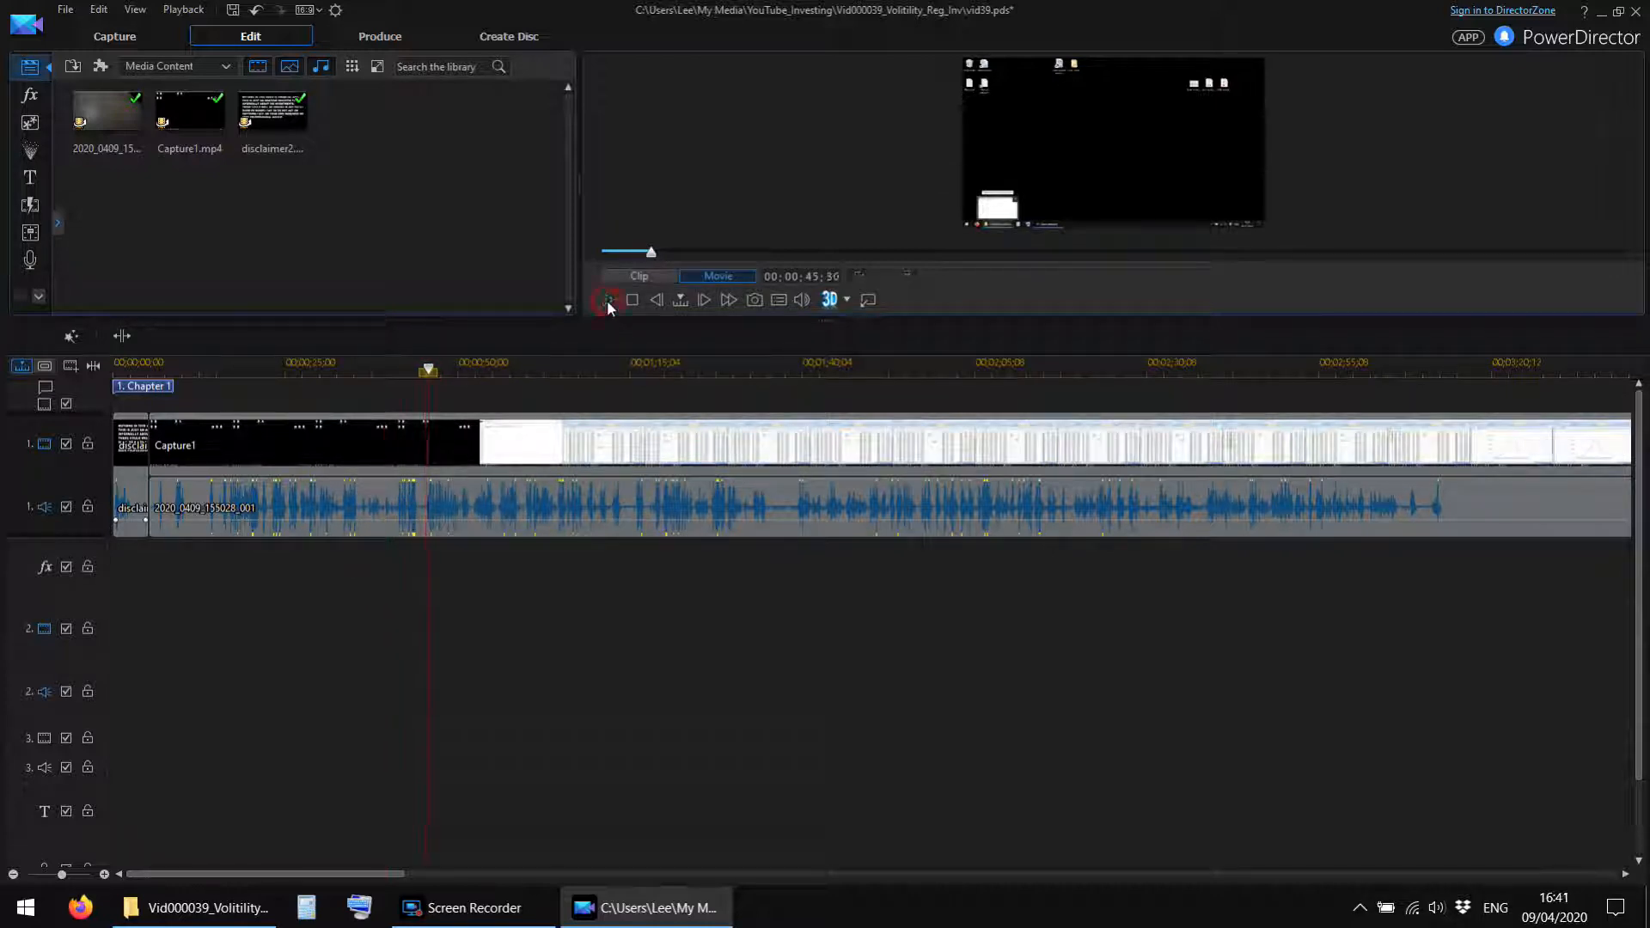
{"action": "left_click", "coordinate": [477, 371]}
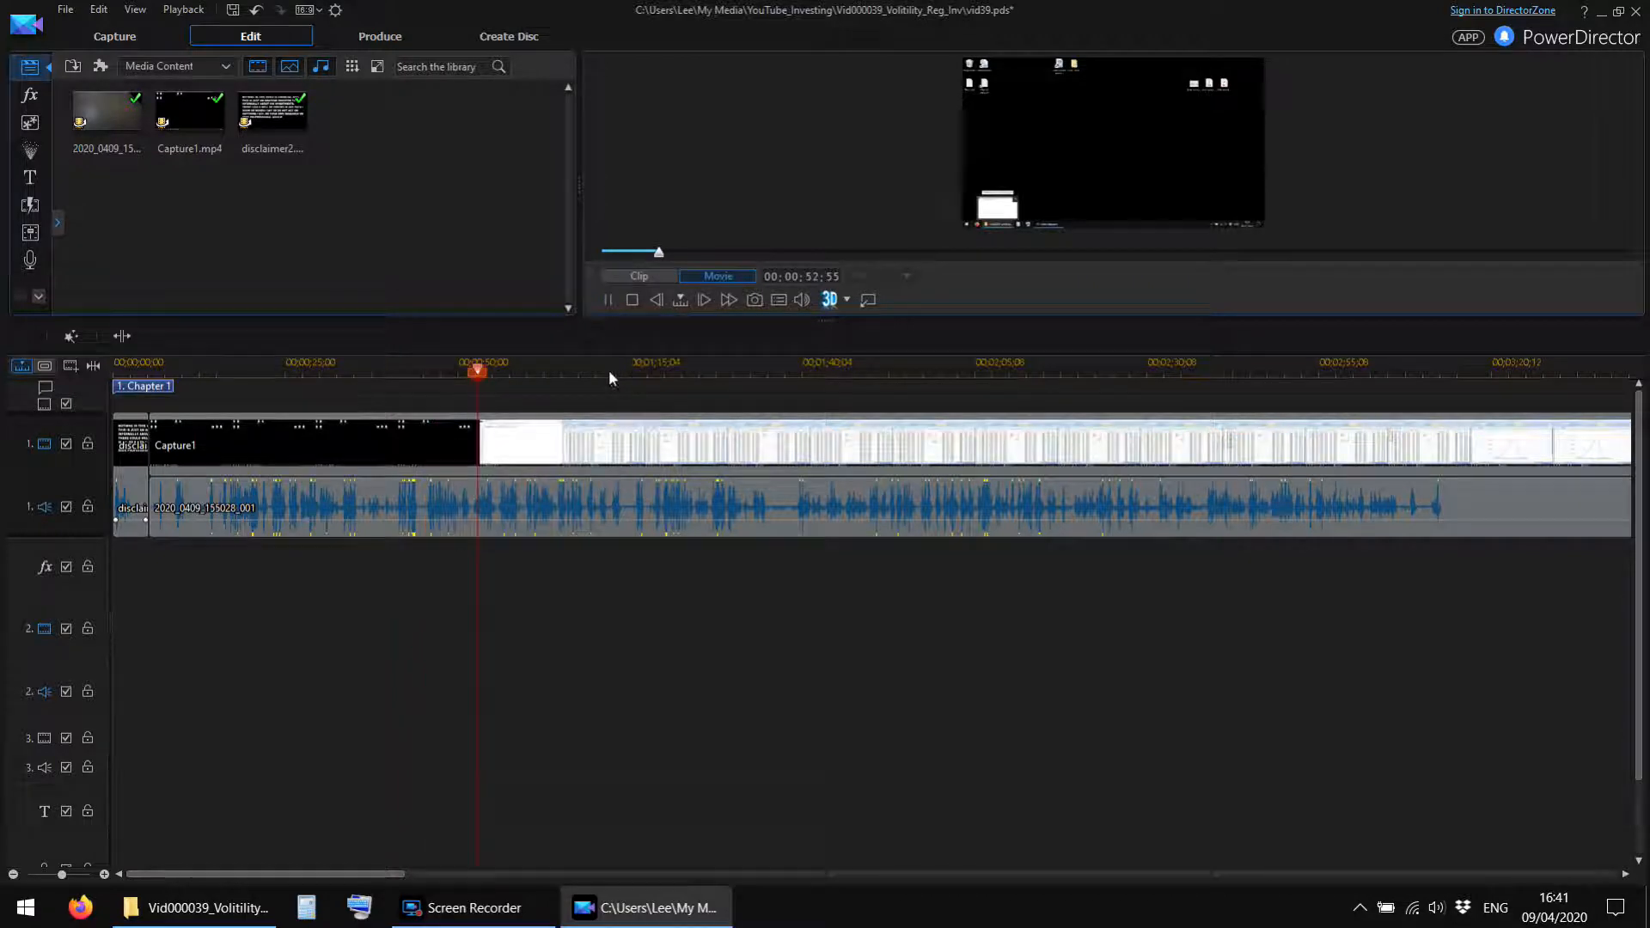
{"action": "left_click", "coordinate": [545, 375]}
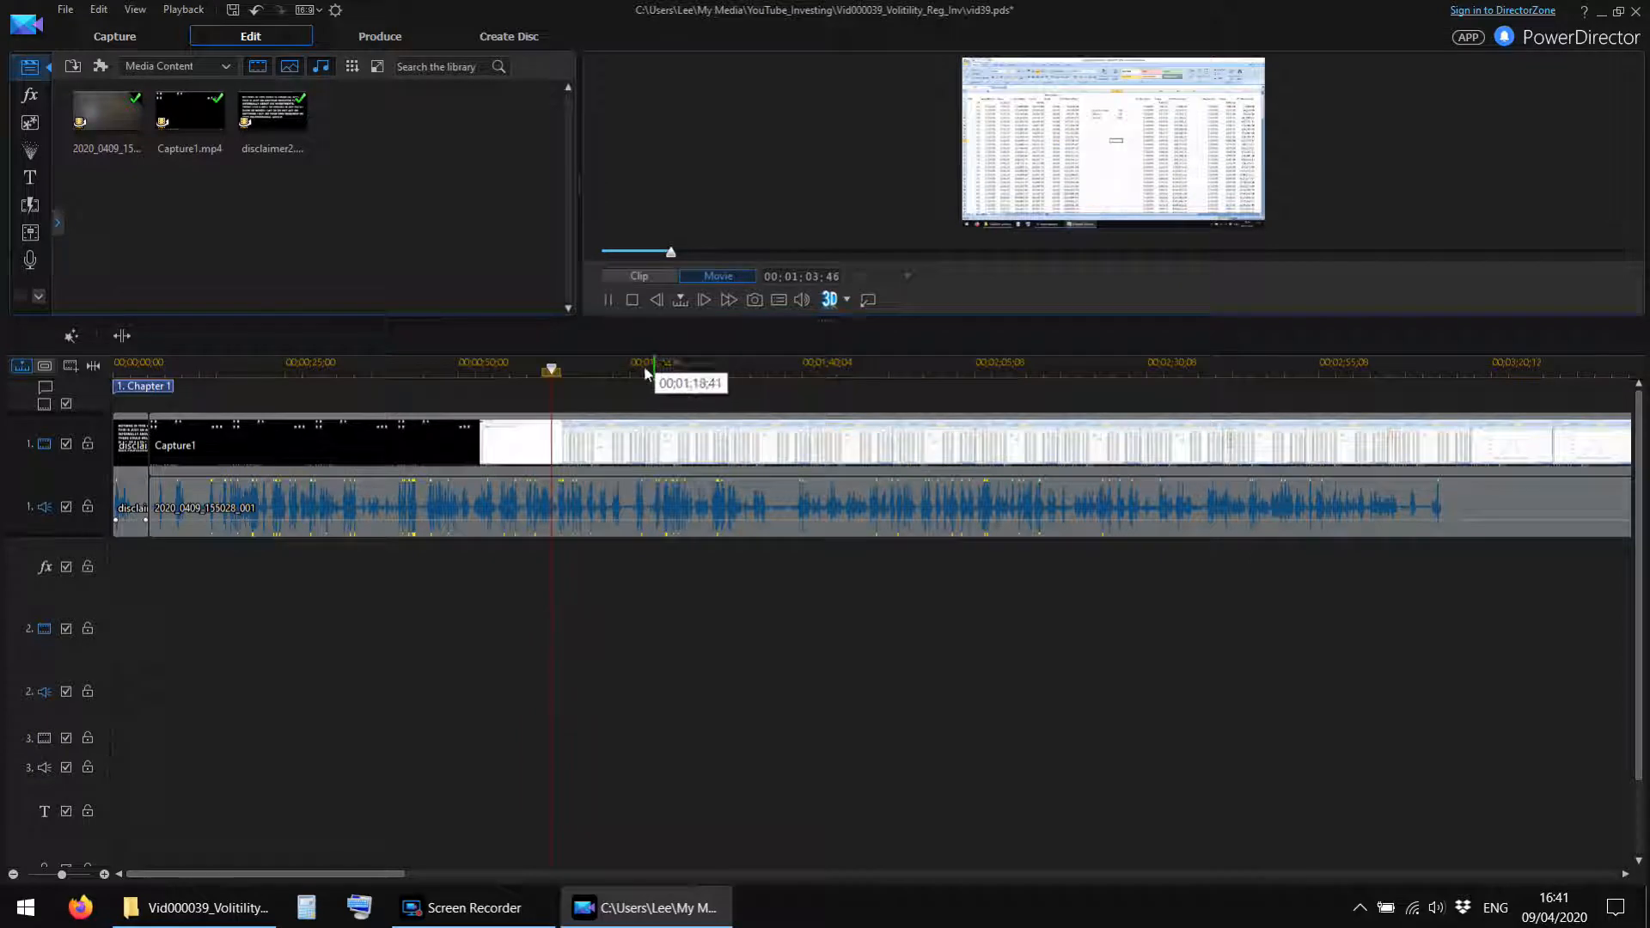
{"action": "left_click", "coordinate": [585, 376]}
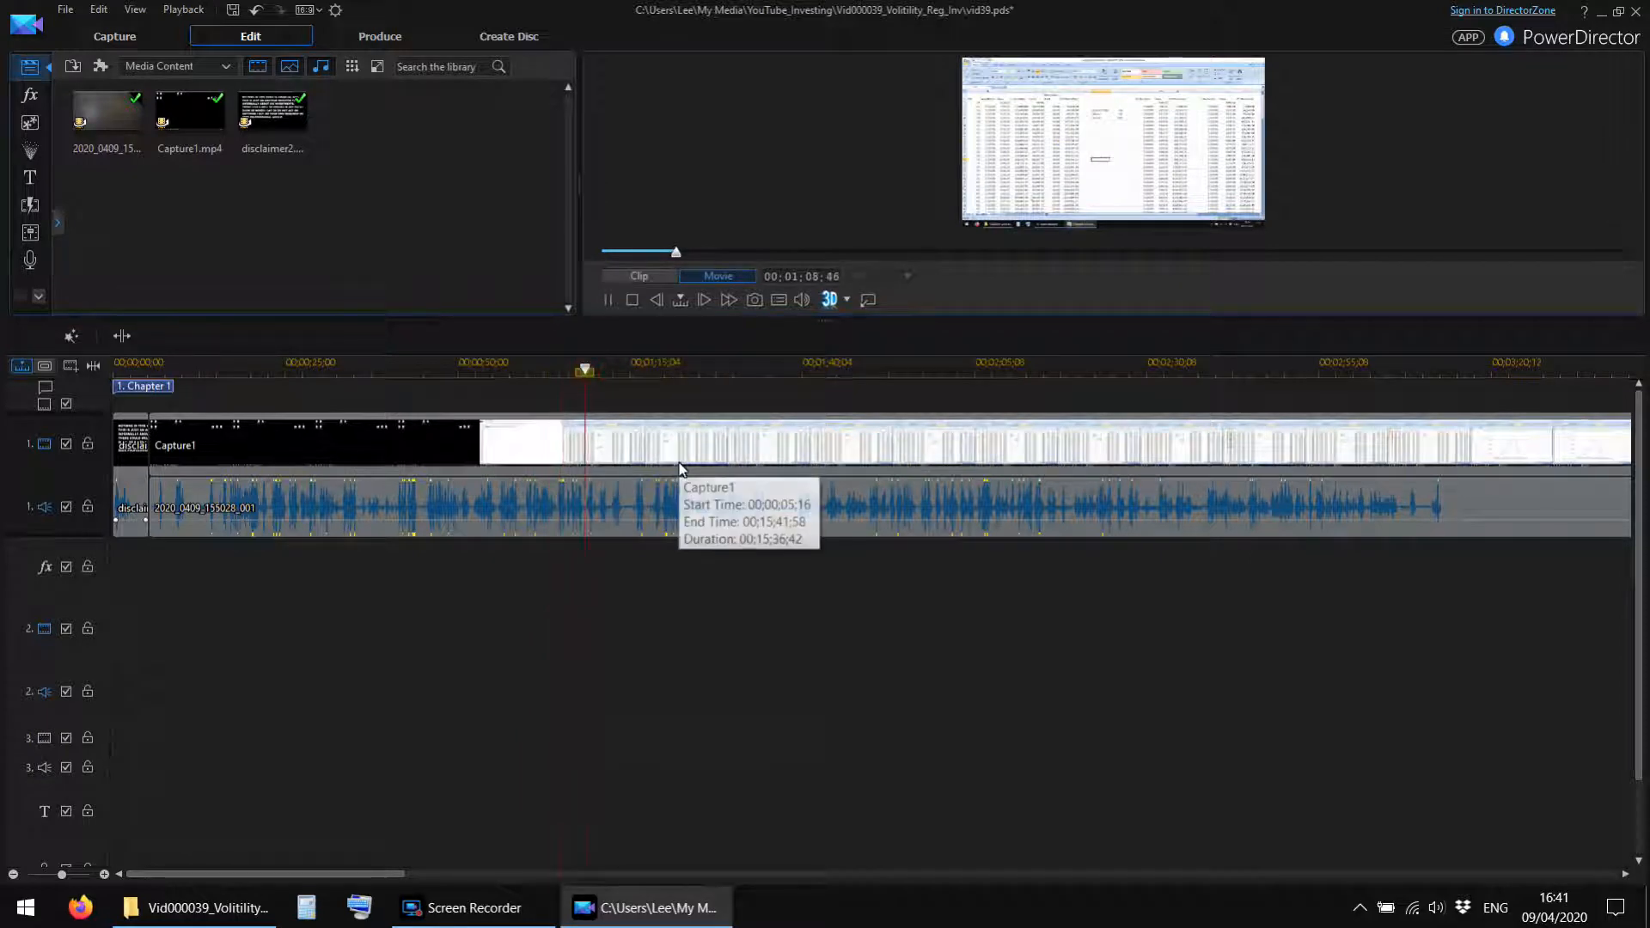
{"action": "left_click", "coordinate": [636, 368]}
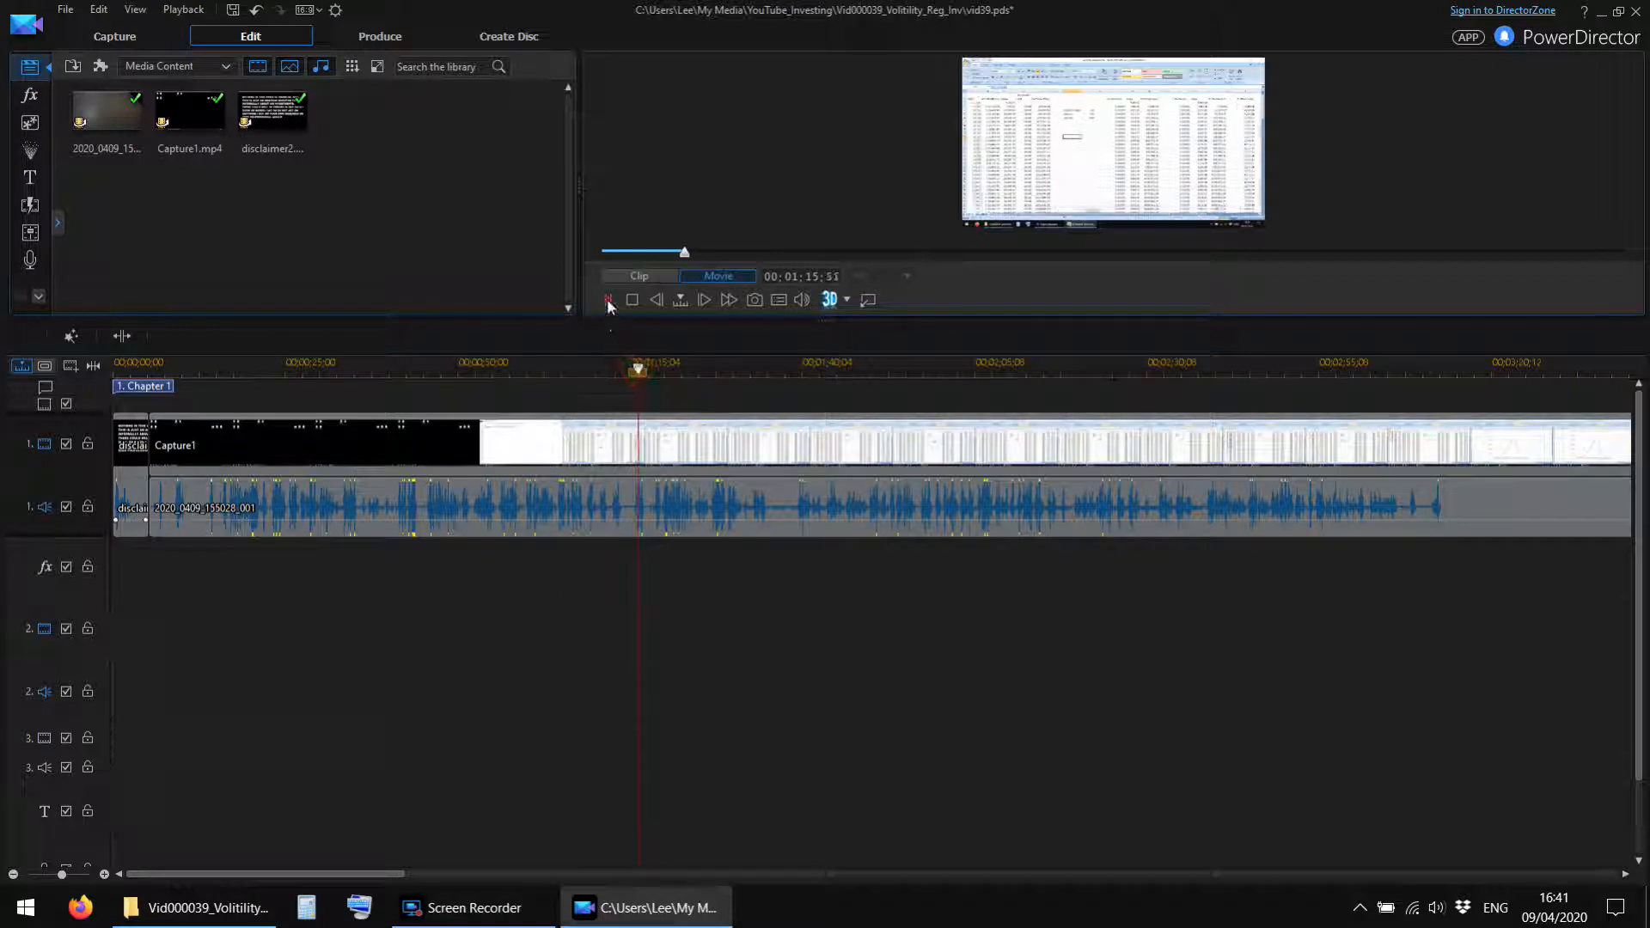
Replay the footage around 1:16 and split the Capture1 video and camera audio at 00;01;17;52.
{"action": "left_click", "coordinate": [607, 301]}
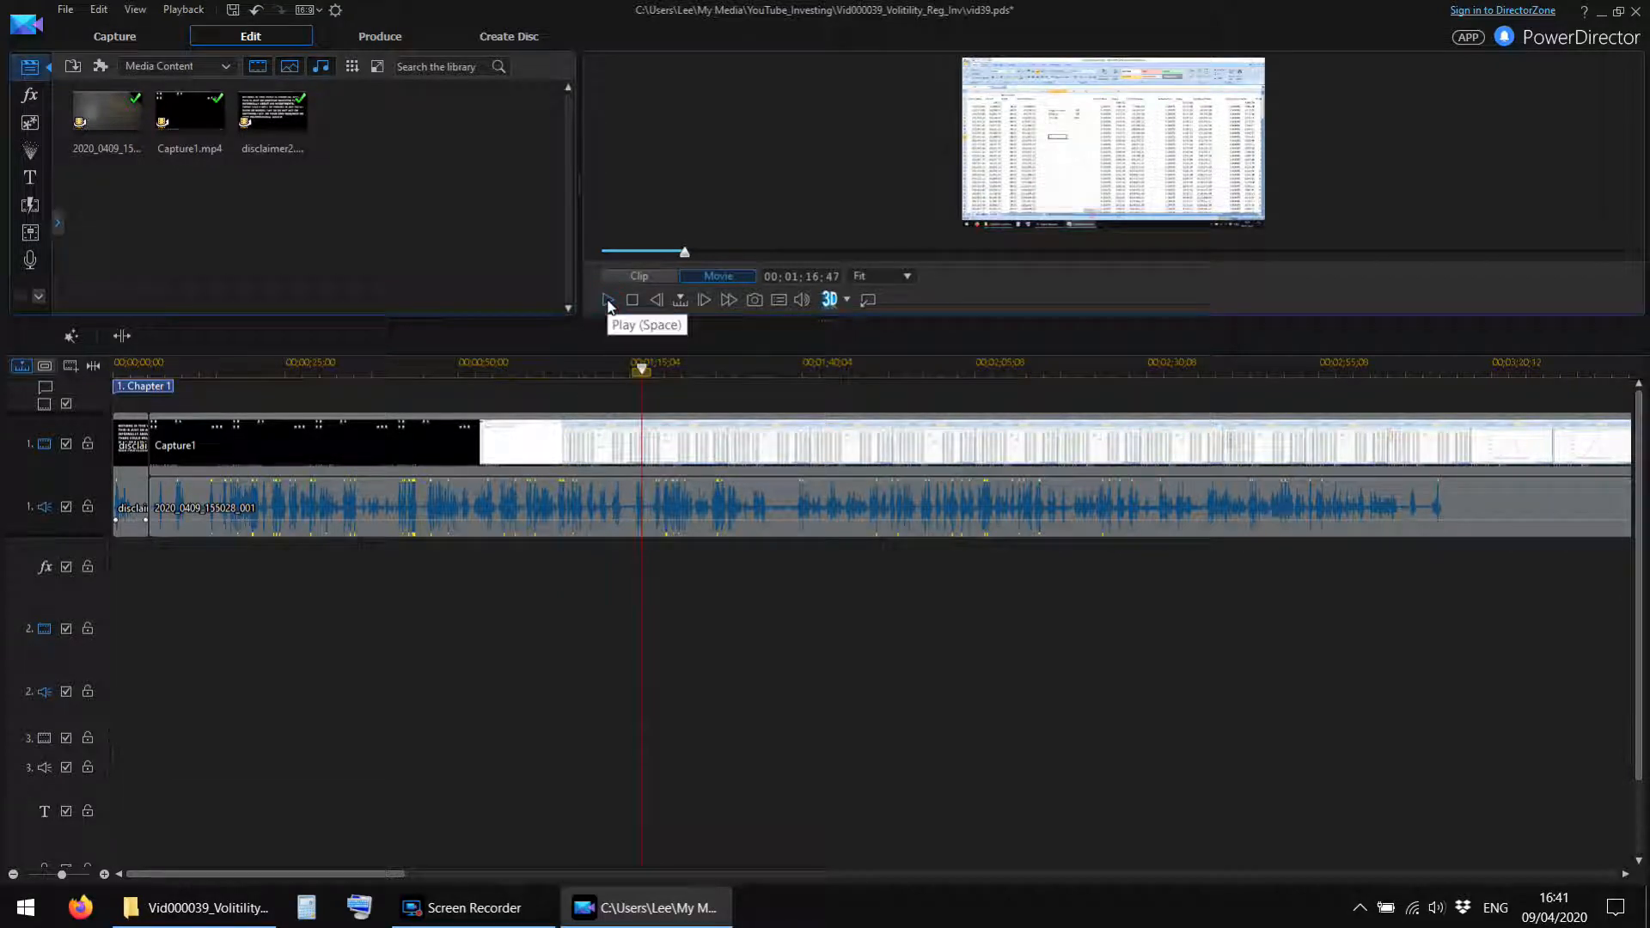
{"action": "left_click", "coordinate": [608, 301]}
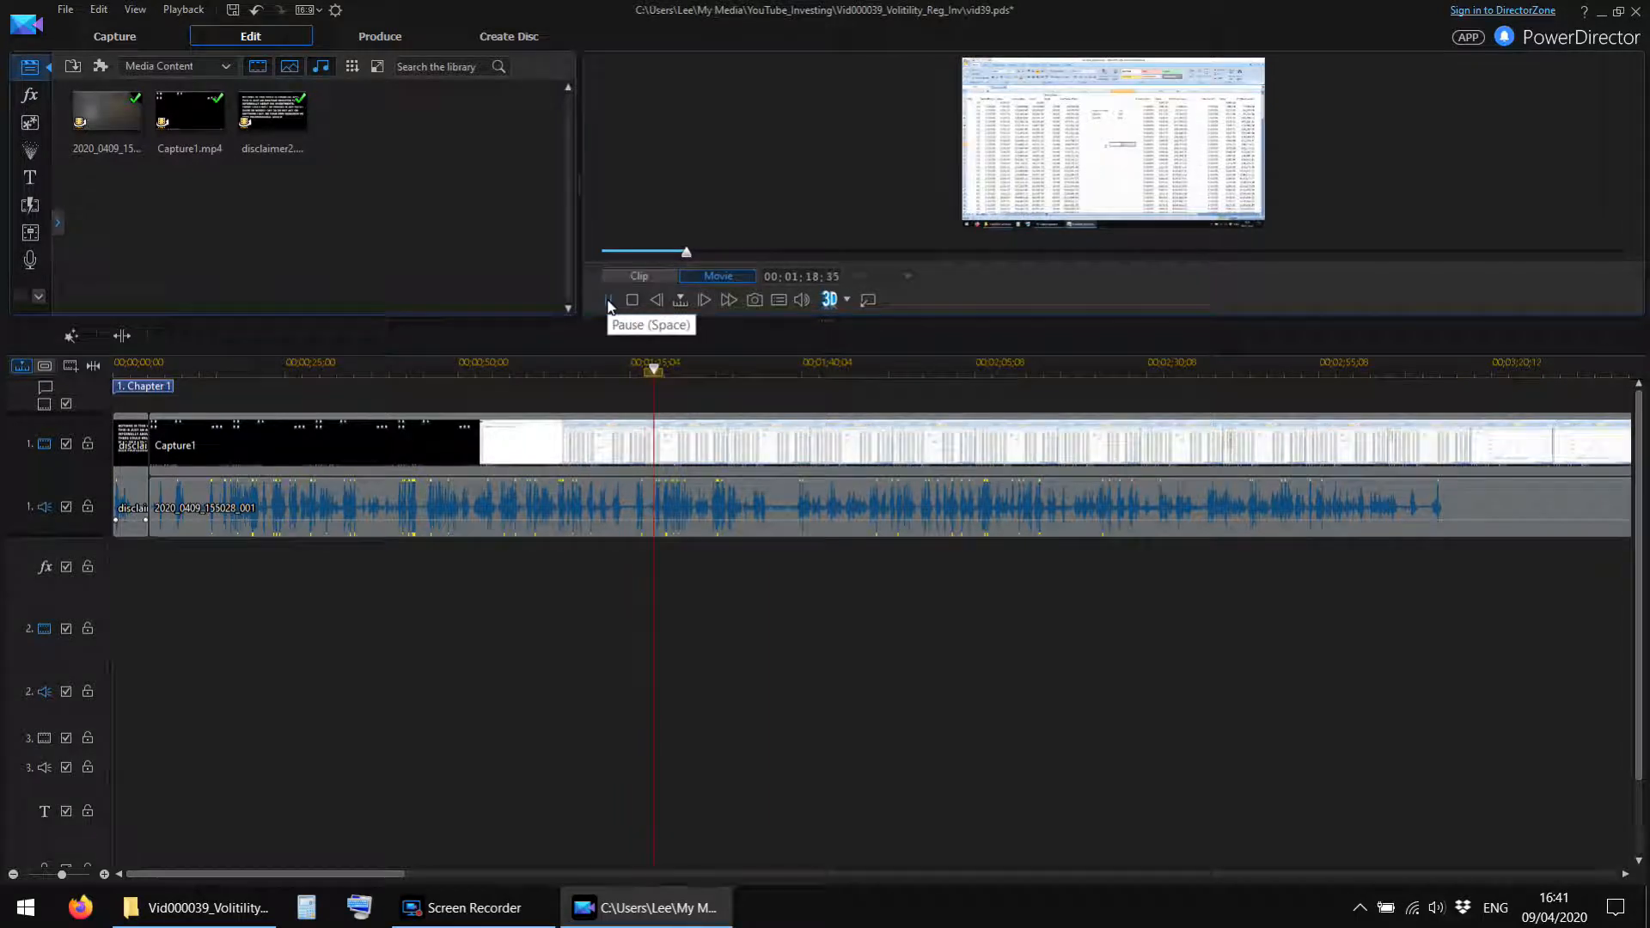
{"action": "left_click", "coordinate": [637, 373]}
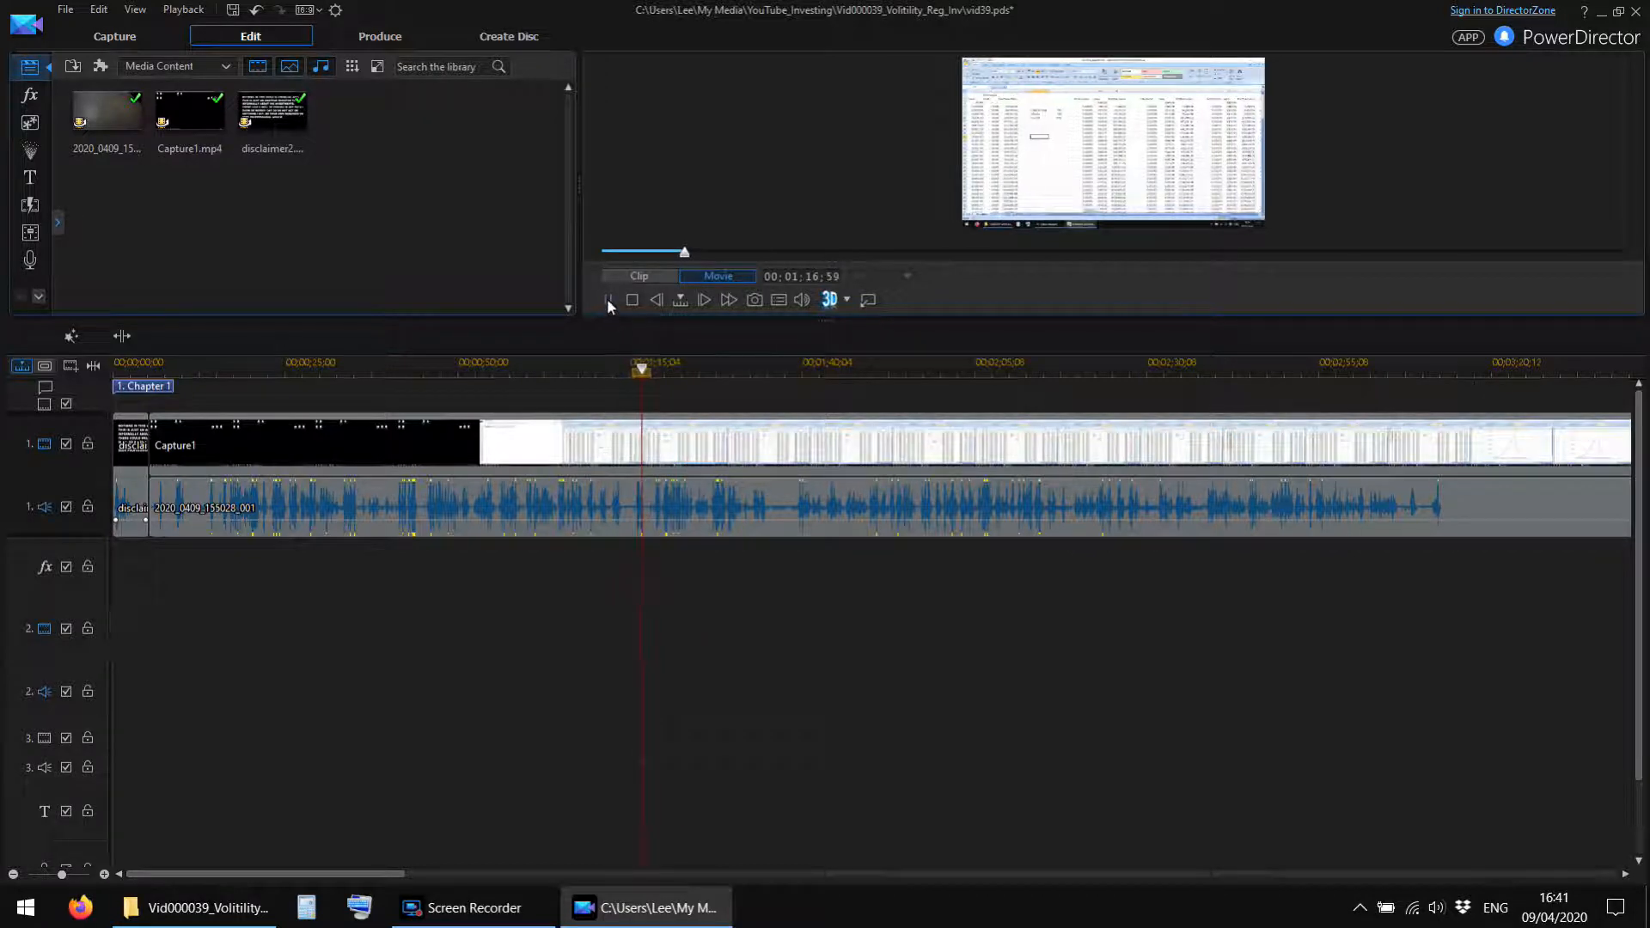
{"action": "left_click", "coordinate": [128, 335]}
Remove the Capture1 video and camera audio between the disclaimer and the split, closing the gap on track 1.
{"action": "left_click_drag", "start_coordinate": [451, 656], "coordinate": [410, 395]}
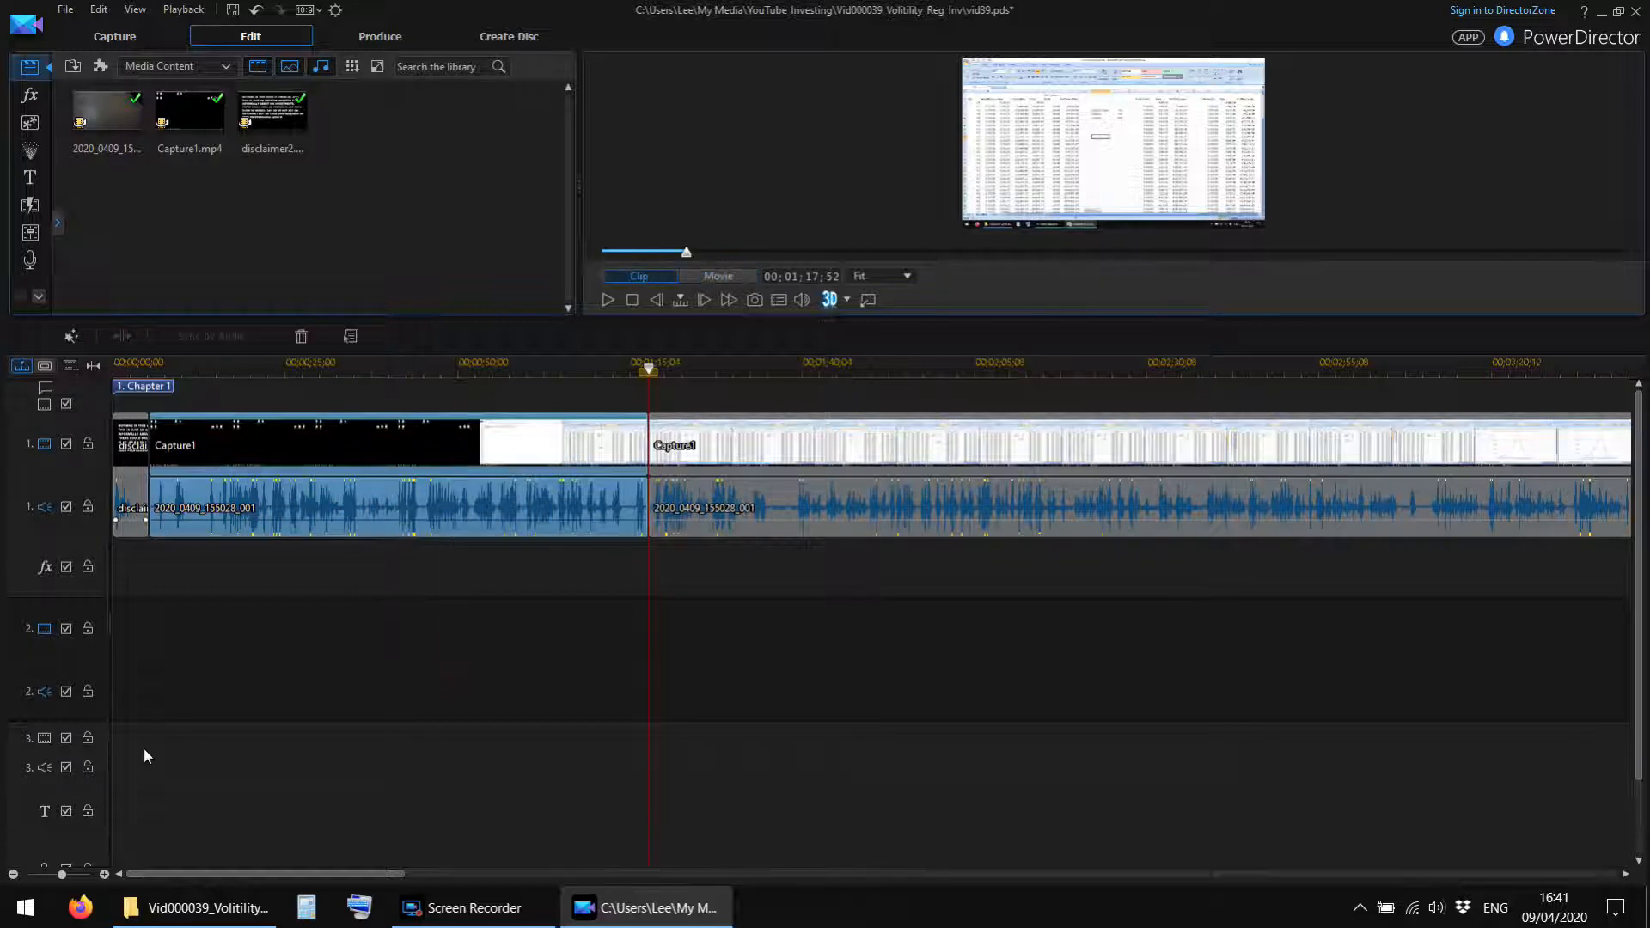
{"action": "left_click", "coordinate": [368, 608]}
{"action": "left_click_drag", "start_coordinate": [366, 659], "coordinate": [359, 395]}
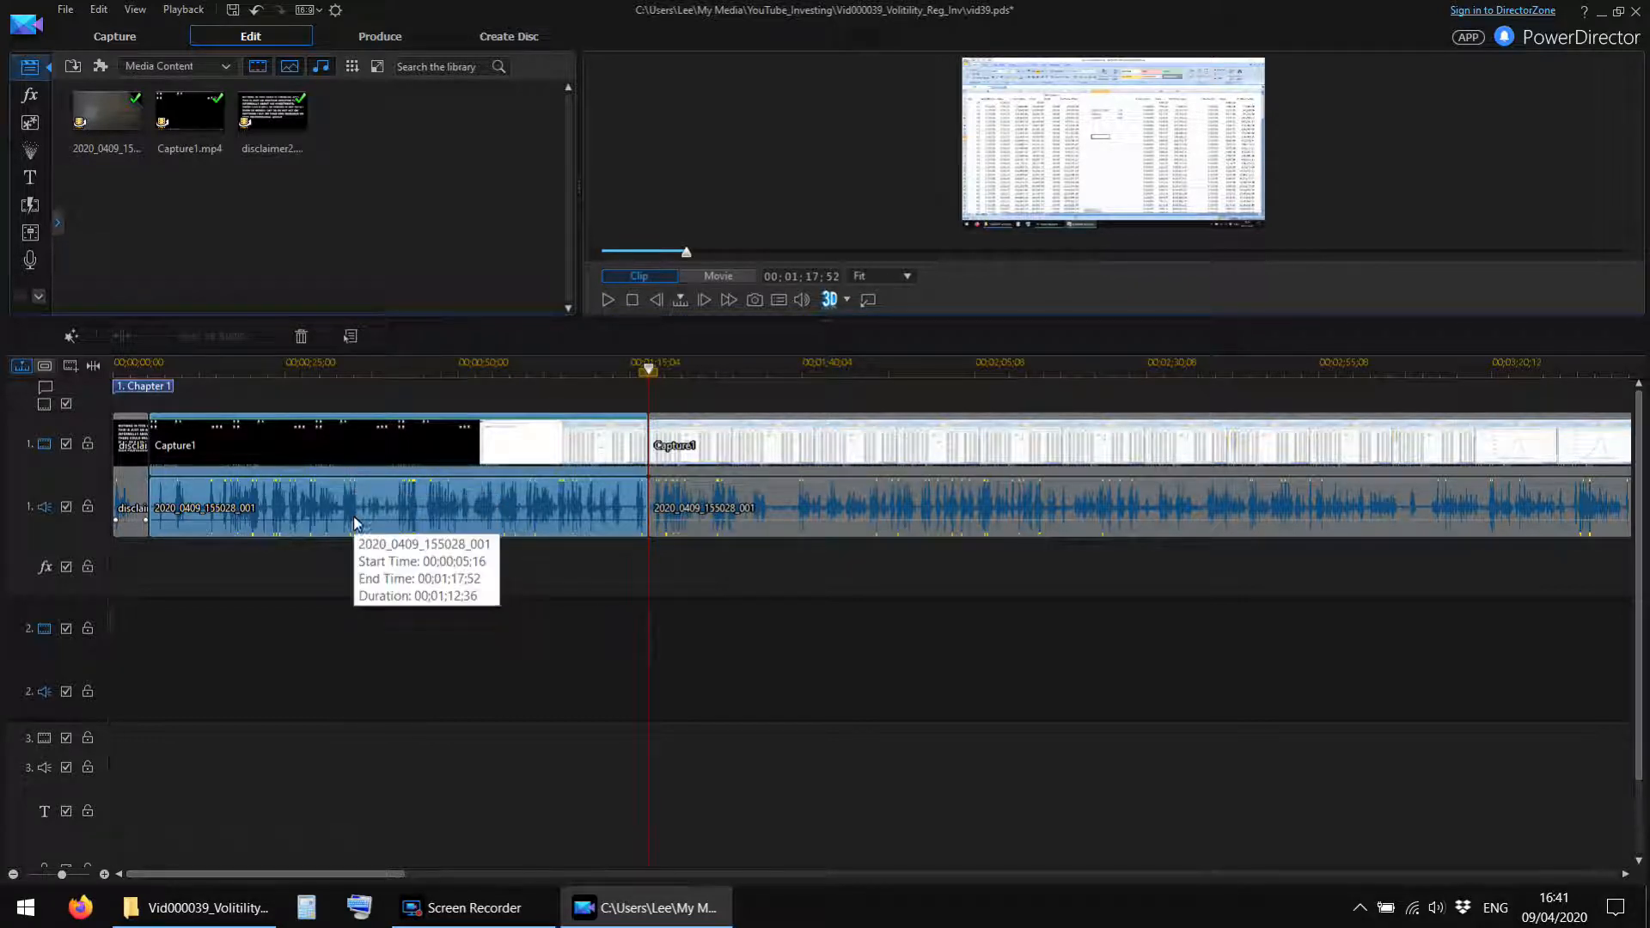
{"action": "left_click", "coordinate": [348, 668]}
{"action": "left_click_drag", "start_coordinate": [348, 682], "coordinate": [334, 345]}
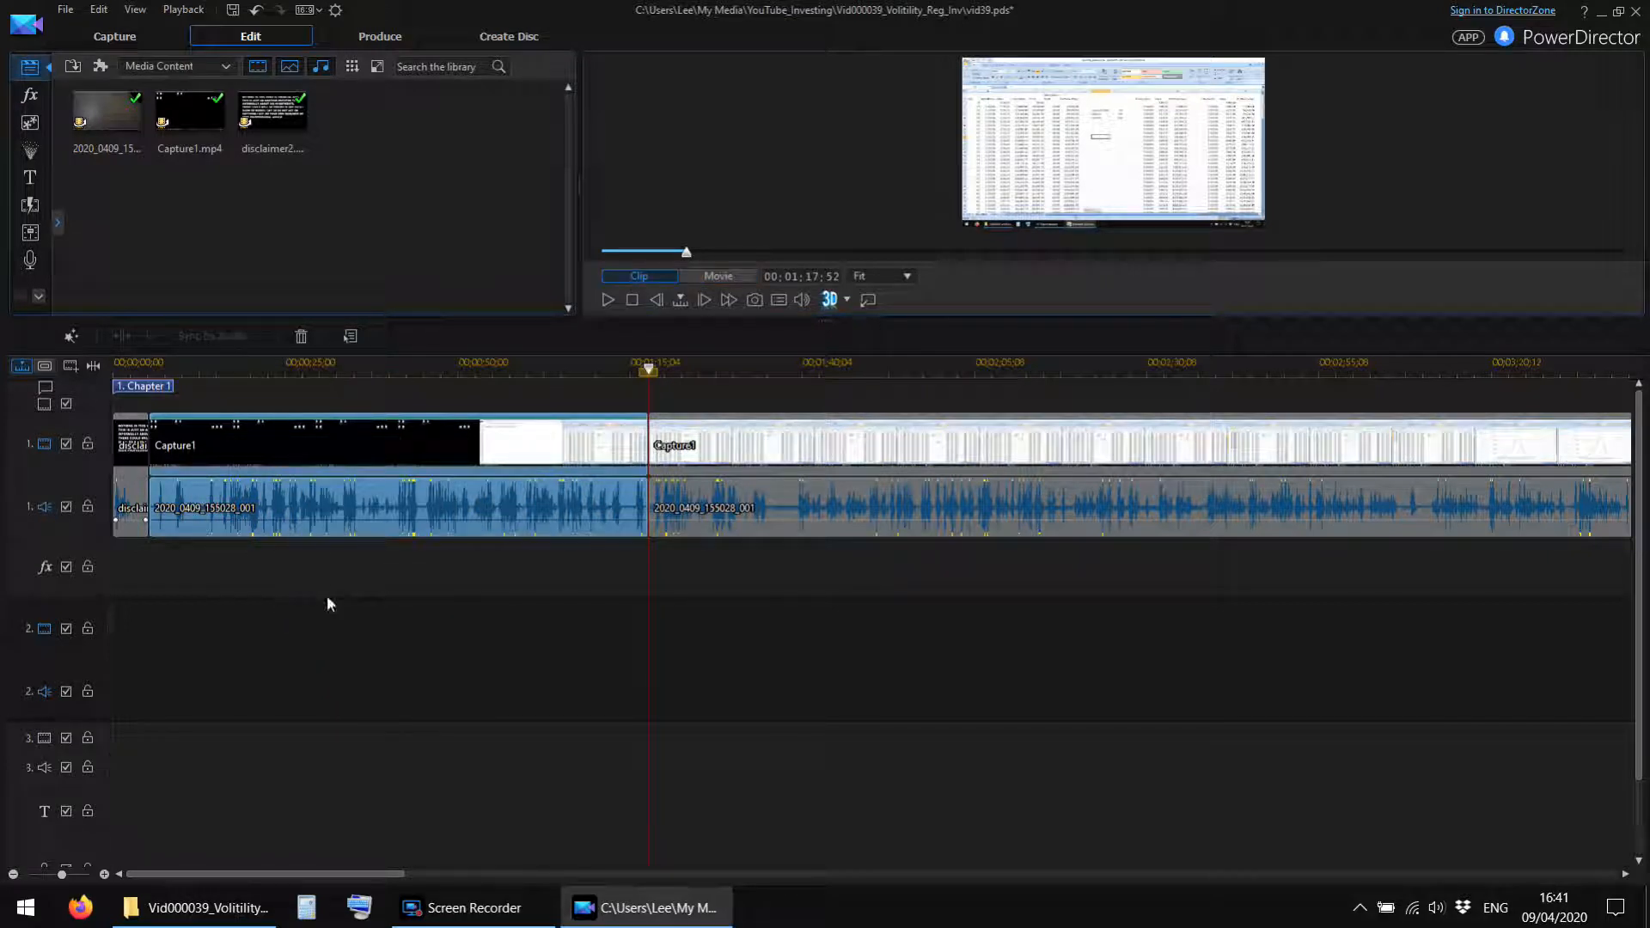
{"action": "right_click", "coordinate": [268, 459]}
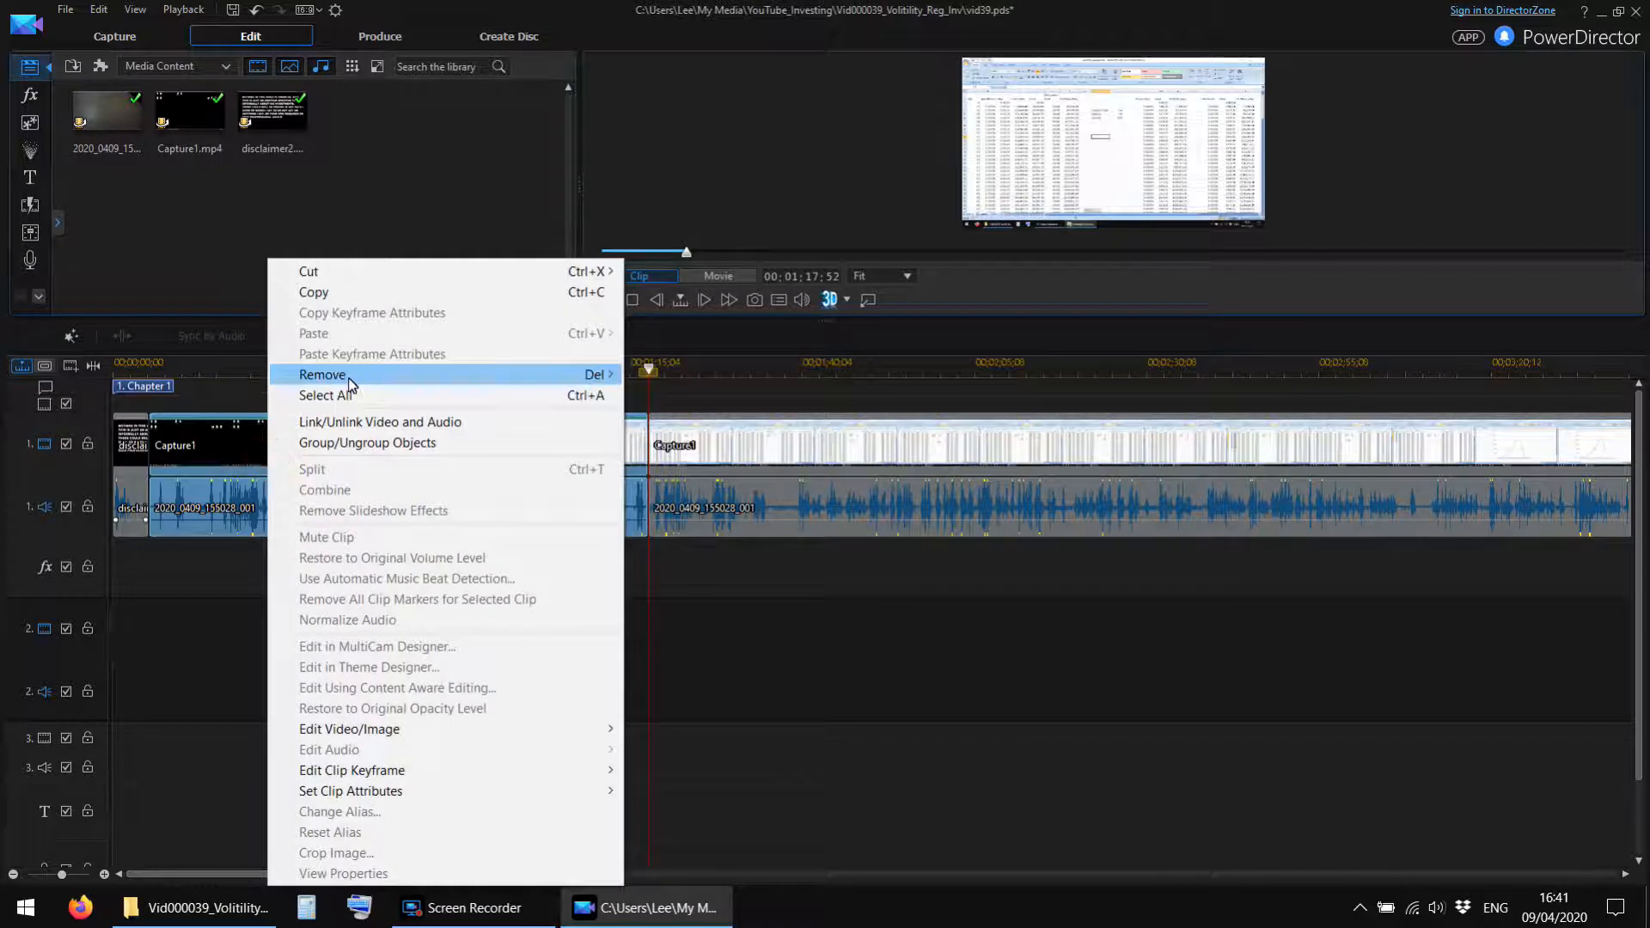
{"action": "mouse_move", "coordinate": [340, 374]}
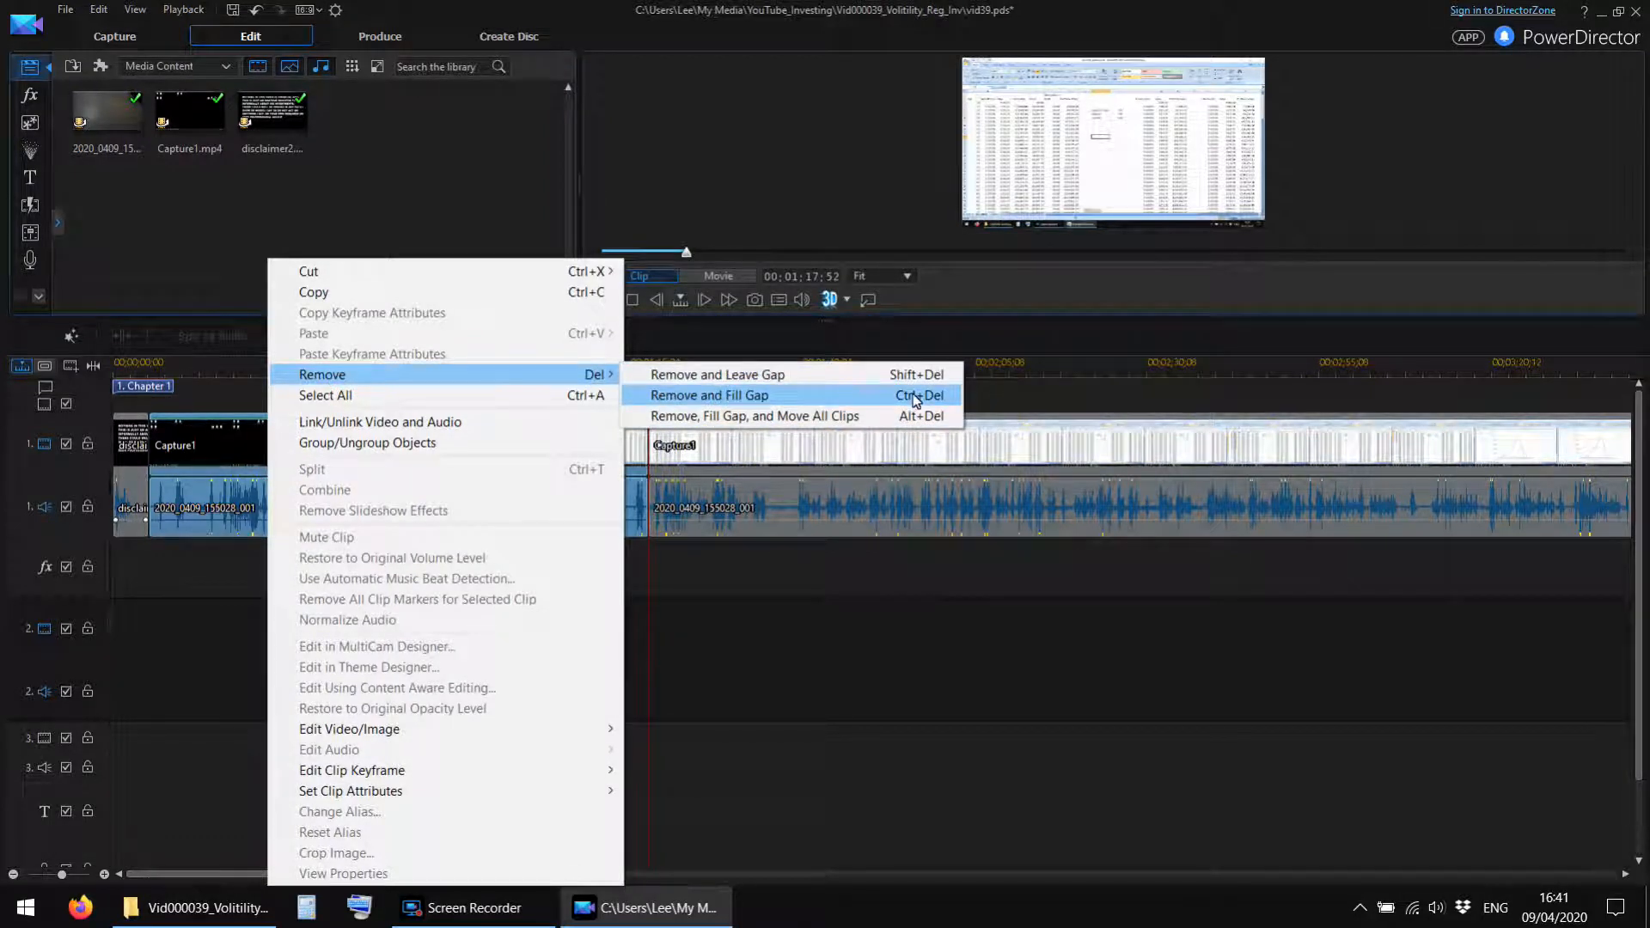
{"action": "left_click", "coordinate": [775, 638]}
{"action": "left_click", "coordinate": [276, 673]}
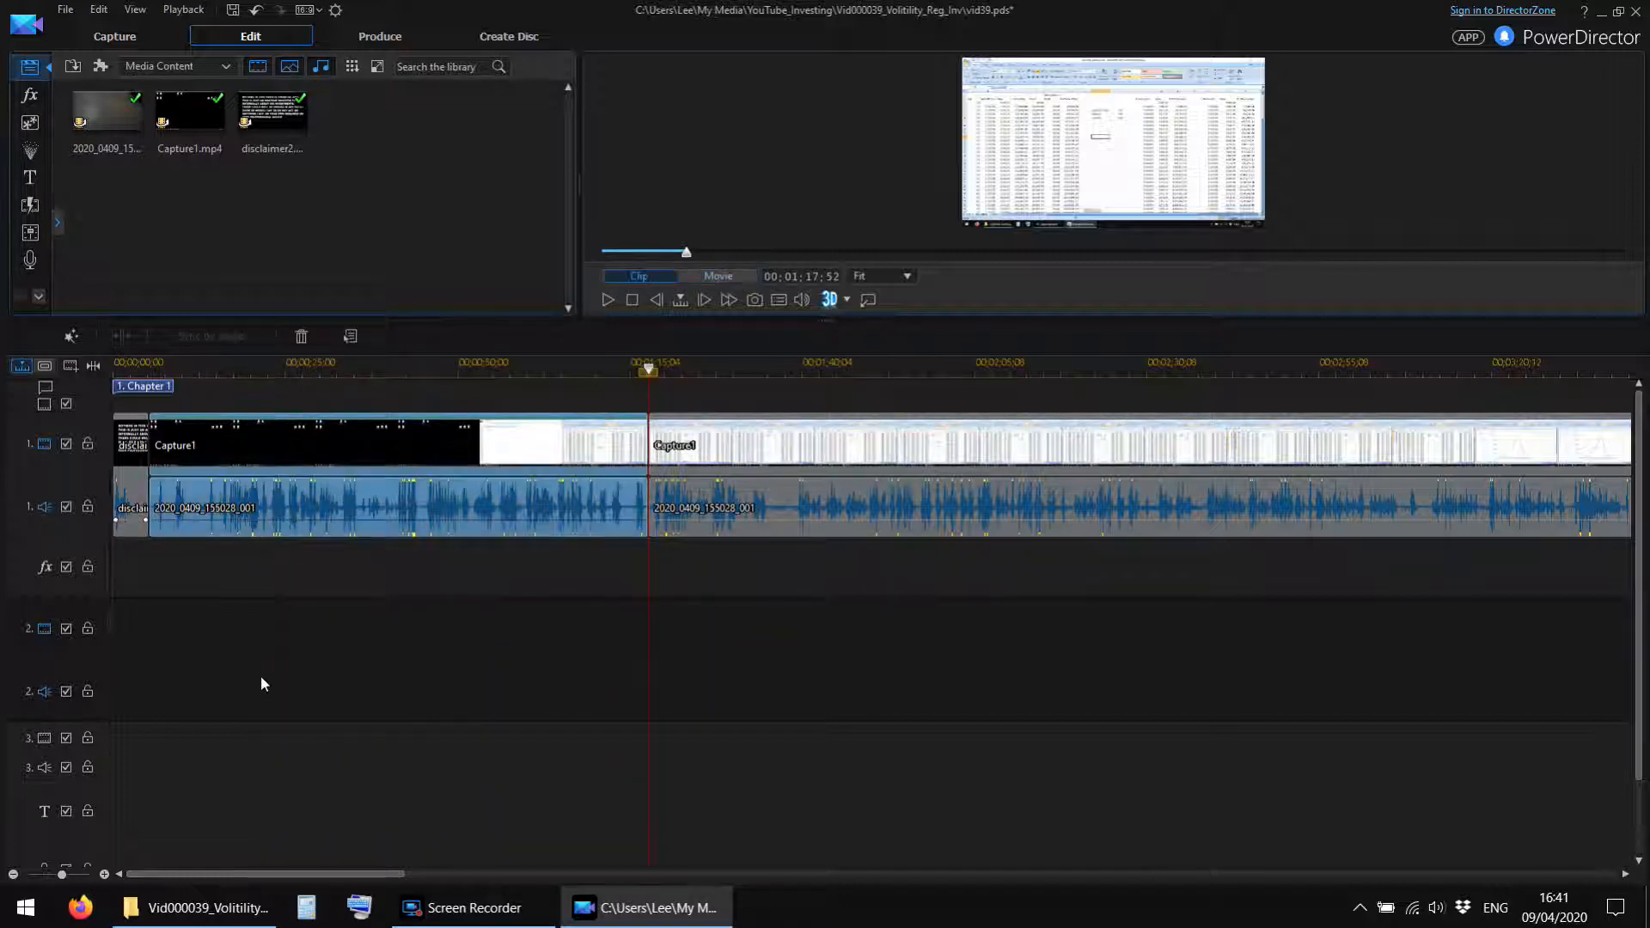
{"action": "key", "text": "Delete"}
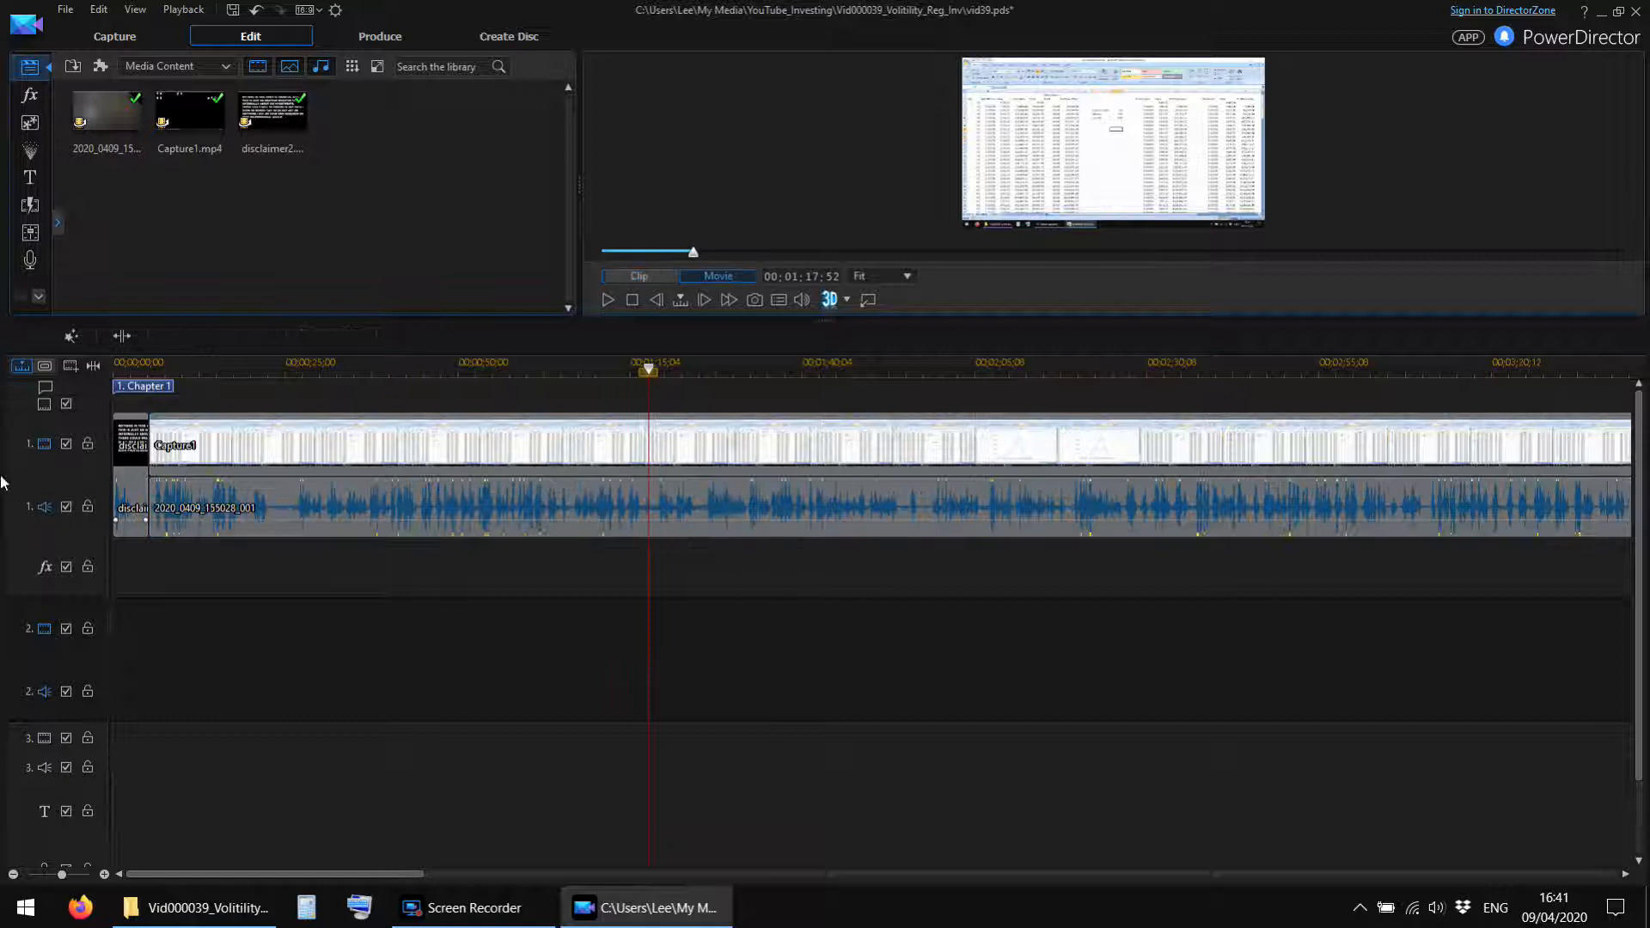
Play from the disclaimer through the start of the trimmed Capture1 footage to check the new opening.
{"action": "left_click_drag", "start_coordinate": [242, 591], "coordinate": [212, 413]}
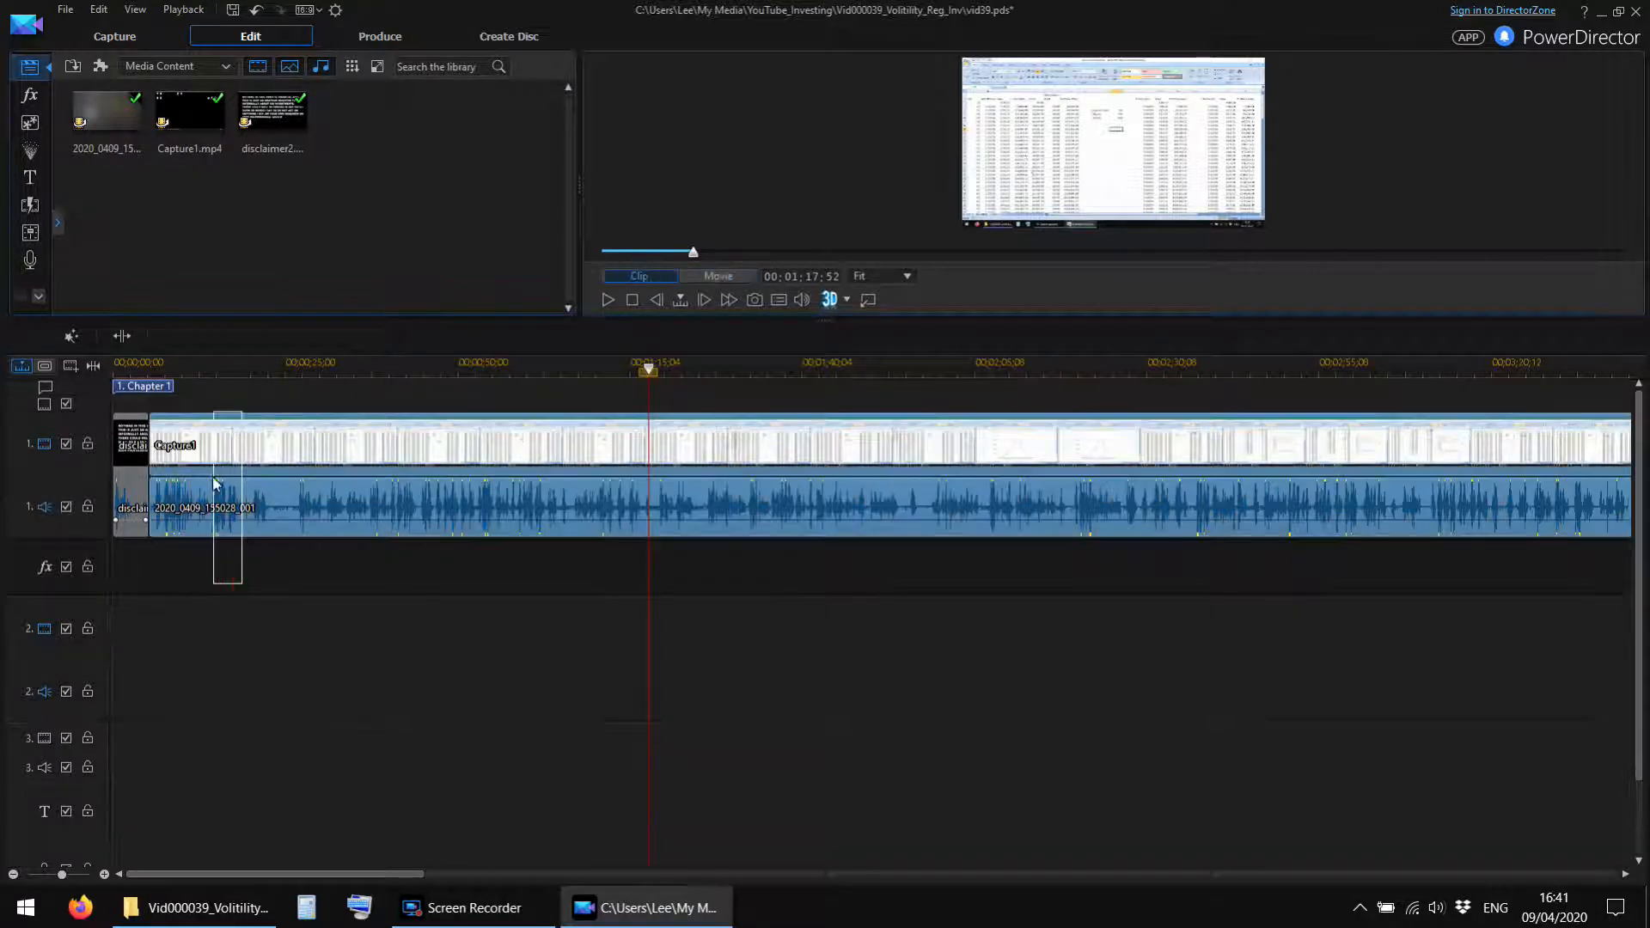
{"action": "left_click", "coordinate": [140, 368]}
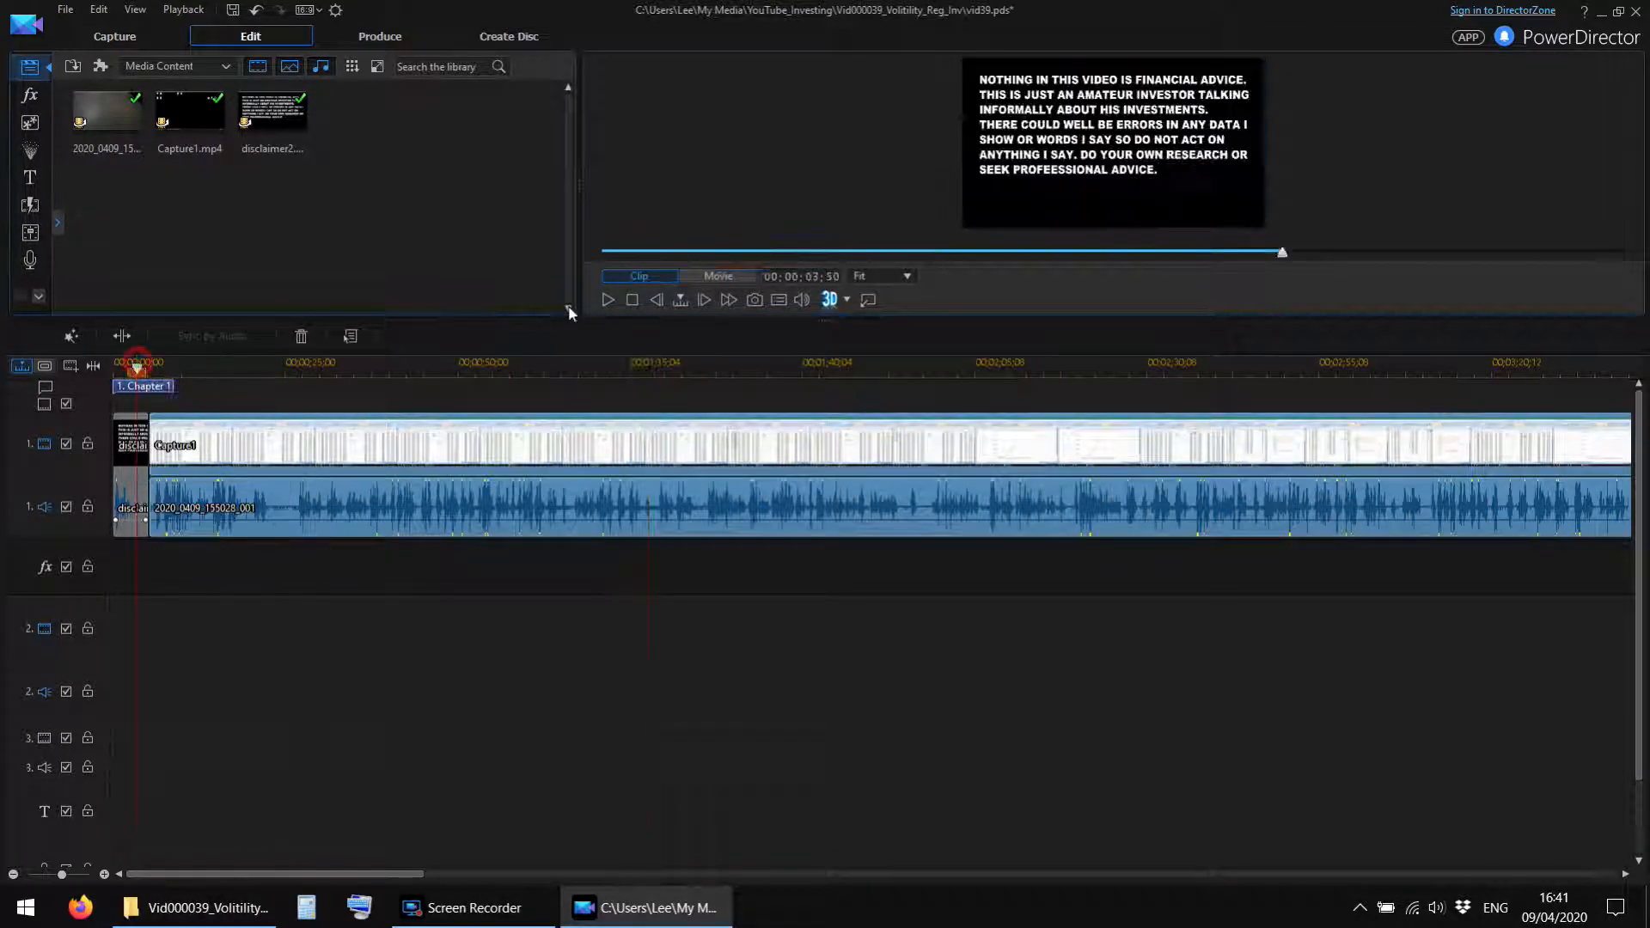
{"action": "left_click", "coordinate": [606, 301]}
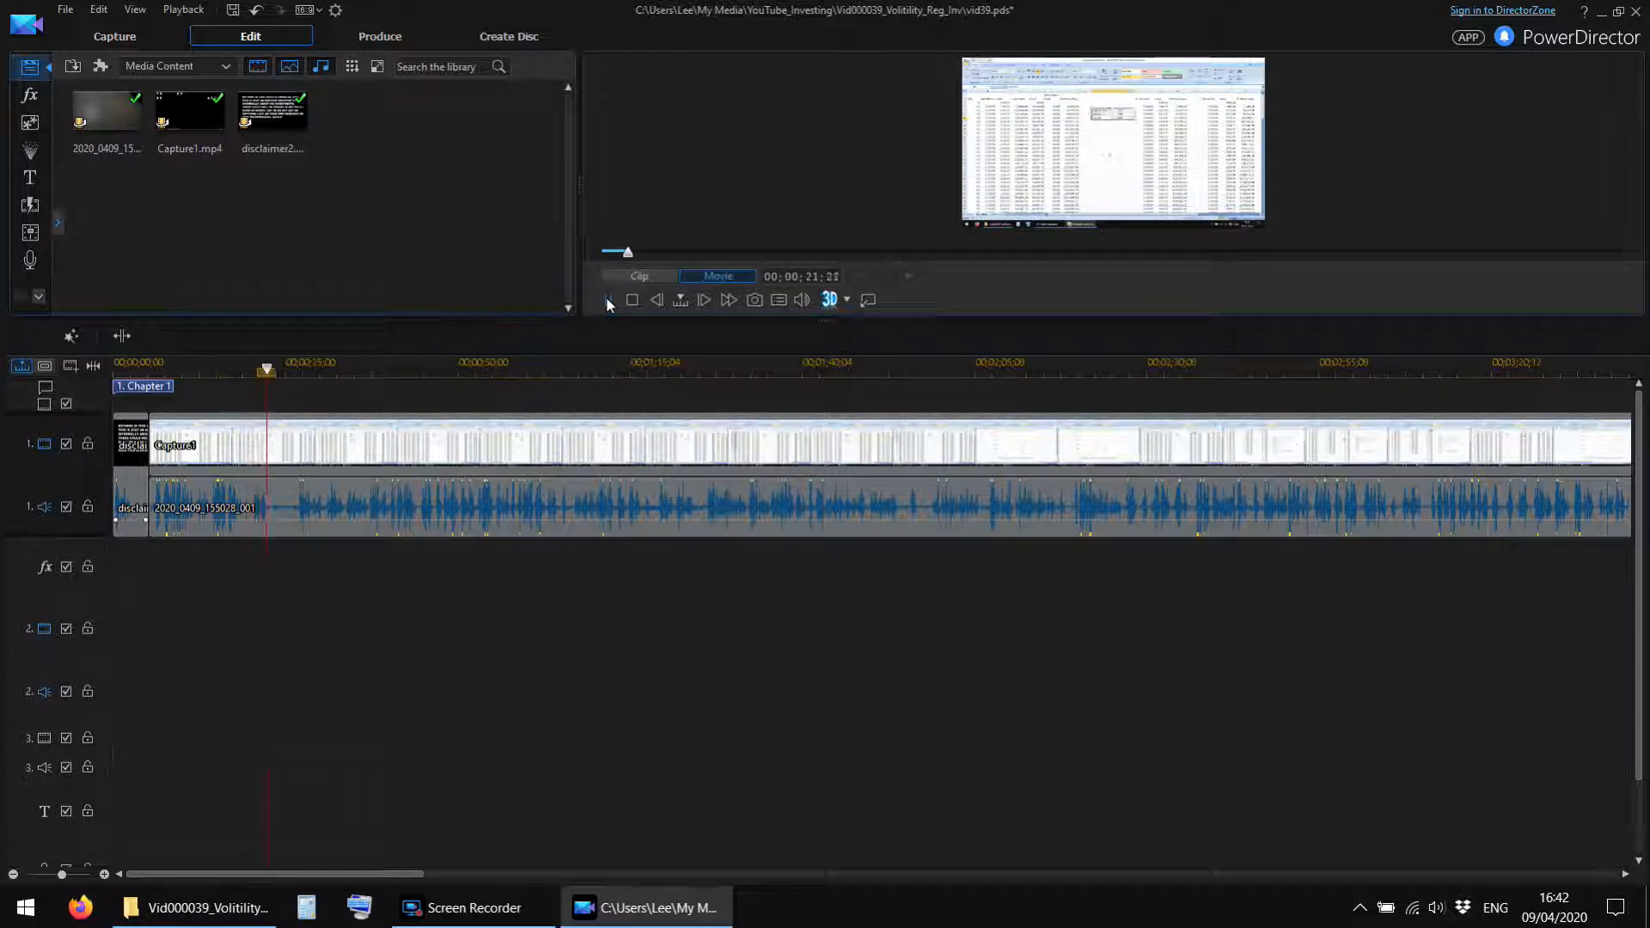
Cut out the Capture1 video and camera audio between 00;00;18;34 and 00;00;26;32, closing the gap.
{"action": "left_click", "coordinate": [220, 375]}
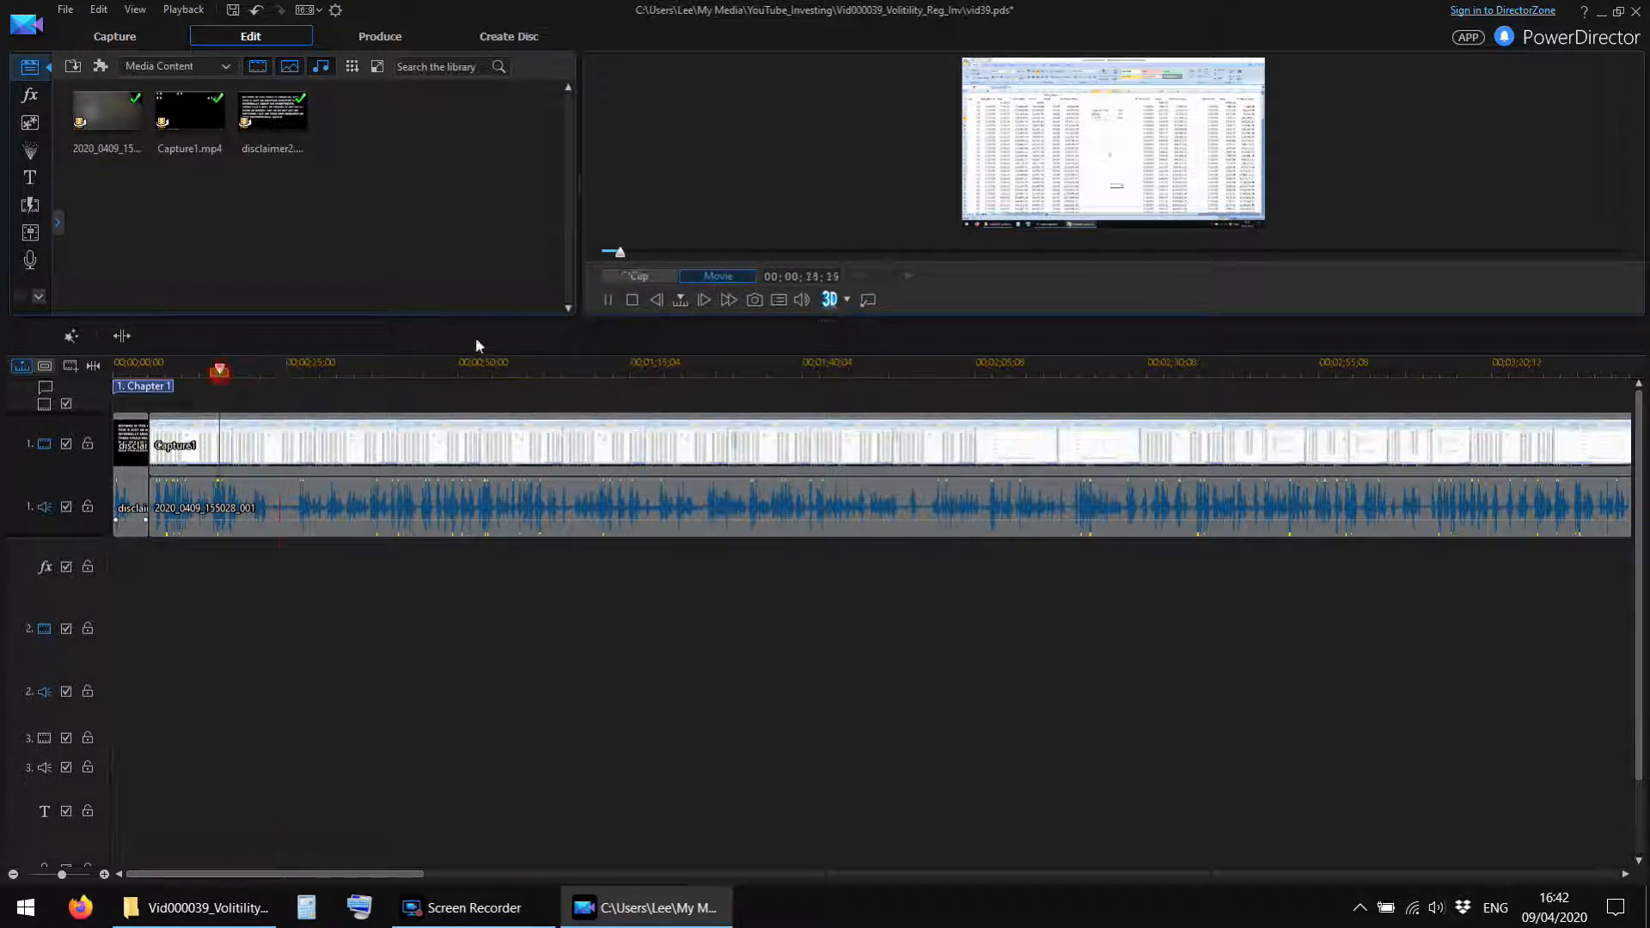
{"action": "left_click", "coordinate": [607, 300]}
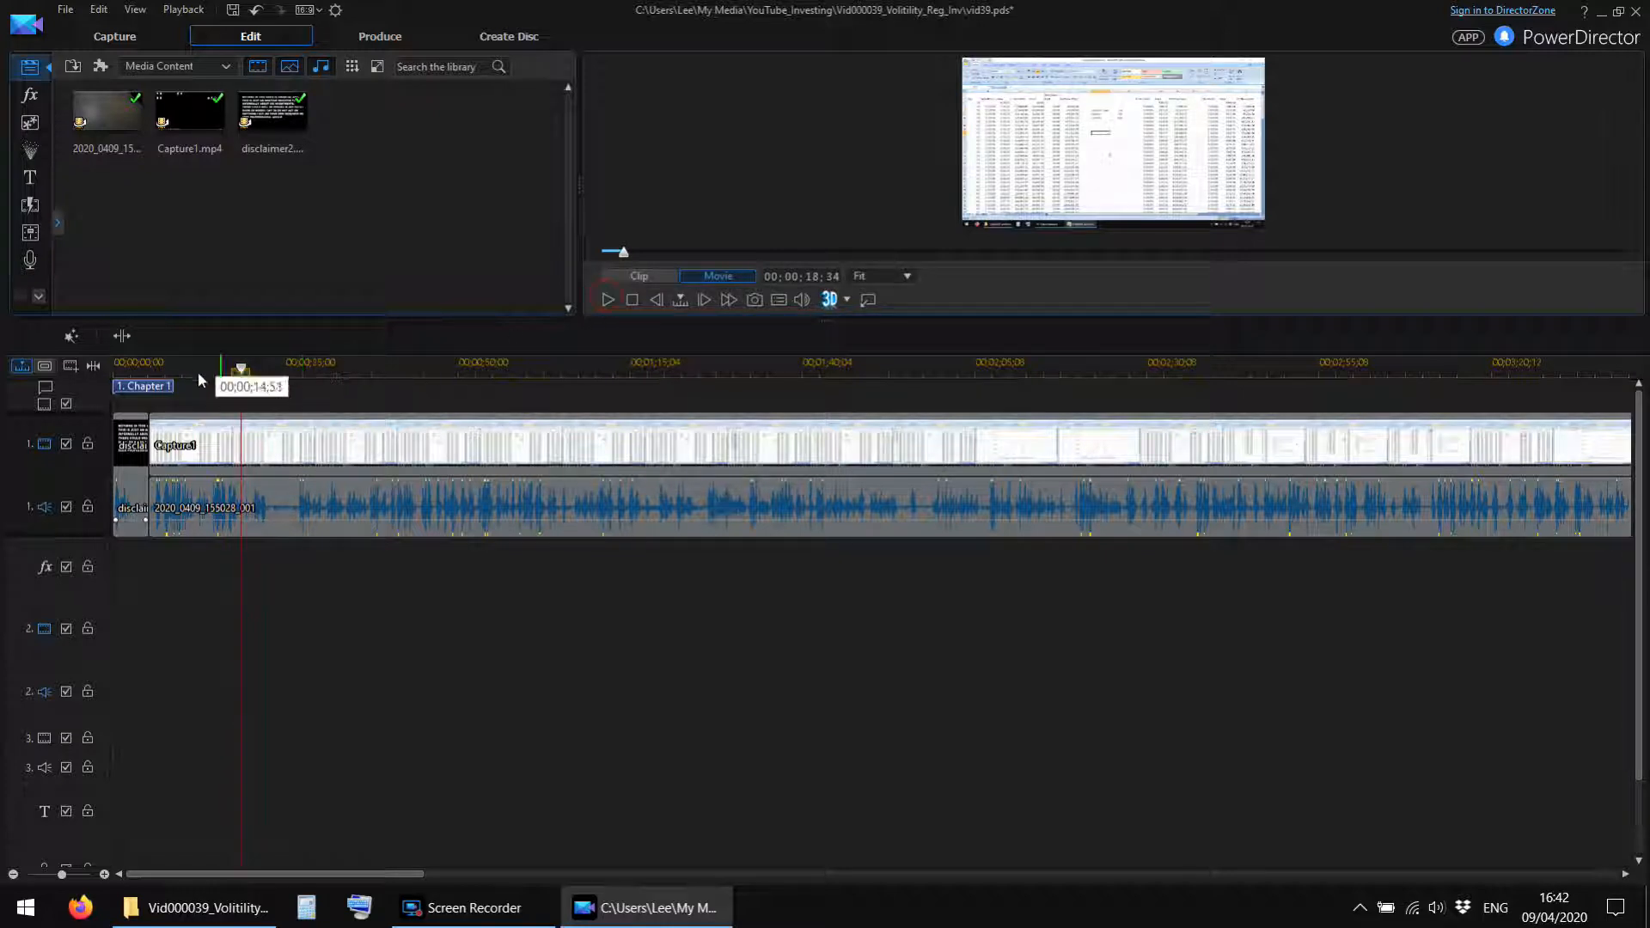
{"action": "left_click", "coordinate": [130, 337]}
{"action": "left_click", "coordinate": [607, 300]}
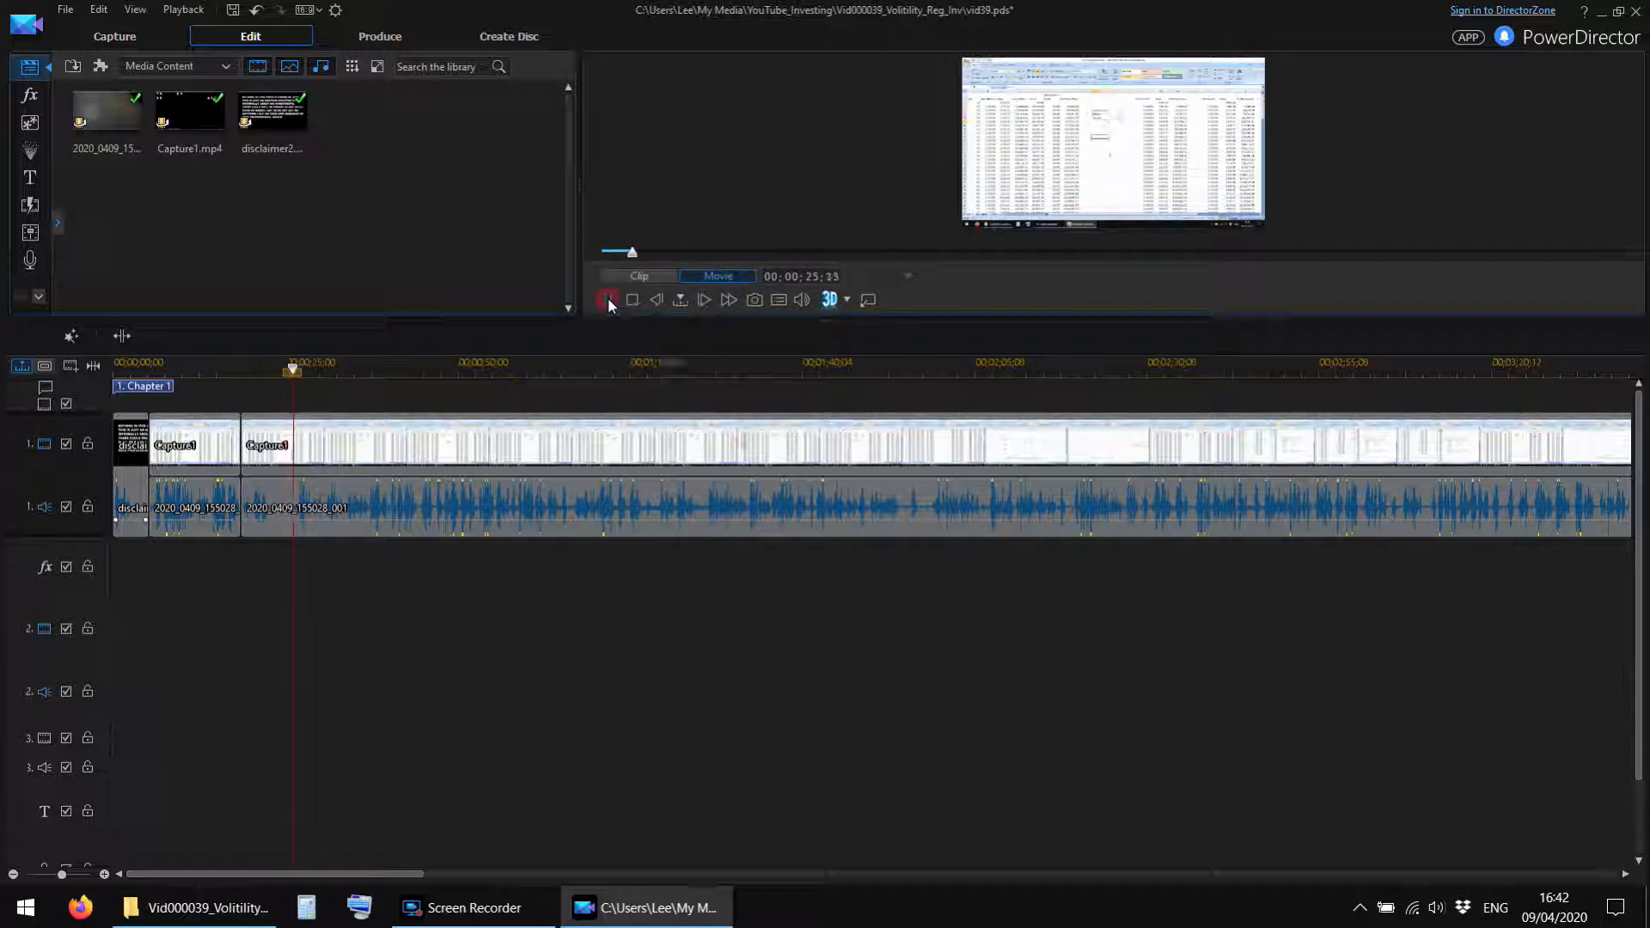
{"action": "left_click", "coordinate": [118, 335]}
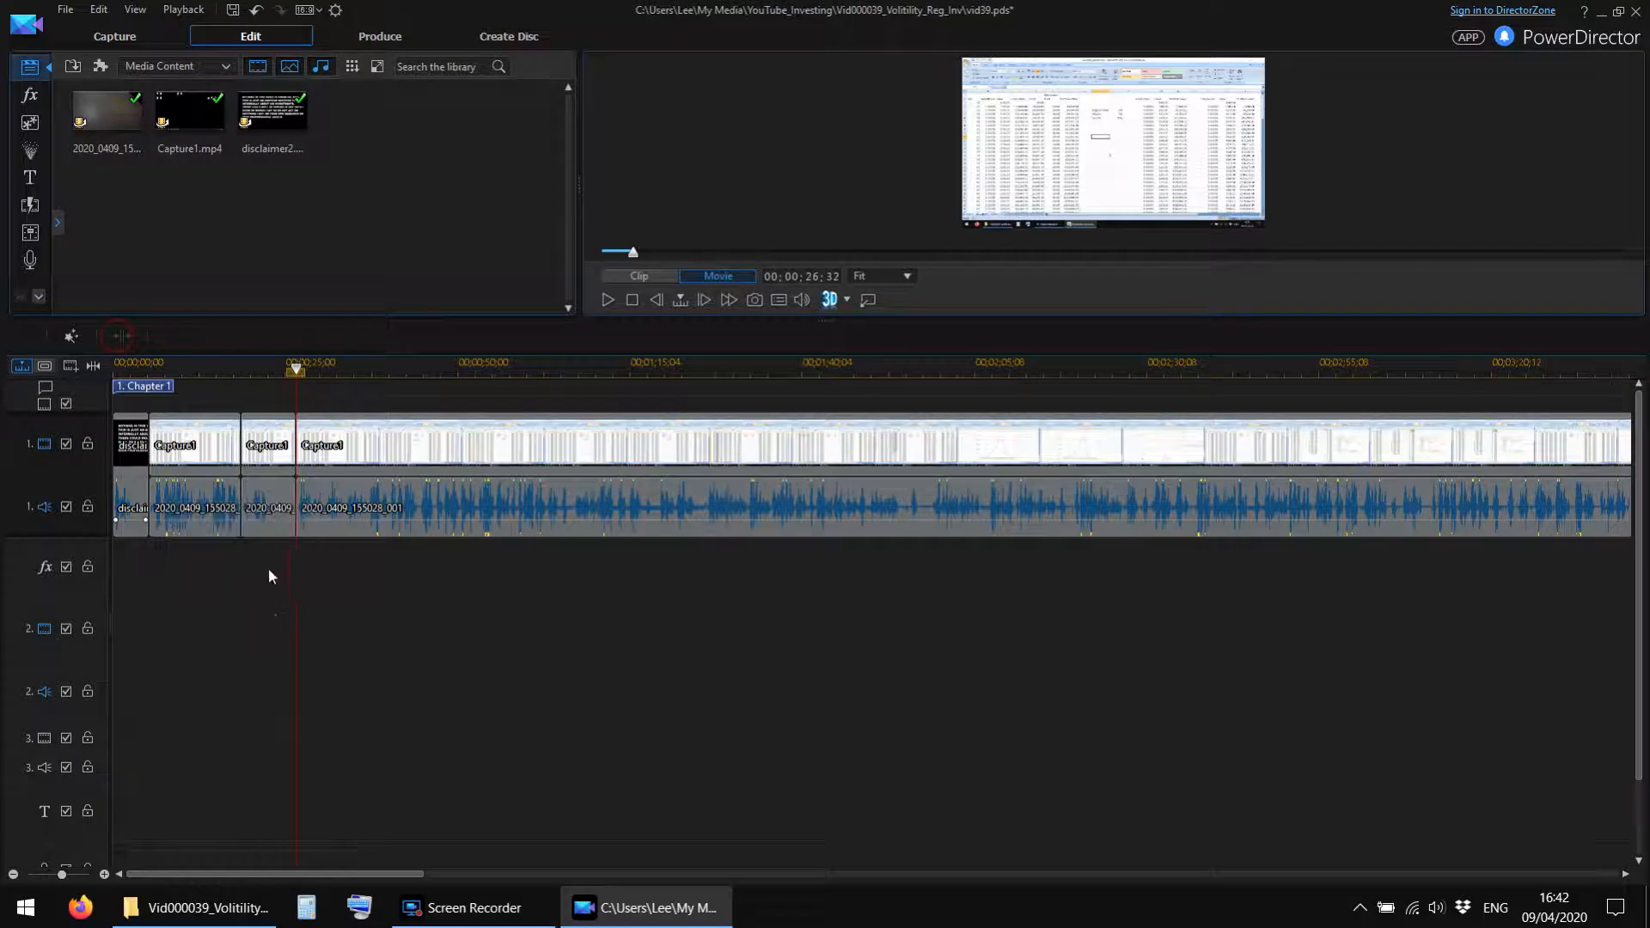
{"action": "left_click", "coordinate": [266, 488]}
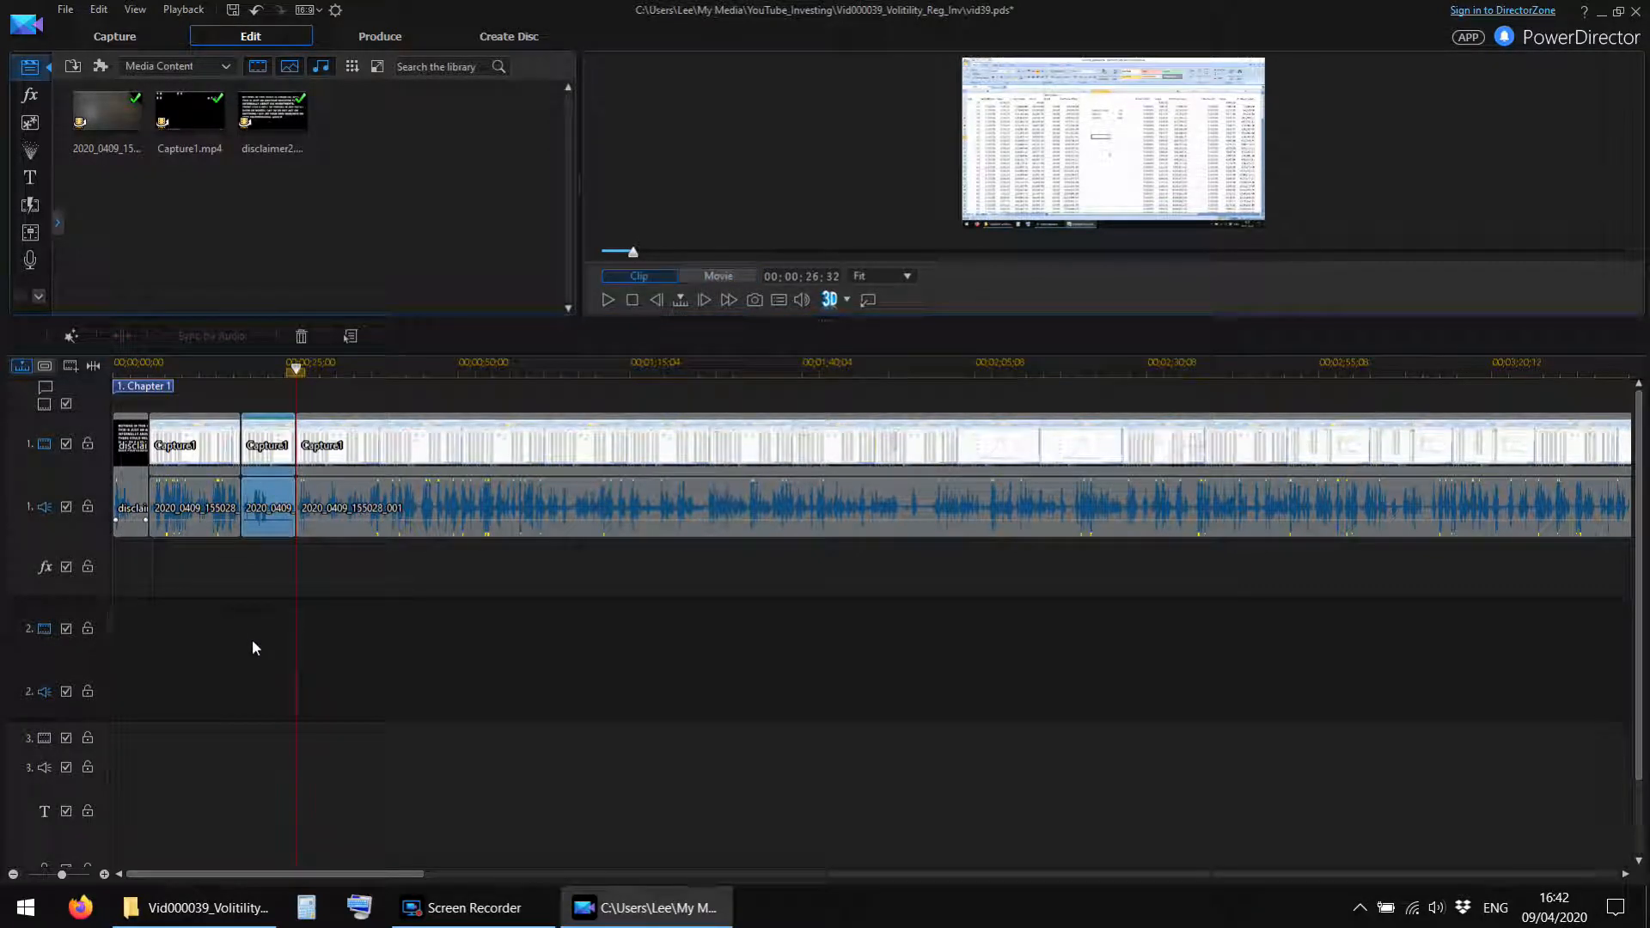
{"action": "key", "text": "Delete"}
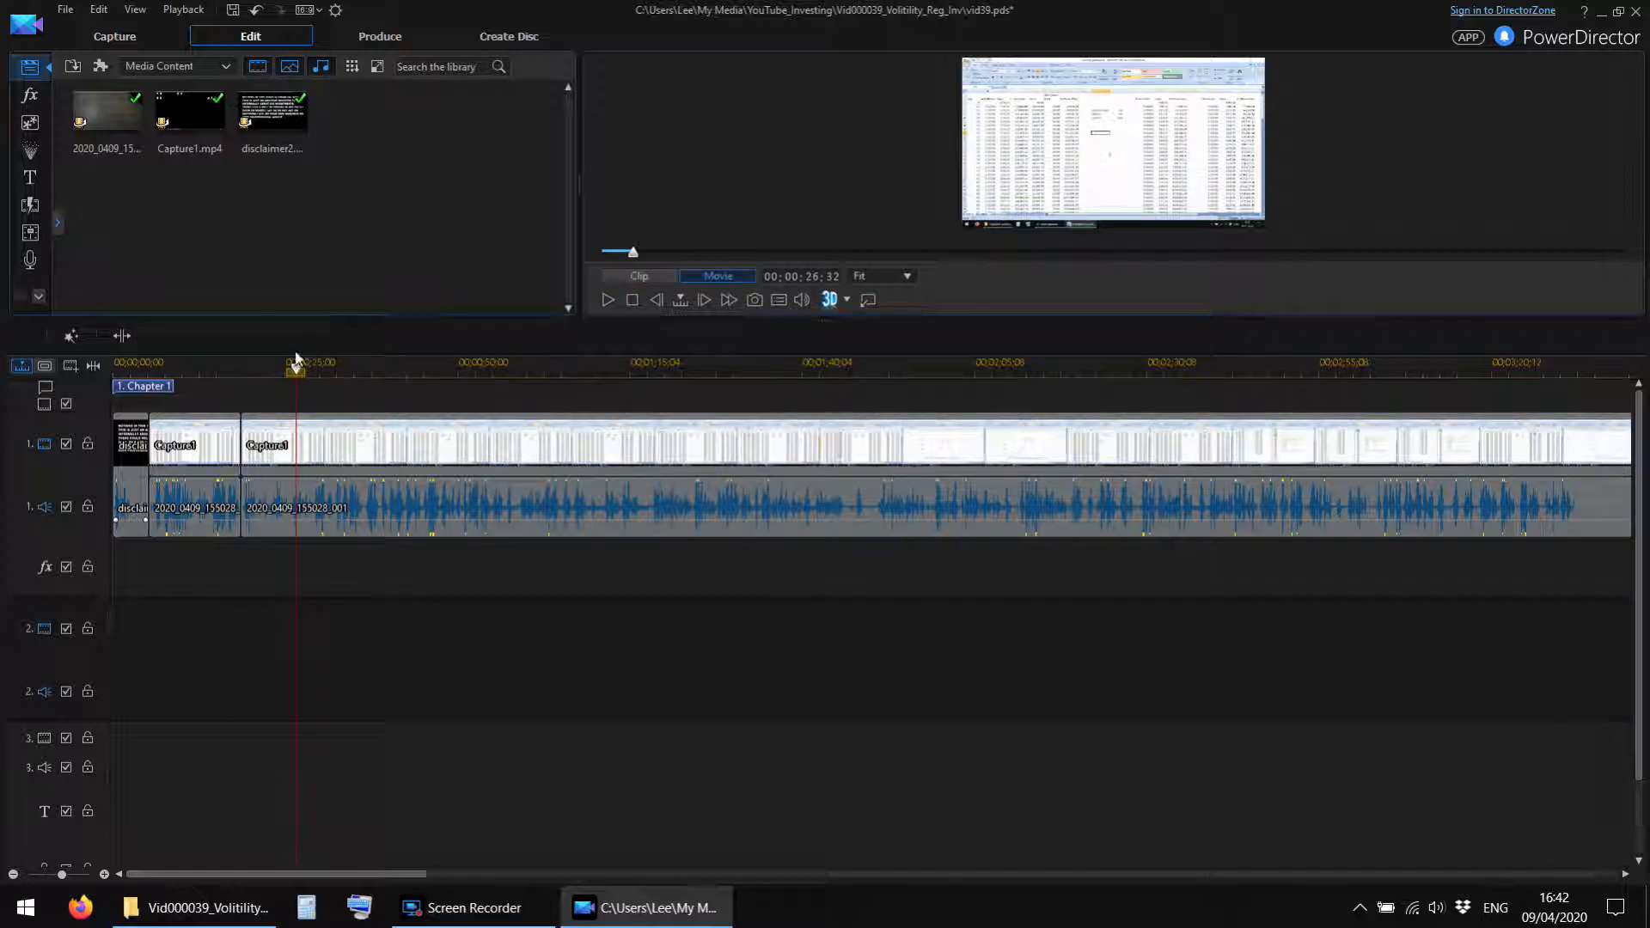
Replay the join after the removed section and split the Capture1 video and camera audio at 00;00;20;57.
{"action": "left_click", "coordinate": [215, 369]}
{"action": "left_click", "coordinate": [611, 301]}
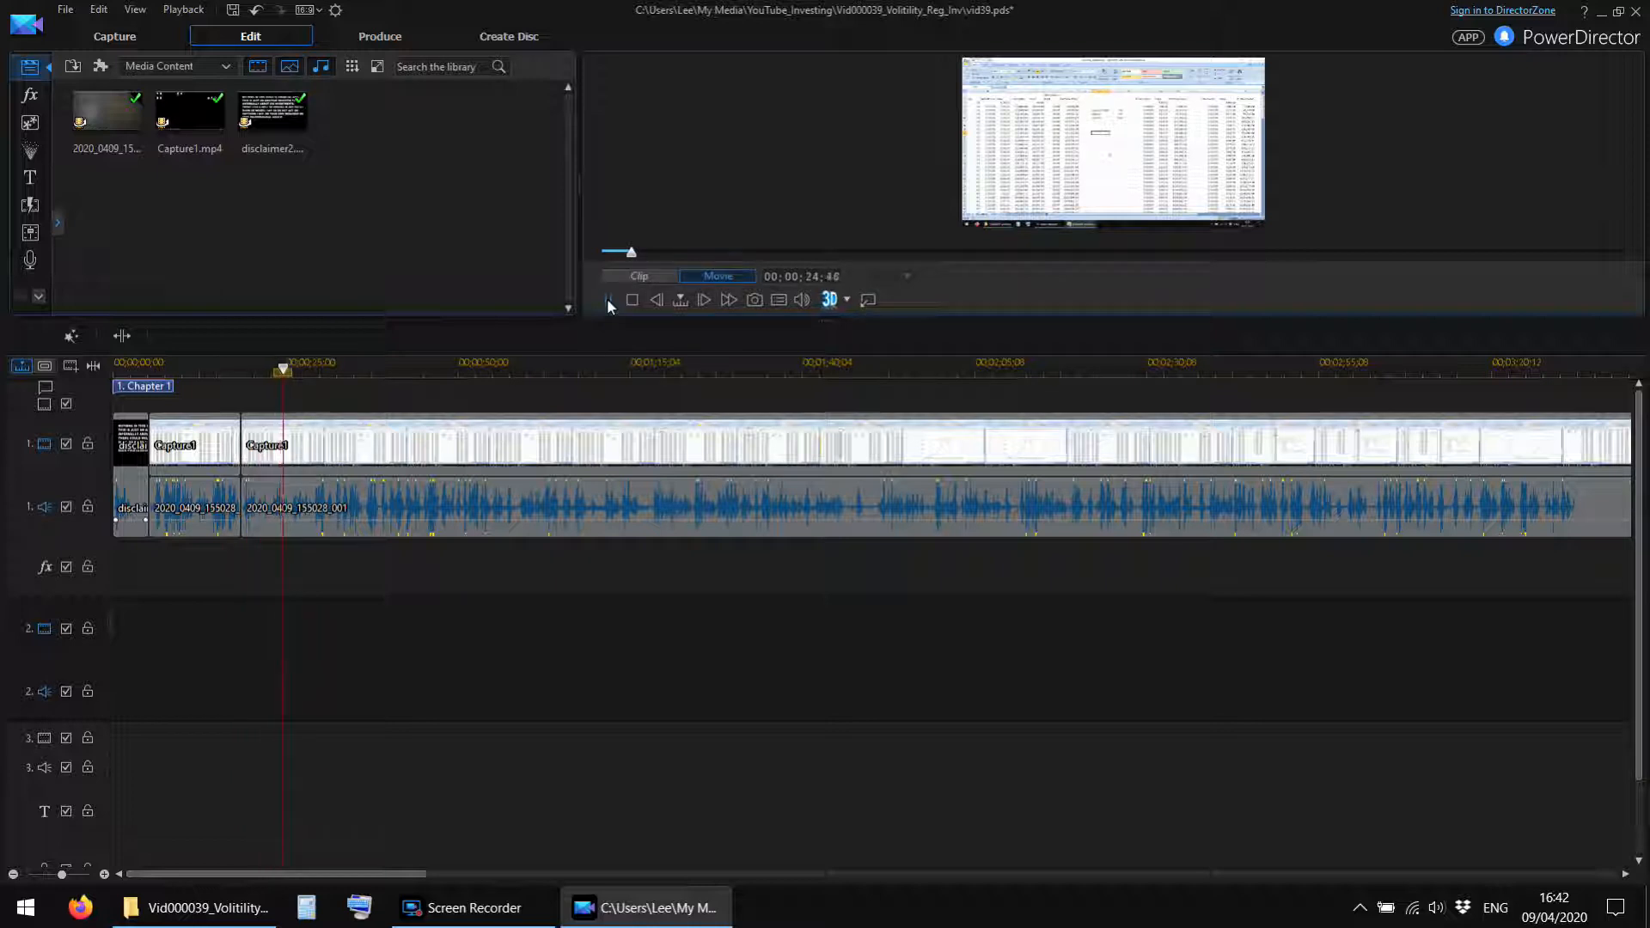
{"action": "left_click", "coordinate": [235, 372]}
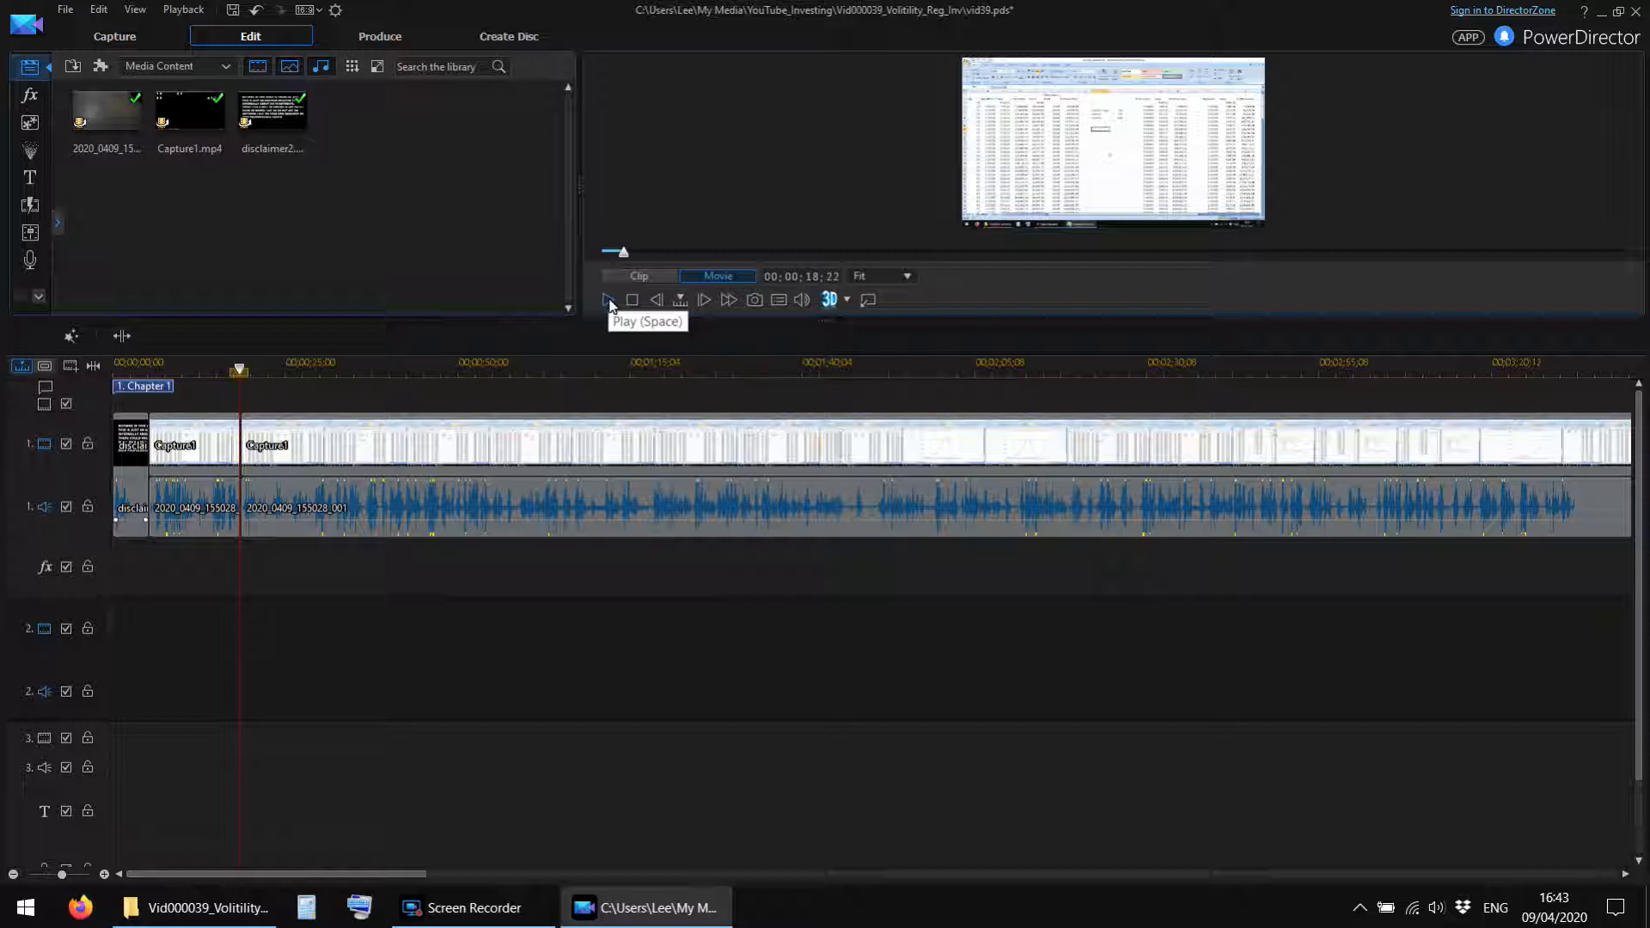
{"action": "left_click", "coordinate": [610, 302]}
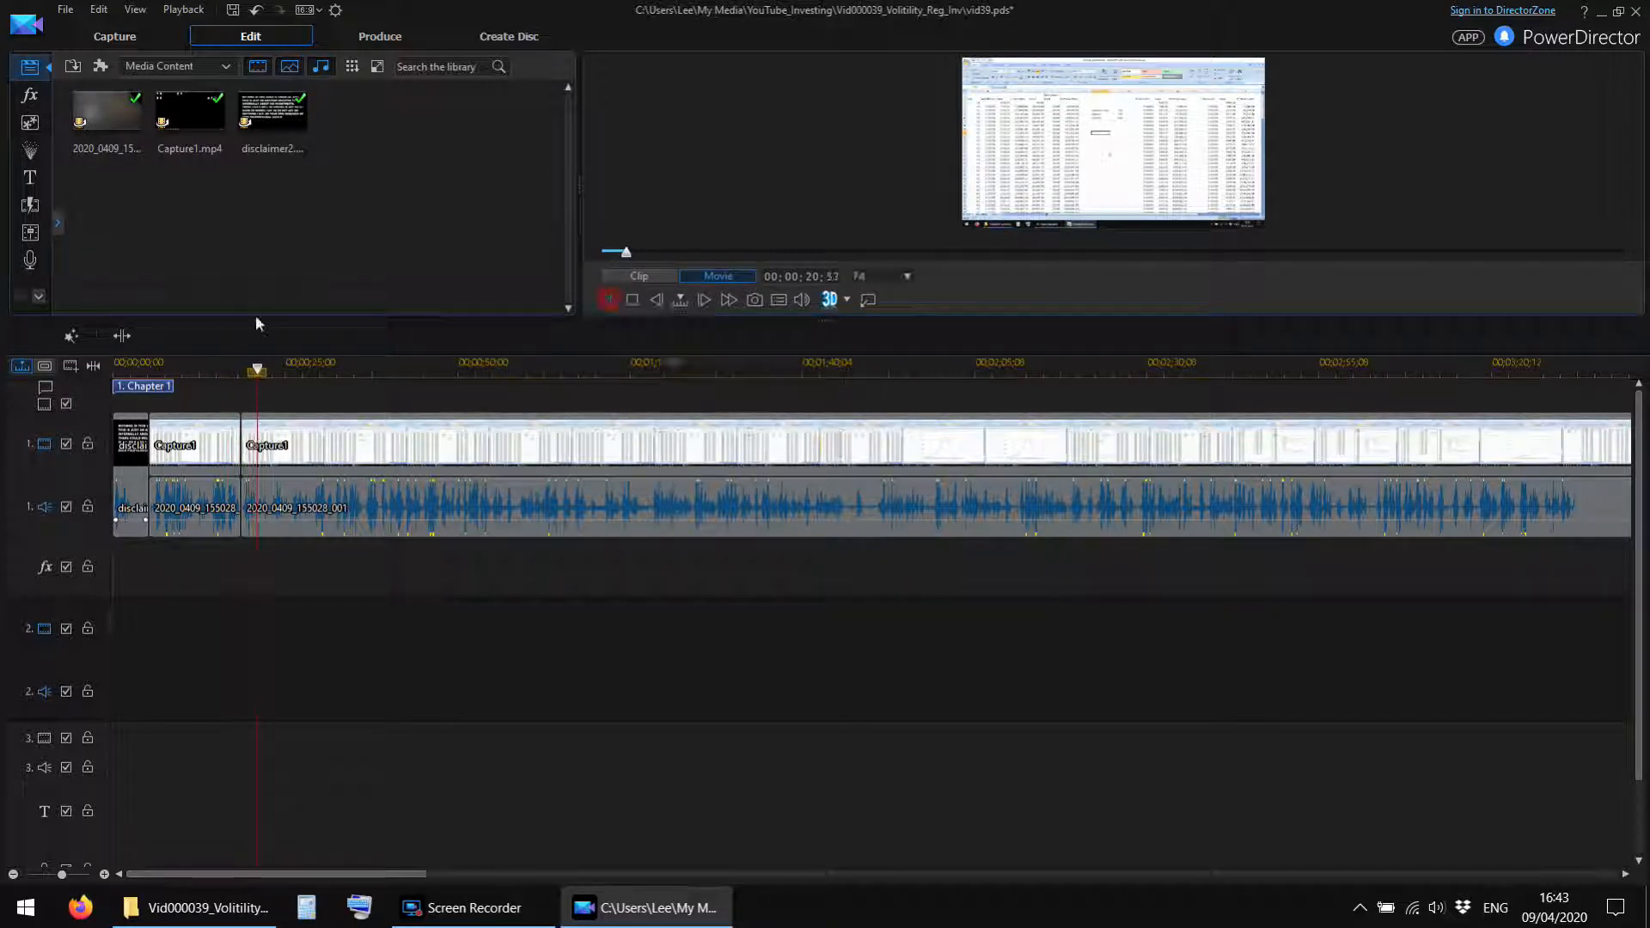
{"action": "left_click", "coordinate": [121, 336]}
Play the Capture1 footage from 00;00;20;57 and replay the stretch around 00;00;24 to find where the unwanted section ends.
{"action": "left_click", "coordinate": [607, 303]}
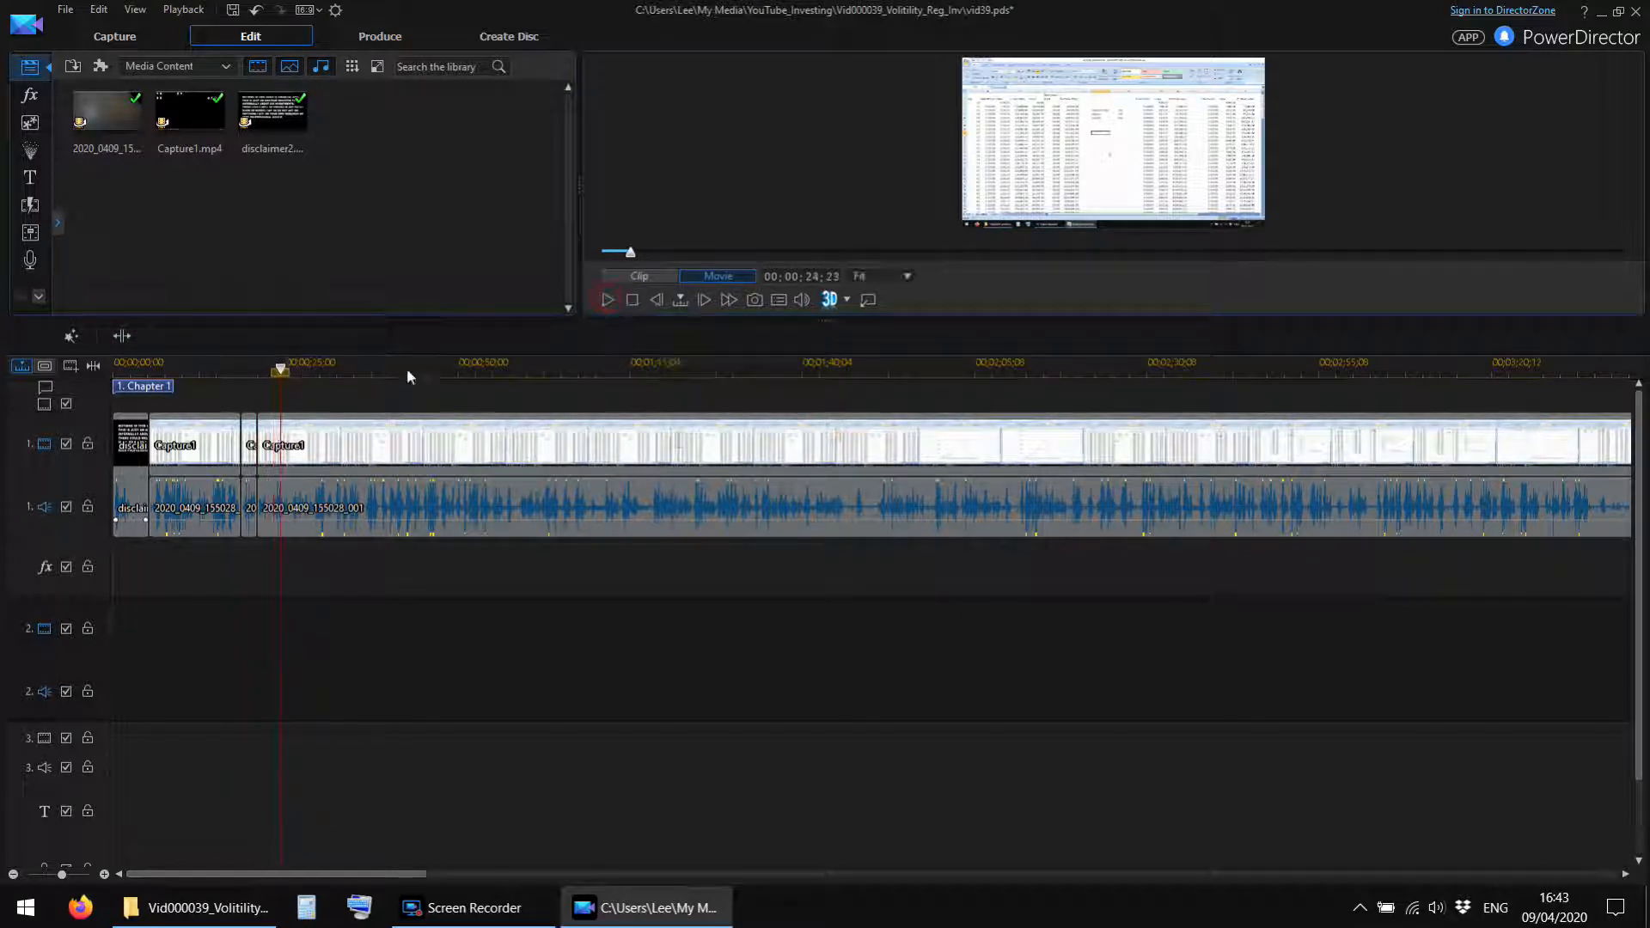
{"action": "left_click_drag", "start_coordinate": [244, 370], "coordinate": [1199, 364]}
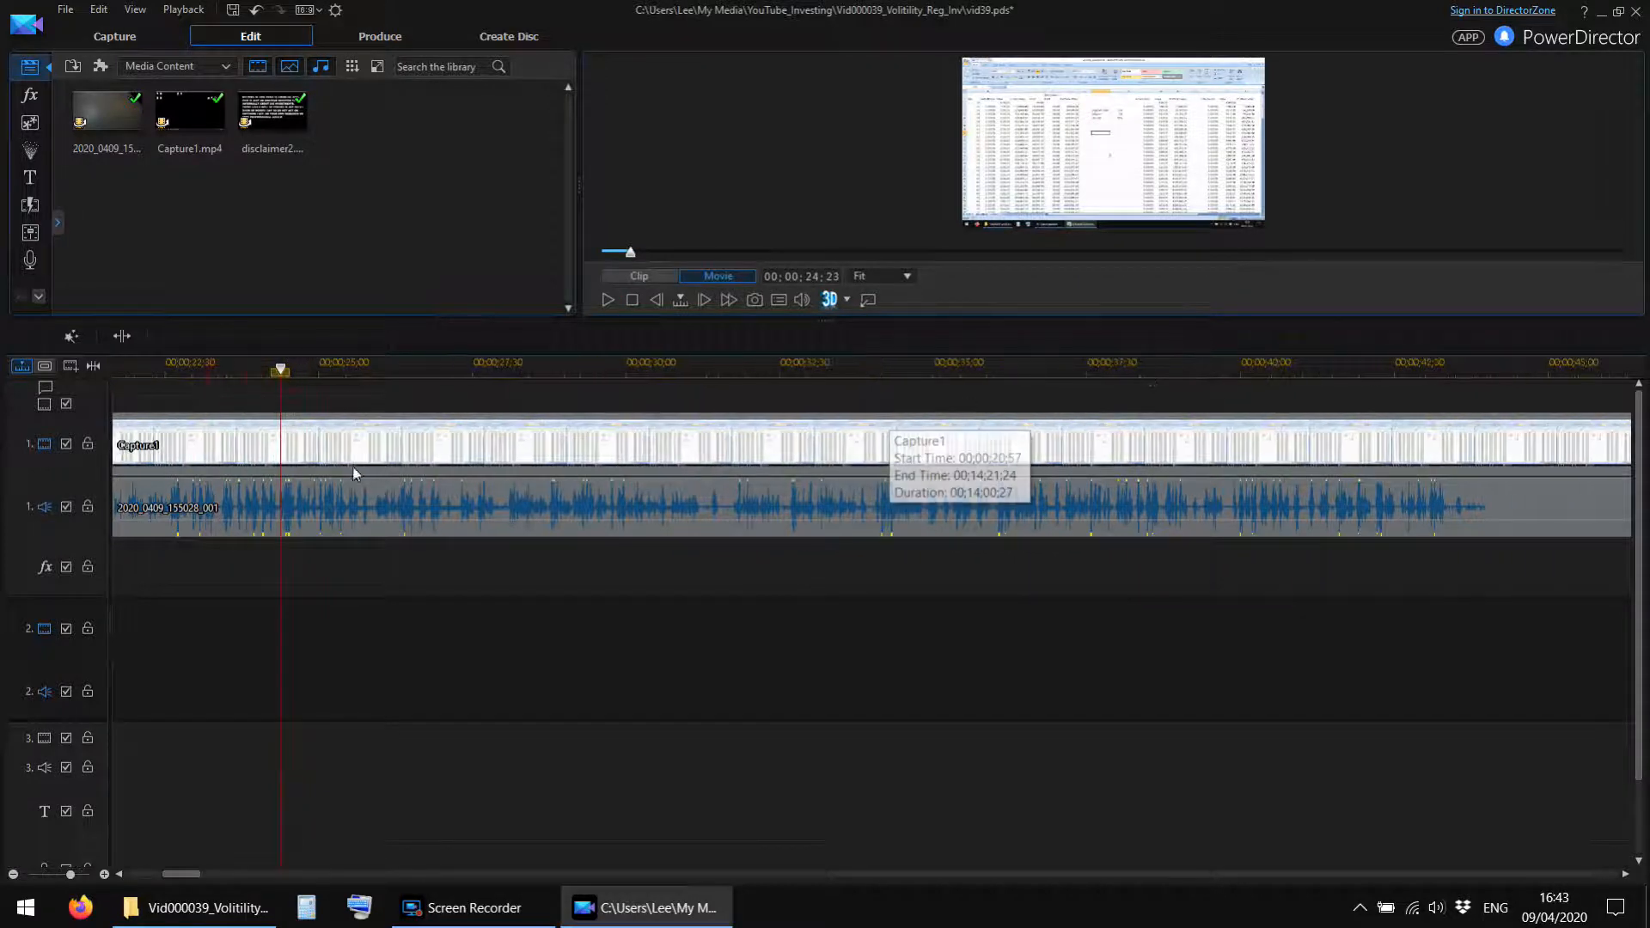
{"action": "left_click", "coordinate": [265, 370]}
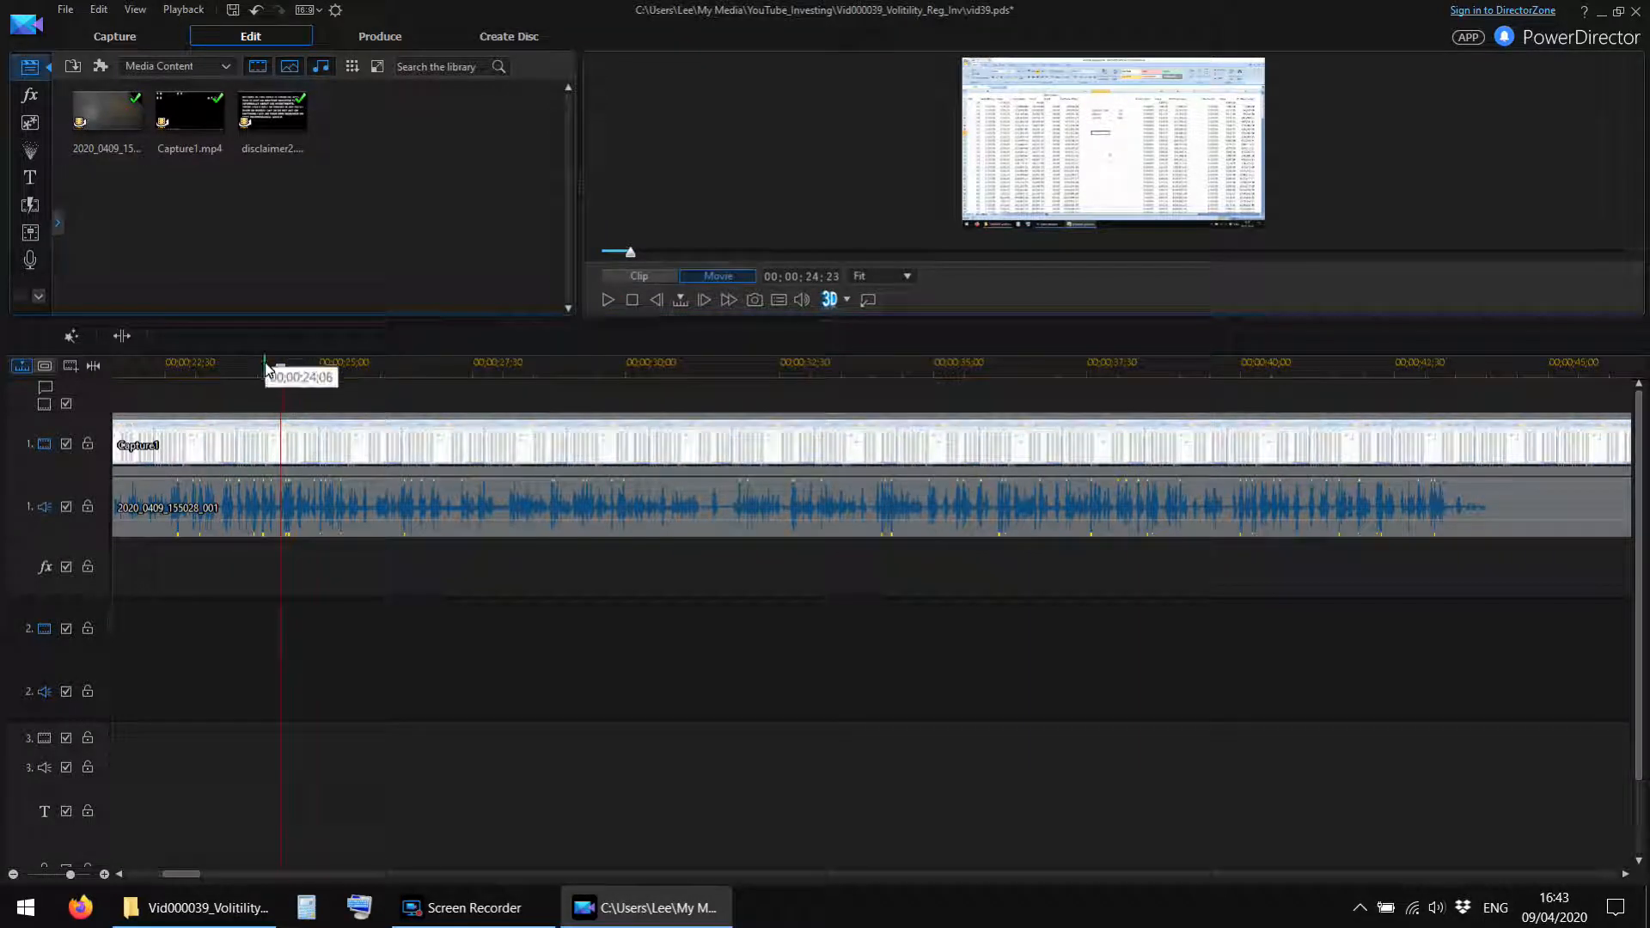
{"action": "left_click", "coordinate": [607, 301]}
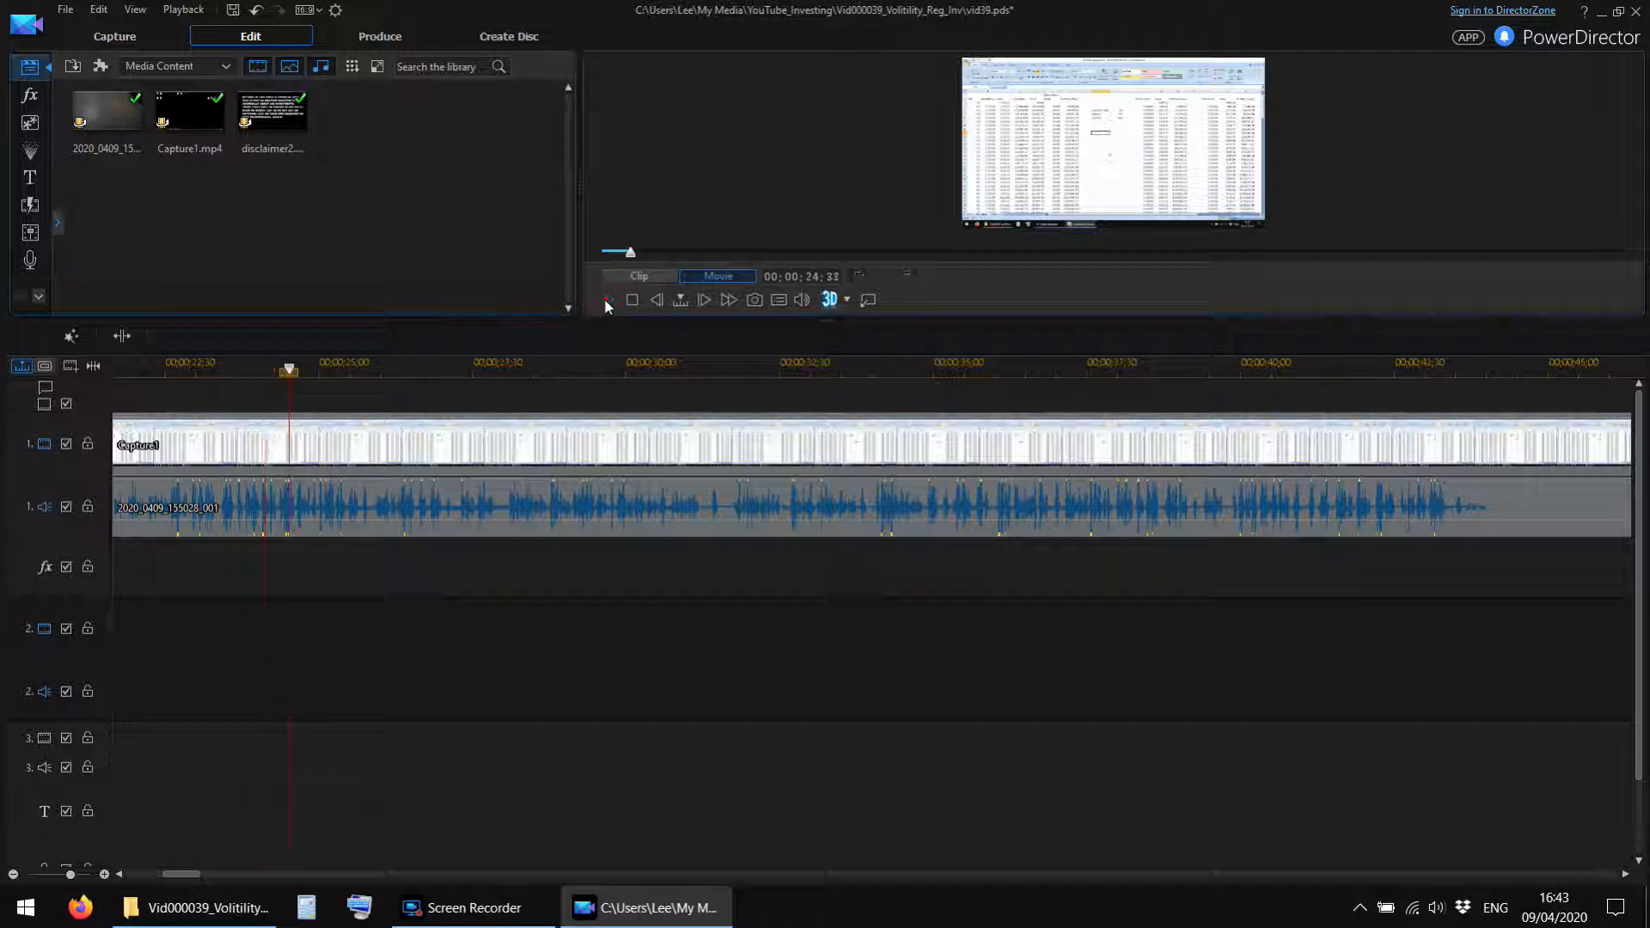
{"action": "left_click", "coordinate": [608, 301]}
{"action": "left_click", "coordinate": [216, 368]}
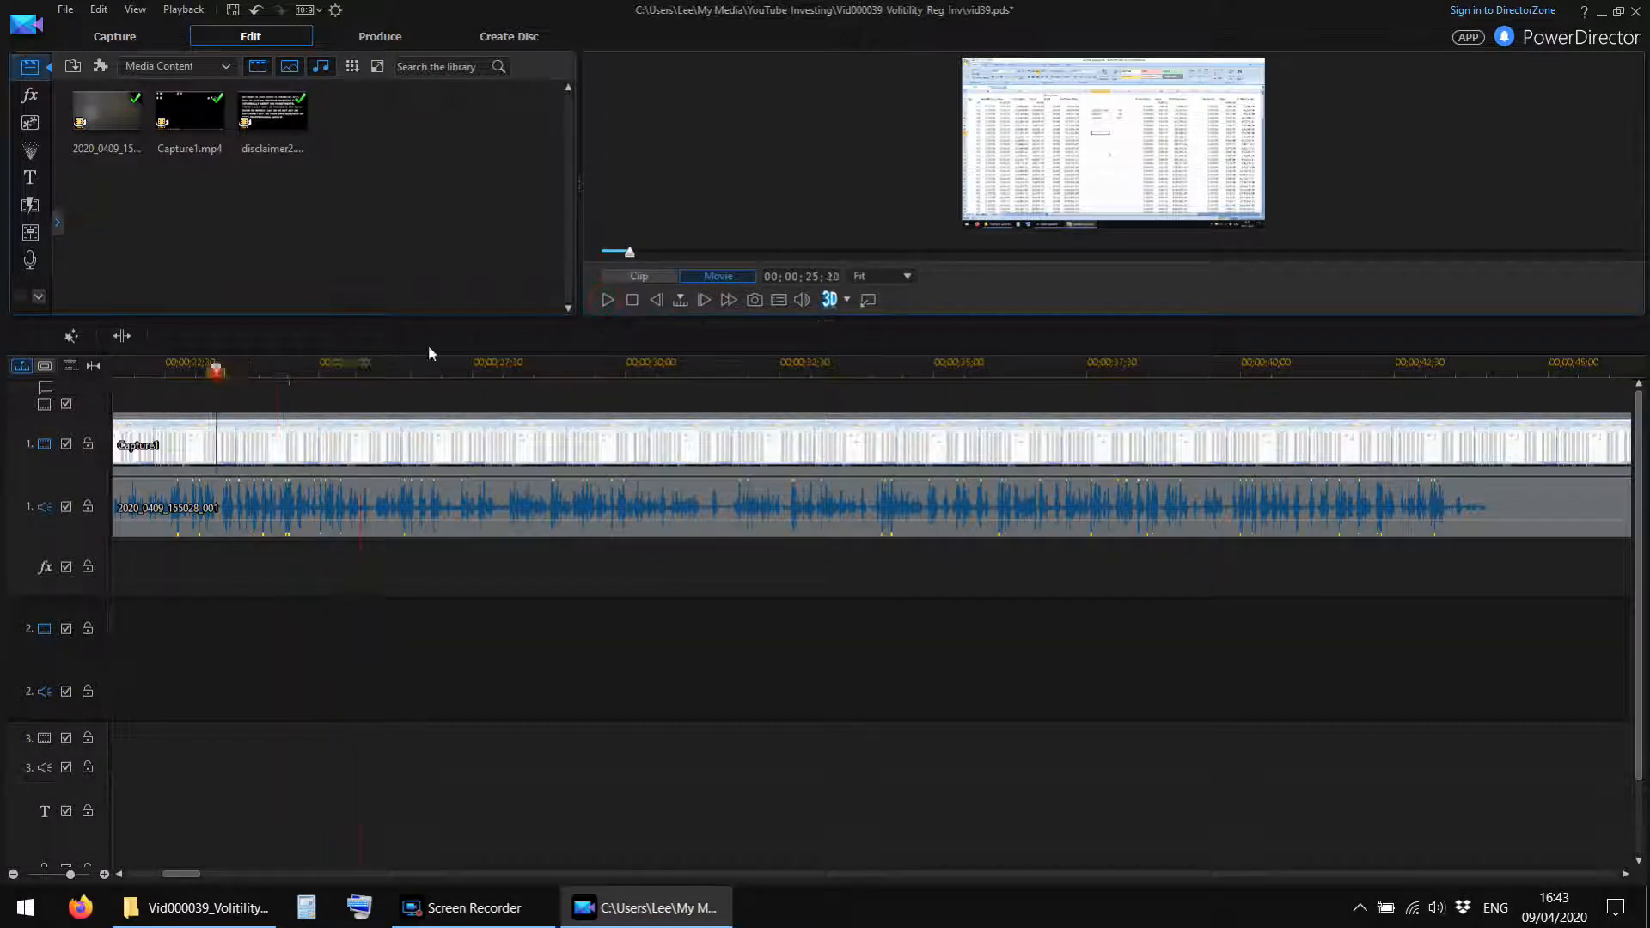
{"action": "left_click", "coordinate": [608, 300]}
{"action": "left_click", "coordinate": [608, 301]}
Pinpoint the end of the unwanted section and split the Capture1 video and camera audio at 00;00;24;01.
{"action": "left_click_drag", "start_coordinate": [282, 369], "coordinate": [267, 368]}
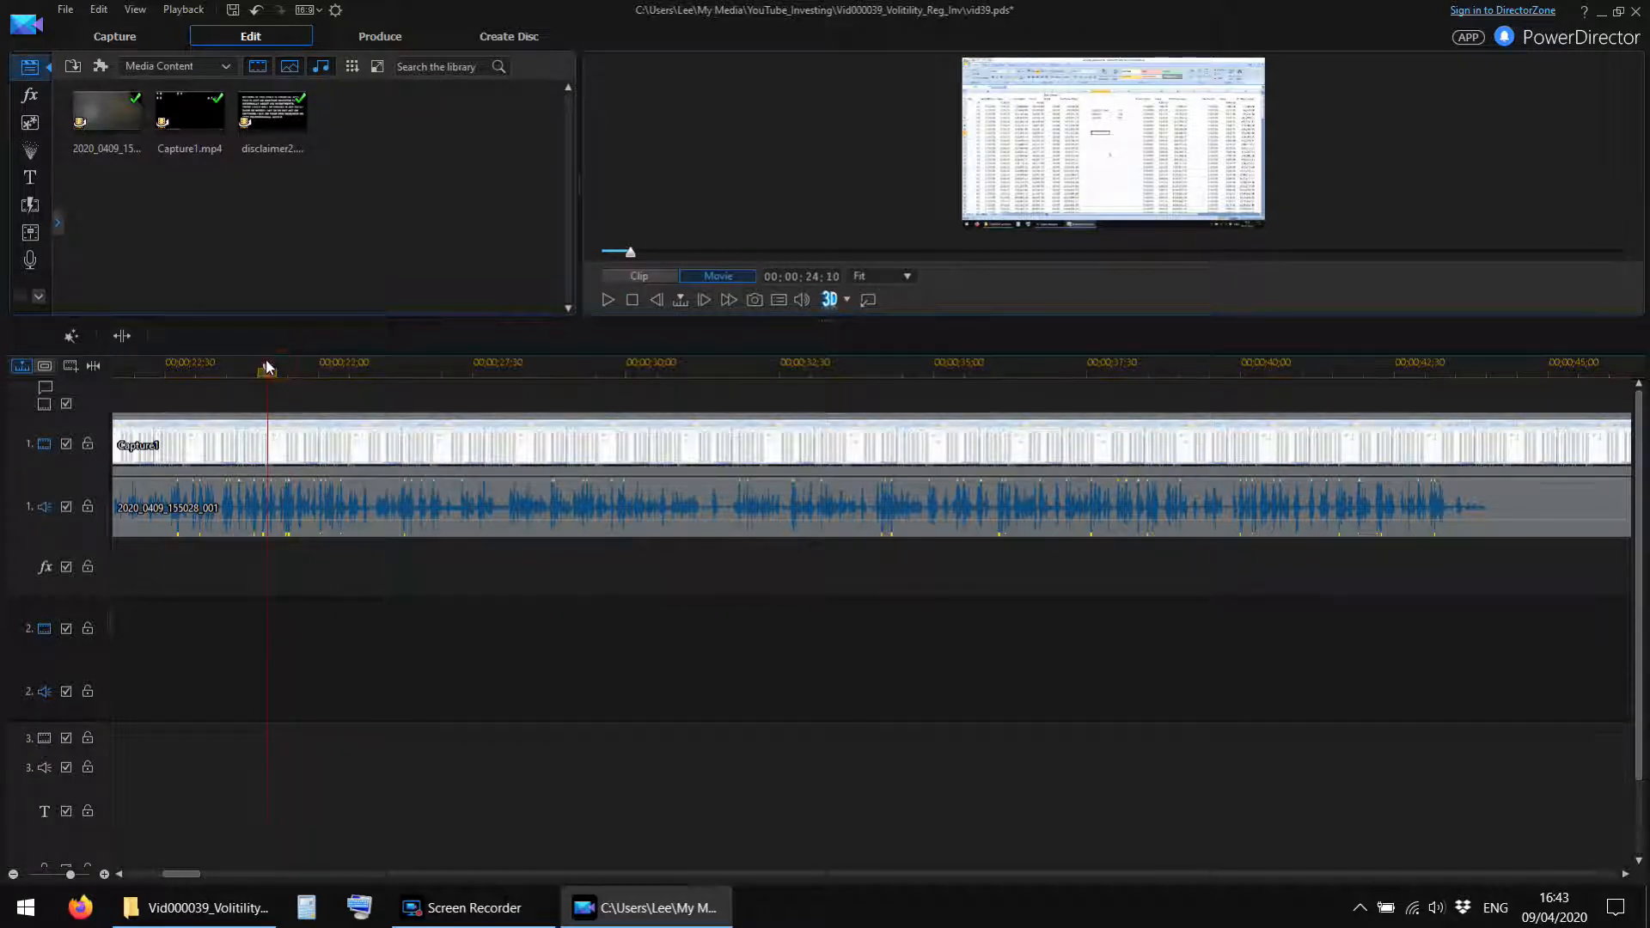
{"action": "left_click", "coordinate": [610, 303]}
{"action": "left_click_drag", "start_coordinate": [299, 370], "coordinate": [262, 376]}
{"action": "left_click", "coordinate": [607, 303]}
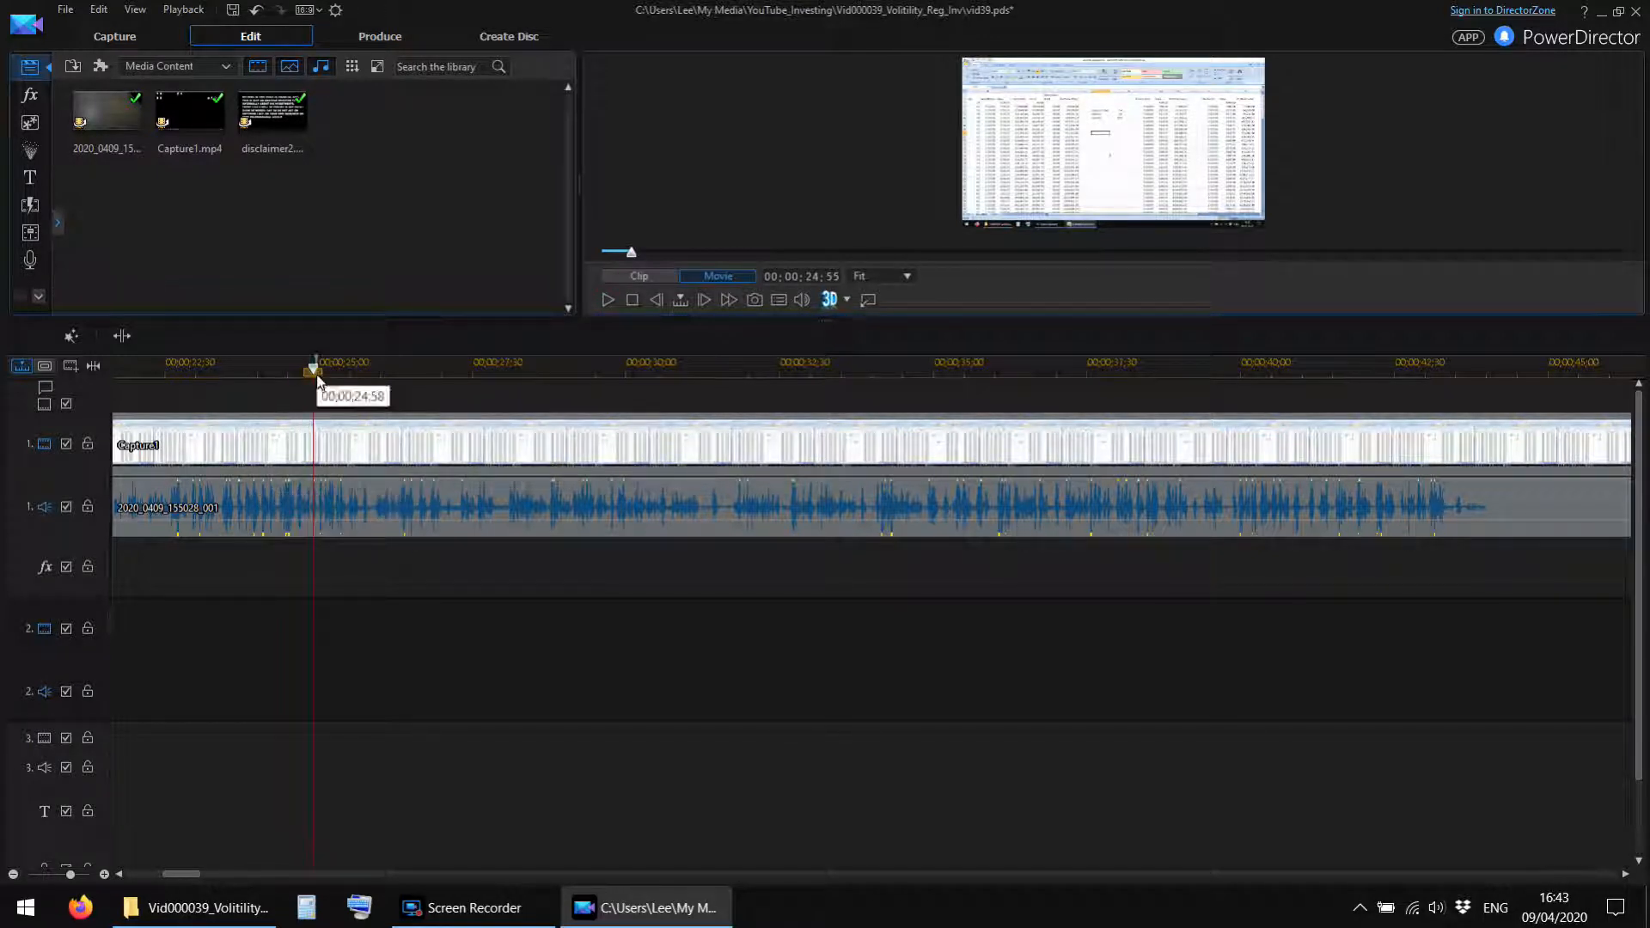
{"action": "left_click_drag", "start_coordinate": [316, 377], "coordinate": [299, 376]}
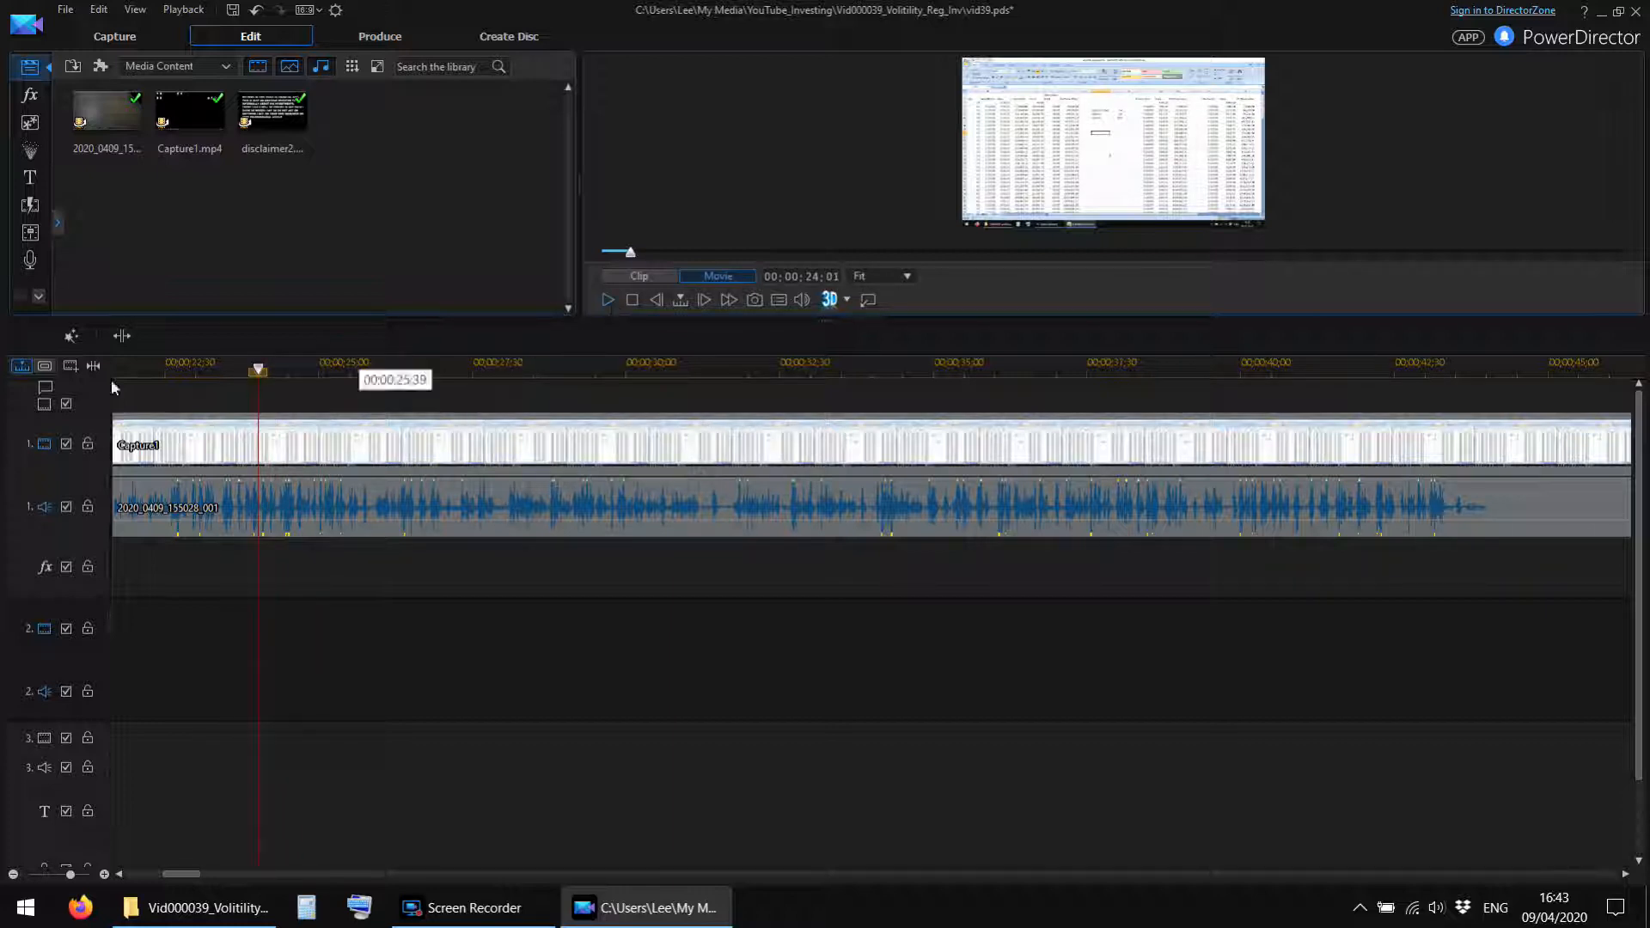
{"action": "left_click", "coordinate": [122, 336]}
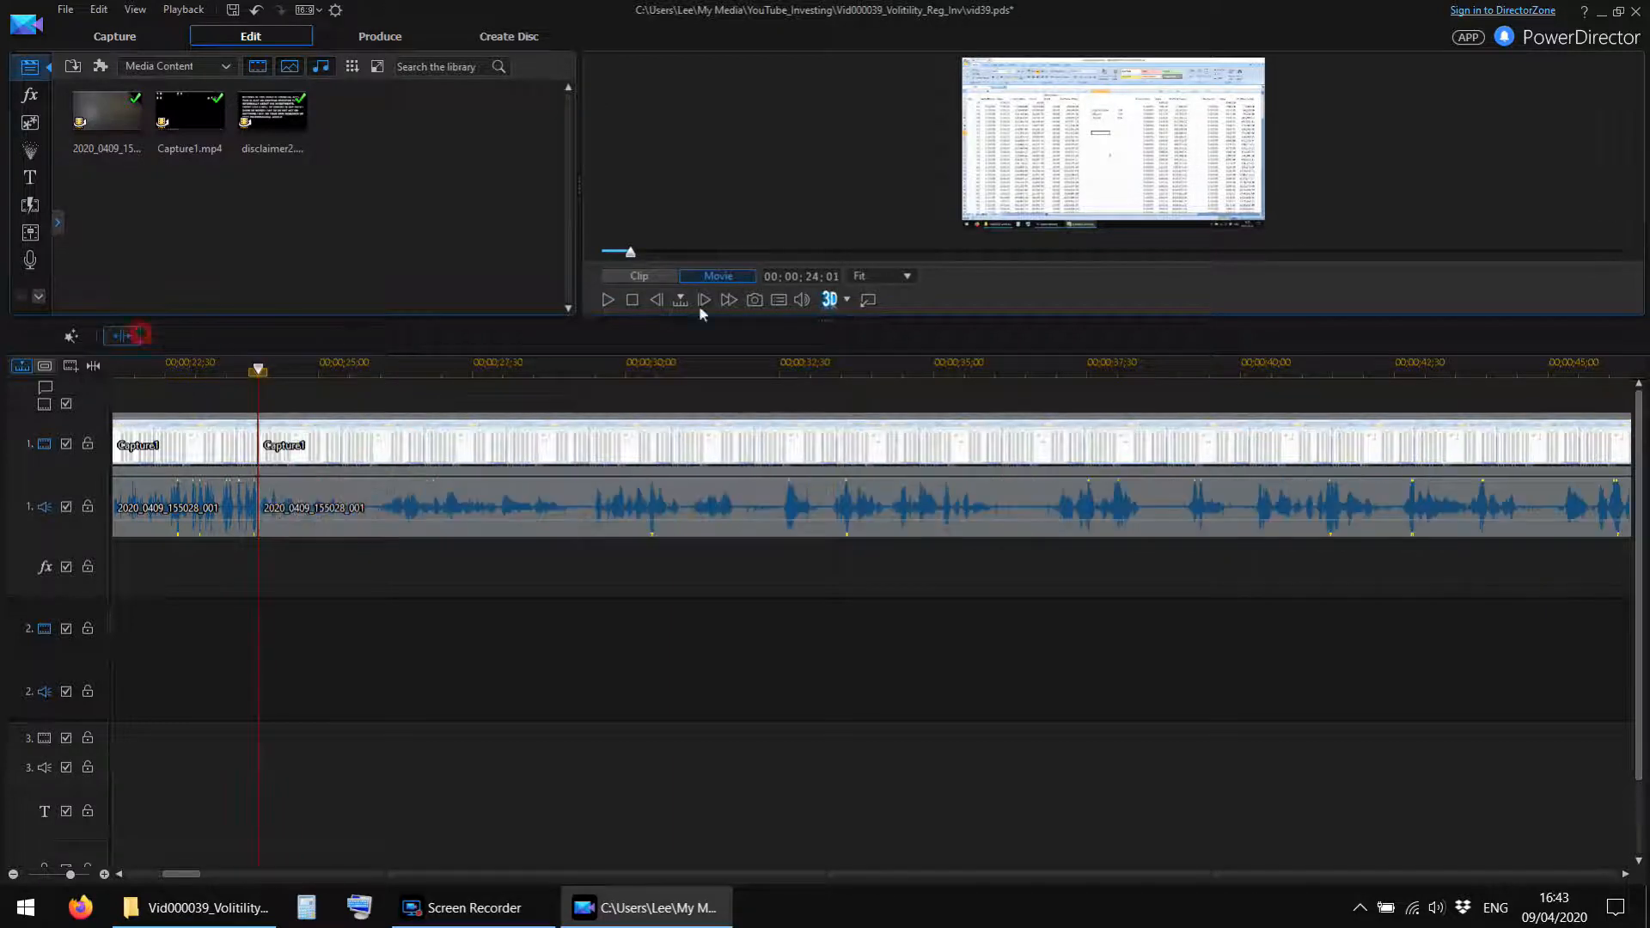
Remove the Capture1 video and camera audio between 00;00;20;57 and 00;00;24;01, closing the gap on track 1.
{"action": "left_click", "coordinate": [606, 300]}
{"action": "left_click", "coordinate": [605, 300]}
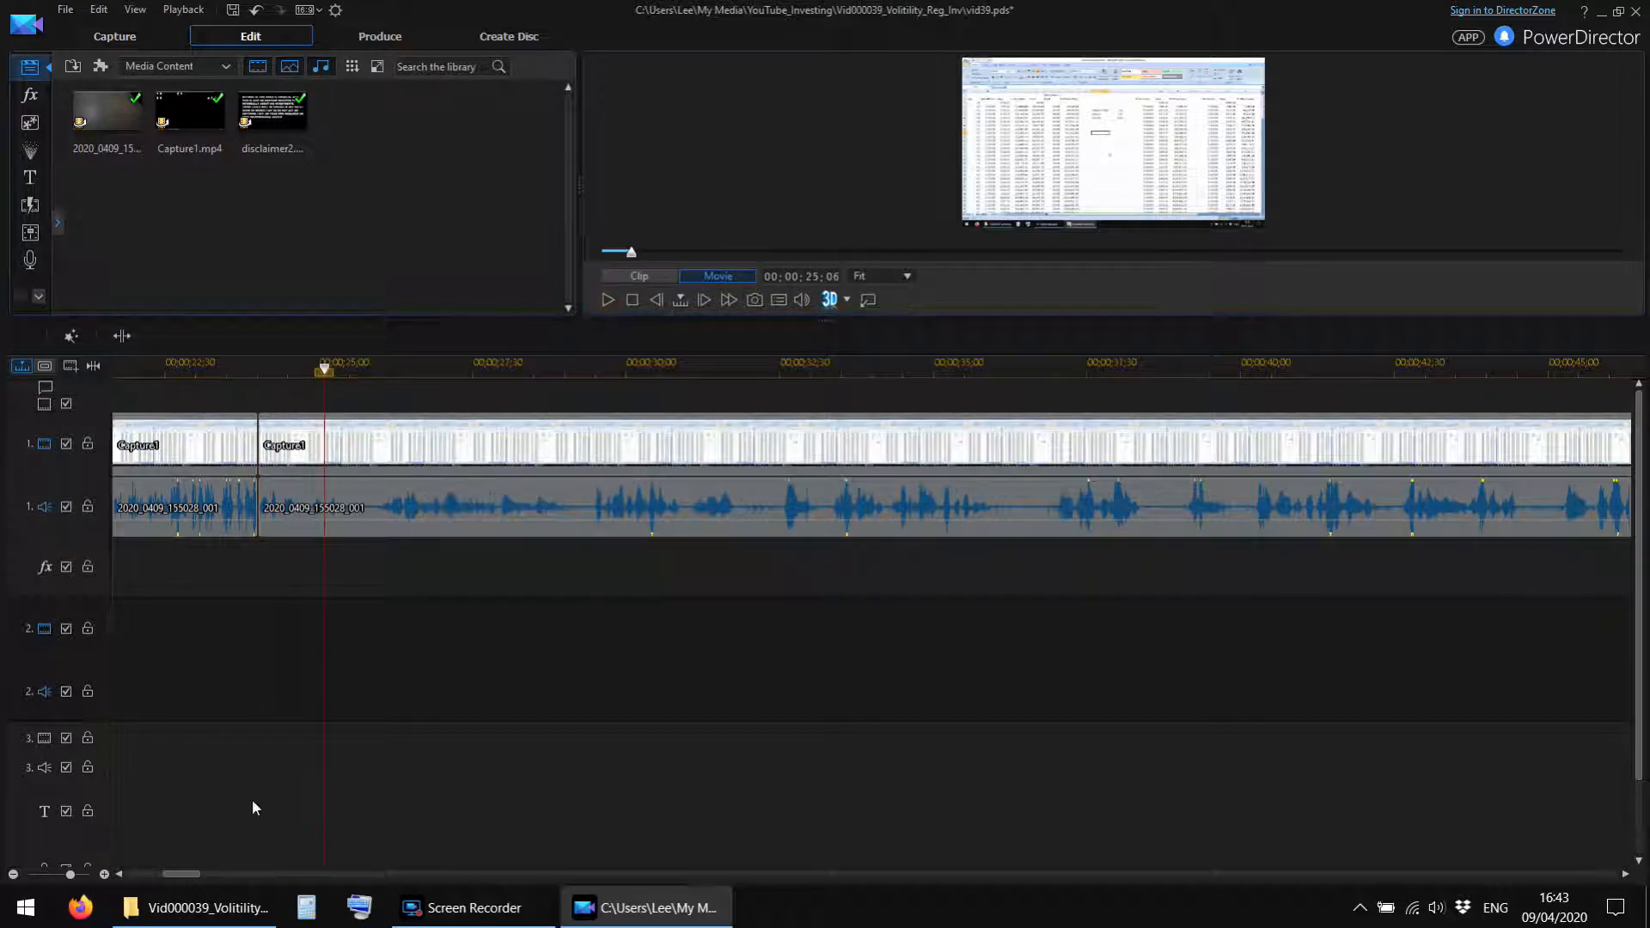
{"action": "left_click", "coordinate": [120, 874]}
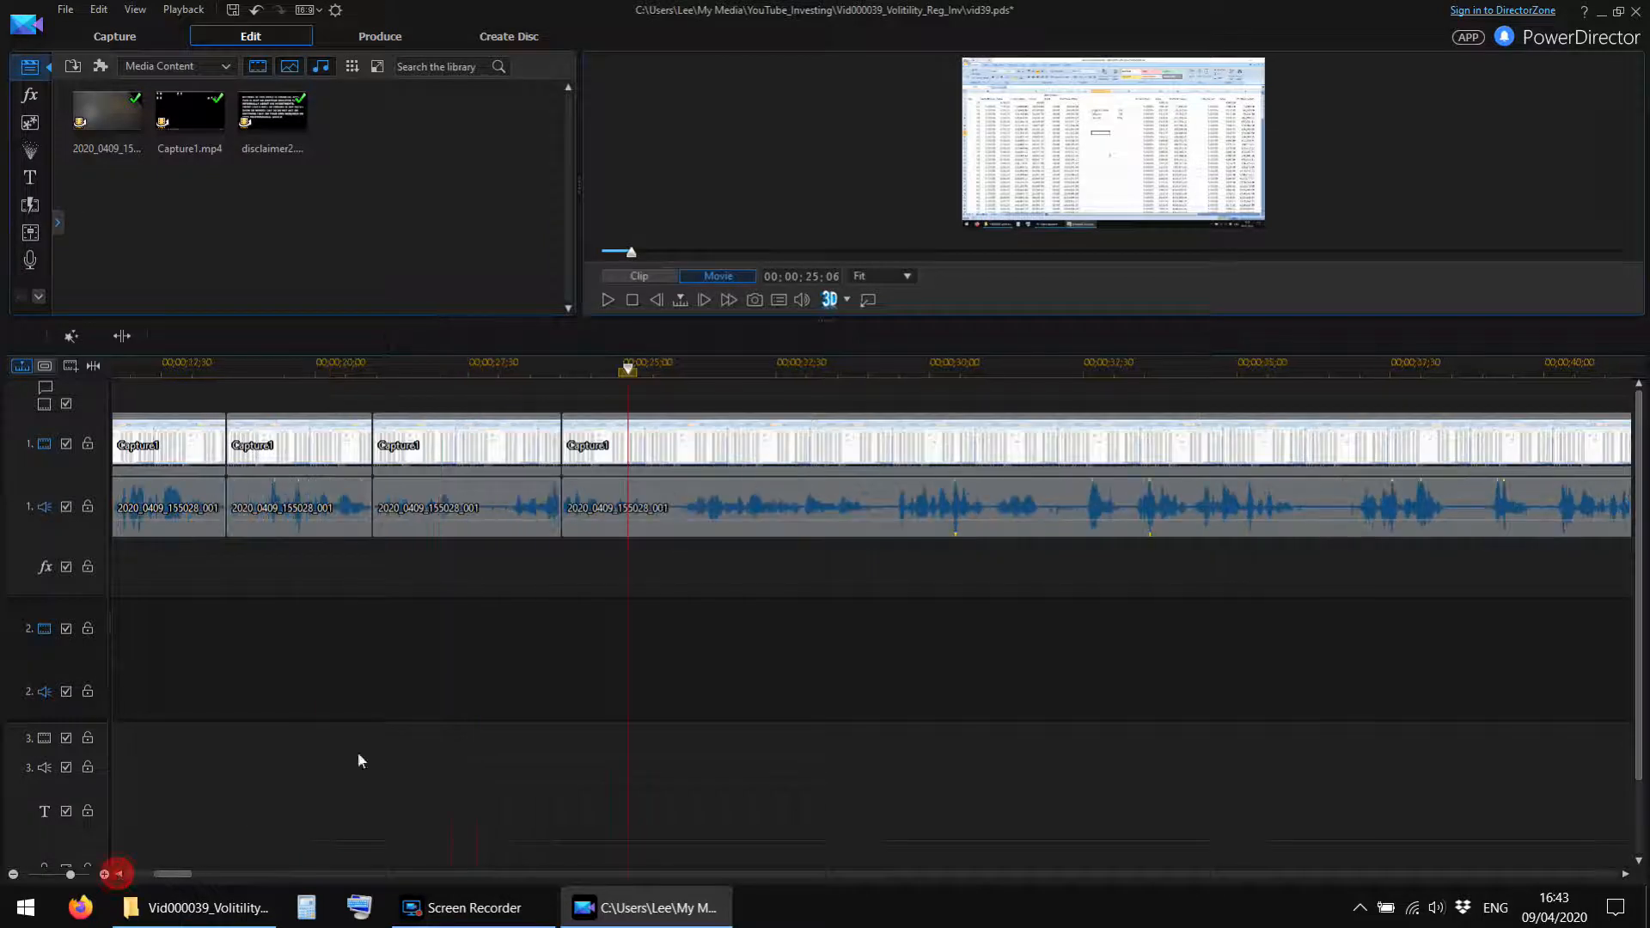
{"action": "left_click", "coordinate": [444, 419]}
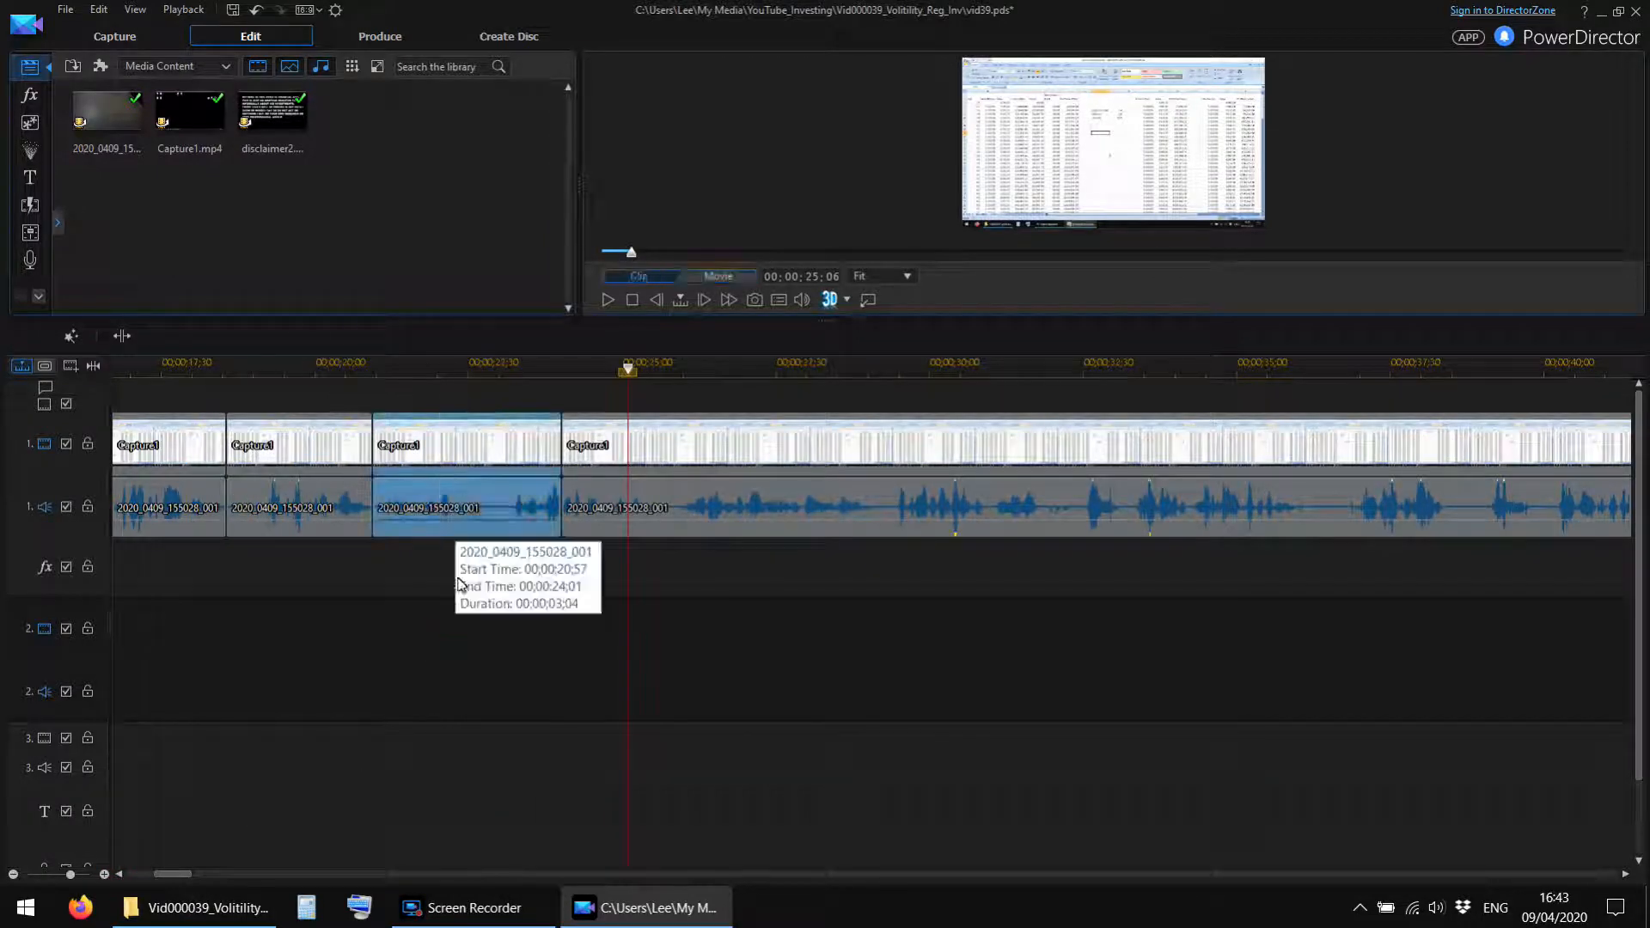
{"action": "key", "text": "Delete"}
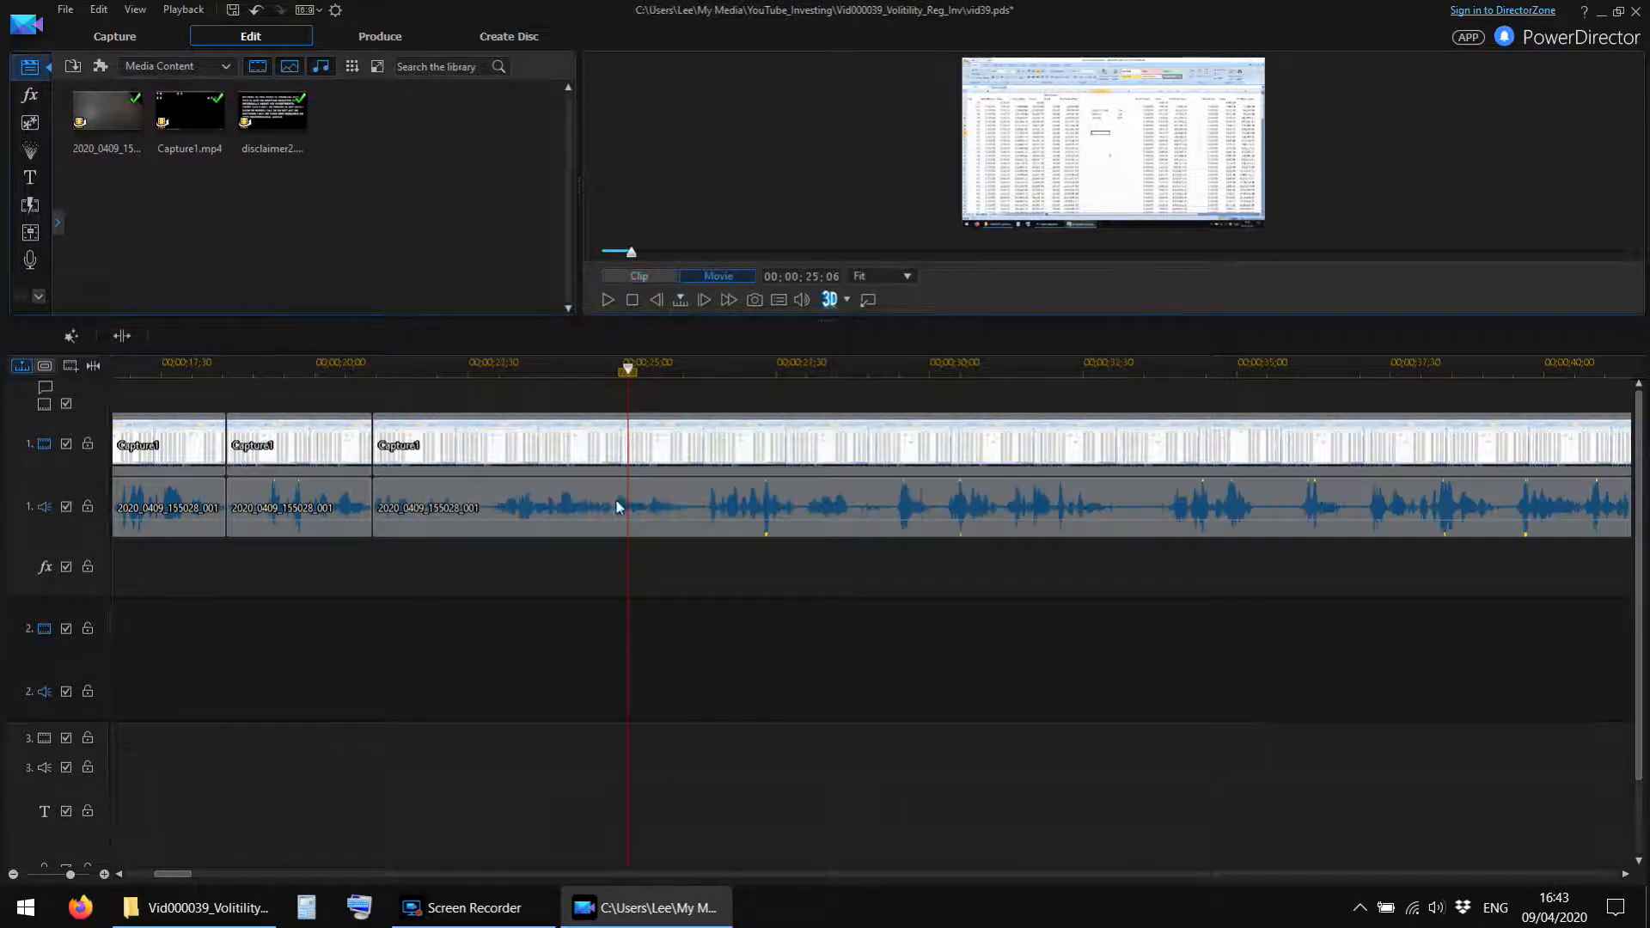
Replay the joins at the opening of the Capture1 footage, starting before 00;00;18;34, to check the cuts.
{"action": "left_click", "coordinate": [610, 300]}
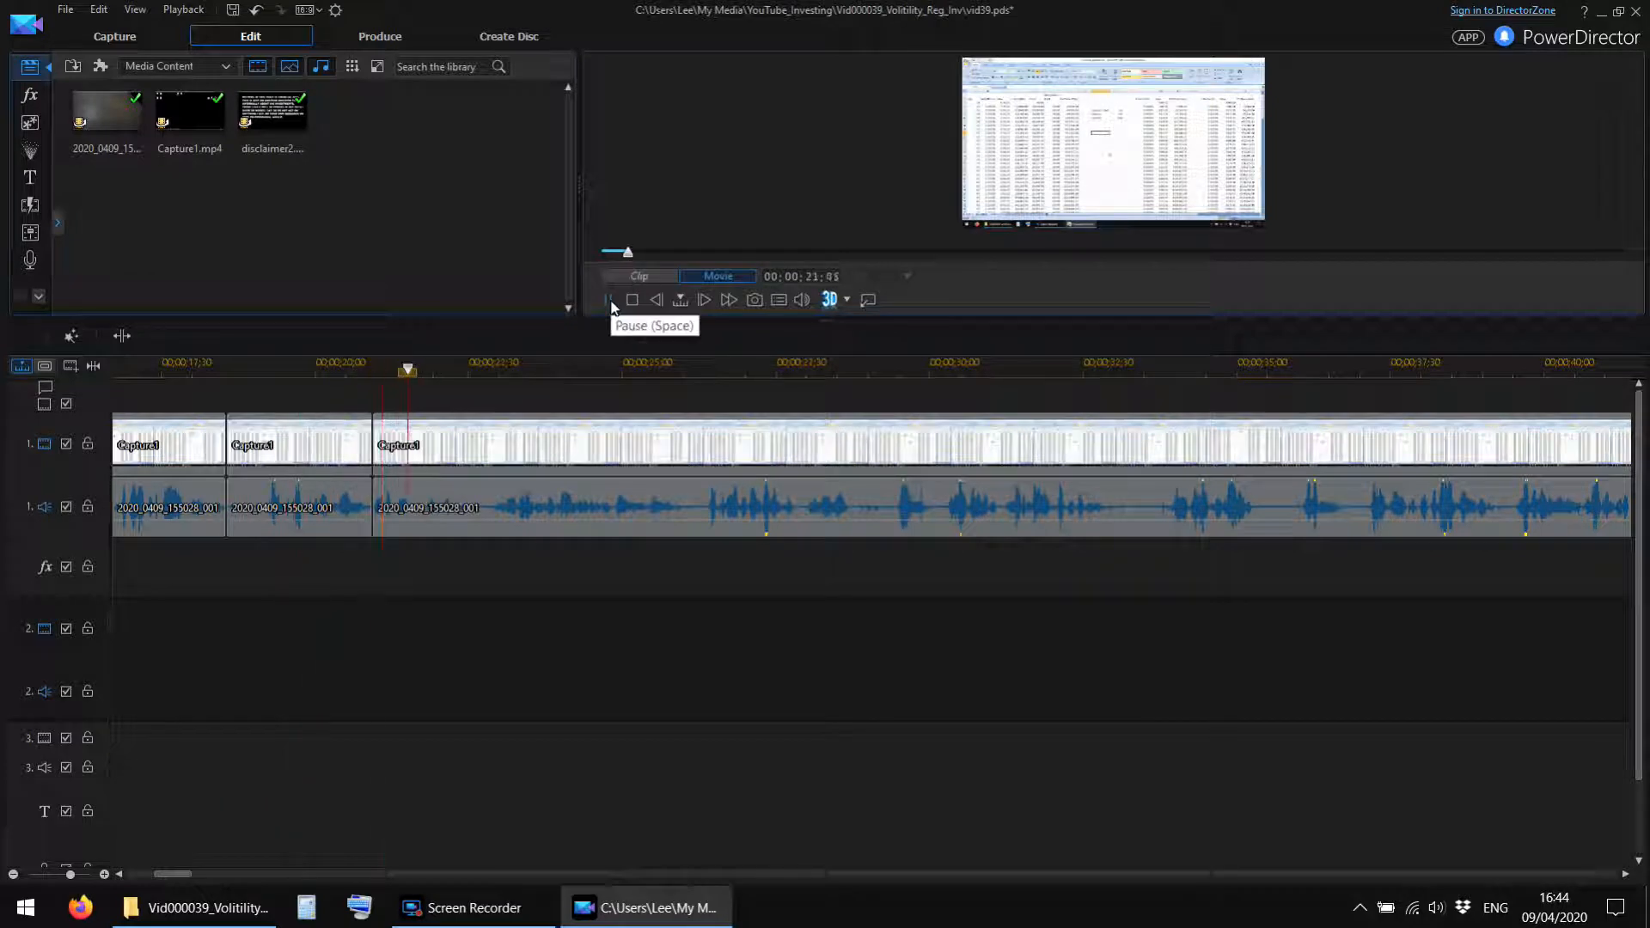
{"action": "left_click", "coordinate": [611, 300]}
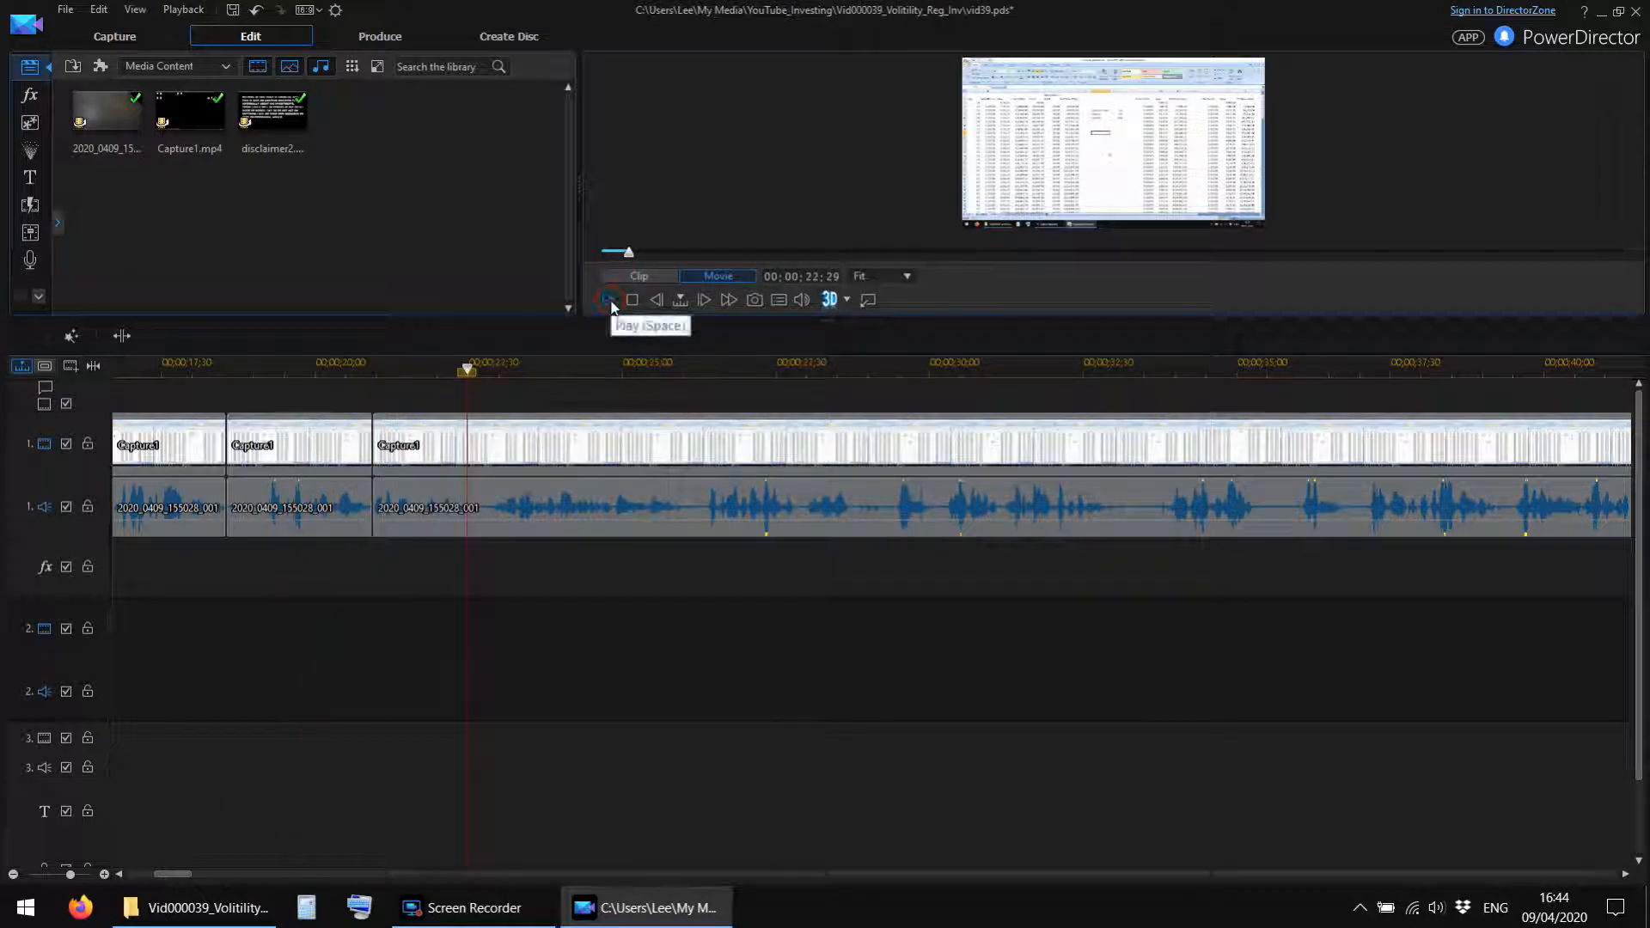
{"action": "left_click_drag", "start_coordinate": [549, 372], "coordinate": [341, 395]}
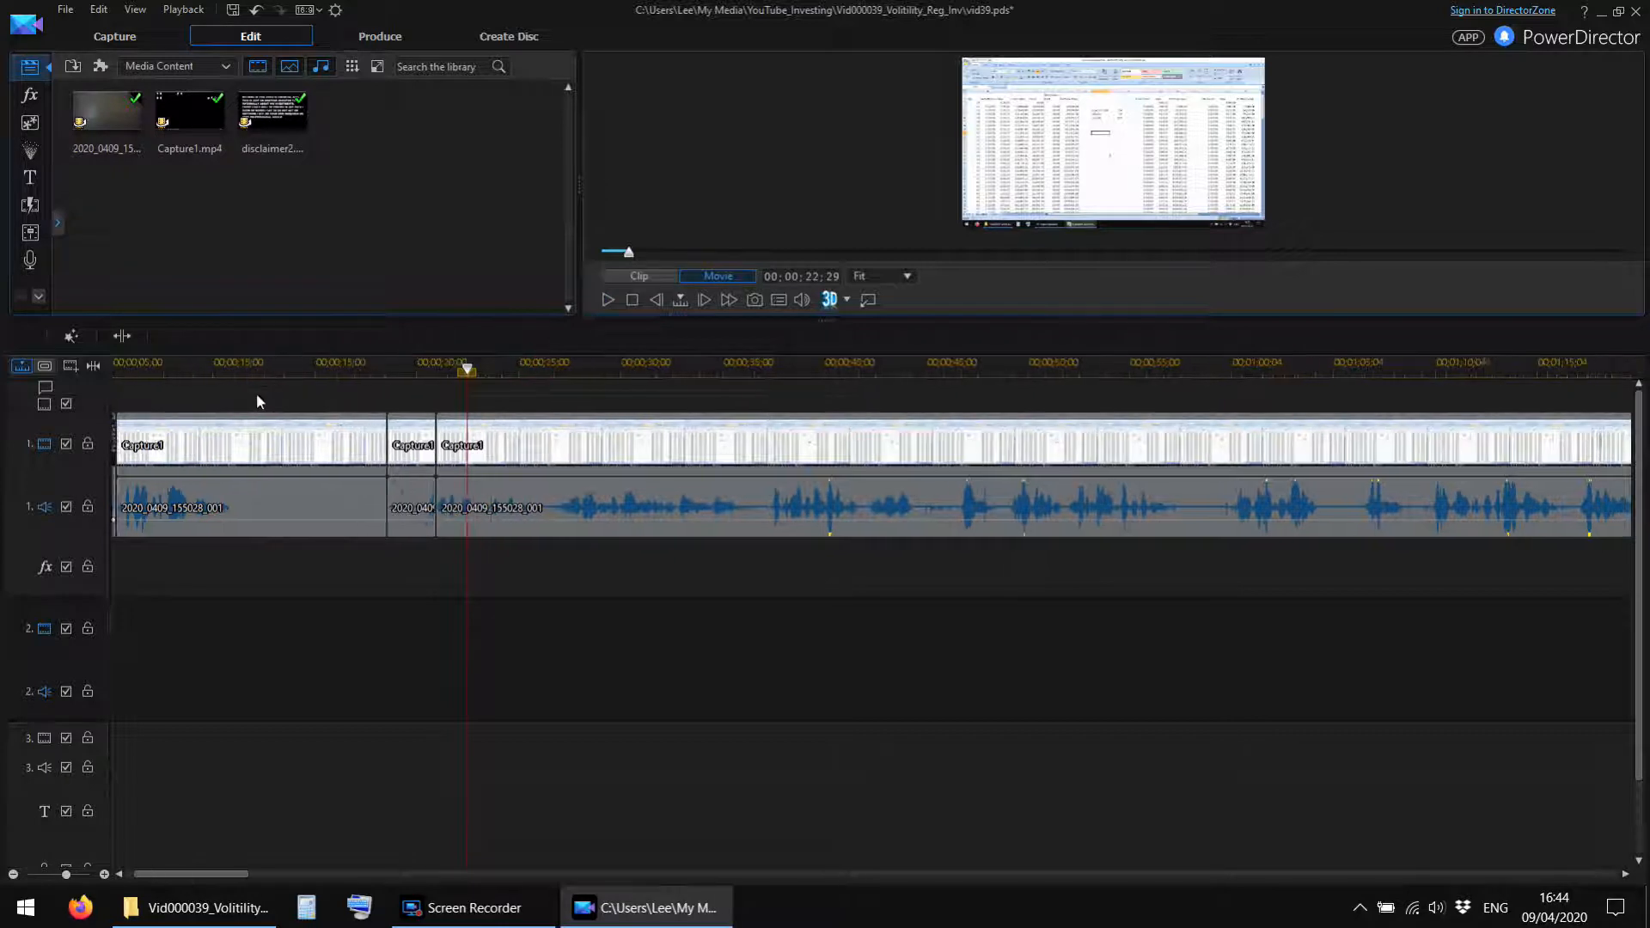
{"action": "left_click_drag", "start_coordinate": [220, 874], "coordinate": [187, 873]}
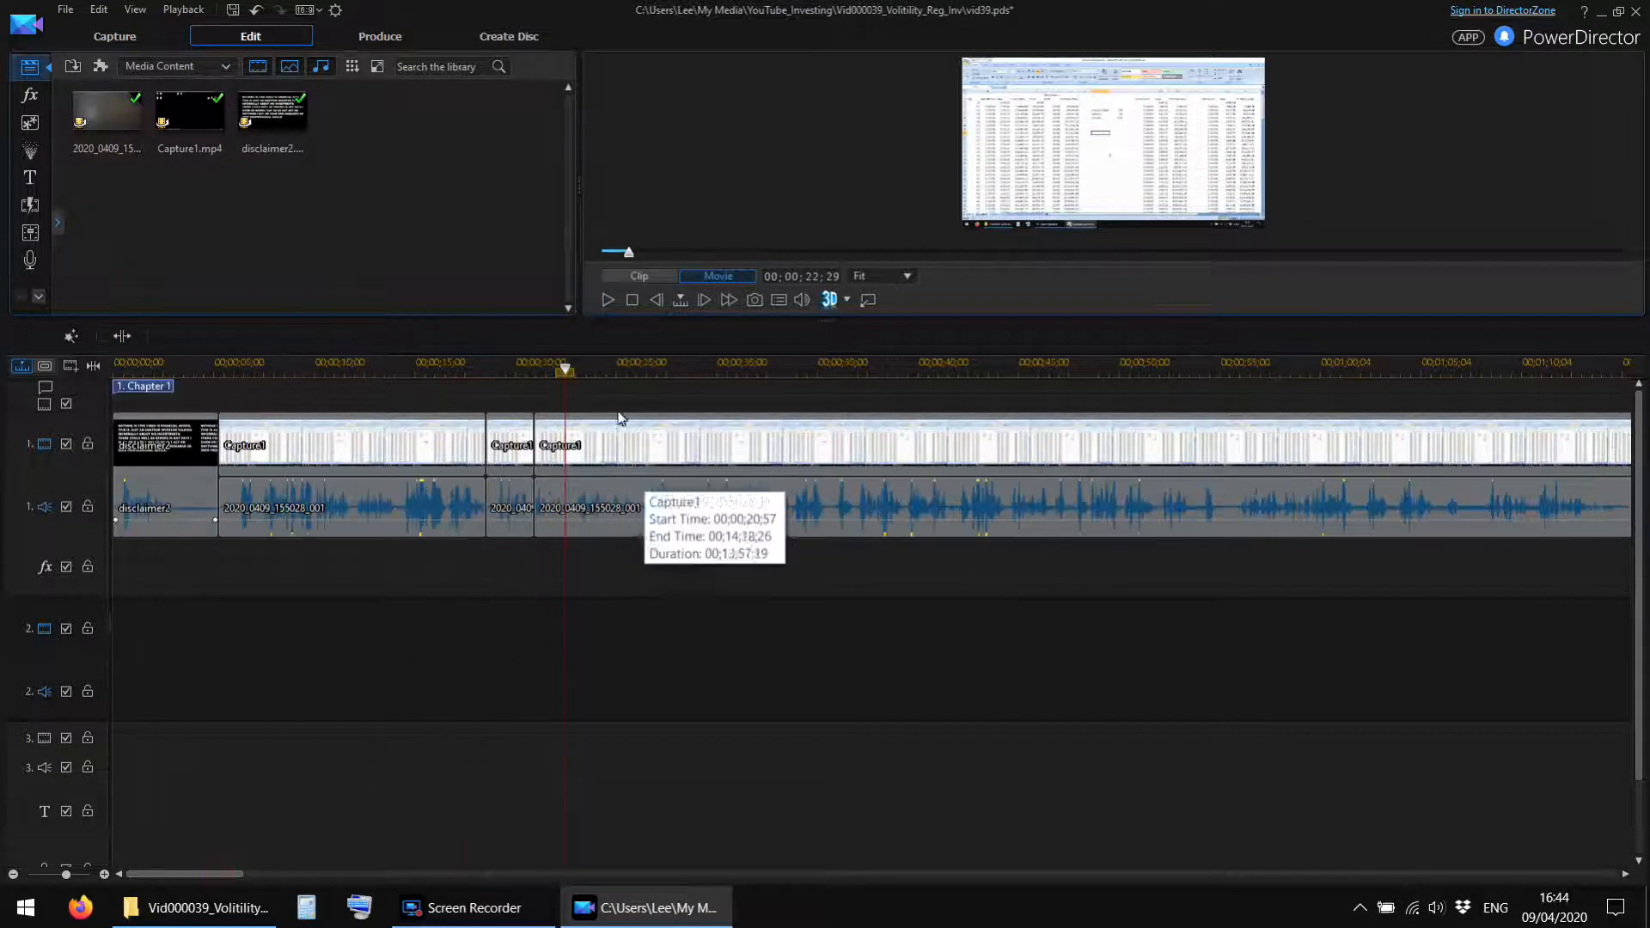
{"action": "left_click", "coordinate": [454, 370]}
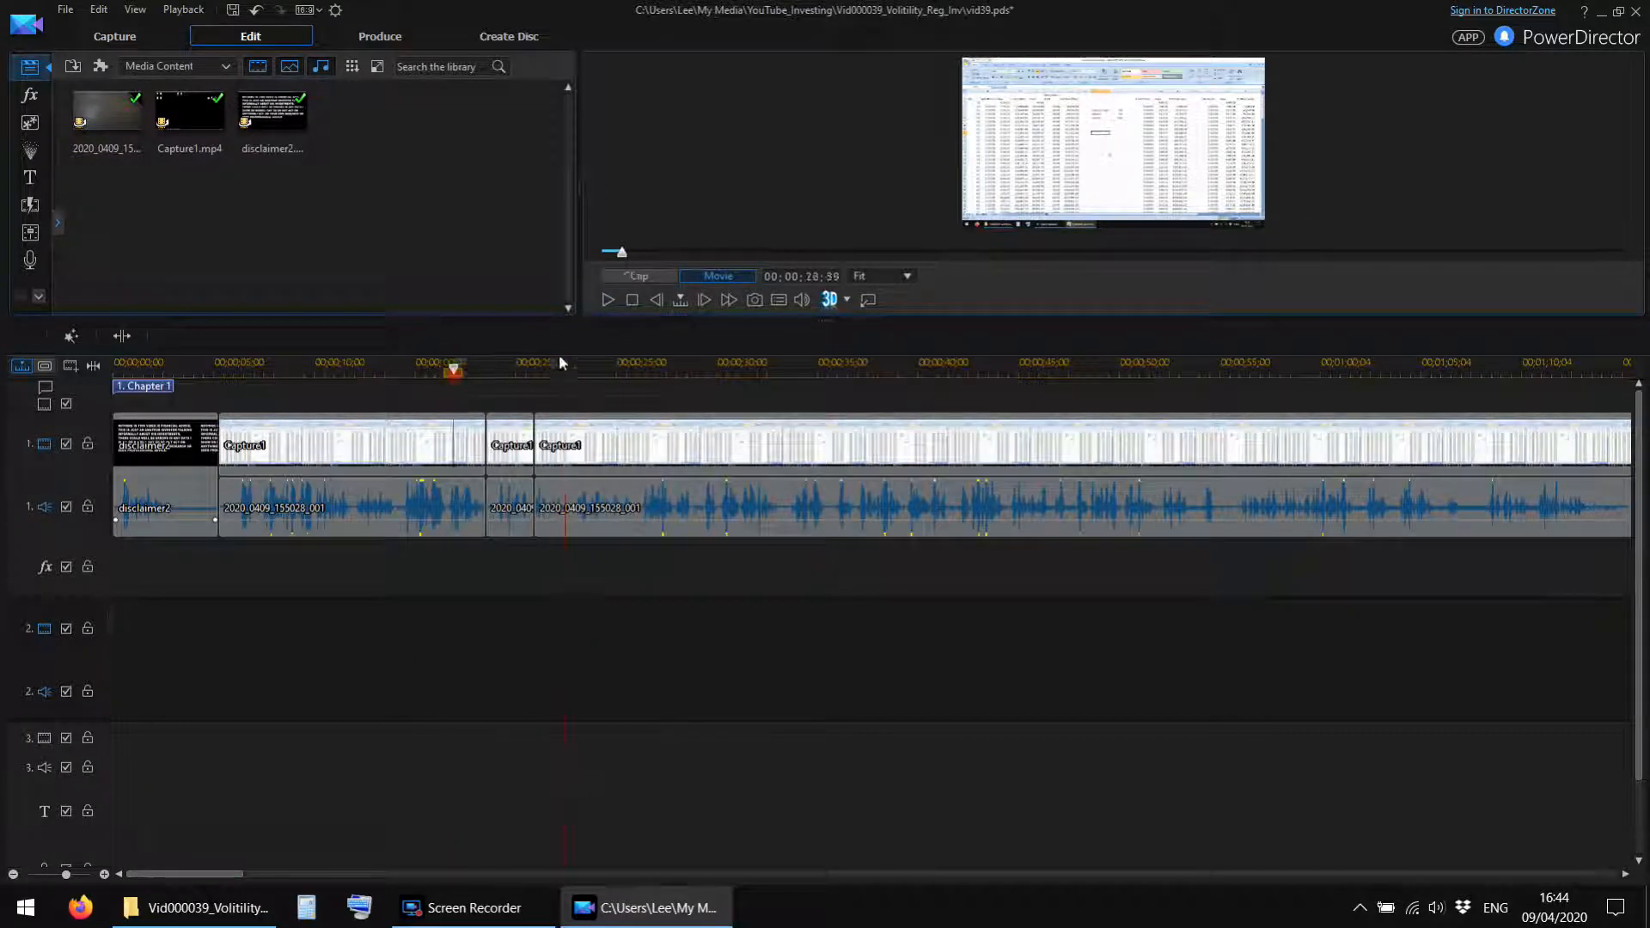
{"action": "left_click", "coordinate": [609, 298]}
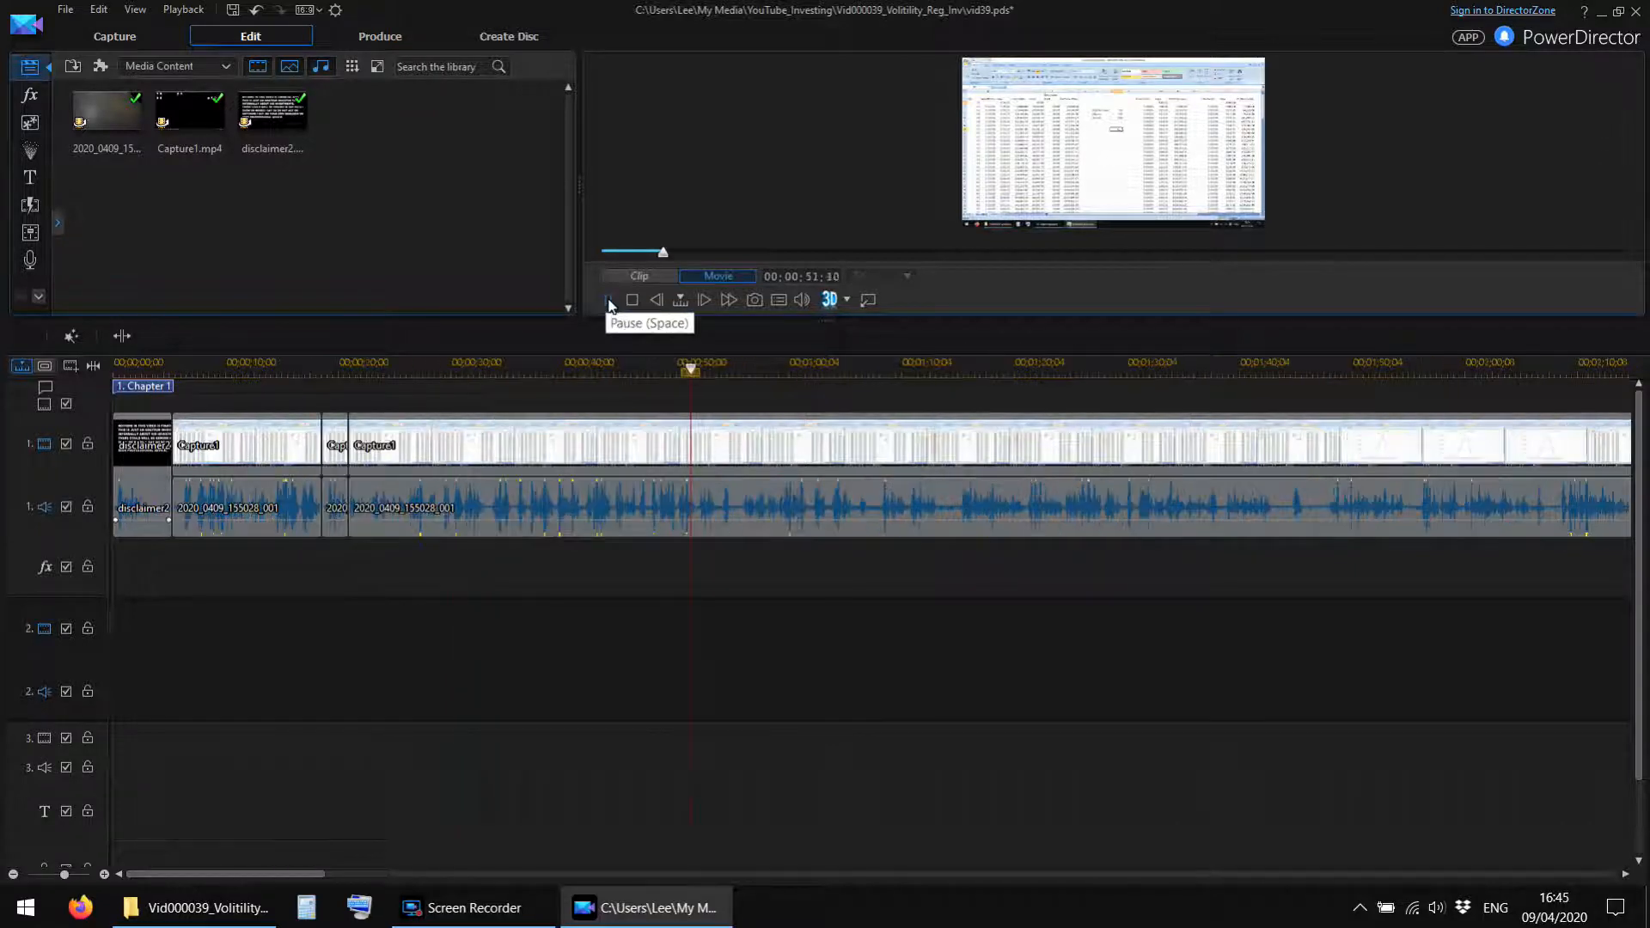
{"action": "left_click", "coordinate": [608, 300]}
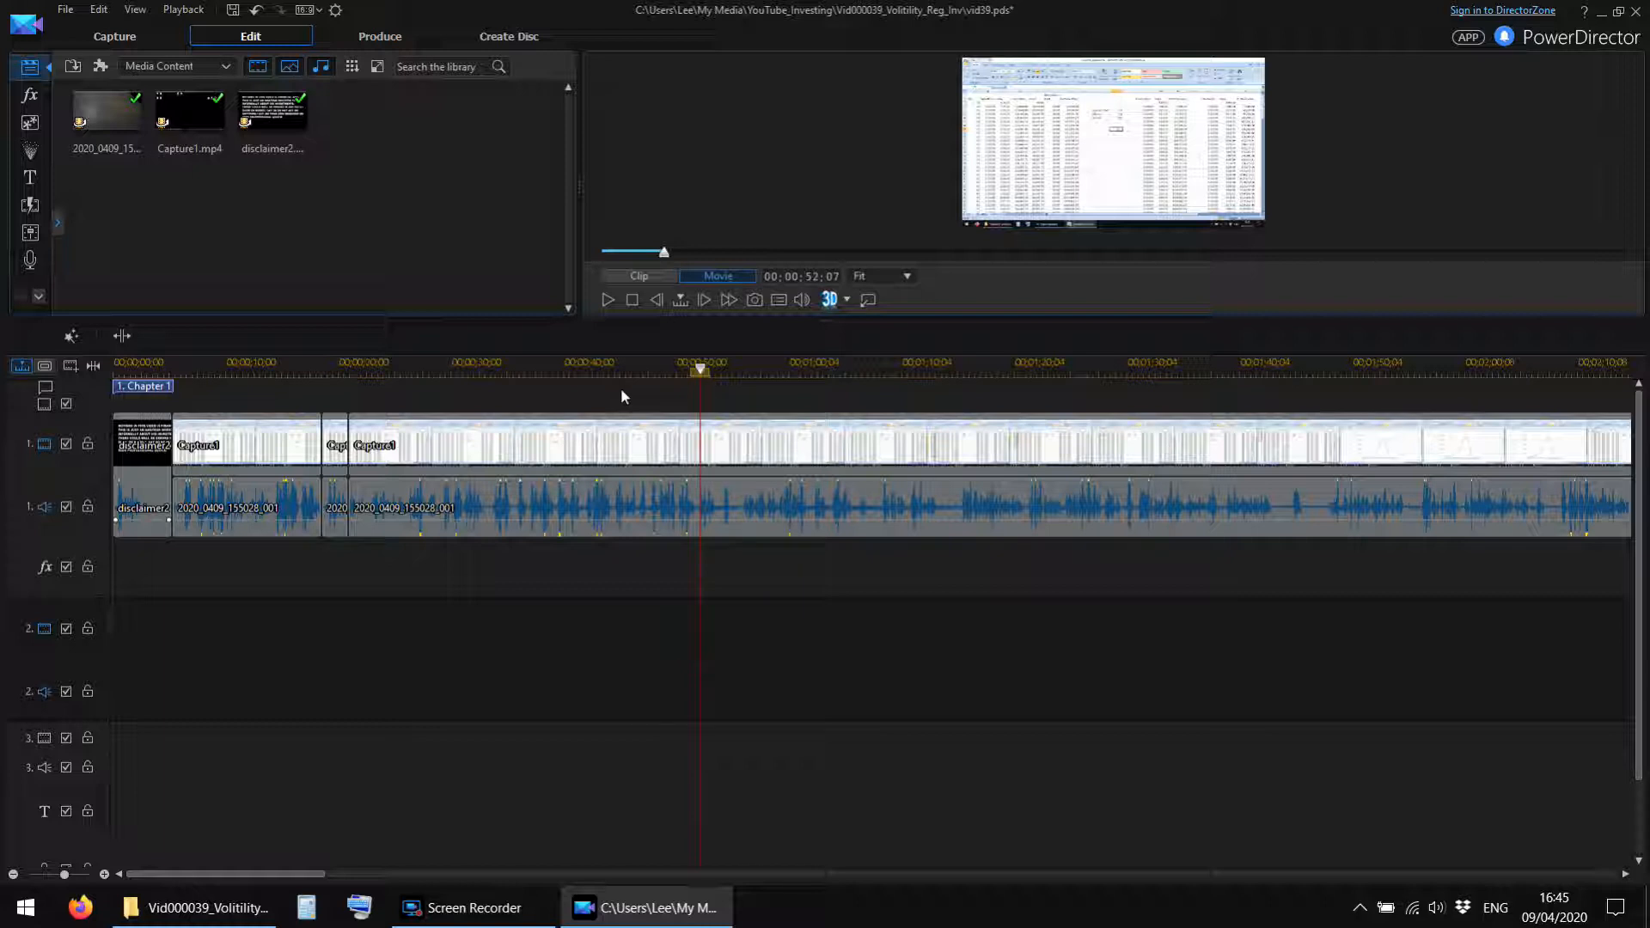
Cut out a short piece of Capture1 video and camera audio shortly after 00;01;07, closing the gap.
{"action": "left_click", "coordinate": [608, 300]}
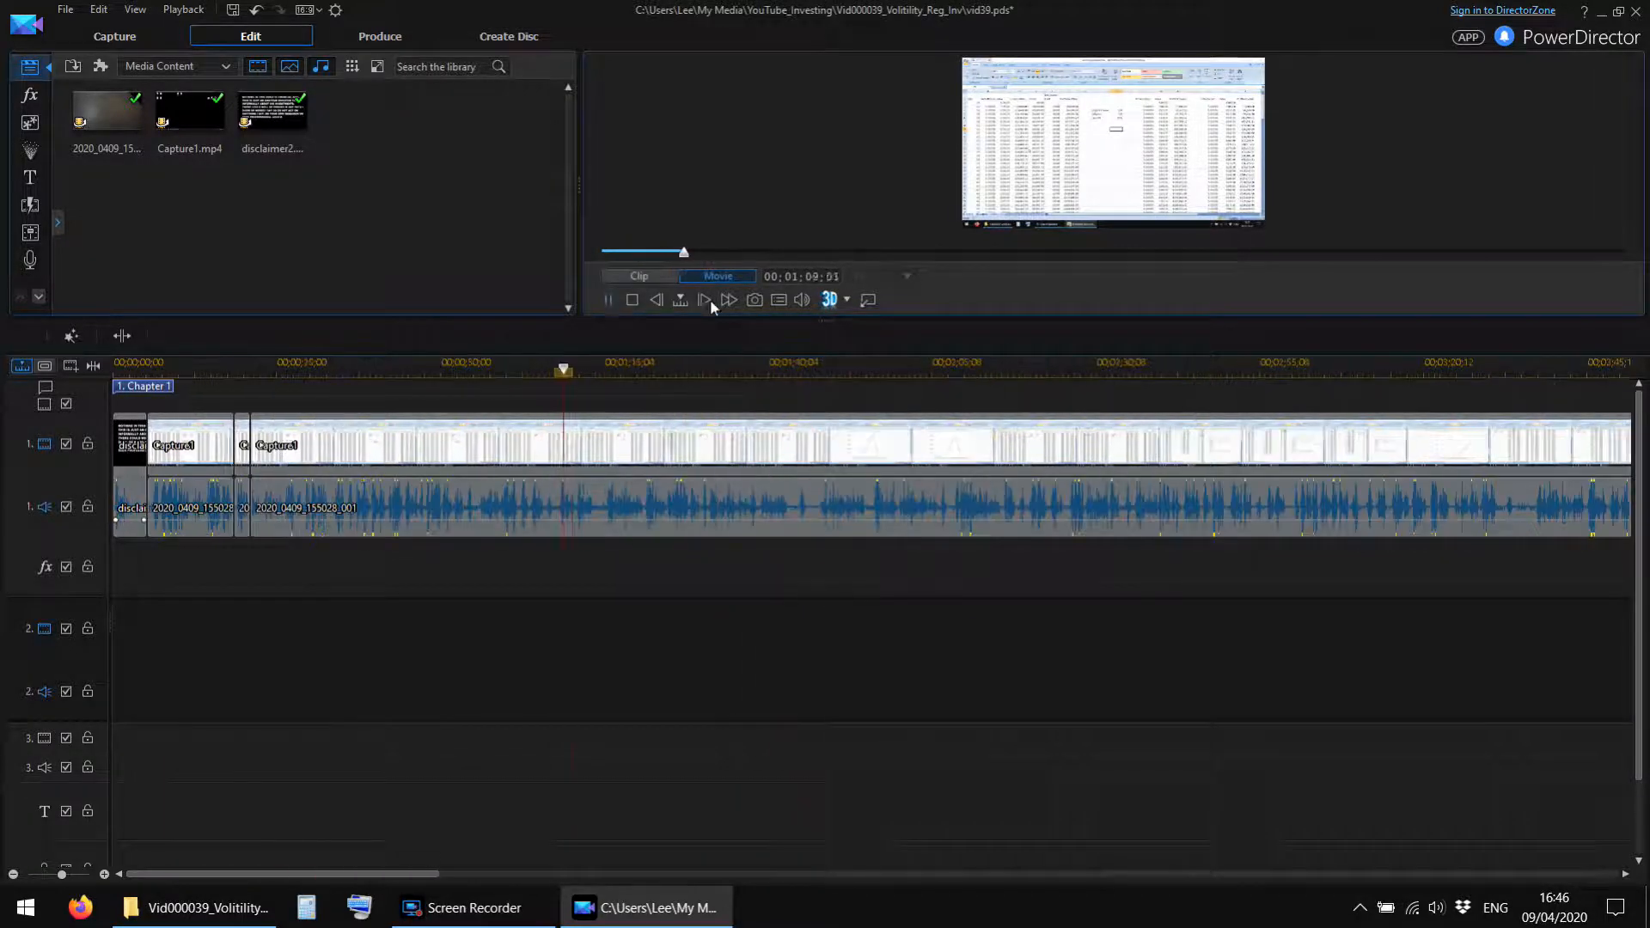
{"action": "left_click", "coordinate": [608, 300]}
{"action": "left_click", "coordinate": [122, 336]}
{"action": "left_click", "coordinate": [552, 369]}
{"action": "left_click", "coordinate": [608, 300]}
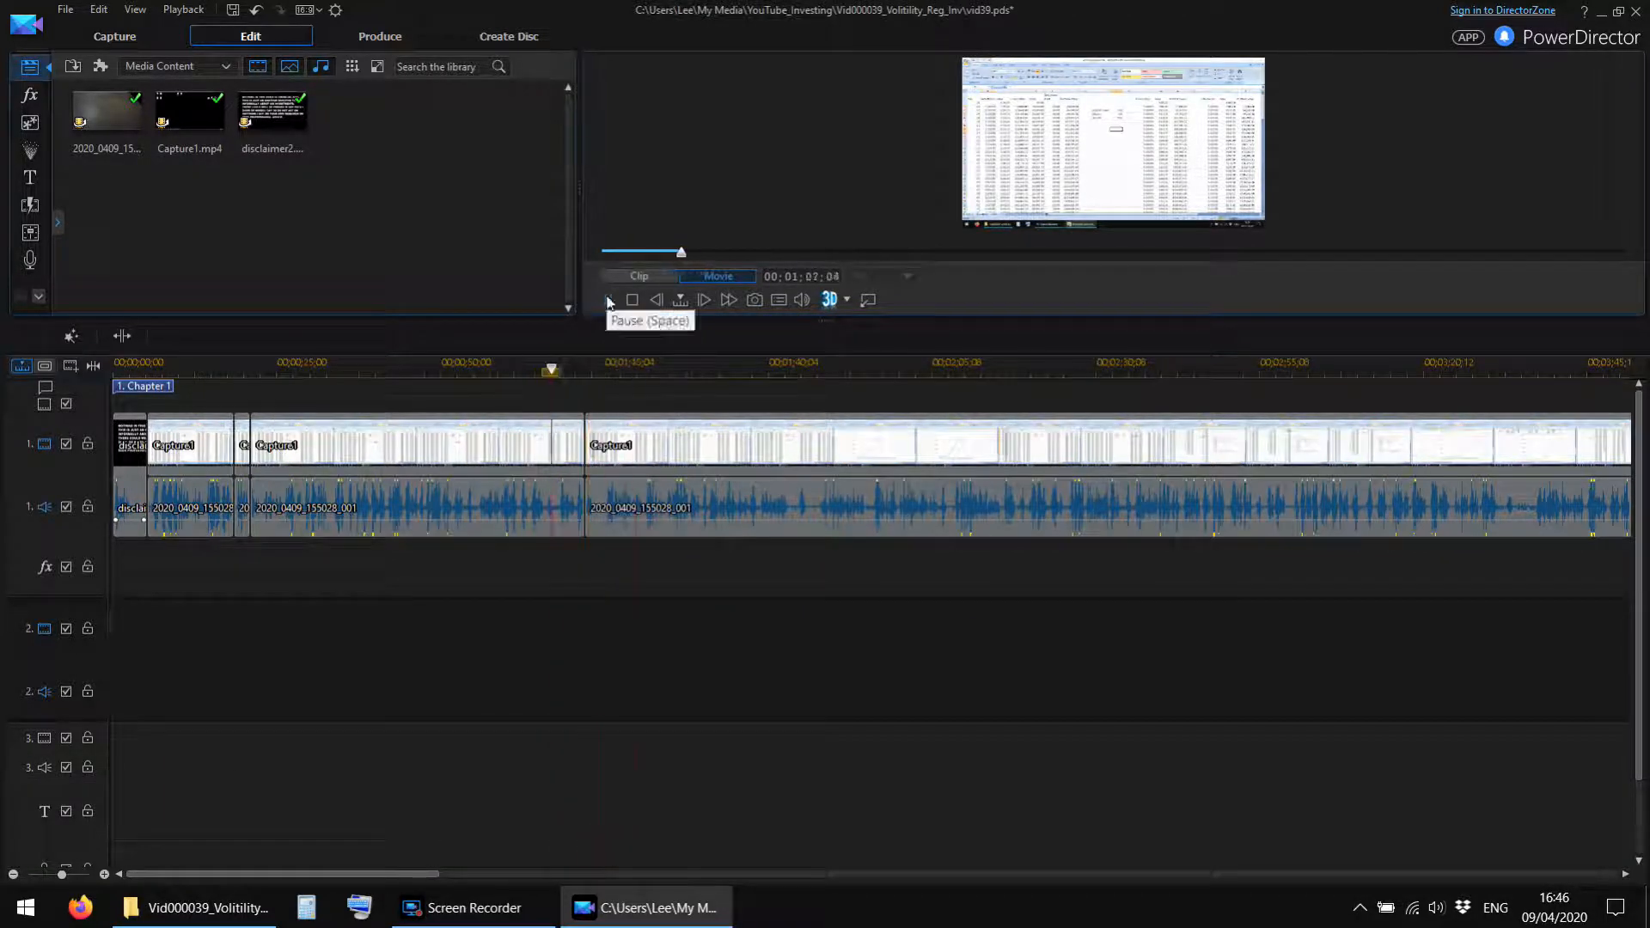
{"action": "left_click", "coordinate": [608, 300]}
{"action": "left_click", "coordinate": [122, 336]}
{"action": "left_click", "coordinate": [581, 507]}
{"action": "key", "text": "Delete"}
Play on and cut out the unwanted Capture1 video and camera audio near 00;02;30, closing the gap.
{"action": "left_click", "coordinate": [607, 300]}
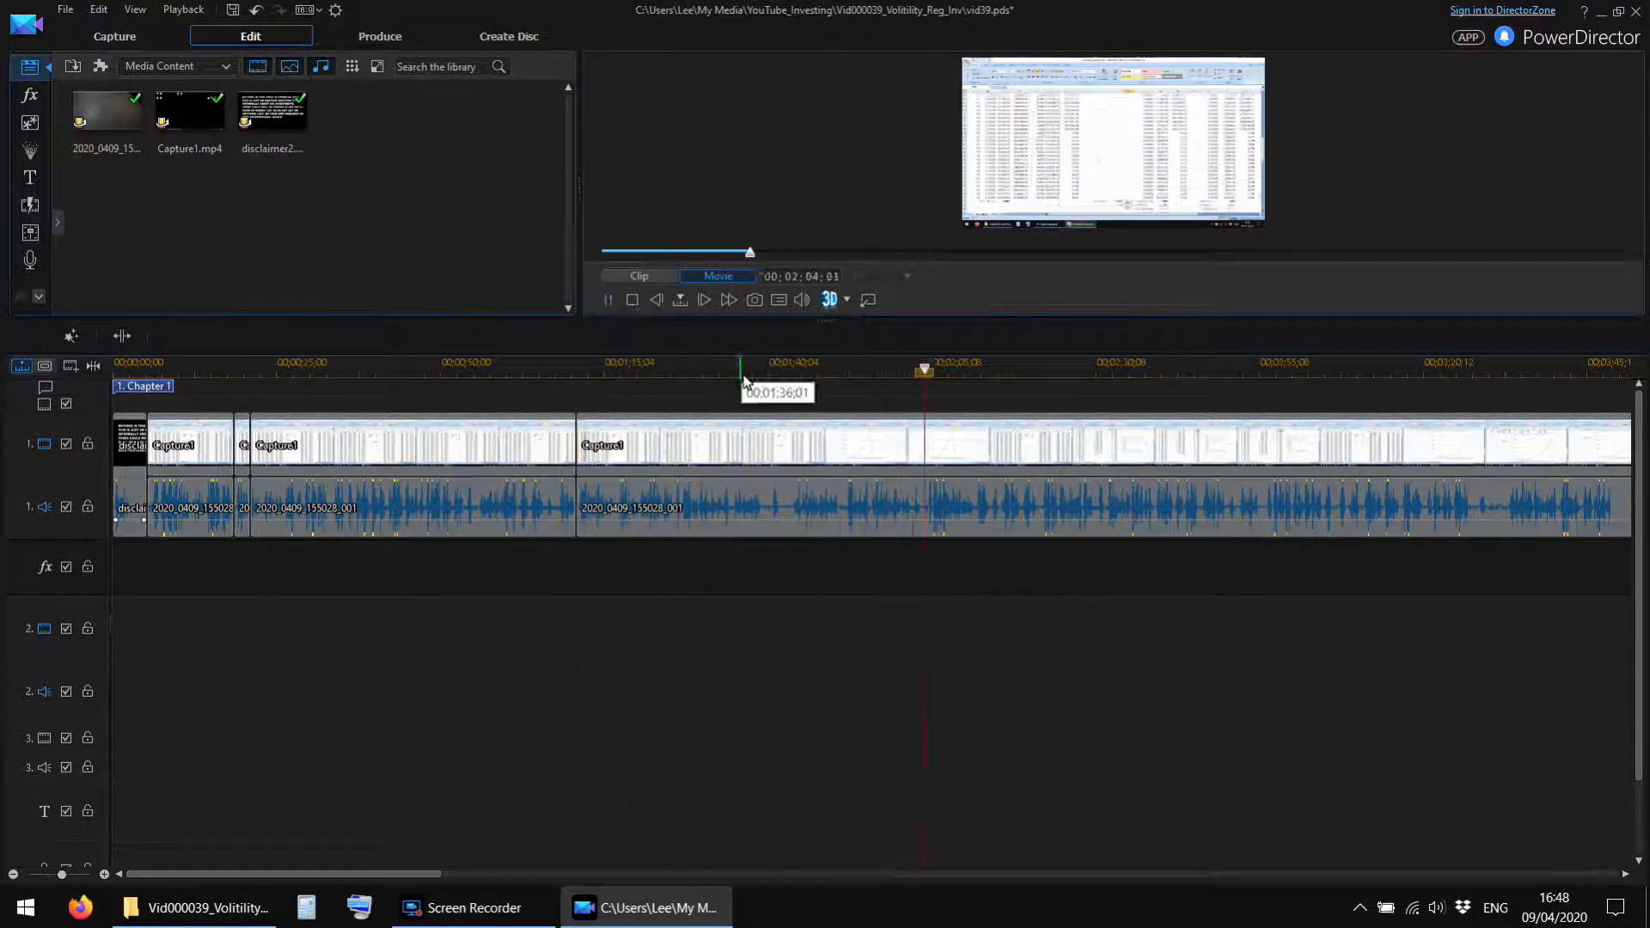
{"action": "left_click_drag", "start_coordinate": [743, 371], "coordinate": [481, 371]}
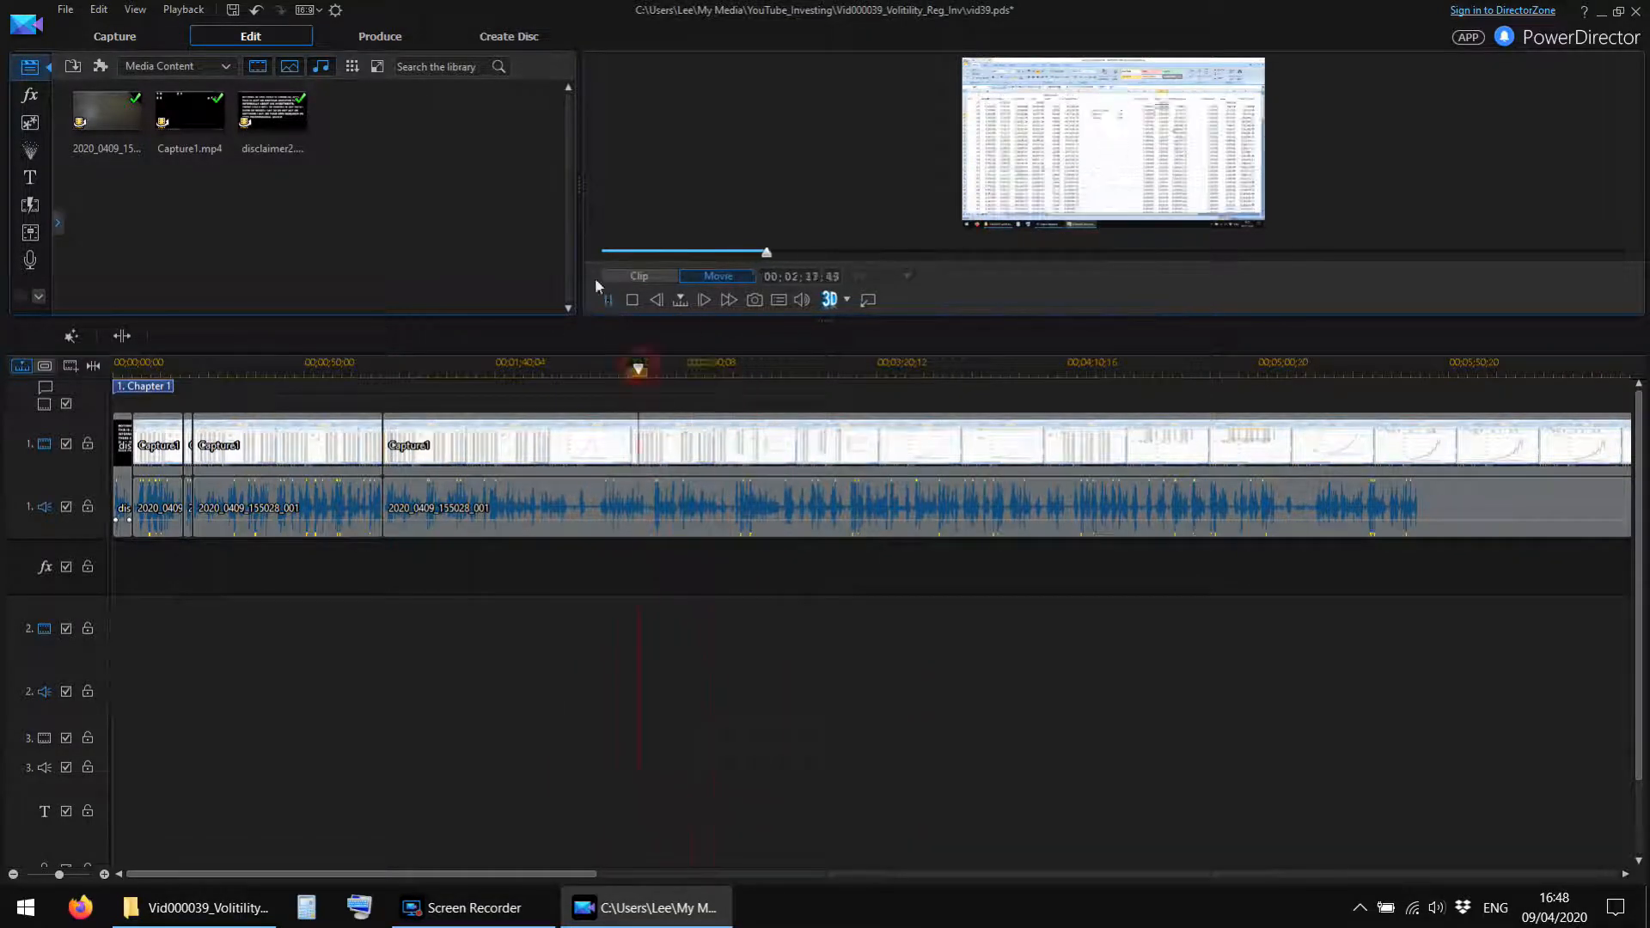
{"action": "left_click", "coordinate": [608, 300]}
{"action": "key", "text": "ctrl+t"}
{"action": "left_click", "coordinate": [607, 300]}
{"action": "left_click_drag", "start_coordinate": [733, 371], "coordinate": [825, 372]}
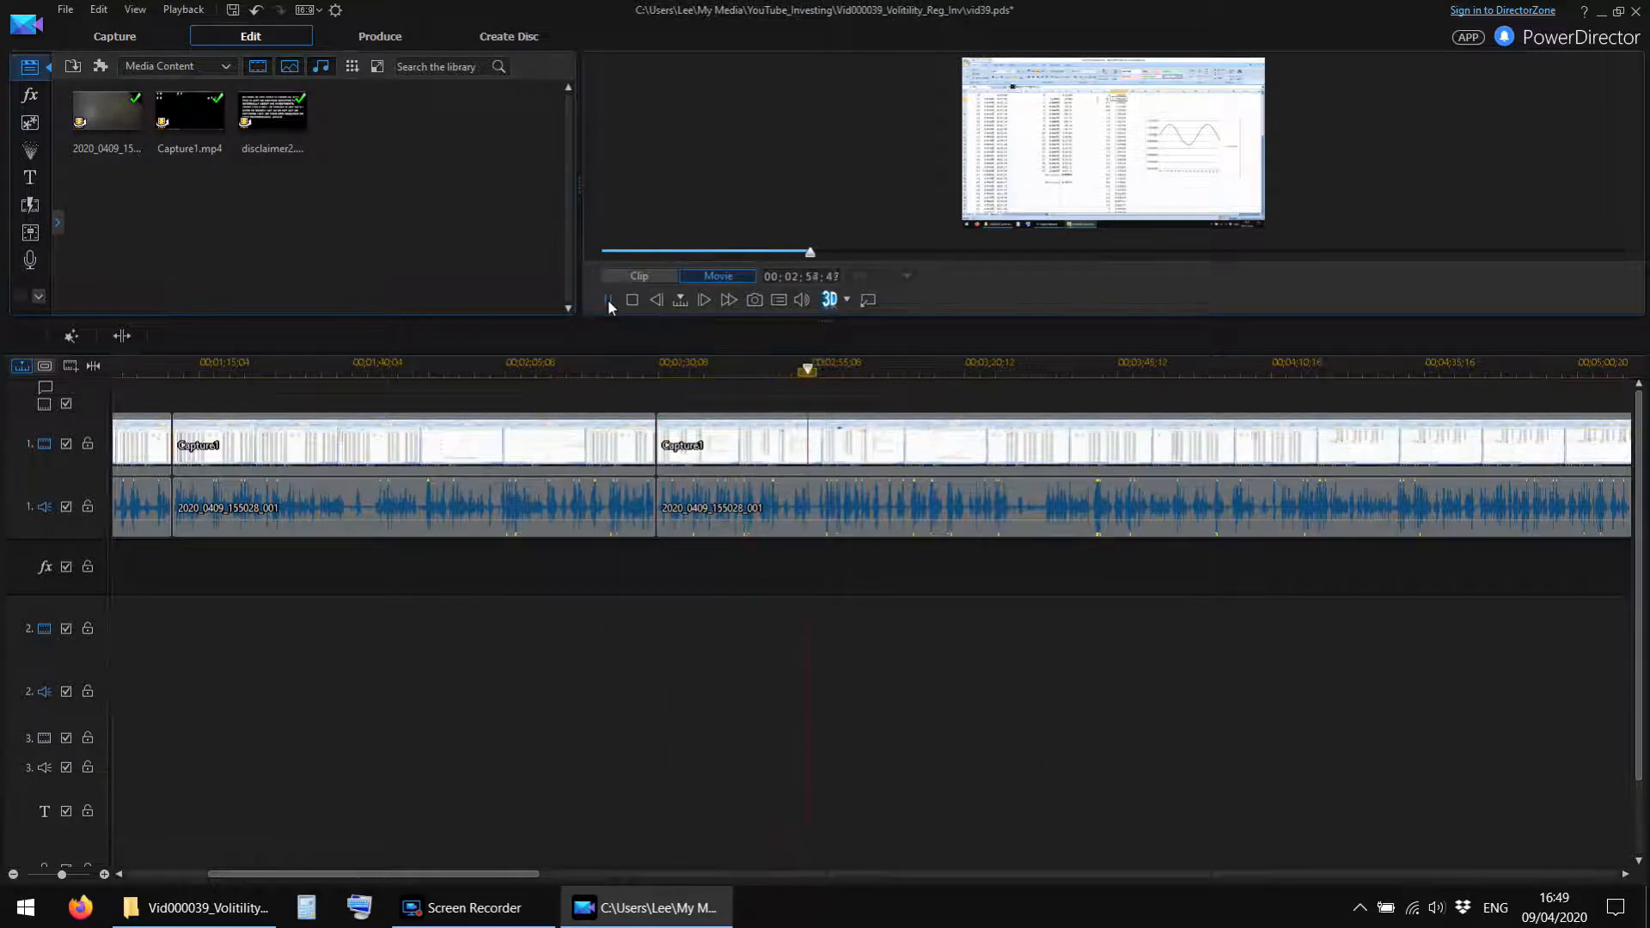
{"action": "left_click", "coordinate": [608, 300]}
{"action": "key", "text": "ctrl+t"}
{"action": "key", "text": "Delete"}
Replay the footage around the 00;02;30 cut and split the Capture1 video and camera audio there again.
{"action": "left_click", "coordinate": [621, 371]}
{"action": "left_click", "coordinate": [608, 300]}
{"action": "left_click", "coordinate": [608, 300]}
{"action": "left_click_drag", "start_coordinate": [664, 371], "coordinate": [731, 371]}
{"action": "left_click", "coordinate": [694, 371]}
{"action": "key", "text": "ctrl+t"}
{"action": "left_click", "coordinate": [607, 300]}
Cut out a few seconds of Capture1 video and camera audio near 00;03;53, closing the gap.
{"action": "left_click_drag", "start_coordinate": [429, 875], "coordinate": [607, 875]}
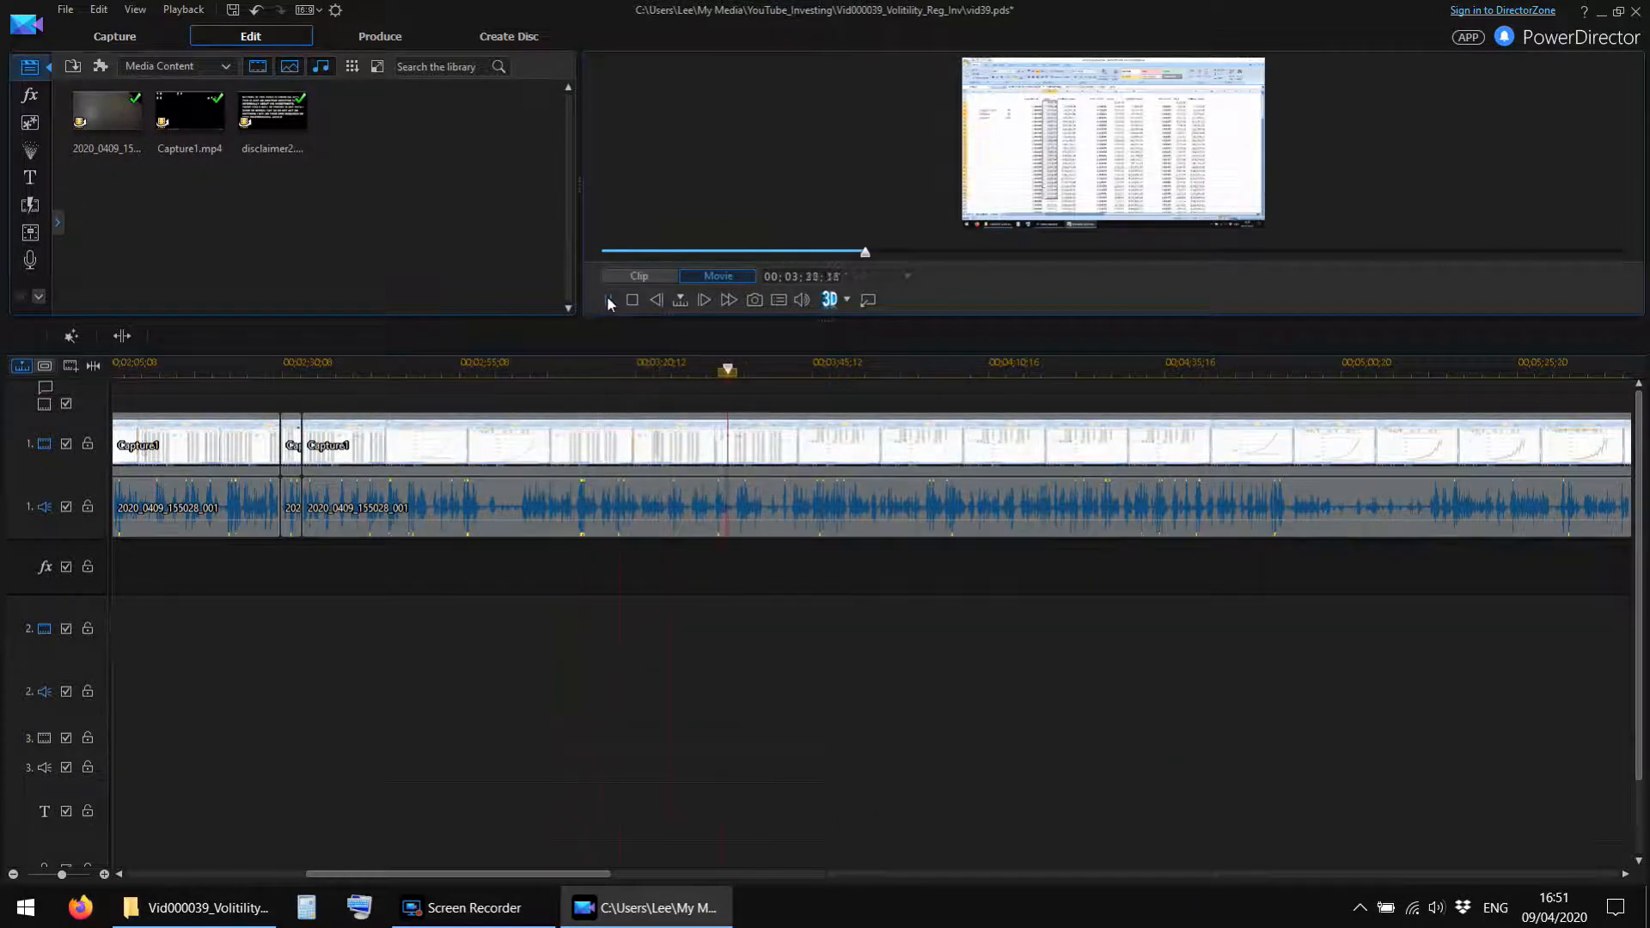
{"action": "key", "text": "ctrl+t"}
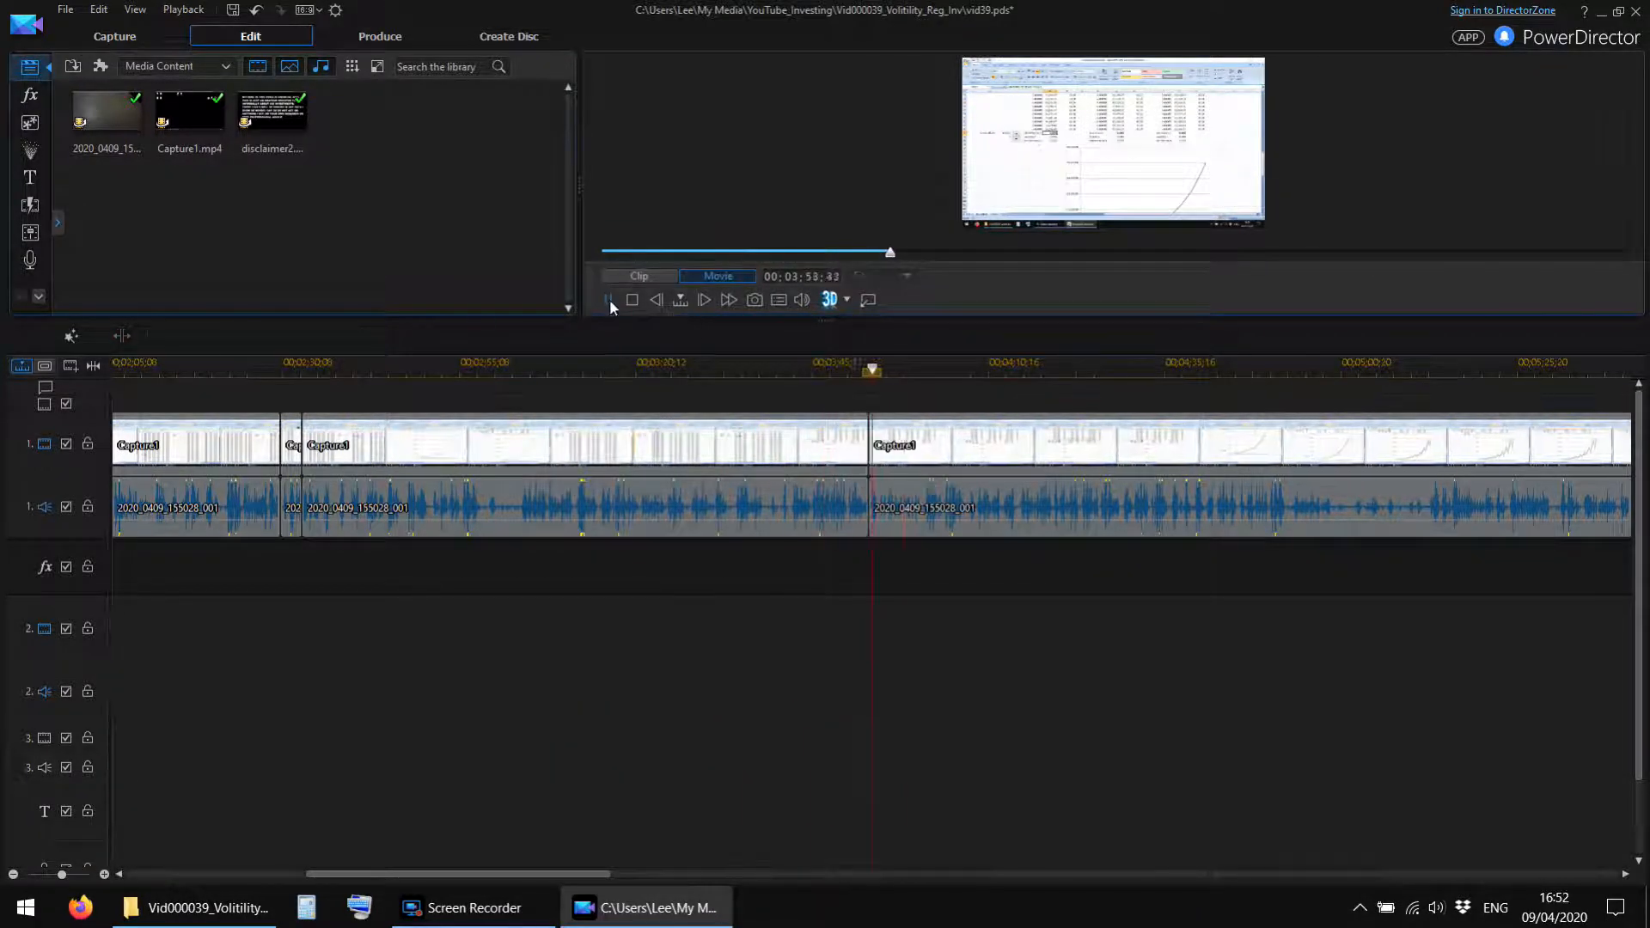
{"action": "key", "text": "ctrl+t"}
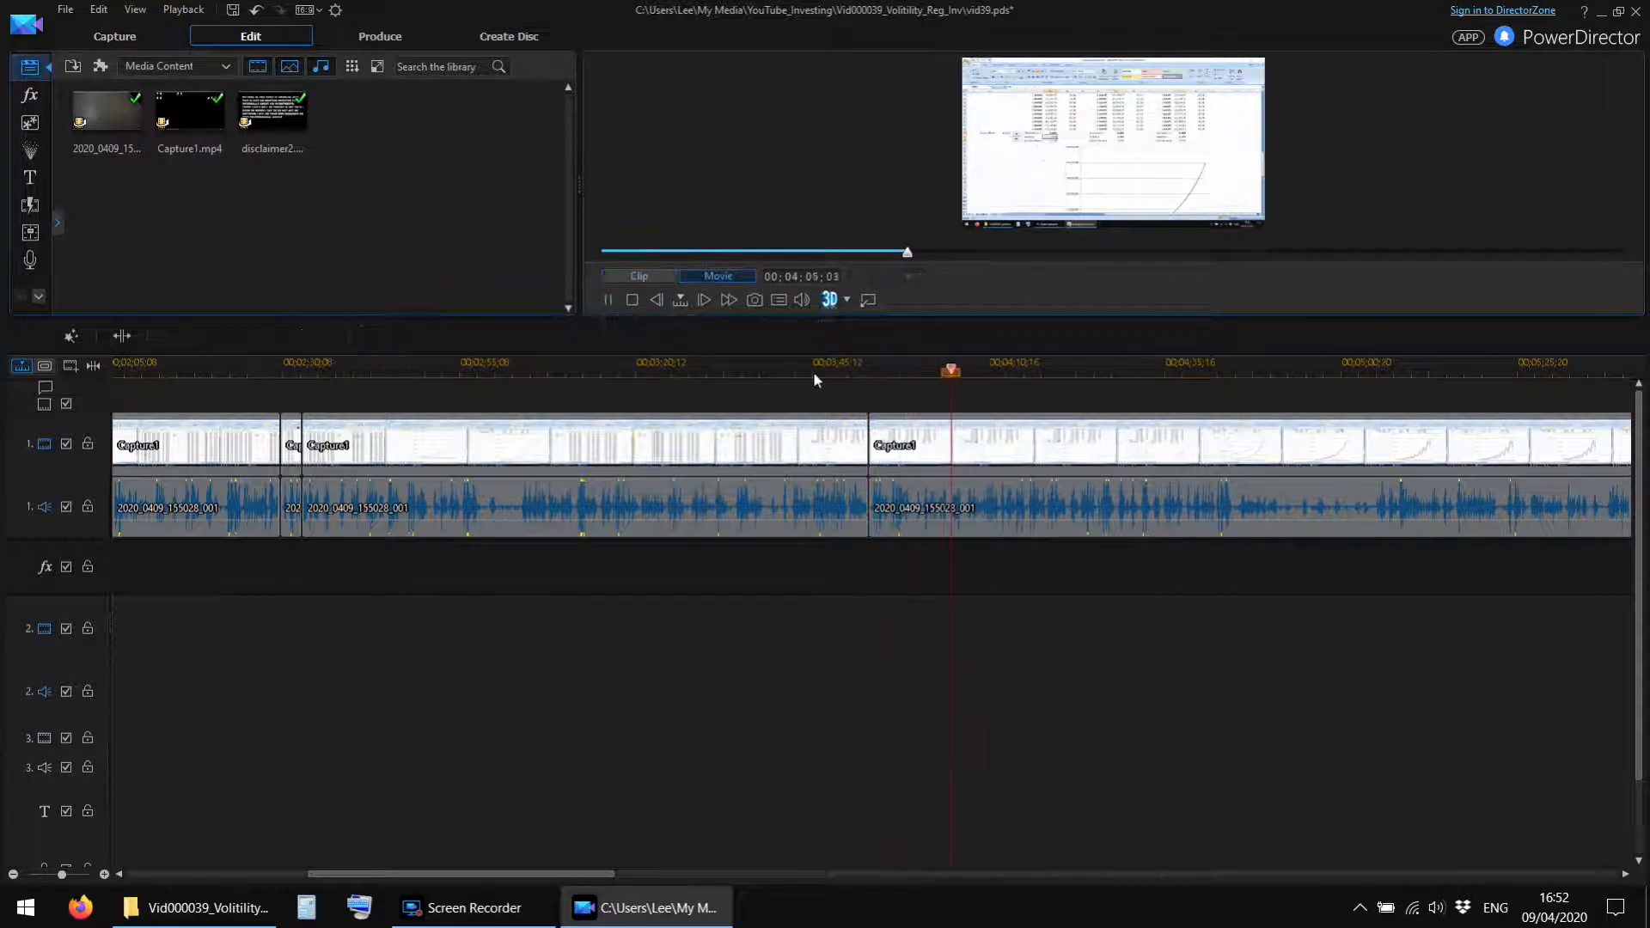
Undo a misplaced split and split the Capture1 video and camera audio at about 00;04;12 instead.
{"action": "left_click_drag", "start_coordinate": [962, 368], "coordinate": [1066, 368]}
{"action": "left_click", "coordinate": [608, 299]}
{"action": "key", "text": "ctrl+t"}
{"action": "key", "text": "ctrl+z"}
{"action": "left_click", "coordinate": [608, 299]}
{"action": "left_click", "coordinate": [999, 368]}
{"action": "key", "text": "ctrl+t"}
{"action": "left_click", "coordinate": [610, 300]}
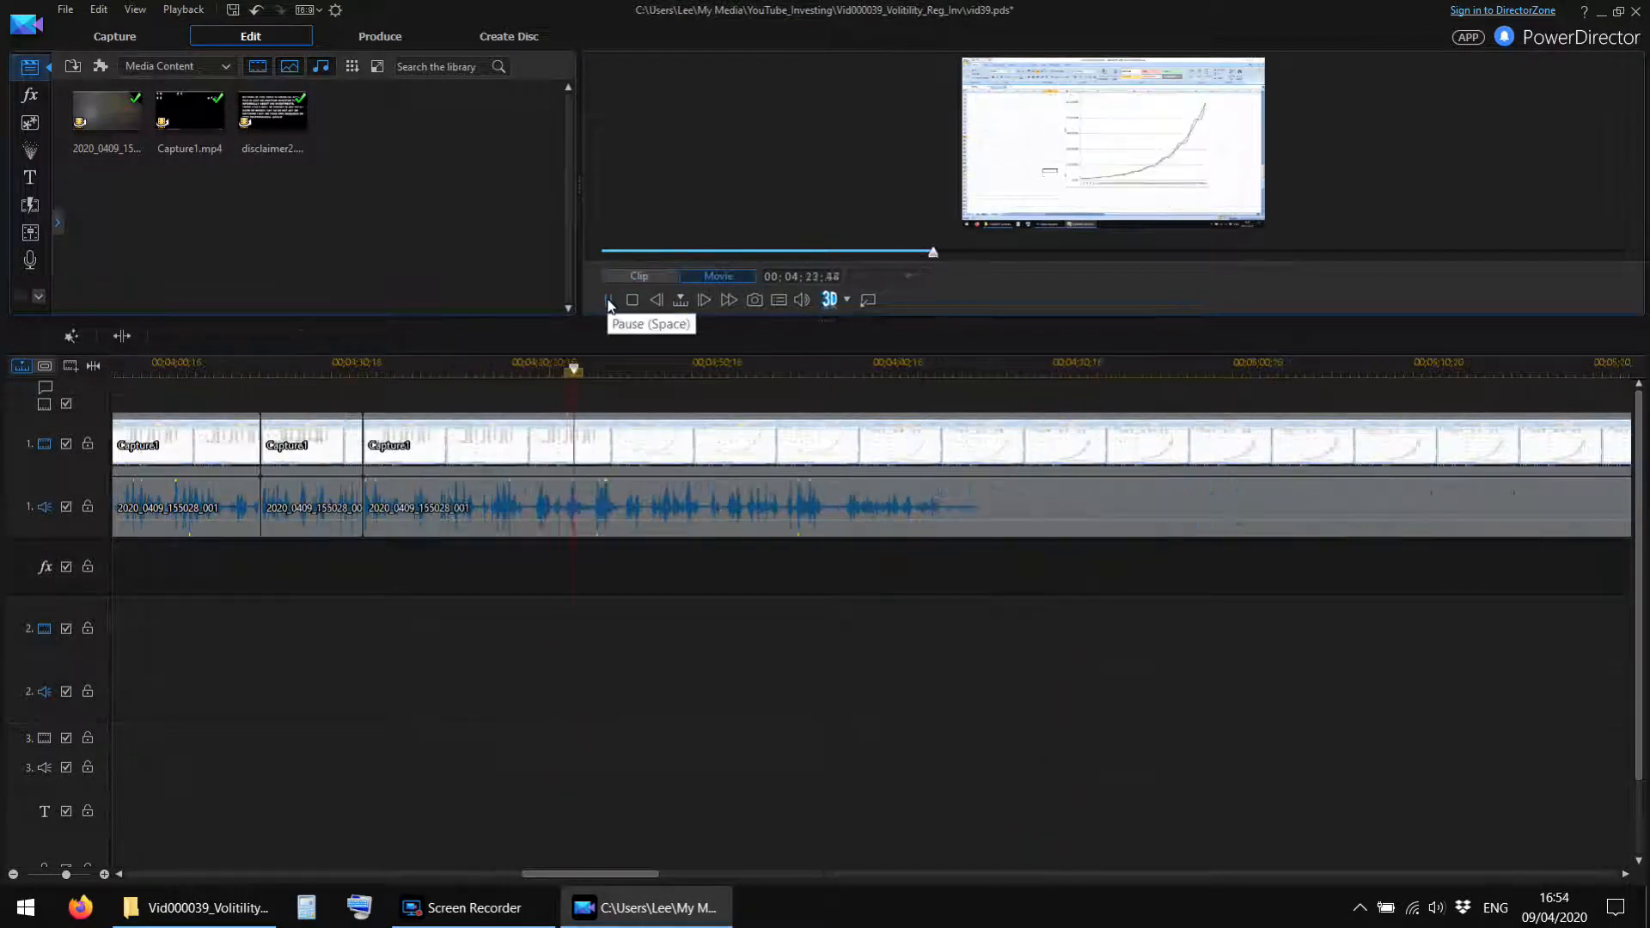
Review the footage beyond 00;04;23 and make two more splits in the Capture1 video and camera audio.
{"action": "left_click_drag", "start_coordinate": [609, 874], "coordinate": [663, 874]}
{"action": "left_click", "coordinate": [501, 369]}
{"action": "left_click", "coordinate": [608, 300]}
{"action": "left_click", "coordinate": [608, 300]}
{"action": "left_click", "coordinate": [115, 335]}
{"action": "left_click", "coordinate": [577, 369]}
{"action": "left_click", "coordinate": [111, 335]}
{"action": "left_click", "coordinate": [607, 300]}
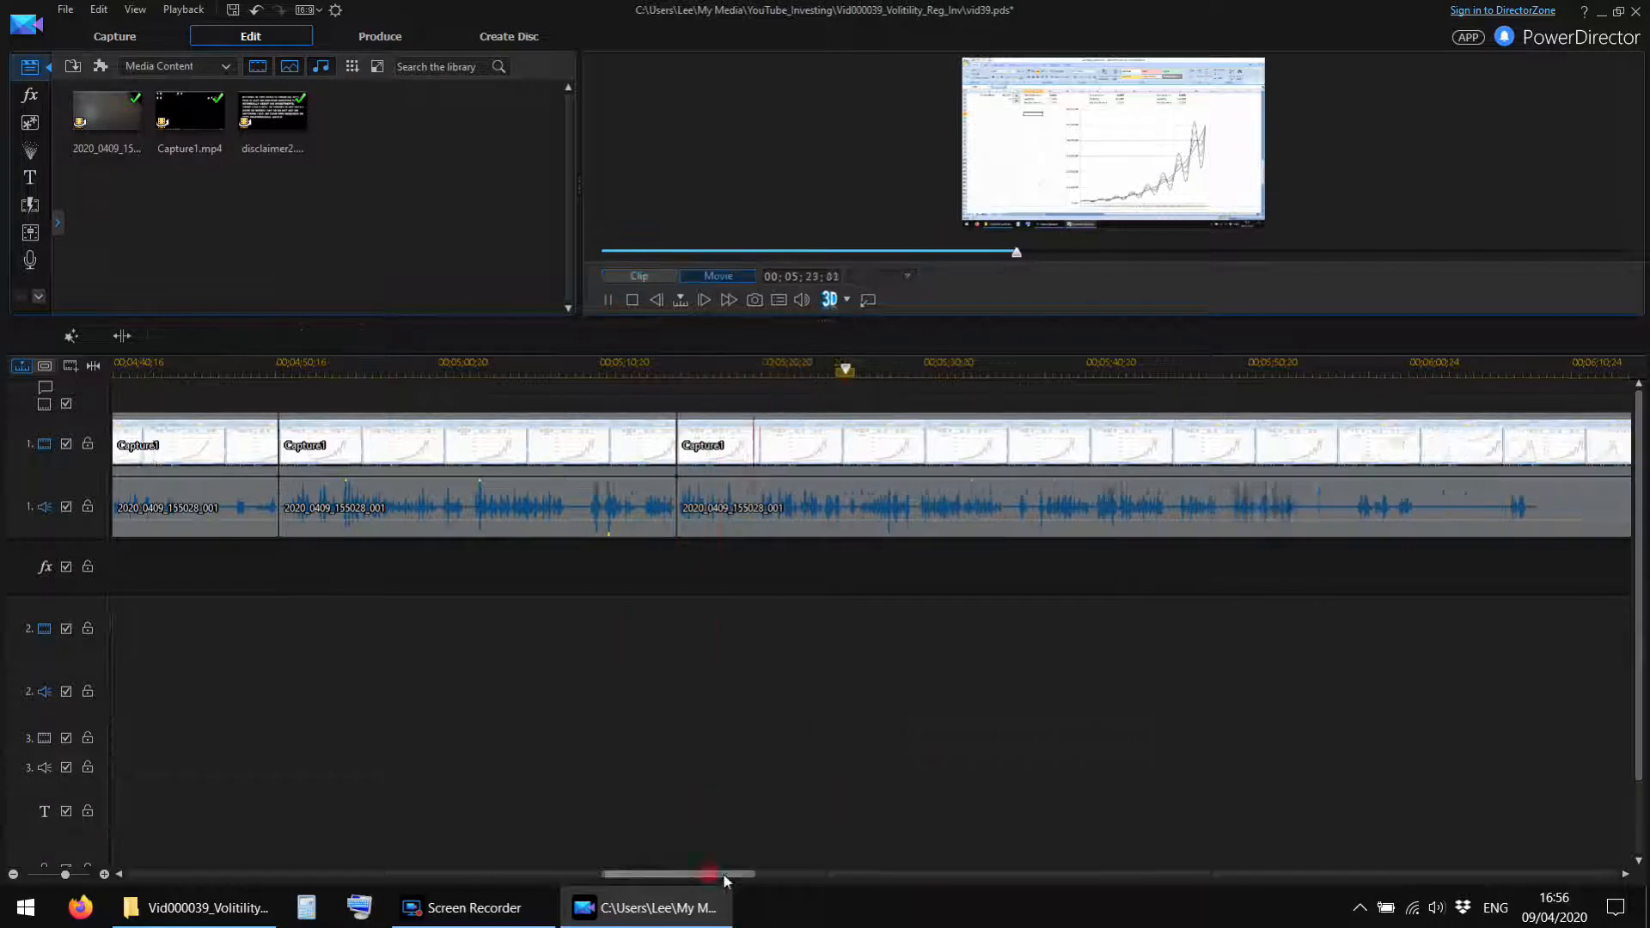
Split the Capture1 video and camera audio around the unwanted section near 00;05;40 and remove it, closing the gap.
{"action": "left_click", "coordinate": [609, 300]}
{"action": "left_click", "coordinate": [876, 370]}
{"action": "left_click", "coordinate": [122, 335]}
{"action": "left_click", "coordinate": [608, 300]}
{"action": "left_click", "coordinate": [608, 300]}
{"action": "left_click", "coordinate": [1100, 375]}
{"action": "left_click", "coordinate": [123, 335]}
{"action": "left_click", "coordinate": [988, 446]}
{"action": "key", "text": "Delete"}
Replay the join near 00;05;40 and the footage after it to find the next unwanted section.
{"action": "left_click", "coordinate": [608, 300]}
{"action": "left_click", "coordinate": [610, 299]}
{"action": "left_click", "coordinate": [954, 371]}
{"action": "left_click", "coordinate": [611, 300]}
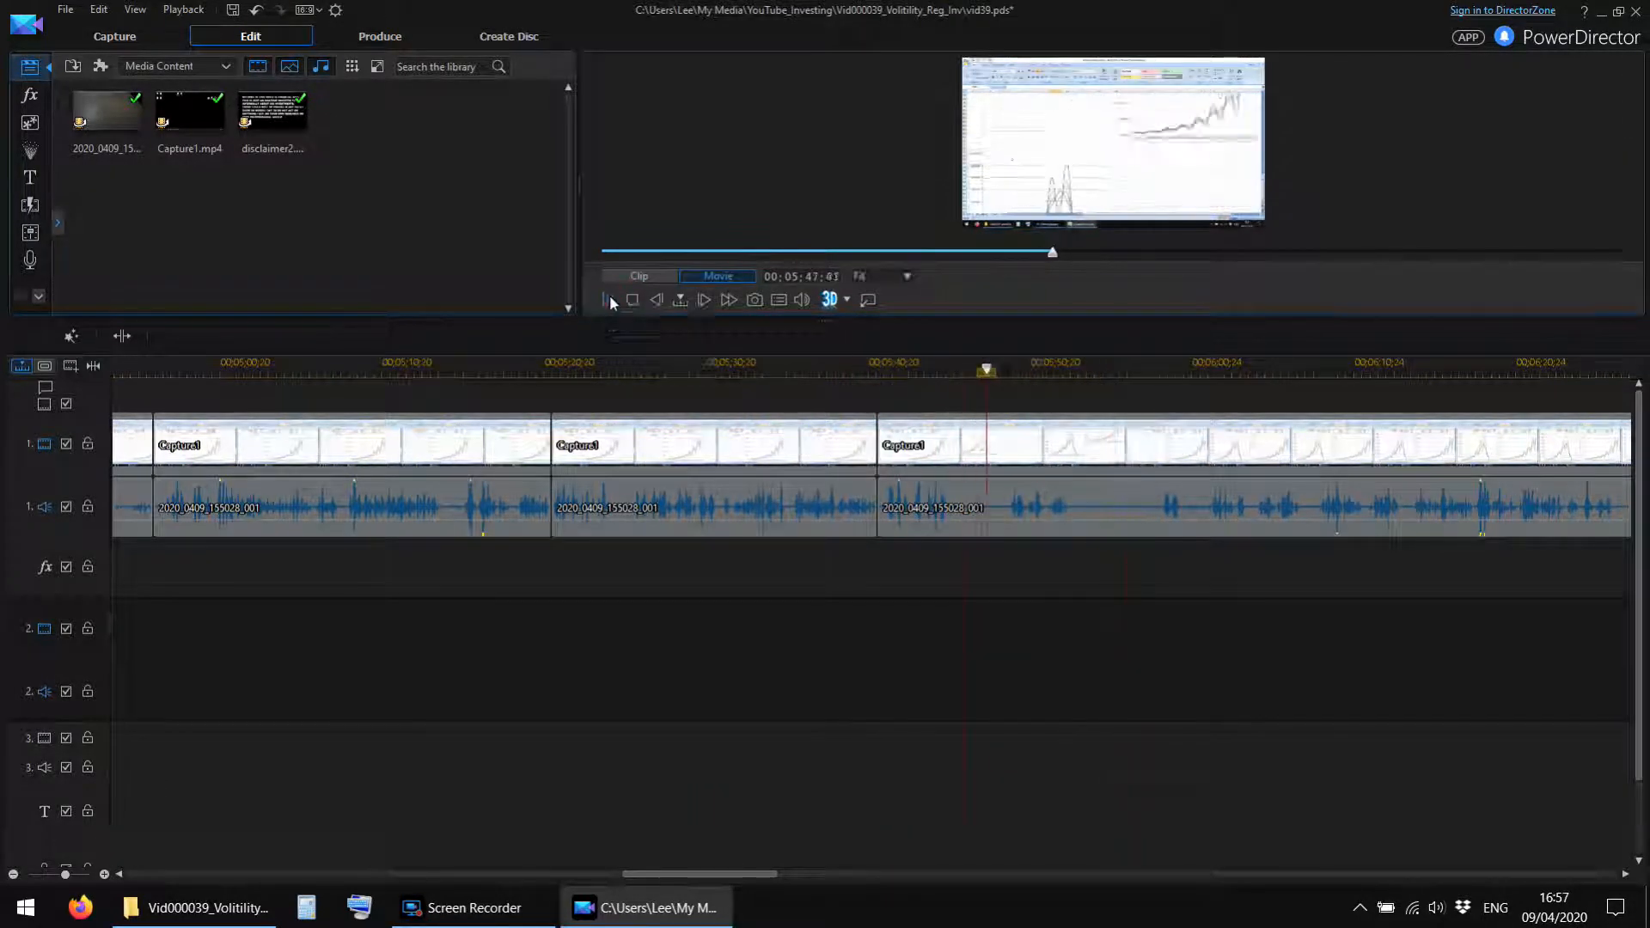
Cut out the unwanted Capture1 video and camera audio just after 00;05;50, closing the gap.
{"action": "left_click", "coordinate": [608, 300]}
{"action": "left_click", "coordinate": [122, 335]}
{"action": "left_click", "coordinate": [1153, 371]}
{"action": "left_click", "coordinate": [122, 336]}
{"action": "left_click", "coordinate": [1113, 445]}
{"action": "key", "text": "Delete"}
Replay the new join after 00;05;50 and review the footage up to about 00;06;40.
{"action": "left_click", "coordinate": [1027, 371]}
{"action": "left_click", "coordinate": [608, 299]}
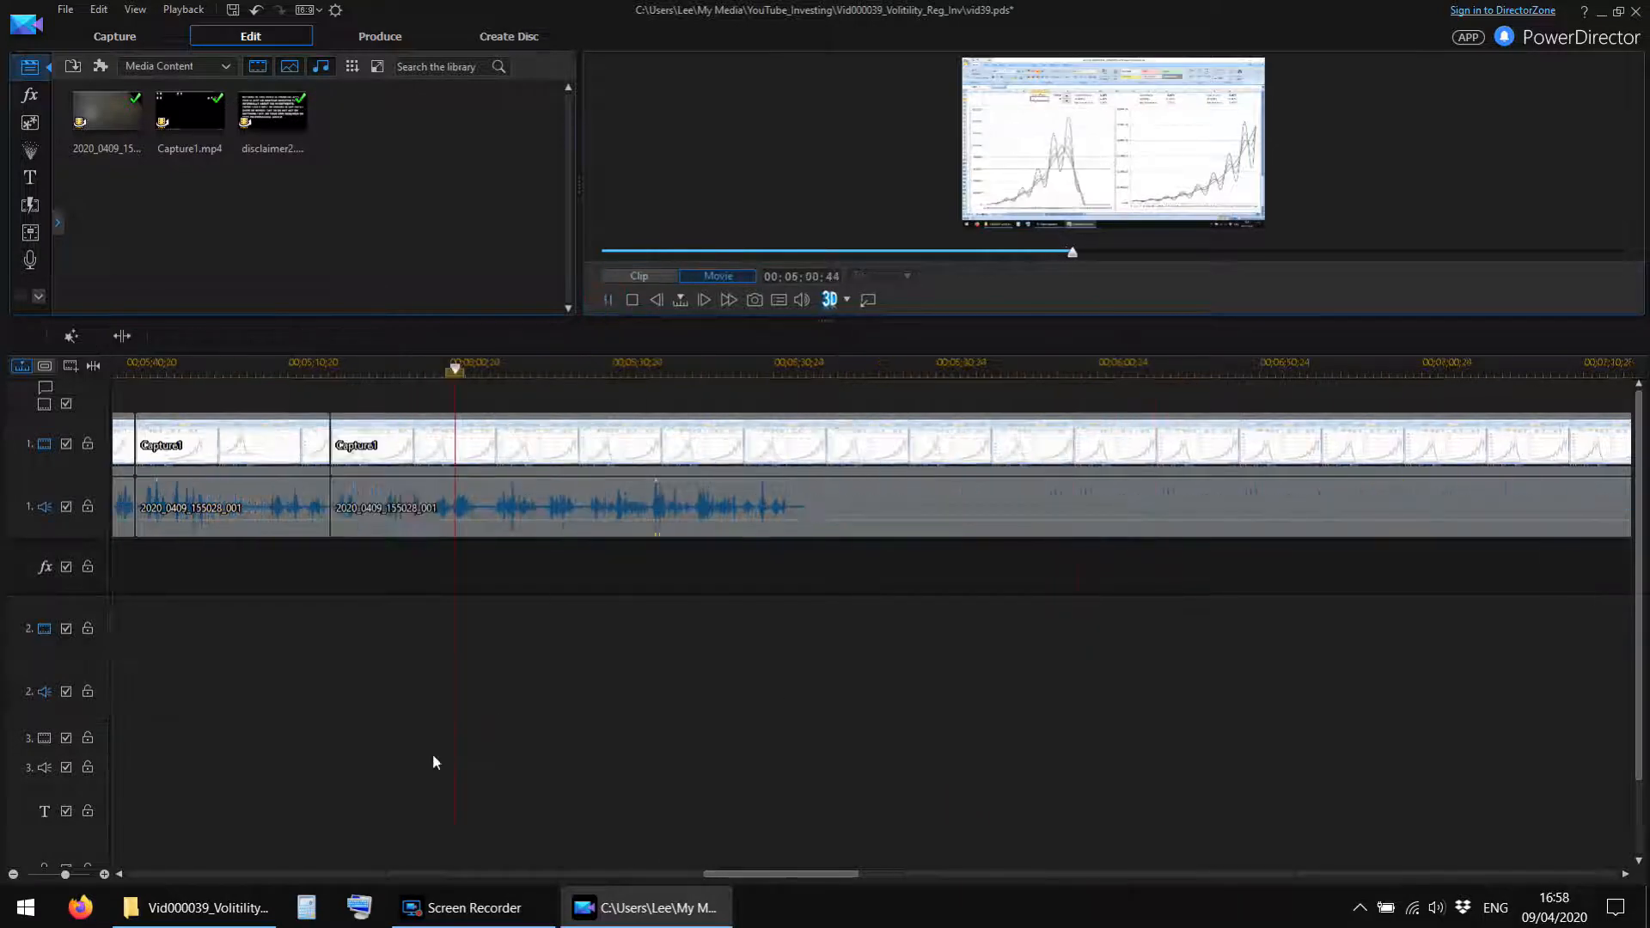
{"action": "left_click_drag", "start_coordinate": [781, 372], "coordinate": [670, 371]}
{"action": "left_click_drag", "start_coordinate": [719, 874], "coordinate": [776, 874]}
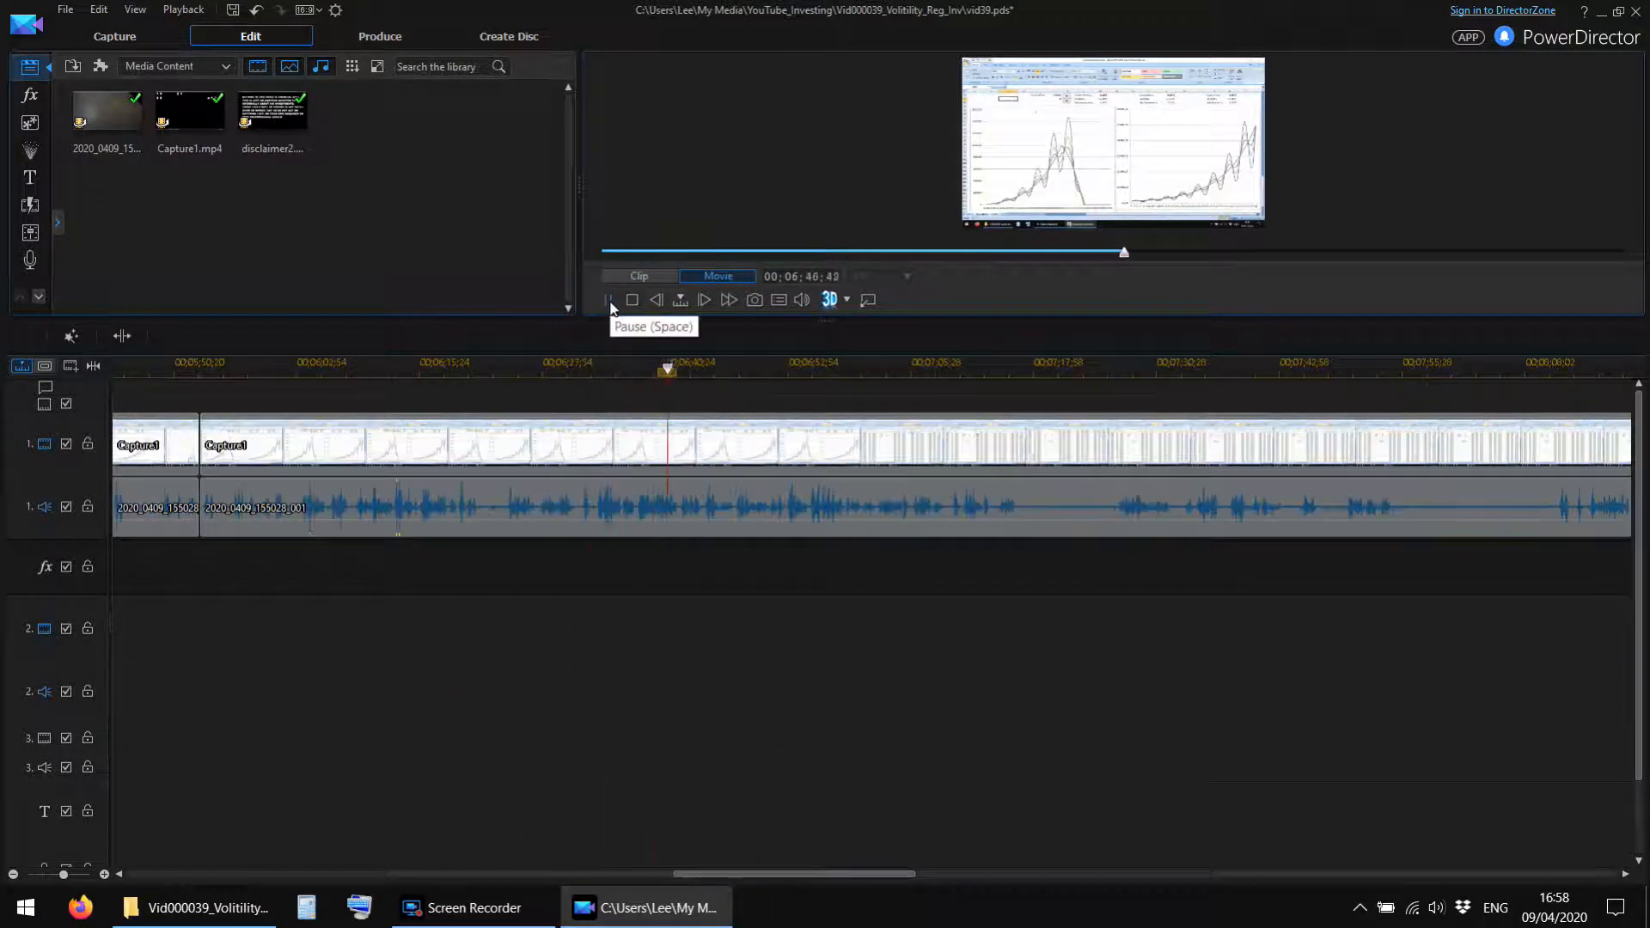
Split the Capture1 video and camera audio at about 00;06;44.
{"action": "left_click", "coordinate": [676, 375]}
{"action": "left_click", "coordinate": [609, 300]}
{"action": "key", "text": "ctrl+t"}
Review the Capture1 footage from the split near 00;06;44 up to about 00;10;54 to find the next unwanted section.
{"action": "left_click", "coordinate": [608, 300]}
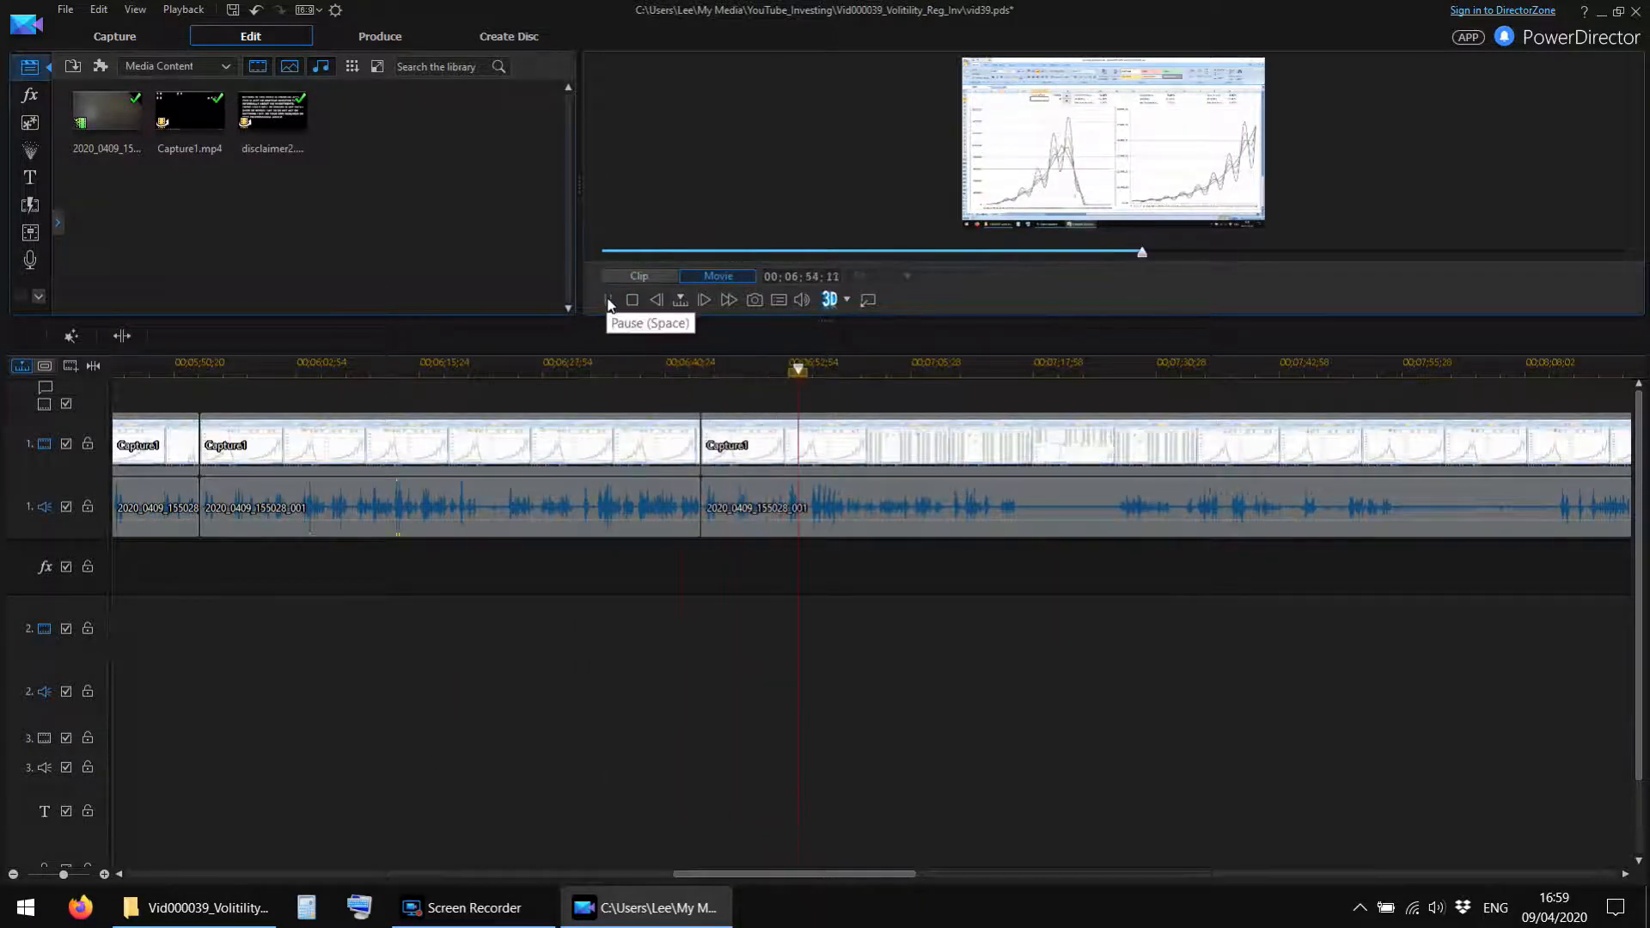
{"action": "left_click_drag", "start_coordinate": [796, 874], "coordinate": [868, 881]}
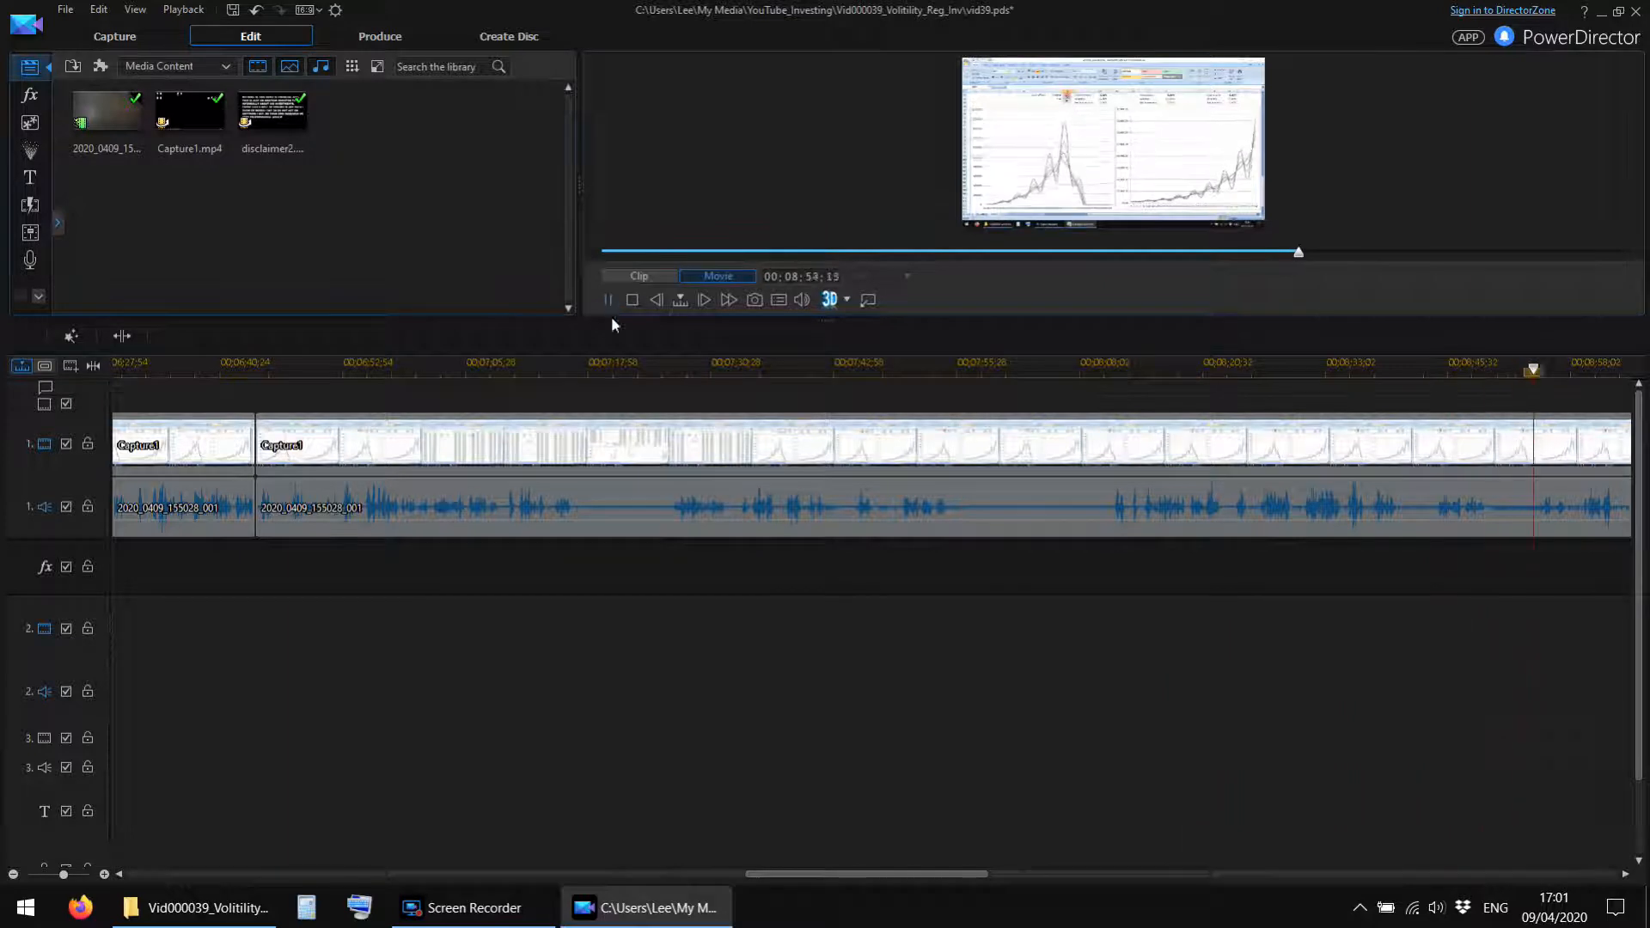
{"action": "left_click_drag", "start_coordinate": [869, 874], "coordinate": [979, 874]}
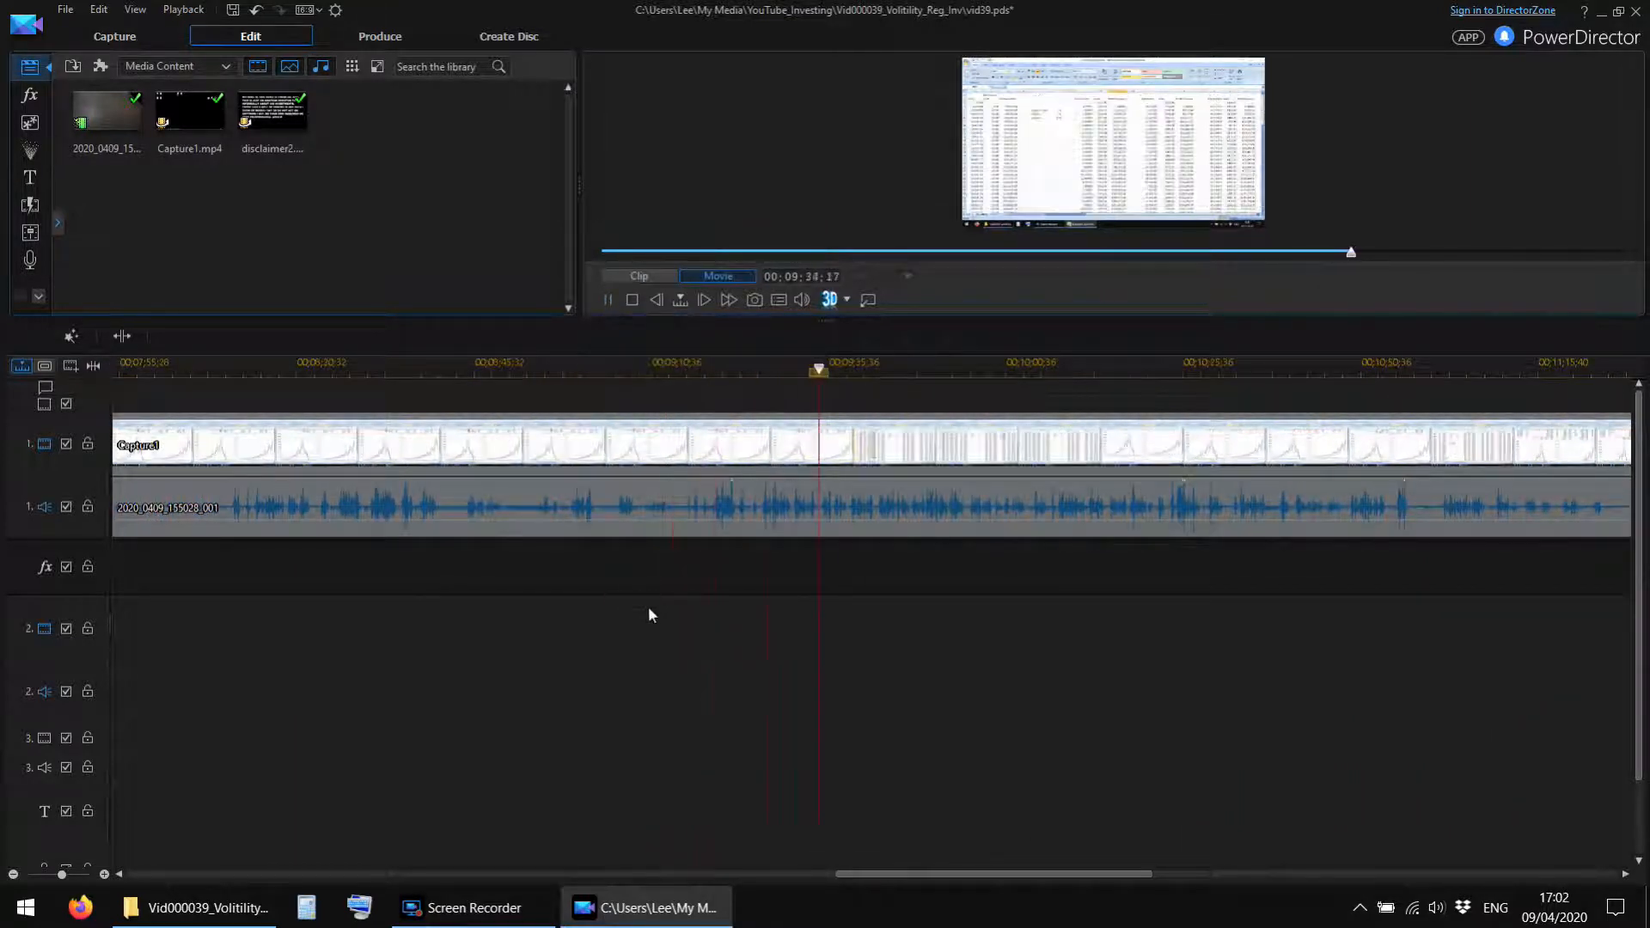
{"action": "left_click_drag", "start_coordinate": [869, 875], "coordinate": [928, 875]}
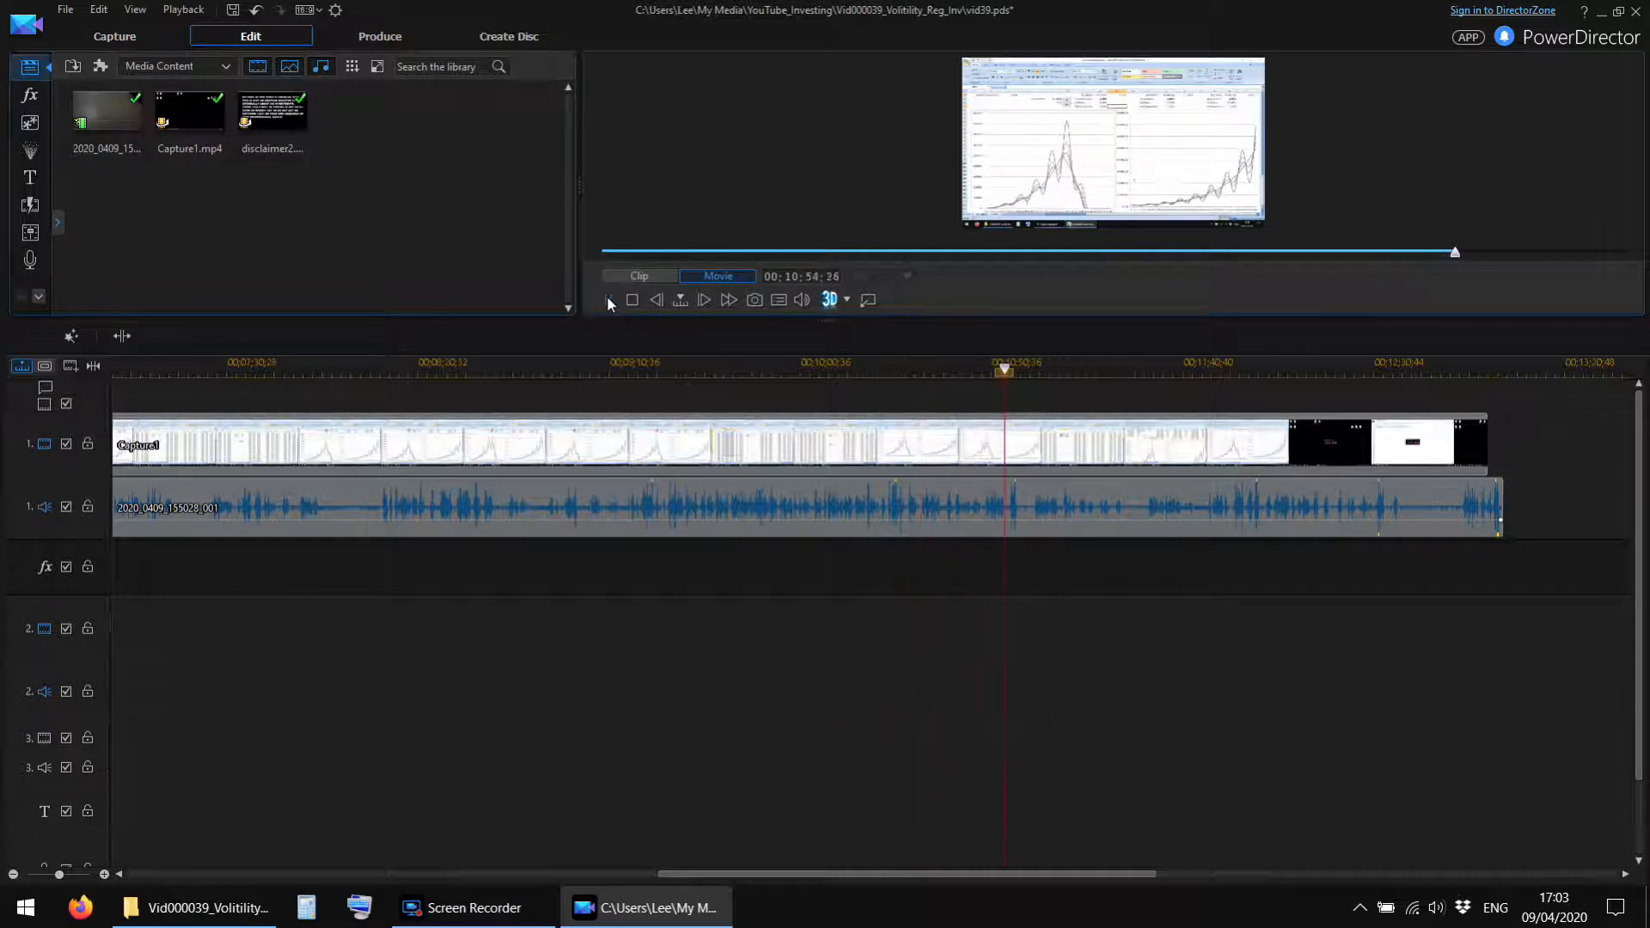
Cut out the unwanted video and camera audio at about 00;10;57 and review the footage up to about 00;11;33.
{"action": "left_click", "coordinate": [122, 336]}
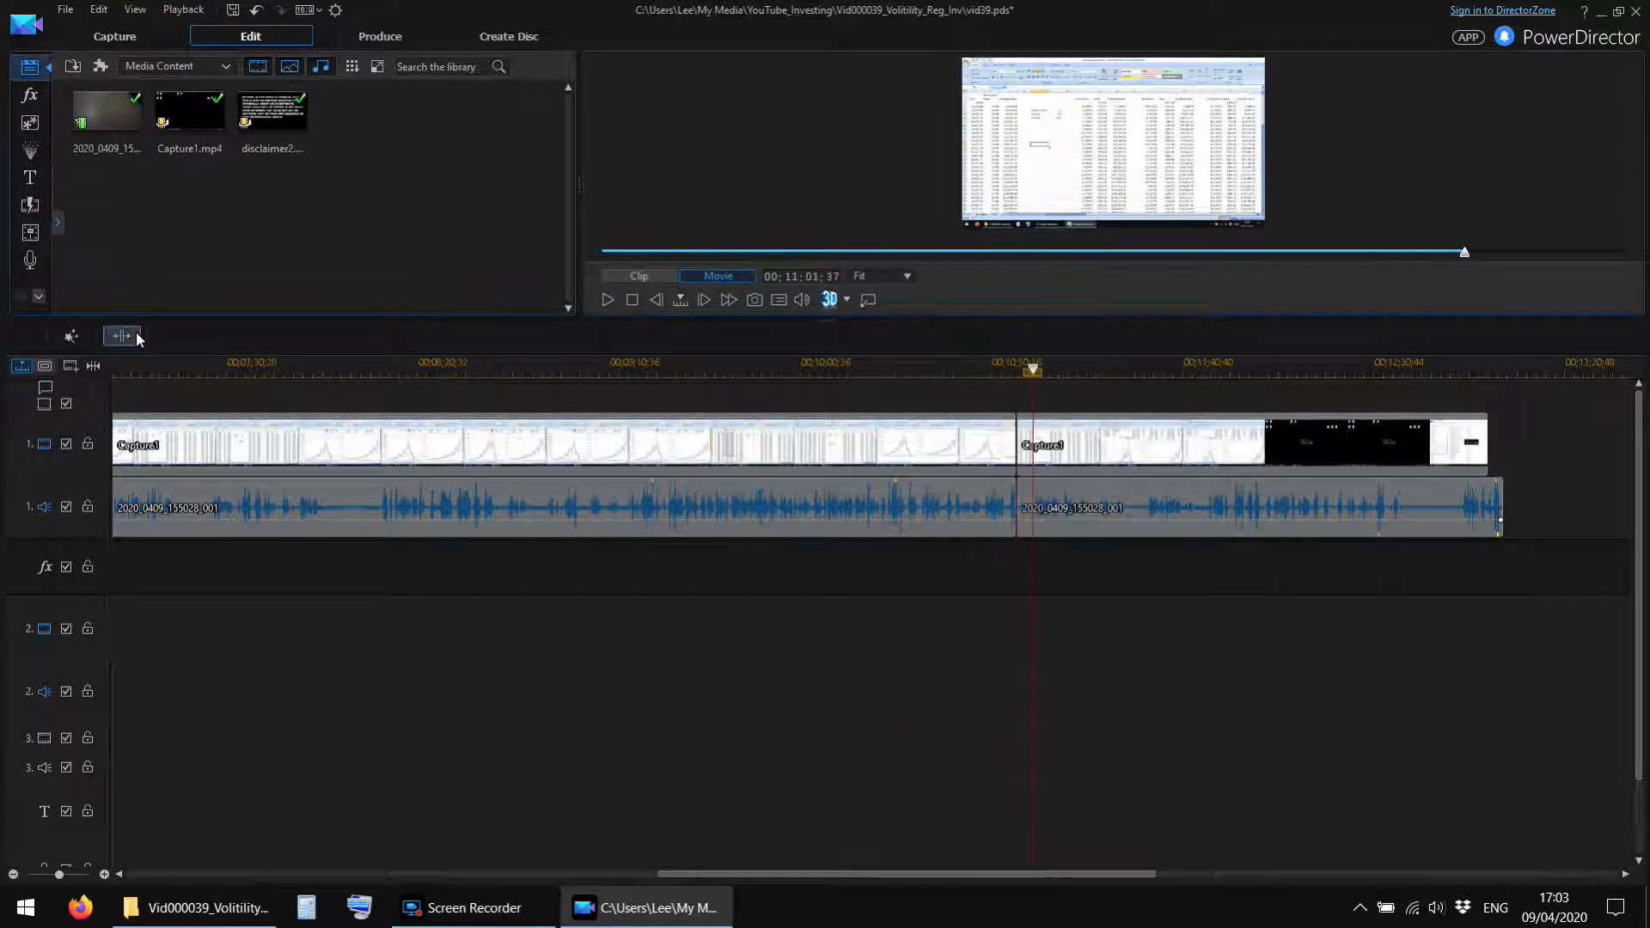
{"action": "left_click", "coordinate": [608, 299]}
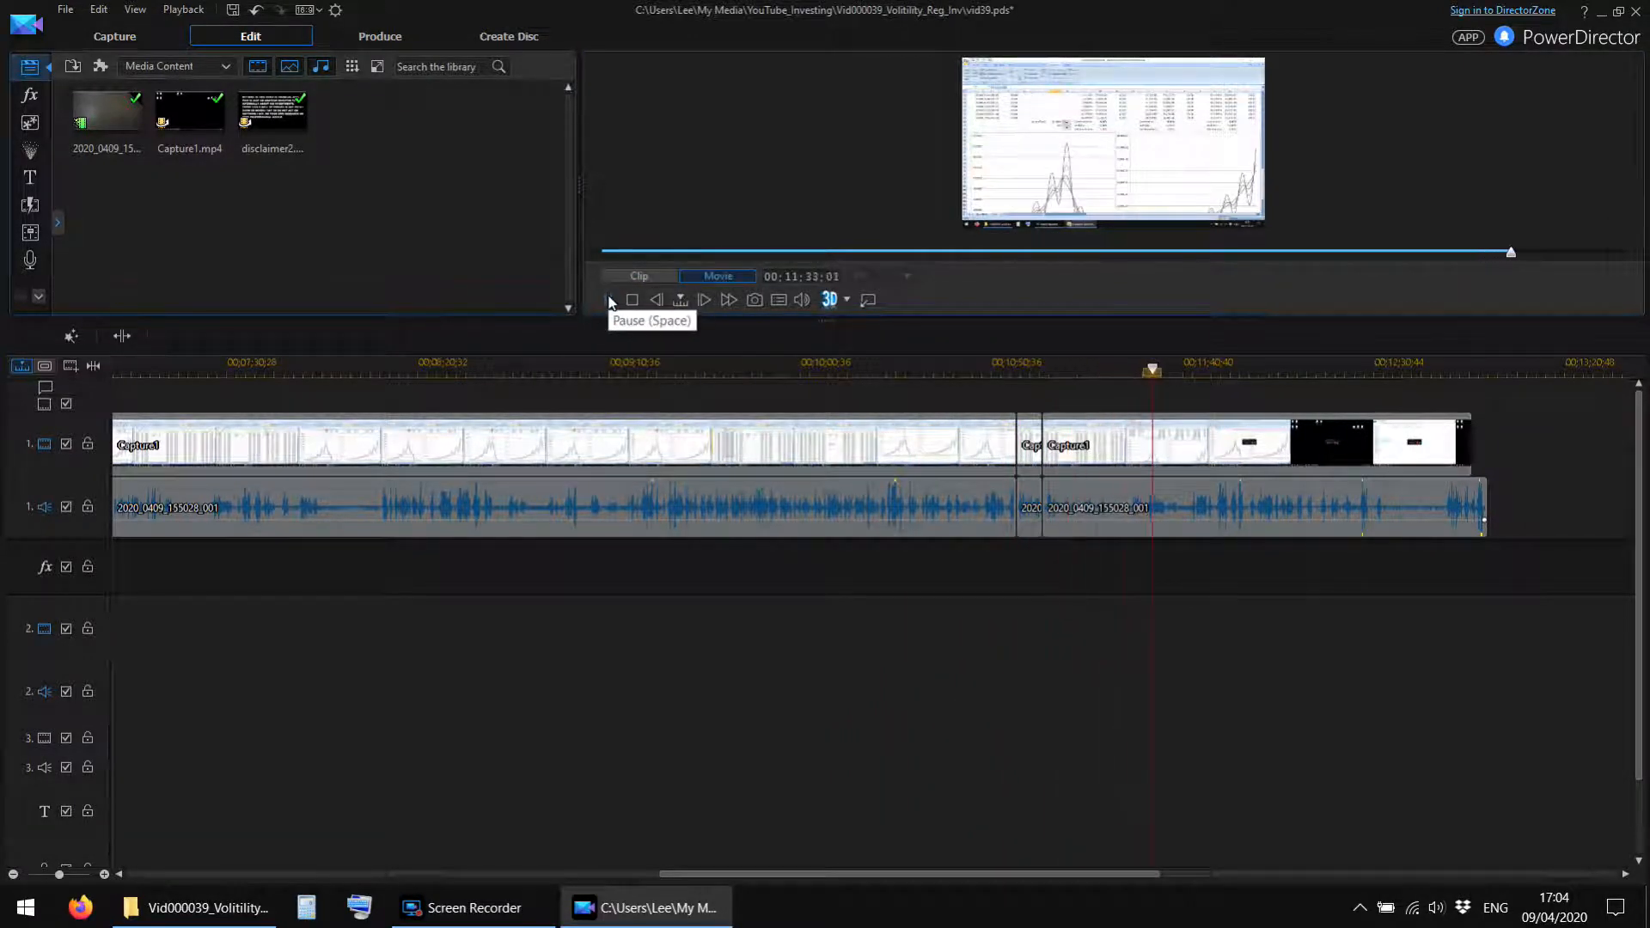
{"action": "left_click", "coordinate": [608, 301]}
{"action": "left_click", "coordinate": [608, 299]}
Cut out the unwanted Capture1 video and camera audio after about 00;11;04, closing the gap, and replay the new join.
{"action": "left_click", "coordinate": [122, 336]}
{"action": "left_click", "coordinate": [1118, 445]}
{"action": "key", "text": "Delete"}
{"action": "left_click", "coordinate": [1020, 370]}
{"action": "left_click", "coordinate": [608, 301]}
{"action": "left_click", "coordinate": [607, 301]}
{"action": "left_click", "coordinate": [608, 301]}
Trim the Capture1 video and camera audio so the movie ends at about 00;11;09, and replay the ending.
{"action": "left_click", "coordinate": [122, 336]}
{"action": "left_click", "coordinate": [1310, 369]}
{"action": "left_click", "coordinate": [607, 301]}
{"action": "left_click", "coordinate": [1044, 370]}
{"action": "left_click", "coordinate": [608, 301]}
{"action": "left_click", "coordinate": [609, 301]}
Return to the start of the movie and view the whole edited timeline with an enlarged preview.
{"action": "left_click", "coordinate": [602, 251]}
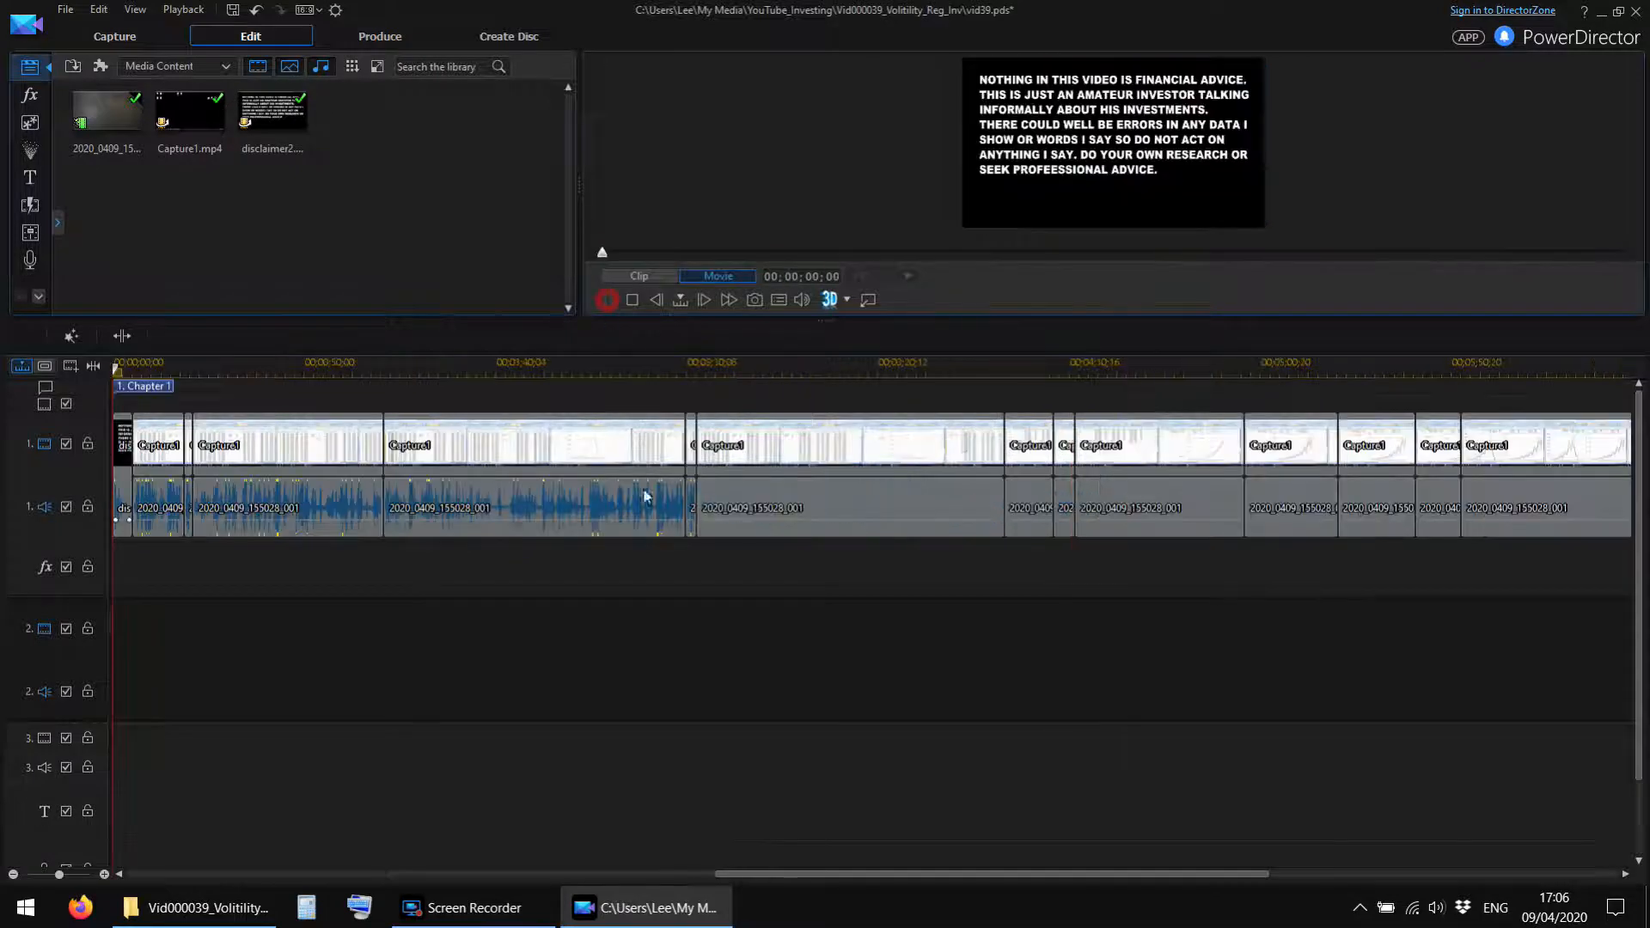
{"action": "left_click_drag", "start_coordinate": [761, 369], "coordinate": [330, 370]}
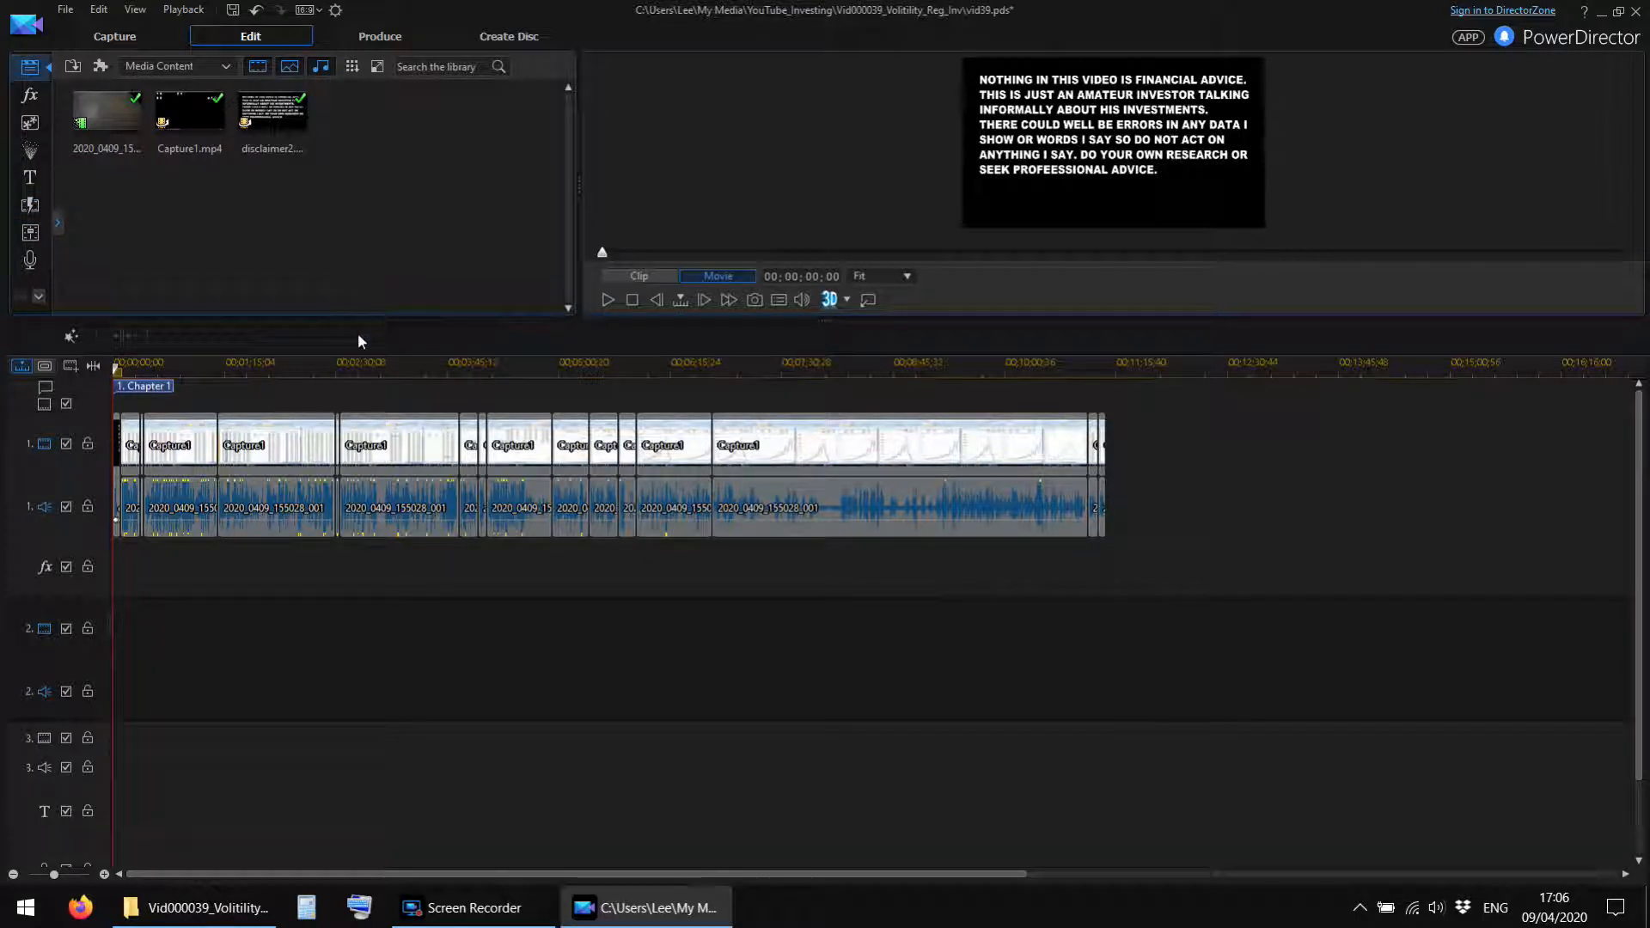
{"action": "left_click_drag", "start_coordinate": [357, 323], "coordinate": [168, 474]}
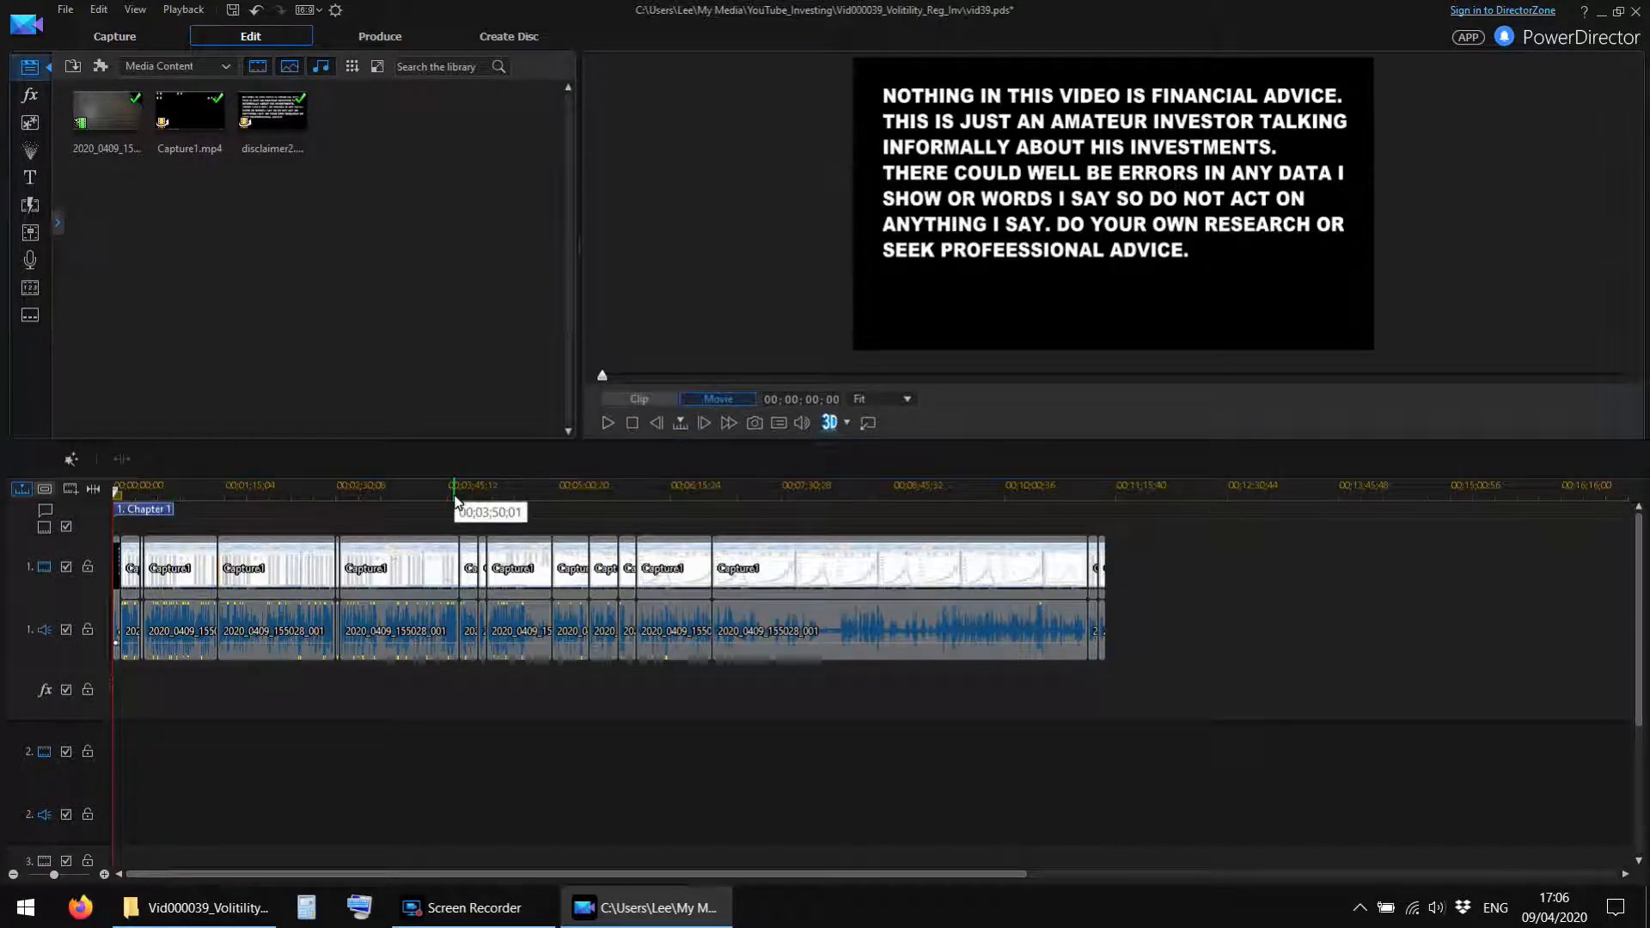
Add a subtitle reading "Talking crap again!!!" at 00;03;12;25.
{"action": "left_click", "coordinate": [400, 492]}
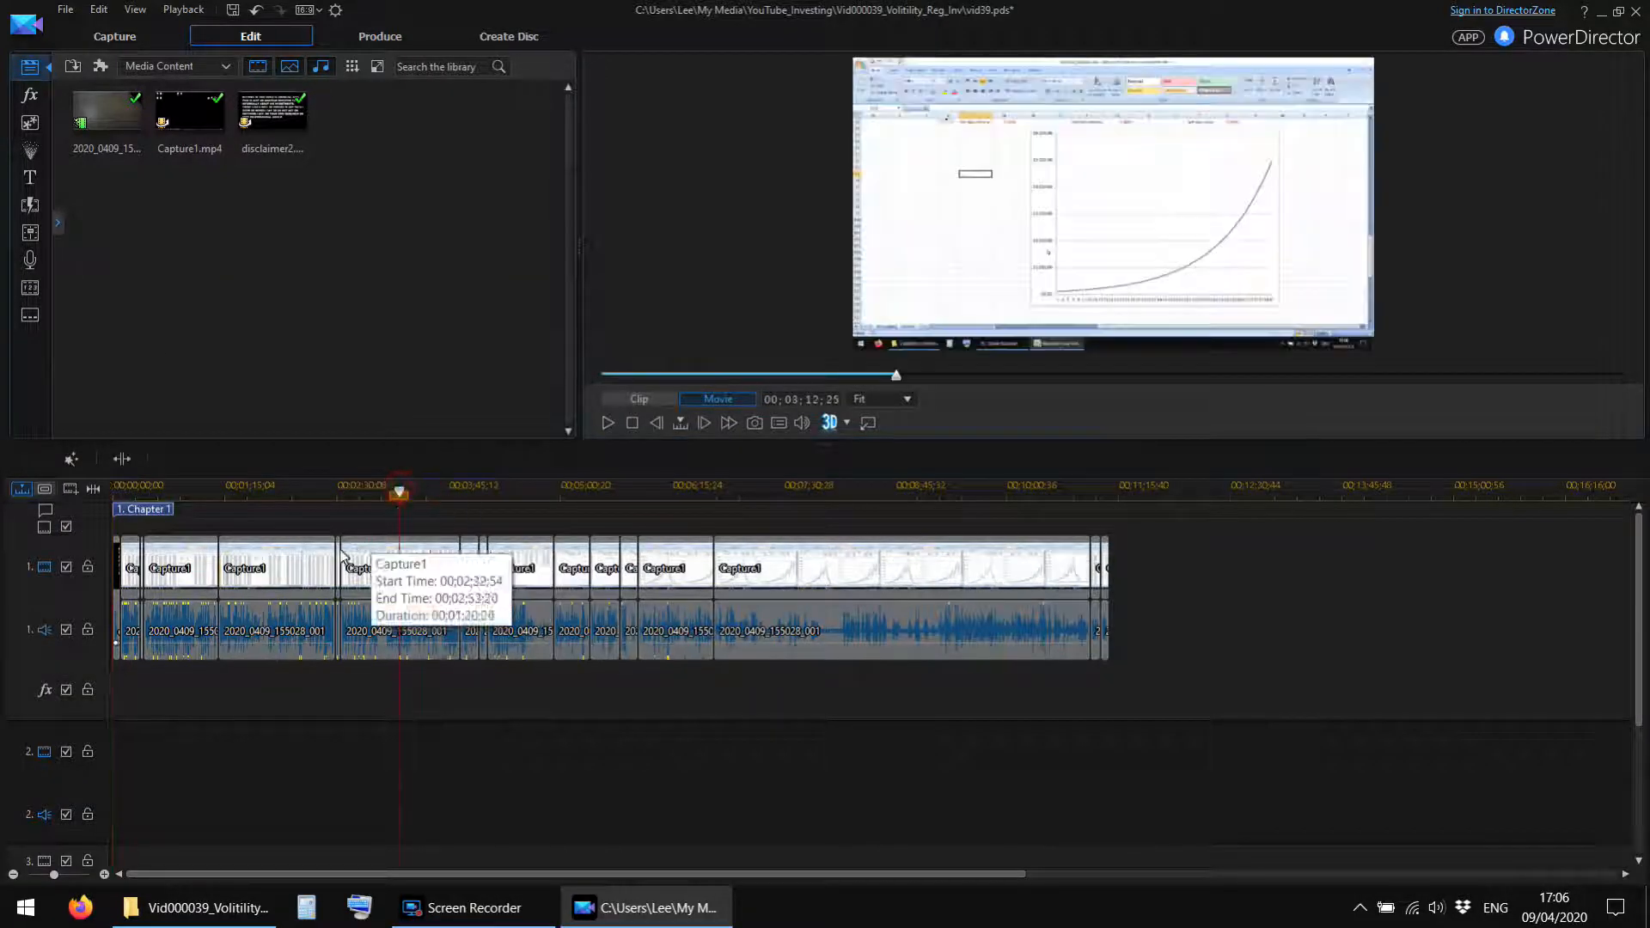
{"action": "left_click", "coordinate": [34, 312]}
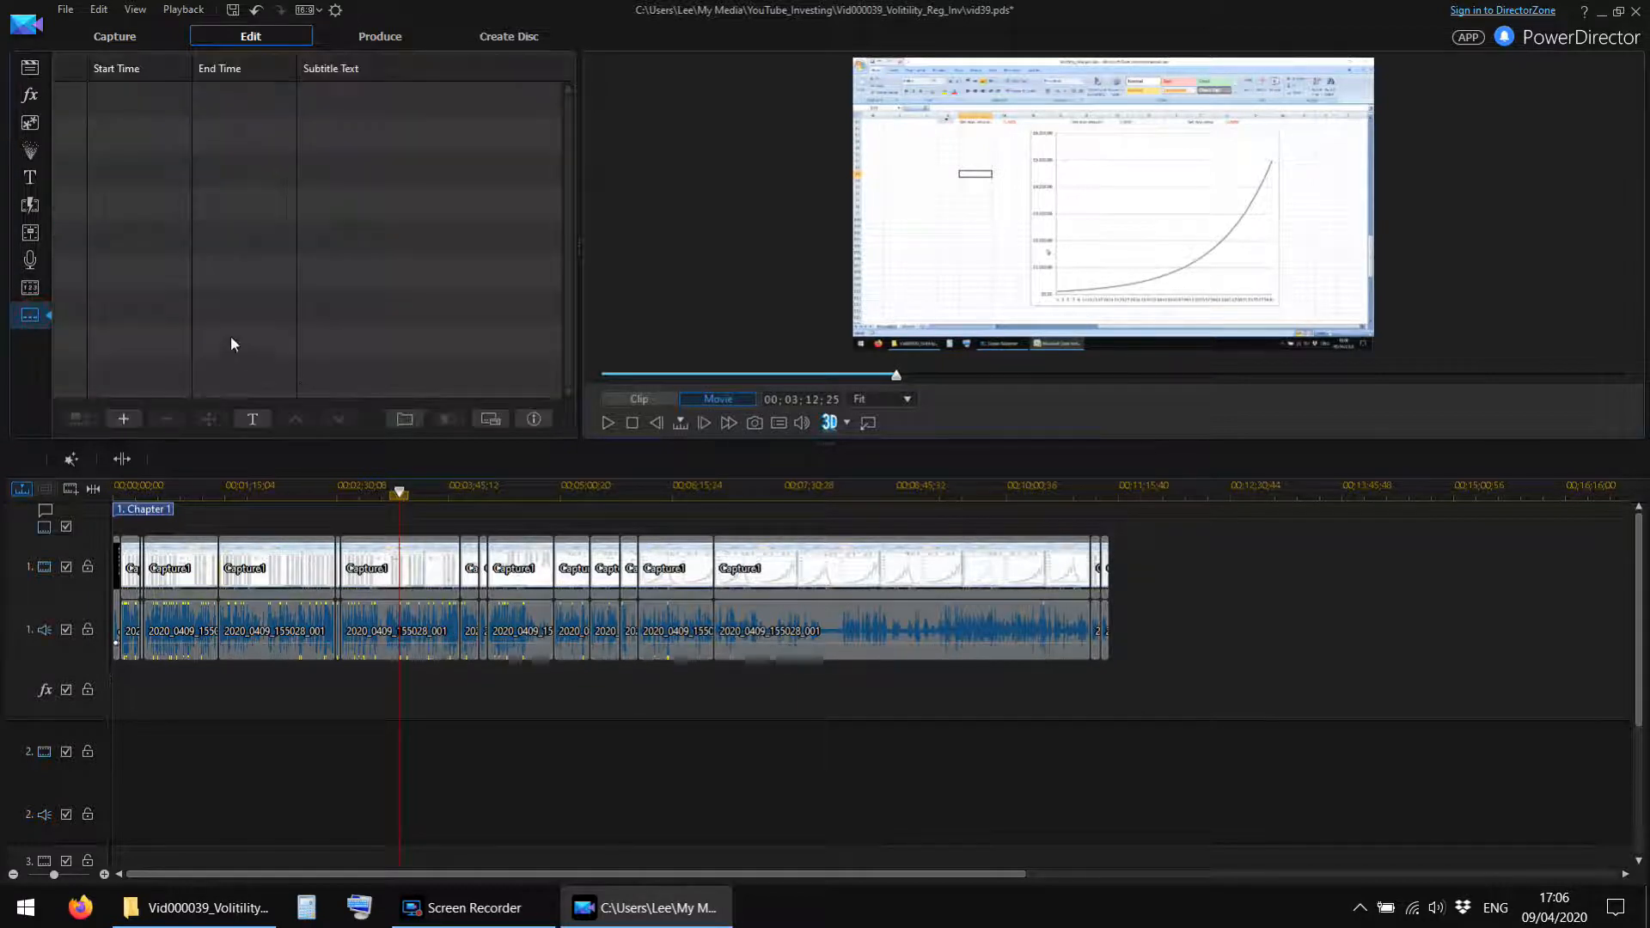
{"action": "left_click", "coordinate": [136, 413]}
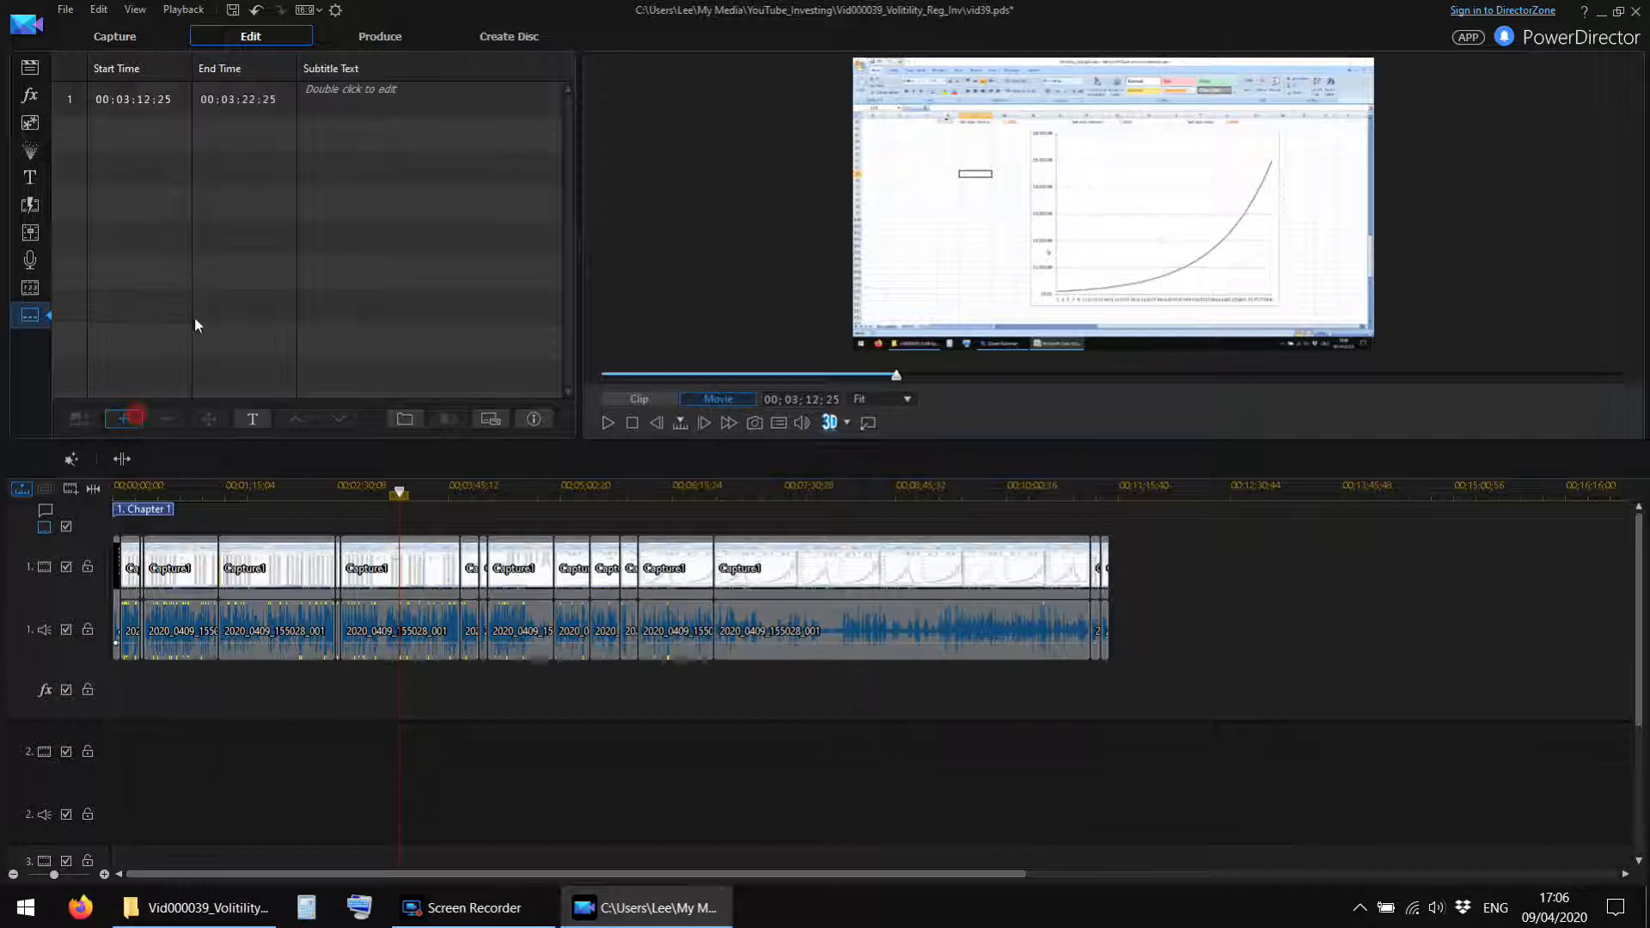
{"action": "double_click", "coordinate": [370, 100]}
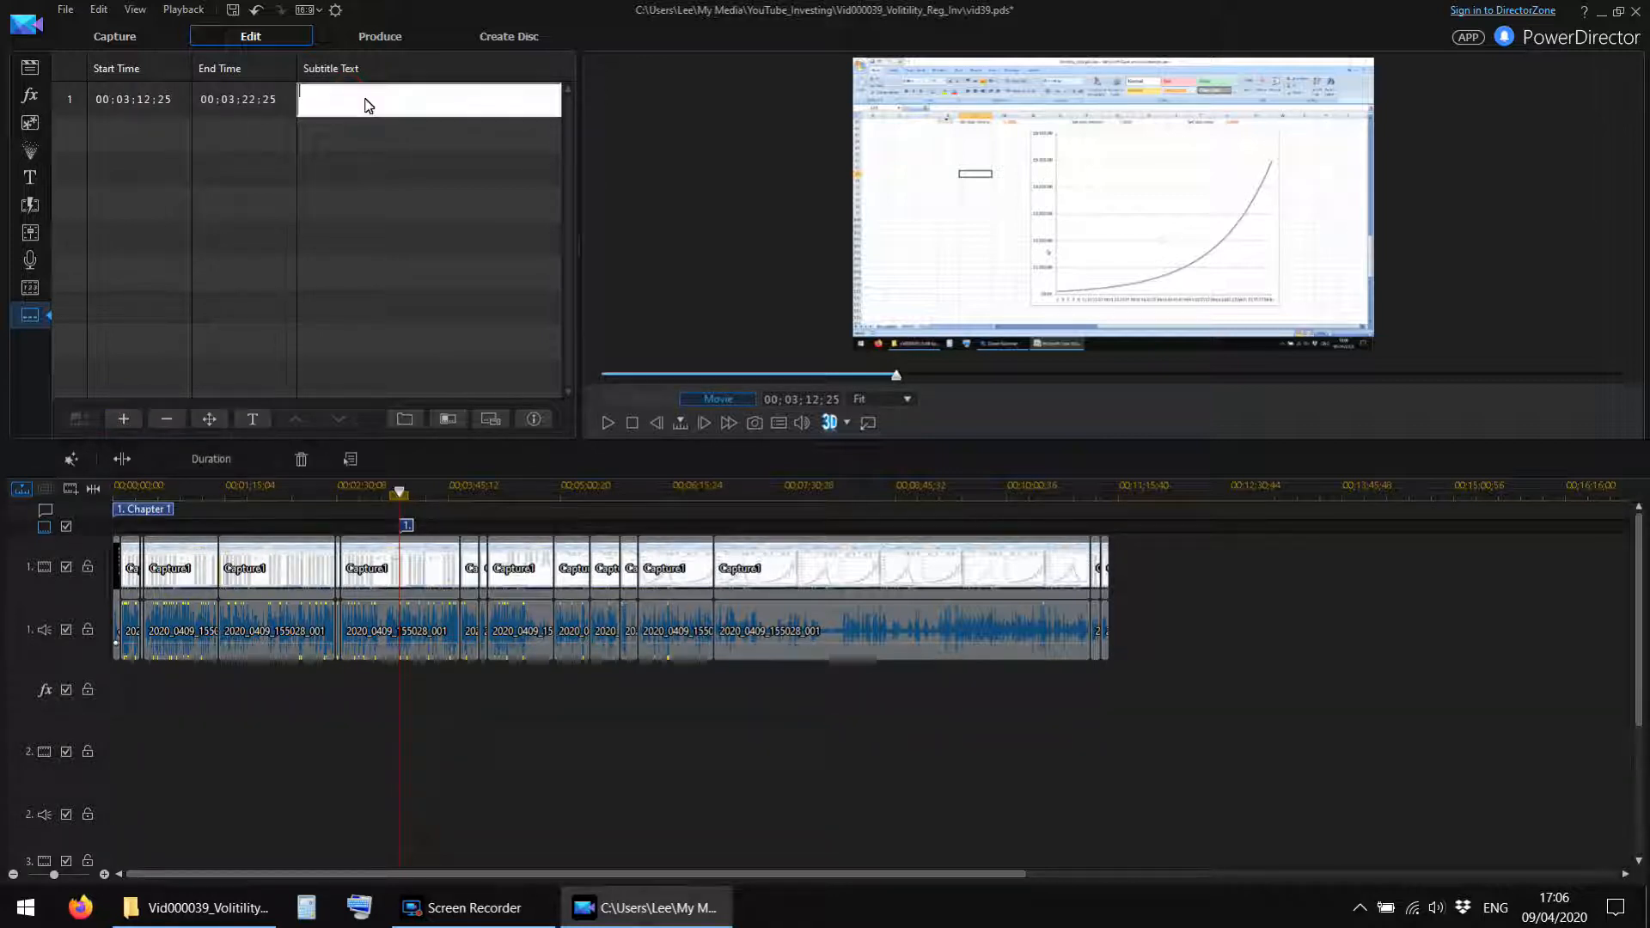
{"action": "type", "text": "Talking crap again!!!"}
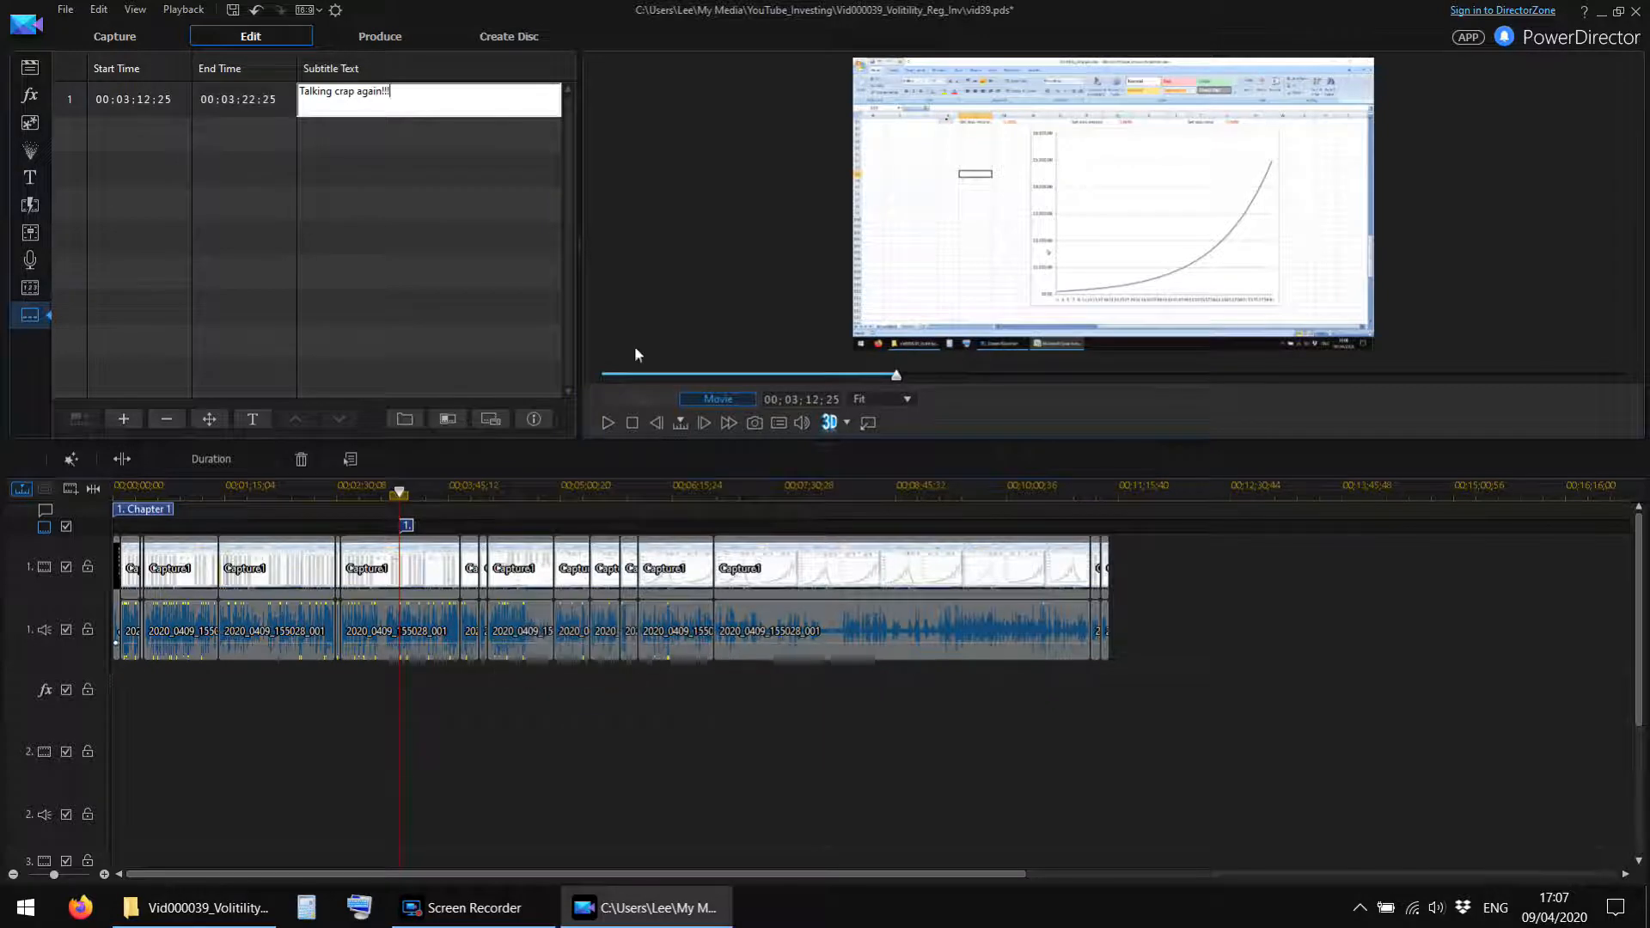
{"action": "left_click", "coordinate": [459, 728]}
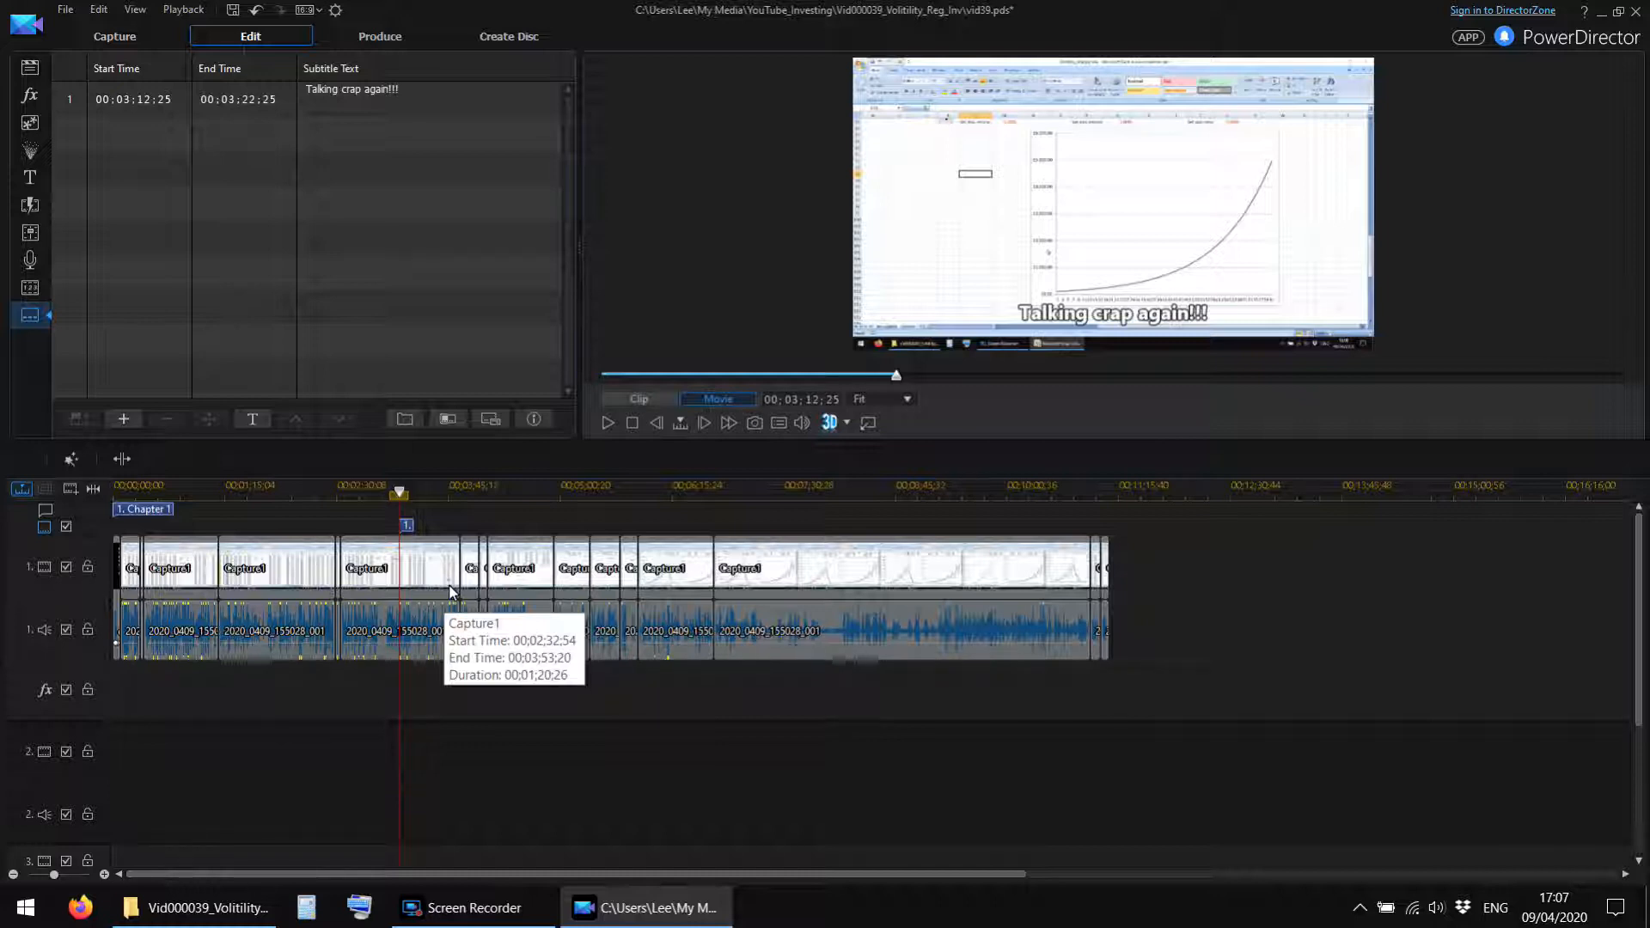
Preview the subtitle near 00;03;12, delete it and return to the media library.
{"action": "left_click", "coordinate": [607, 420]}
{"action": "left_click", "coordinate": [407, 525]}
{"action": "key", "text": "Delete"}
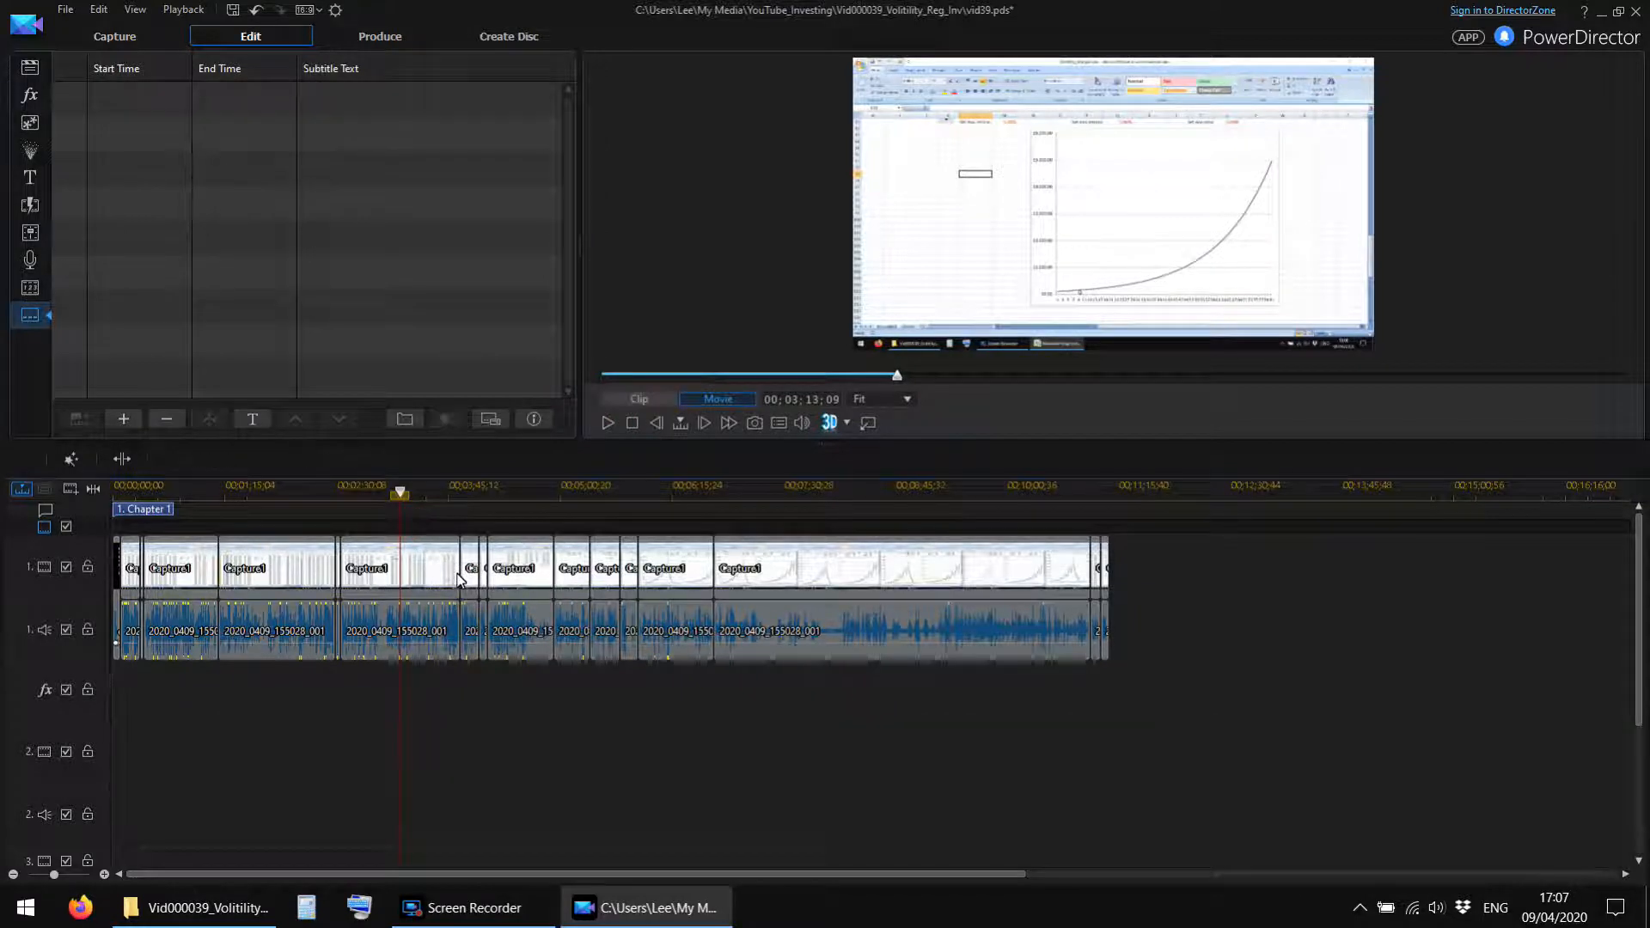
{"action": "left_click", "coordinate": [29, 69]}
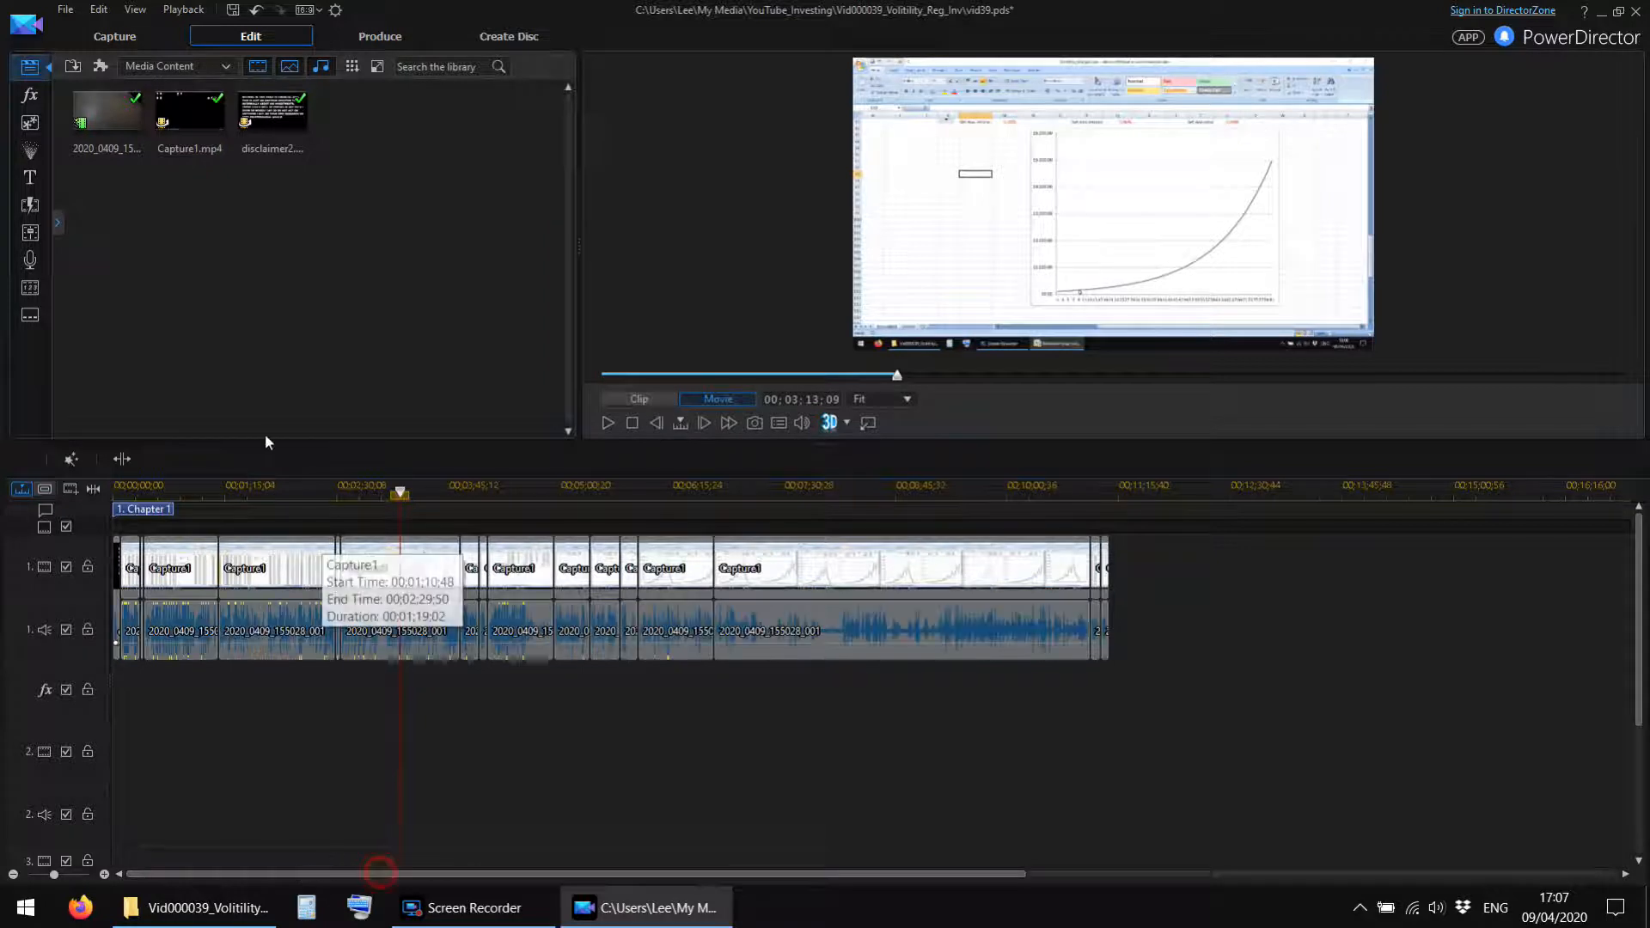
Save the vid39 project with the window maximized.
{"action": "double_click", "coordinate": [222, 8]}
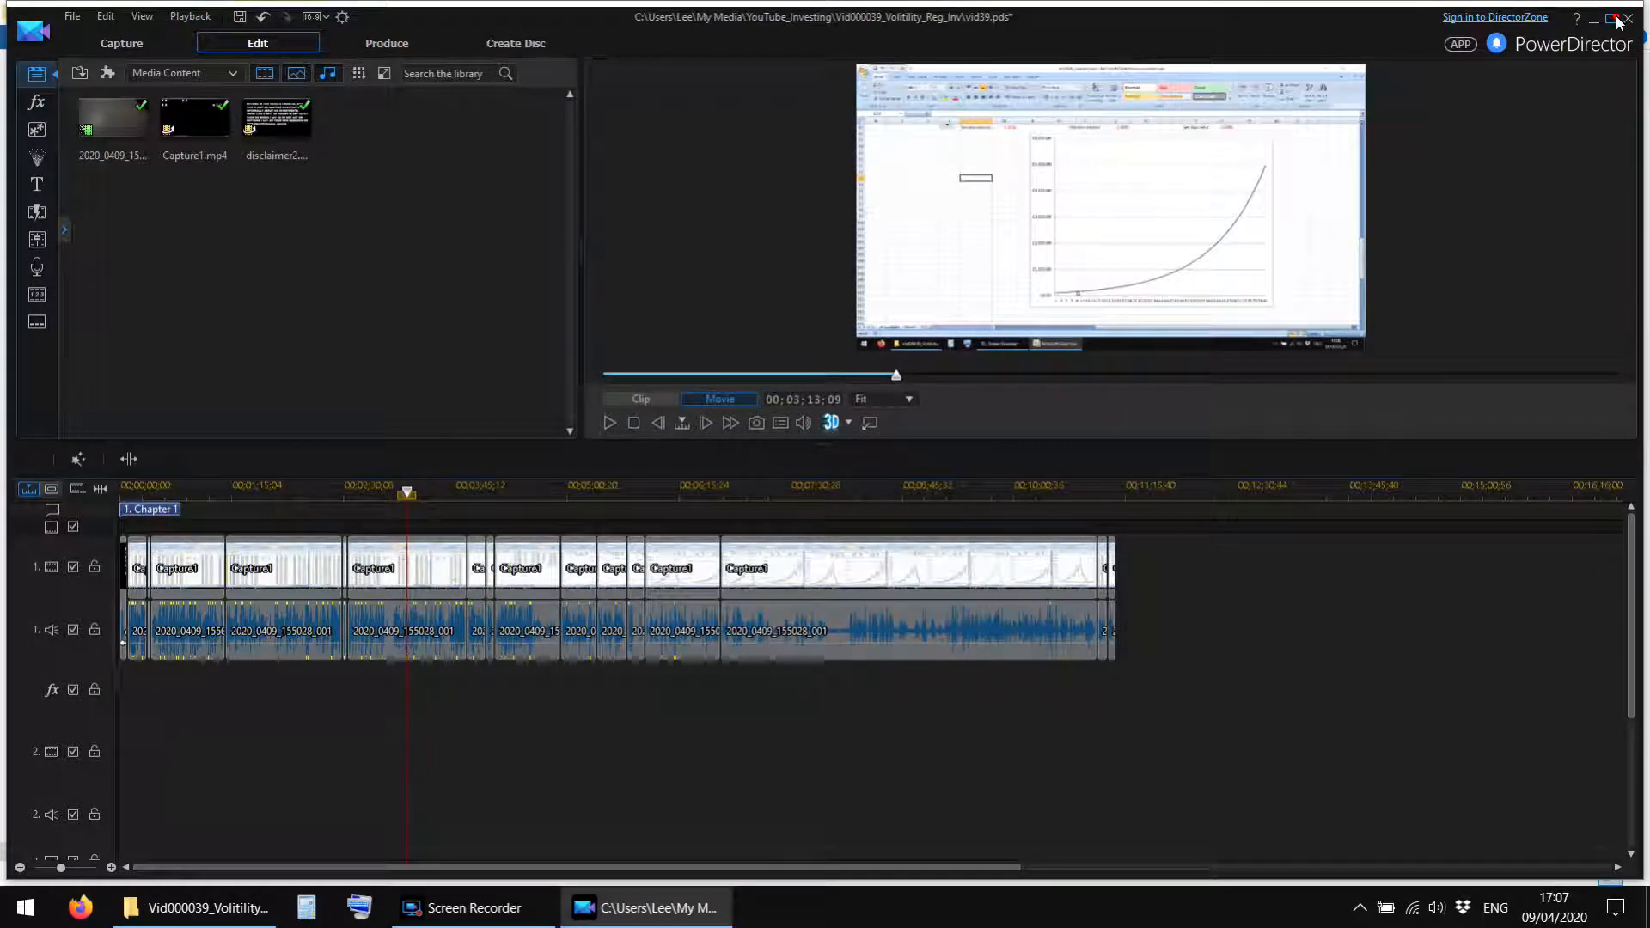
{"action": "double_click", "coordinate": [221, 16]}
{"action": "left_click", "coordinate": [232, 9]}
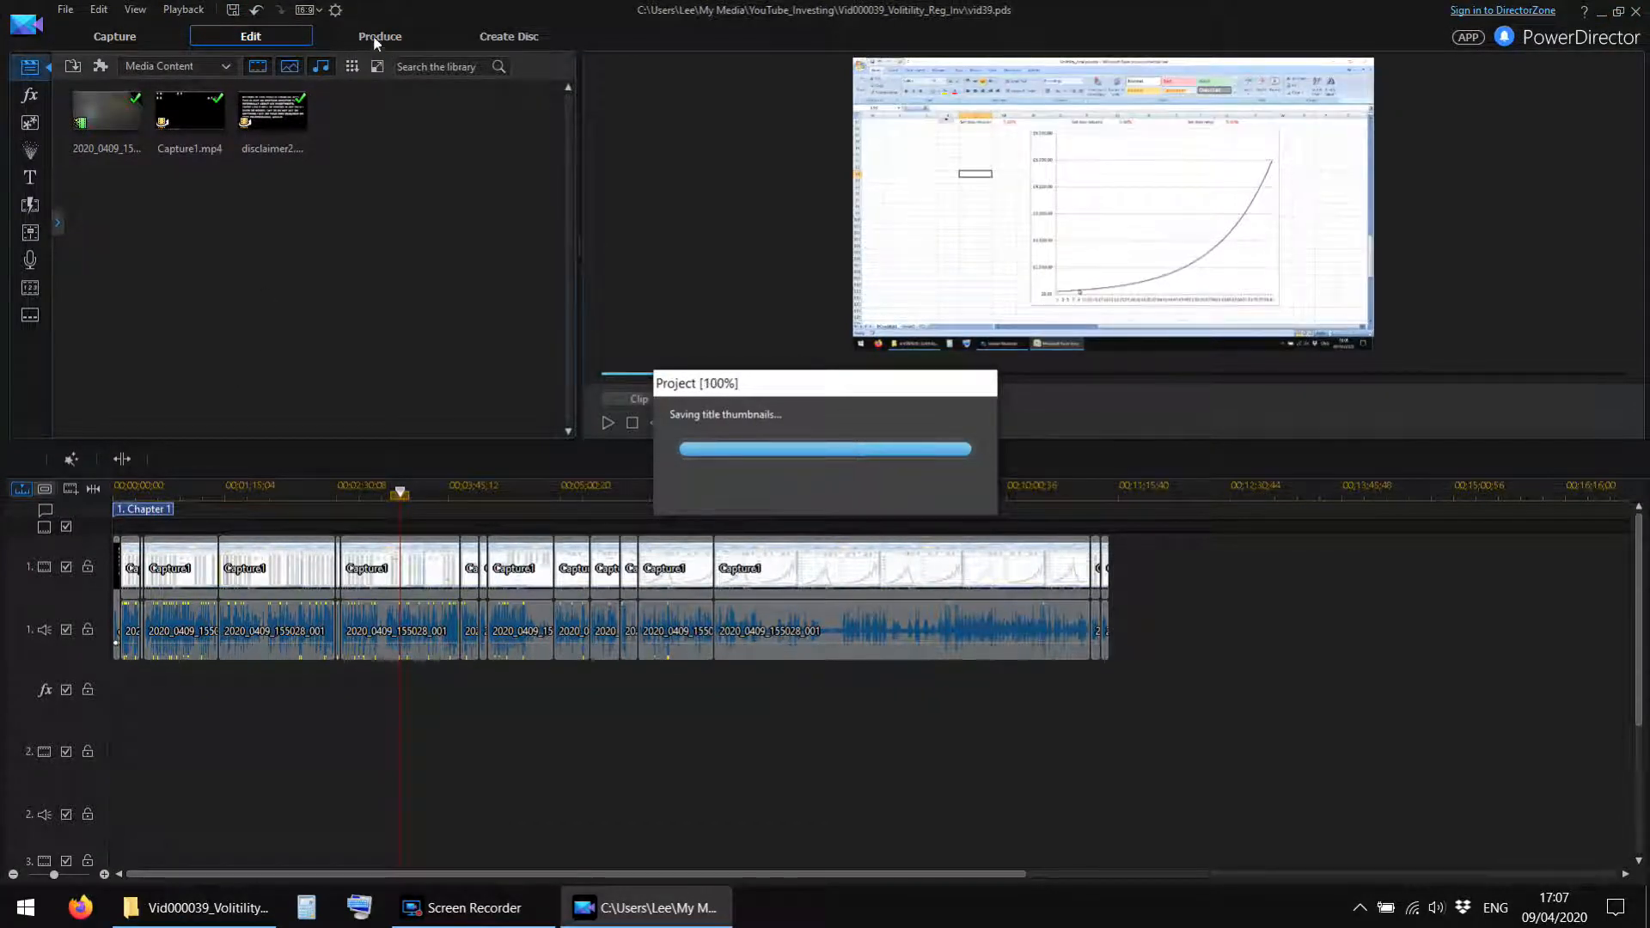
Produce the movie as an H.264 AVC MP4 named vid39 in the Vid000039_Volitility_Reg_Inv folder.
{"action": "left_click", "coordinate": [378, 35]}
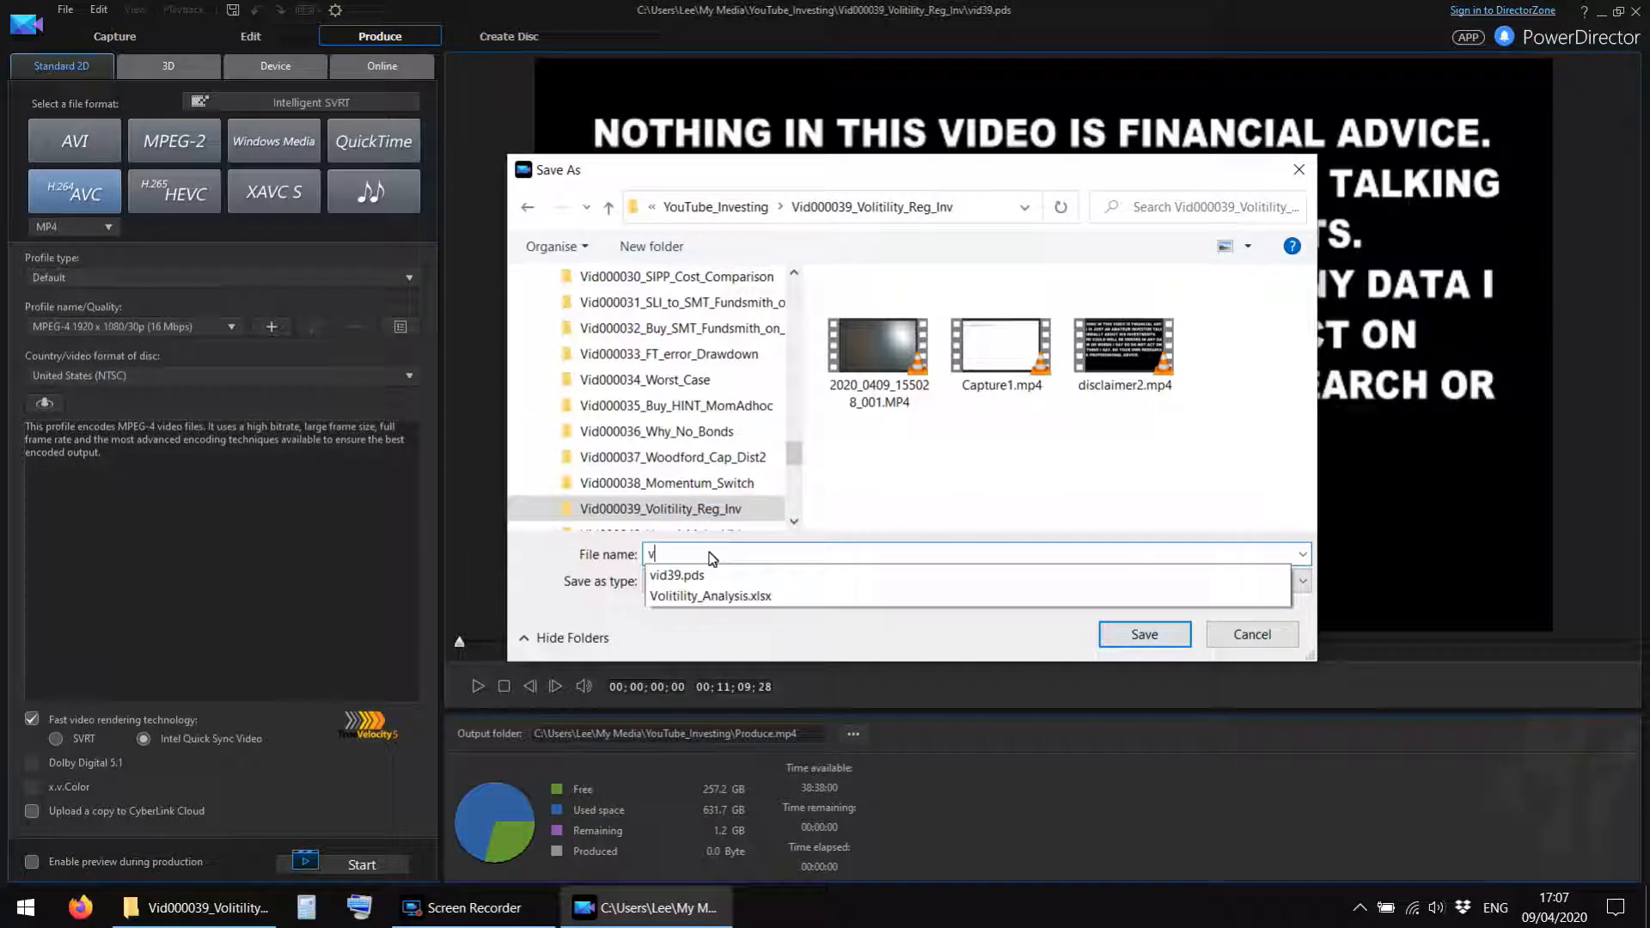
{"action": "type", "text": "id39"}
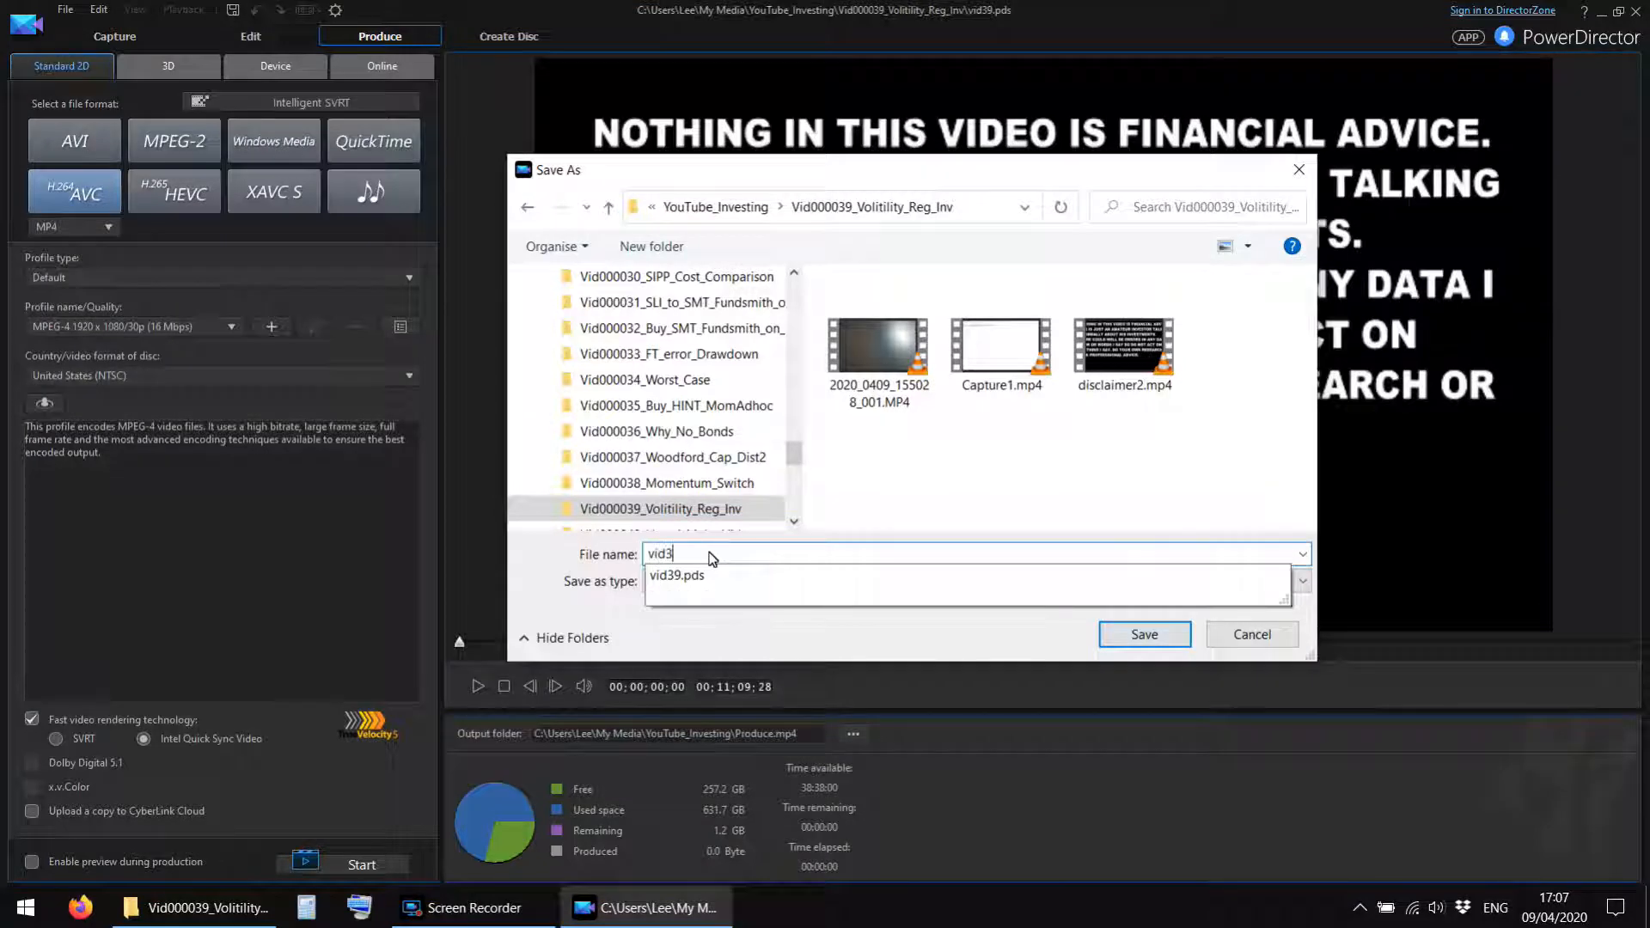
{"action": "left_click", "coordinate": [1149, 637]}
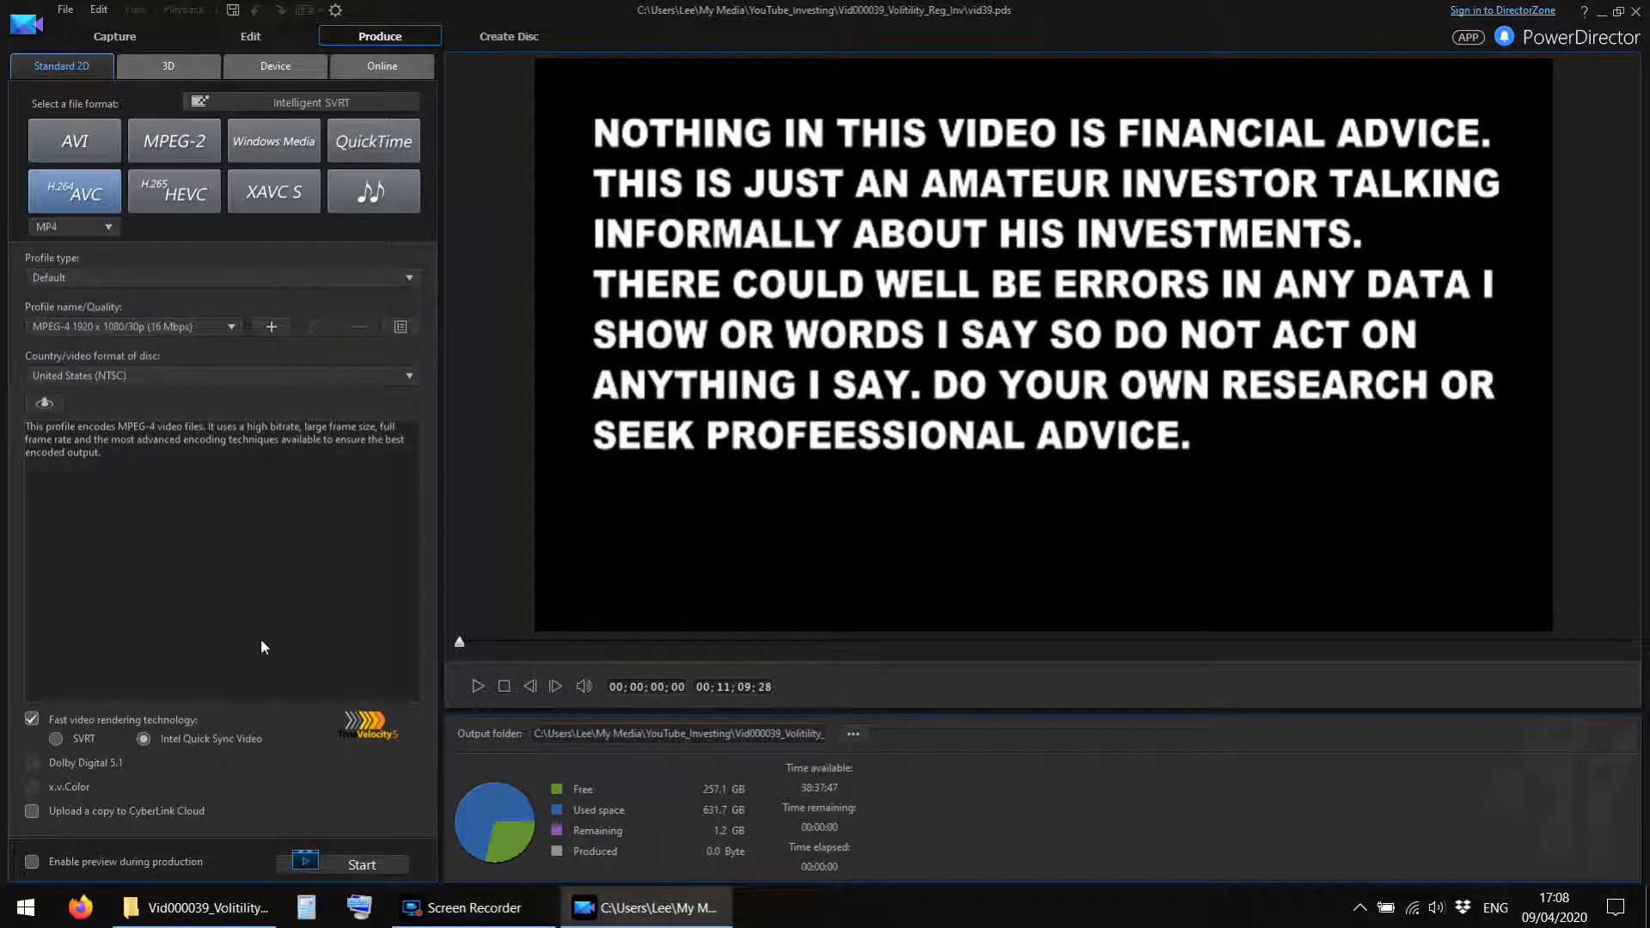
{"action": "left_click", "coordinate": [353, 866]}
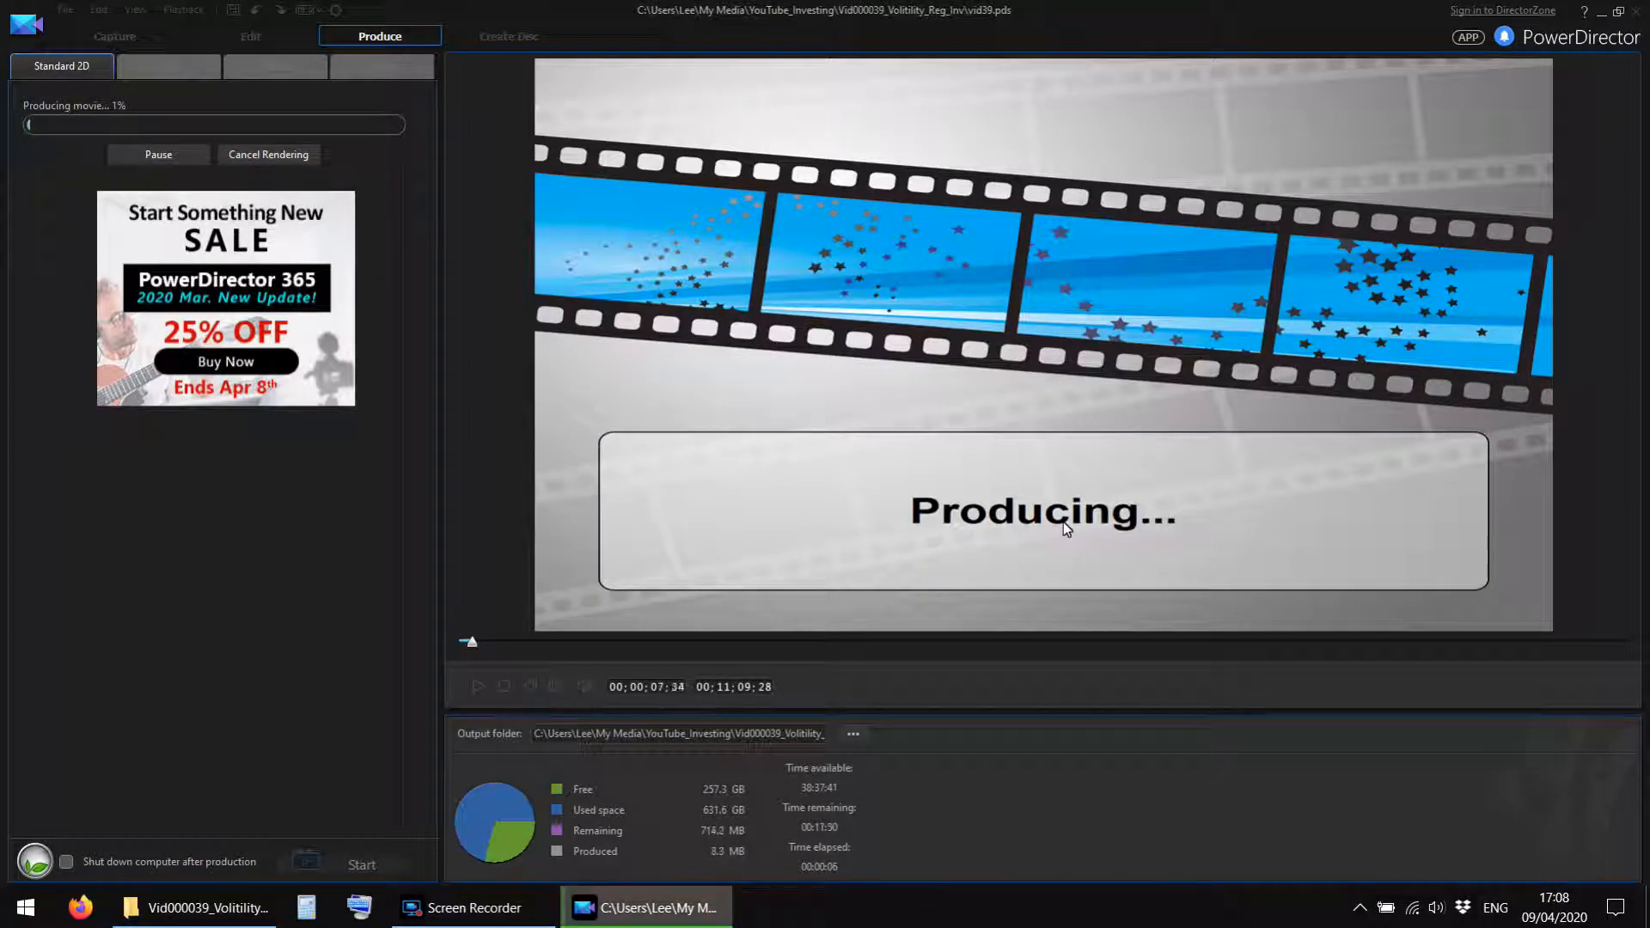
{"action": "left_click", "coordinate": [478, 916]}
{"action": "left_click", "coordinate": [934, 465]}
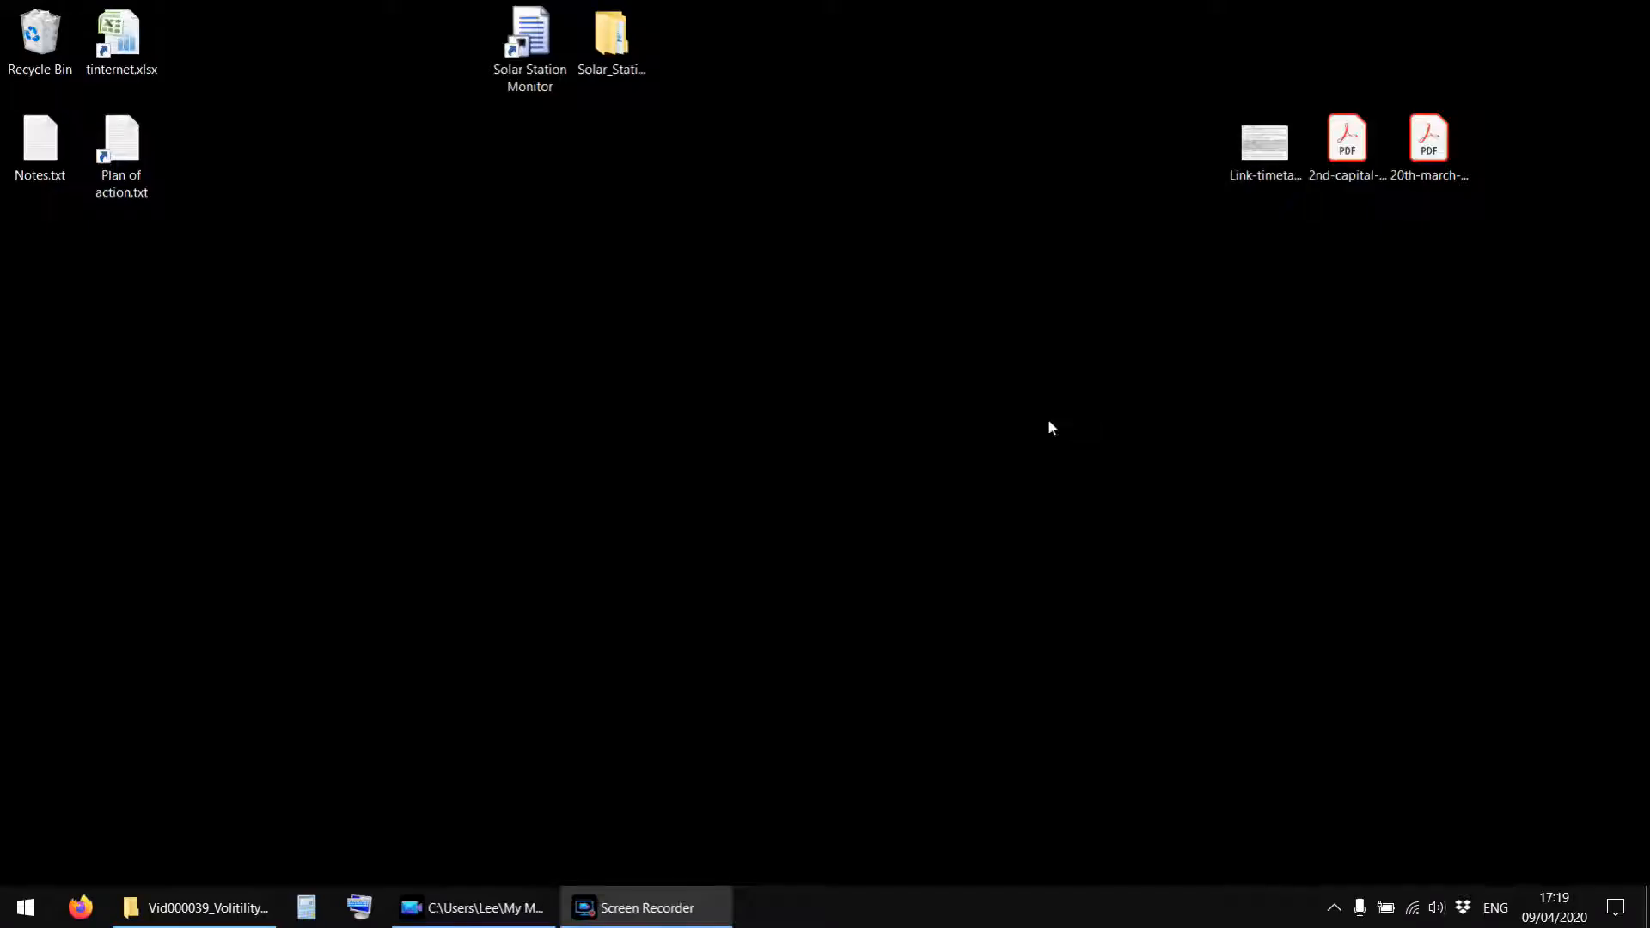
Return to the editing workspace in PowerDirector and remove the produced vid39.mp4 from the media library.
{"action": "left_click", "coordinate": [469, 908]}
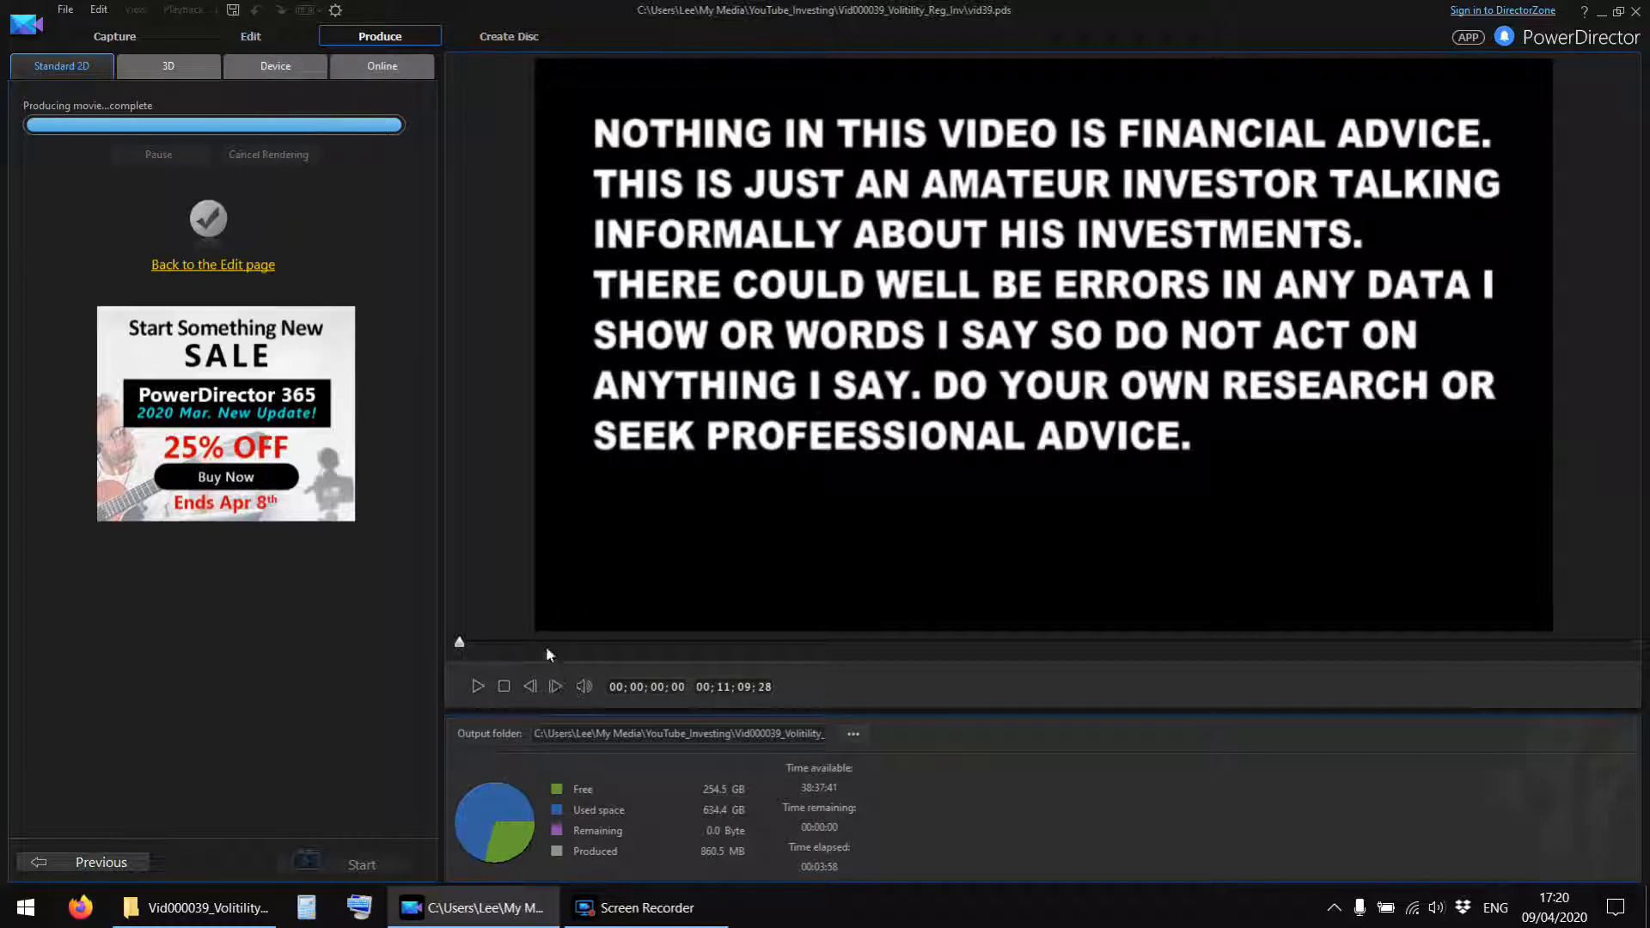
{"action": "left_click", "coordinate": [252, 37]}
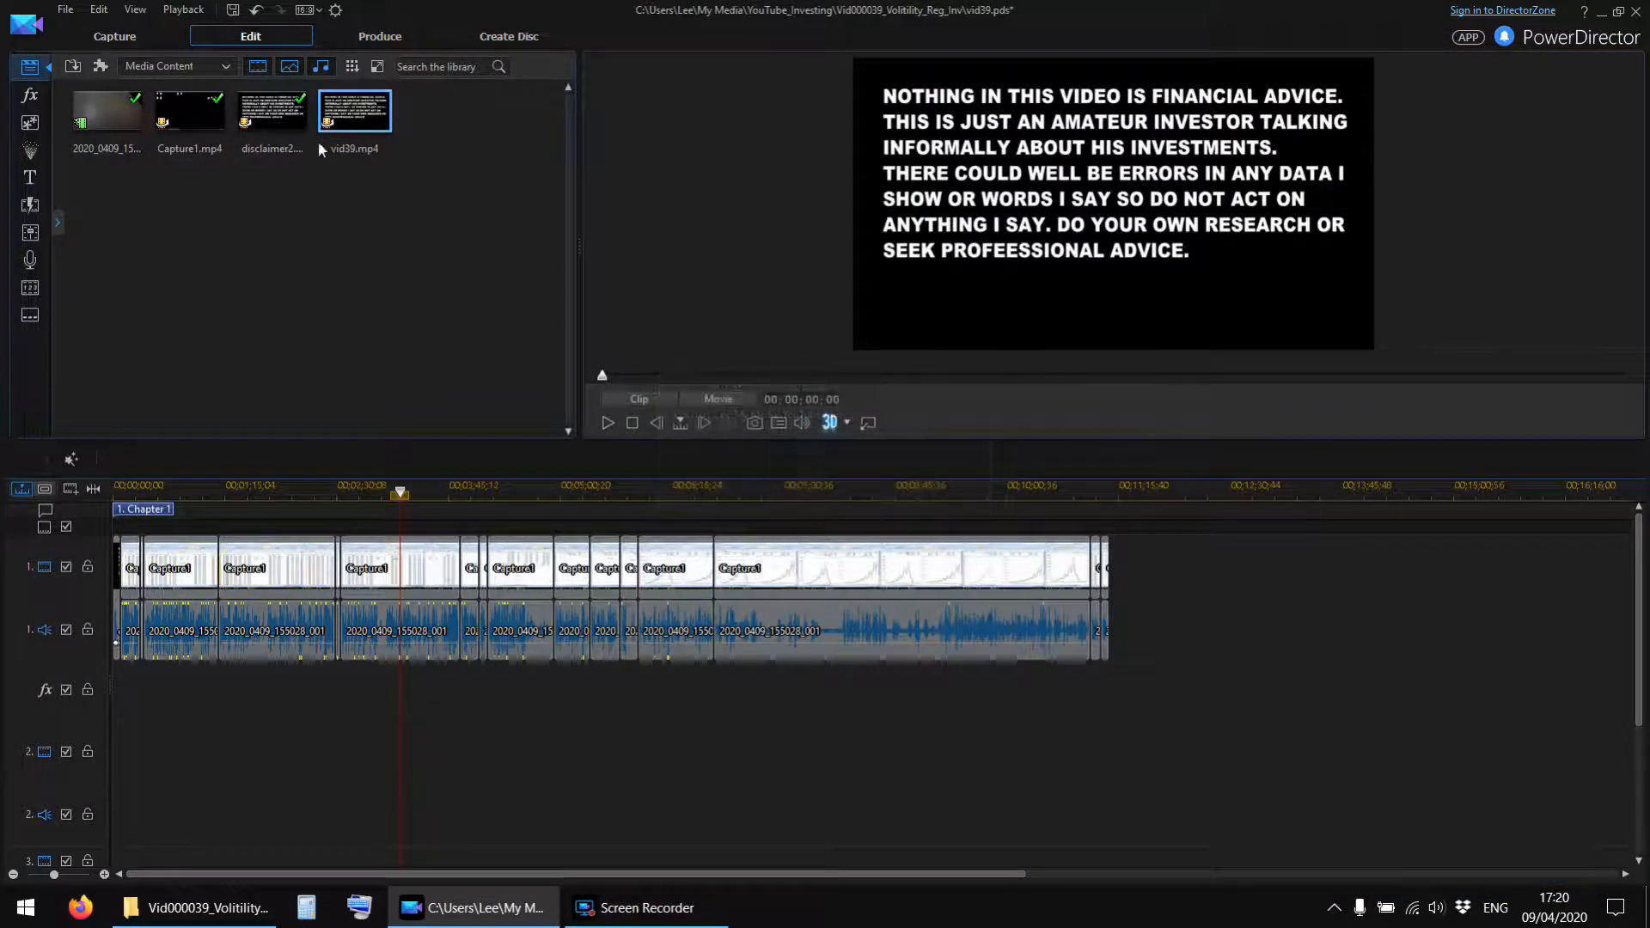
{"action": "right_click", "coordinate": [336, 105]}
{"action": "left_click", "coordinate": [238, 336]}
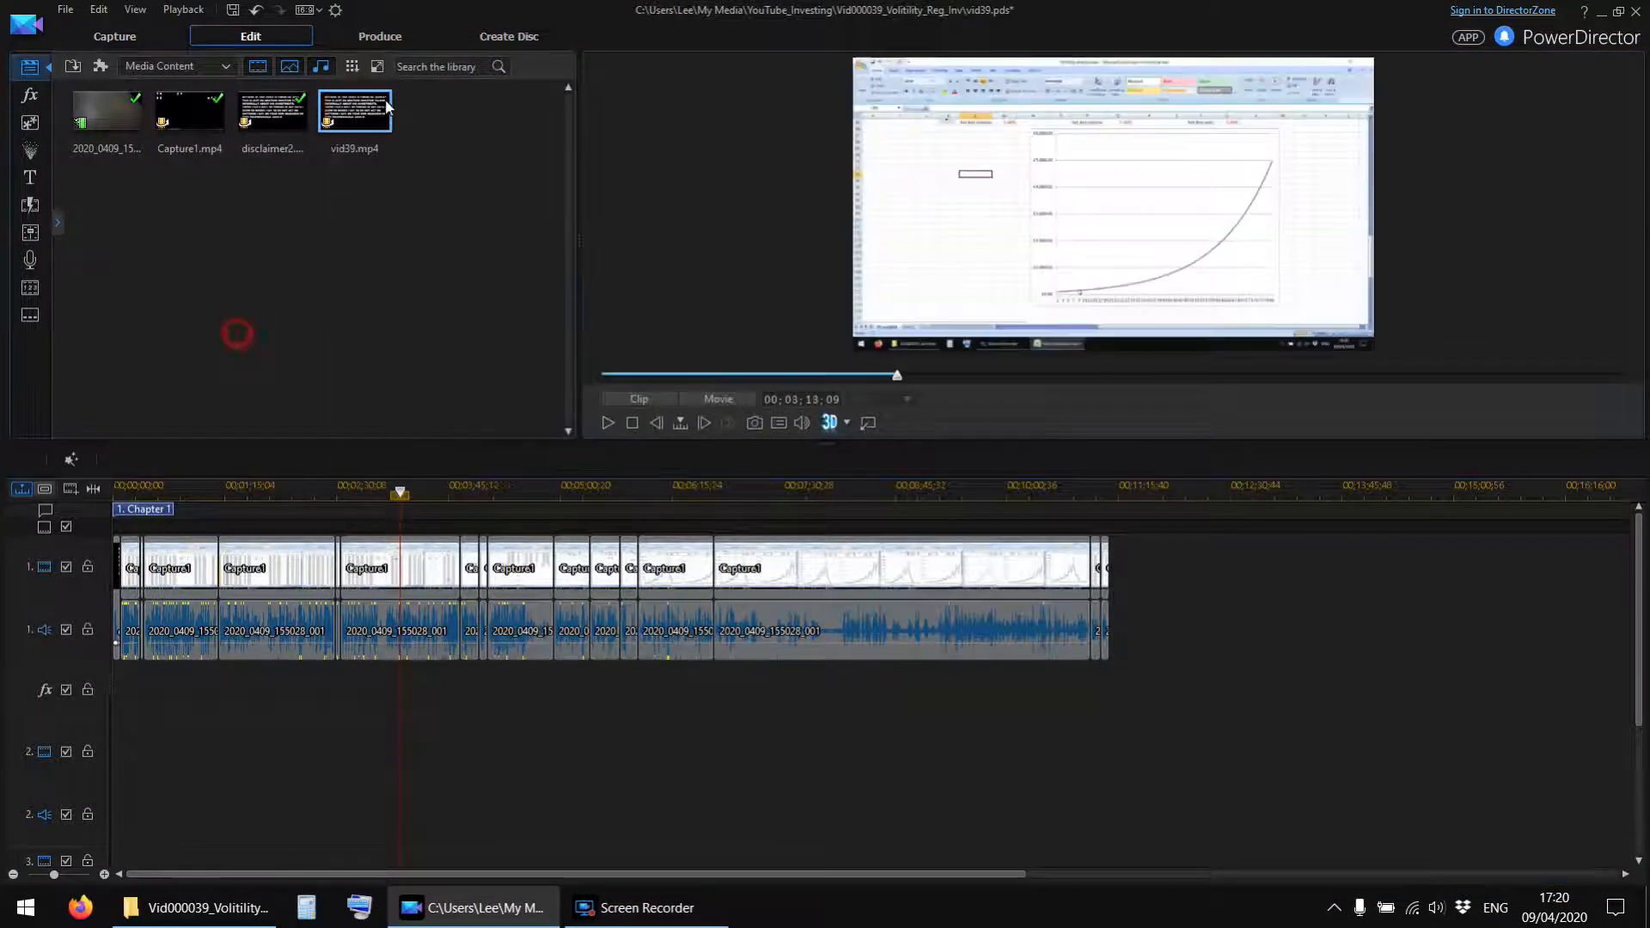
{"action": "right_click", "coordinate": [346, 121]}
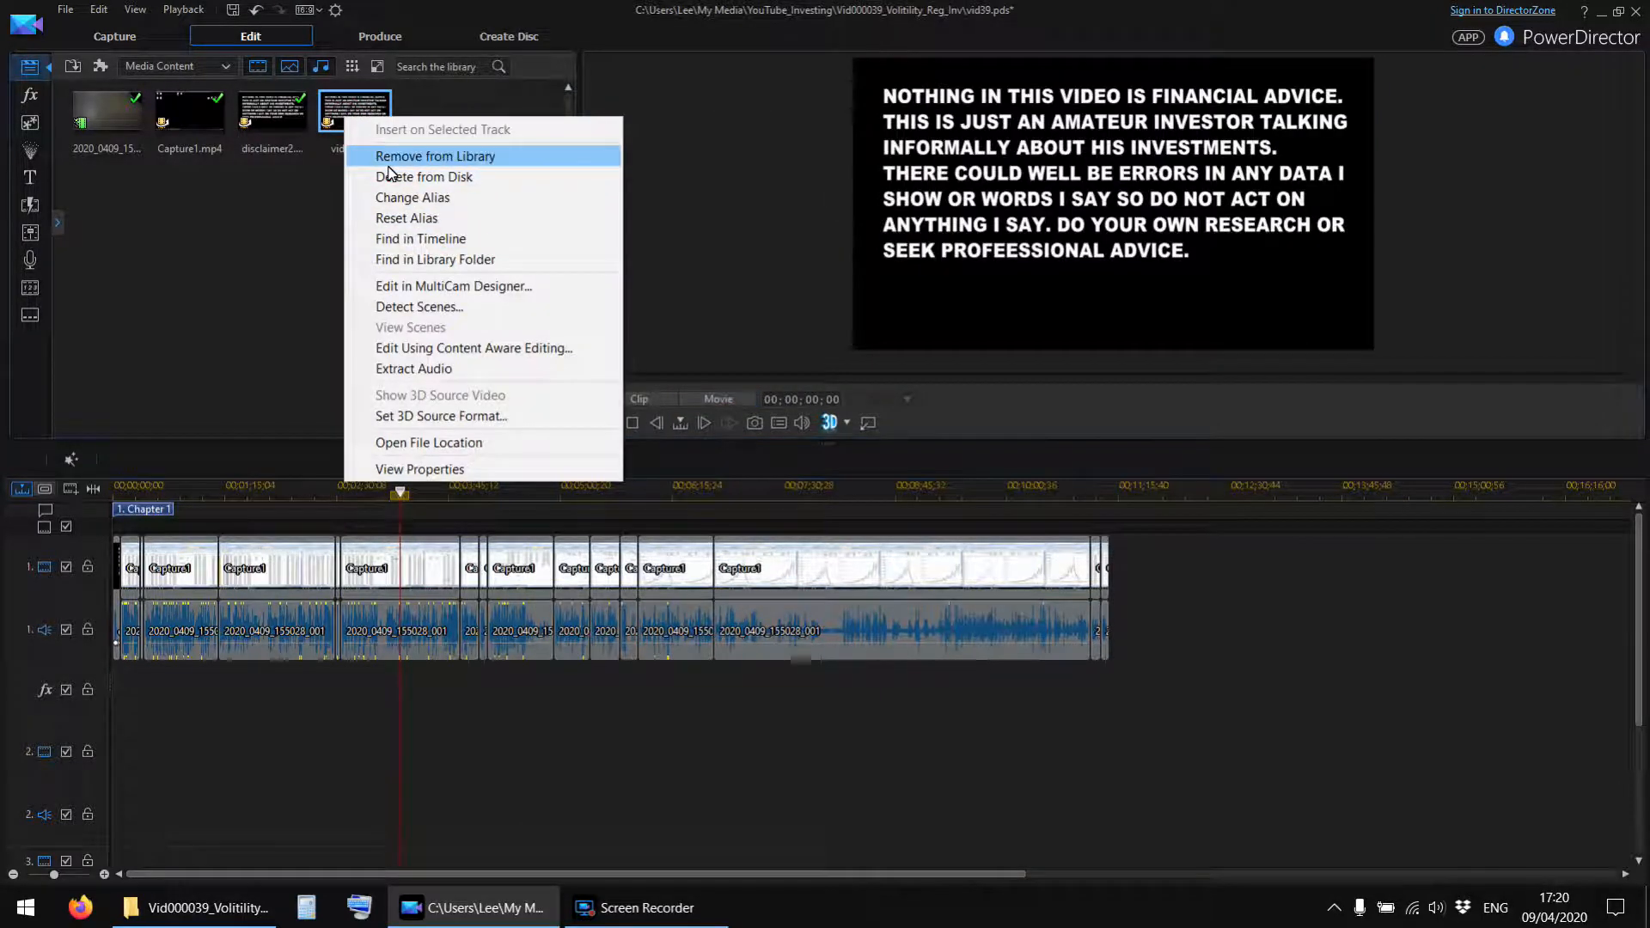
{"action": "left_click", "coordinate": [382, 155]}
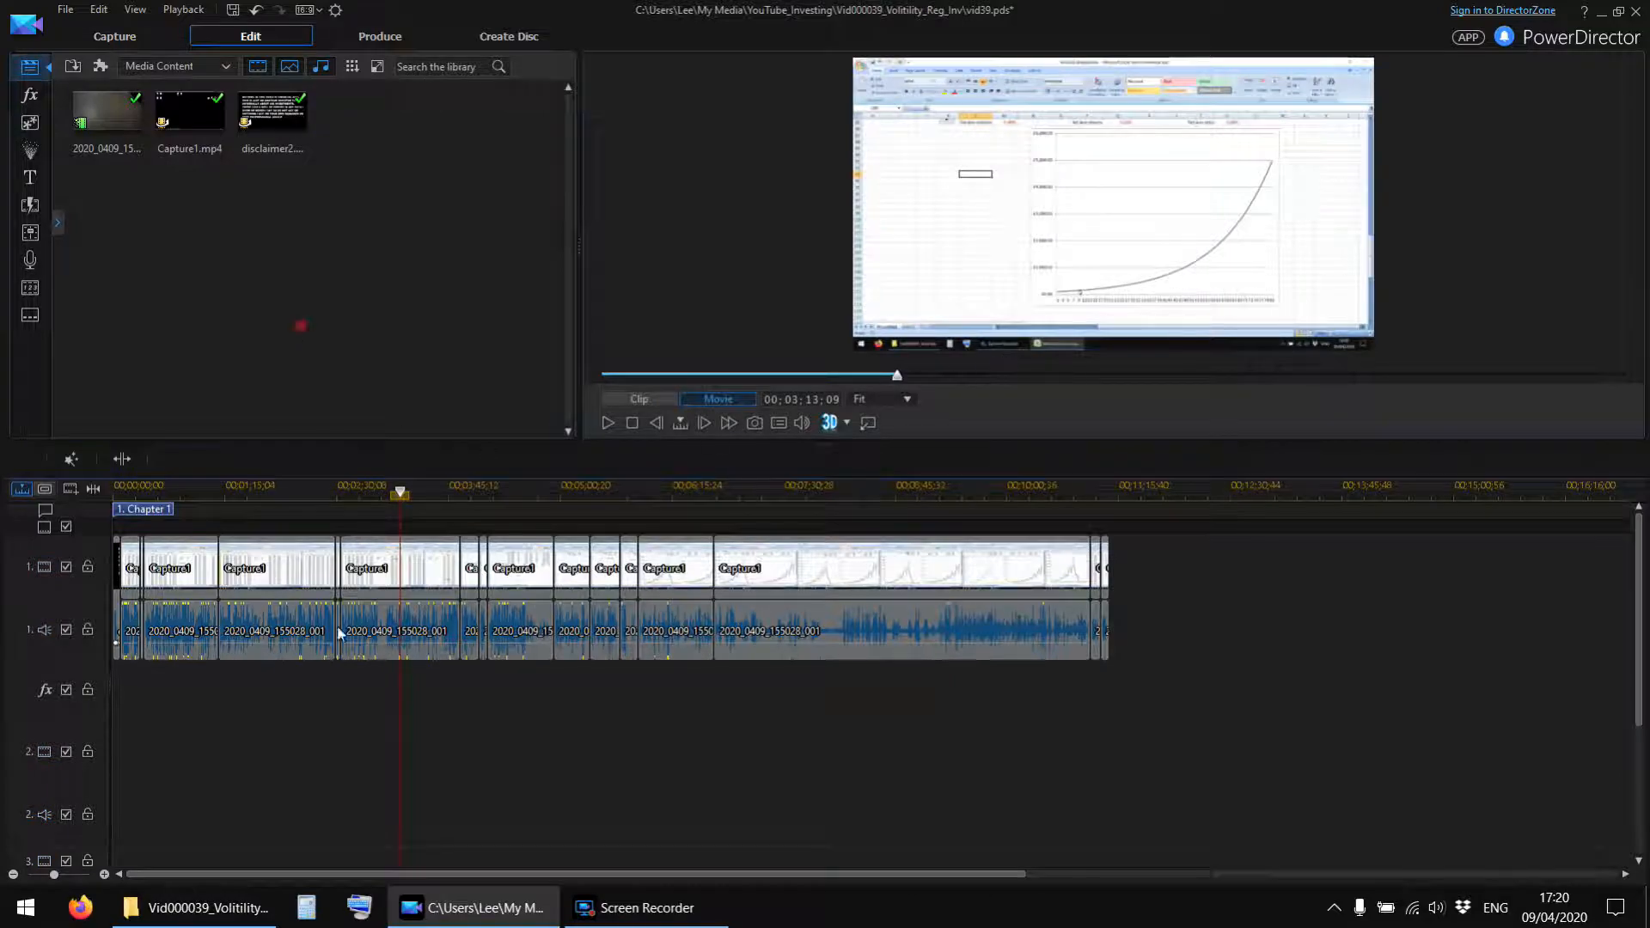
Switch to the Vid000039_Volitility_Reg_Inv folder in File Explorer and play vid39.mp4 from the beginning in VLC.
{"action": "left_click", "coordinate": [197, 908]}
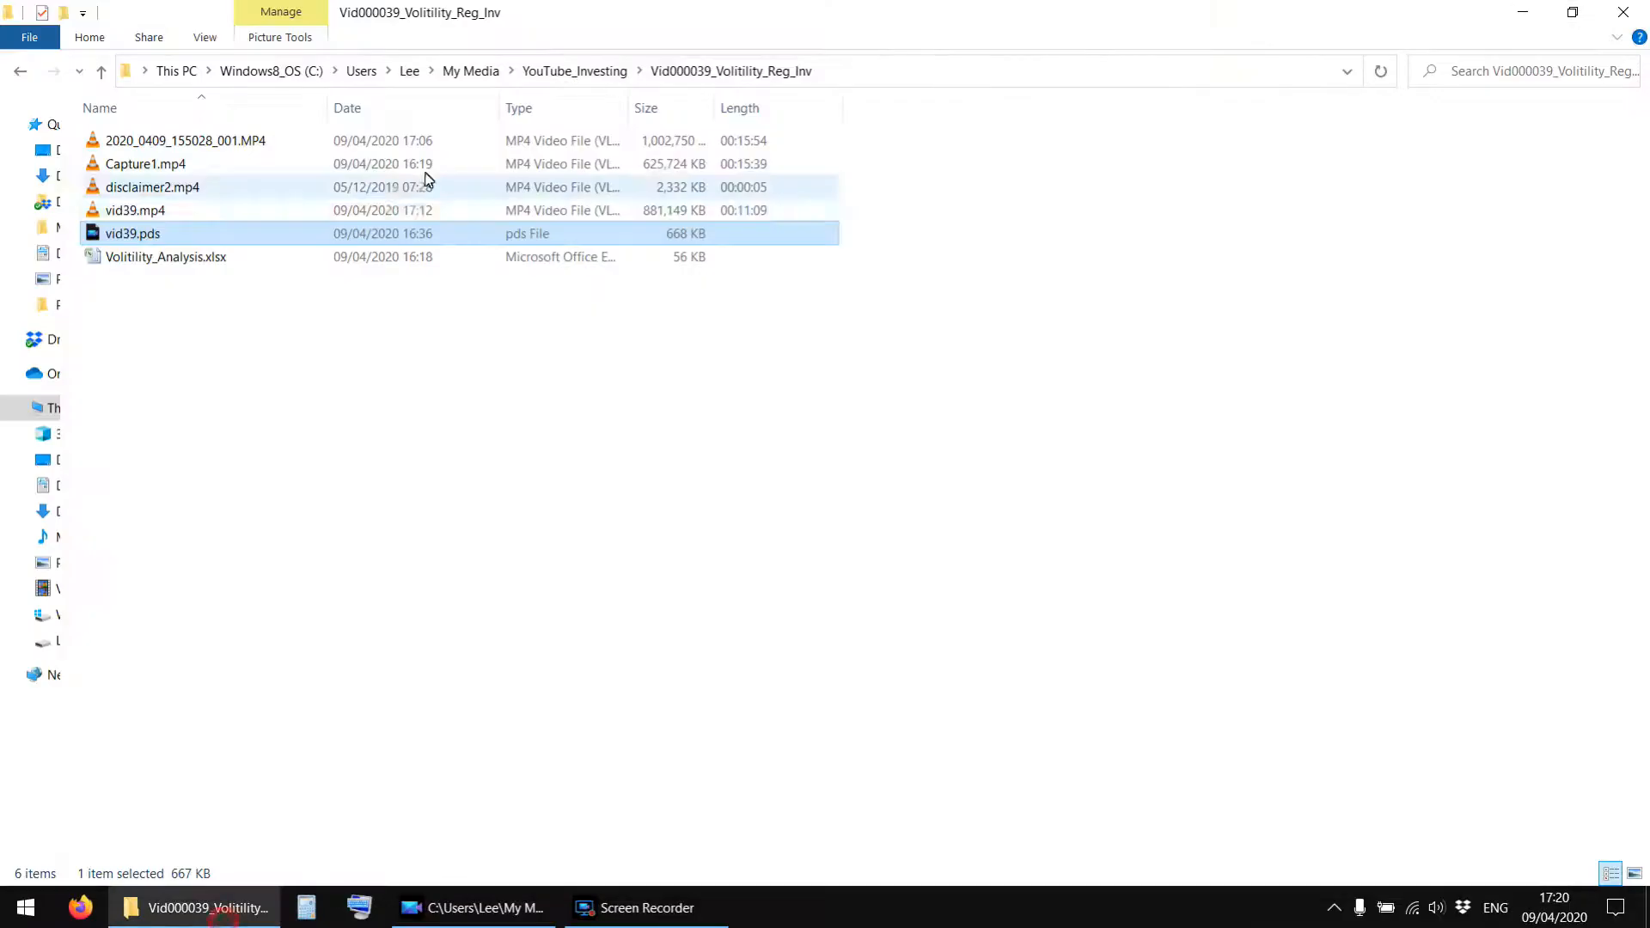
{"action": "left_click", "coordinate": [124, 217]}
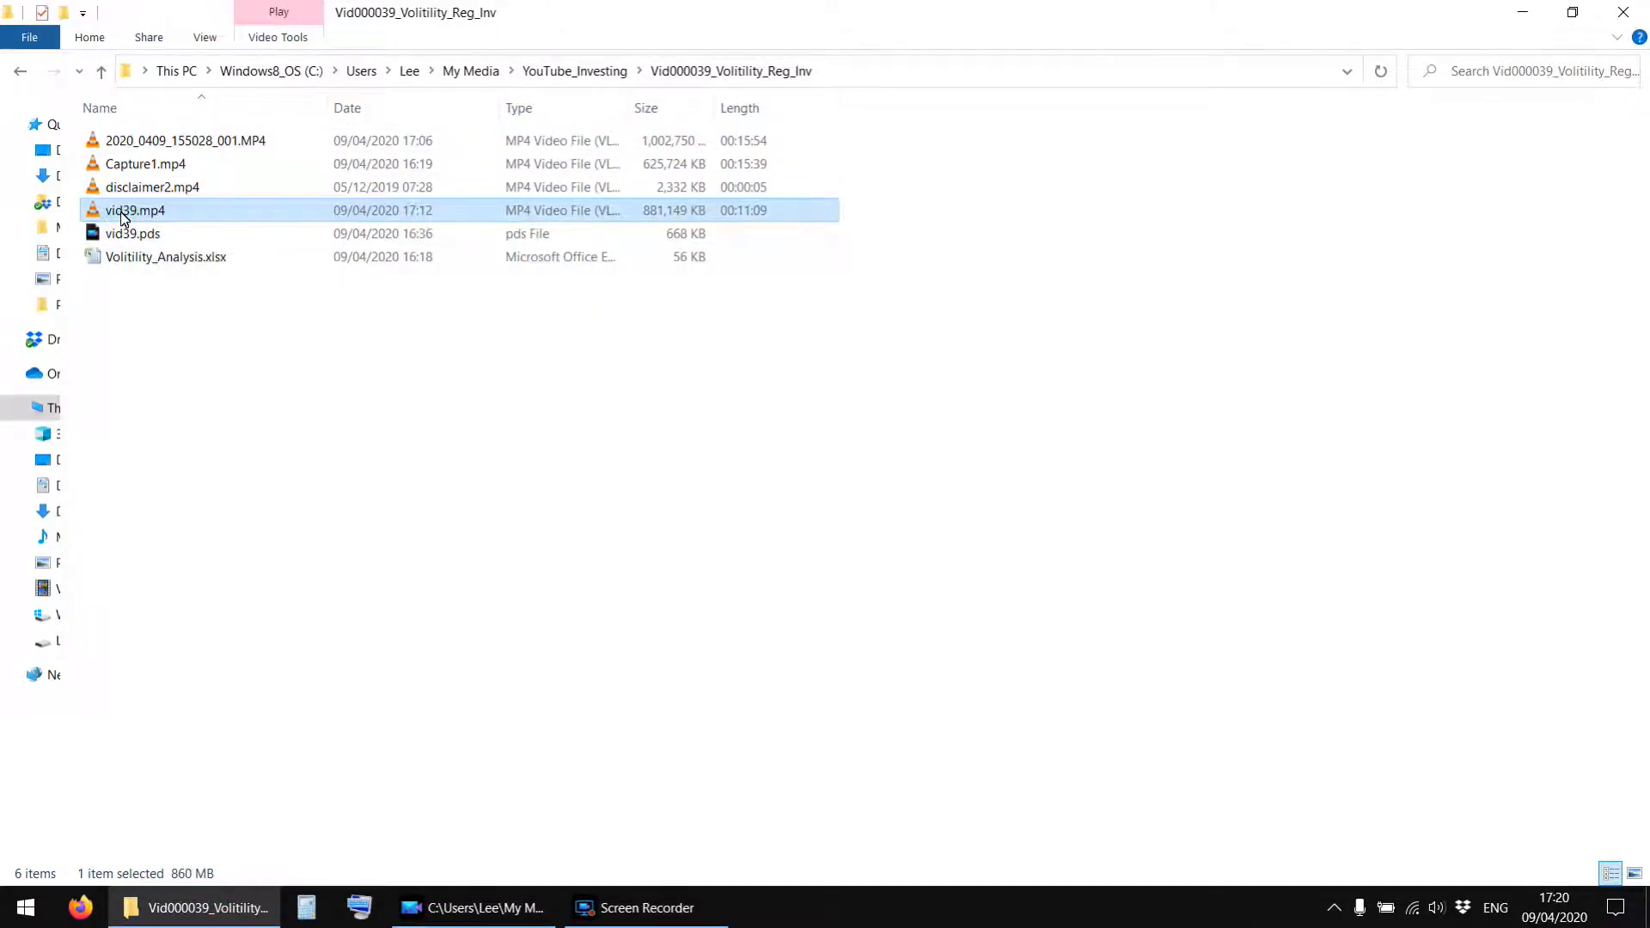
{"action": "left_click", "coordinate": [125, 215]}
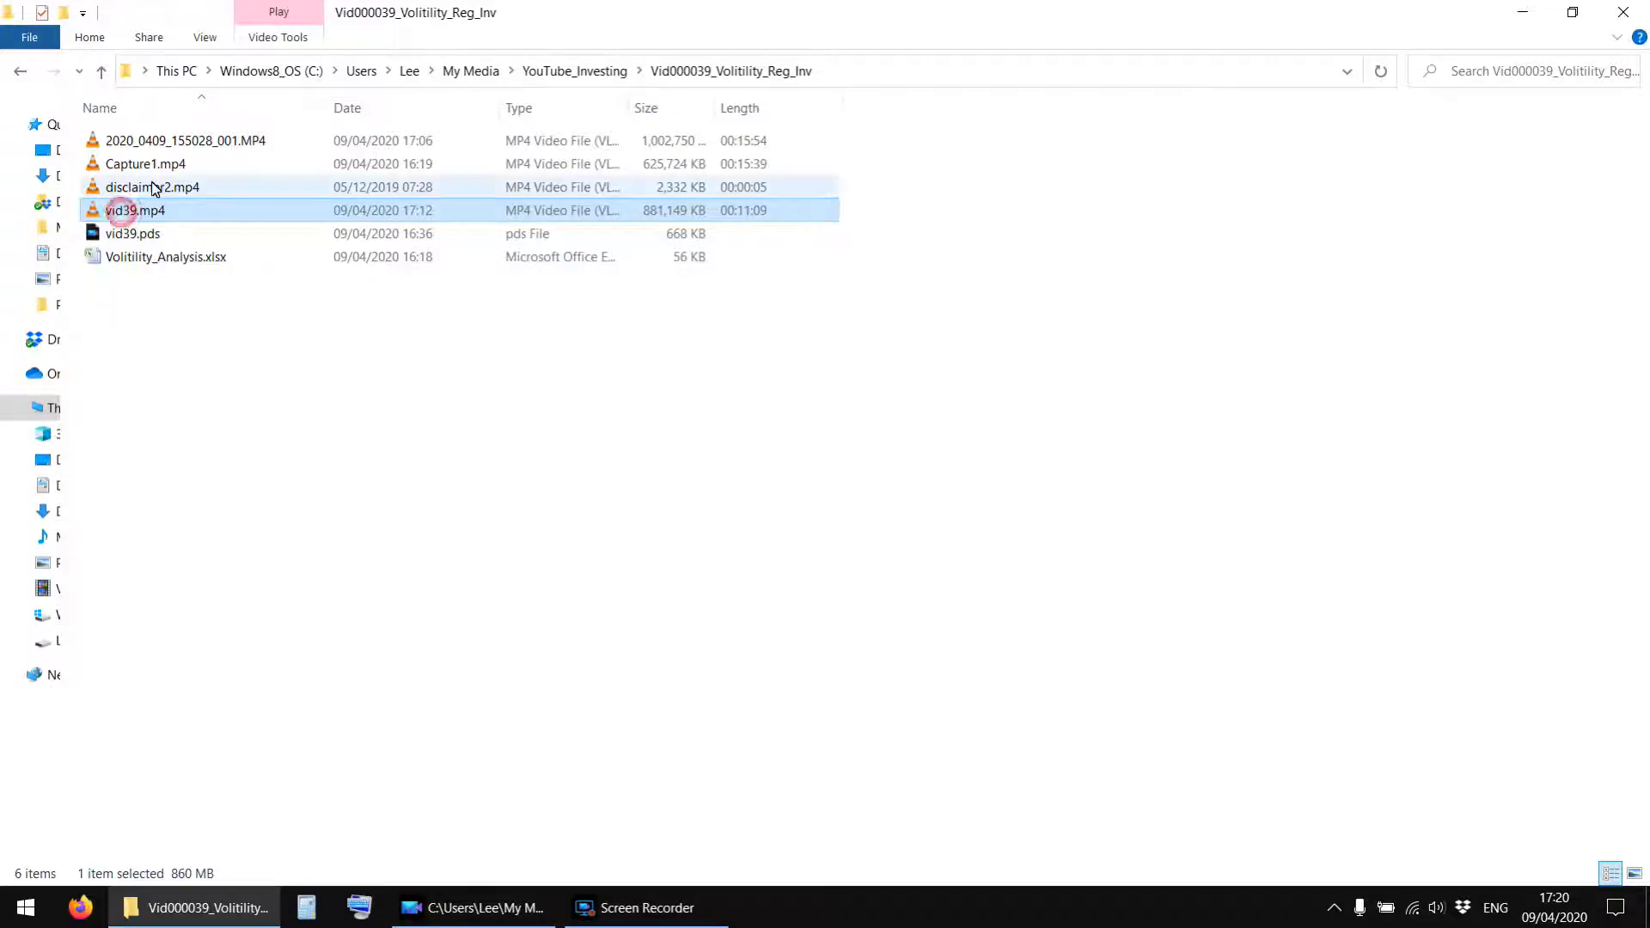
{"action": "left_click", "coordinate": [133, 255]}
{"action": "left_click", "coordinate": [126, 213]}
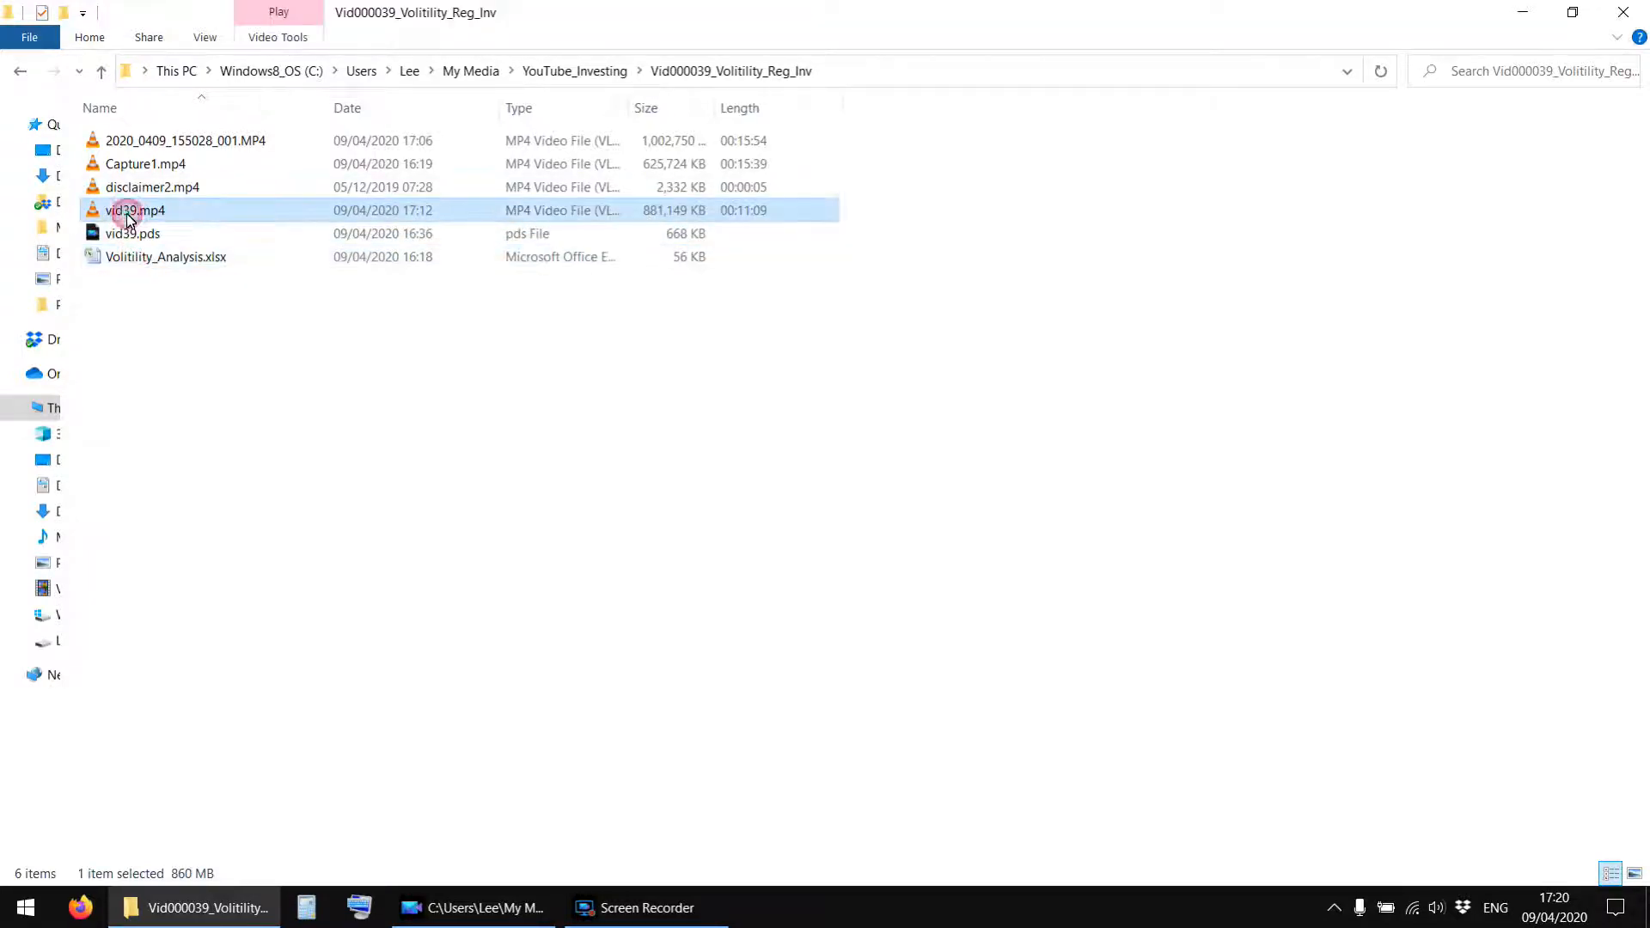
{"action": "double_click", "coordinate": [126, 213]}
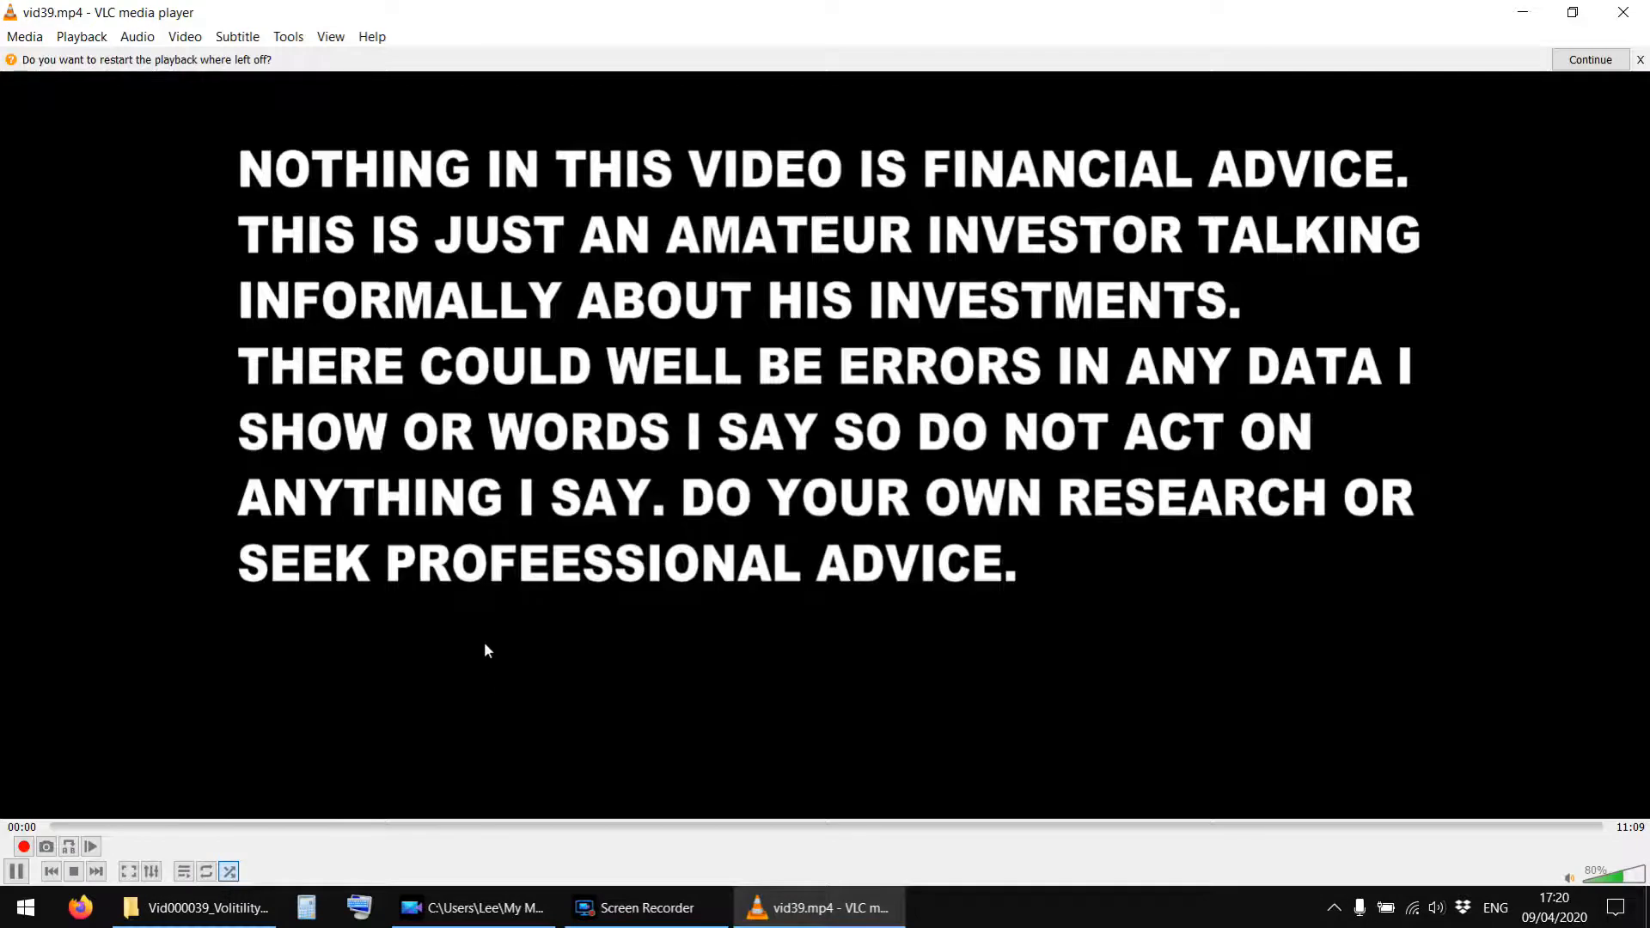
{"action": "left_click", "coordinate": [1640, 60]}
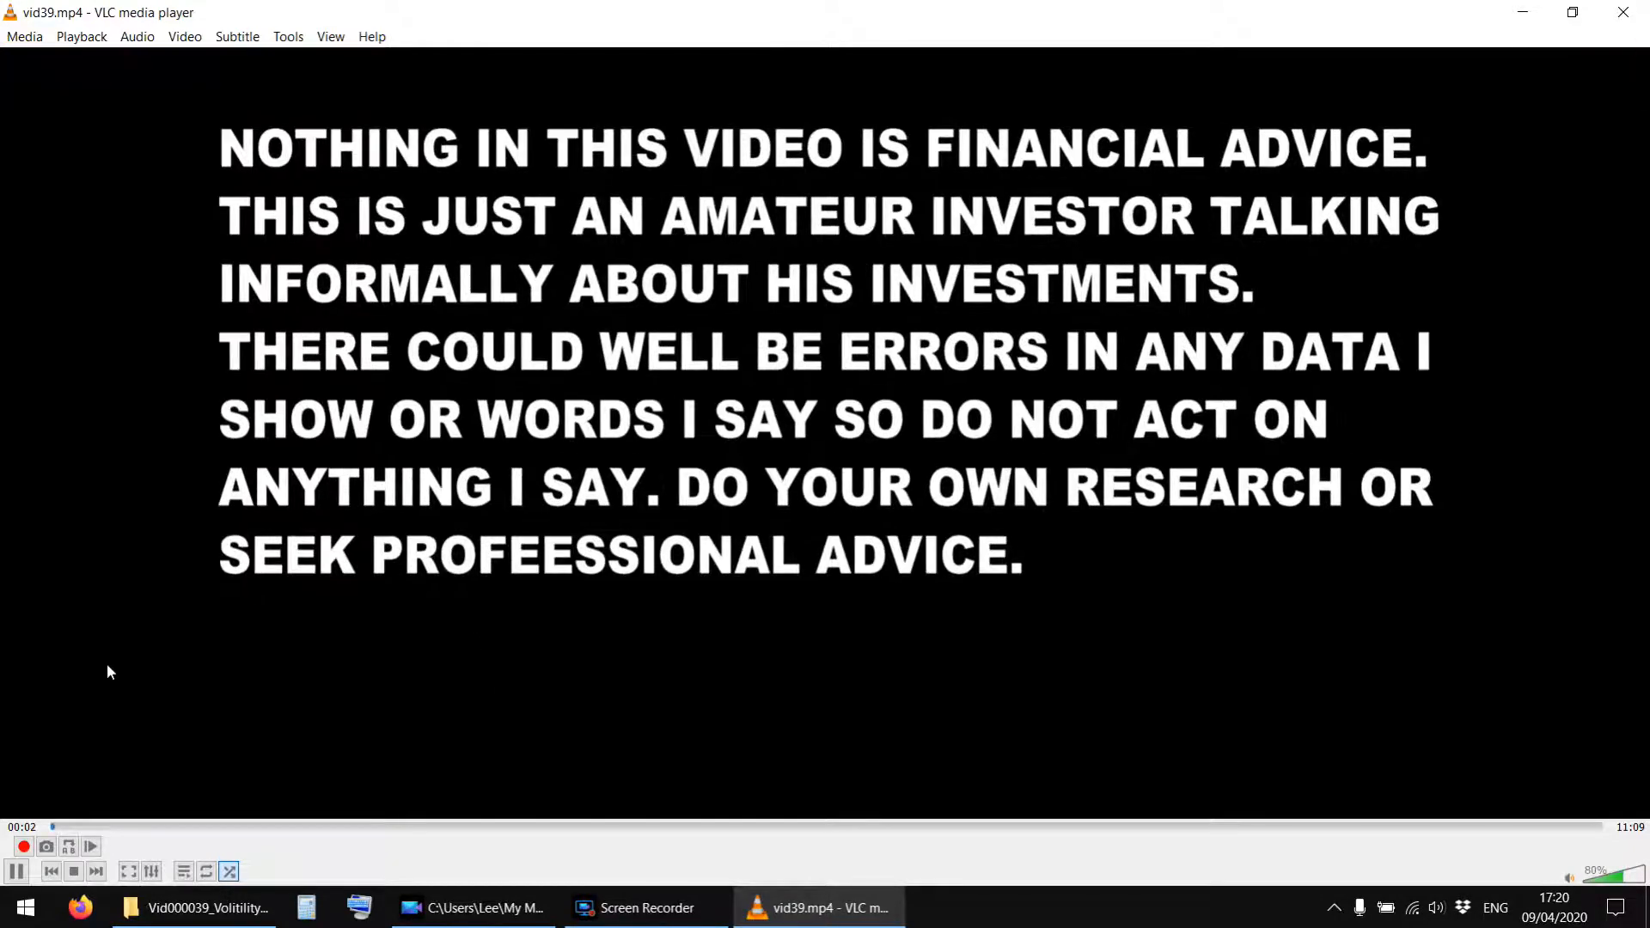
Lower the VLC volume to 70%, check the last seconds of vid39.mp4, and close the player.
{"action": "scroll", "coordinate": [109, 670], "scroll_direction": "down", "scroll_amount": 3}
{"action": "scroll", "coordinate": [107, 670], "scroll_direction": "down", "scroll_amount": 3}
{"action": "scroll", "coordinate": [107, 670], "scroll_direction": "up", "scroll_amount": 1}
{"action": "scroll", "coordinate": [108, 670], "scroll_direction": "down", "scroll_amount": 1}
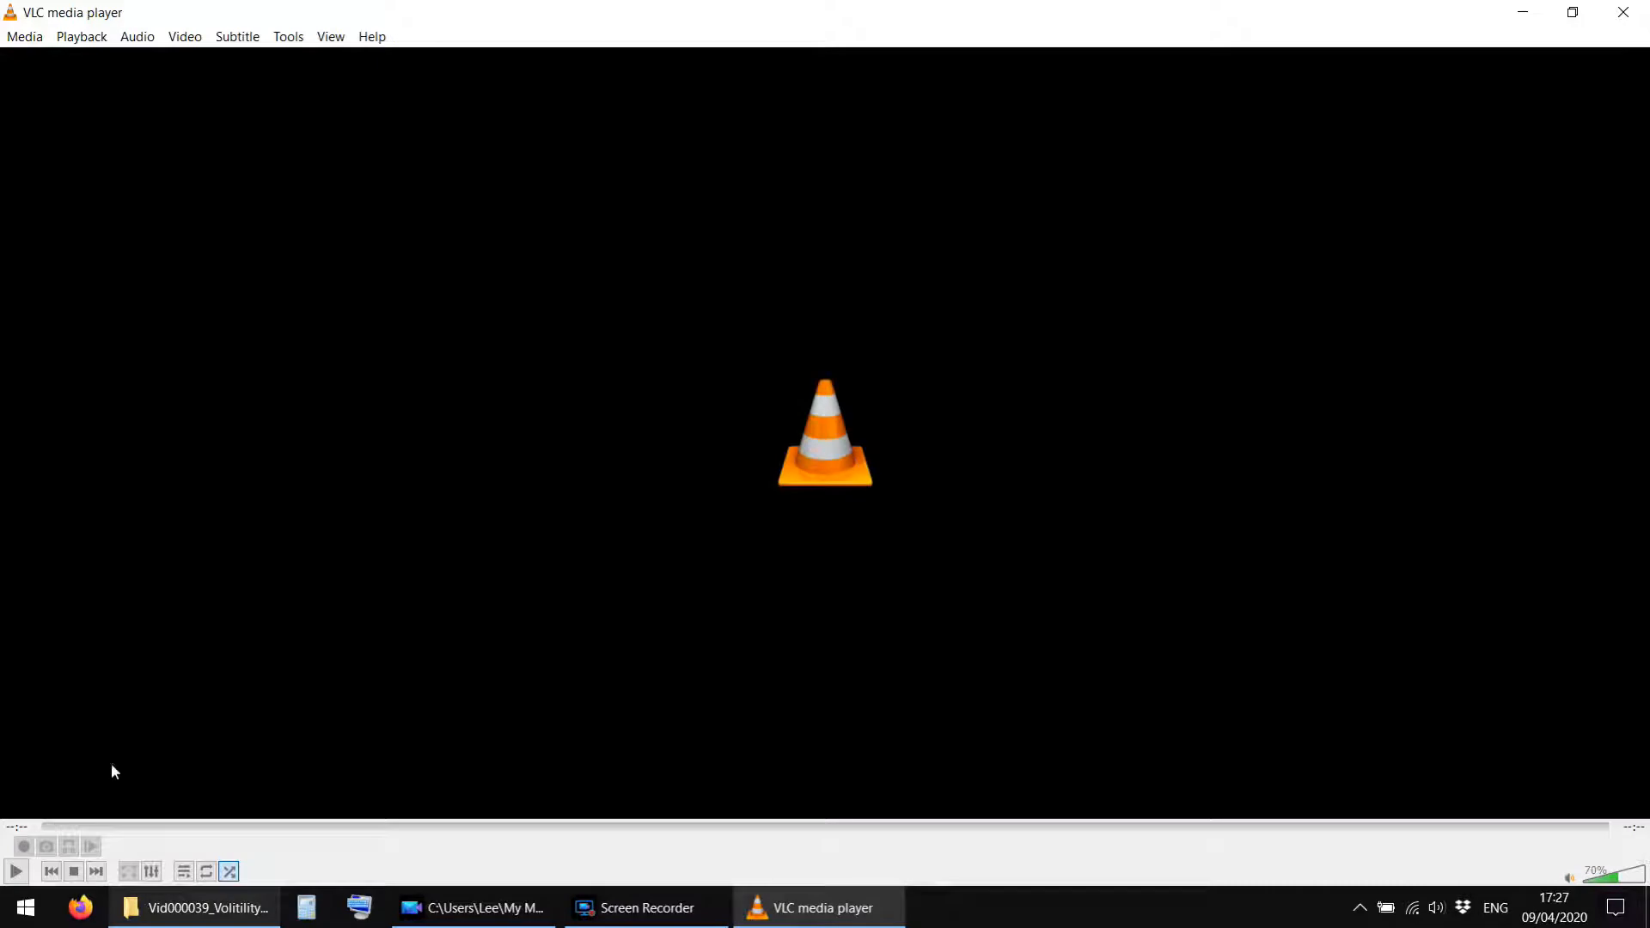
{"action": "left_click", "coordinate": [15, 872]}
{"action": "left_click", "coordinate": [1585, 827]}
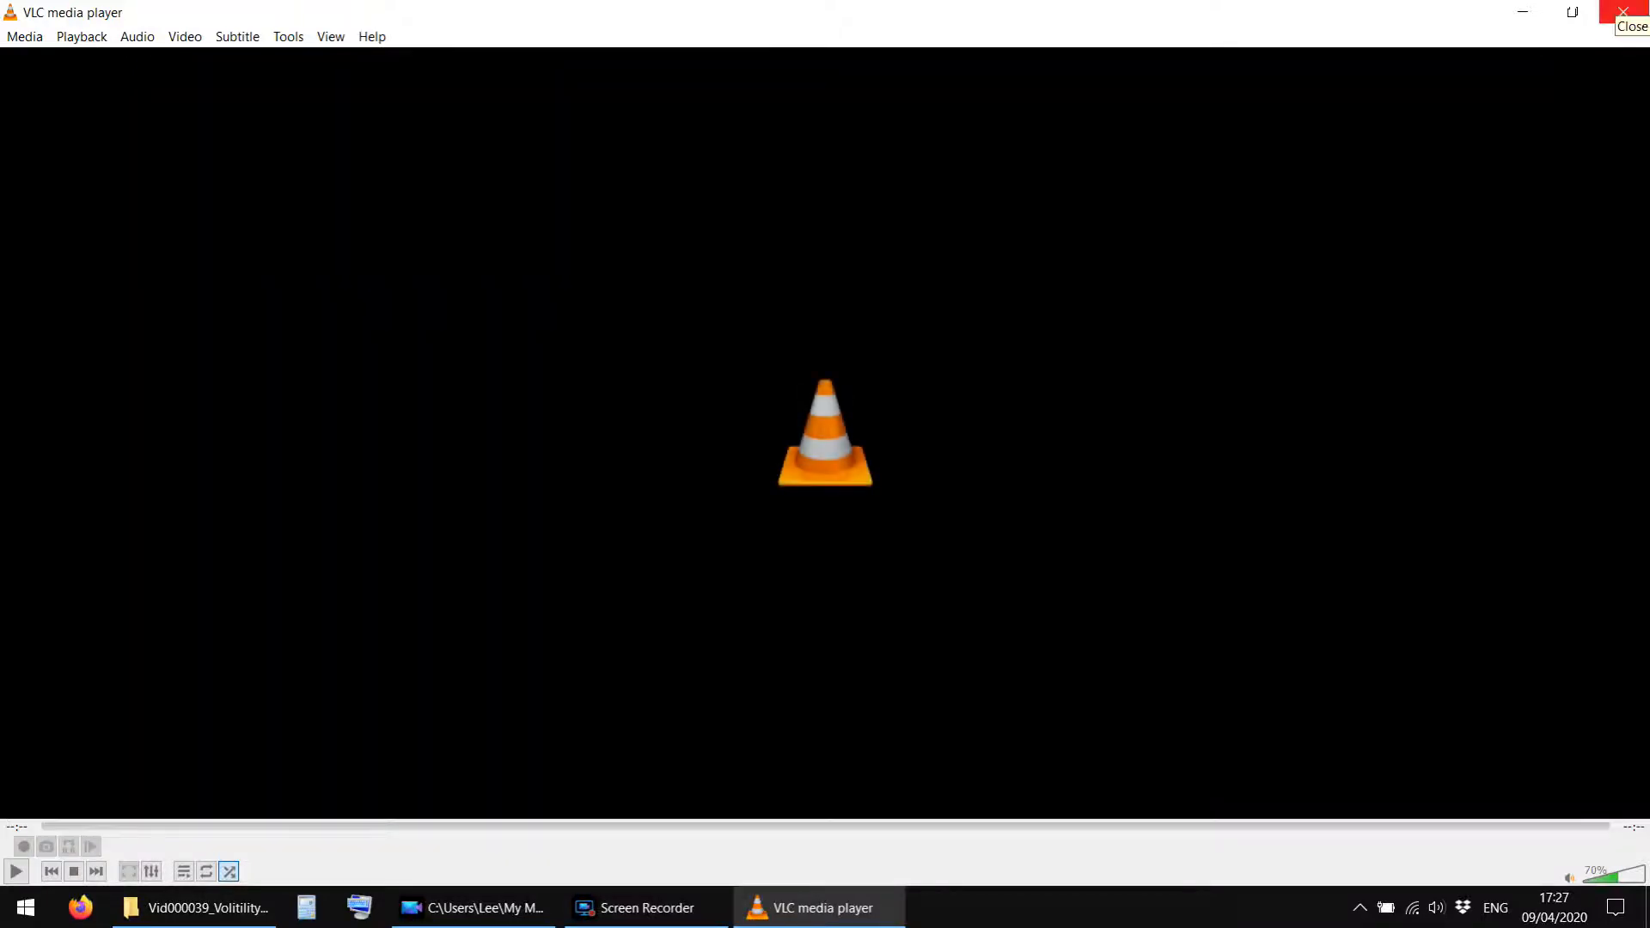
{"action": "left_click", "coordinate": [1622, 12]}
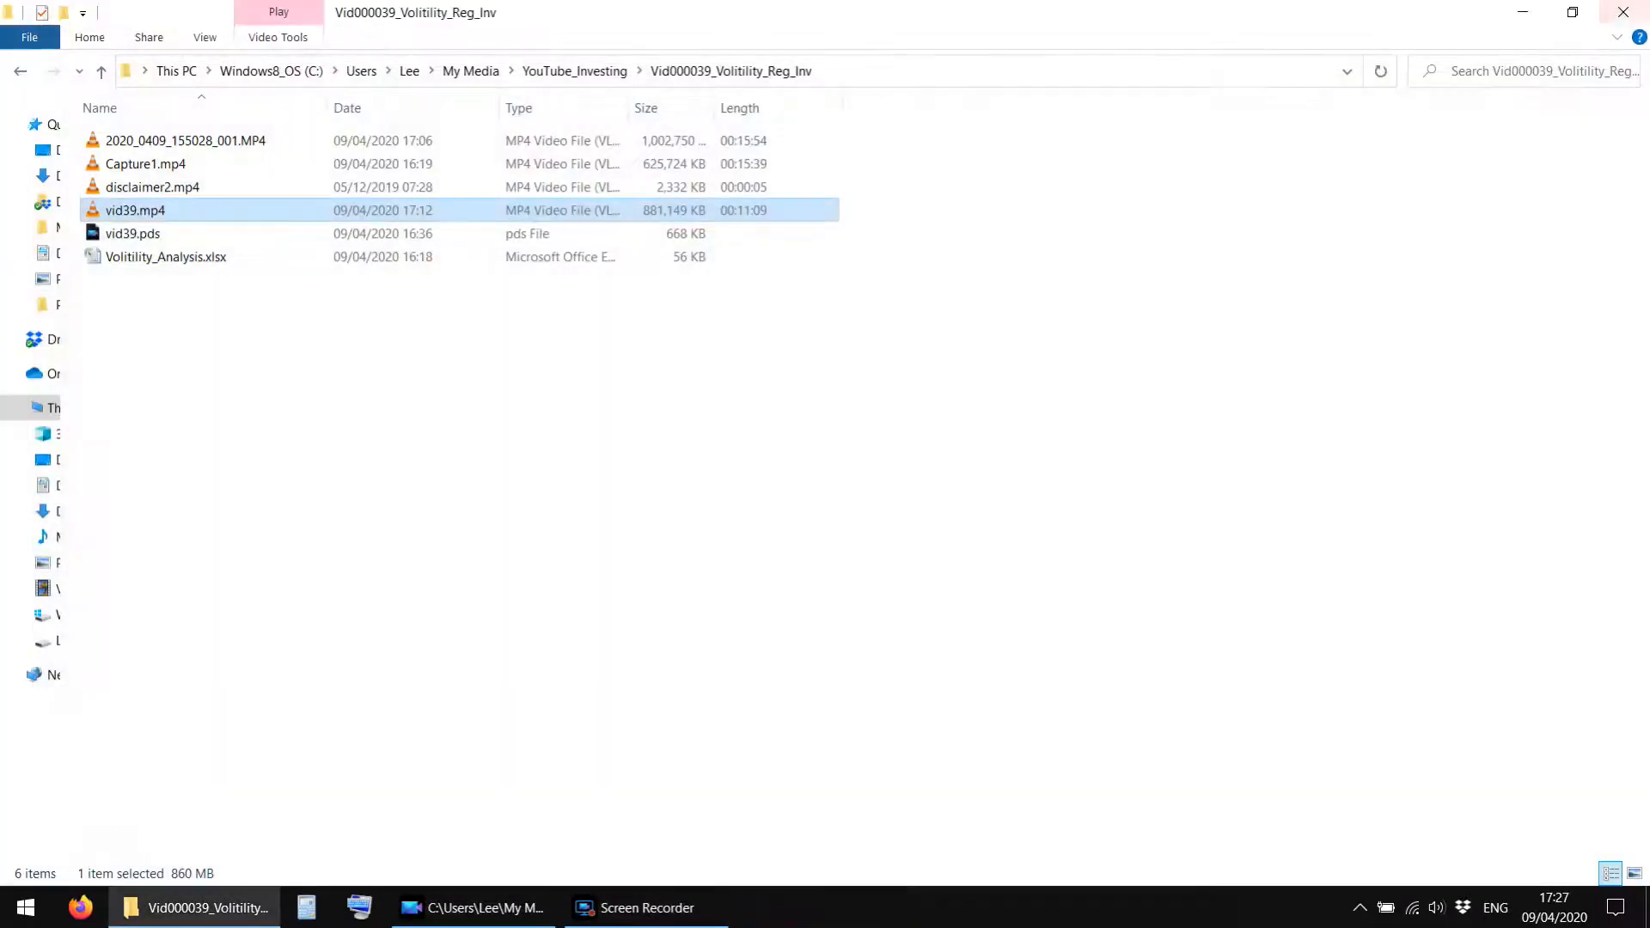
{"action": "left_click", "coordinate": [374, 403]}
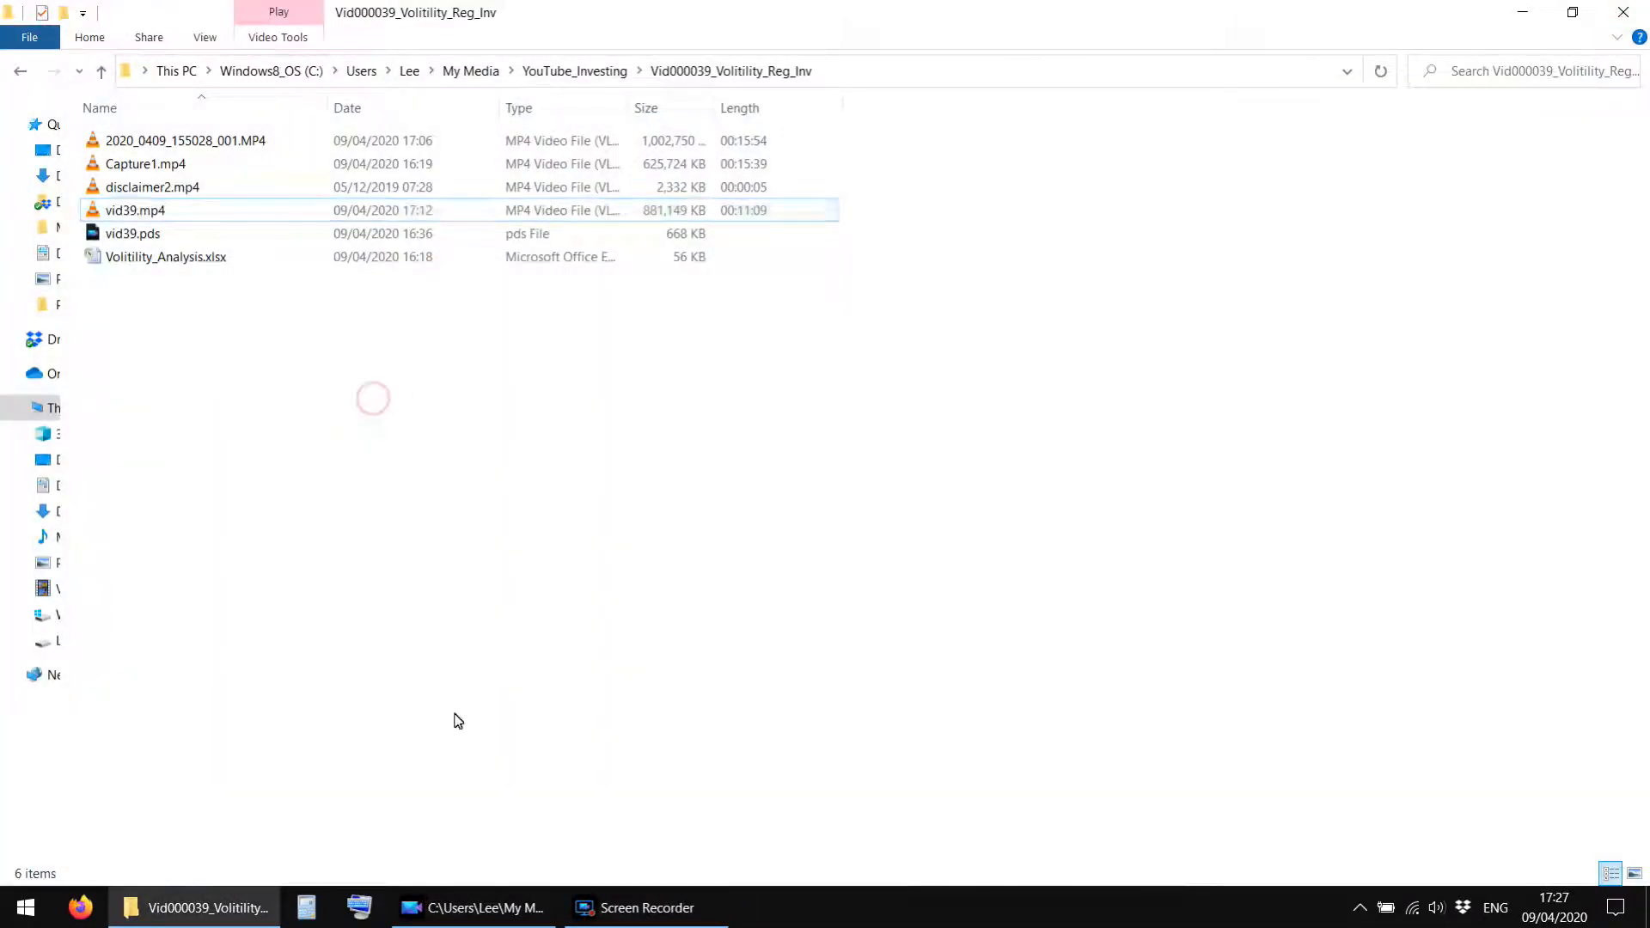
Switch to PowerDirector, preview the edited timeline at several points, and close the program.
{"action": "left_click", "coordinate": [582, 912]}
{"action": "left_click", "coordinate": [468, 910]}
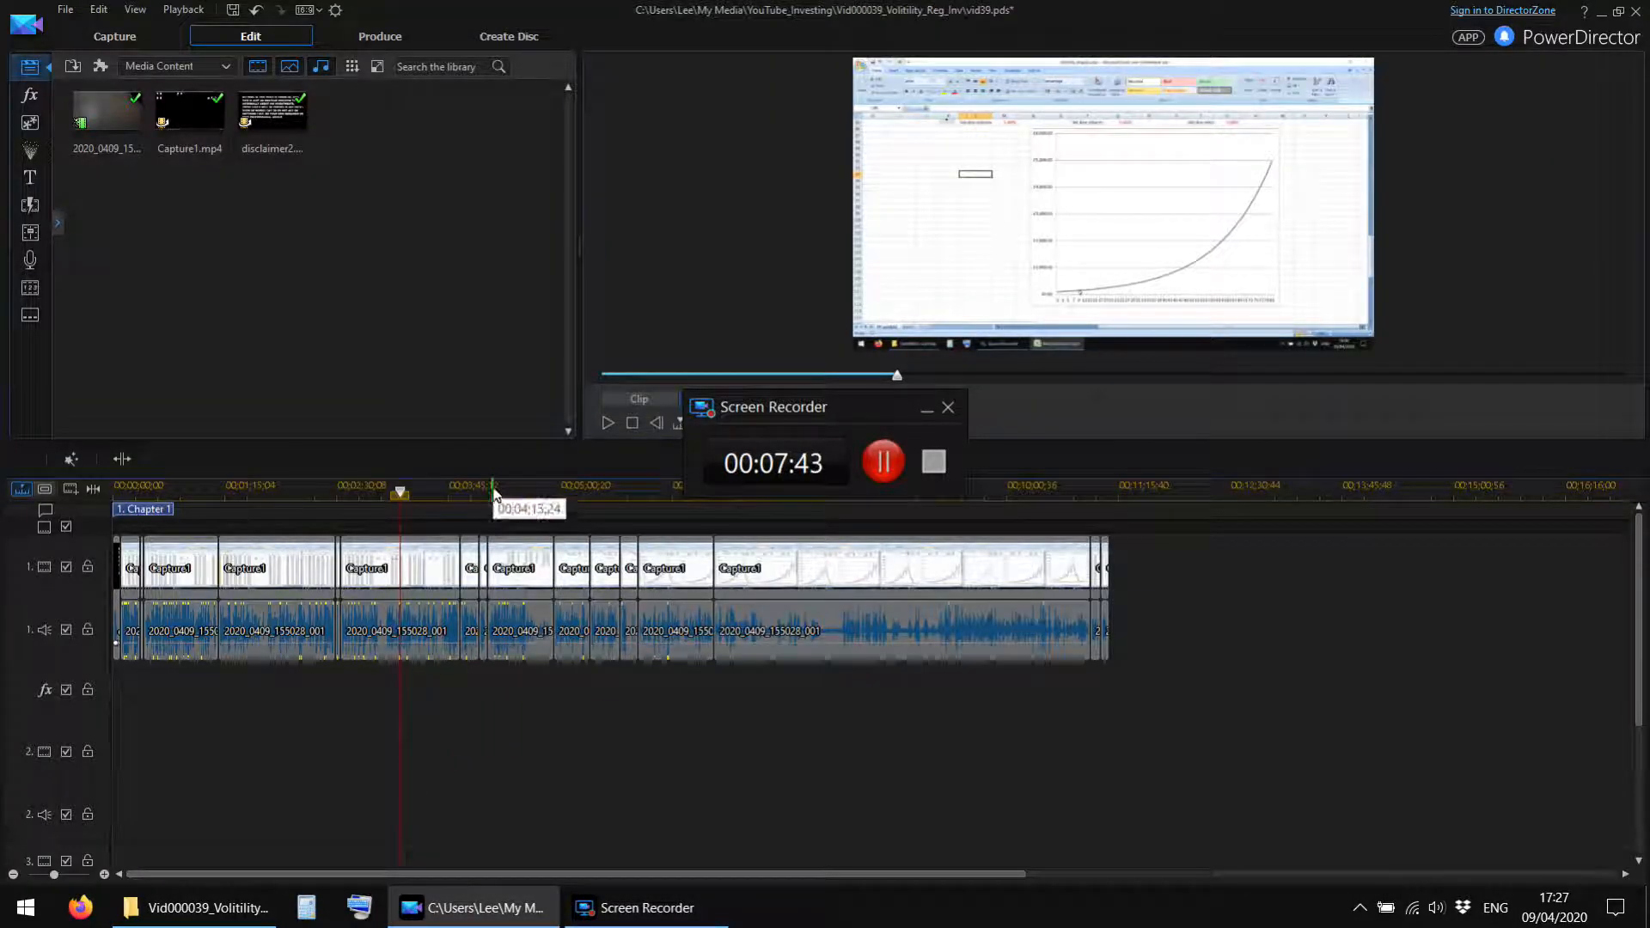
{"action": "left_click", "coordinate": [342, 874]}
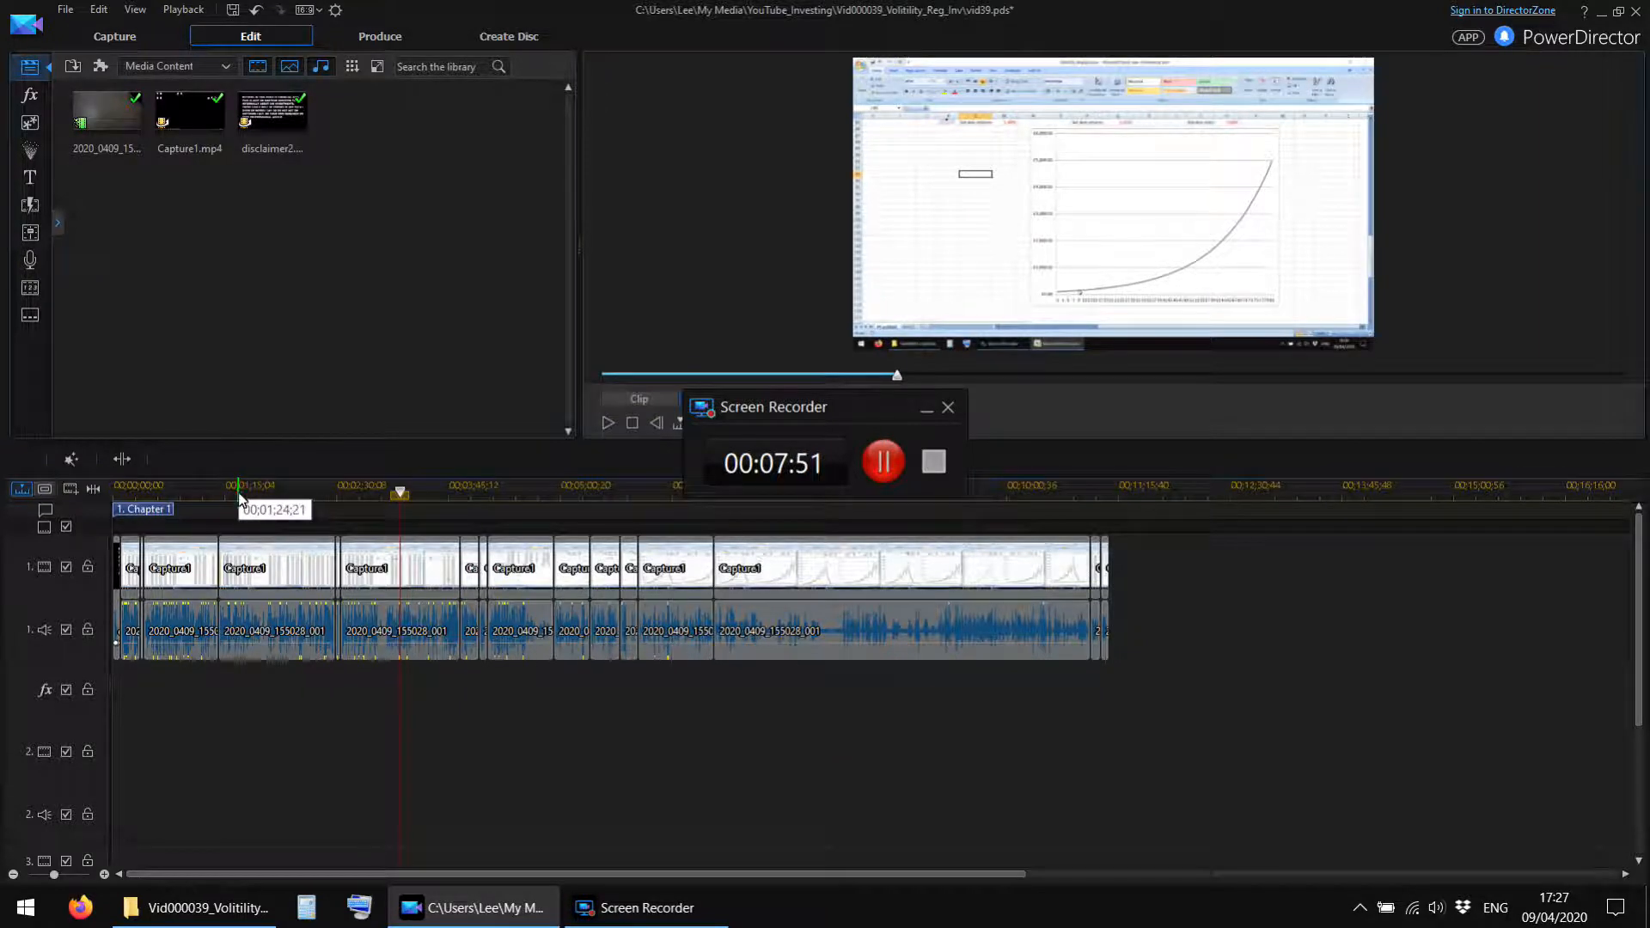
{"action": "left_click", "coordinate": [380, 488]}
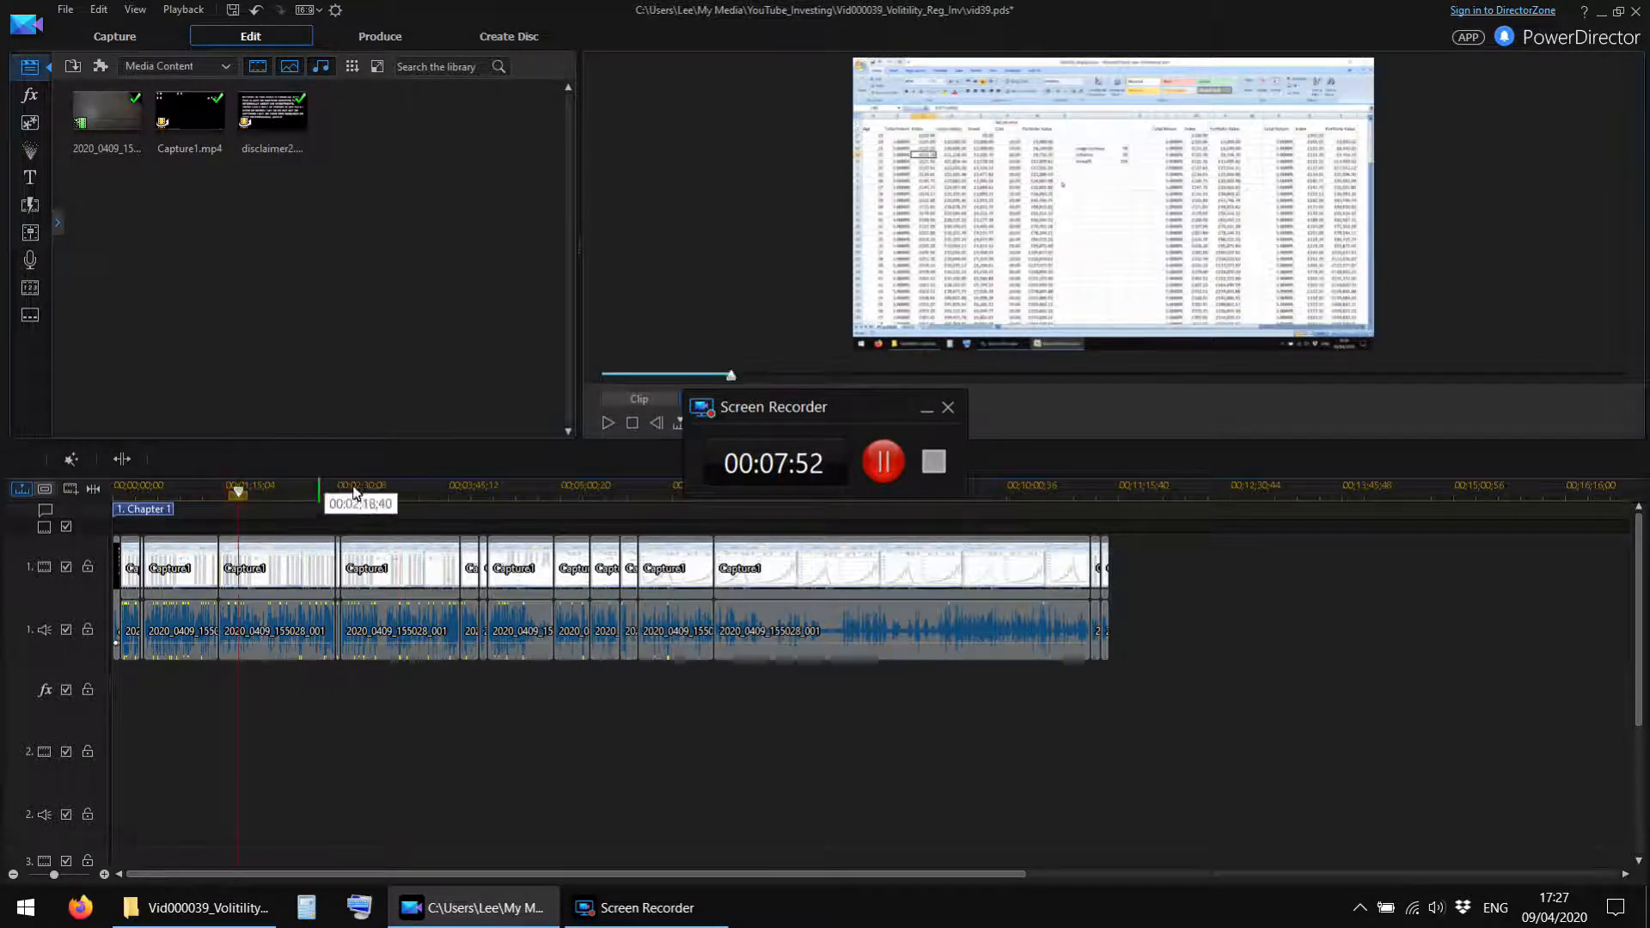
{"action": "left_click", "coordinate": [483, 496]}
{"action": "left_click", "coordinate": [509, 497]}
{"action": "left_click", "coordinate": [578, 496]}
{"action": "left_click", "coordinate": [679, 496]}
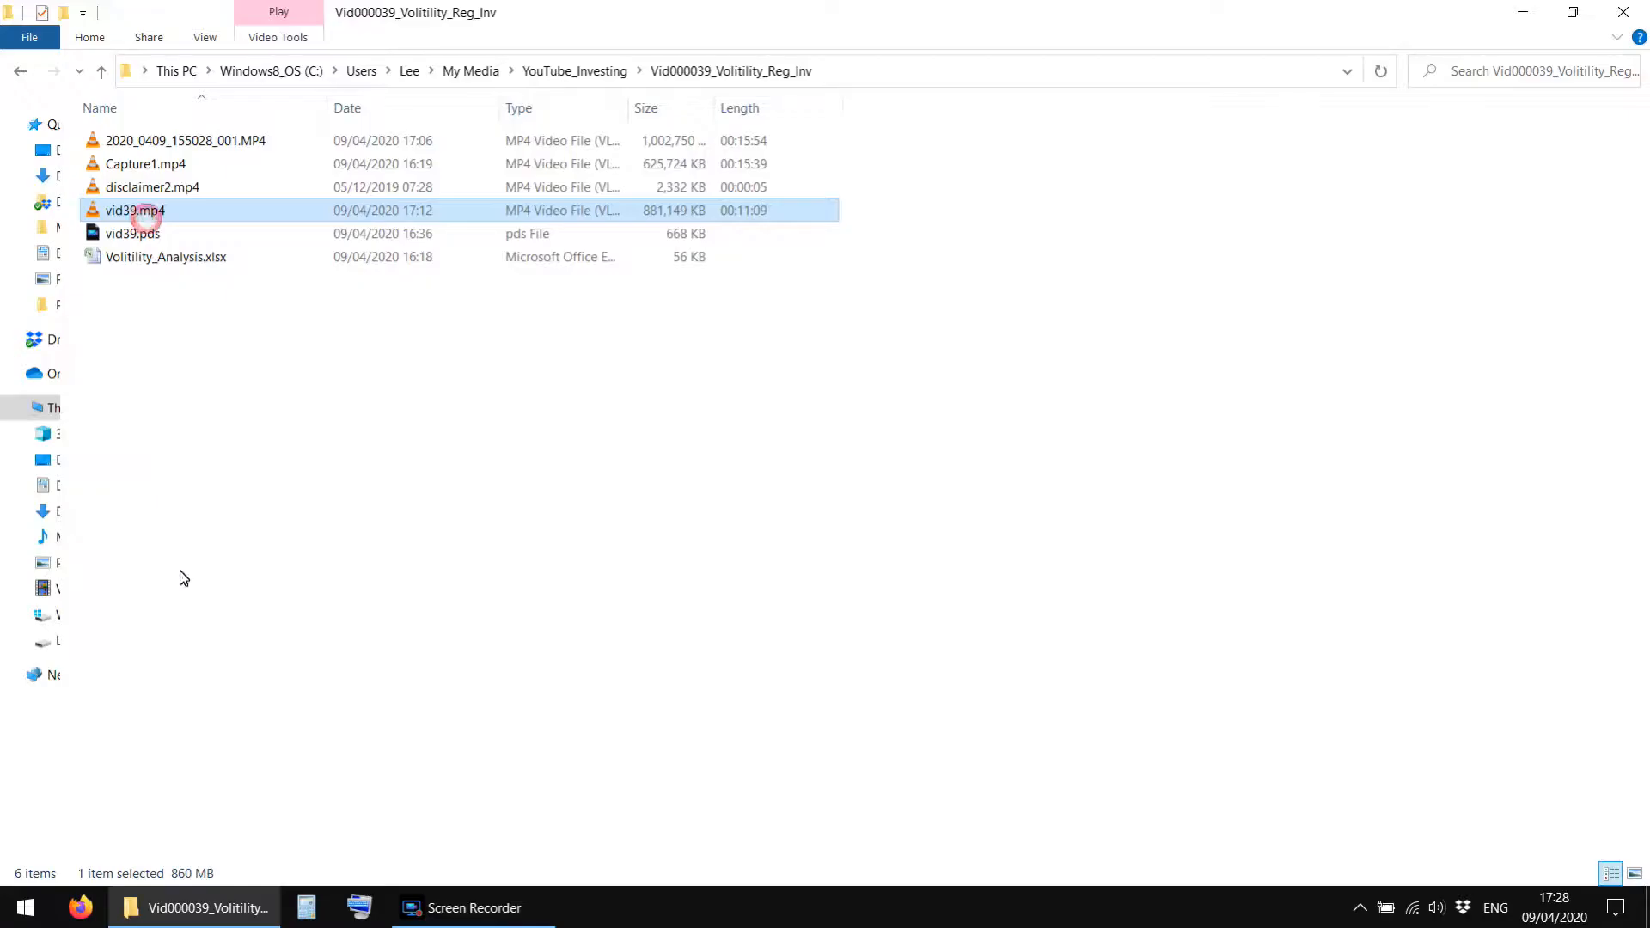
{"action": "left_click", "coordinate": [373, 553]}
Inspect the file size of vid39.mp4 in the Vid000039_Volitility_Reg_Inv folder.
{"action": "left_click", "coordinate": [107, 215]}
{"action": "left_click", "coordinate": [222, 416]}
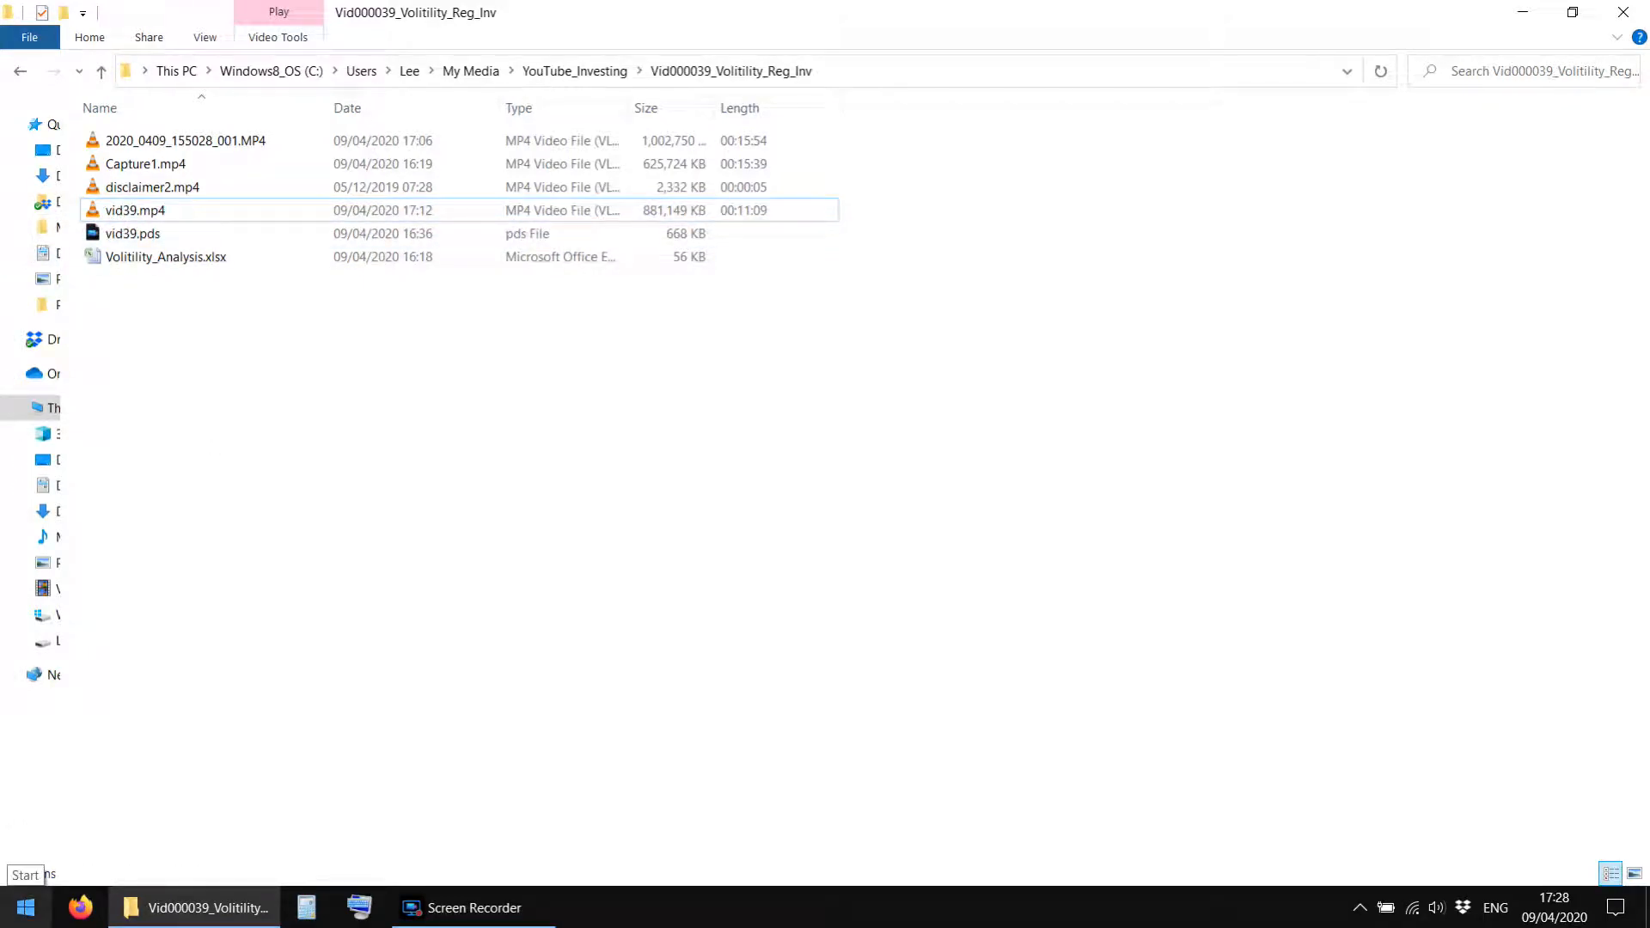
{"action": "left_click_drag", "start_coordinate": [261, 430], "coordinate": [177, 68]}
{"action": "left_click", "coordinate": [275, 443]}
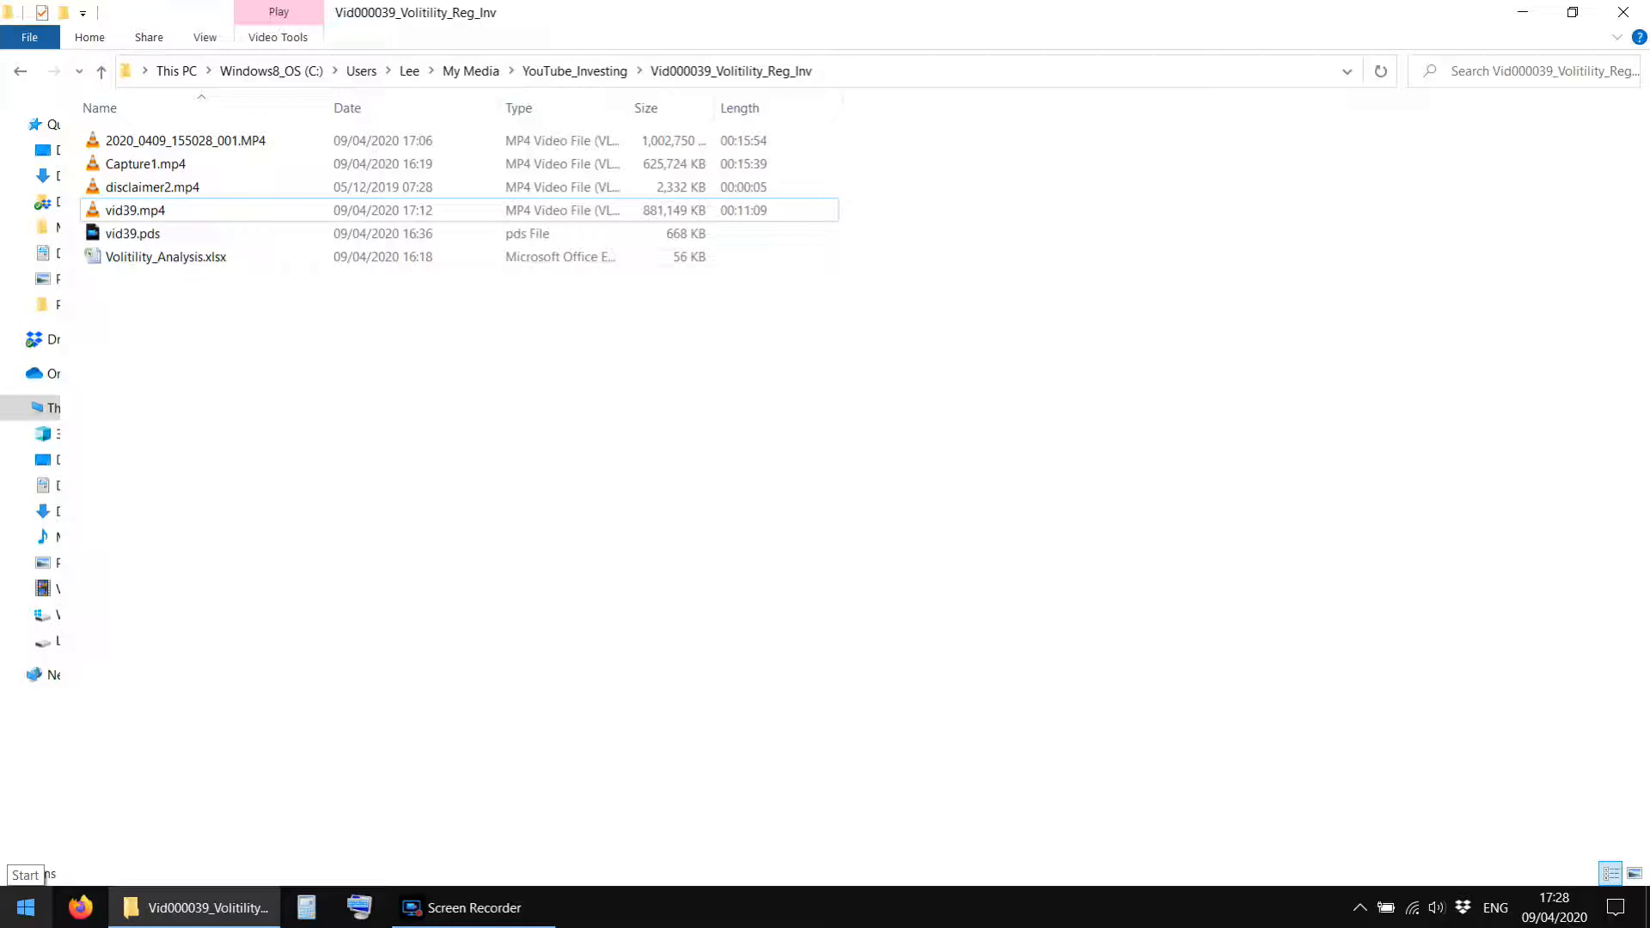
{"action": "left_click", "coordinate": [134, 215]}
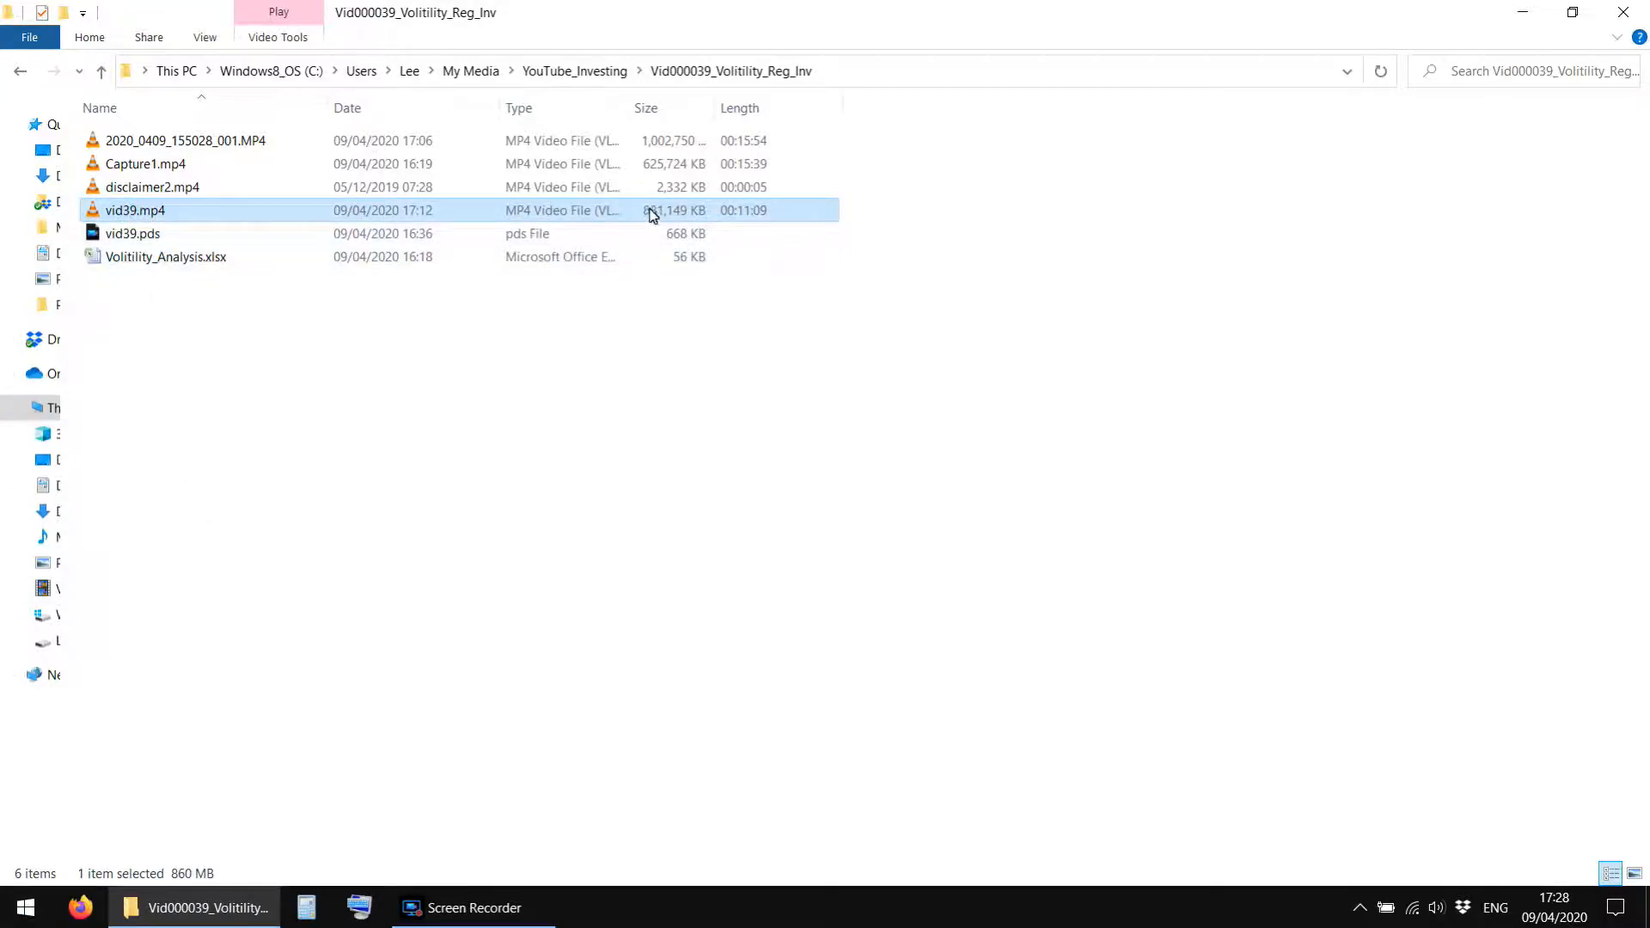
{"action": "left_click", "coordinate": [616, 382]}
{"action": "left_click", "coordinate": [140, 210]}
Launch HandBrake and load vid39.mp4 from the Vid000039_Volitility_Reg_Inv folder as a single-file source.
{"action": "left_click", "coordinate": [25, 908]}
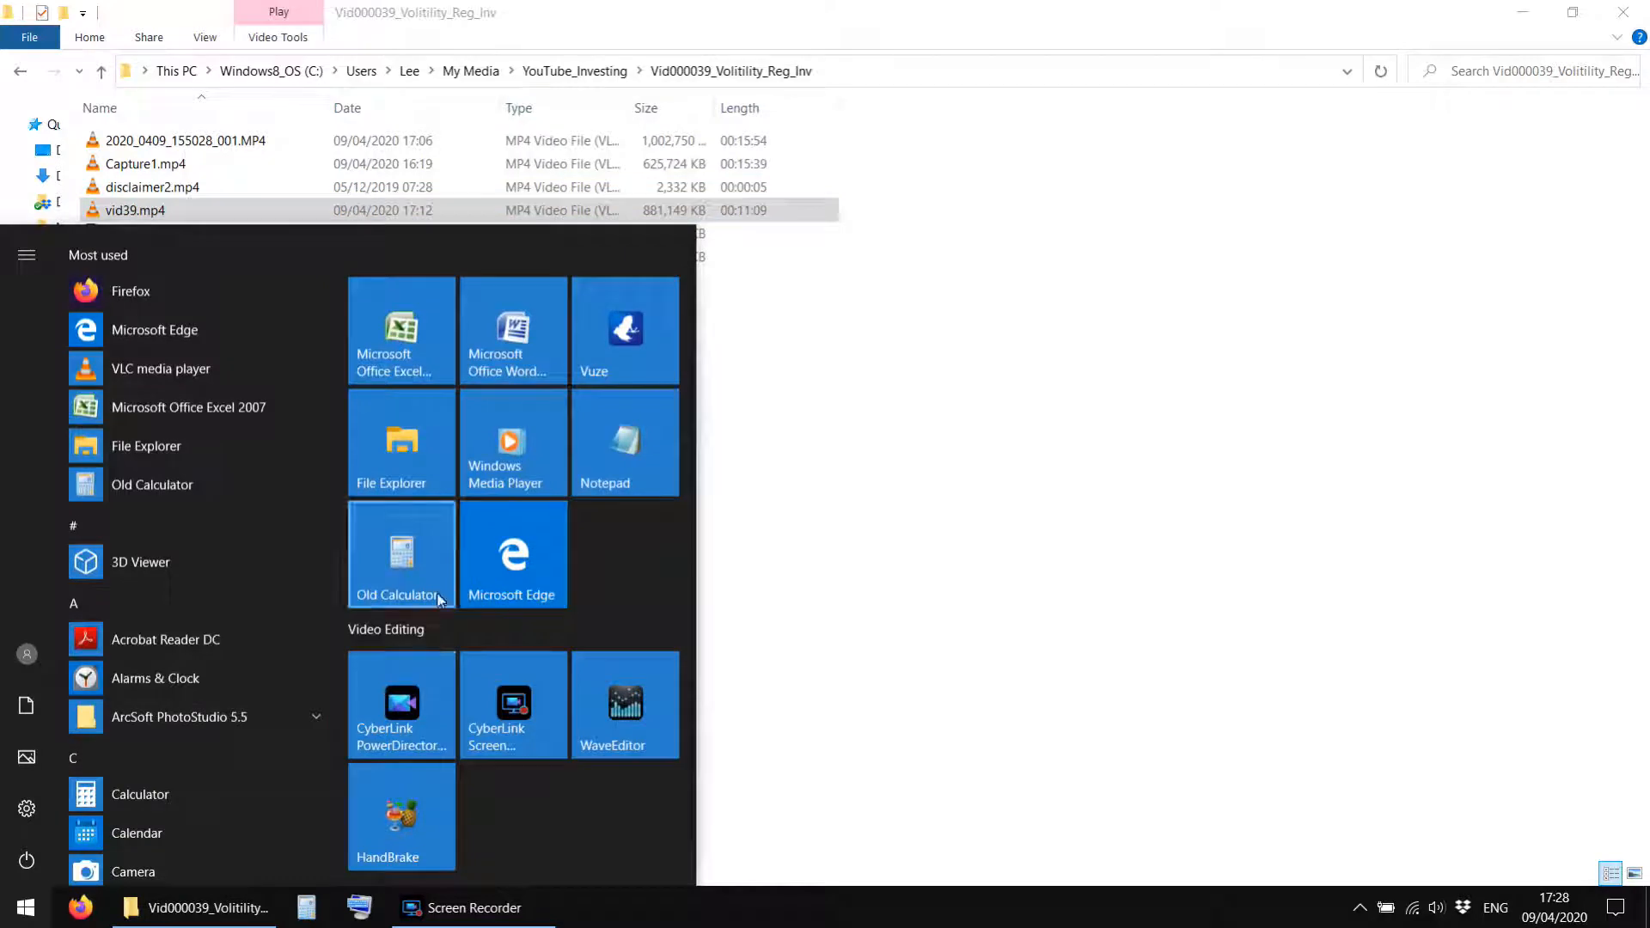
{"action": "left_click", "coordinate": [389, 827]}
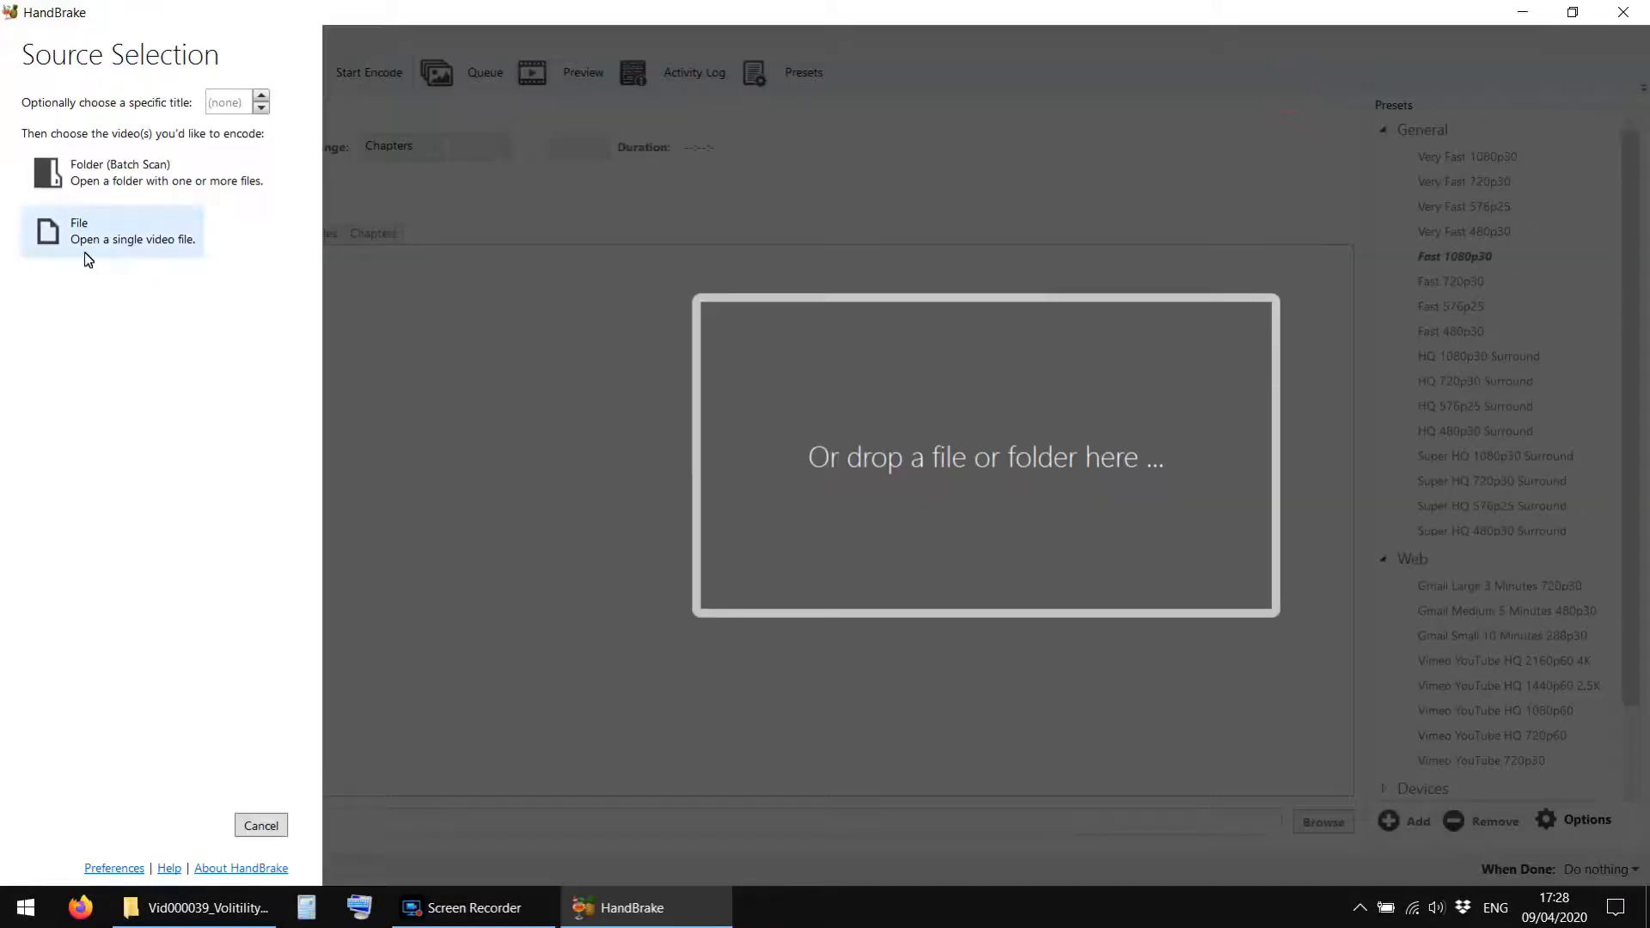
{"action": "left_click", "coordinate": [89, 257]}
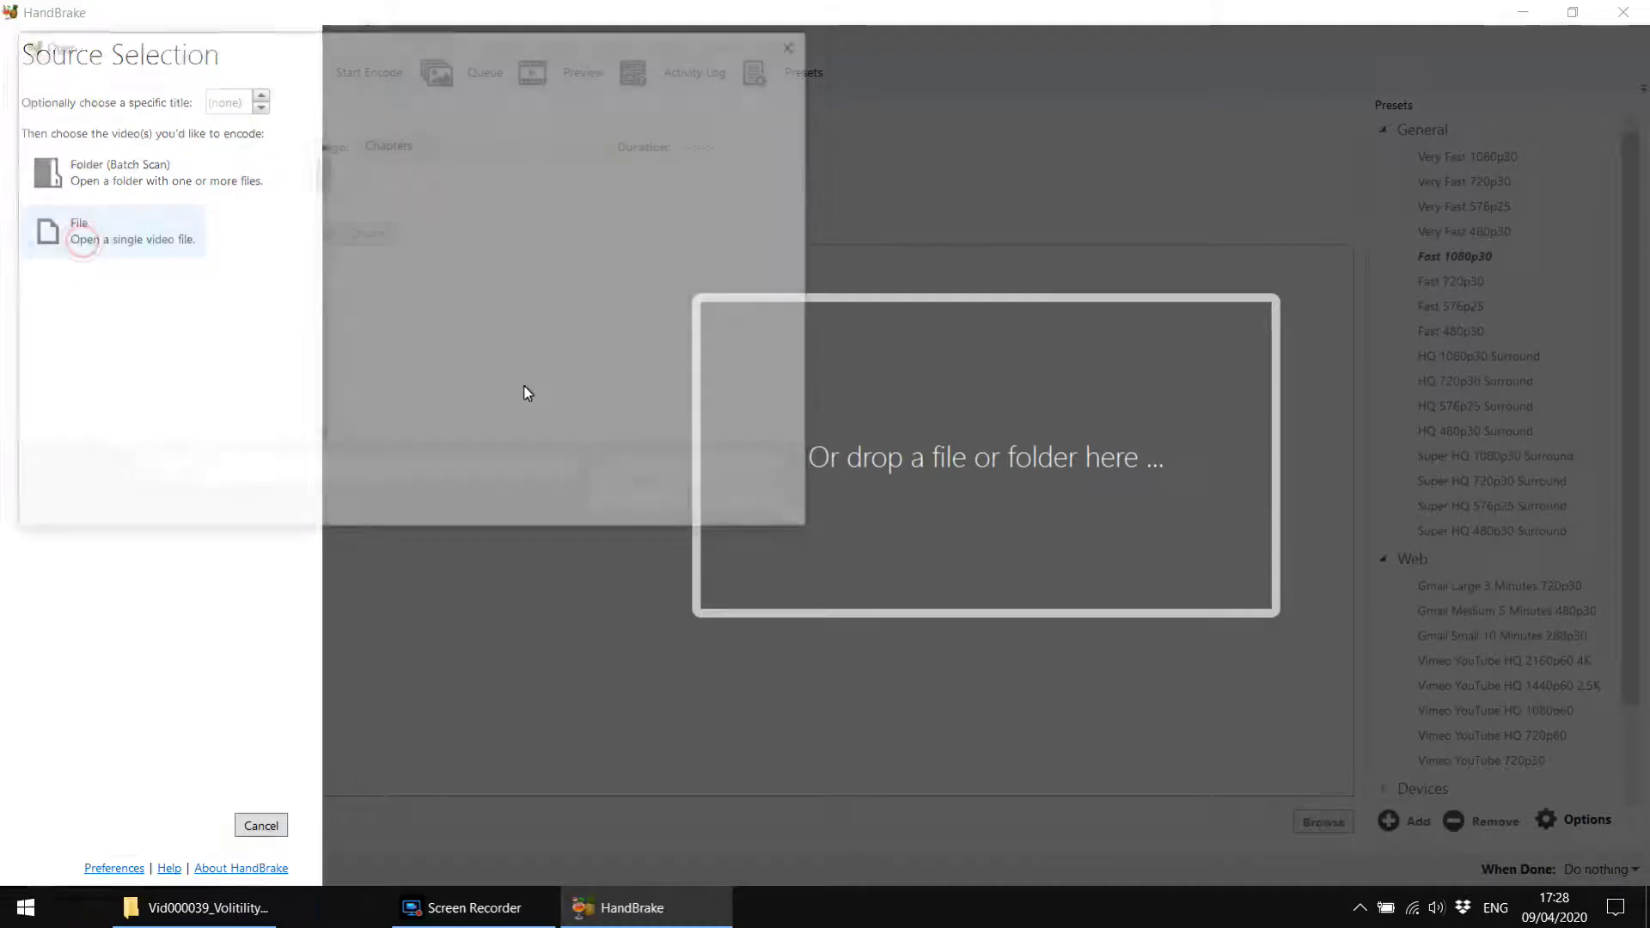
{"action": "scroll", "coordinate": [241, 308], "scroll_direction": "down", "scroll_amount": 1}
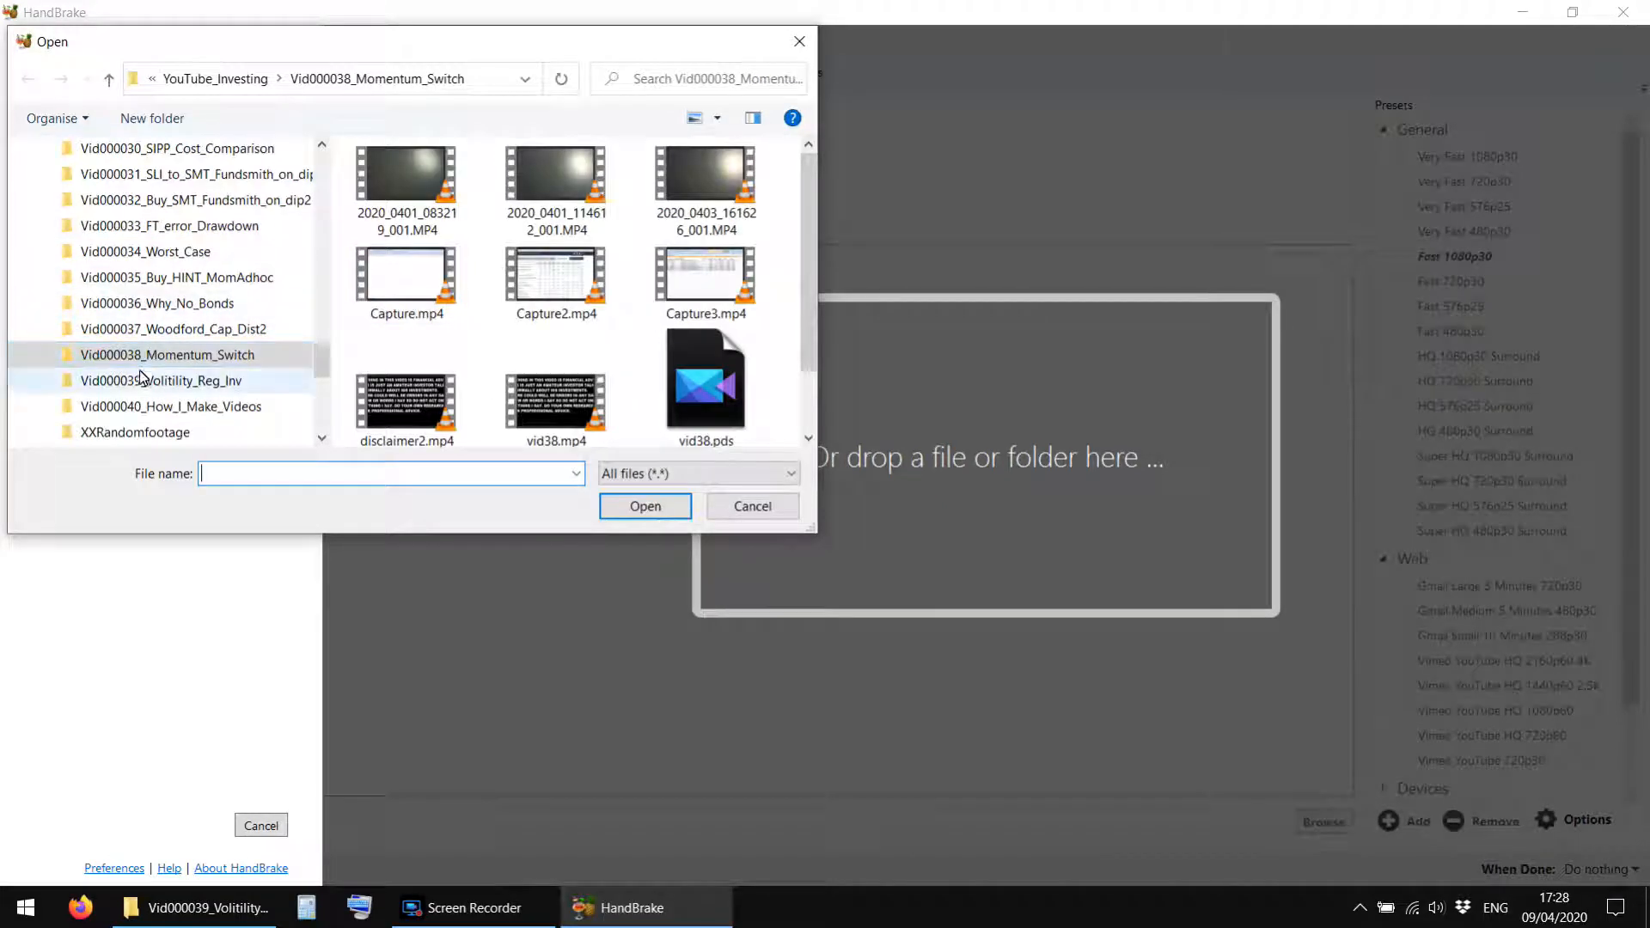
{"action": "left_click", "coordinate": [134, 380]}
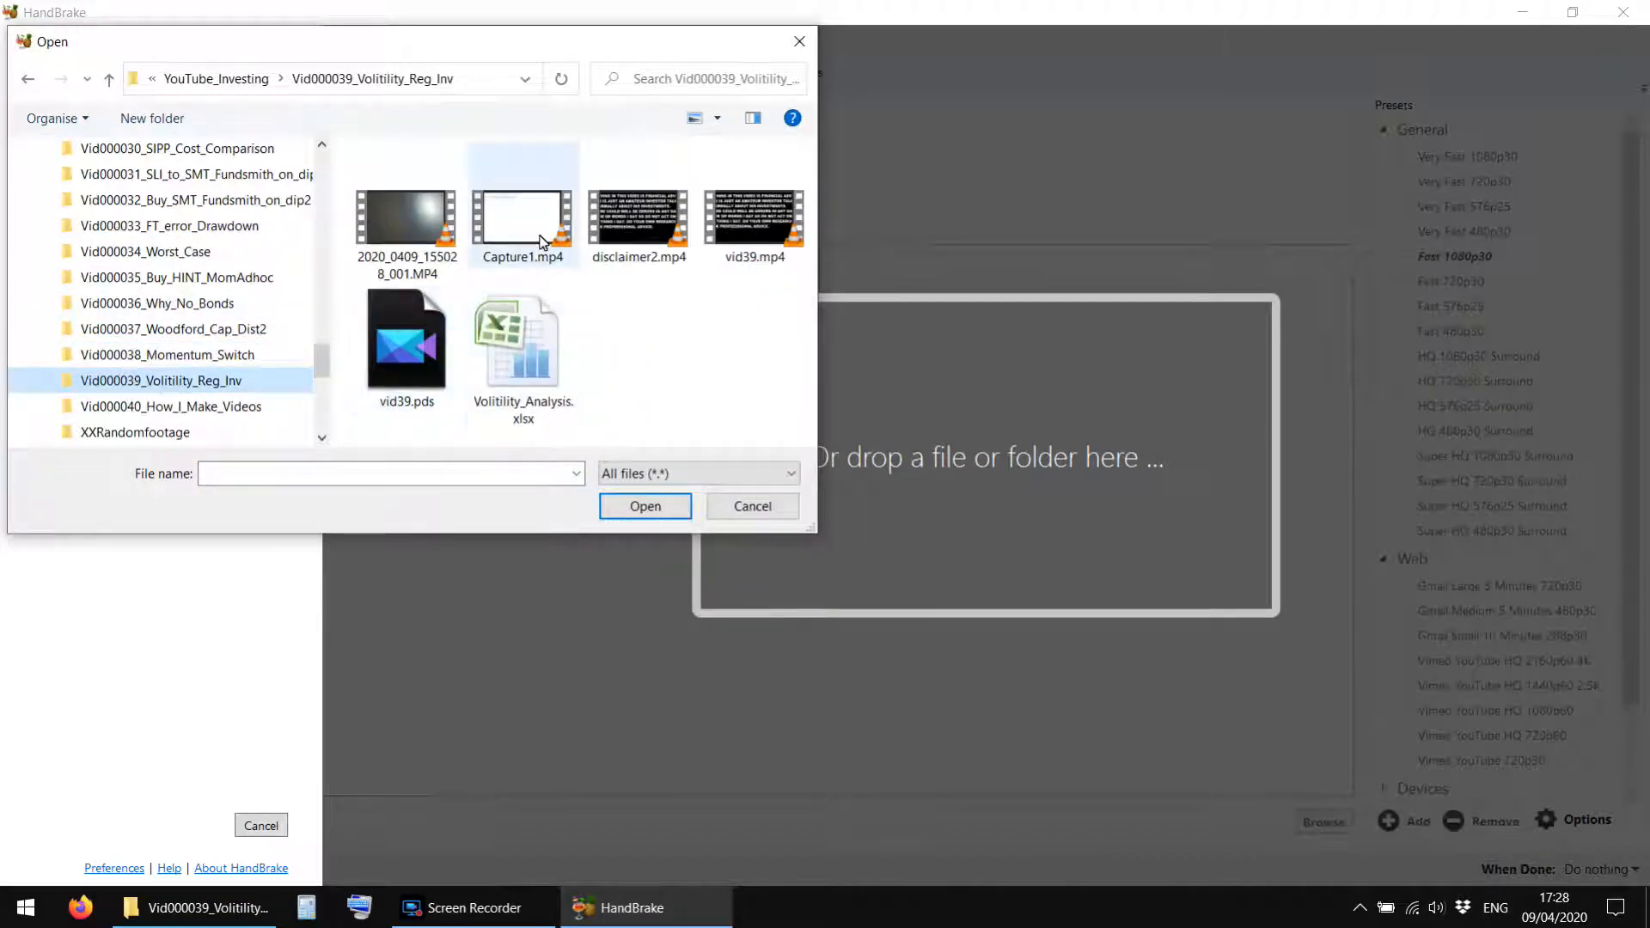
{"action": "left_click", "coordinate": [746, 225]}
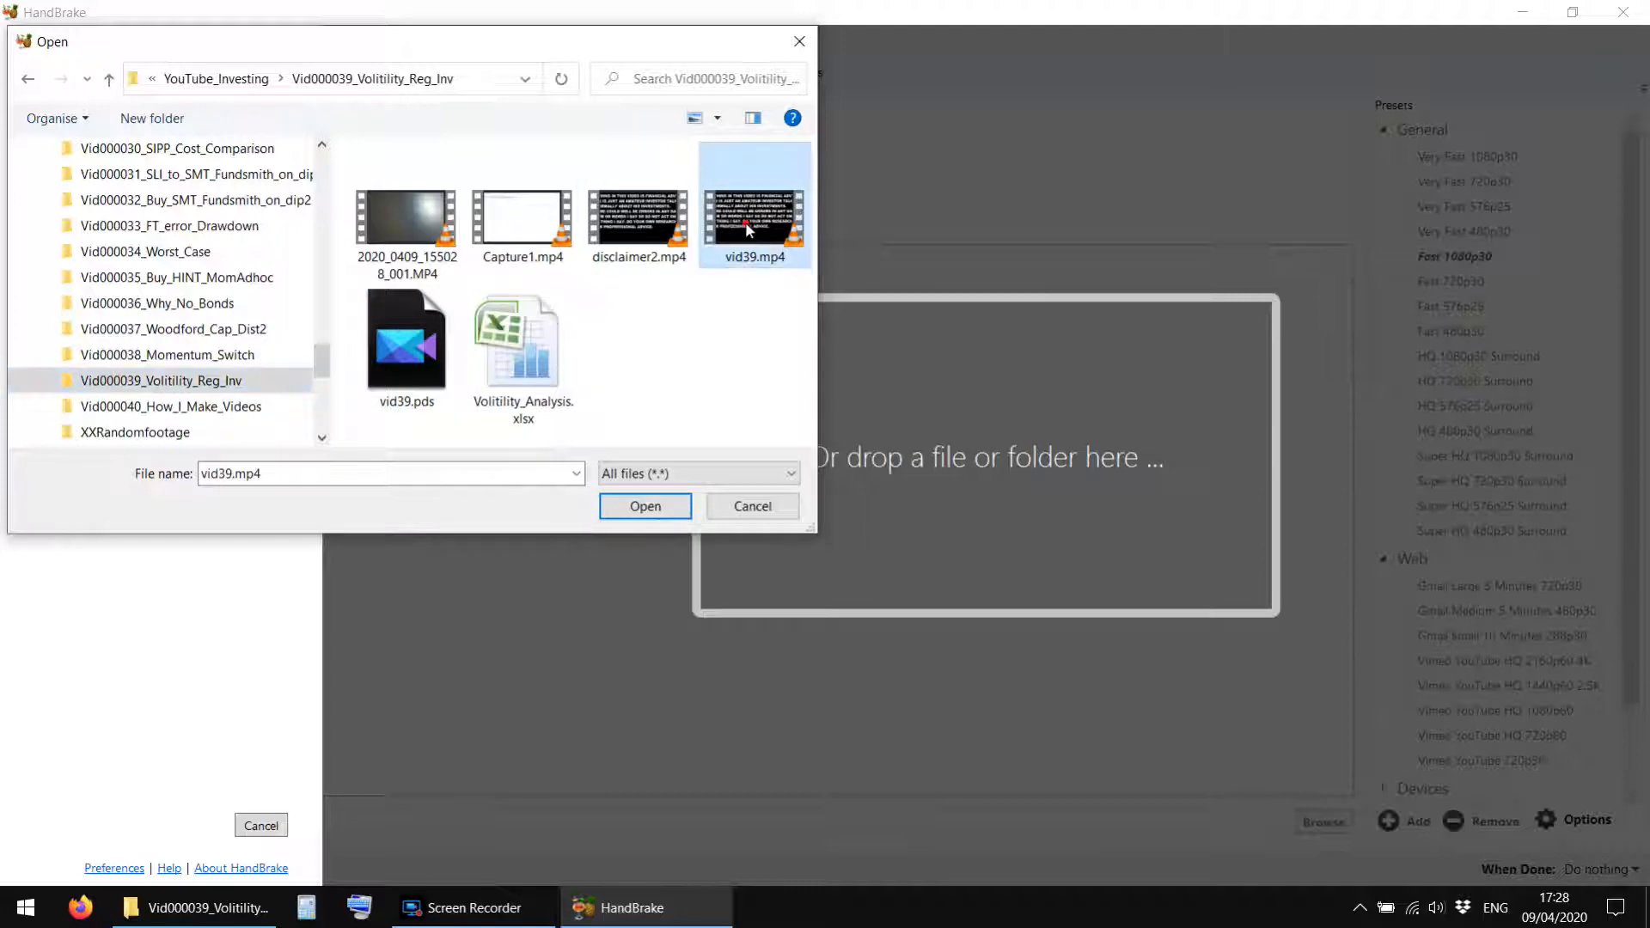
{"action": "left_click", "coordinate": [636, 506]}
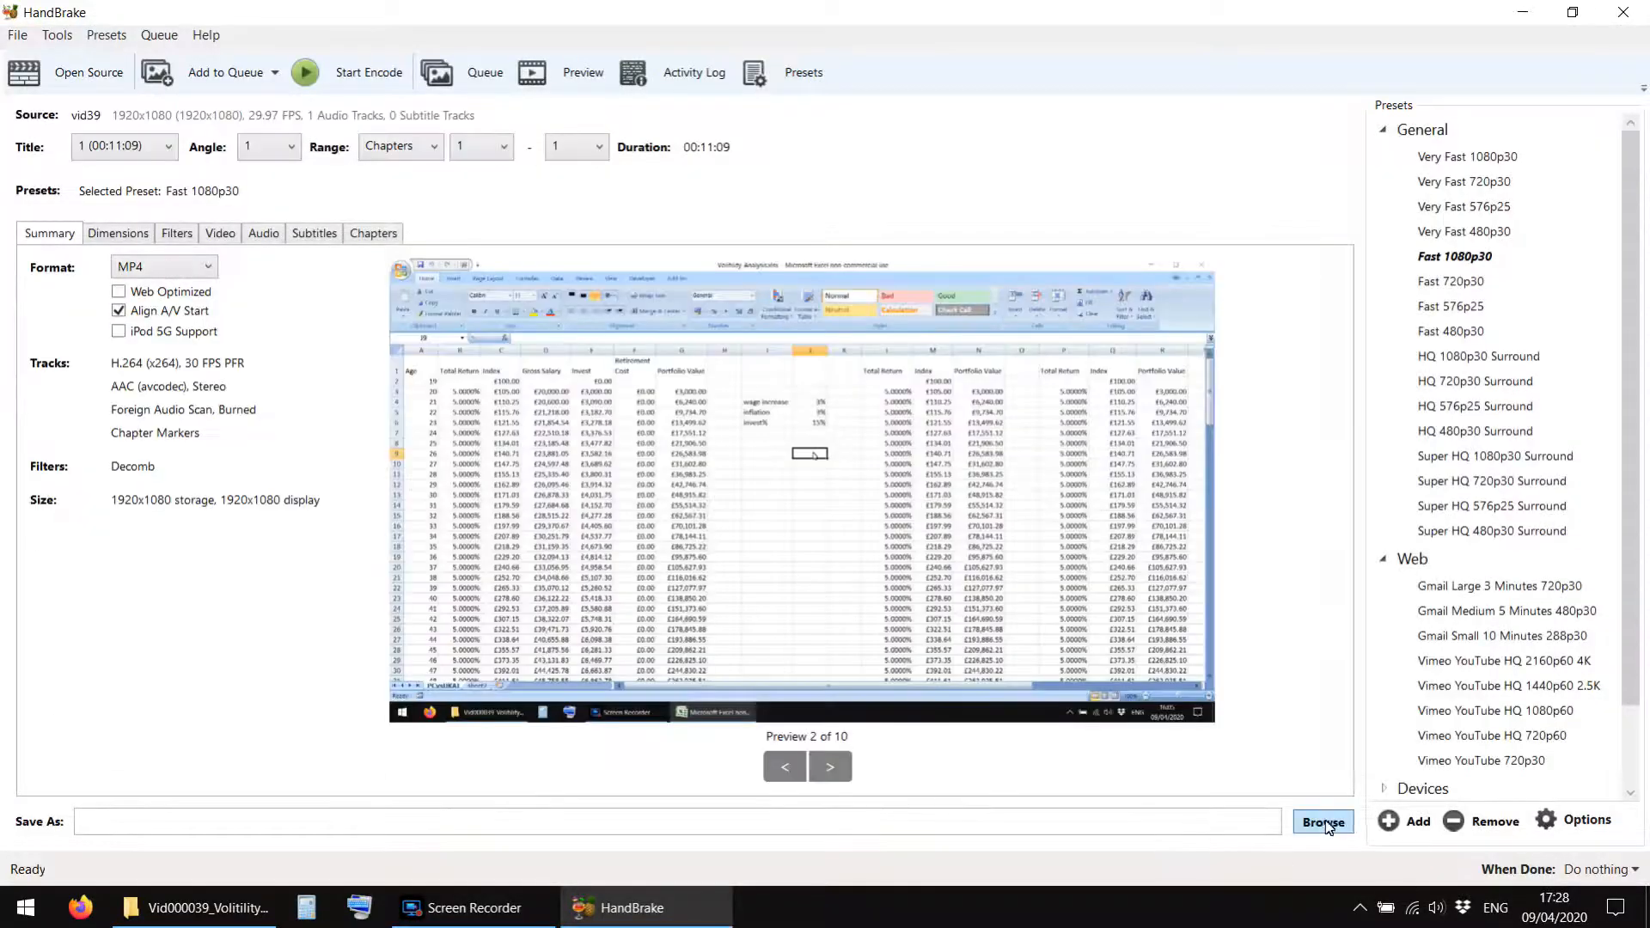
Set the output file to vid39_comp.mp4 in the Vid000039_Volitility_Reg_Inv folder and start the encode.
{"action": "left_click", "coordinate": [1324, 822]}
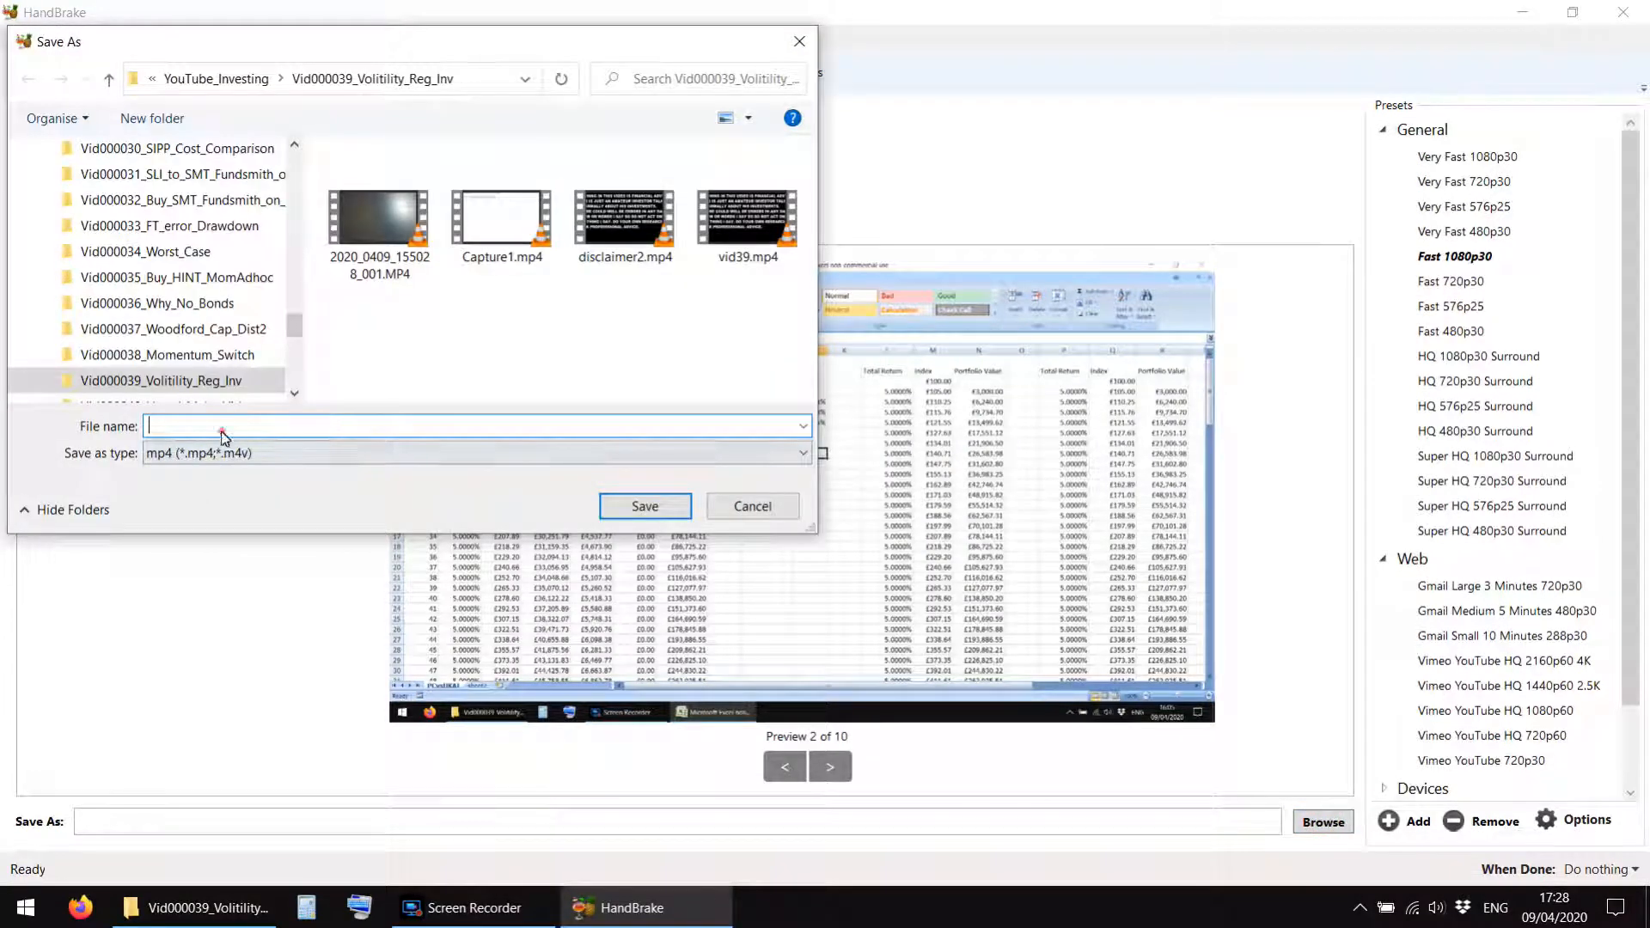
{"action": "left_click", "coordinate": [741, 225]}
{"action": "left_click", "coordinate": [191, 428]}
{"action": "left_click", "coordinate": [180, 426]}
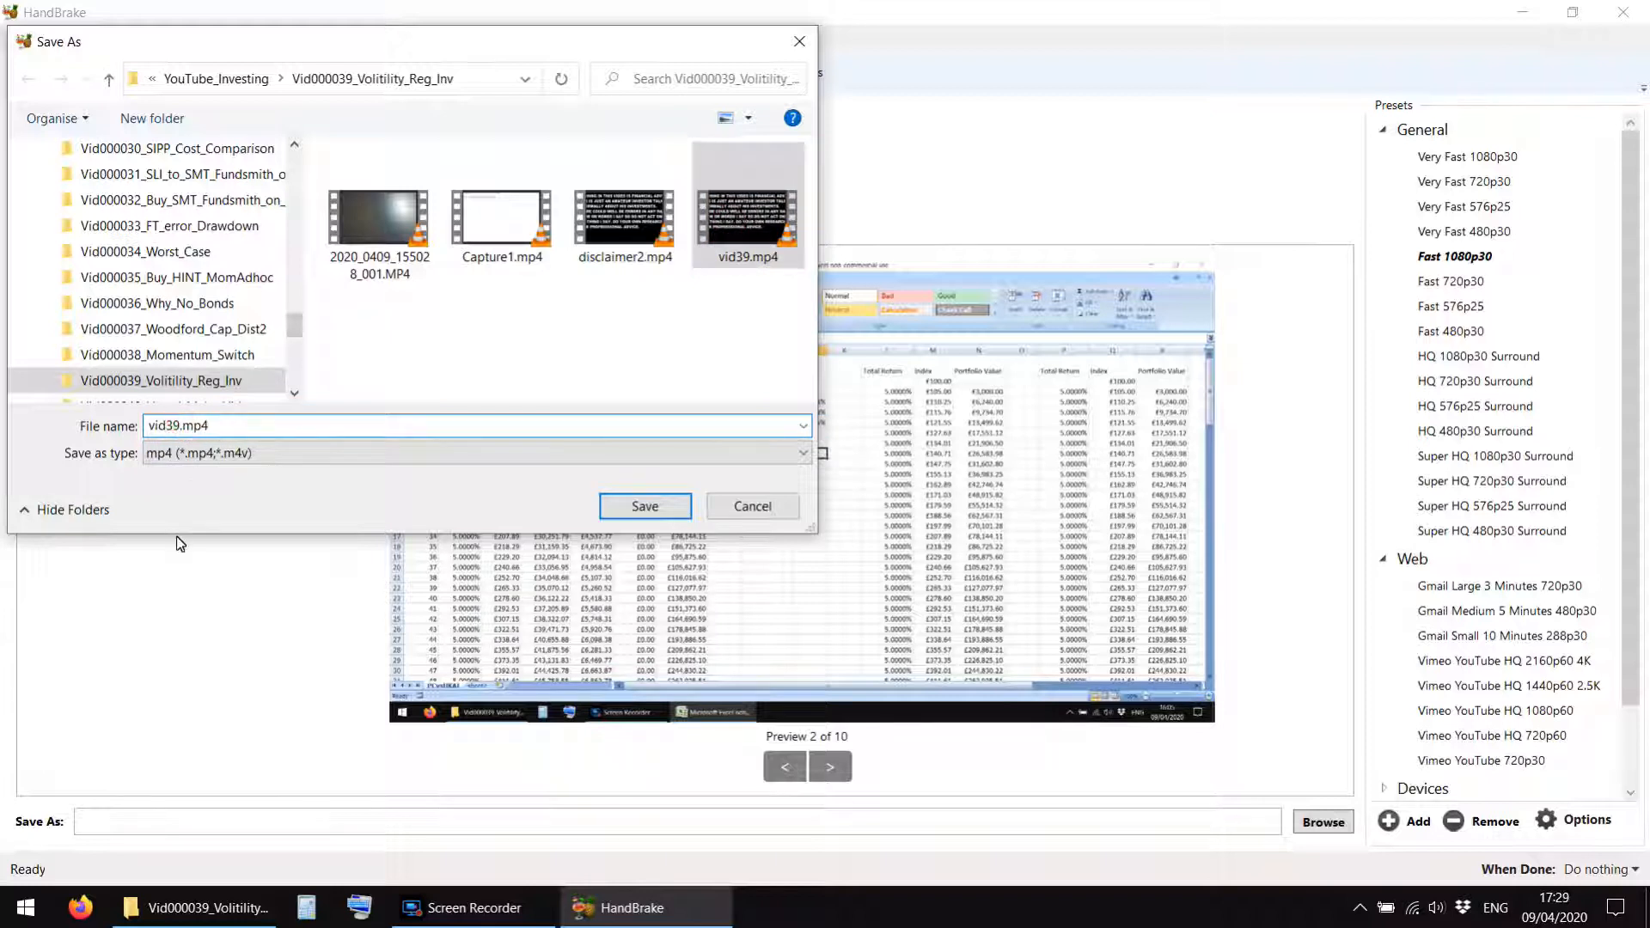
{"action": "type", "text": "_comp"}
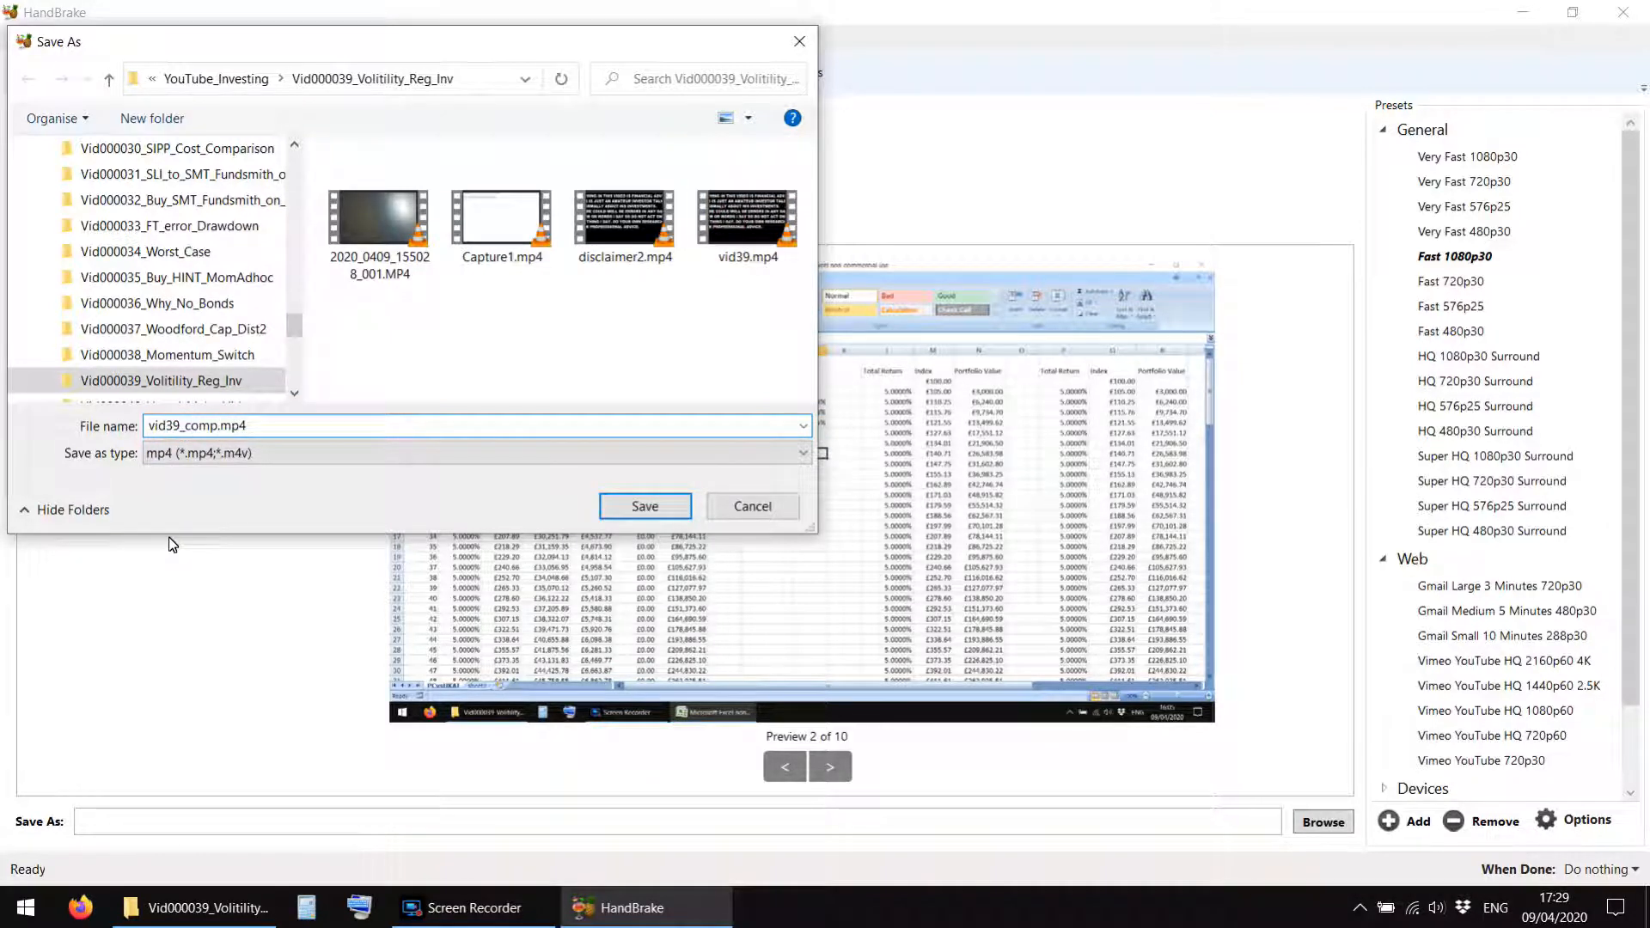
{"action": "left_click", "coordinate": [622, 510]}
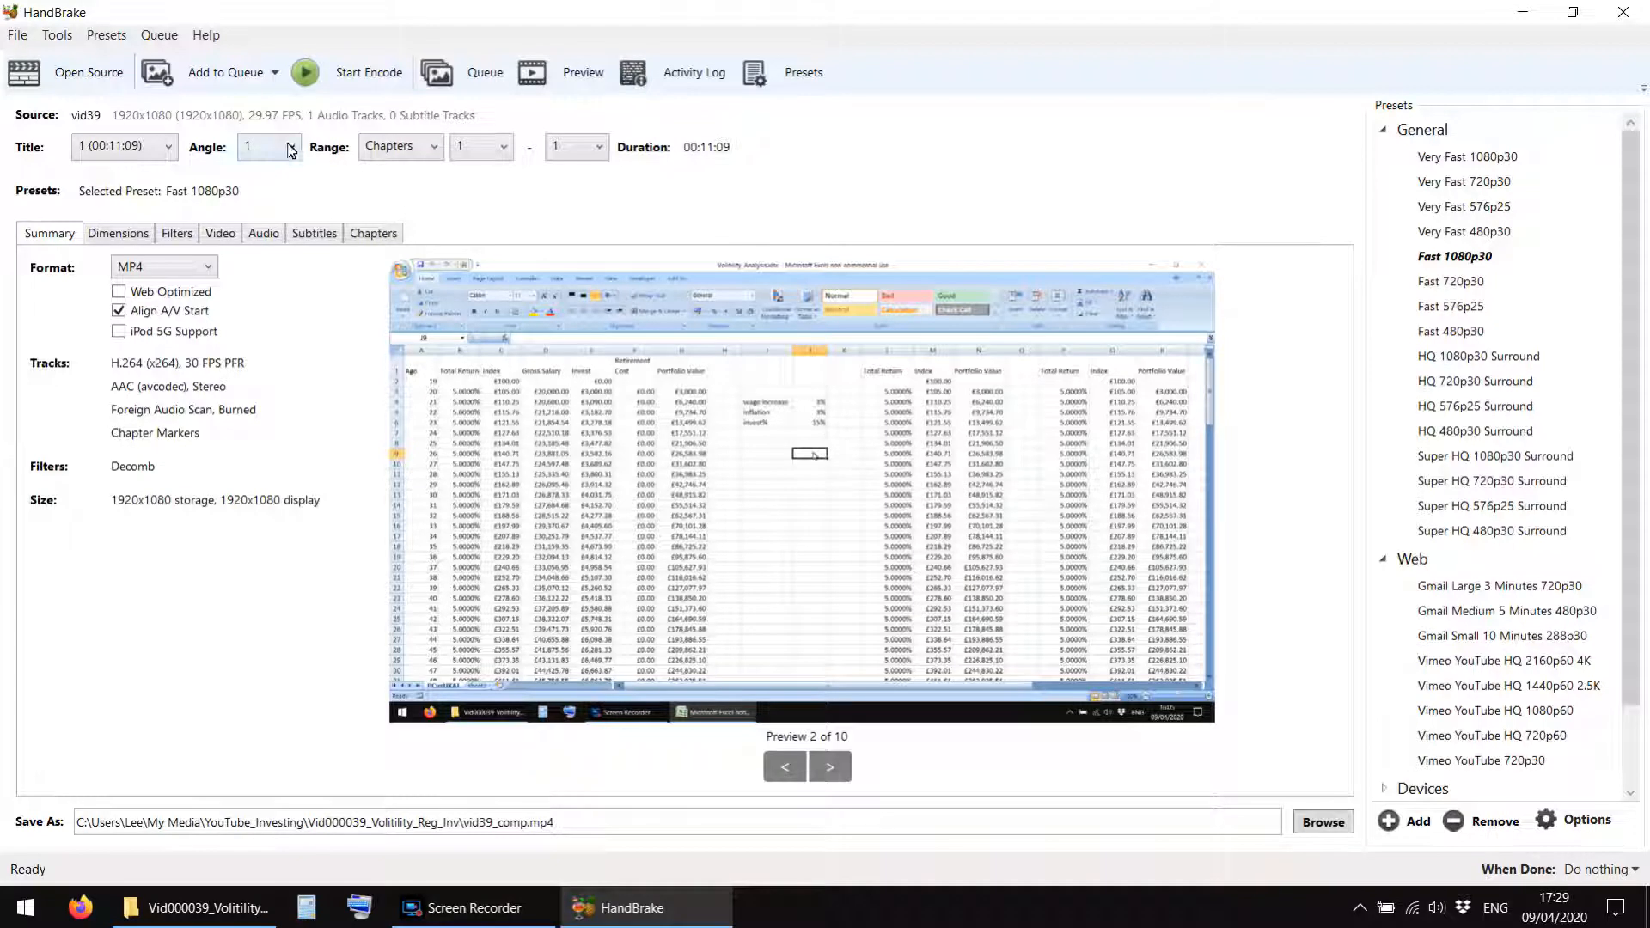
{"action": "left_click", "coordinate": [348, 80]}
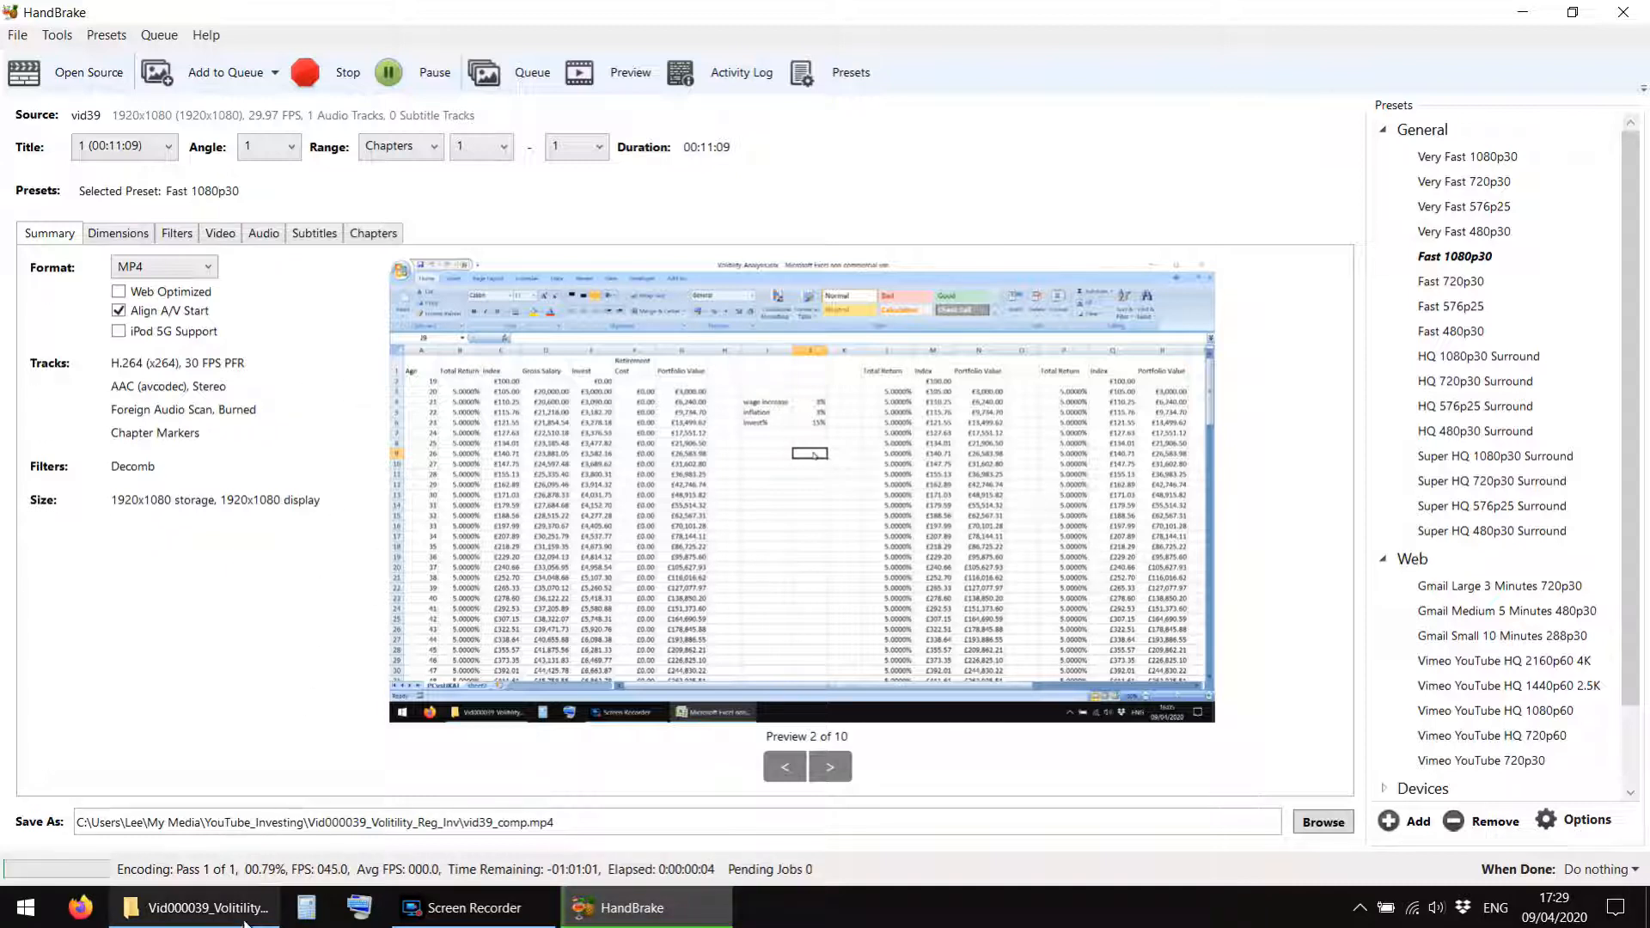
Play vid35.mp4 from the Vid000035 folder in VLC, skip through its opening section, and close the player.
{"action": "mouse_move", "coordinate": [238, 920]}
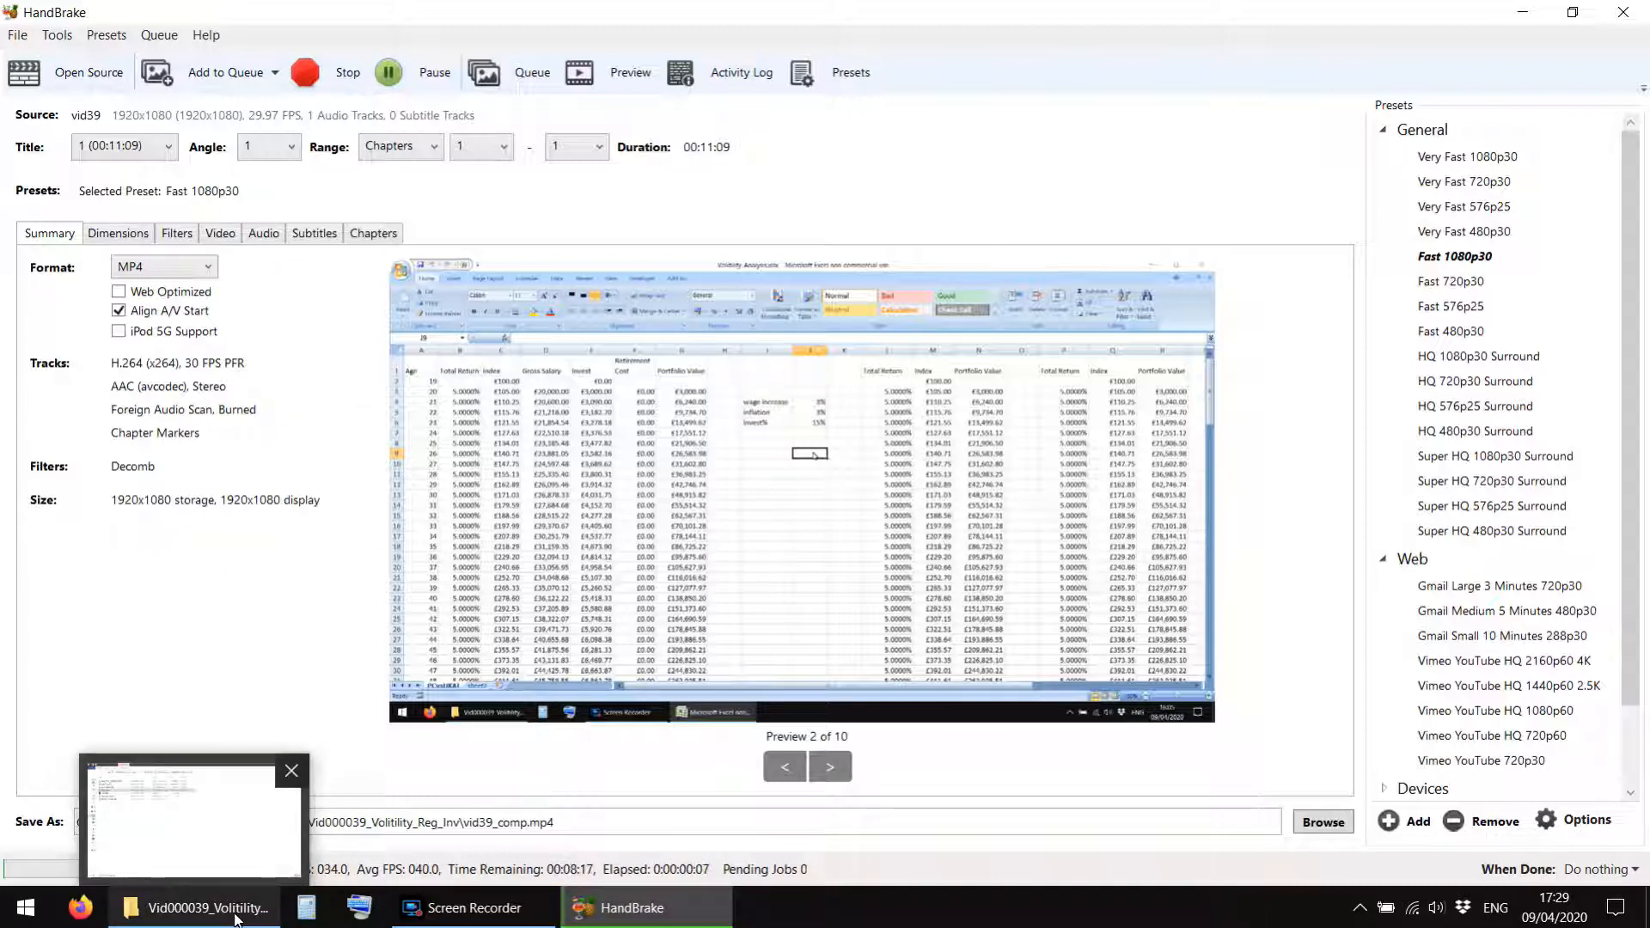
{"action": "left_click", "coordinate": [238, 920]}
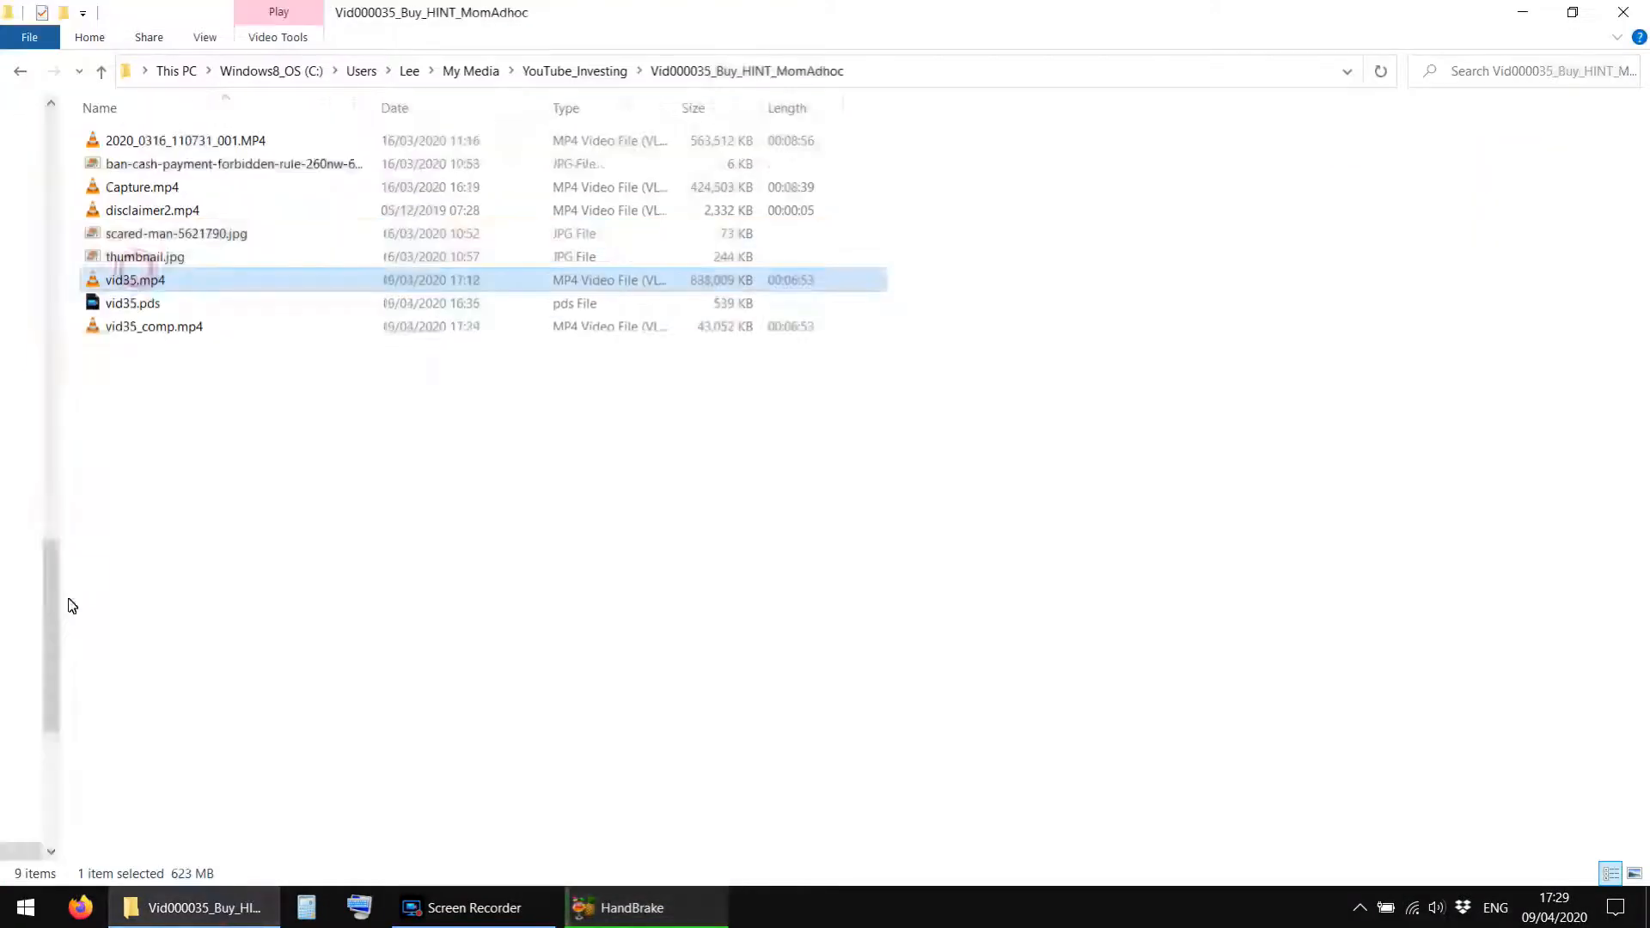
{"action": "key", "text": "Return"}
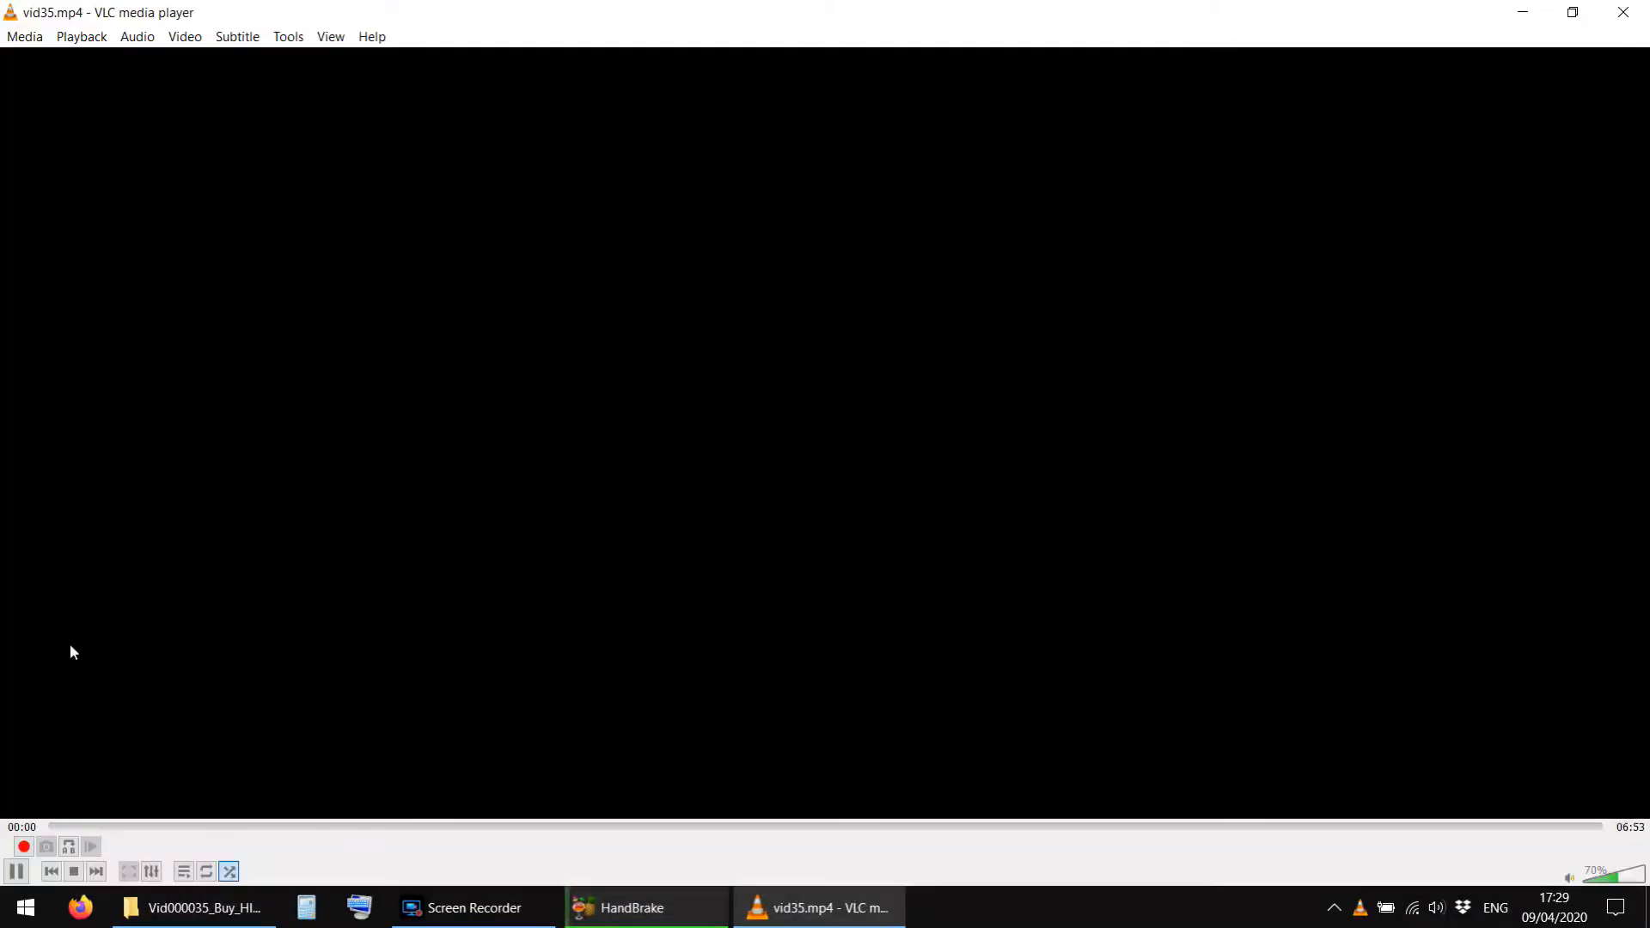
{"action": "left_click", "coordinate": [16, 871]}
{"action": "left_click", "coordinate": [118, 826]}
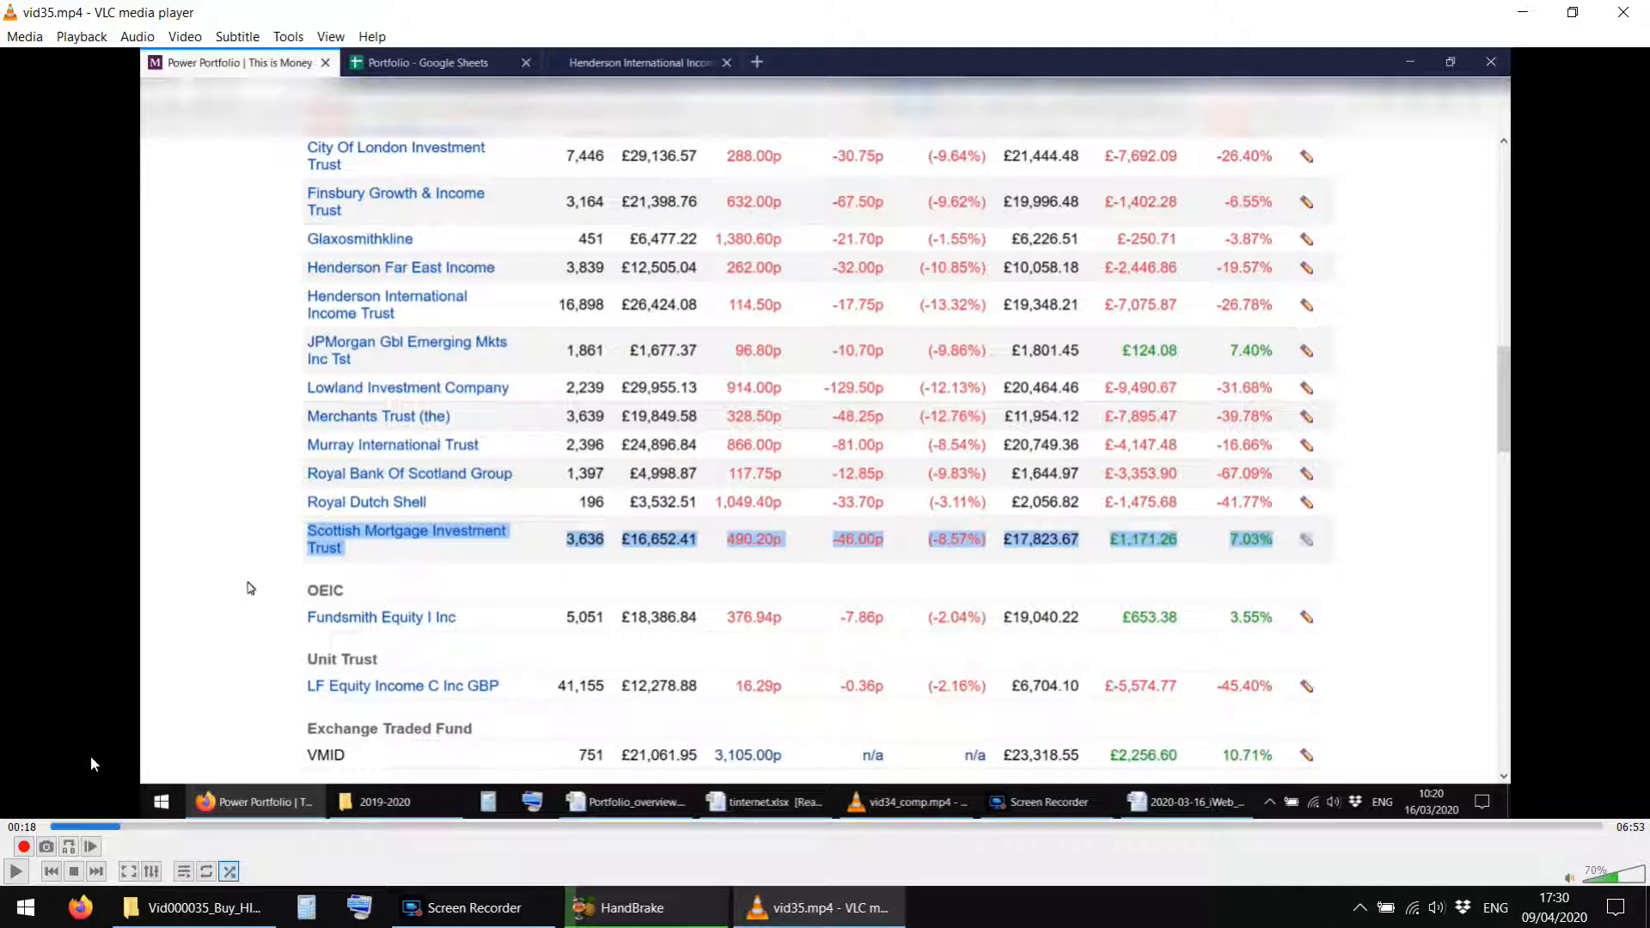
{"action": "key", "text": "Right"}
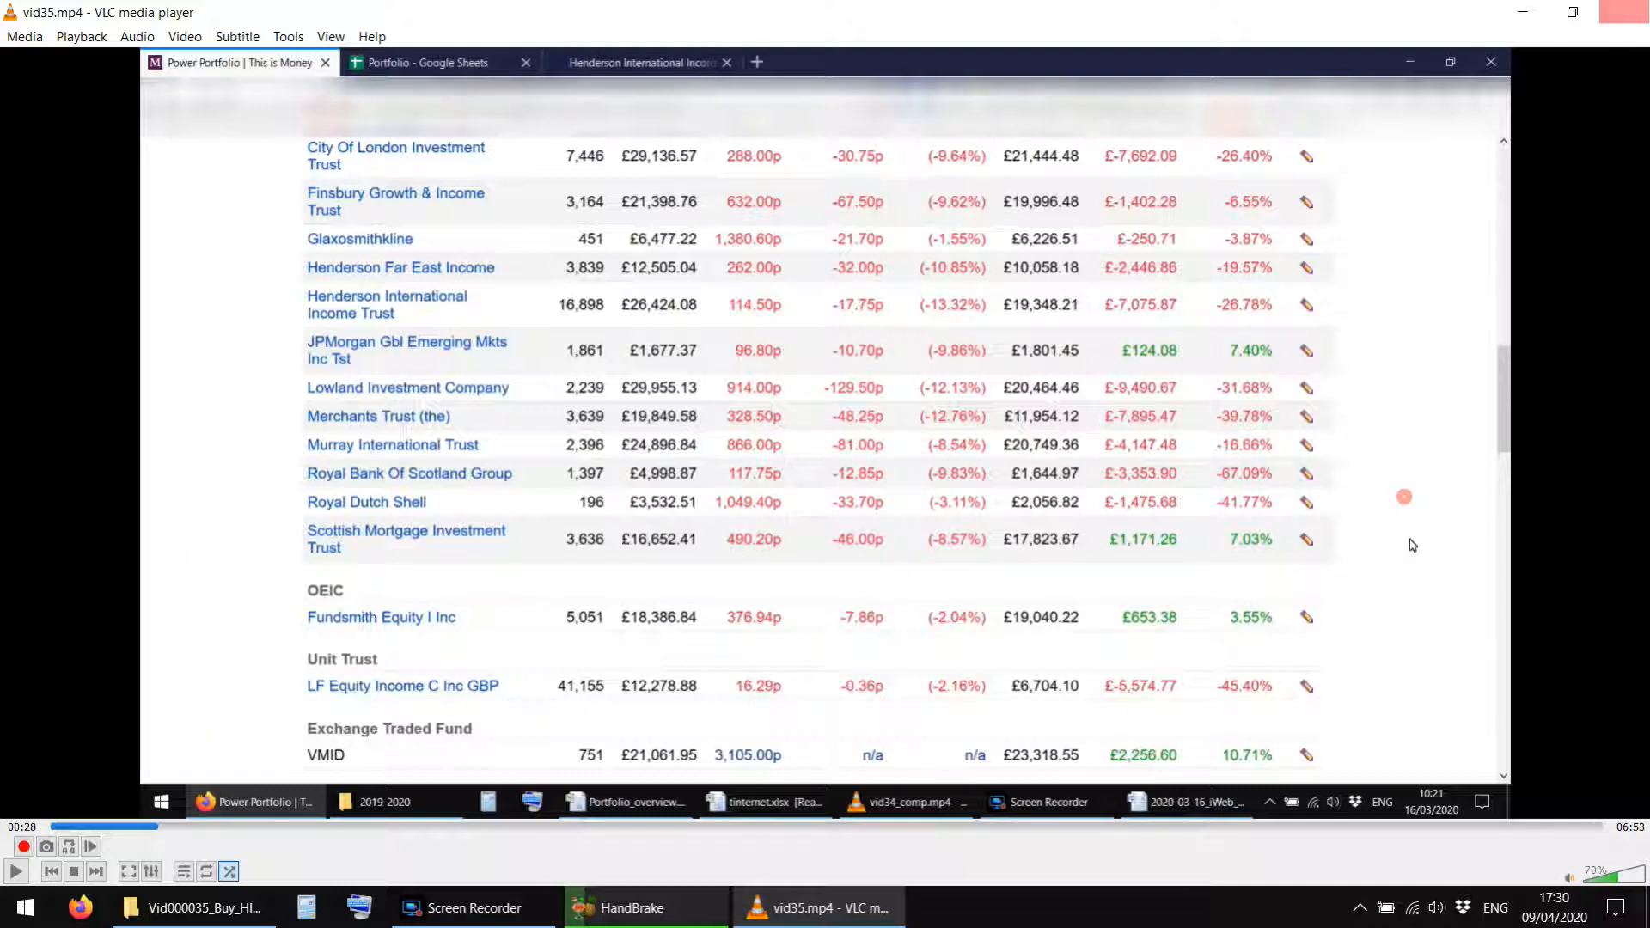
{"action": "left_click", "coordinate": [1623, 8]}
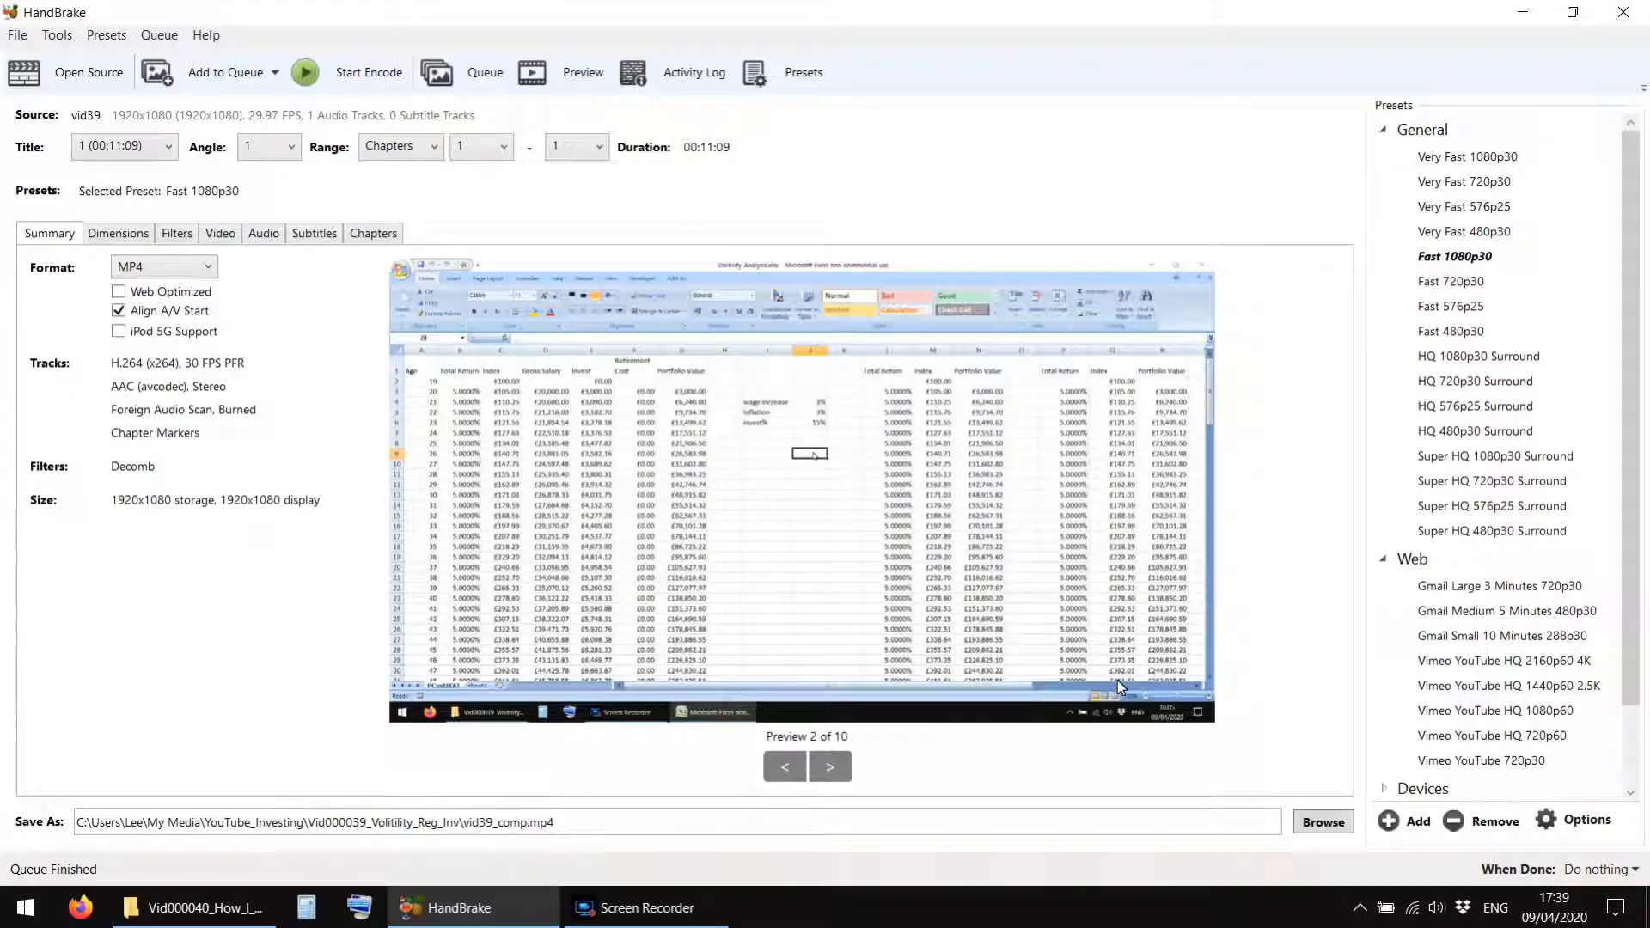
Close HandBrake and open the Vid000039_Volitility_Reg_Inv folder within YouTube_Investing.
{"action": "left_click", "coordinate": [1620, 8]}
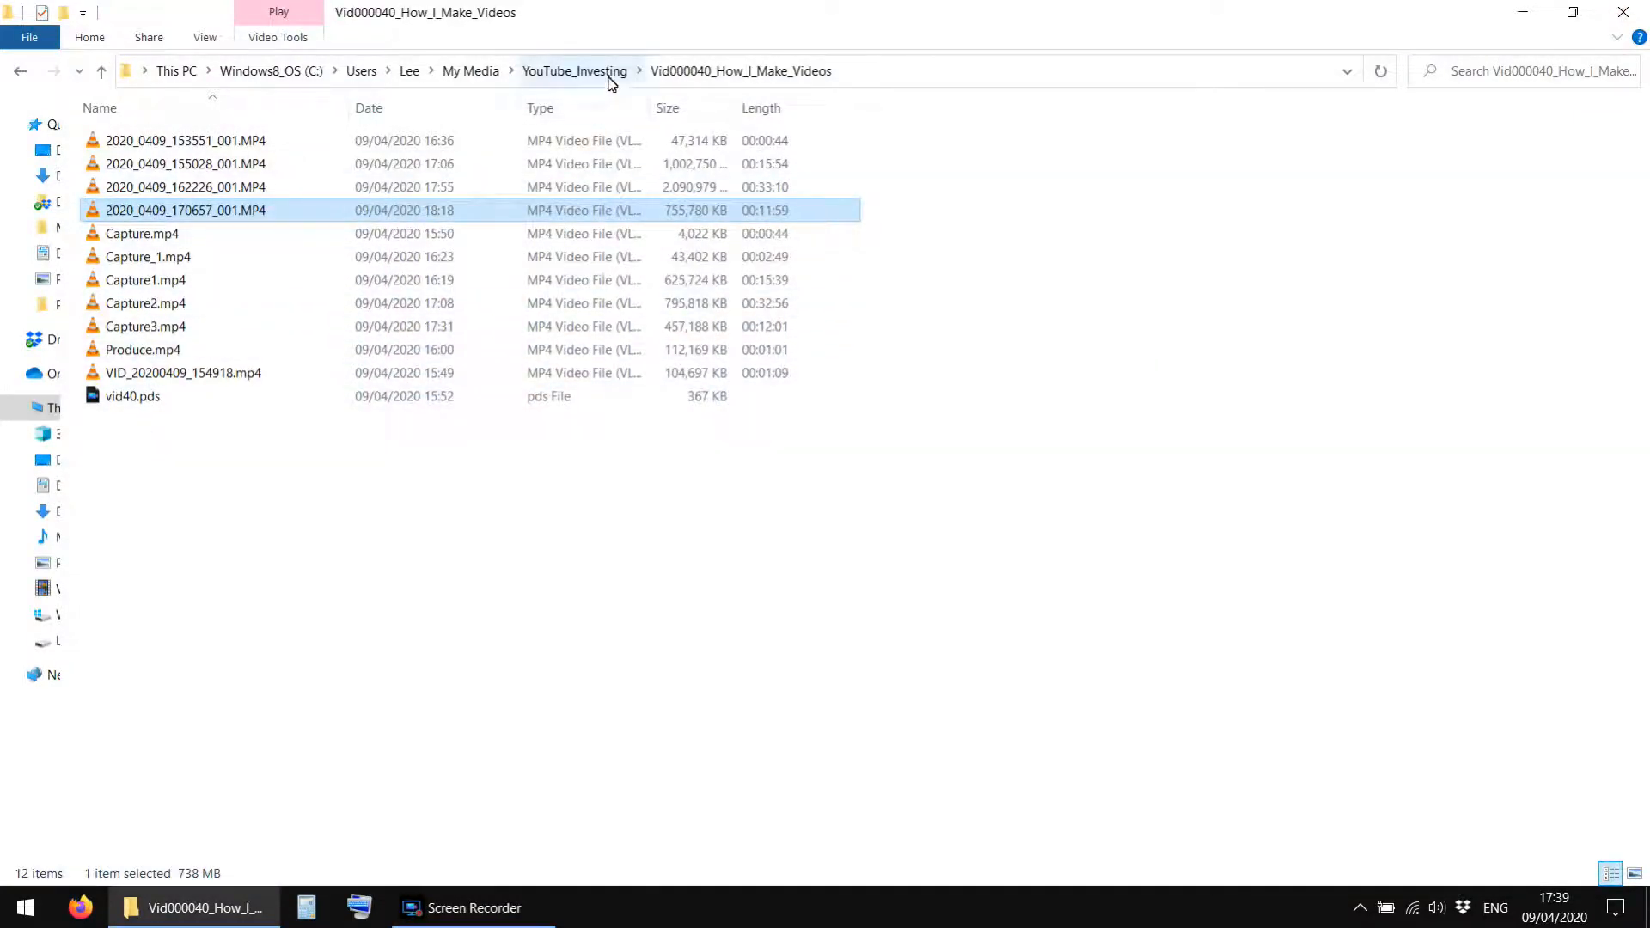
{"action": "left_click", "coordinate": [574, 71]}
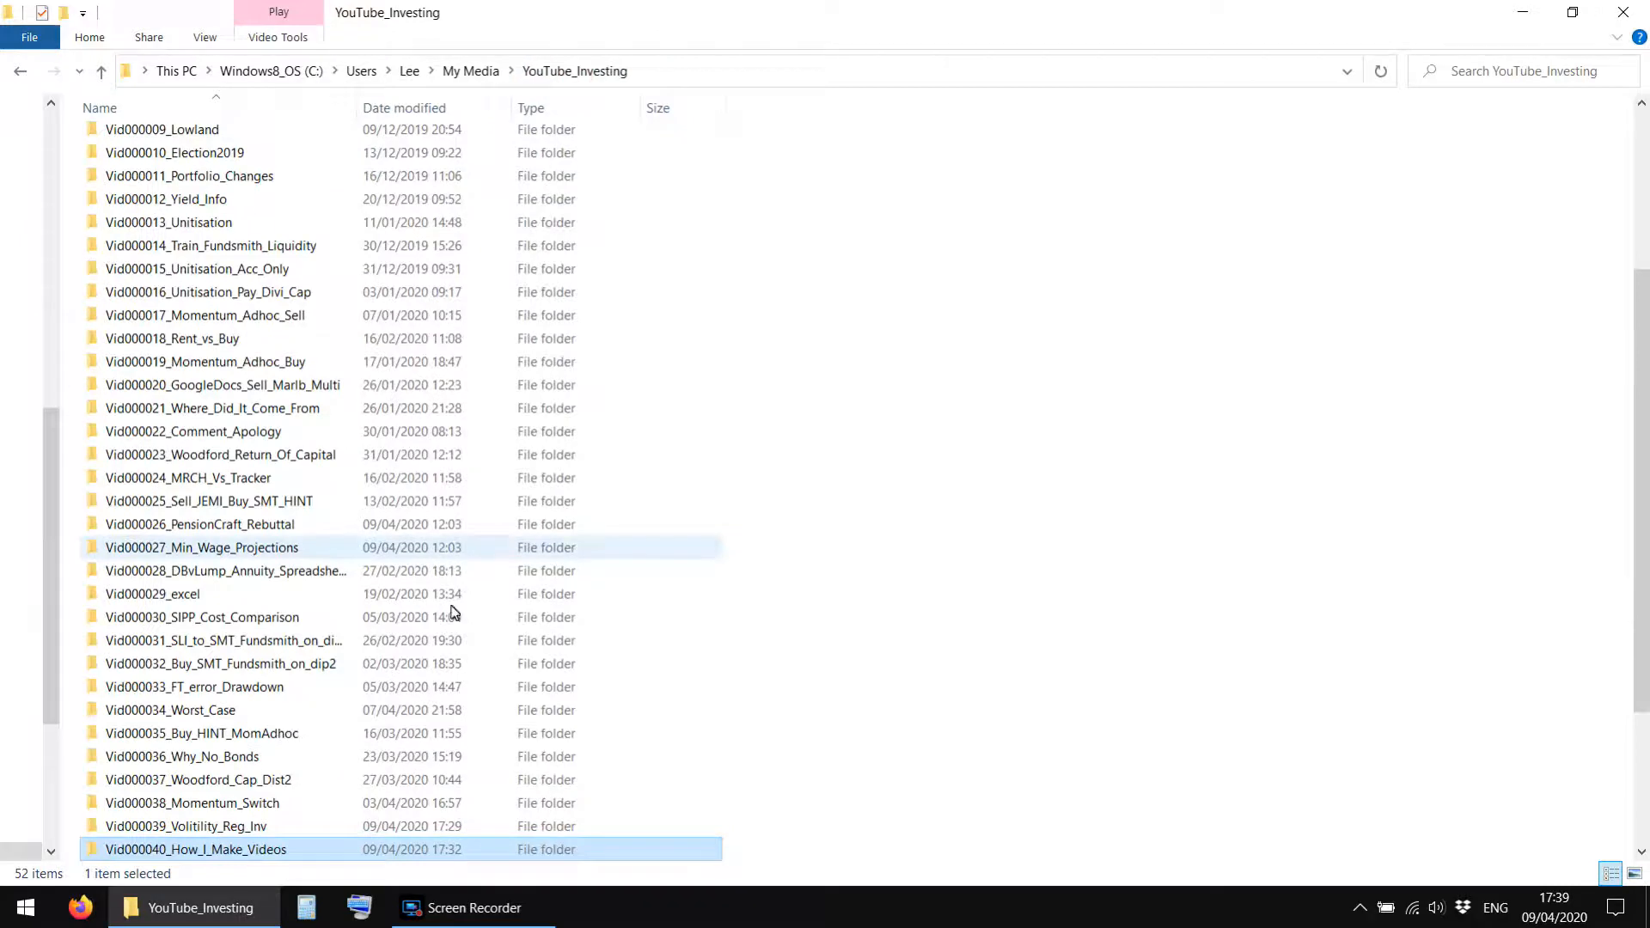
{"action": "scroll", "coordinate": [361, 645], "scroll_direction": "down", "scroll_amount": 6}
{"action": "double_click", "coordinate": [178, 616]}
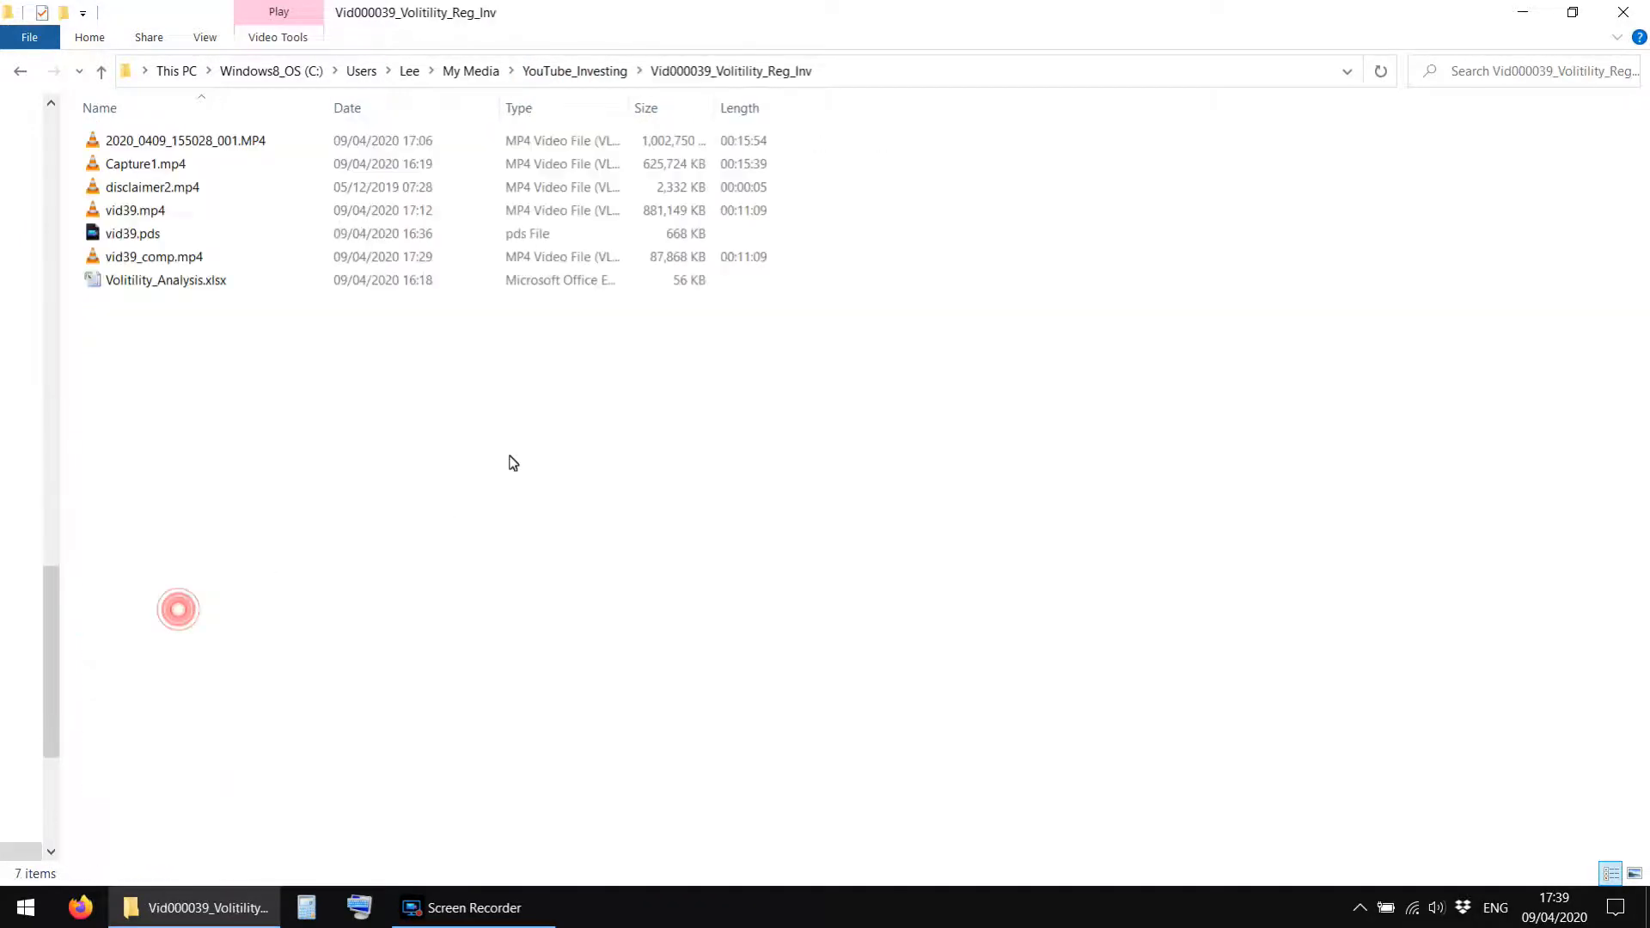
Compare the file sizes of vid39_comp.mp4 and vid39.mp4, and open vid39_comp.mp4 in VLC.
{"action": "left_click", "coordinate": [155, 264]}
{"action": "left_click", "coordinate": [146, 213]}
{"action": "left_click", "coordinate": [151, 266]}
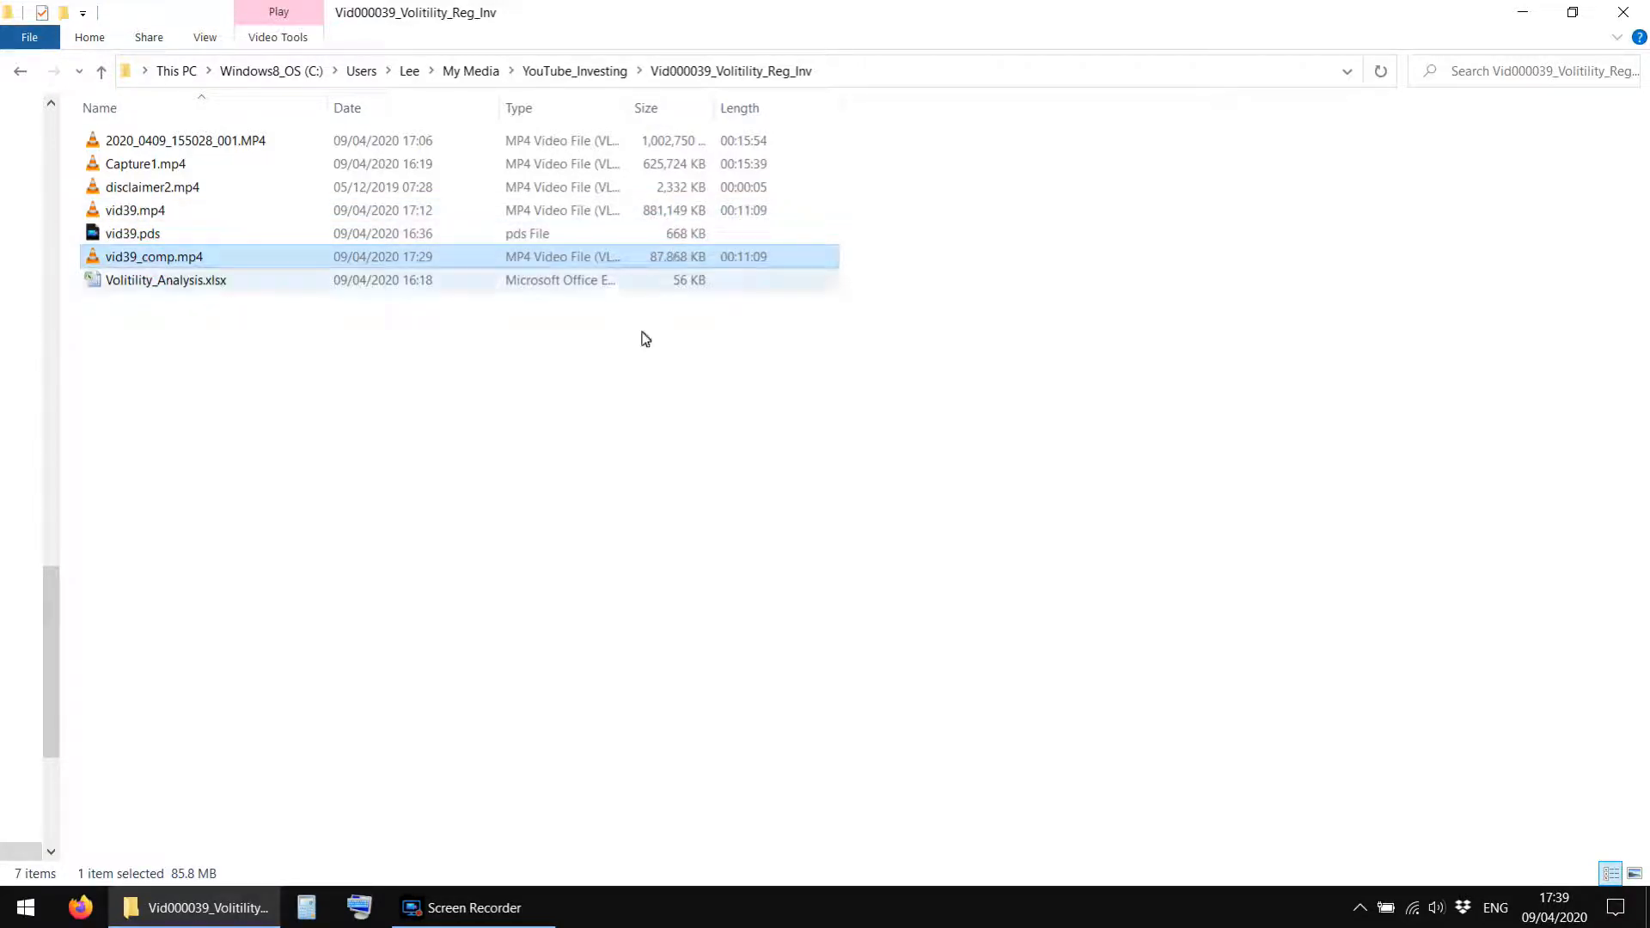
{"action": "left_click", "coordinate": [601, 417]}
{"action": "left_click", "coordinate": [200, 265]}
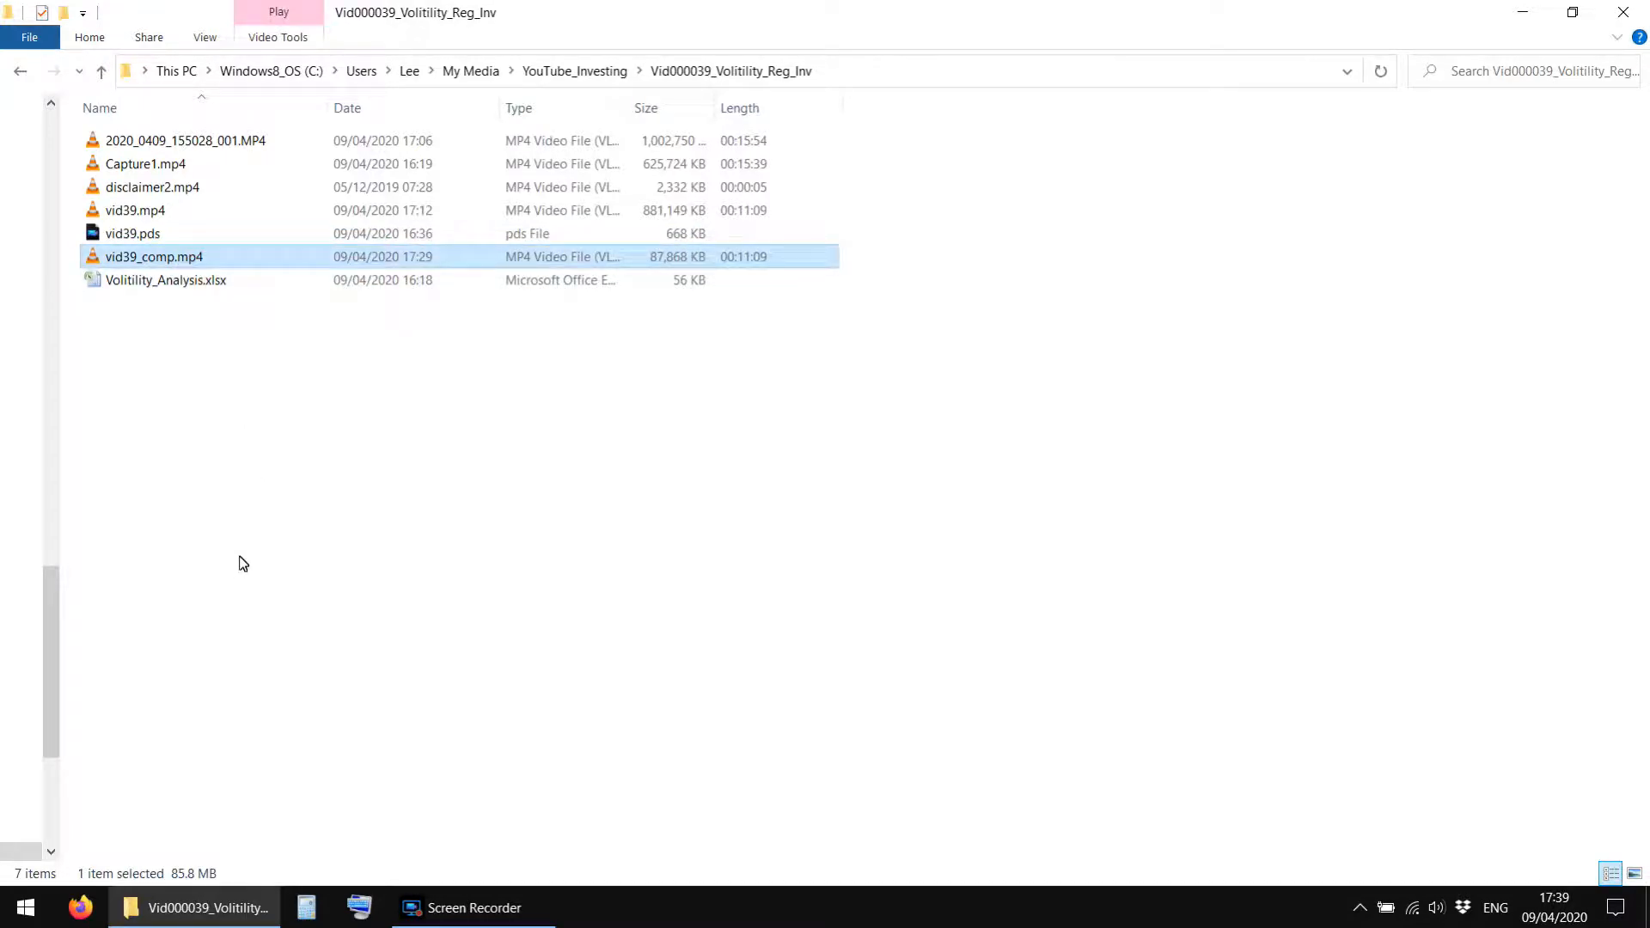
{"action": "left_click", "coordinate": [134, 258]}
{"action": "double_click", "coordinate": [134, 258]}
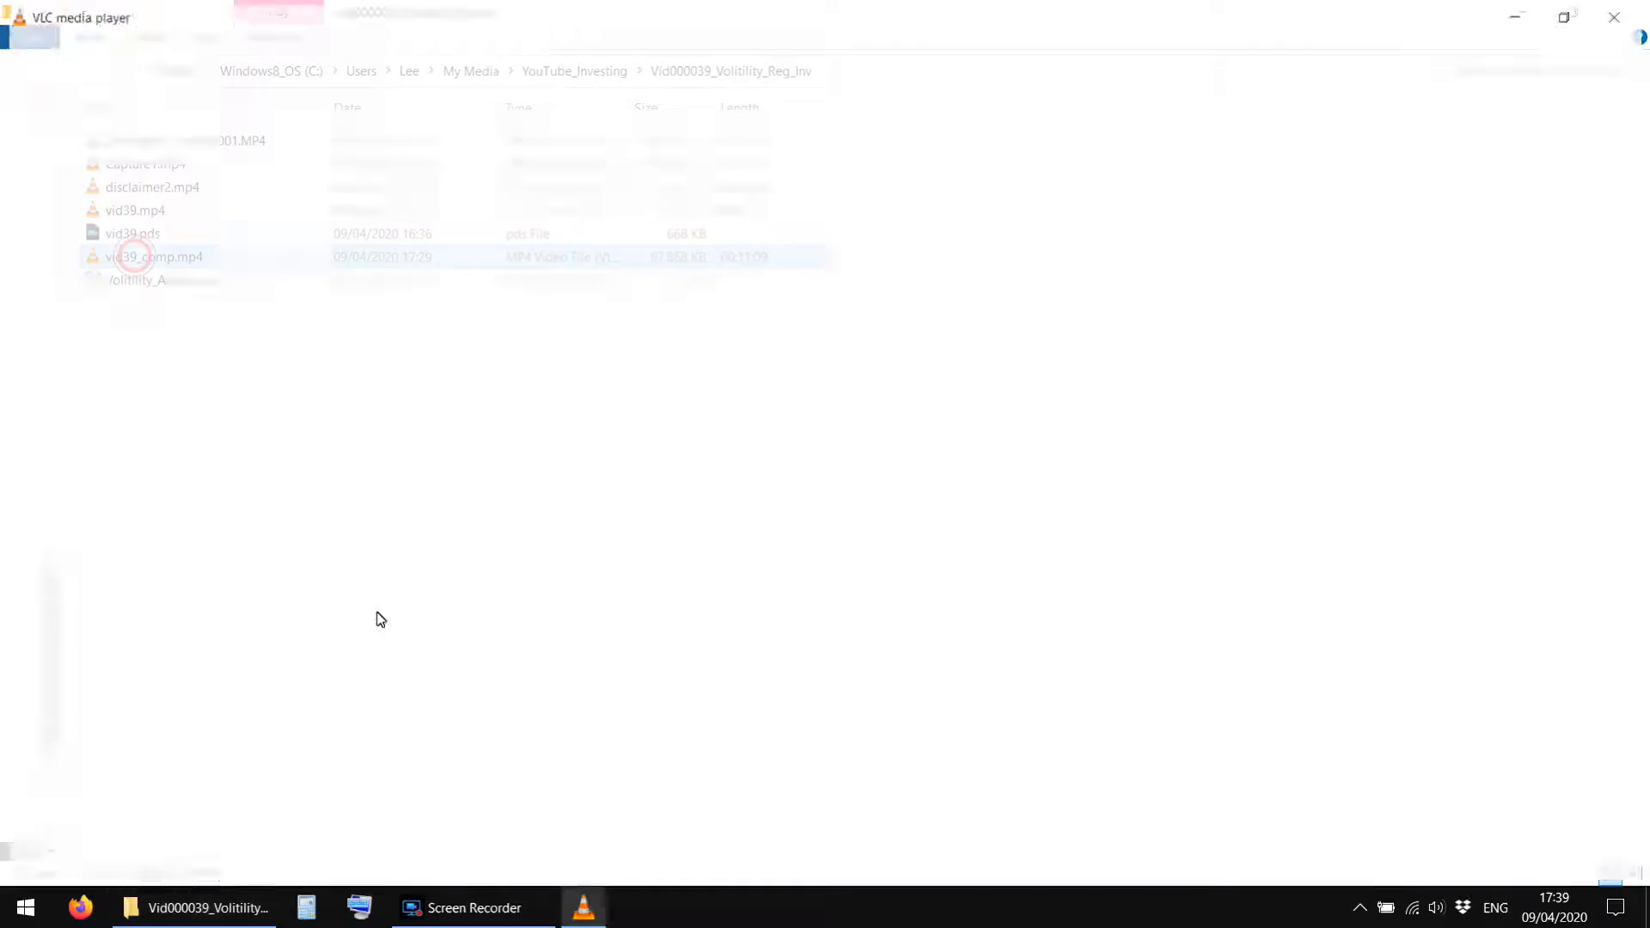
Skip through the first minute of vid39_comp.mp4 in VLC and lower the playback volume to 40%.
{"action": "key", "text": "Right"}
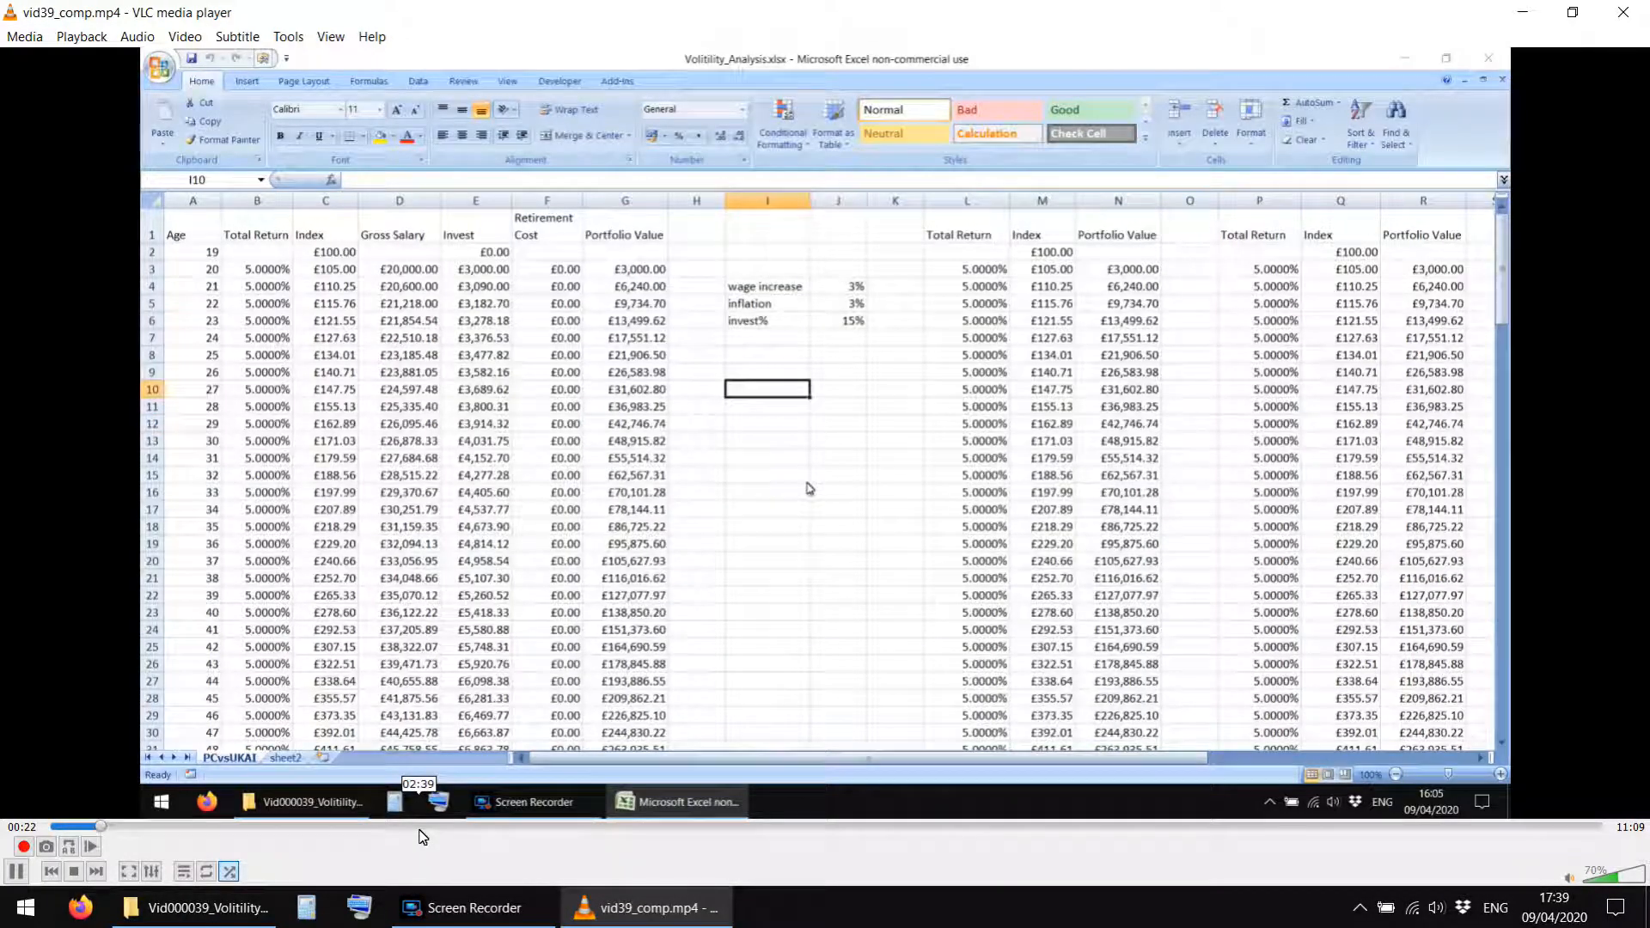
{"action": "key", "text": "Right"}
{"action": "key", "text": "Right"}
{"action": "key", "text": "Right"}
{"action": "key", "text": "Right"}
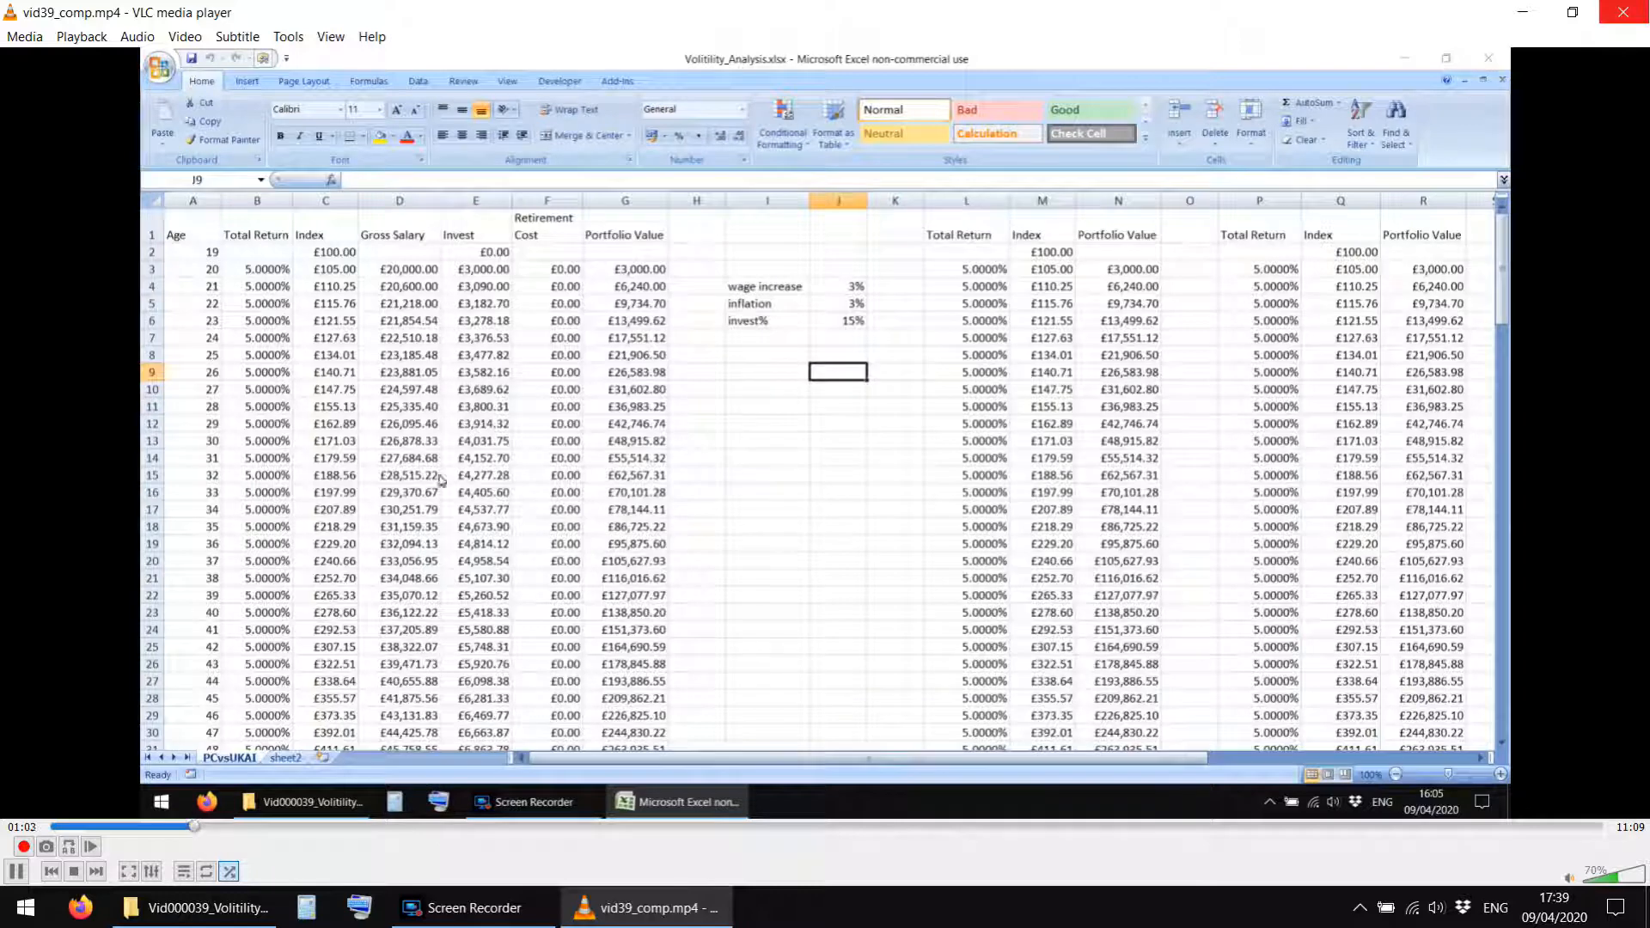
{"action": "scroll", "coordinate": [1181, 319], "scroll_direction": "down", "scroll_amount": 6}
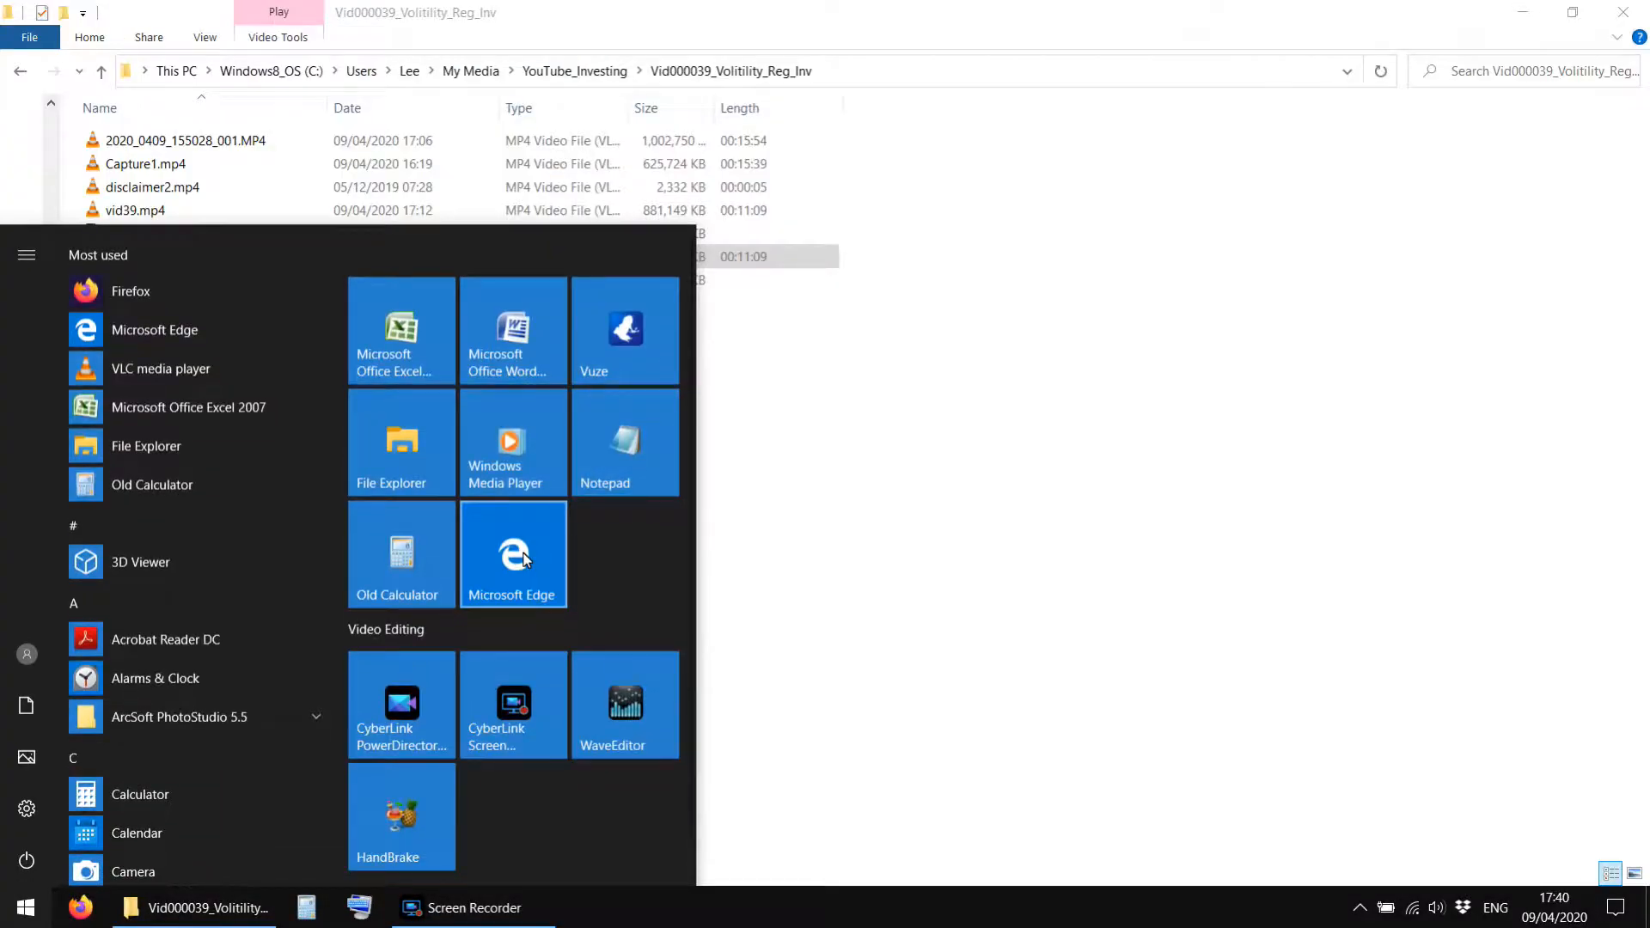
Switch to Microsoft Edge, open the channel's video list in YouTube Studio, and start a new video upload.
{"action": "left_click", "coordinate": [520, 557]}
{"action": "left_click", "coordinate": [581, 102]}
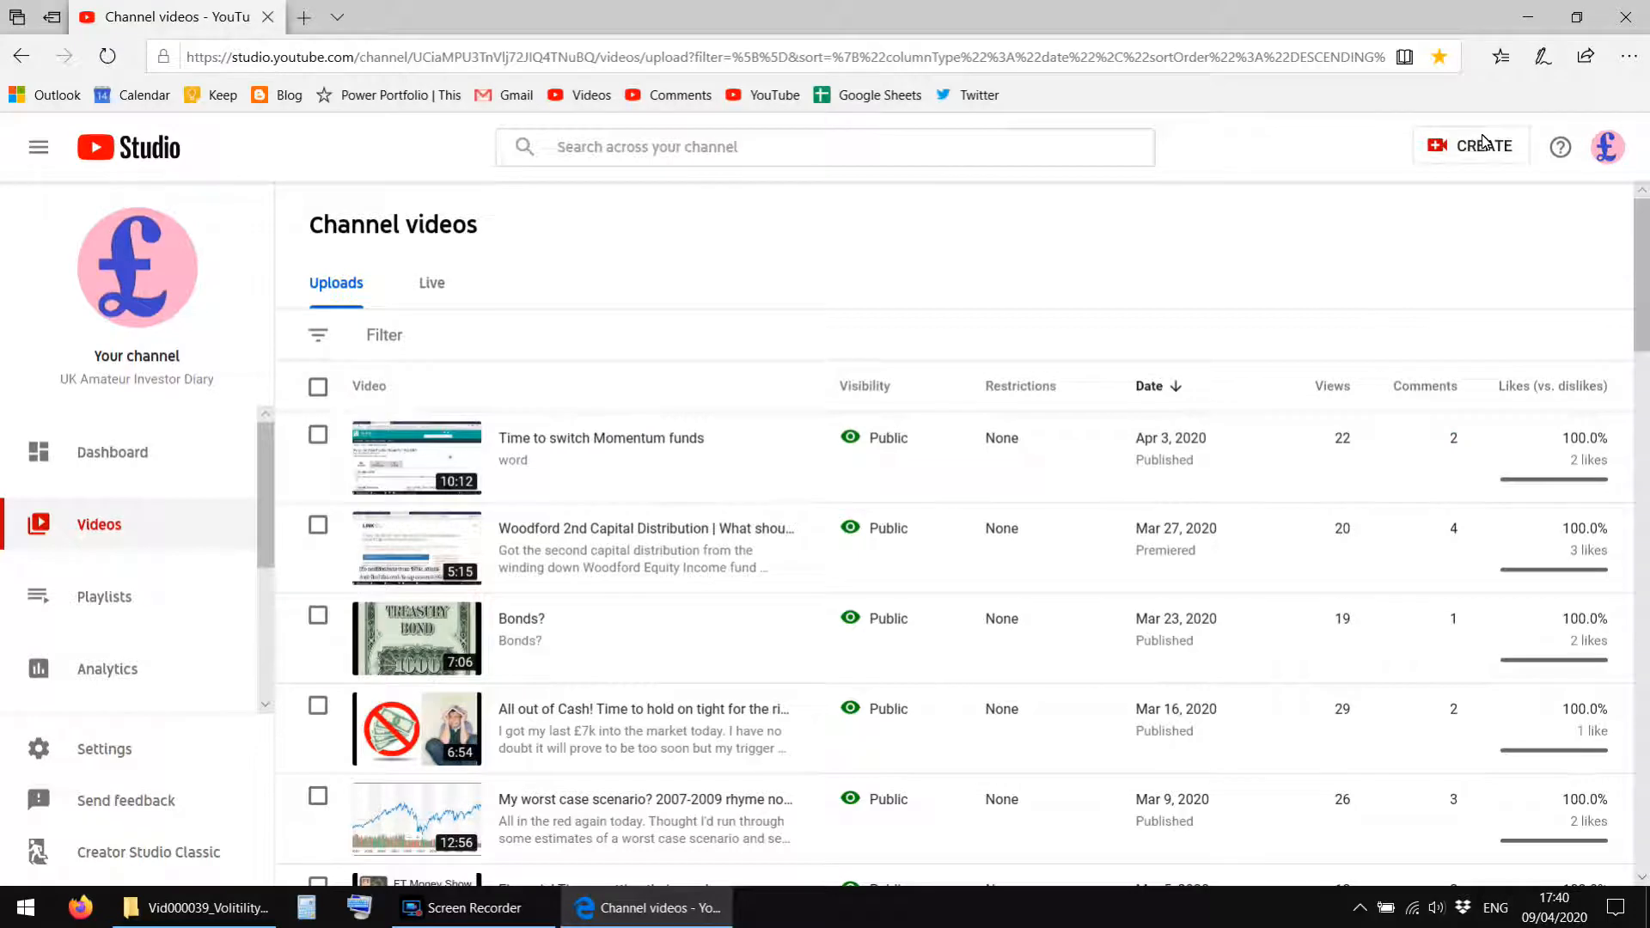
{"action": "left_click", "coordinate": [1469, 159]}
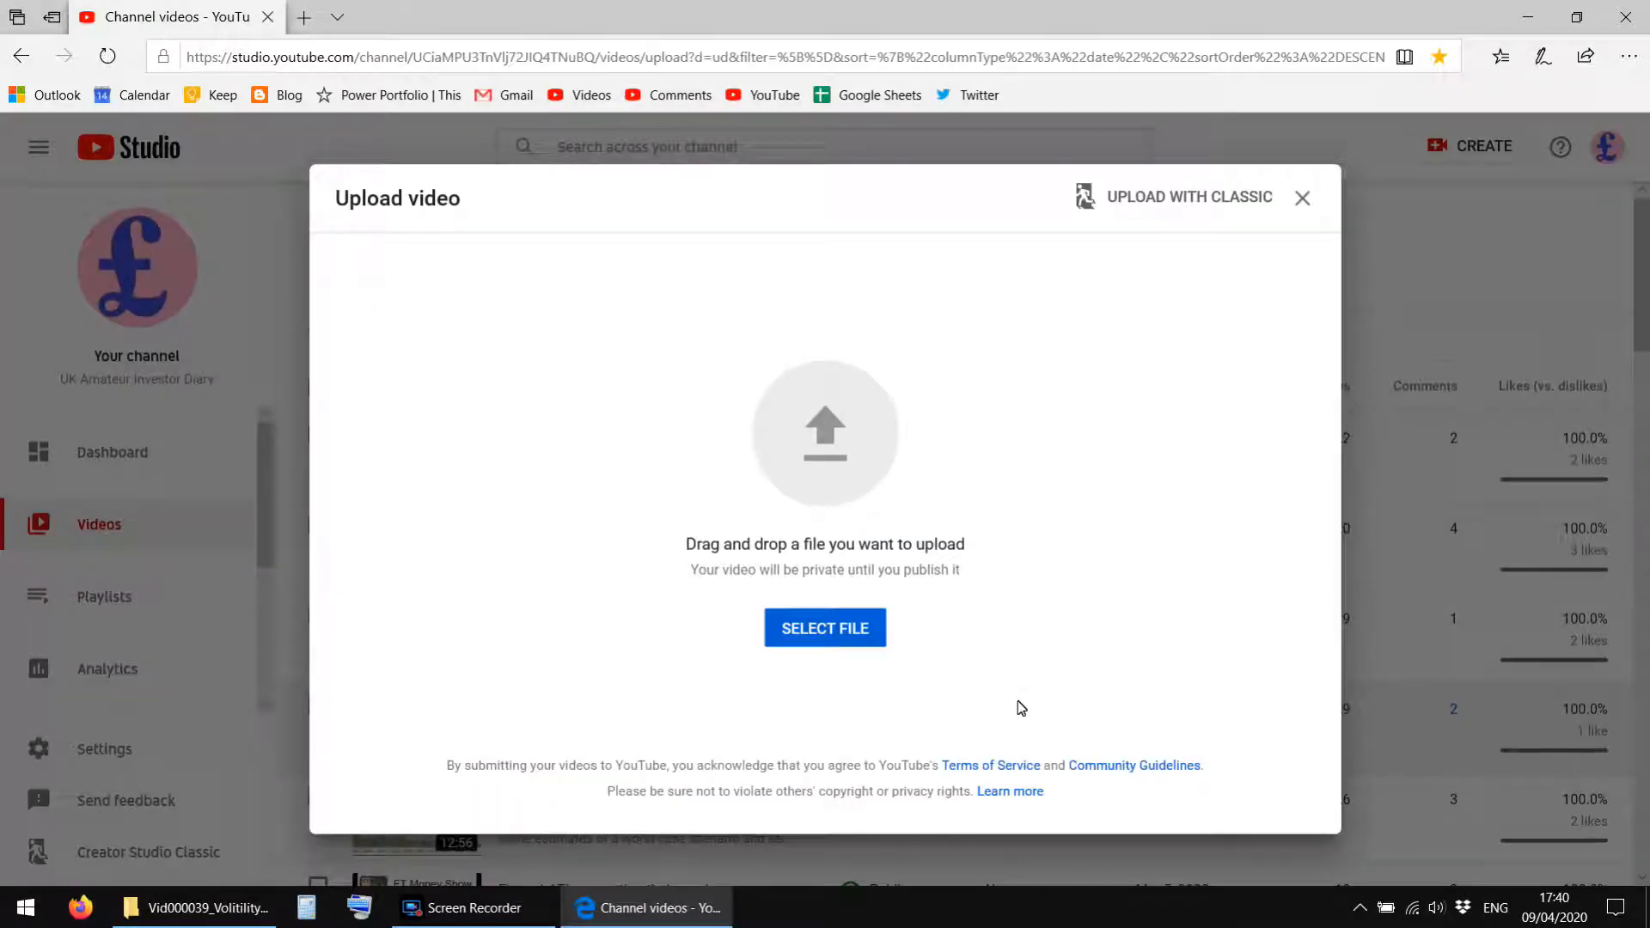
Choose vid39_comp.mp4 from the Vid000039_Volitility_Reg_Inv folder as the file to upload.
{"action": "left_click", "coordinate": [830, 634]}
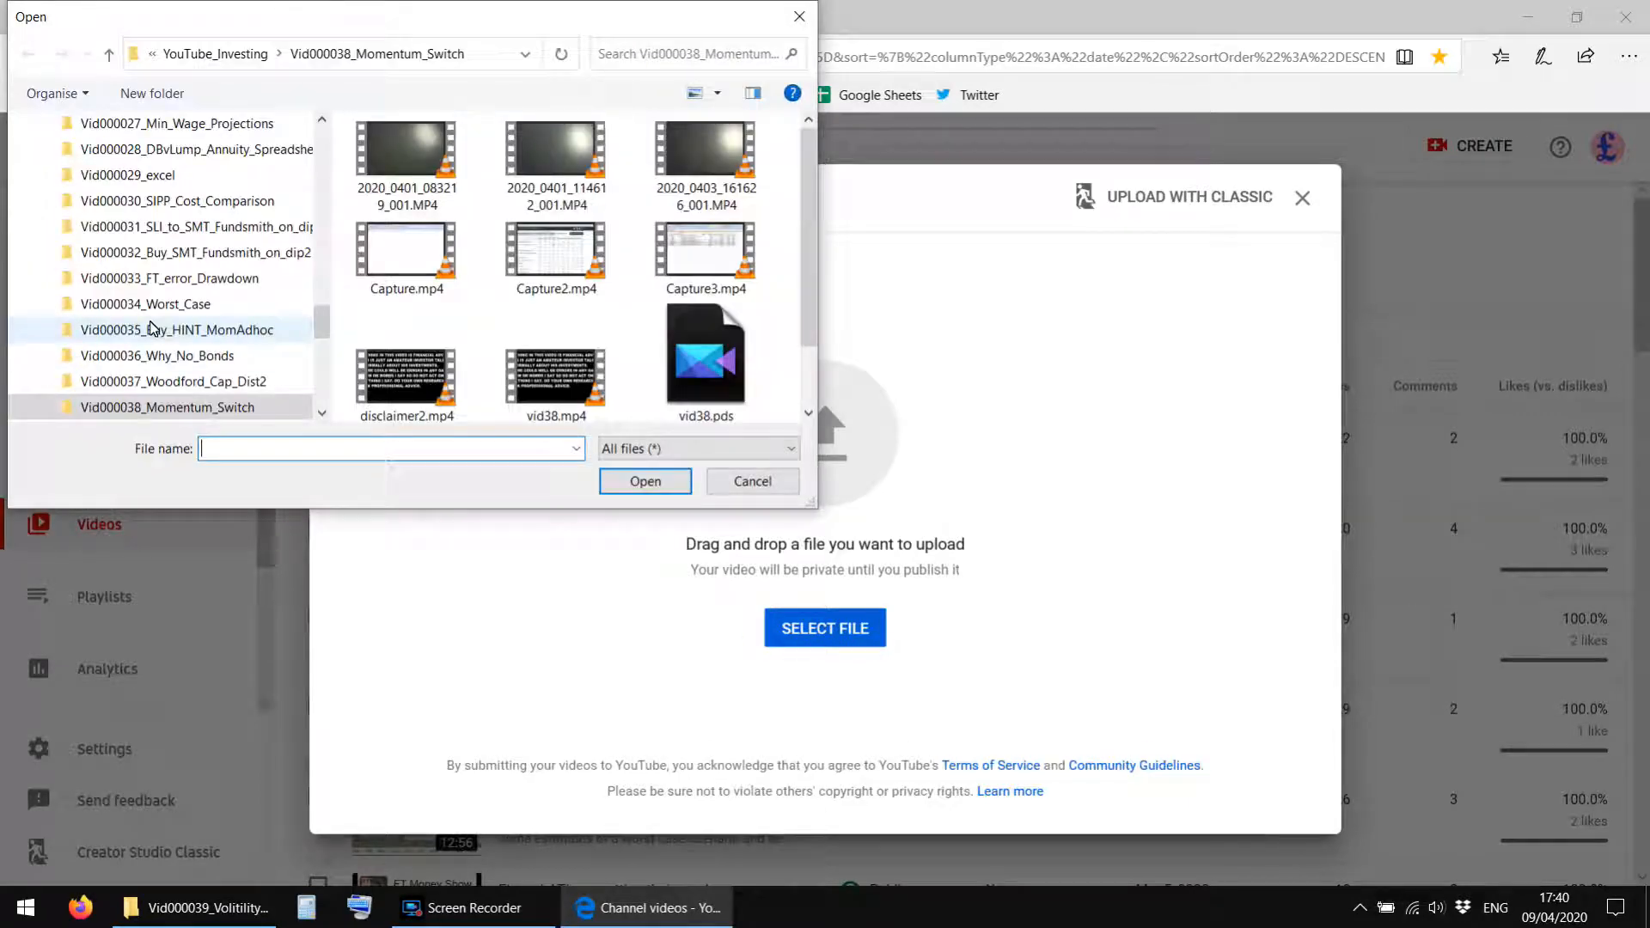
{"action": "scroll", "coordinate": [172, 331], "scroll_direction": "down", "scroll_amount": 2}
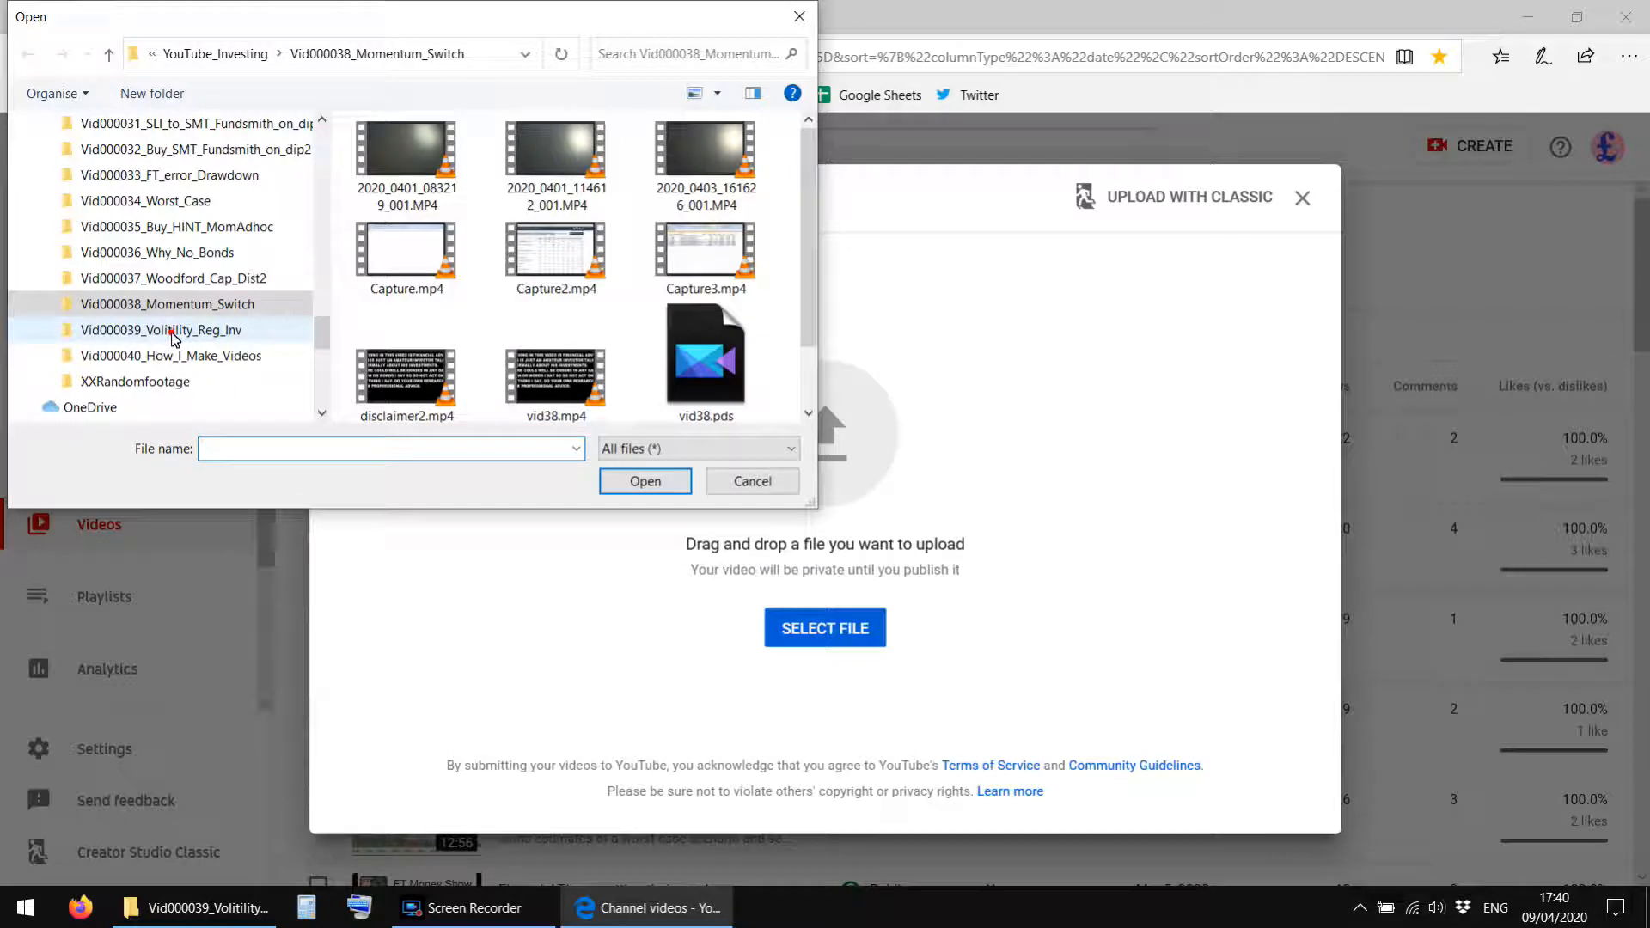
{"action": "left_click", "coordinate": [174, 334]}
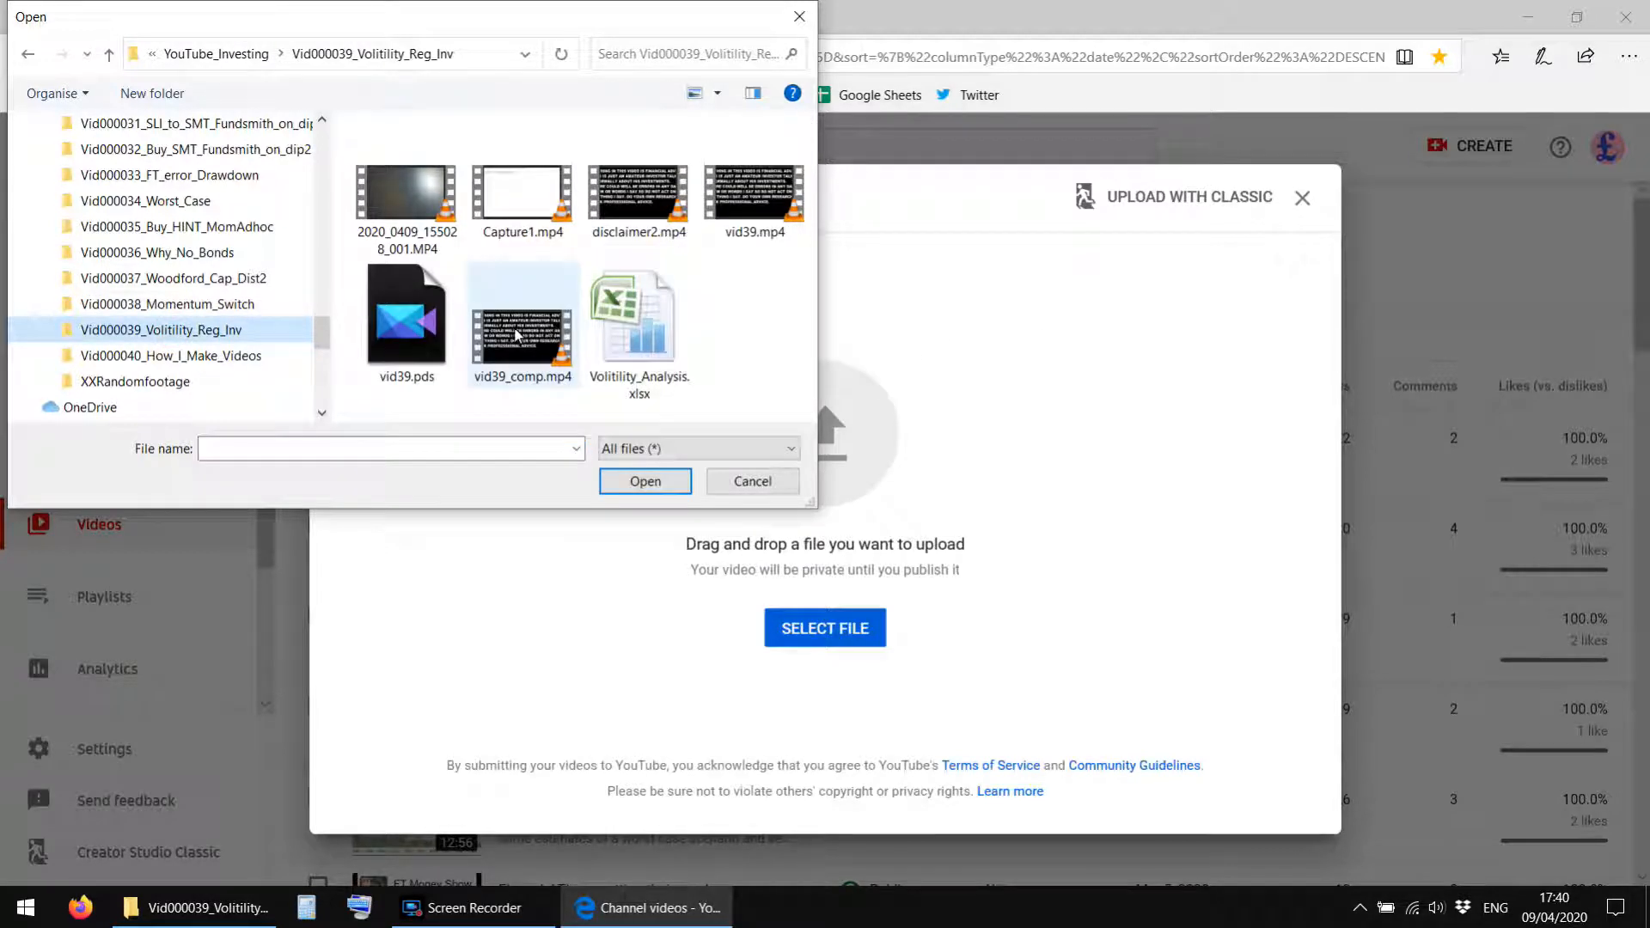
{"action": "left_click", "coordinate": [516, 335]}
{"action": "left_click", "coordinate": [645, 482]}
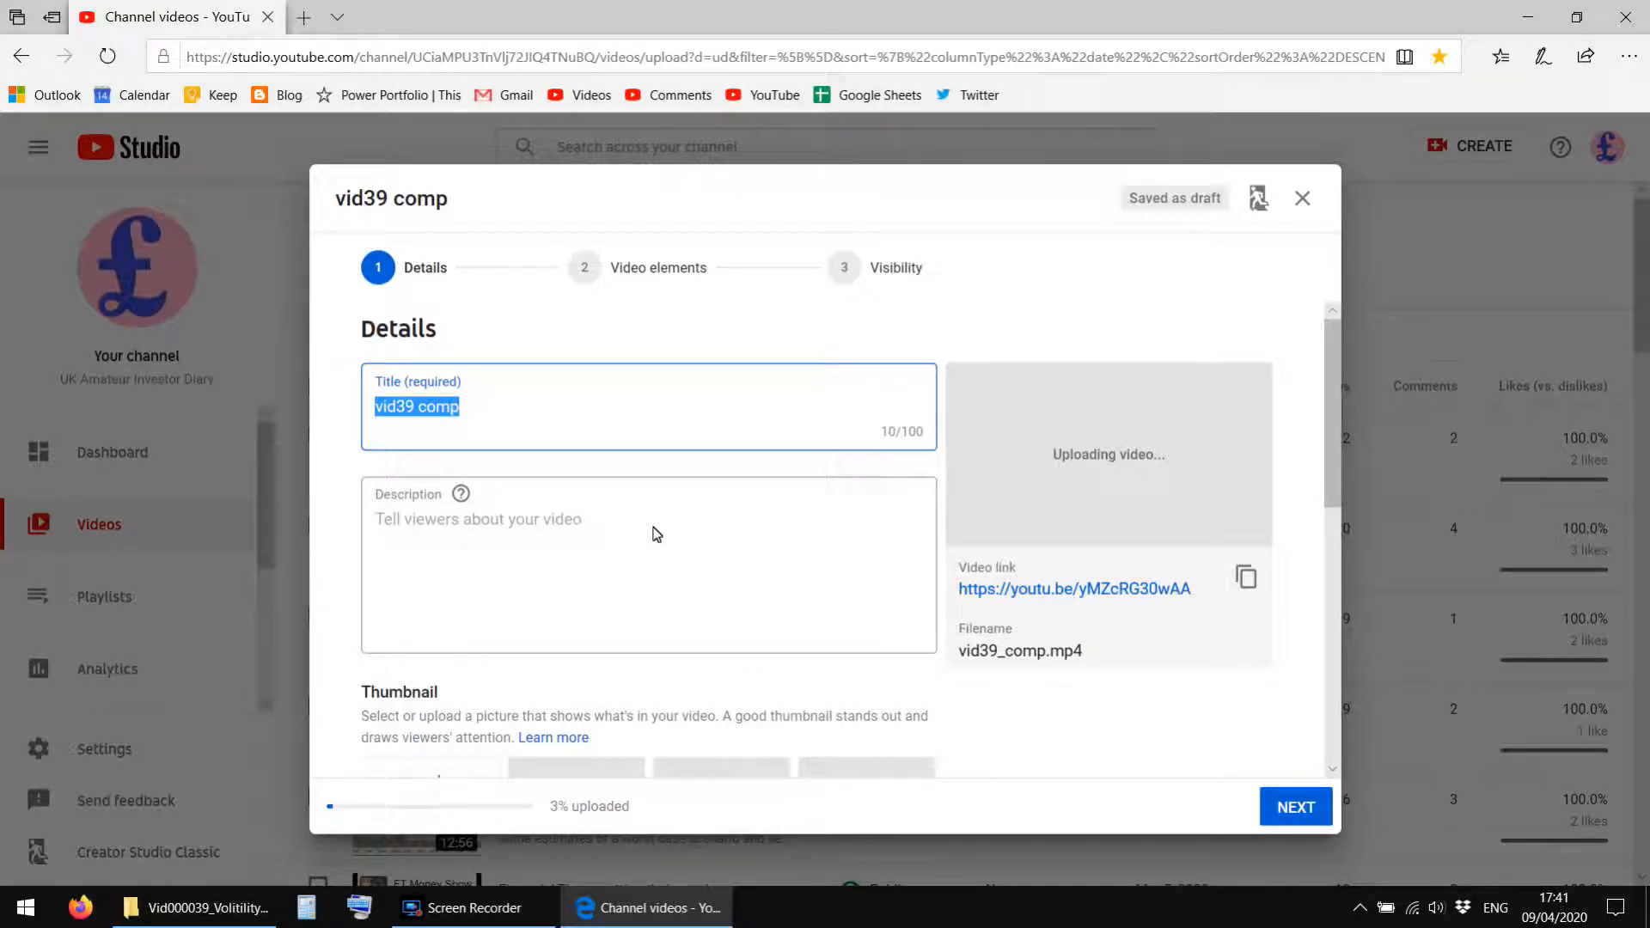
Set the video title to "Does Volatility help or hinder your investing?".
{"action": "type", "text": "Does Volatility help or hinder your investmen"}
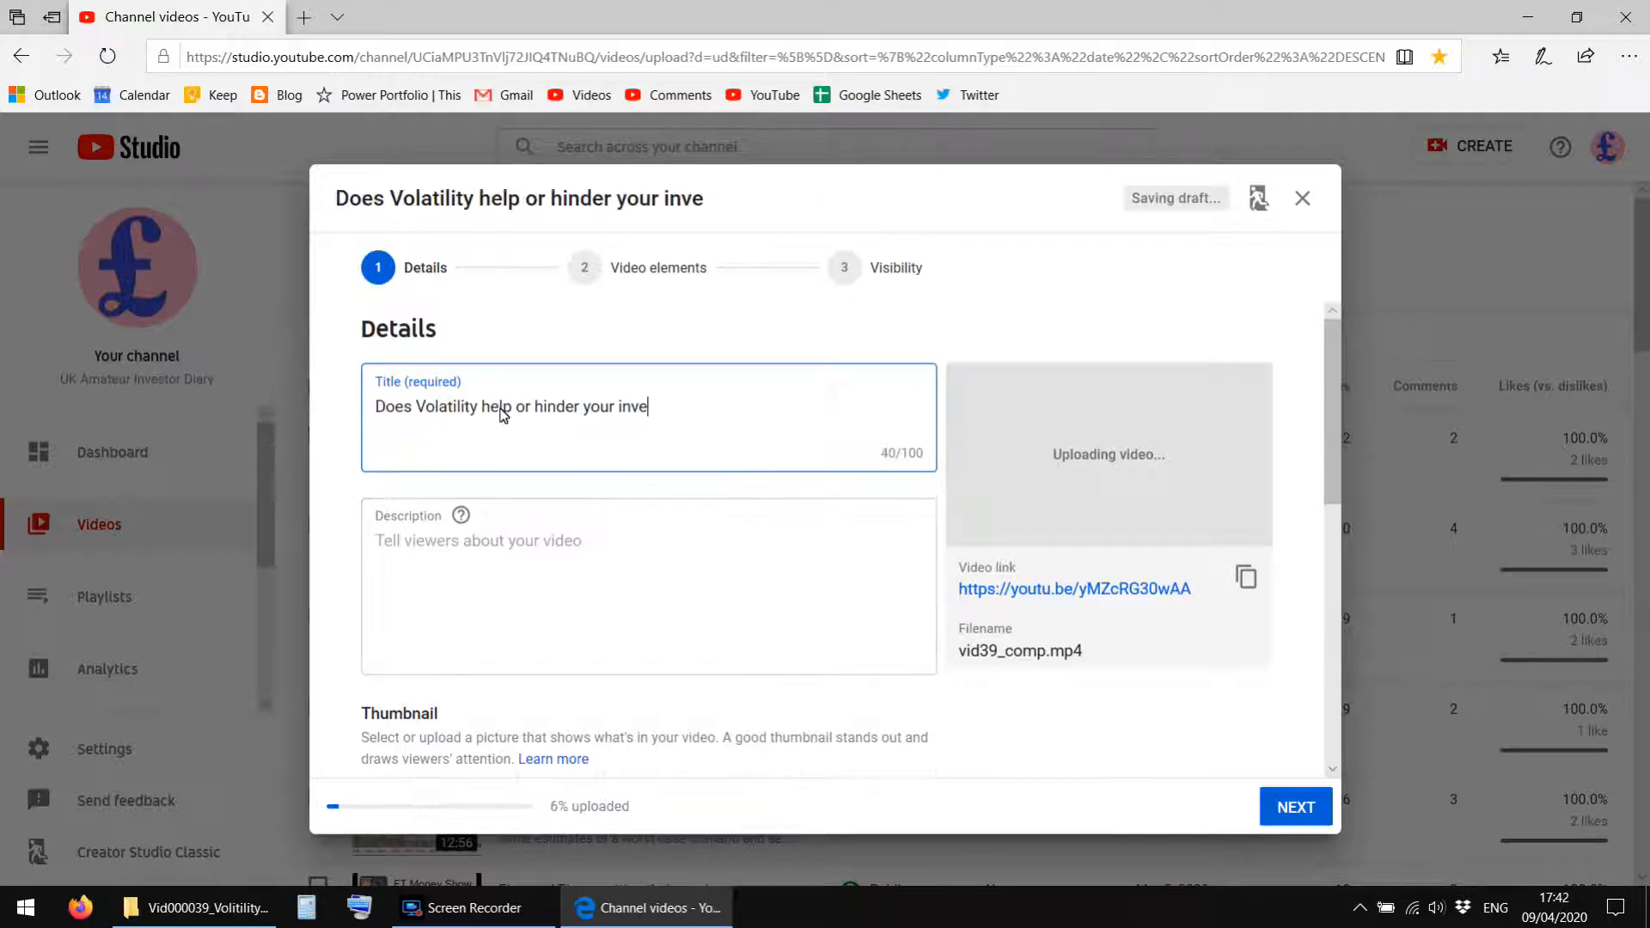
{"action": "key", "text": "BackSpace"}
{"action": "key", "text": "BackSpace"}
{"action": "key", "text": "BackSpace"}
{"action": "type", "text": "ting?"}
Enter the description "Bored so made another spreadsheet. Looking to see if regular investing is better with or without volatility in the stock market.".
{"action": "left_click", "coordinate": [874, 560]}
{"action": "type", "text": "Bored so made another spreadsheet. Looking to "}
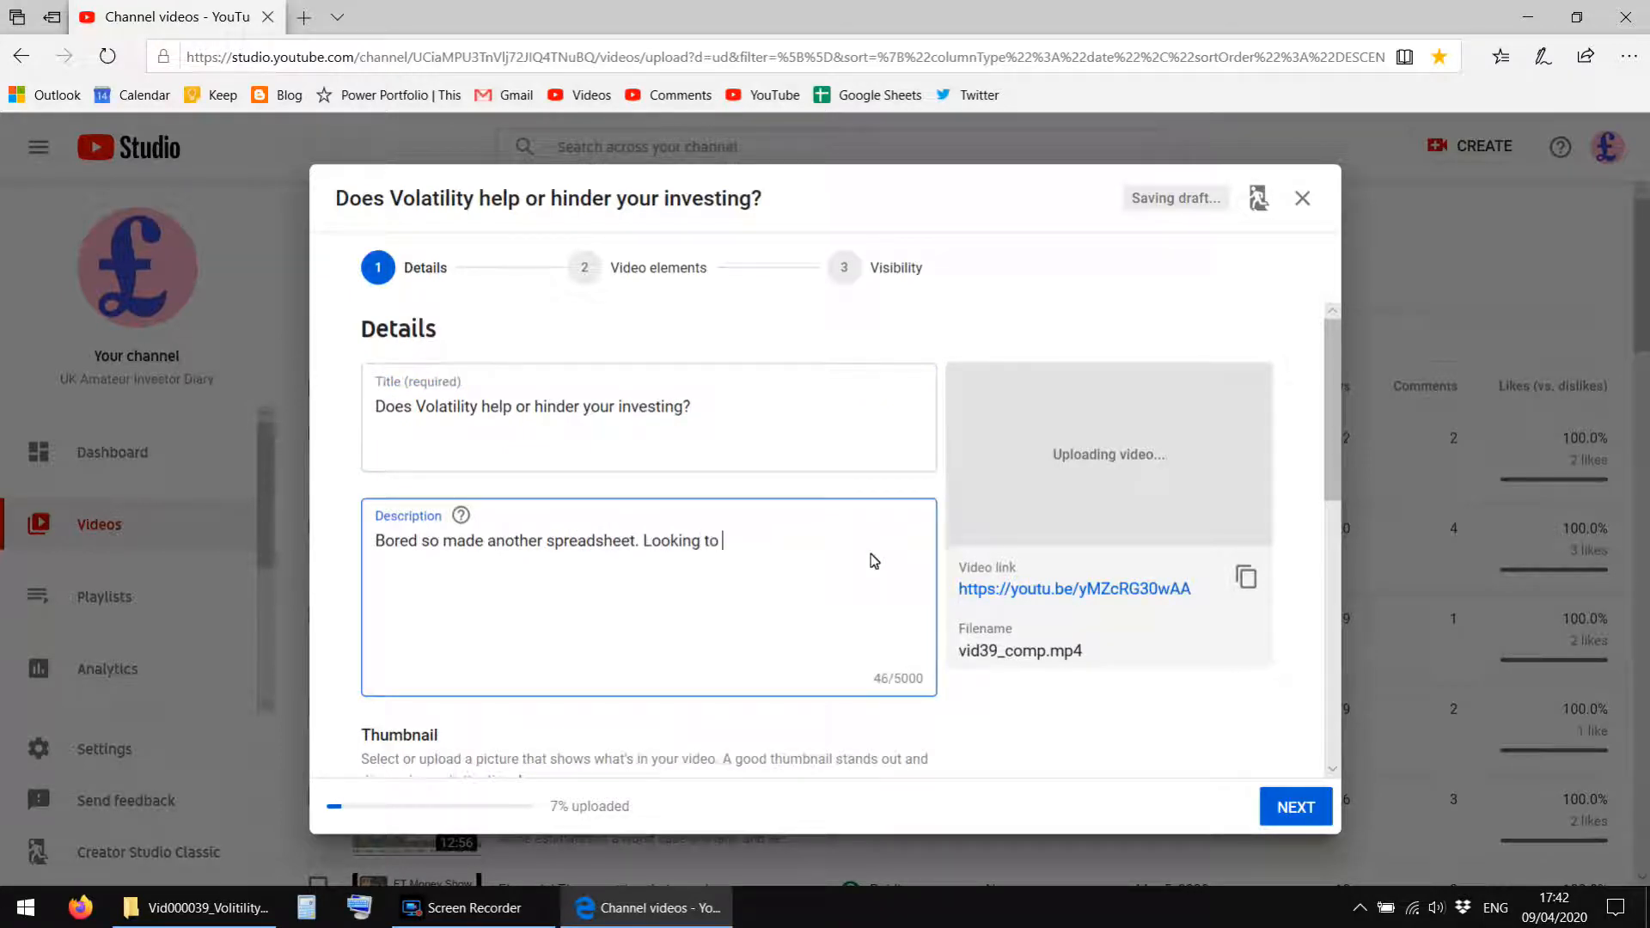
{"action": "type", "text": "see if regular investing is better with or without volatility in the stock market."}
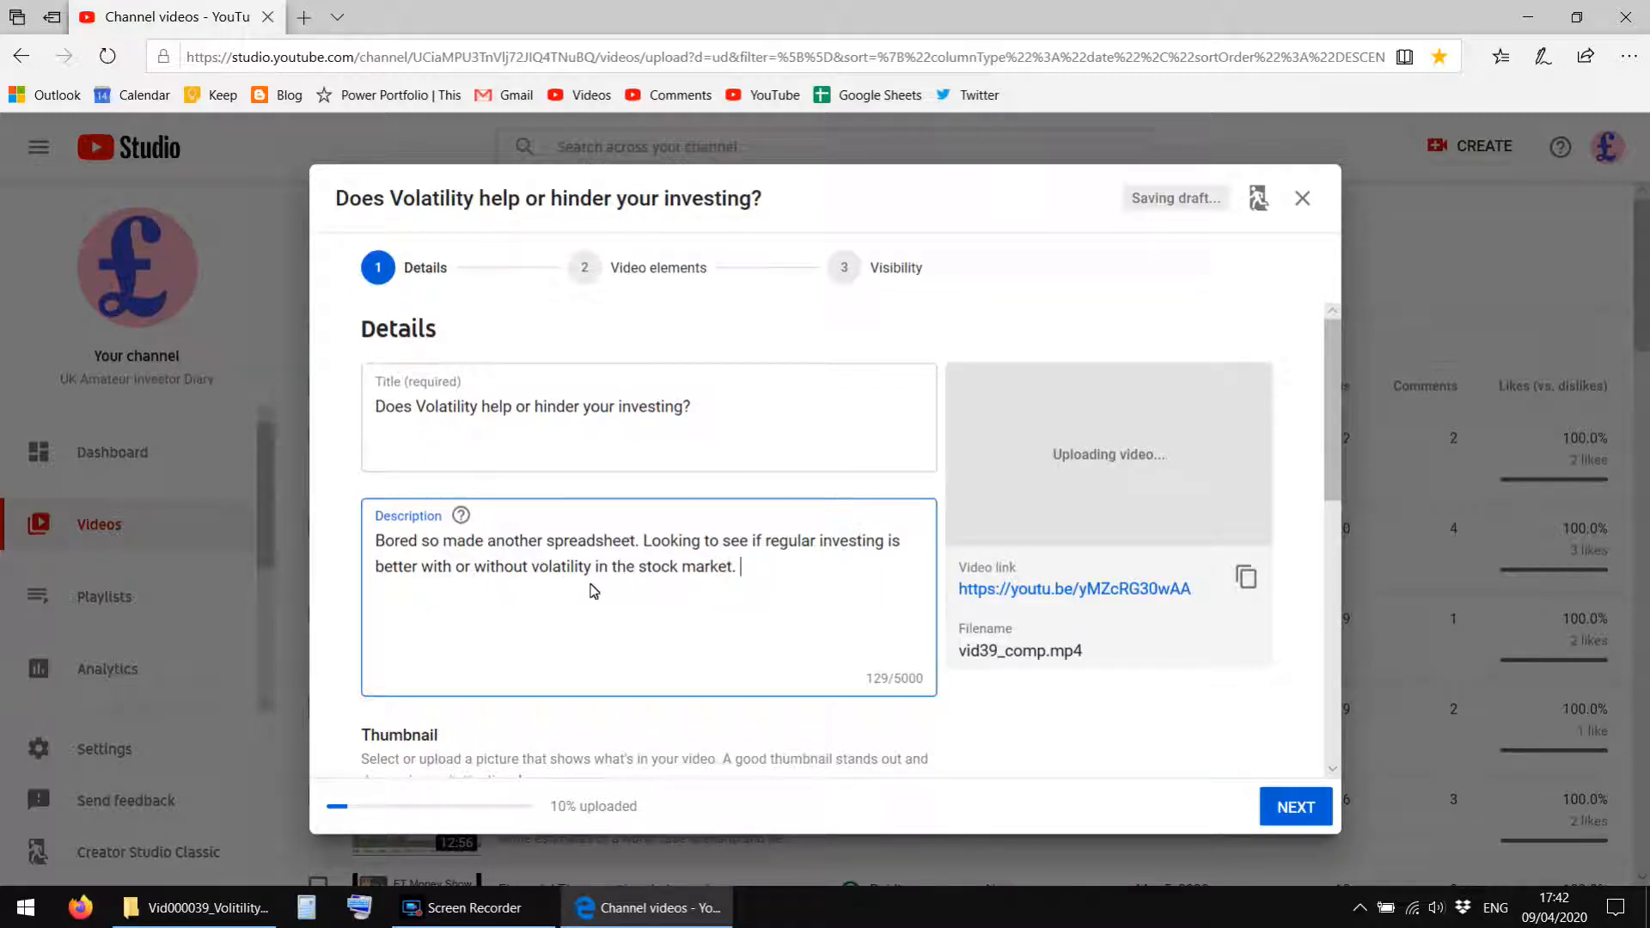
{"action": "scroll", "coordinate": [730, 567], "scroll_direction": "down", "scroll_amount": 2}
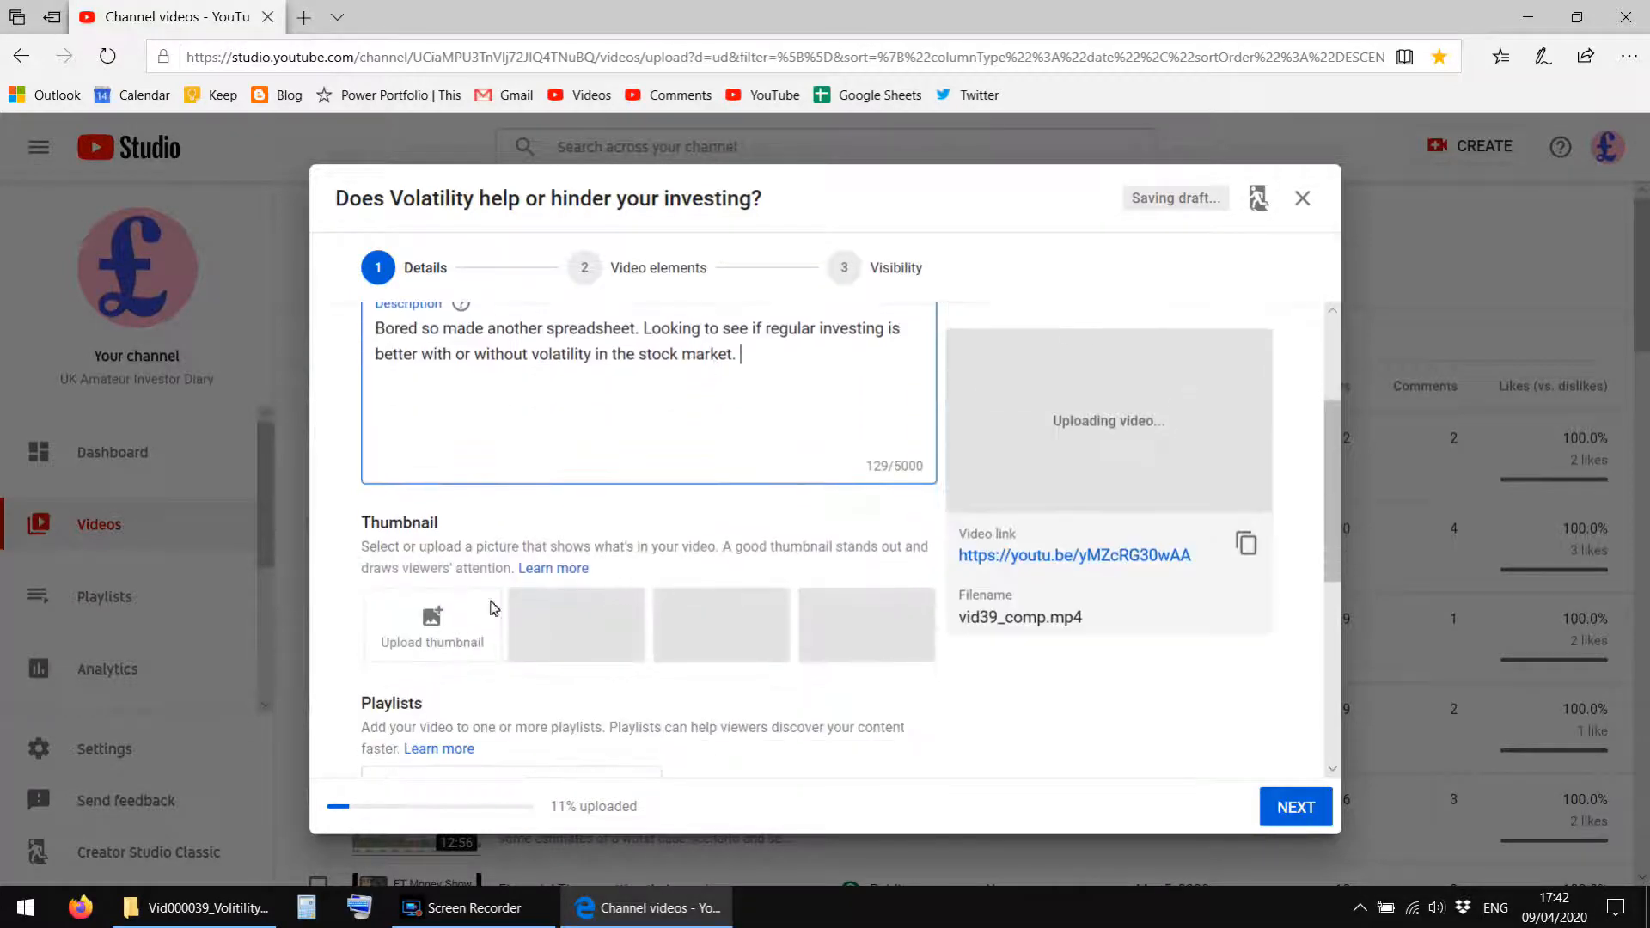
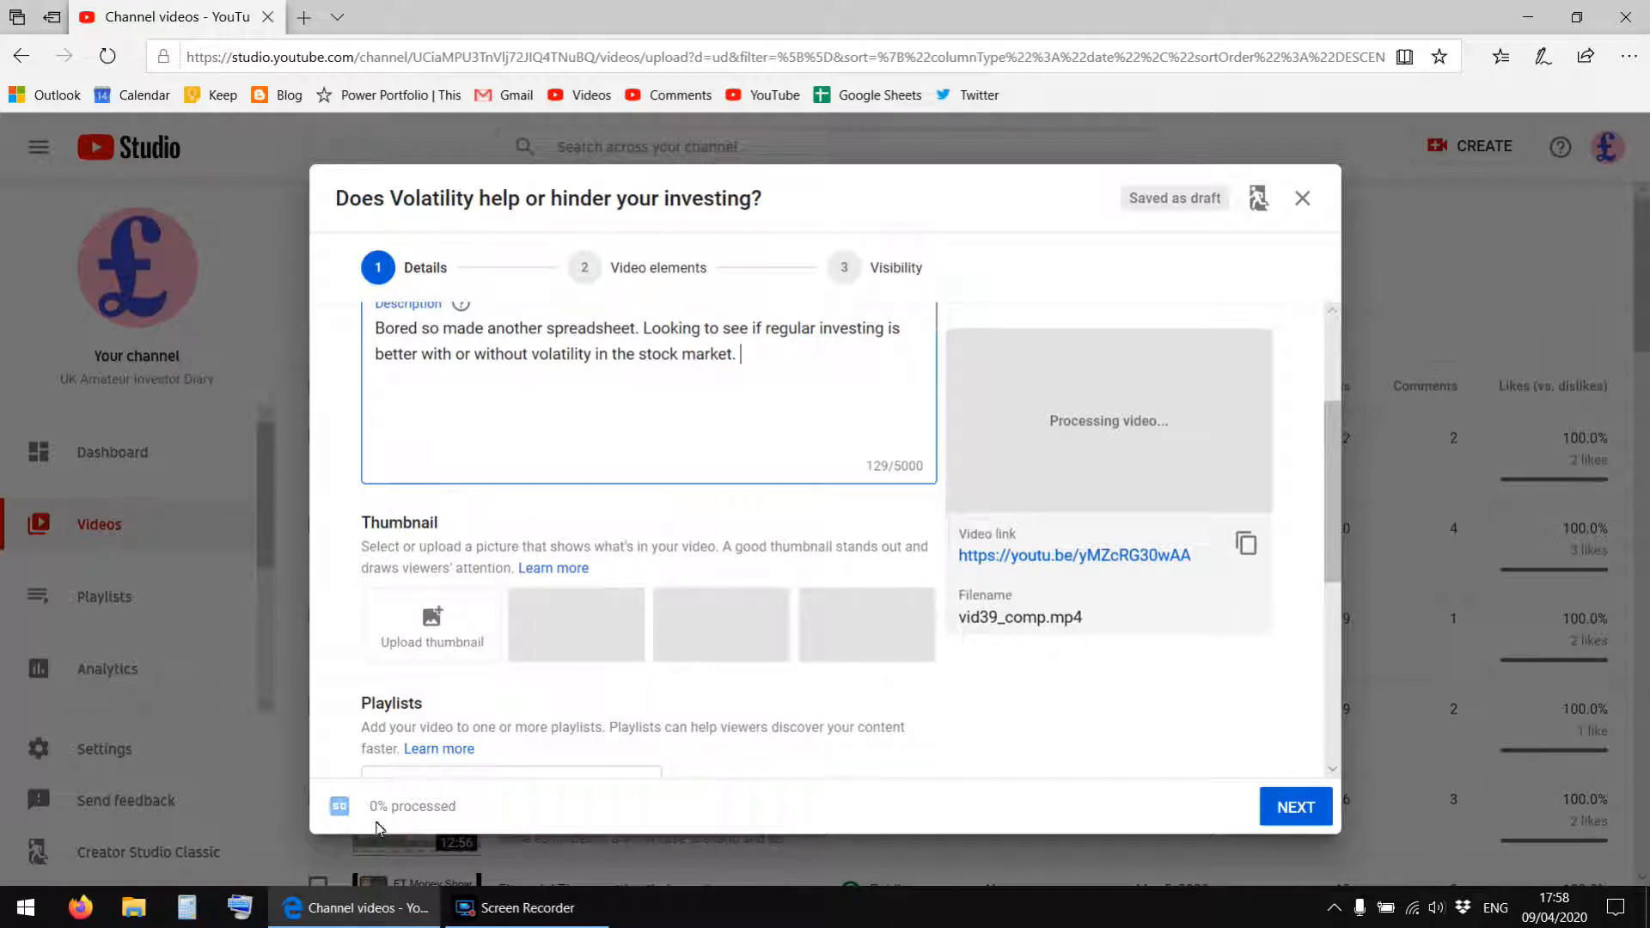
Open Google Sheets in a new browser tab and create a blank spreadsheet.
{"action": "scroll", "coordinate": [630, 429], "scroll_direction": "up", "scroll_amount": 2}
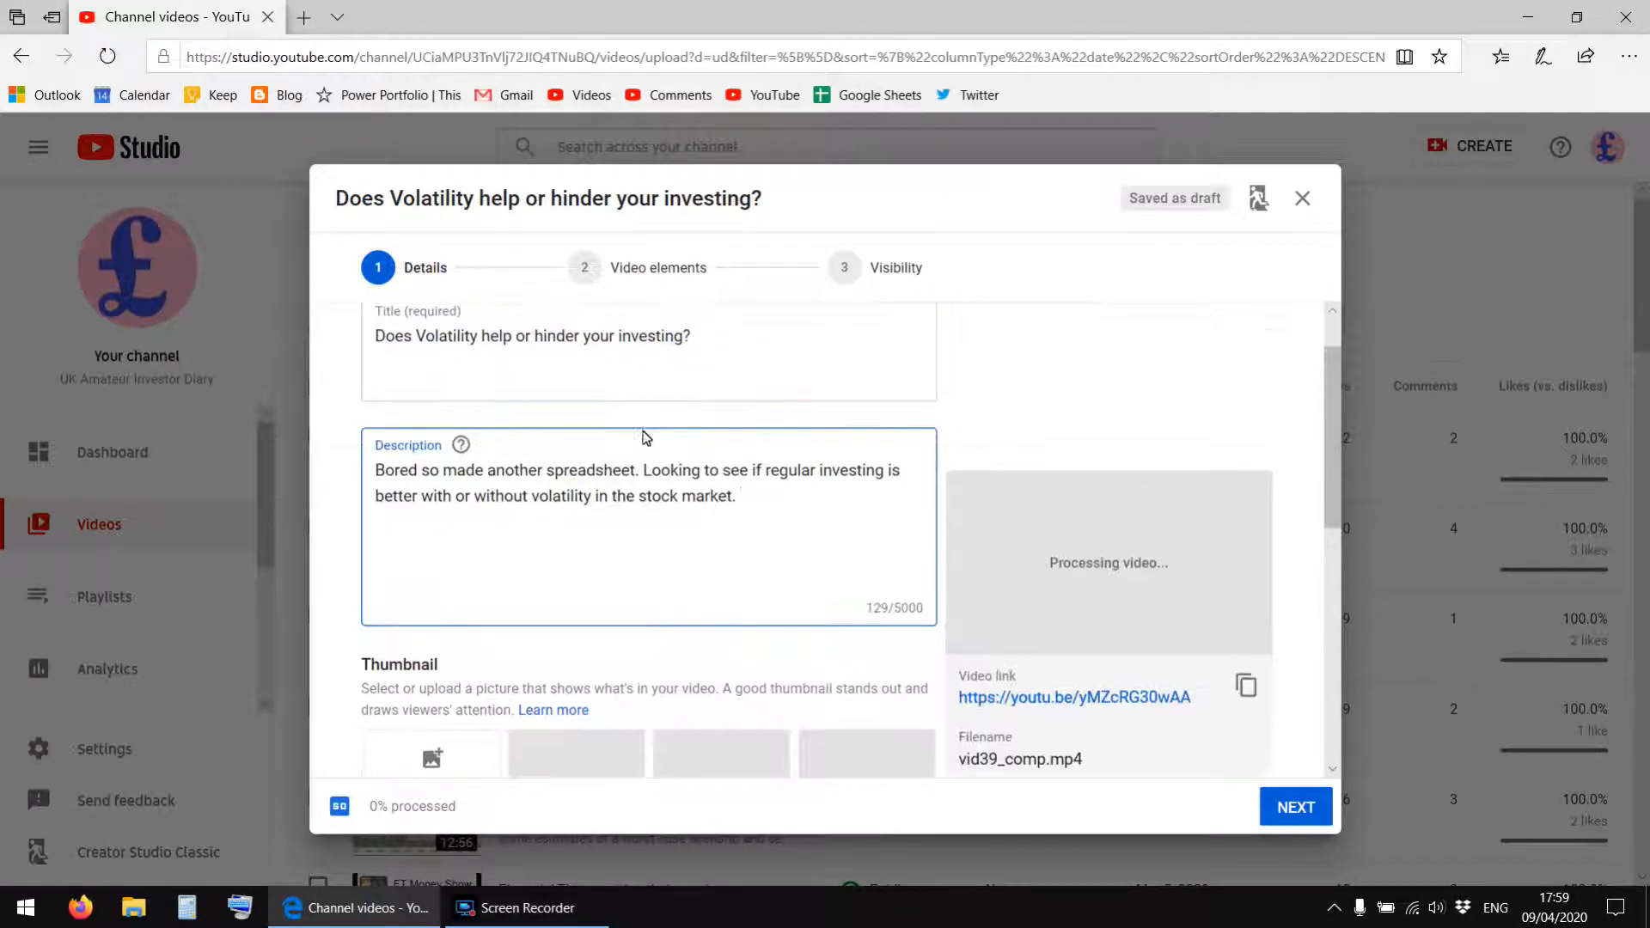
{"action": "left_click", "coordinate": [756, 505]}
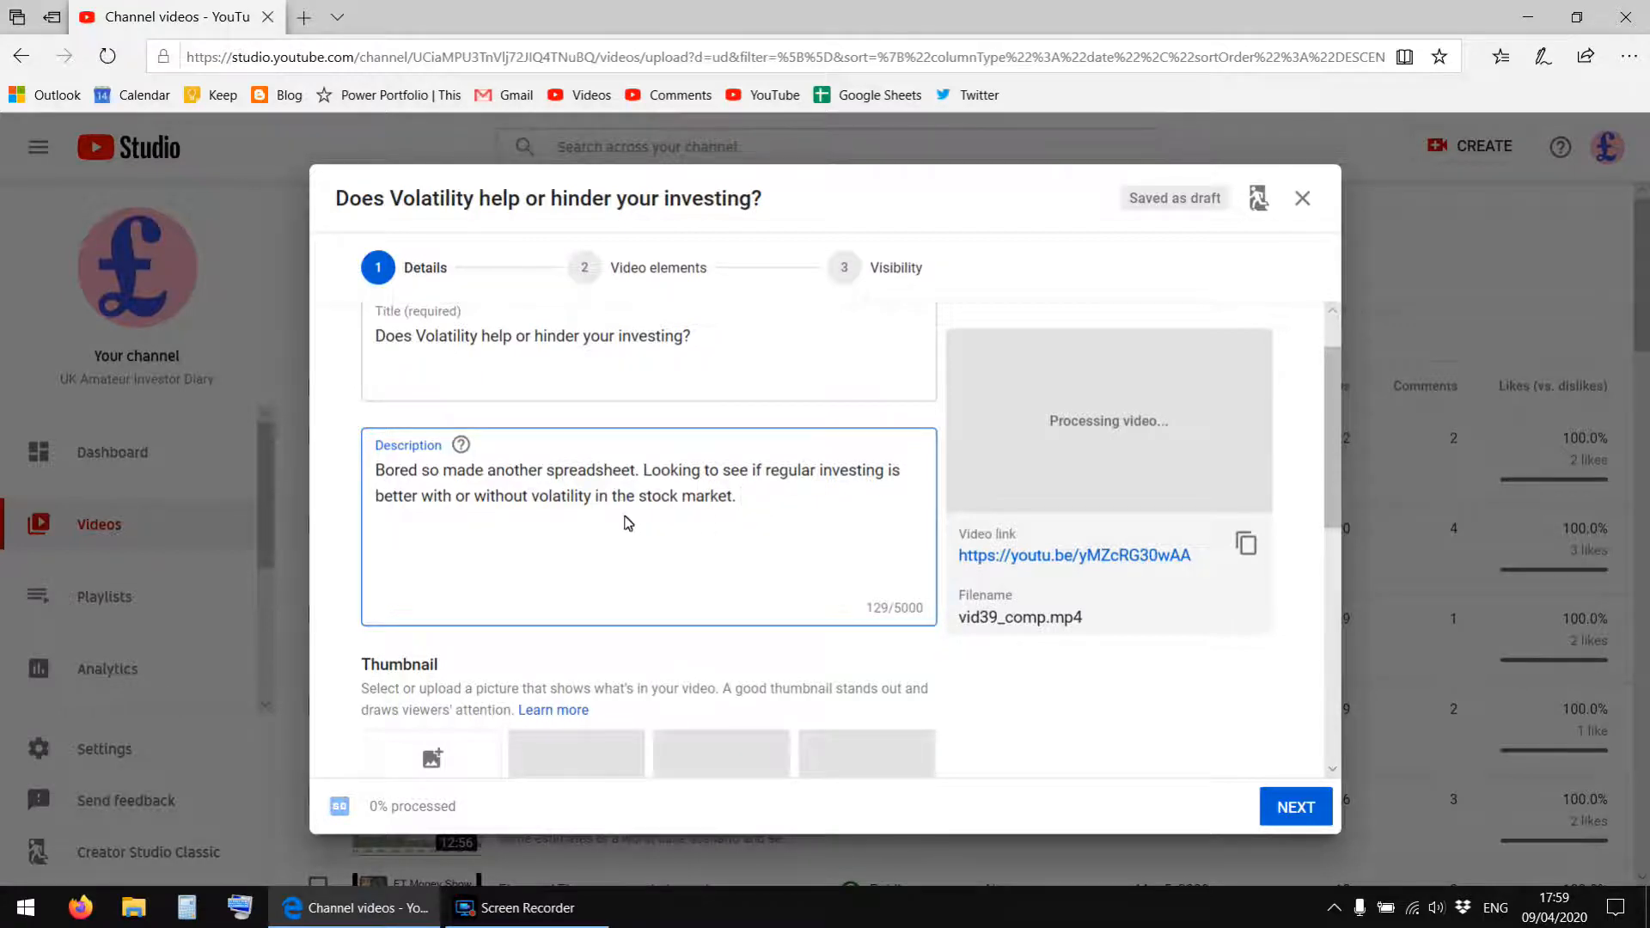
{"action": "left_click", "coordinate": [304, 18]}
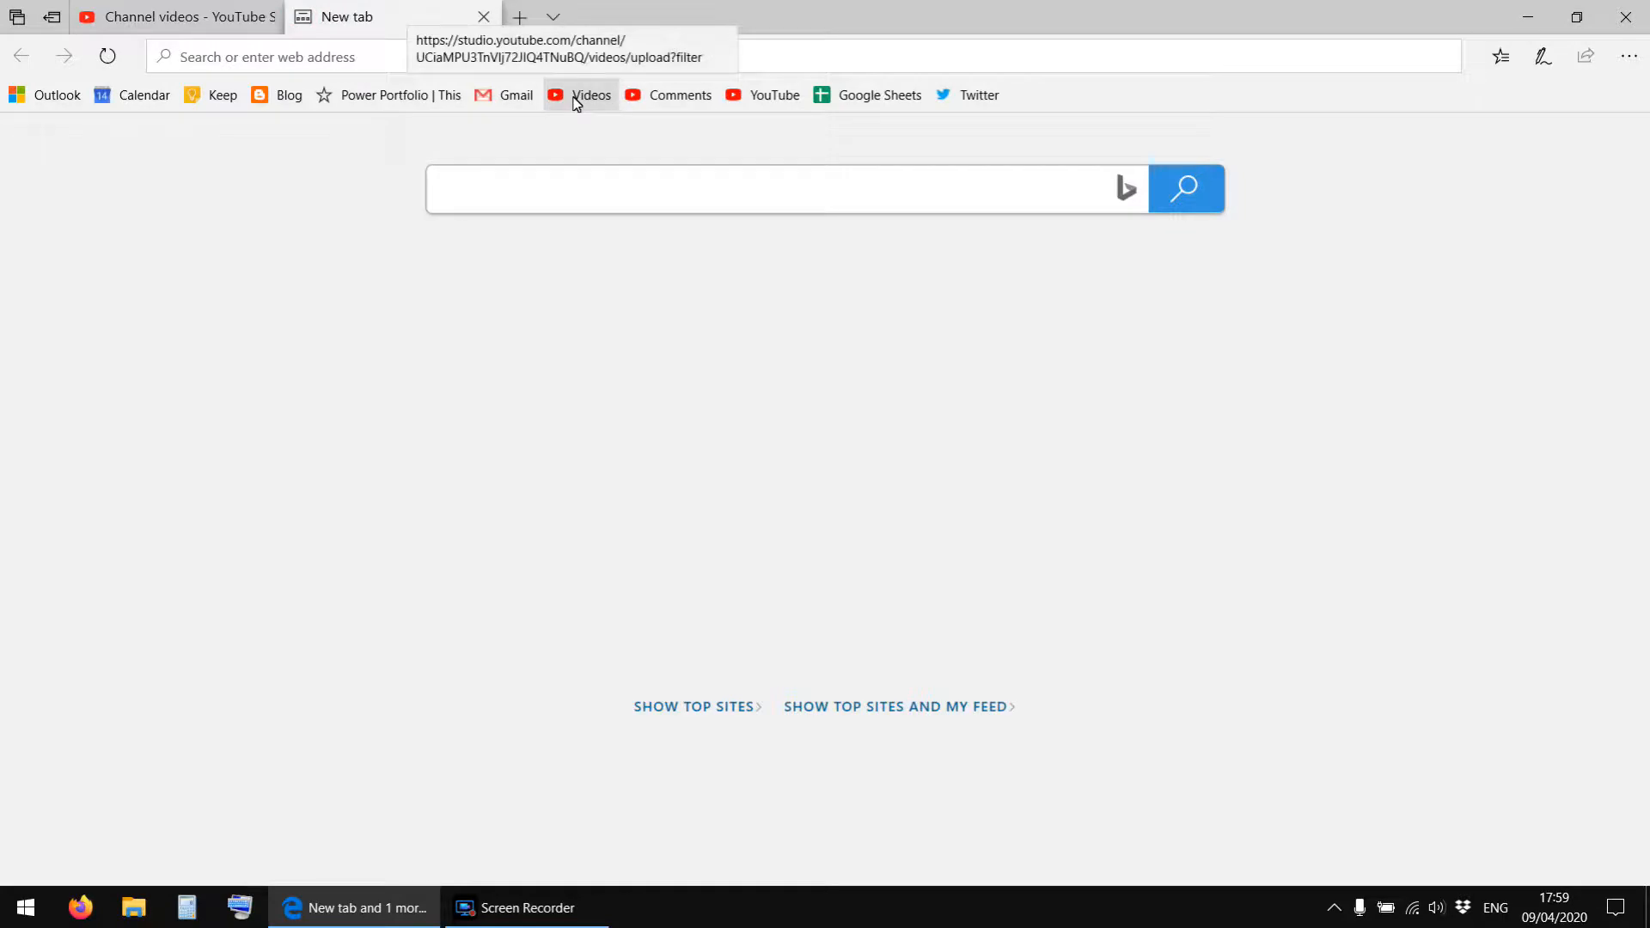
{"action": "left_click", "coordinate": [870, 95]}
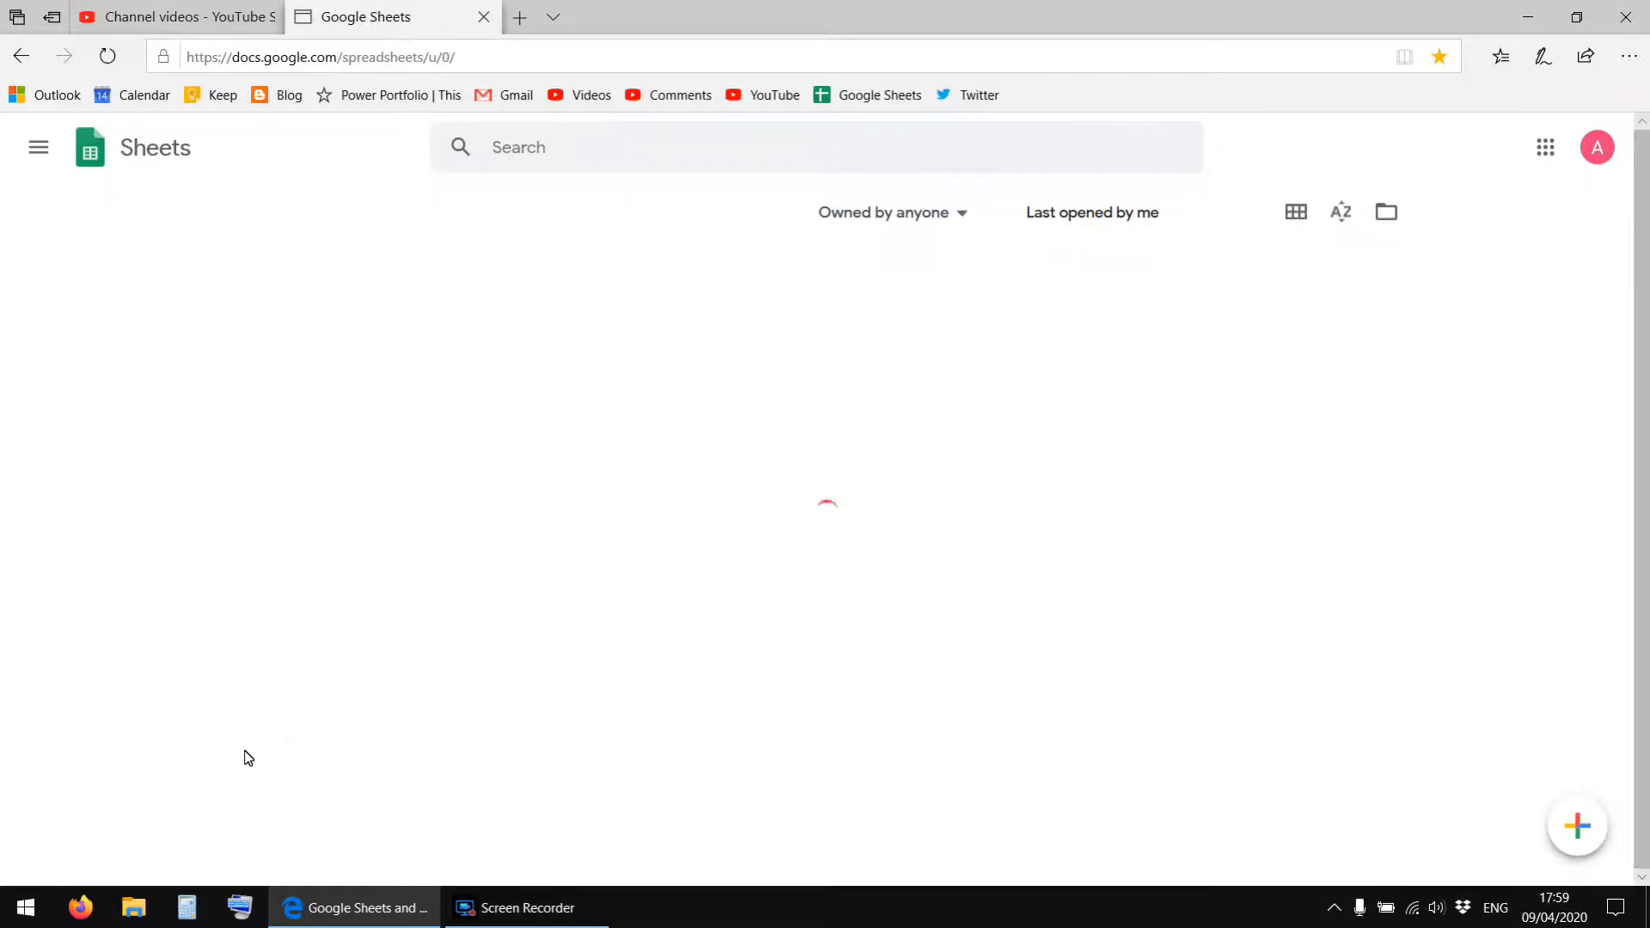
{"action": "left_click", "coordinate": [1596, 832]}
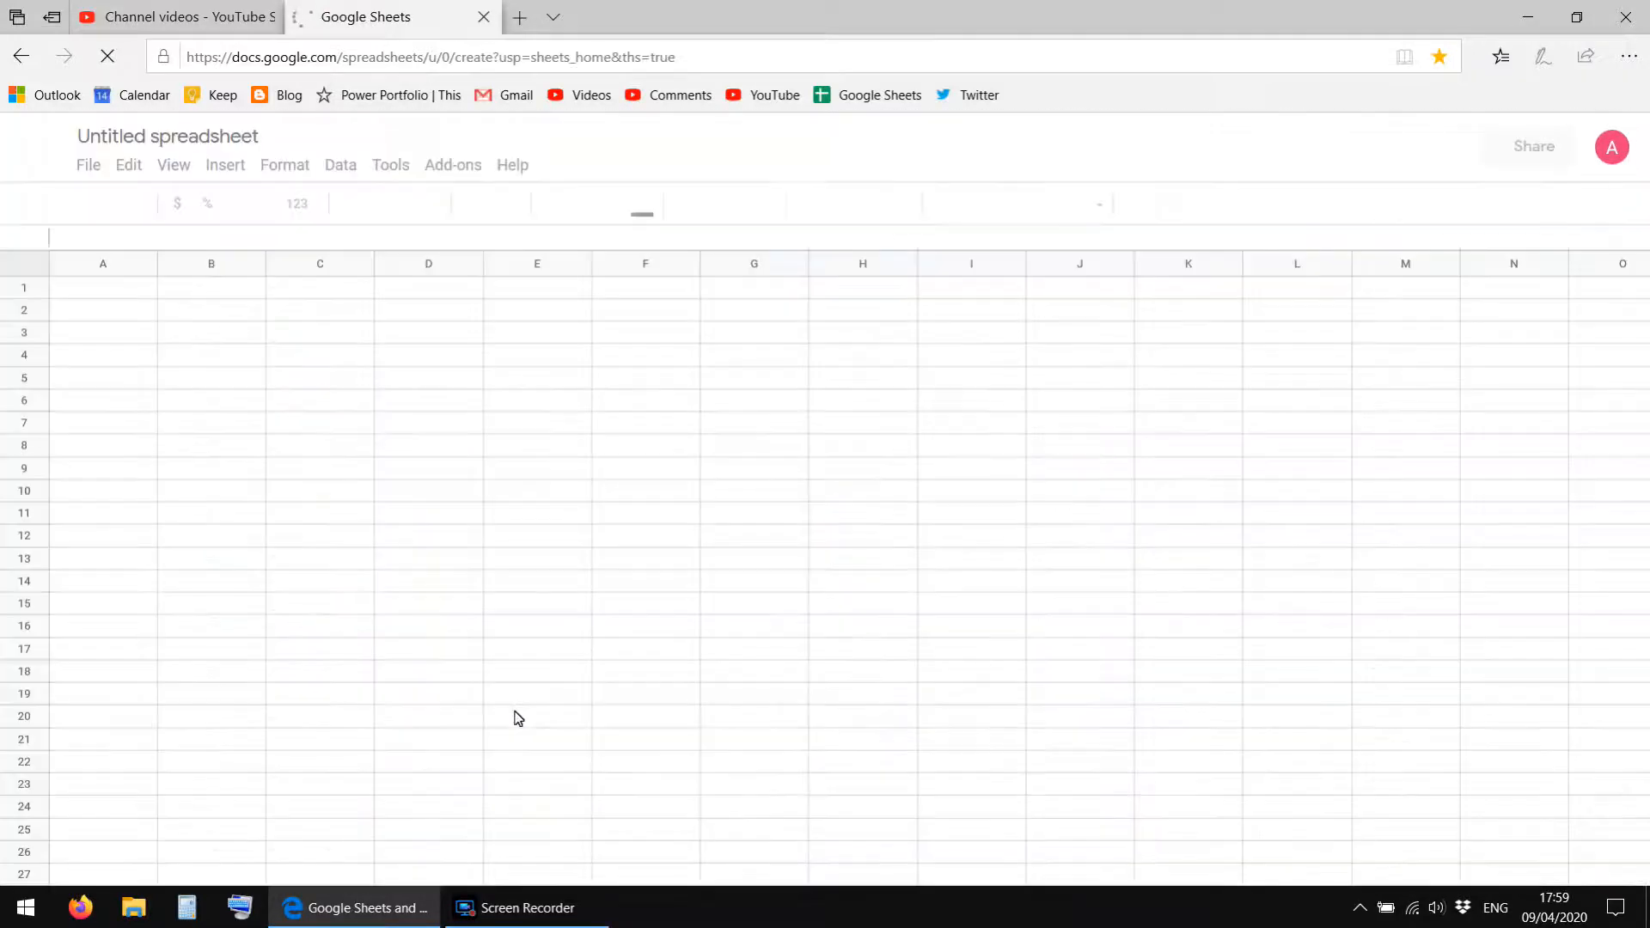
Import Volitility_Analysis.xlsx from the Vid000039_Volitility_Reg_Inv folder on the computer into the blank spreadsheet.
{"action": "left_click", "coordinate": [89, 166]}
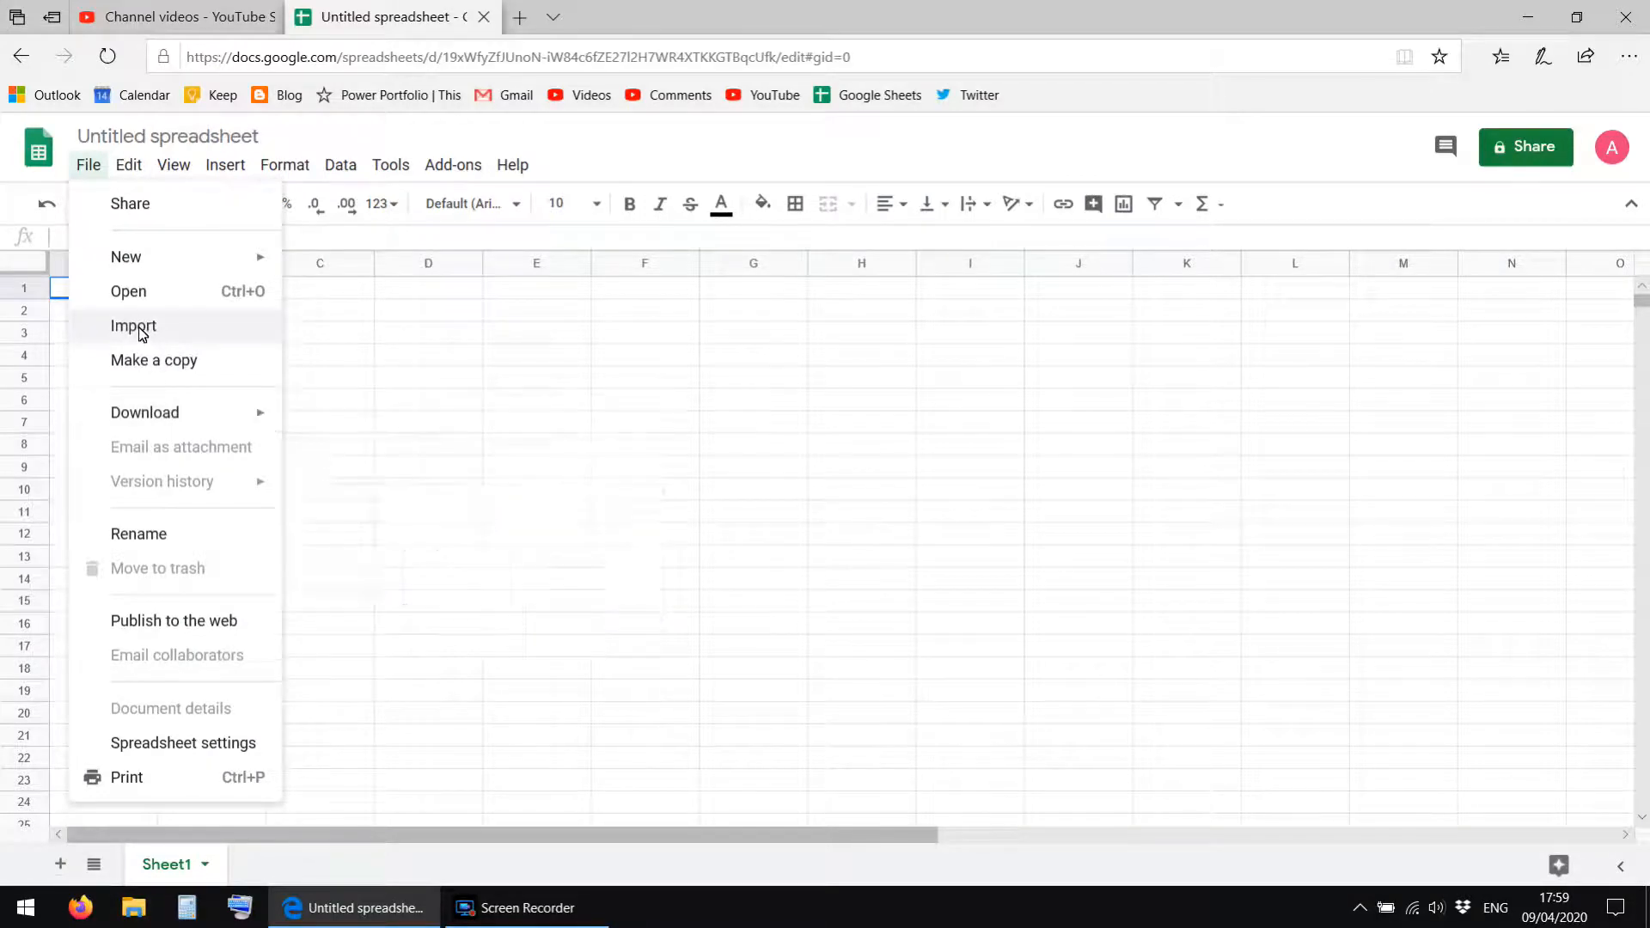
{"action": "left_click", "coordinate": [142, 332]}
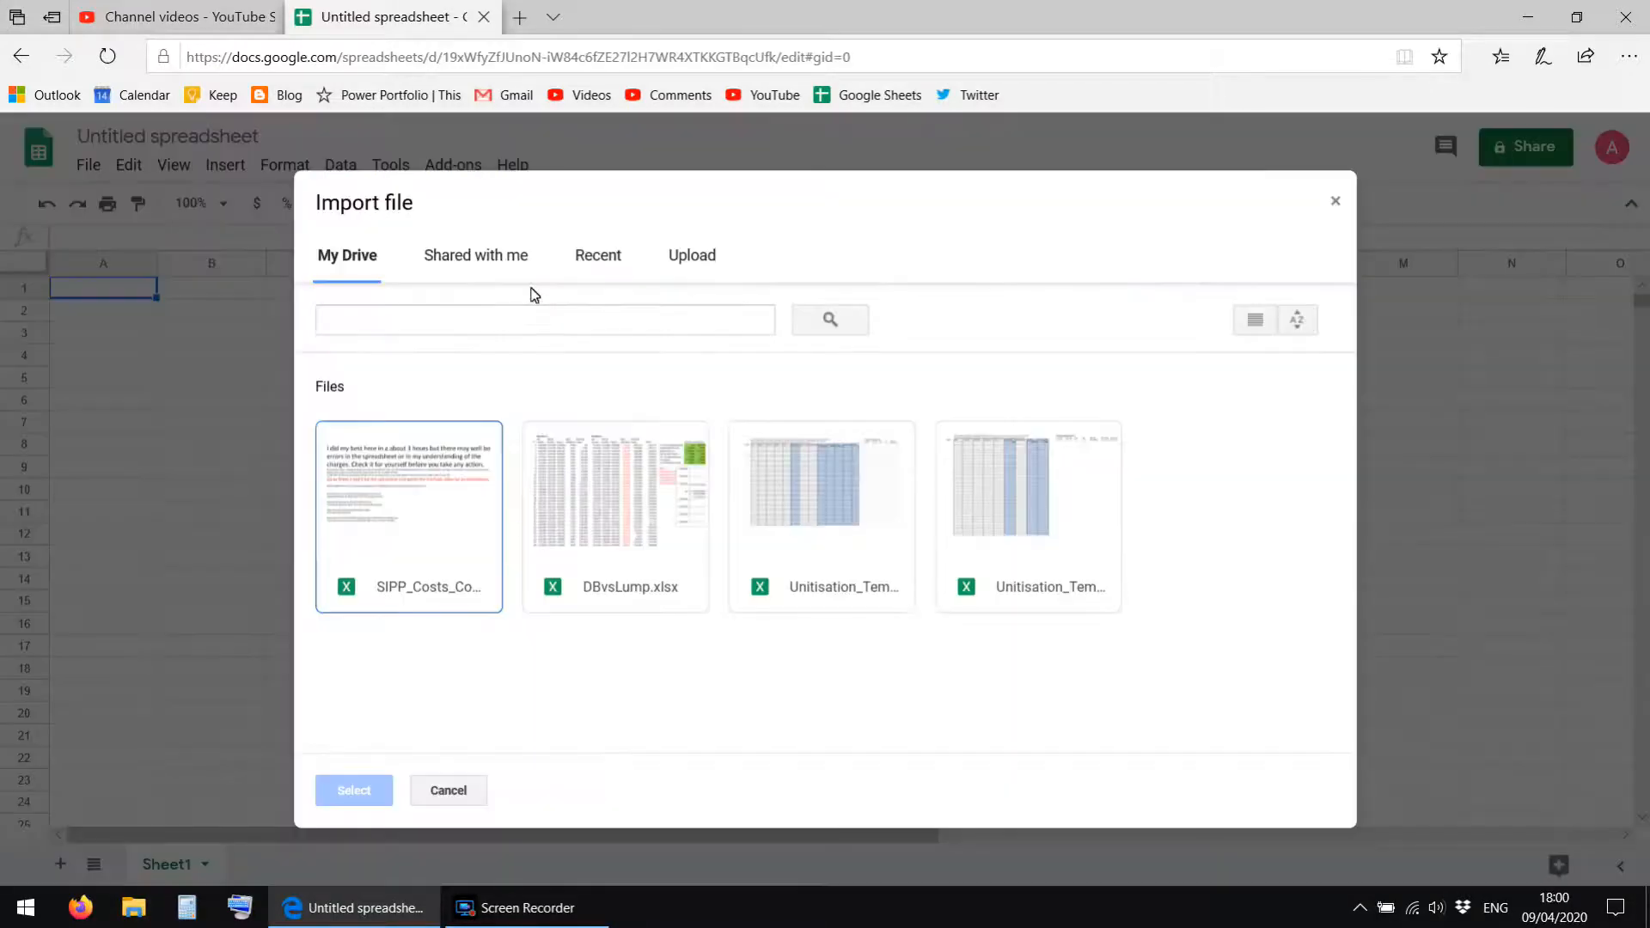
{"action": "left_click", "coordinate": [687, 257]}
{"action": "left_click", "coordinate": [810, 527]}
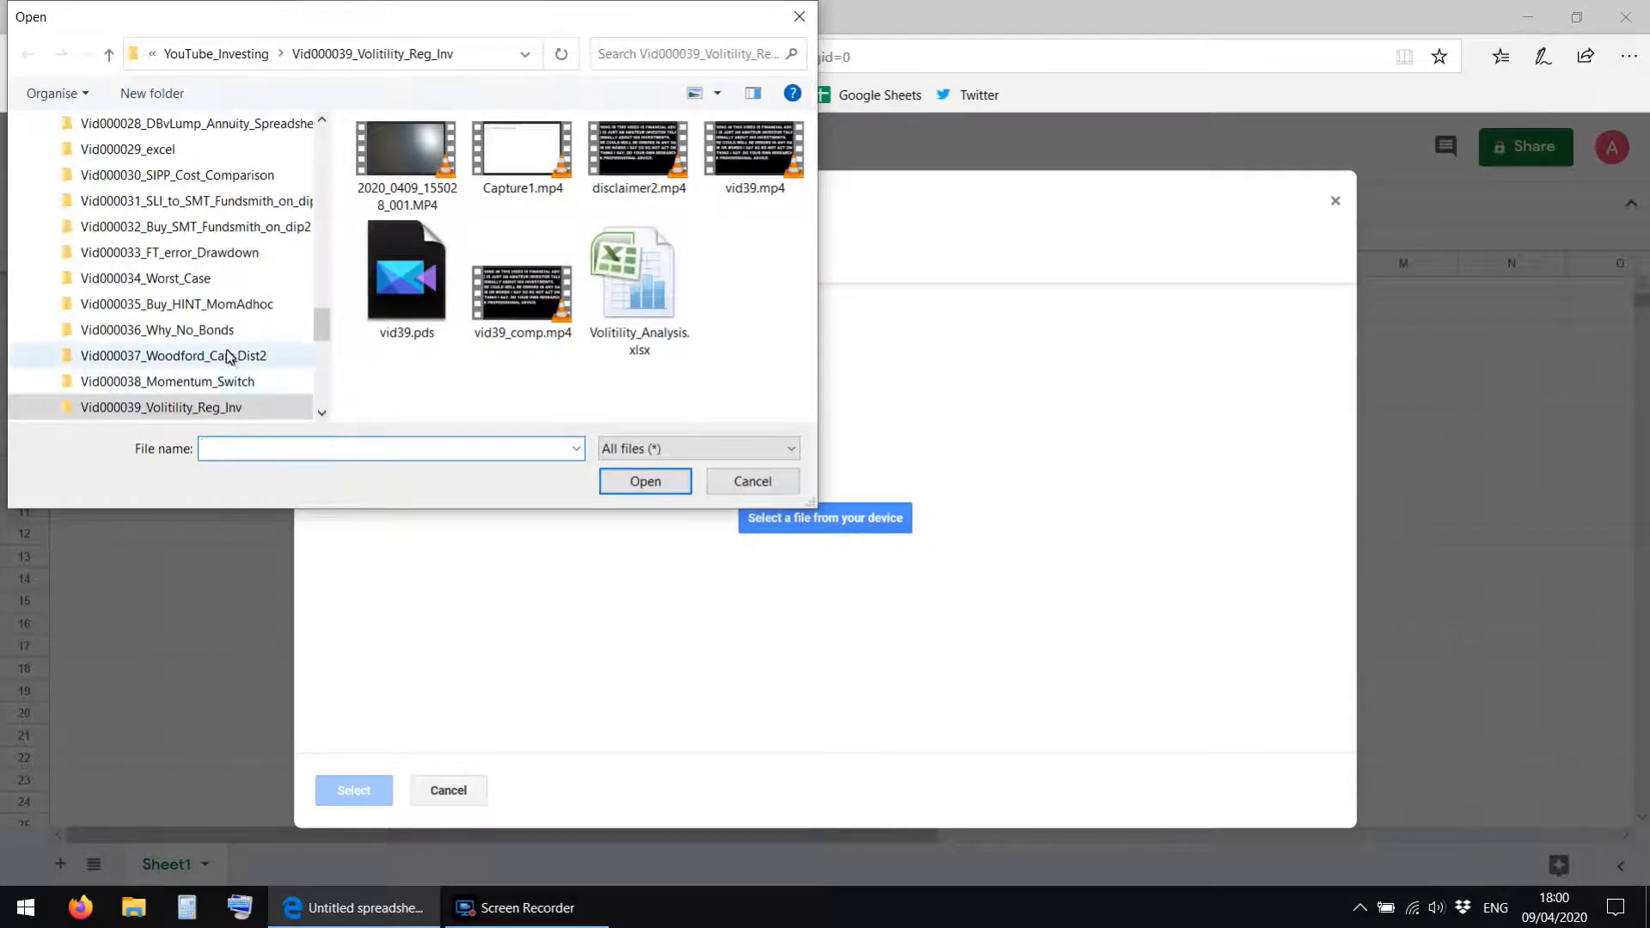
{"action": "scroll", "coordinate": [221, 358], "scroll_direction": "down", "scroll_amount": 1}
{"action": "left_click", "coordinate": [625, 278]}
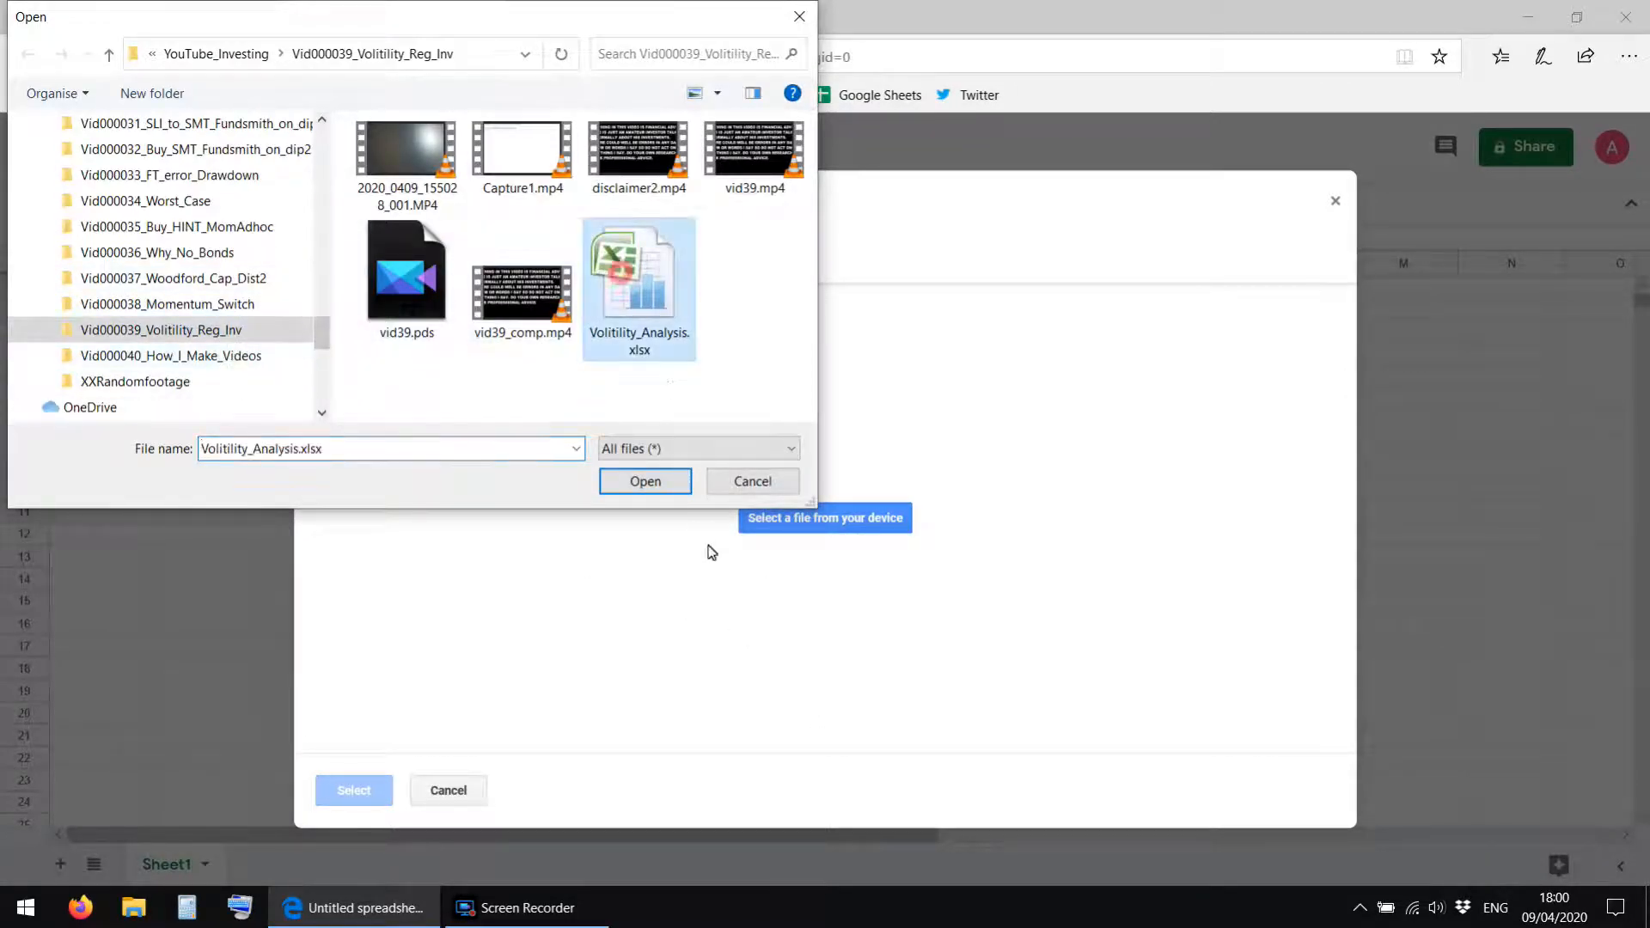
{"action": "left_click", "coordinate": [634, 484]}
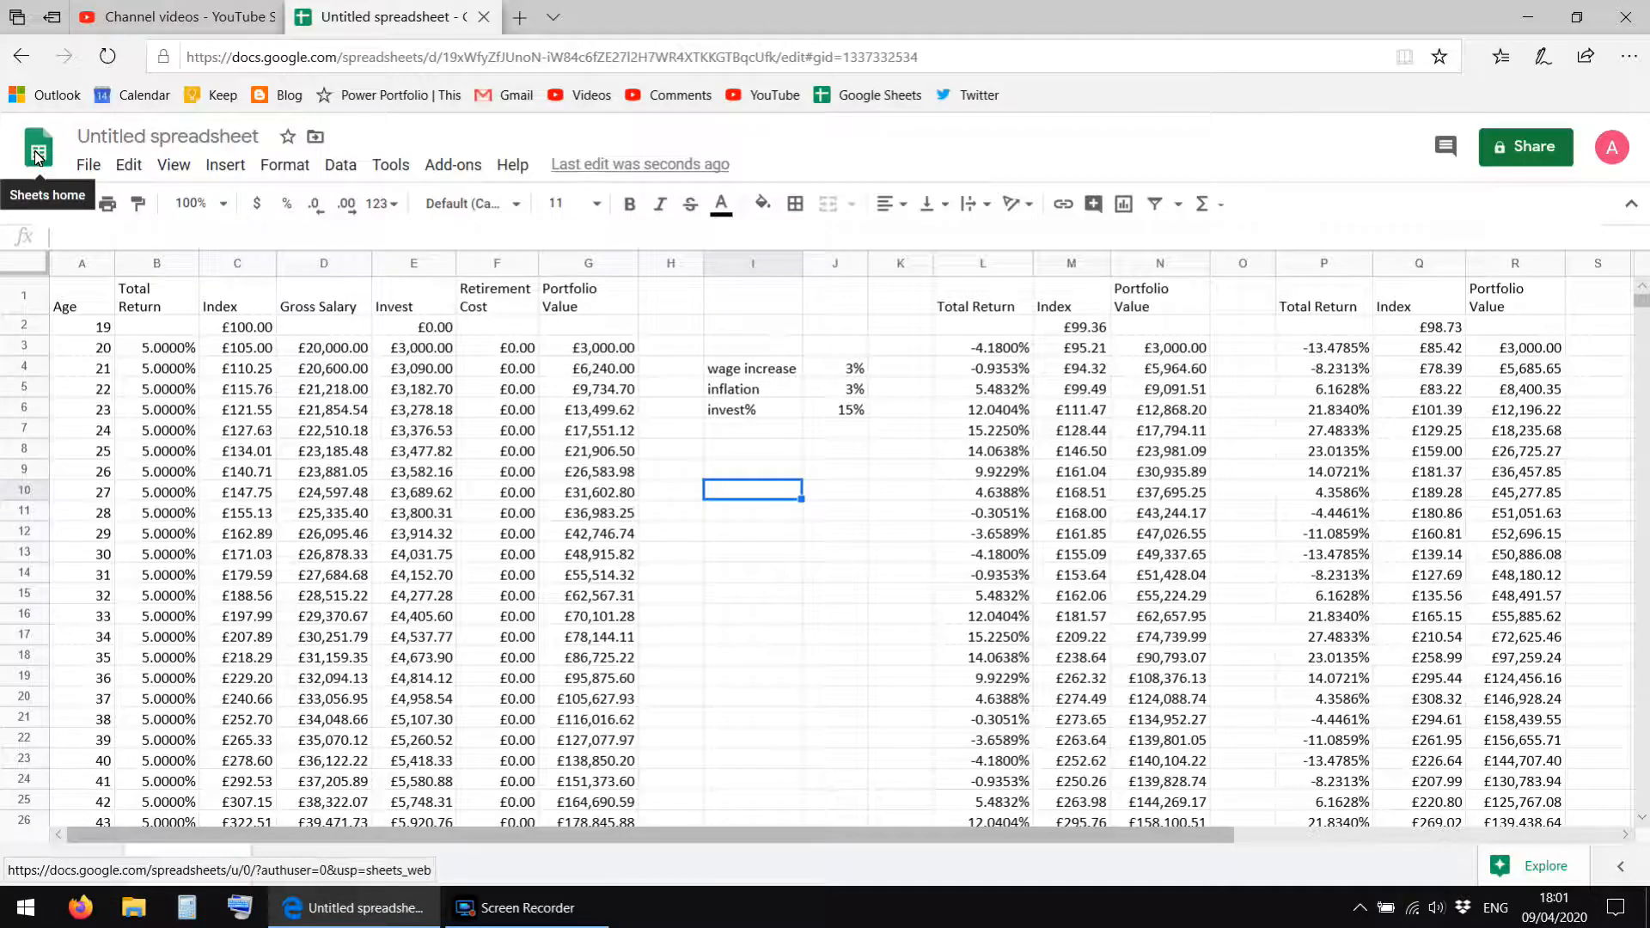
Return to the Sheets home list and move the Untitled spreadsheet to the trash.
{"action": "left_click", "coordinate": [36, 154]}
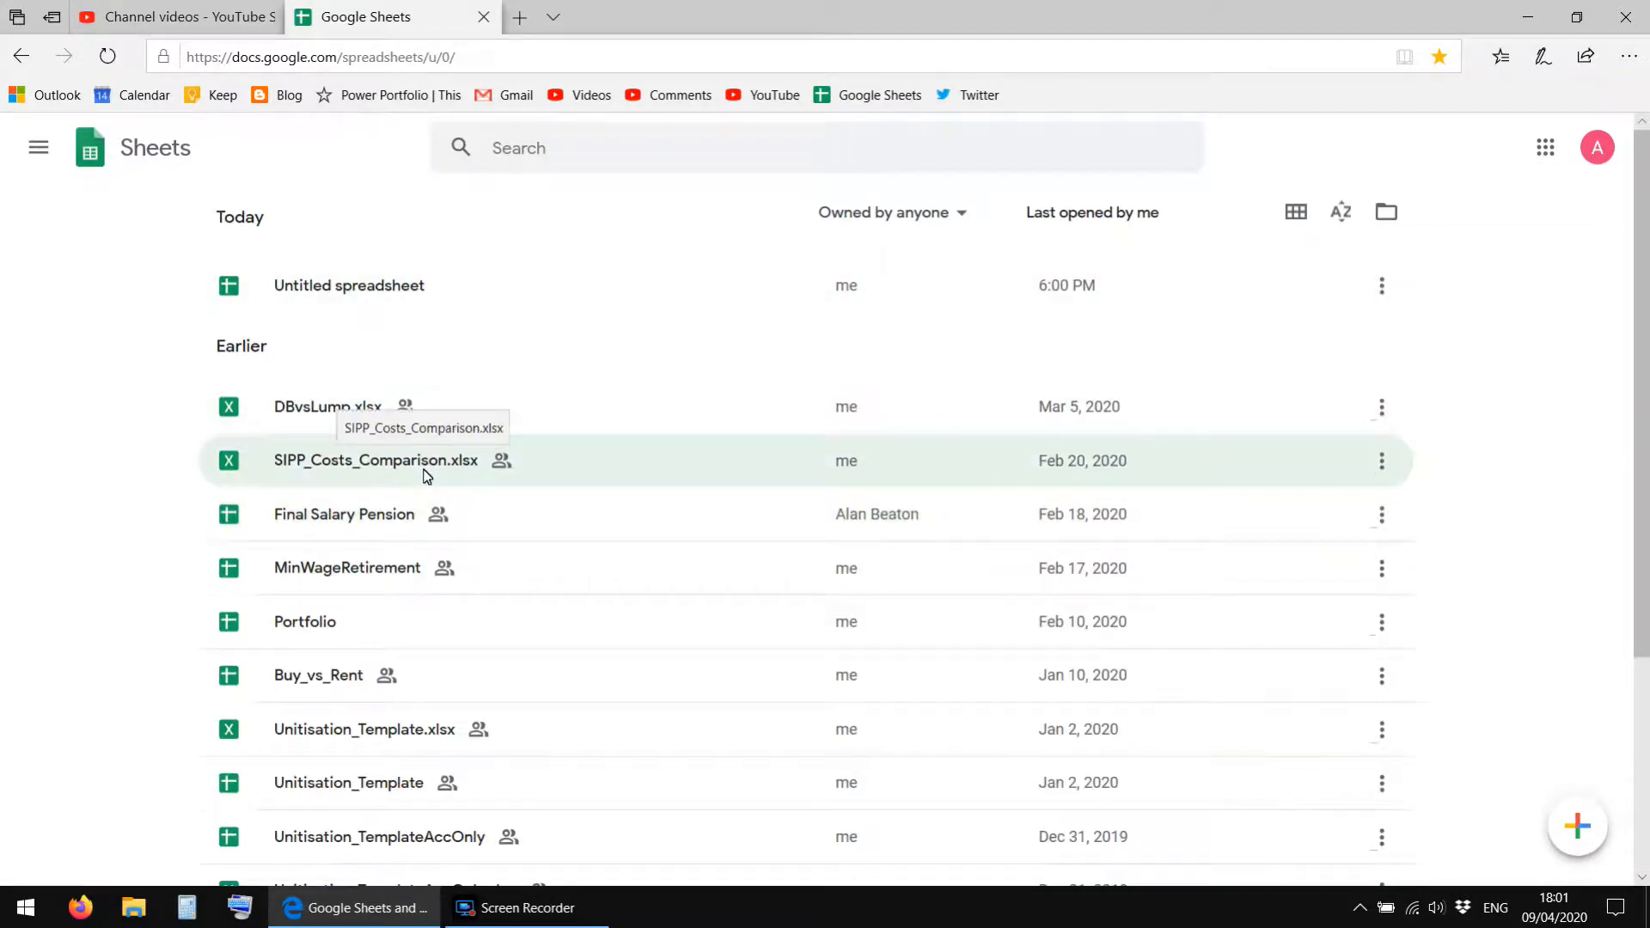
{"action": "scroll", "coordinate": [426, 477], "scroll_direction": "down", "scroll_amount": 5}
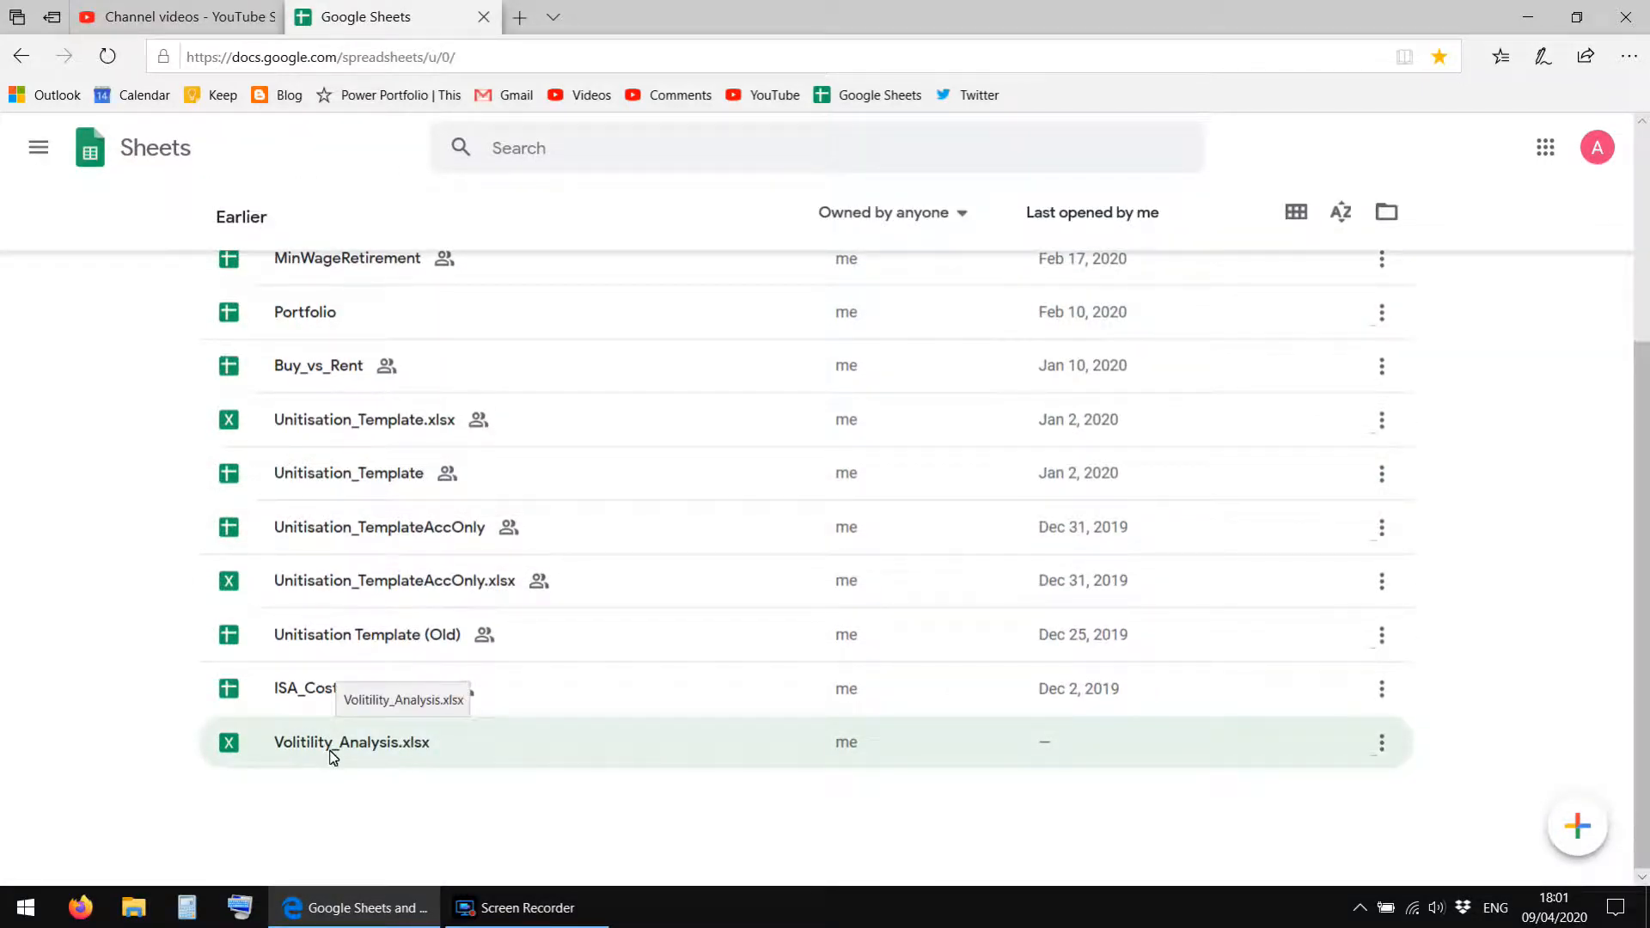
{"action": "scroll", "coordinate": [333, 756], "scroll_direction": "up", "scroll_amount": 5}
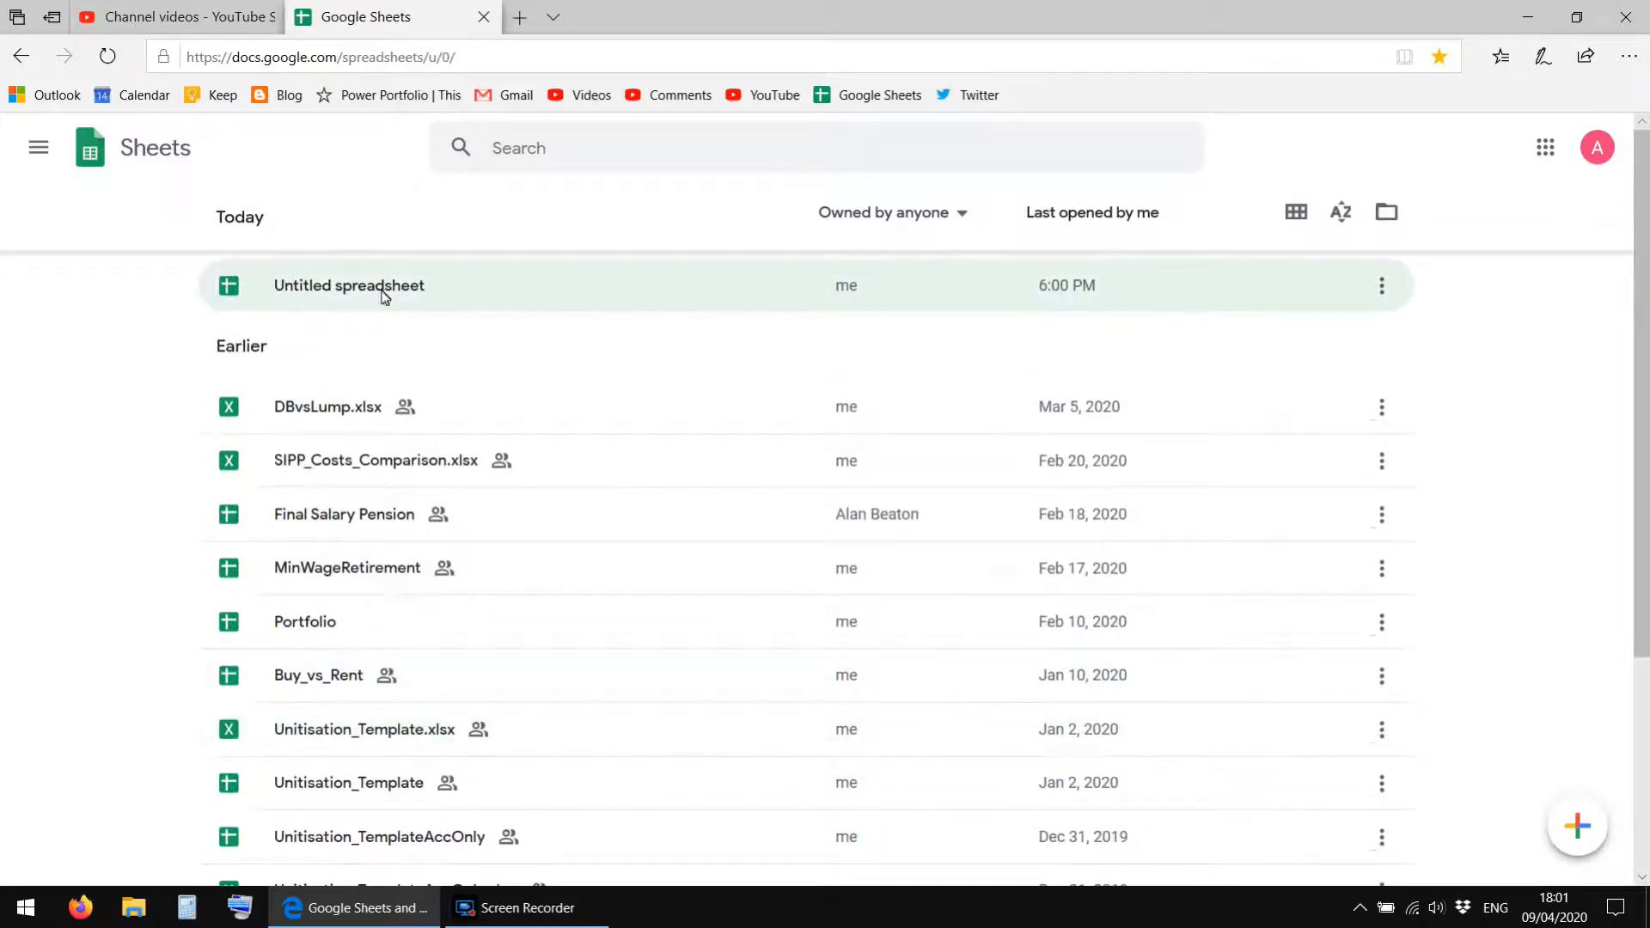
{"action": "left_click", "coordinate": [1381, 286]}
{"action": "left_click", "coordinate": [1350, 382]}
Open Volitility_Analysis.xlsx from the file list for editing in Google Sheets.
{"action": "scroll", "coordinate": [1458, 574], "scroll_direction": "down", "scroll_amount": 3}
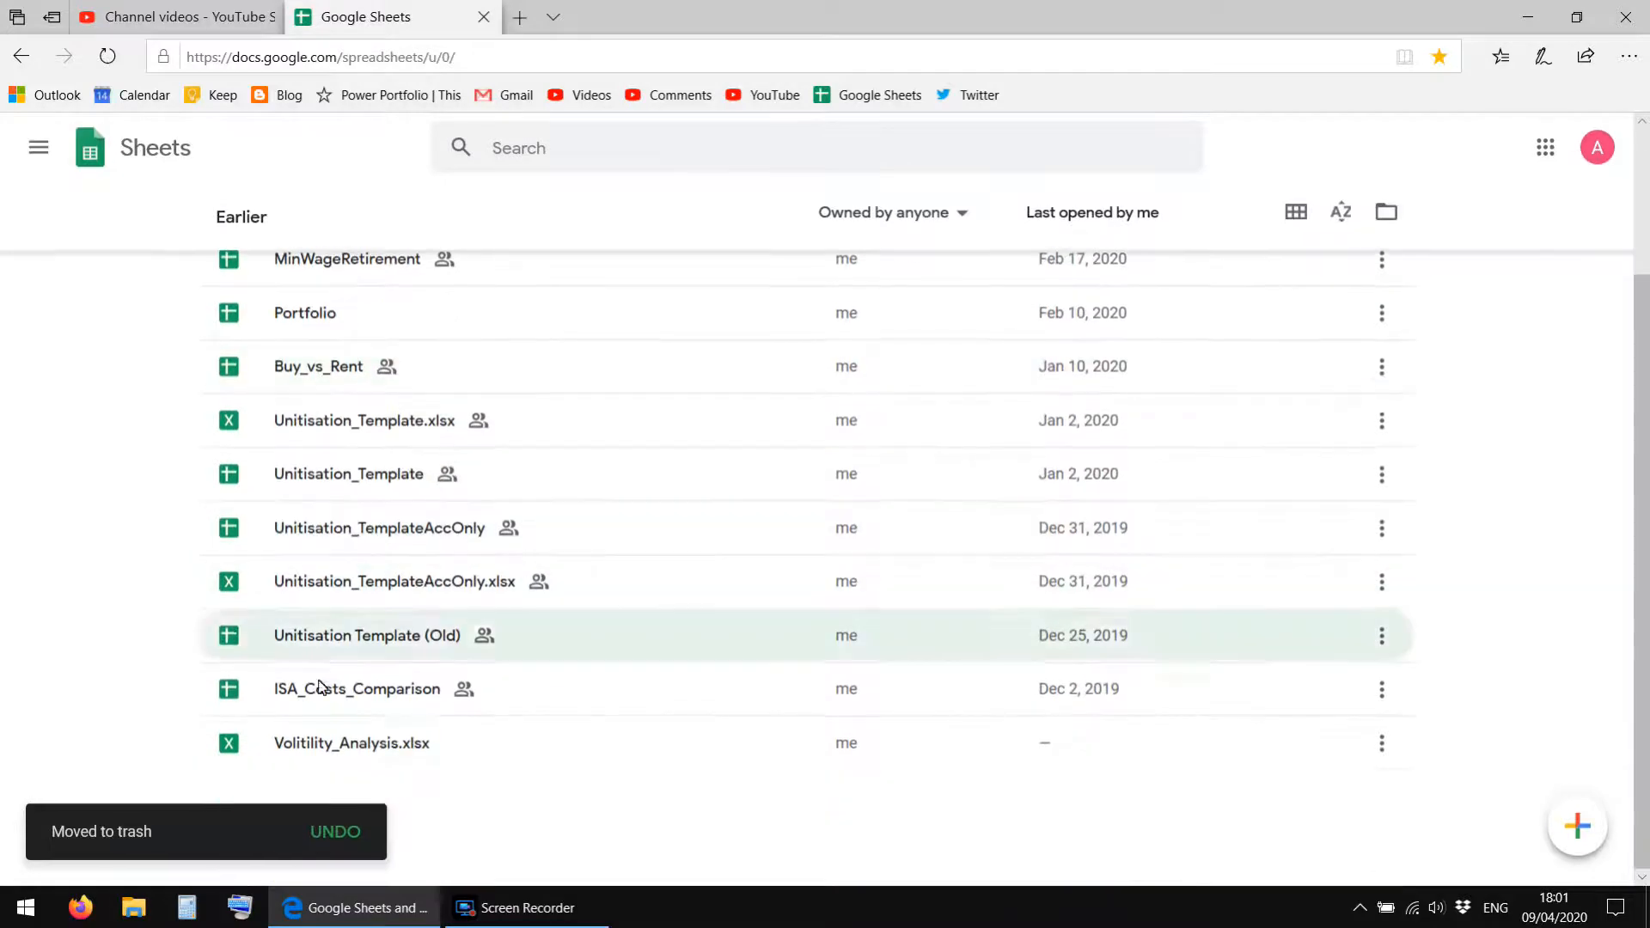
{"action": "left_click", "coordinate": [325, 742]}
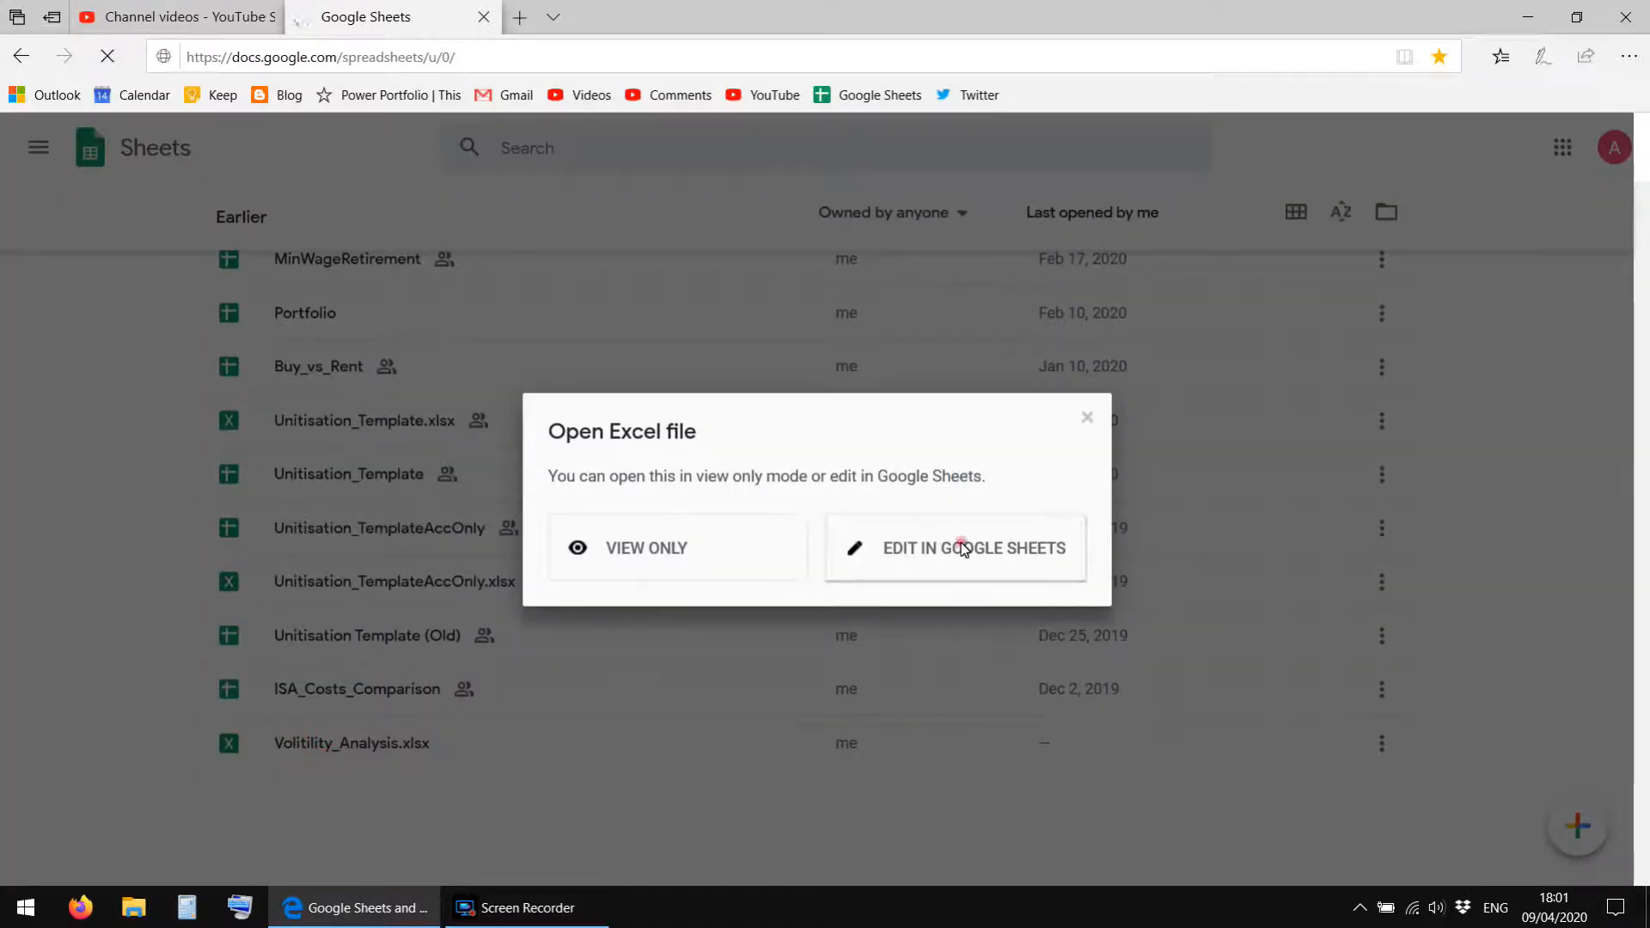
{"action": "left_click", "coordinate": [964, 549]}
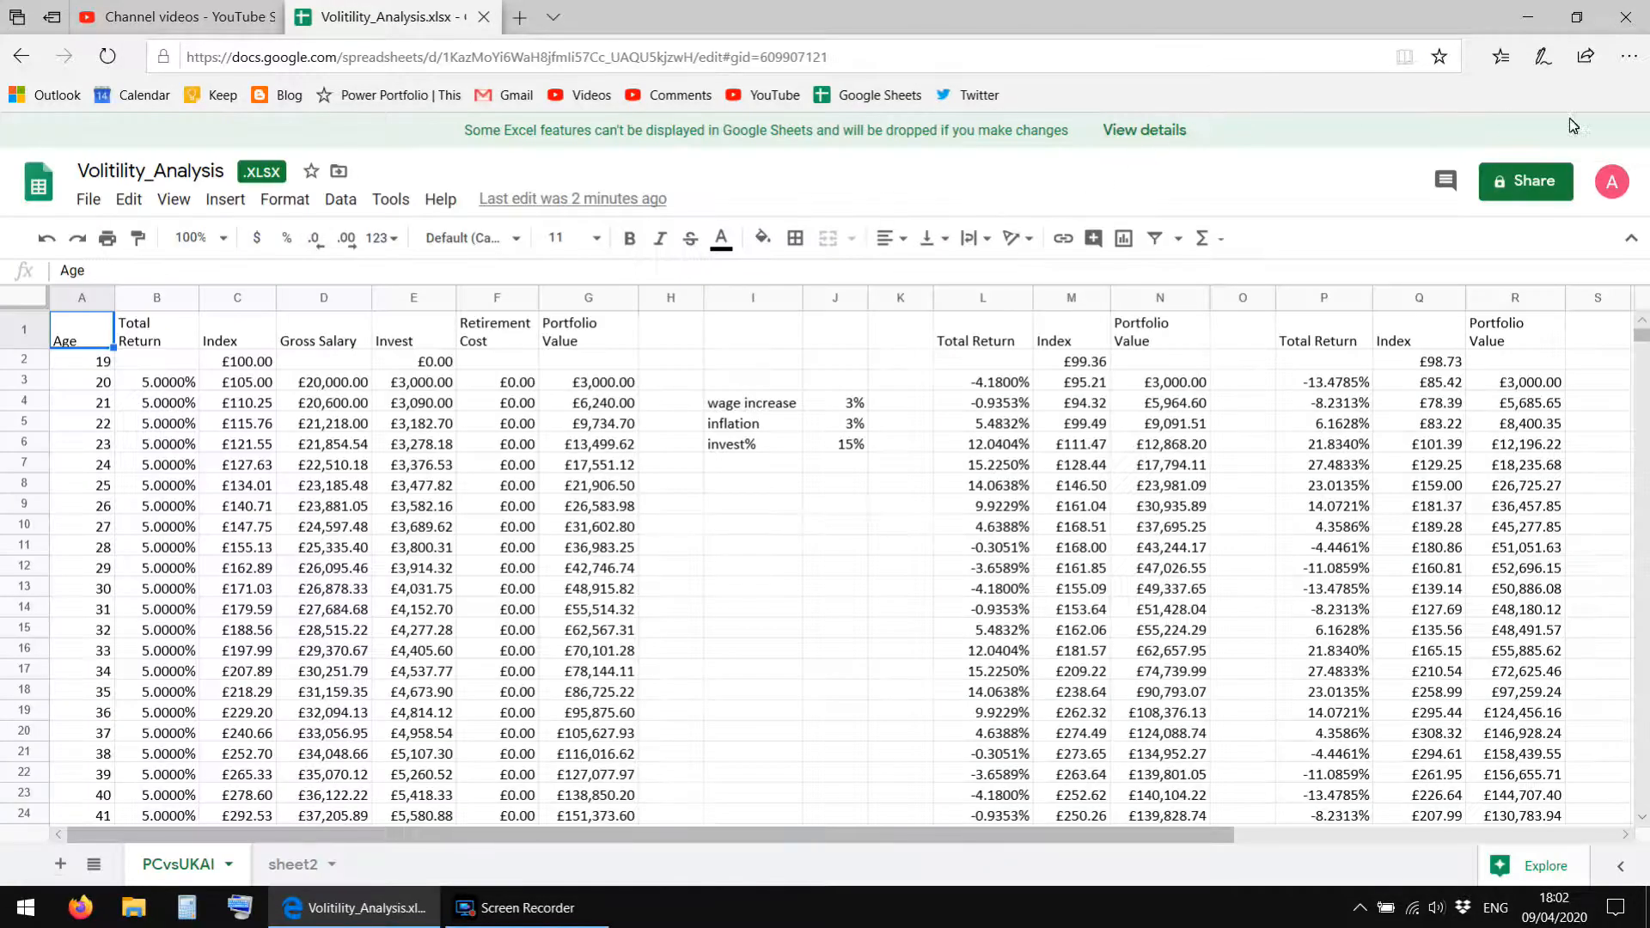
Turn on link sharing for Volitility_Analysis so anyone with the link can view, and copy the shareable link.
{"action": "left_click", "coordinate": [1518, 185]}
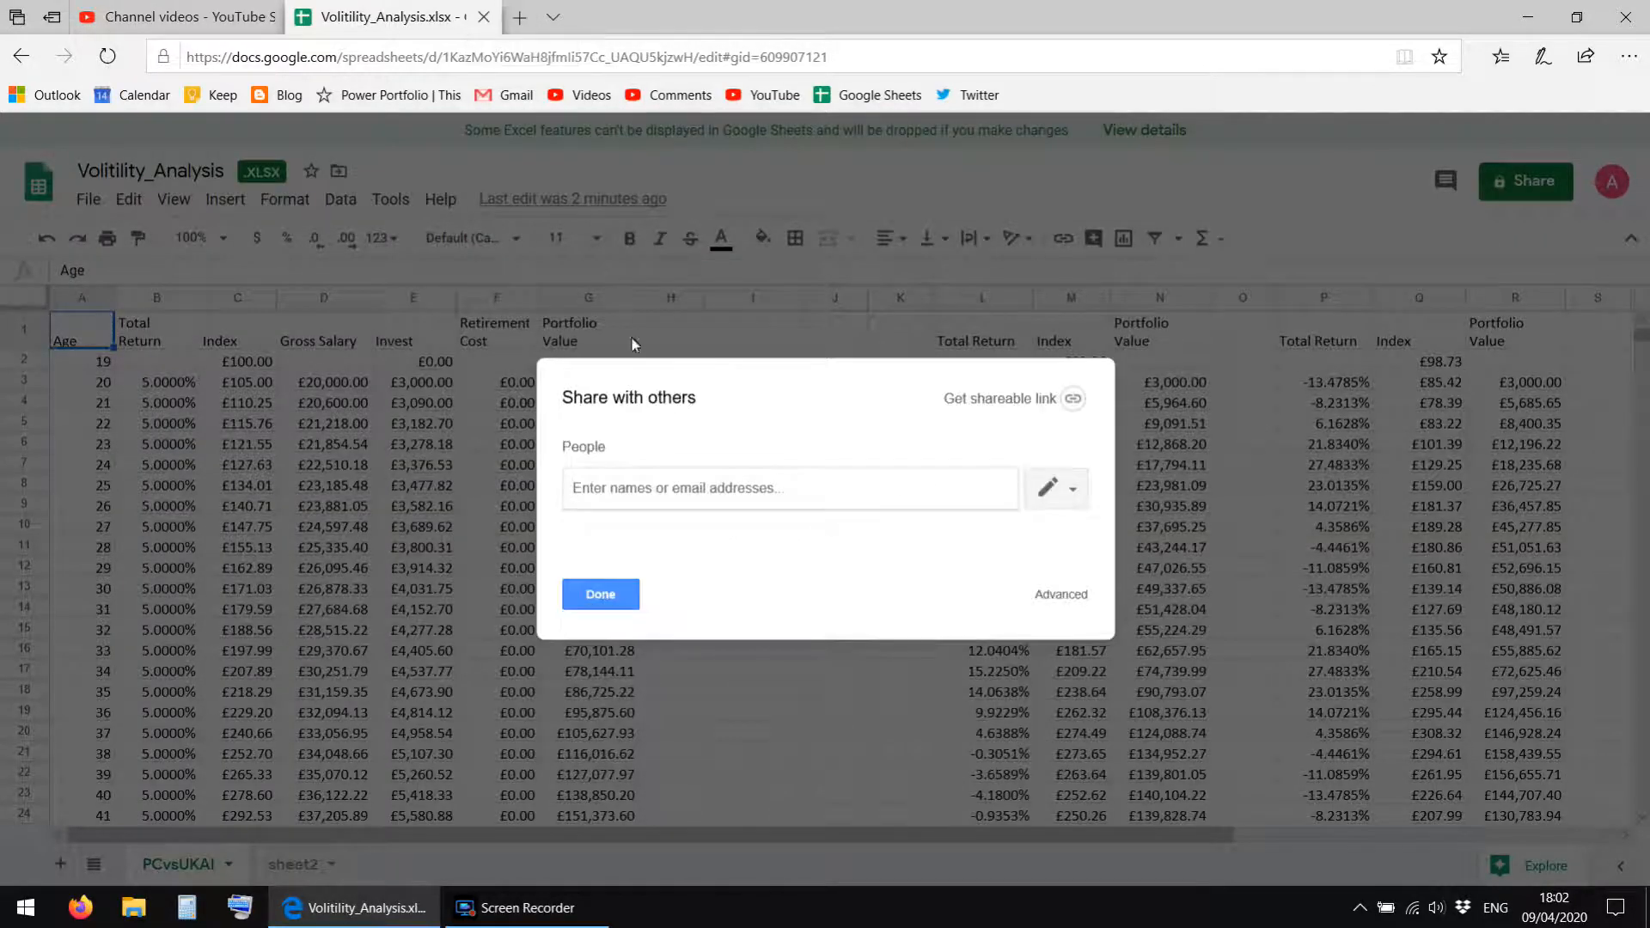
{"action": "left_click", "coordinate": [1072, 398]}
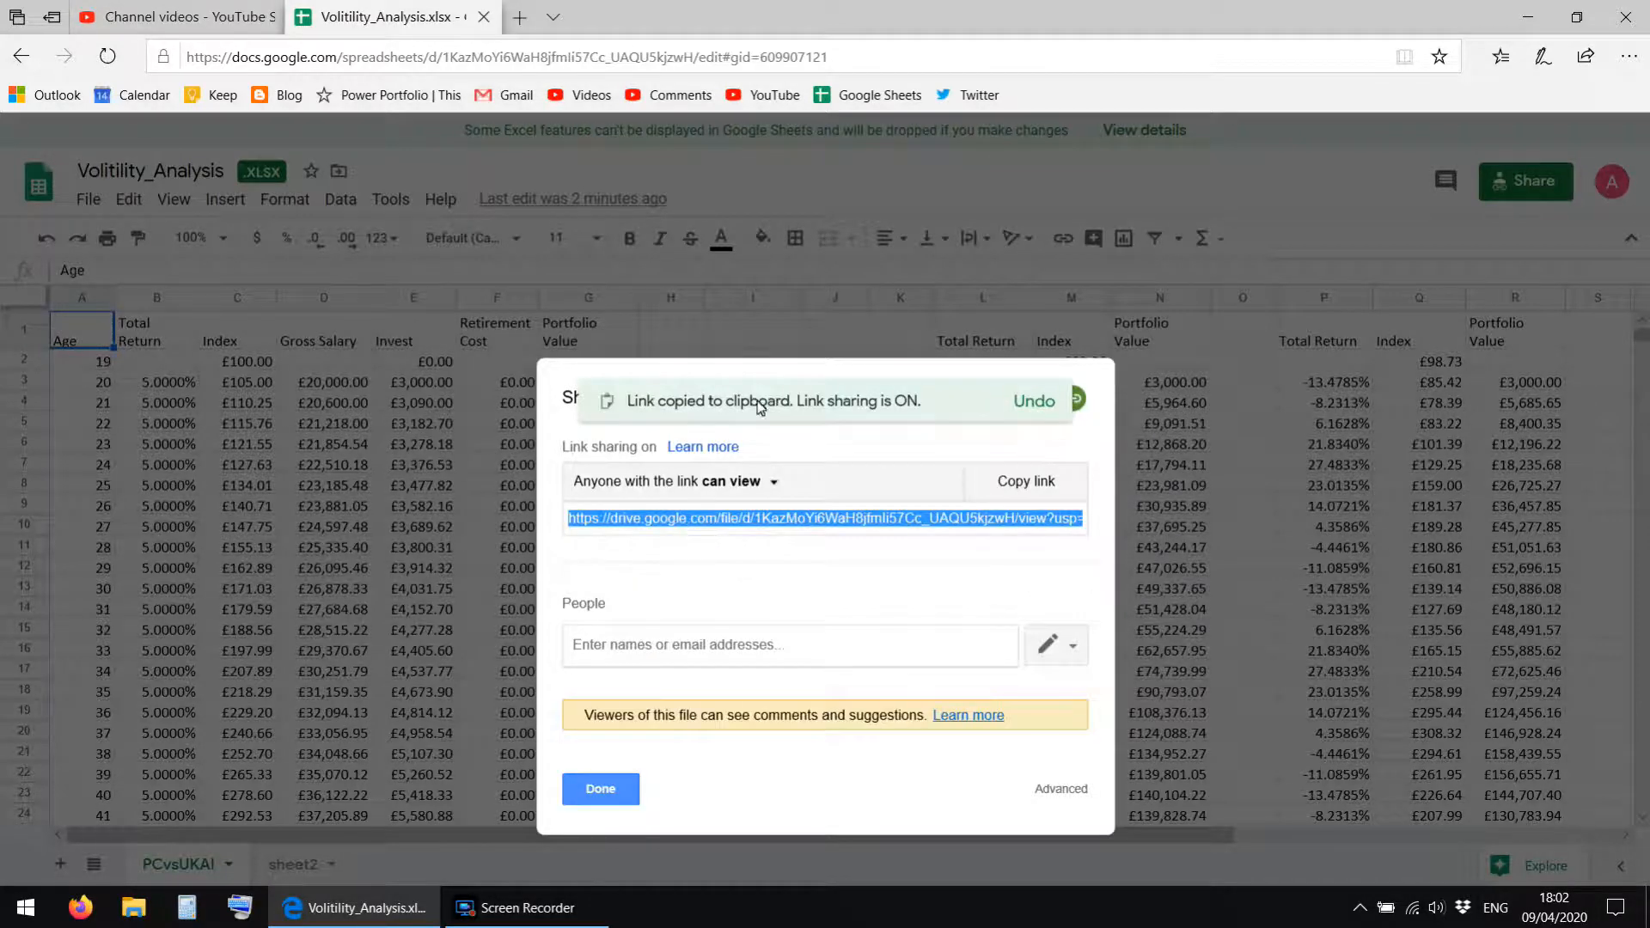
{"action": "left_click", "coordinate": [605, 791]}
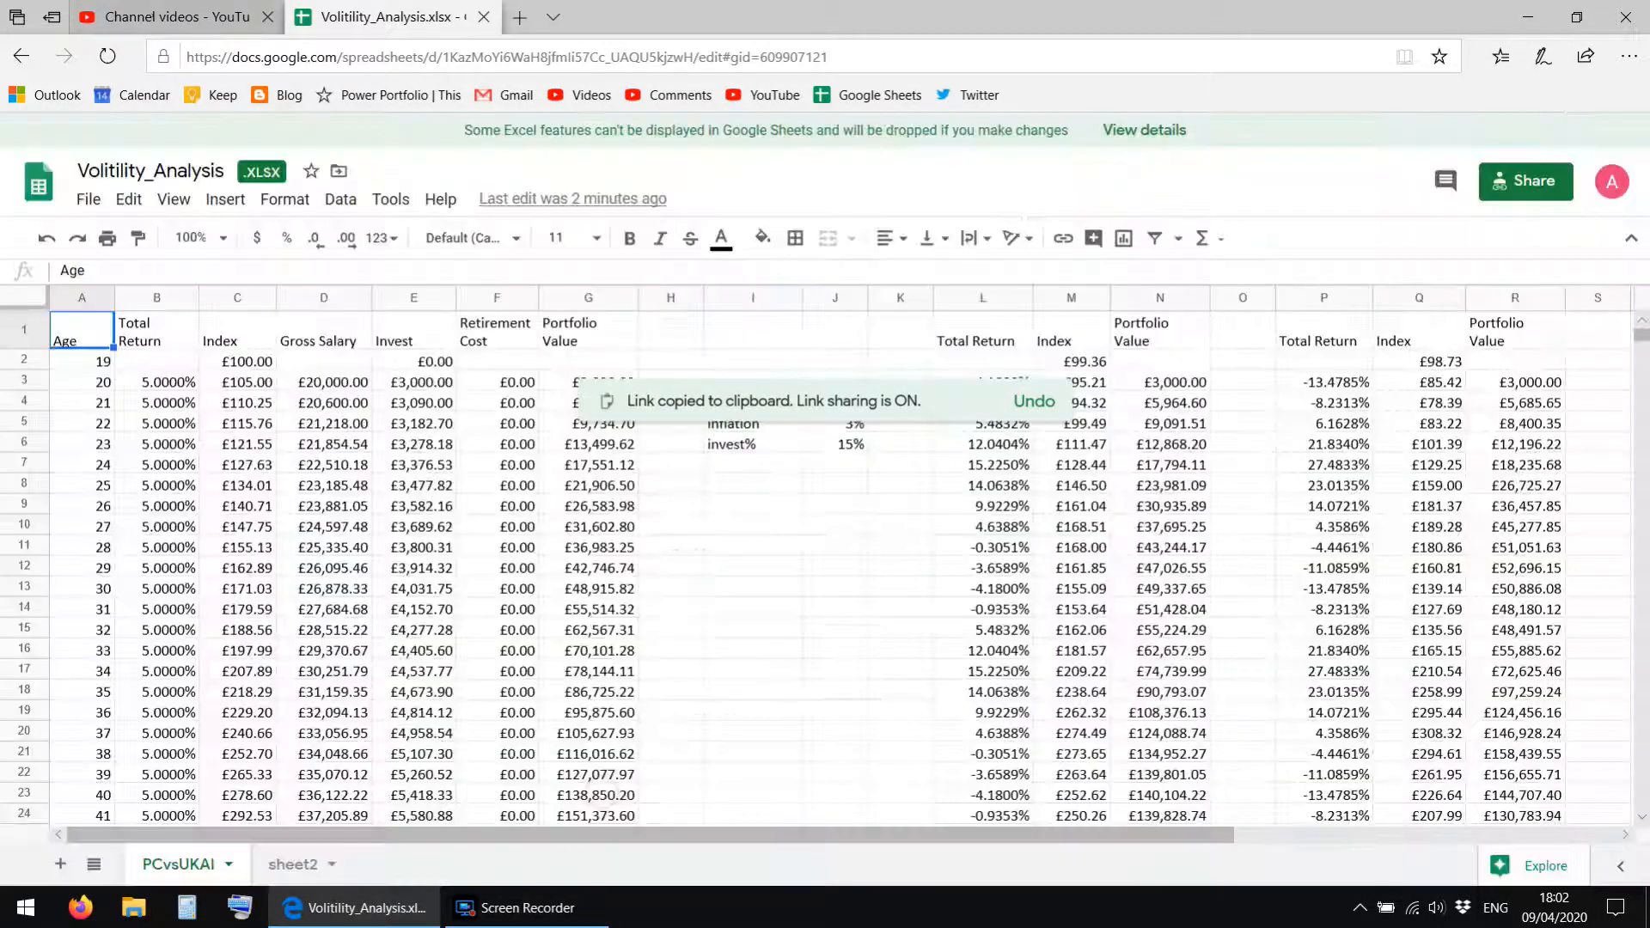
Return to the YouTube upload draft and paste the spreadsheet's sharing link below the description text, after a blank line.
{"action": "left_click", "coordinate": [144, 12]}
{"action": "left_click", "coordinate": [733, 430]}
{"action": "left_click", "coordinate": [789, 576]}
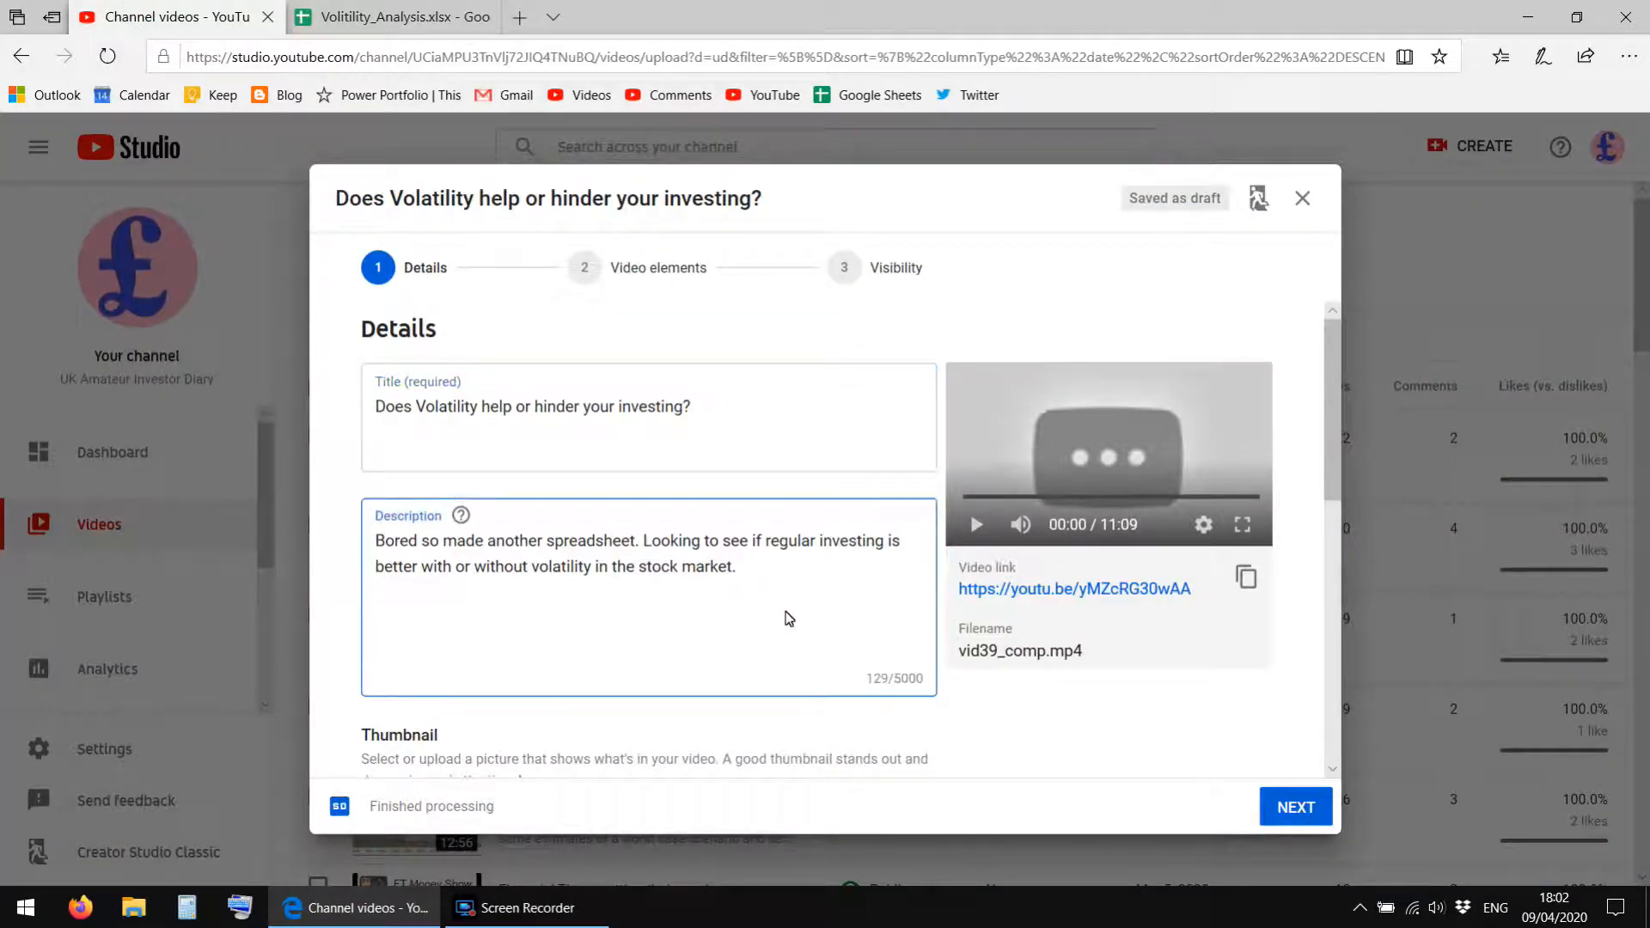
{"action": "key", "text": "Return"}
{"action": "key", "text": "Return"}
{"action": "key", "text": "ctrl+v"}
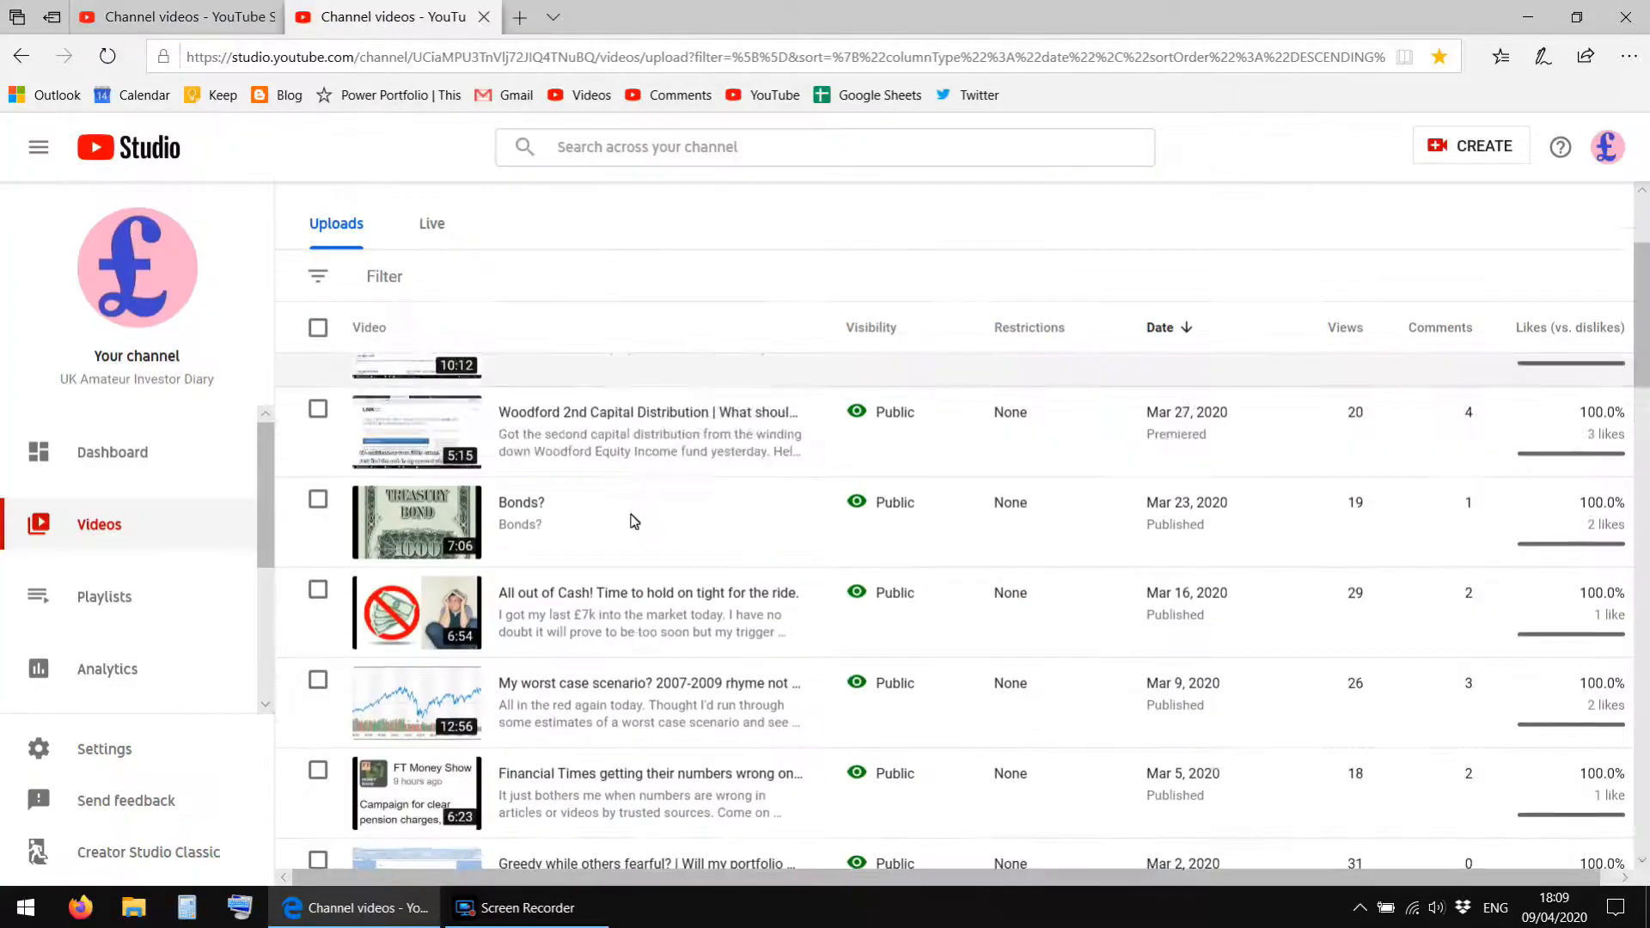
Open the details of the Vanguard SIPP costs video and copy the description lines from "ISA video..." through the how-to-copy link.
{"action": "scroll", "coordinate": [632, 520], "scroll_direction": "down", "scroll_amount": 6}
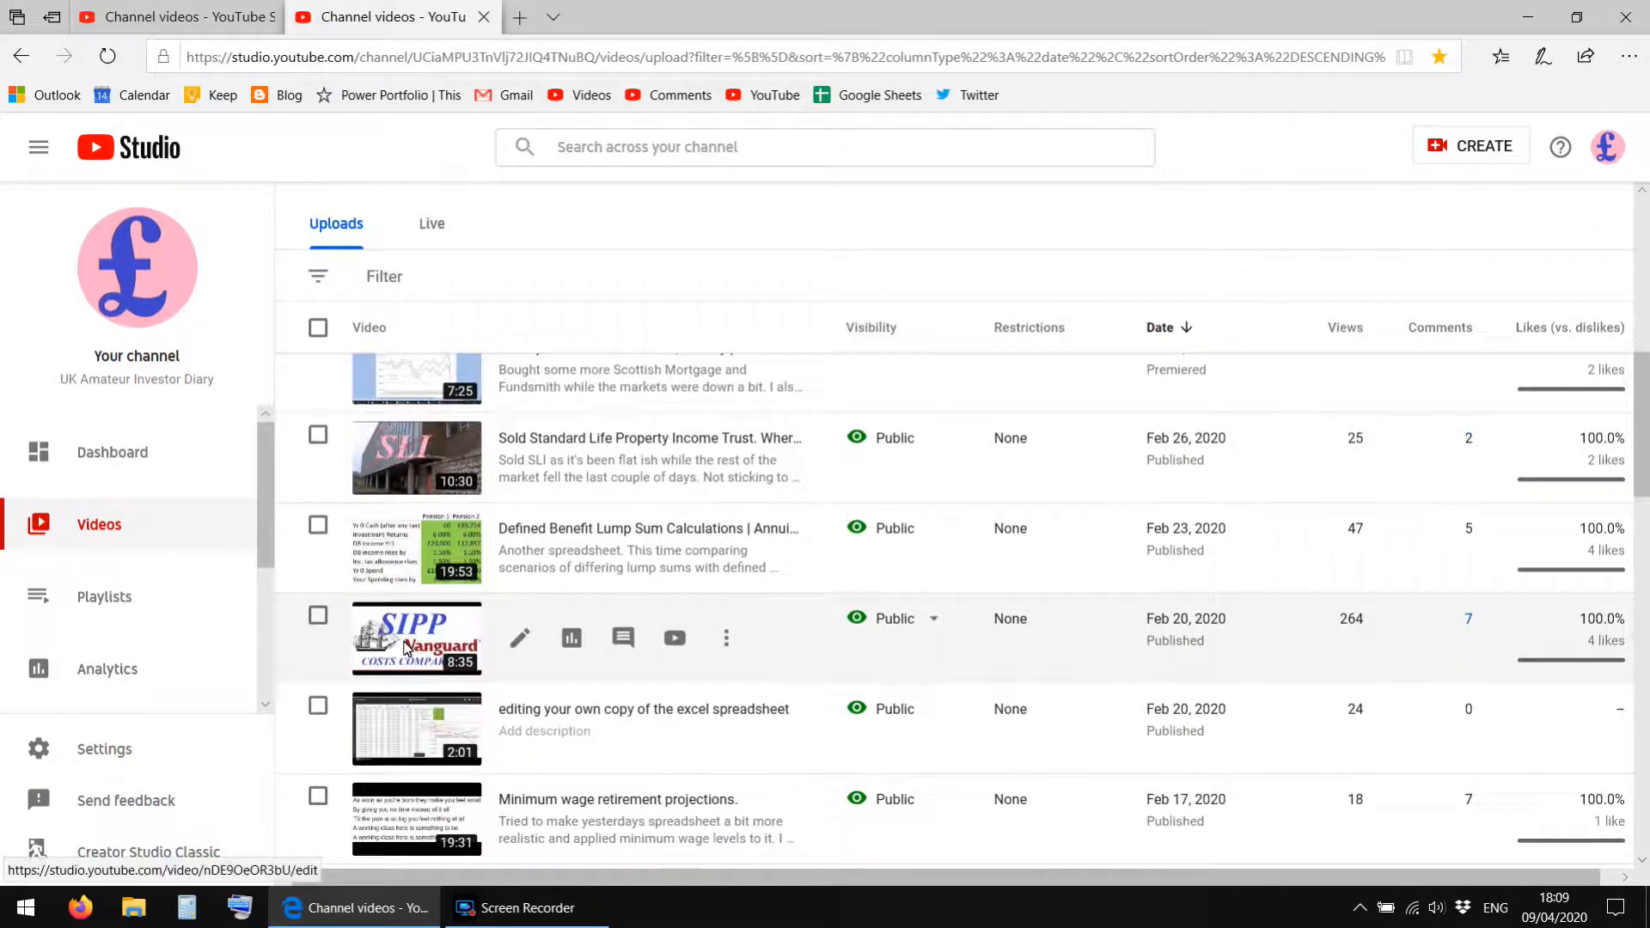
{"action": "left_click", "coordinate": [407, 649]}
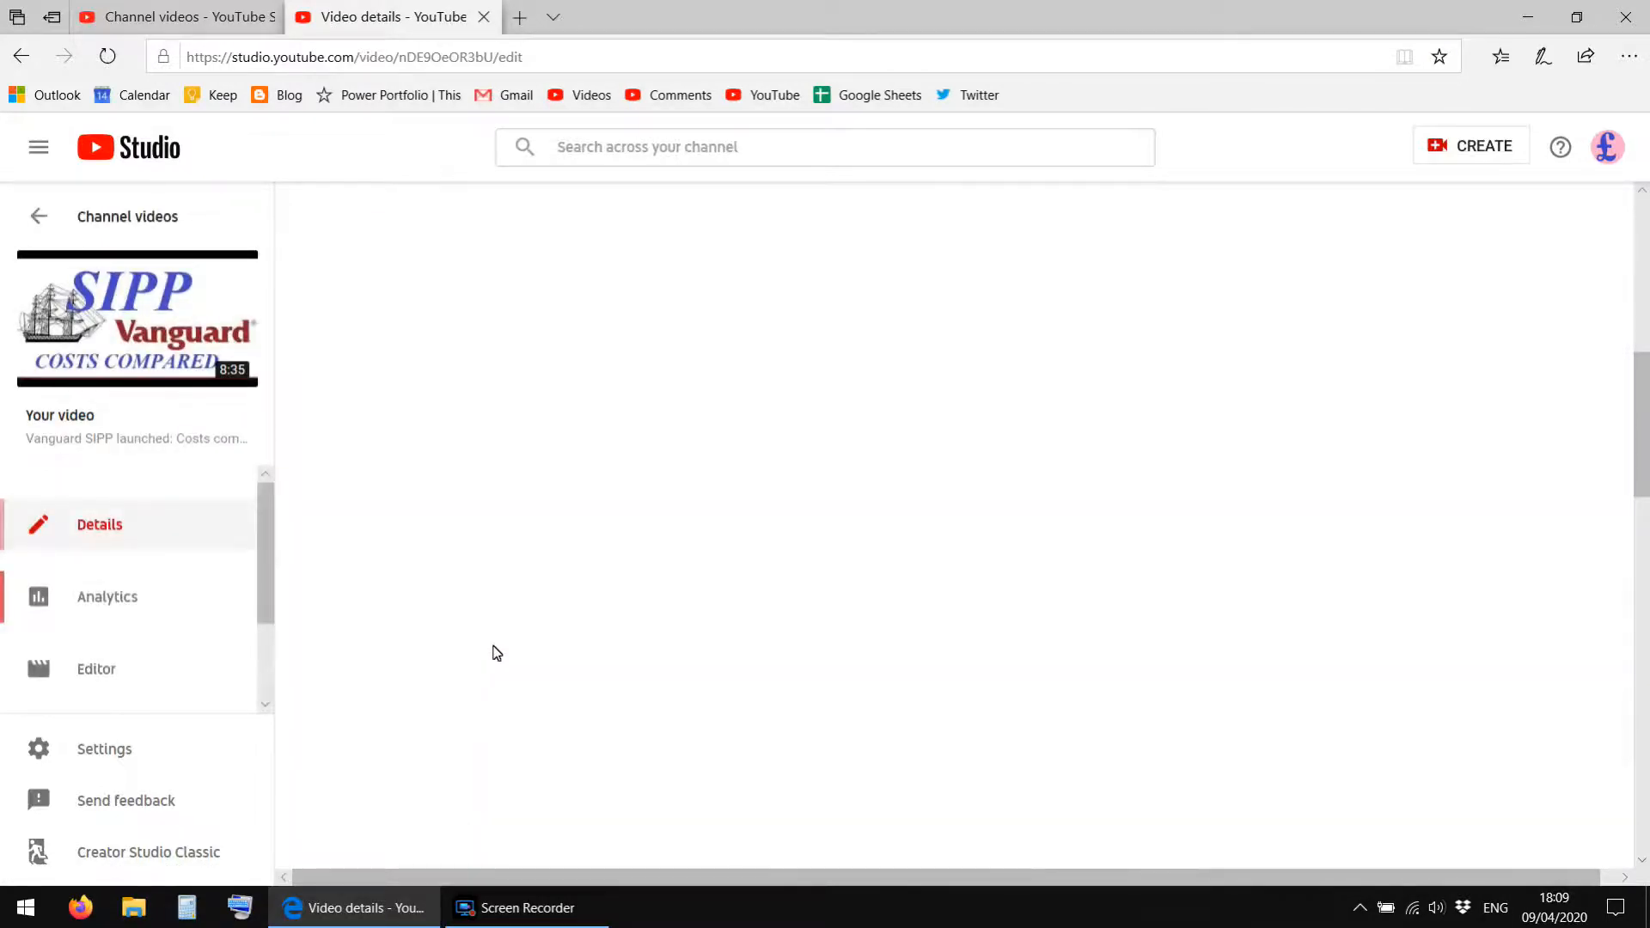
{"action": "scroll", "coordinate": [530, 654], "scroll_direction": "up", "scroll_amount": 6}
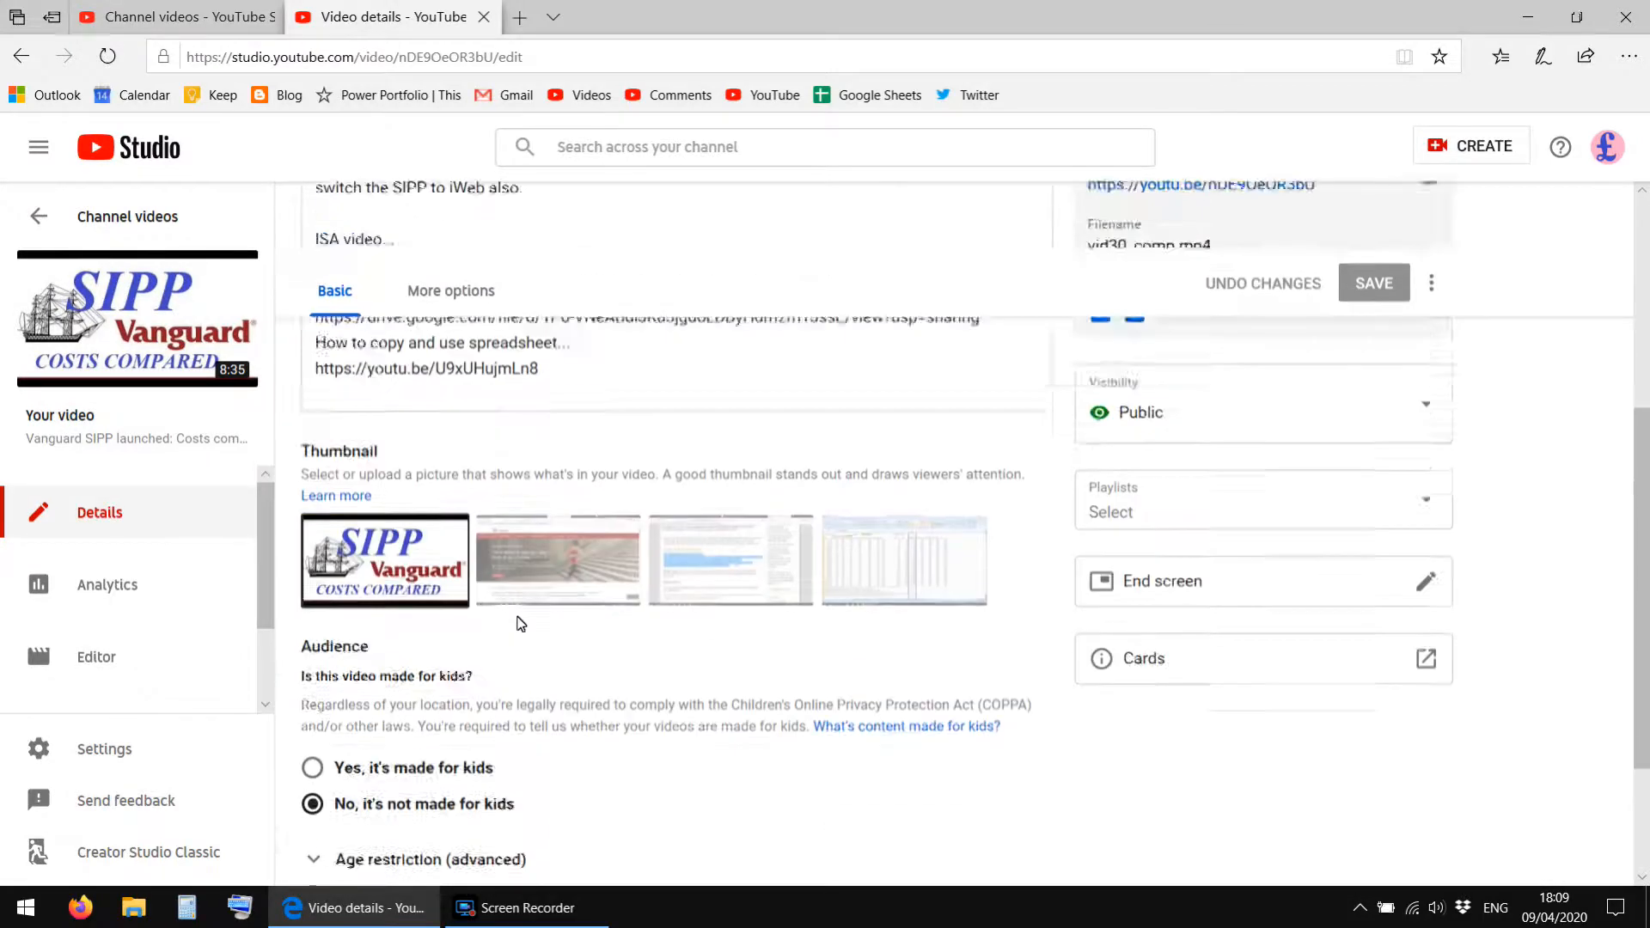
{"action": "scroll", "coordinate": [519, 624], "scroll_direction": "down", "scroll_amount": 1}
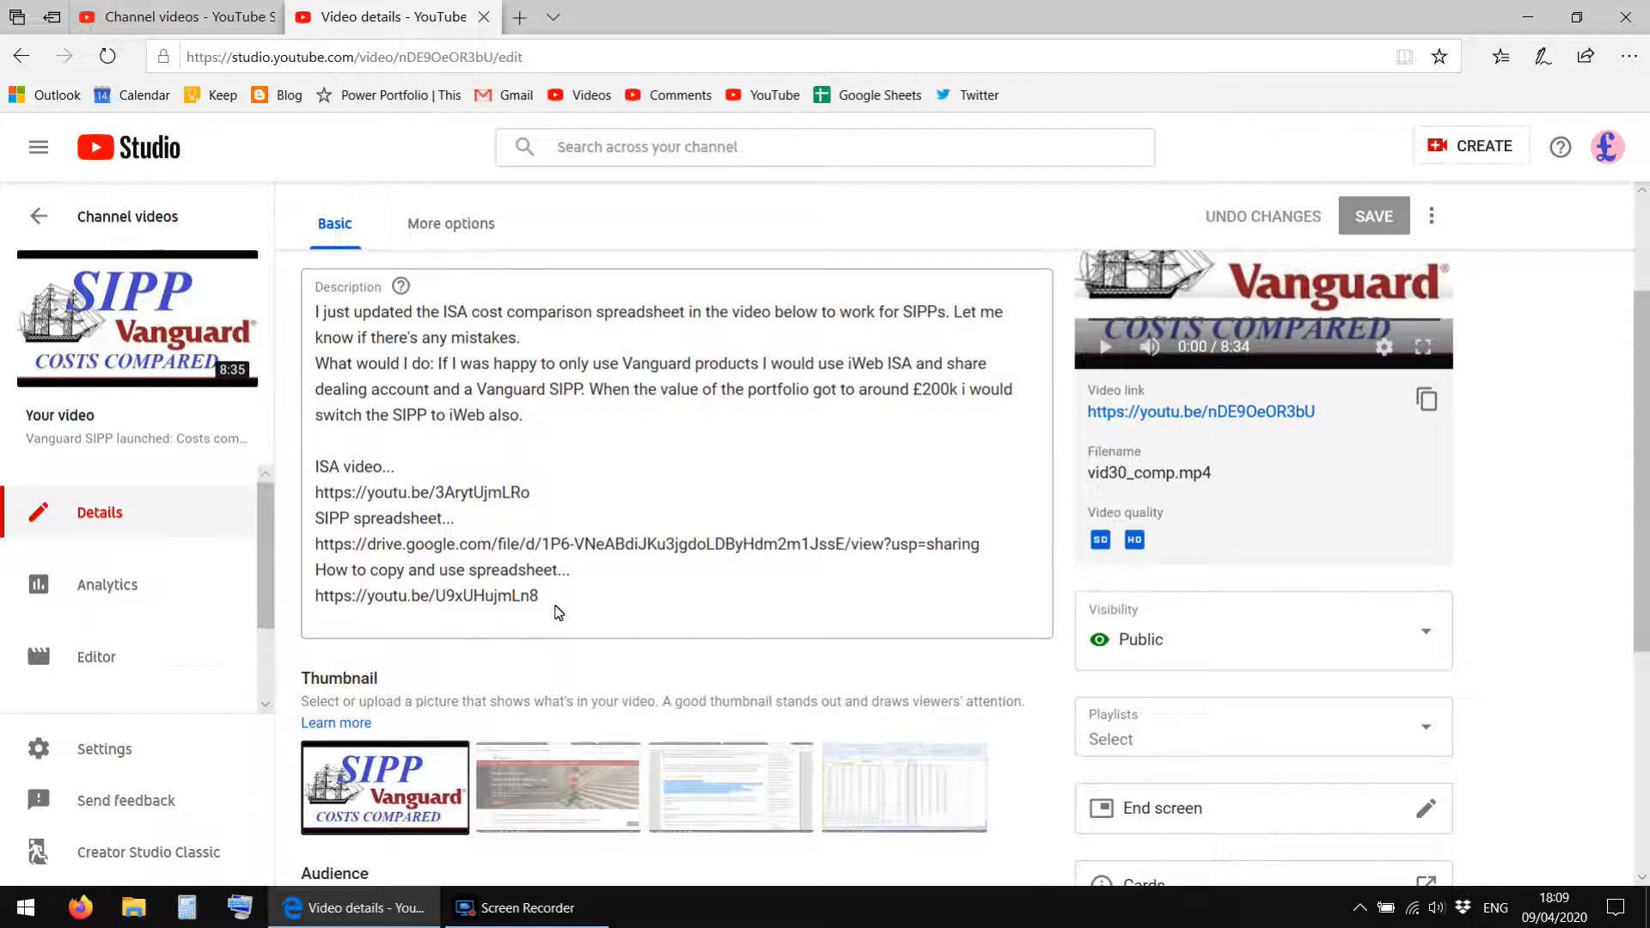
{"action": "left_click_drag", "start_coordinate": [559, 597], "coordinate": [320, 474]}
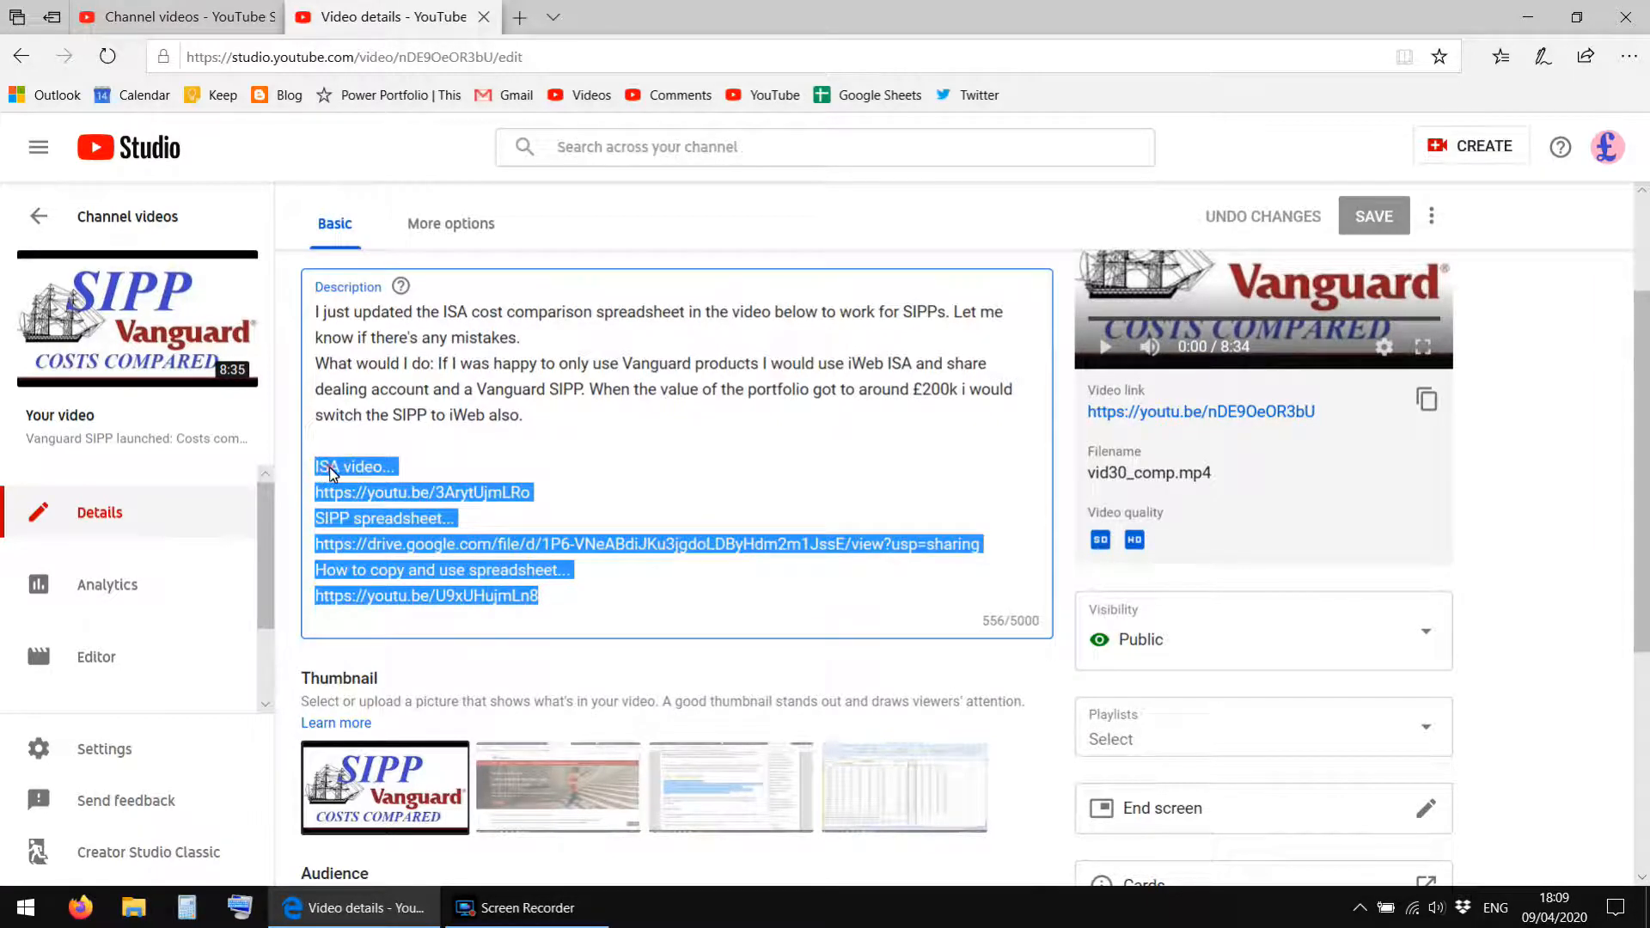
{"action": "right_click", "coordinate": [329, 466]}
{"action": "left_click", "coordinate": [376, 493]}
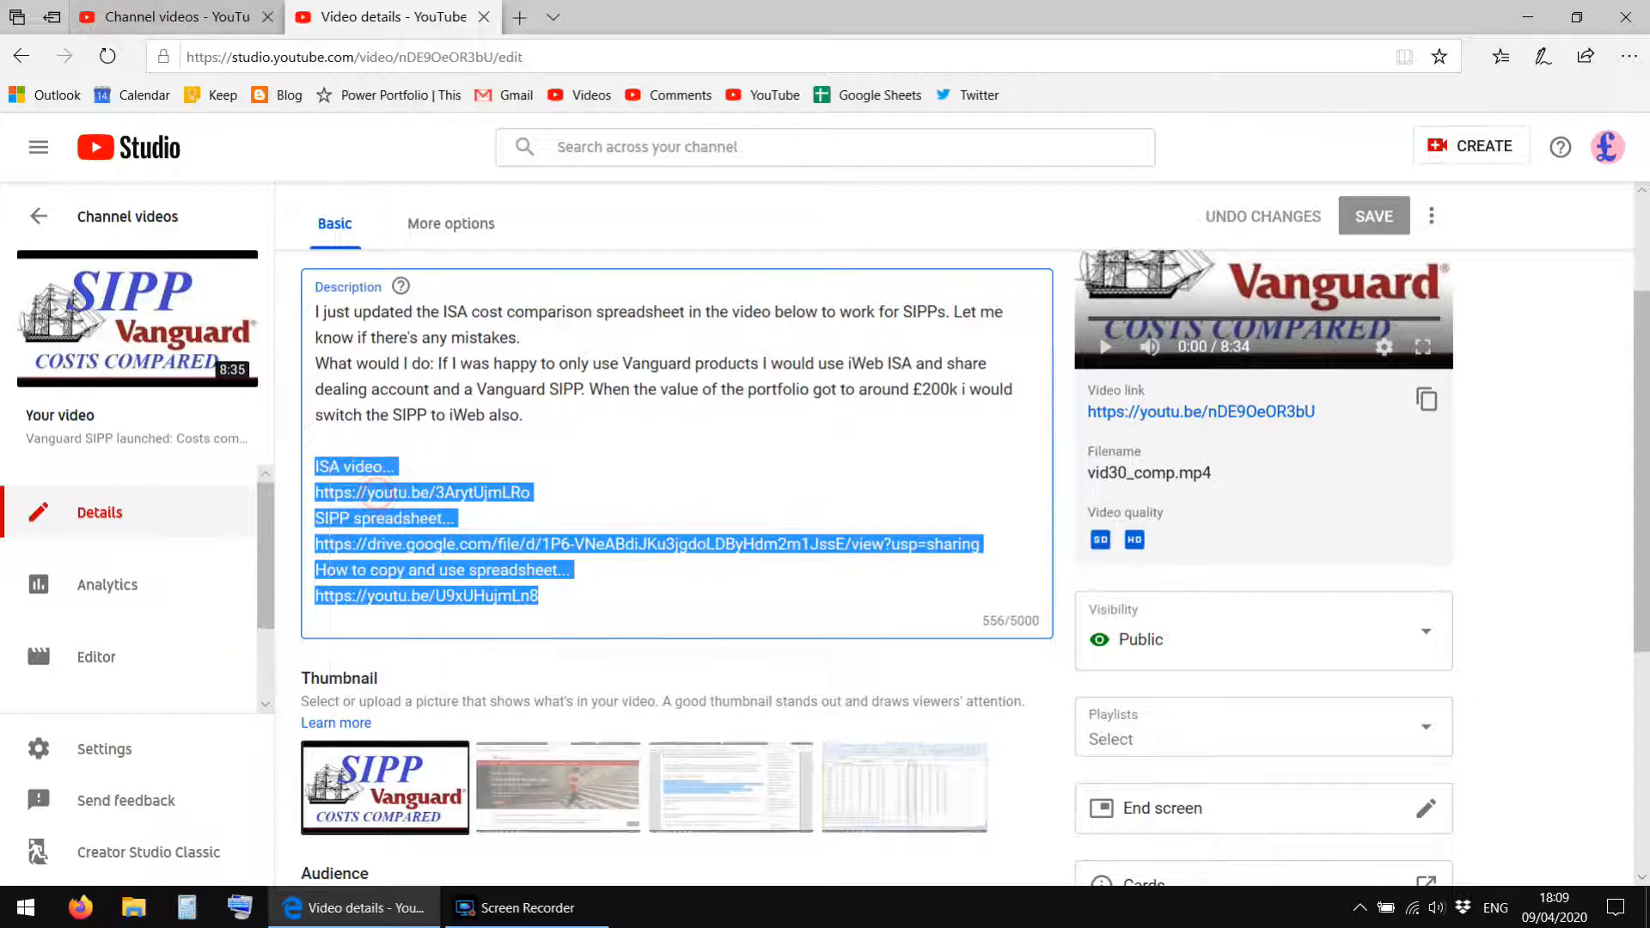
Paste the copied link lines into the volatility video's description, between the intro text and the spreadsheet link.
{"action": "left_click", "coordinate": [164, 16]}
{"action": "left_click", "coordinate": [462, 595]}
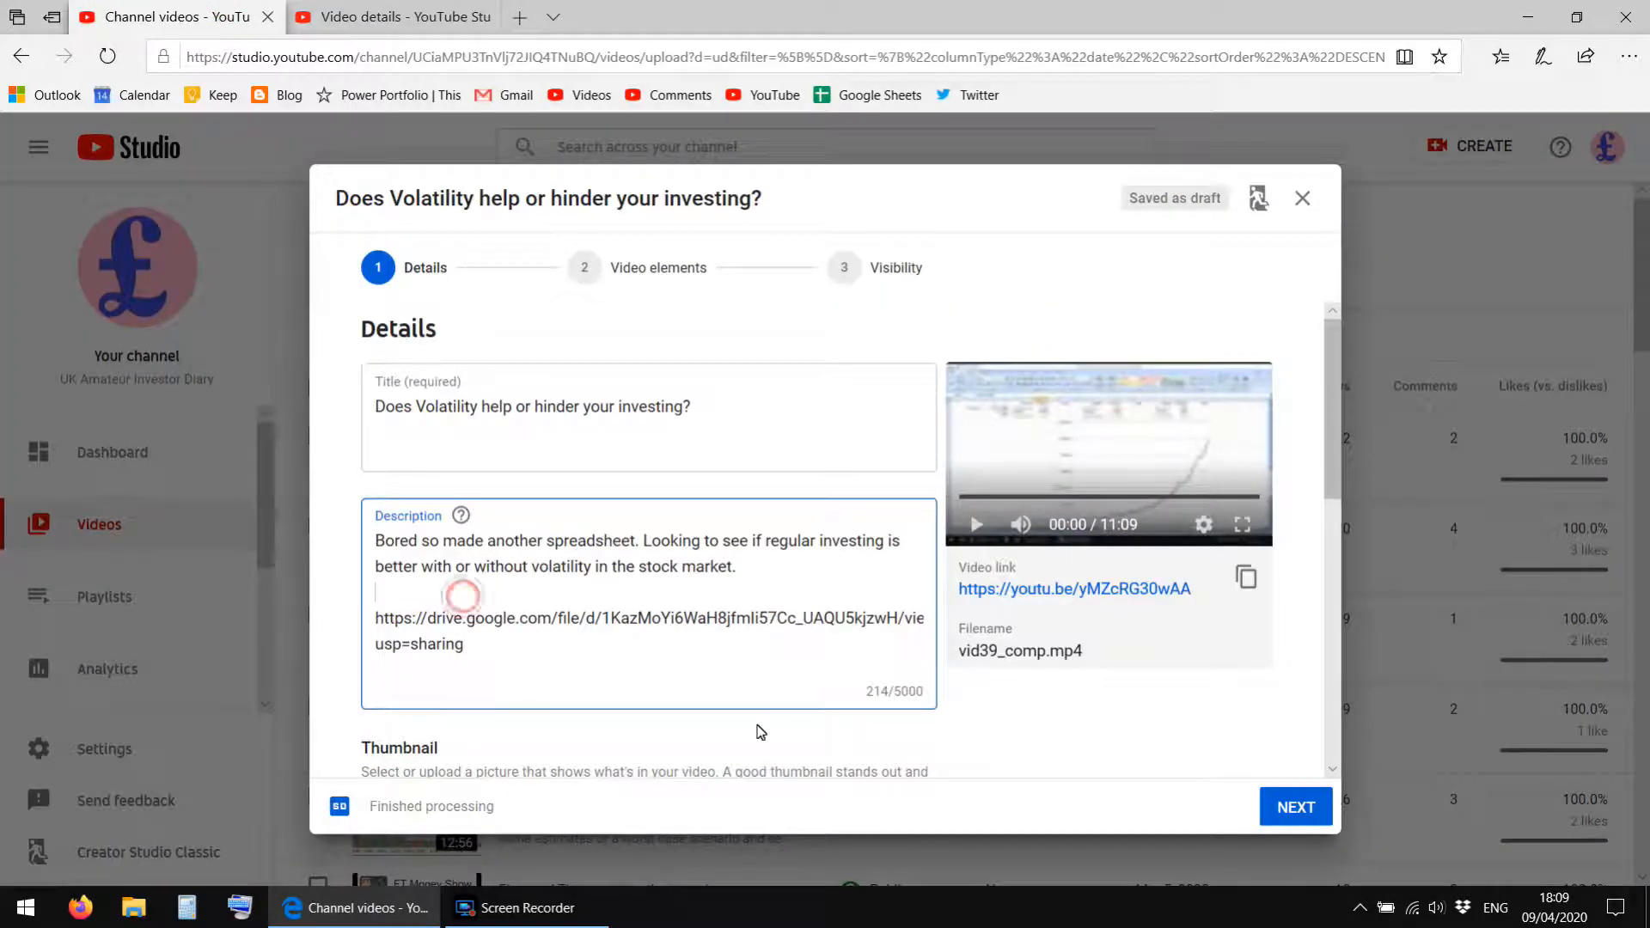
{"action": "key", "text": "Return"}
{"action": "key", "text": "Return"}
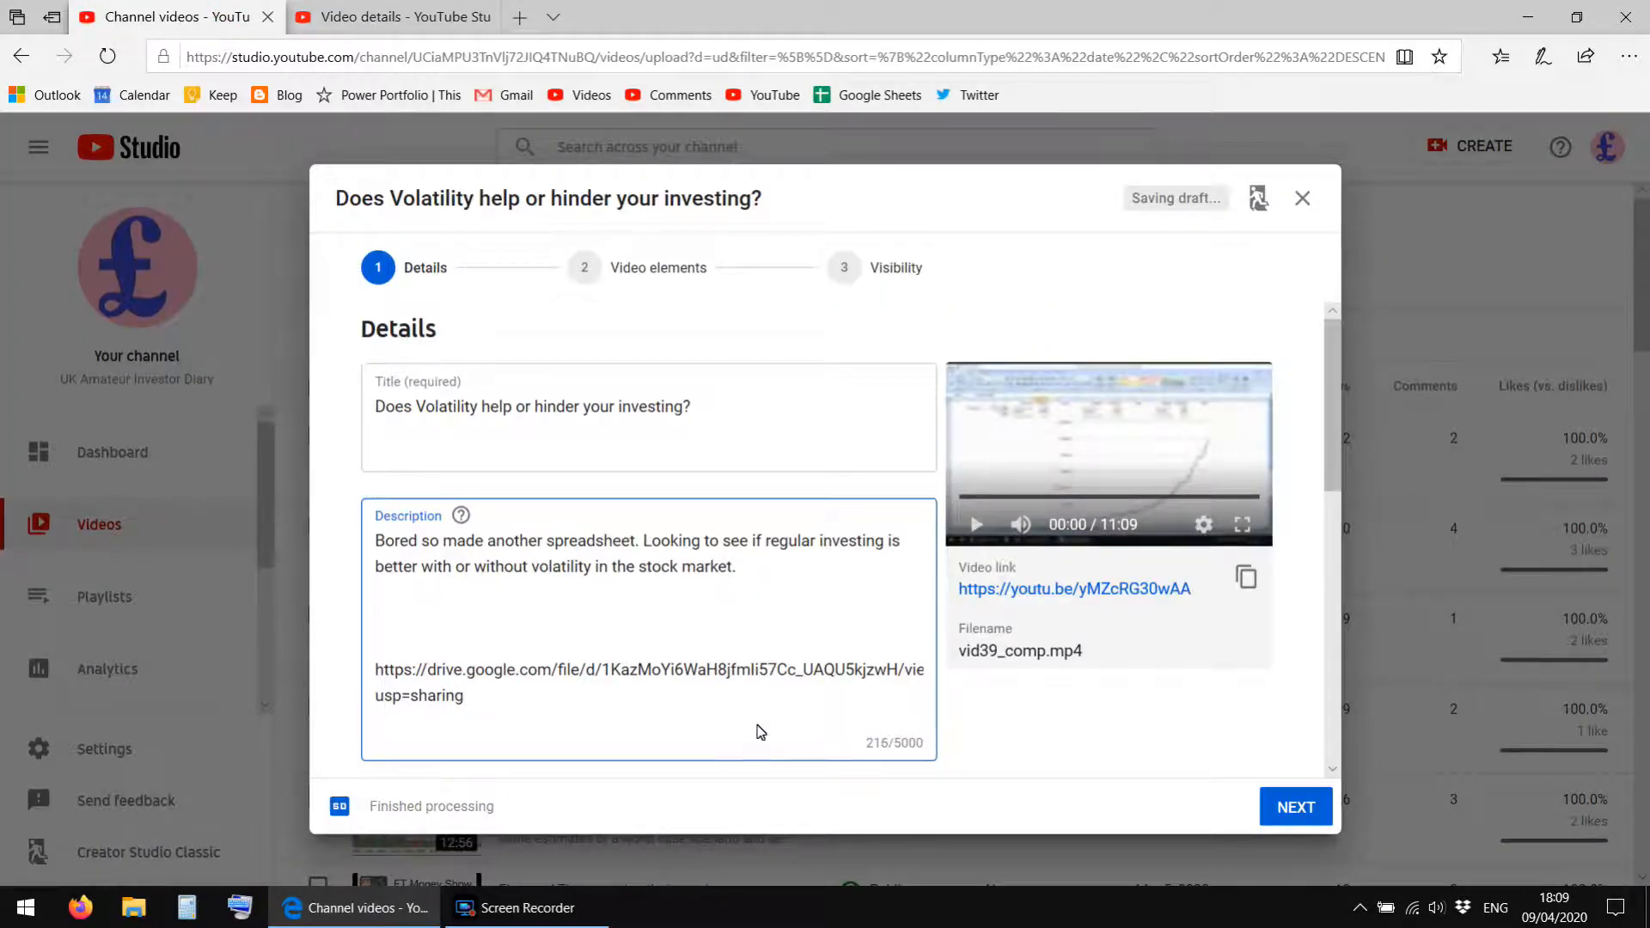
{"action": "key", "text": "ctrl+v"}
Delete the "ISA video..." heading and its YouTube link from the volatility video's description.
{"action": "scroll", "coordinate": [760, 735], "scroll_direction": "down", "scroll_amount": 2}
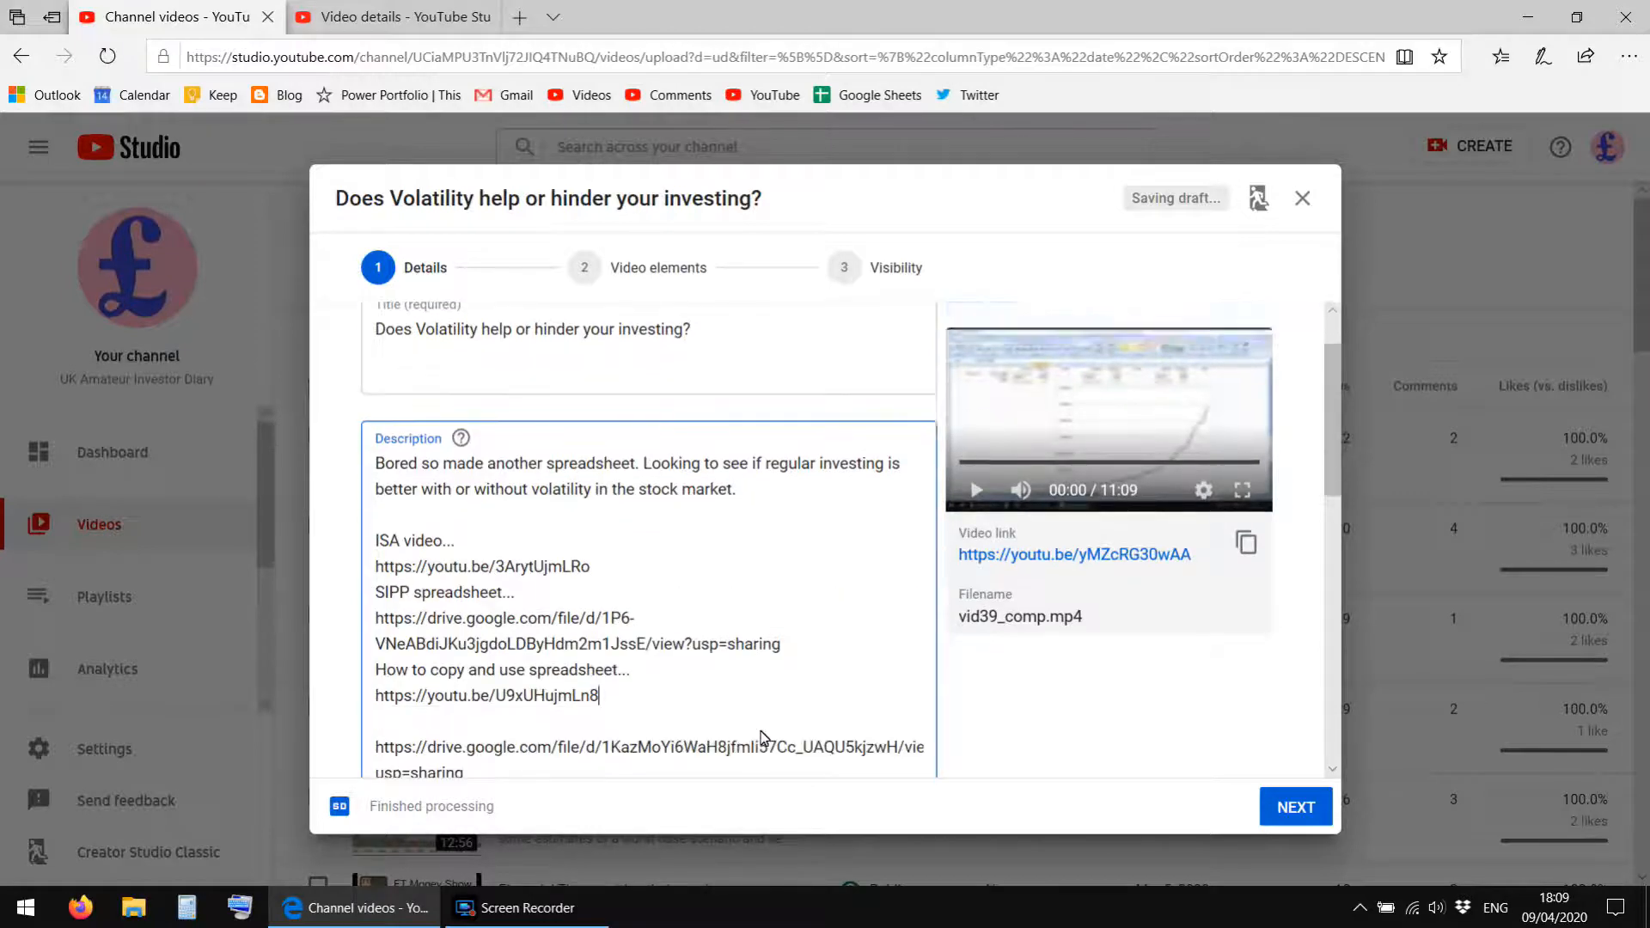
{"action": "left_click_drag", "start_coordinate": [607, 497], "coordinate": [368, 477]}
{"action": "left_click", "coordinate": [387, 468]}
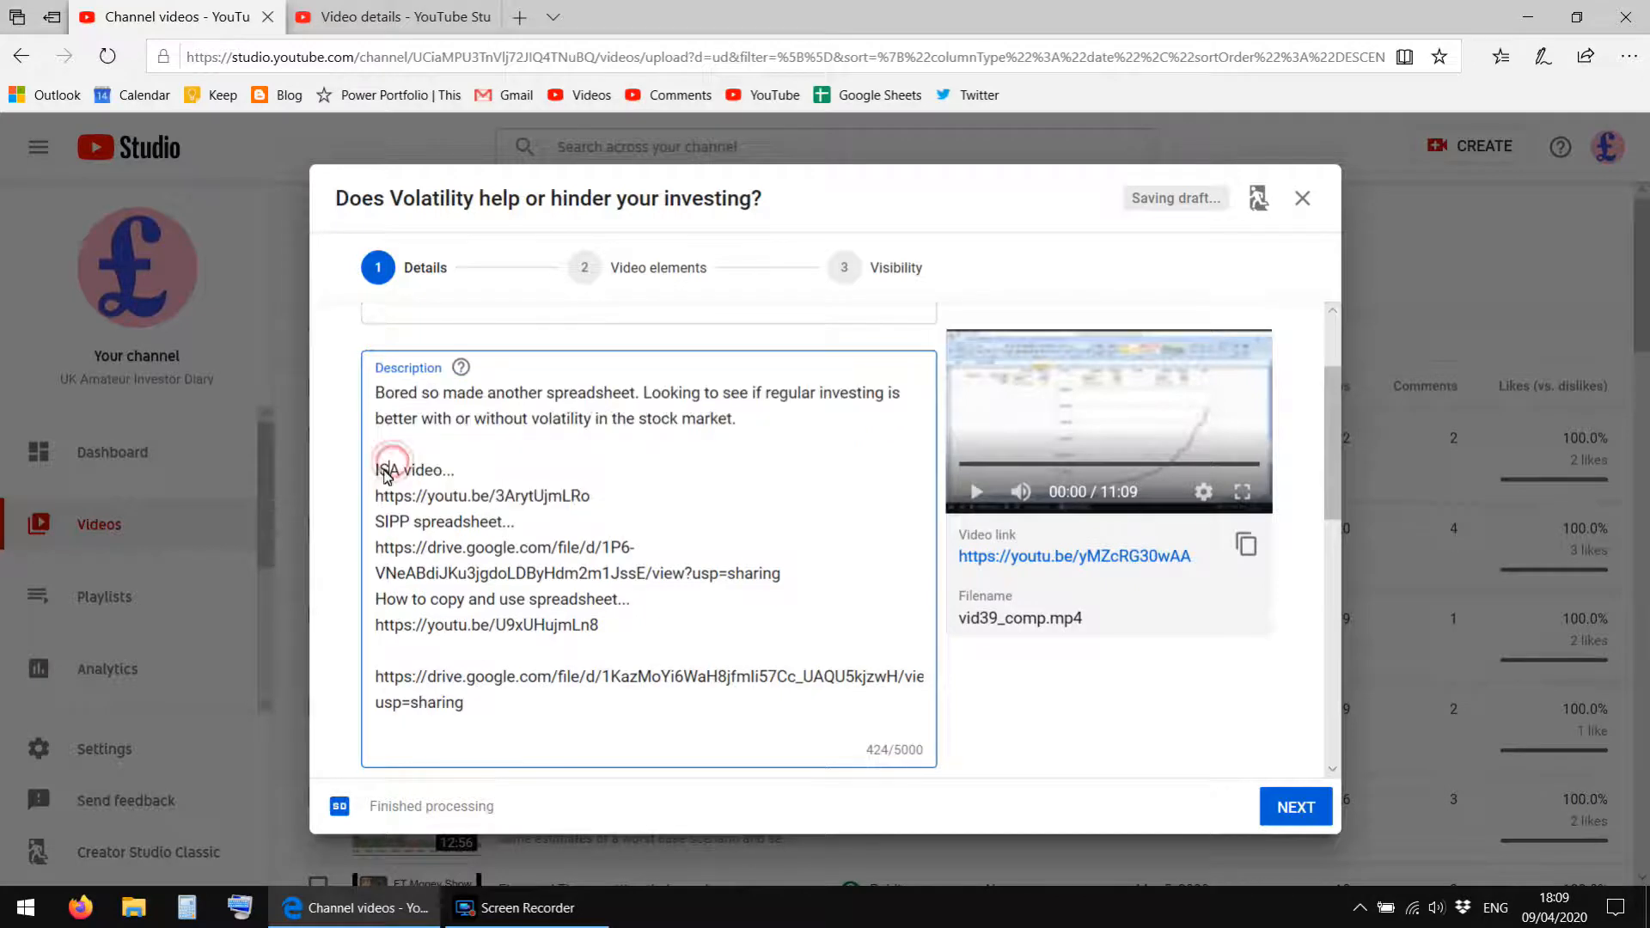
{"action": "left_click_drag", "start_coordinate": [540, 496], "coordinate": [597, 499]}
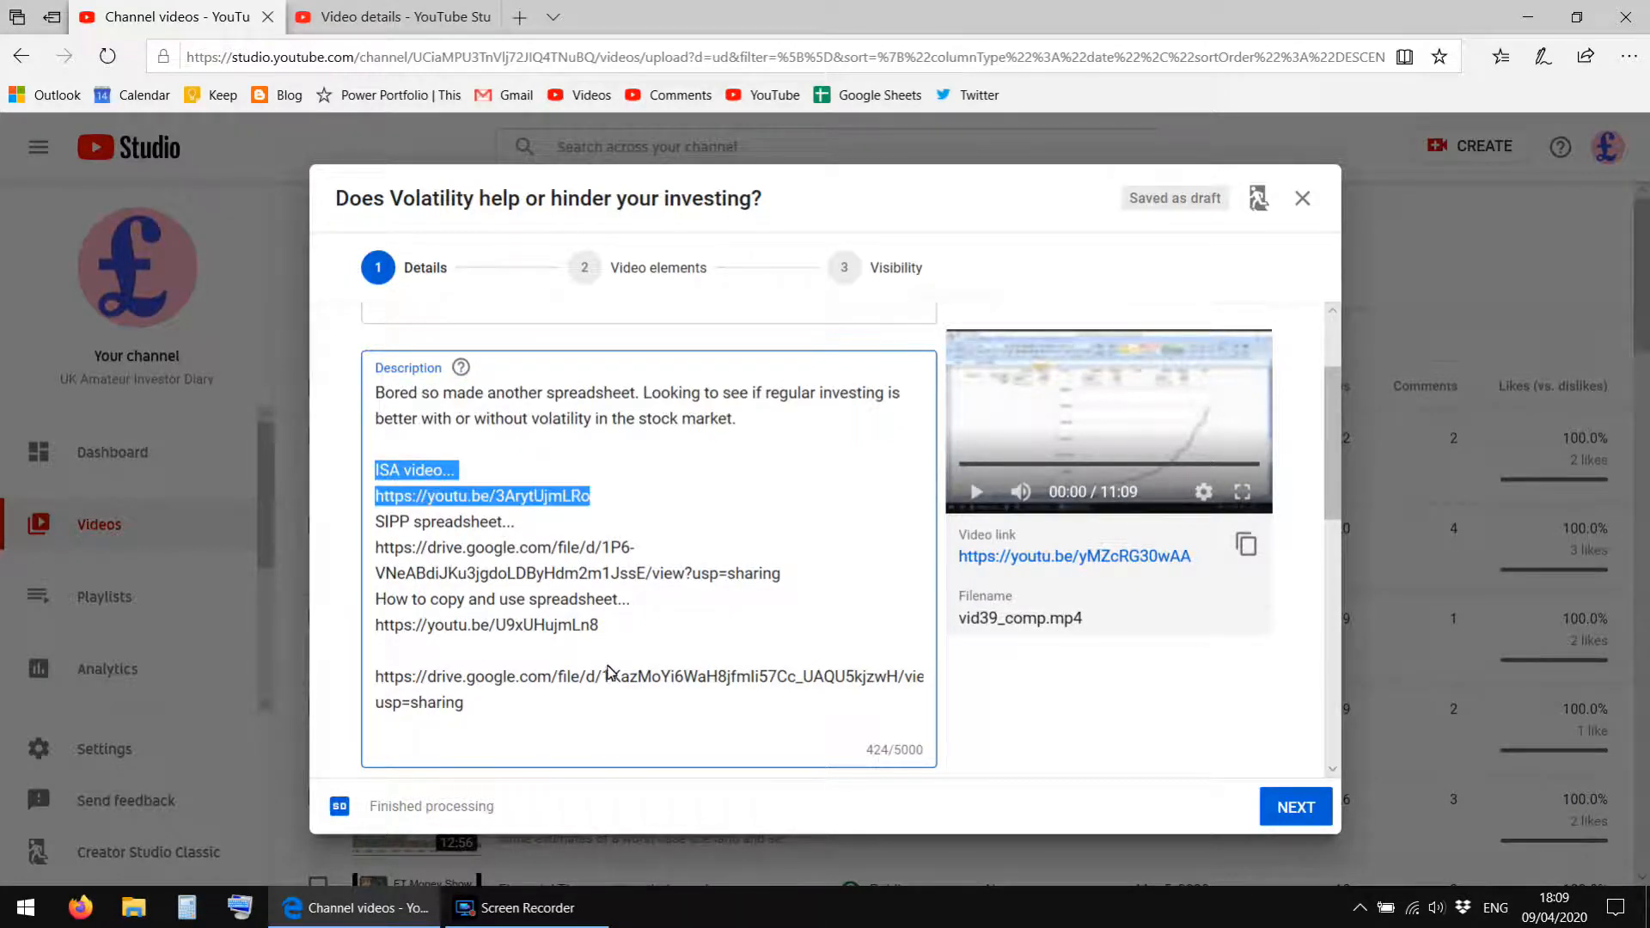
{"action": "key", "text": "BackSpace"}
Change the "SIPP spreadsheet..." heading to "Spreadsheet..." and delete the old SIPP Google Drive link beneath it.
{"action": "key", "text": "BackSpace"}
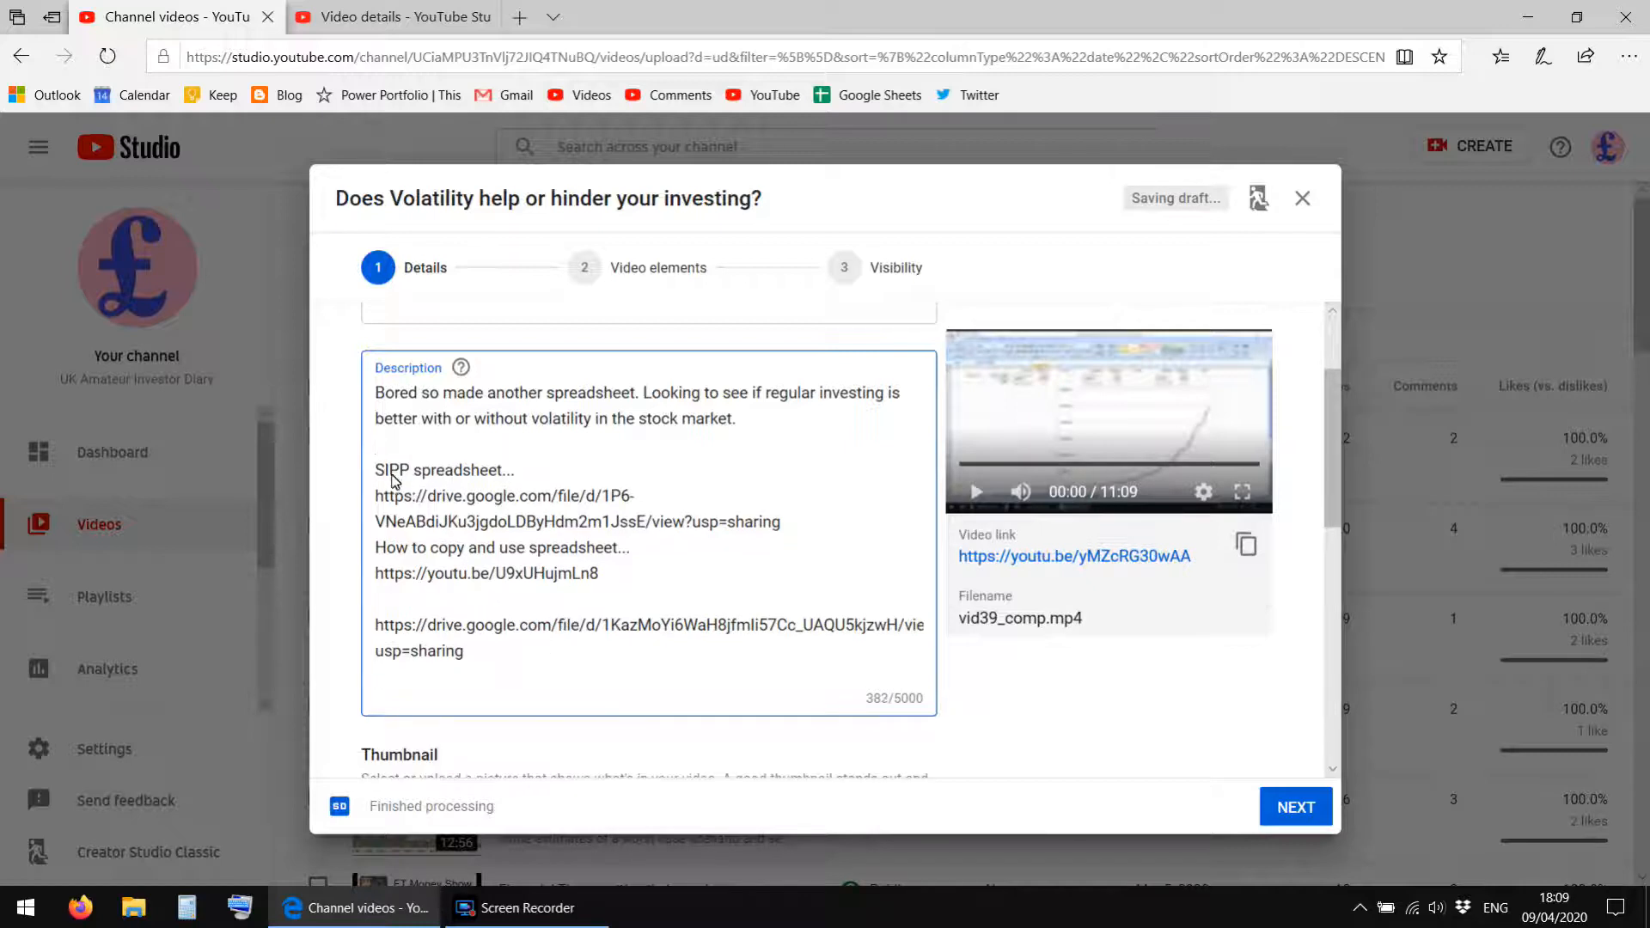
{"action": "double_click", "coordinate": [389, 476]}
{"action": "key", "text": "BackSpace"}
{"action": "key", "text": "Delete"}
{"action": "type", "text": "S"}
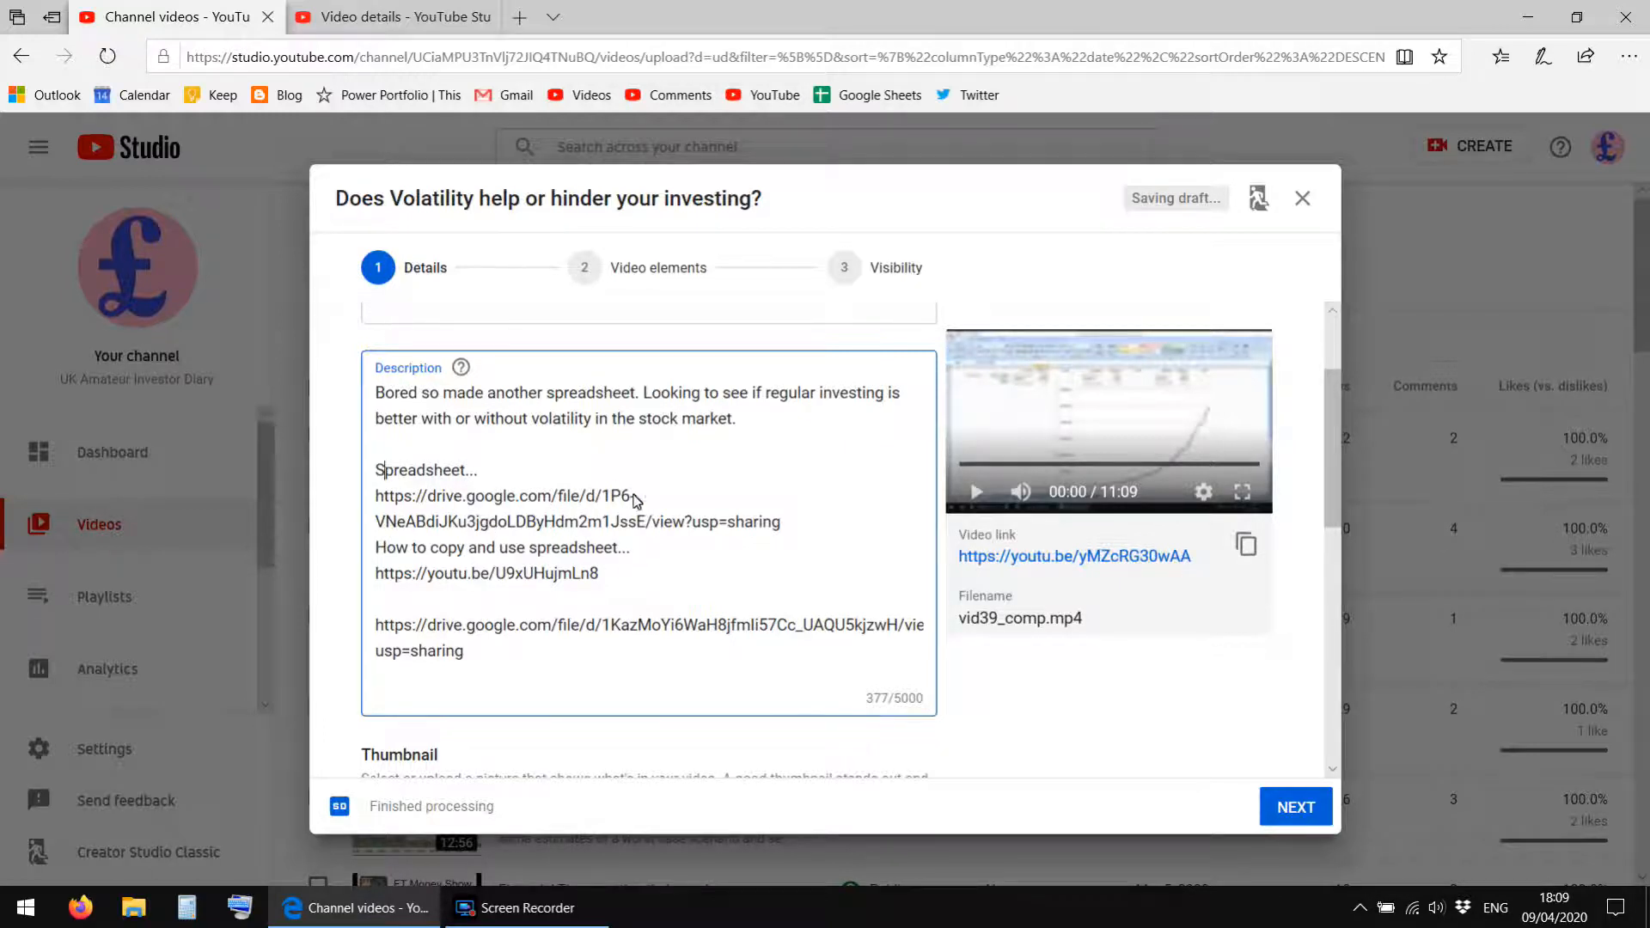
{"action": "left_click_drag", "start_coordinate": [808, 527], "coordinate": [381, 506]}
{"action": "key", "text": "BackSpace"}
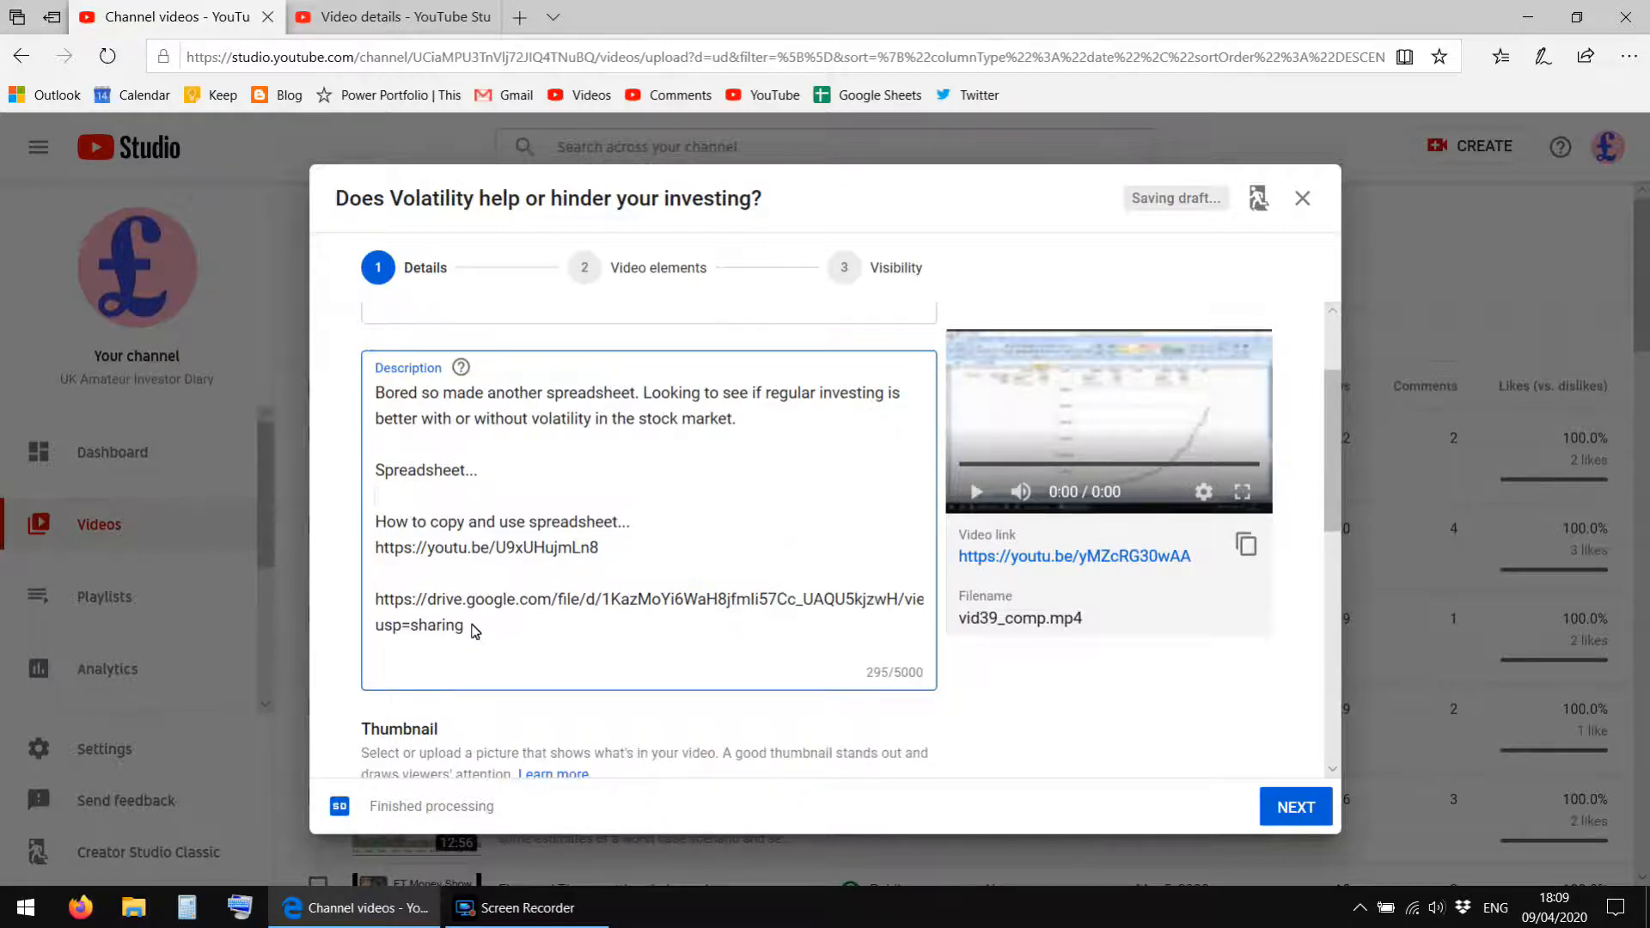
Copy the Google Drive link at the end of the description and paste it beneath the "Spreadsheet..." heading.
{"action": "left_click_drag", "start_coordinate": [465, 626], "coordinate": [382, 607]}
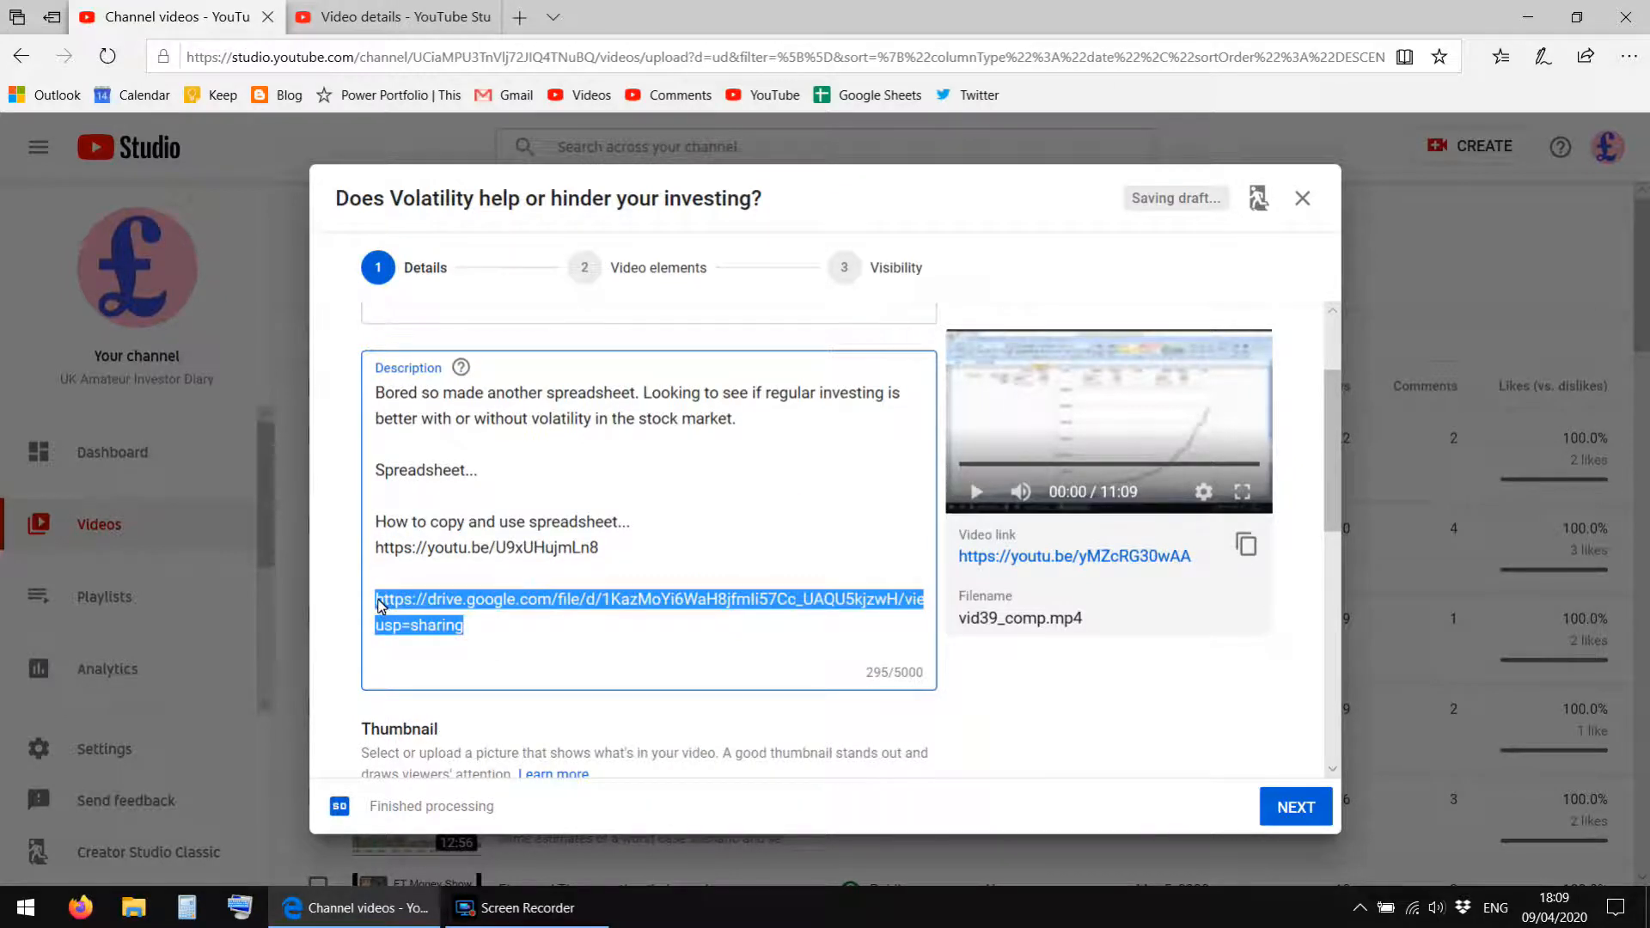
{"action": "key", "text": "ctrl+c"}
{"action": "left_click", "coordinate": [388, 496]}
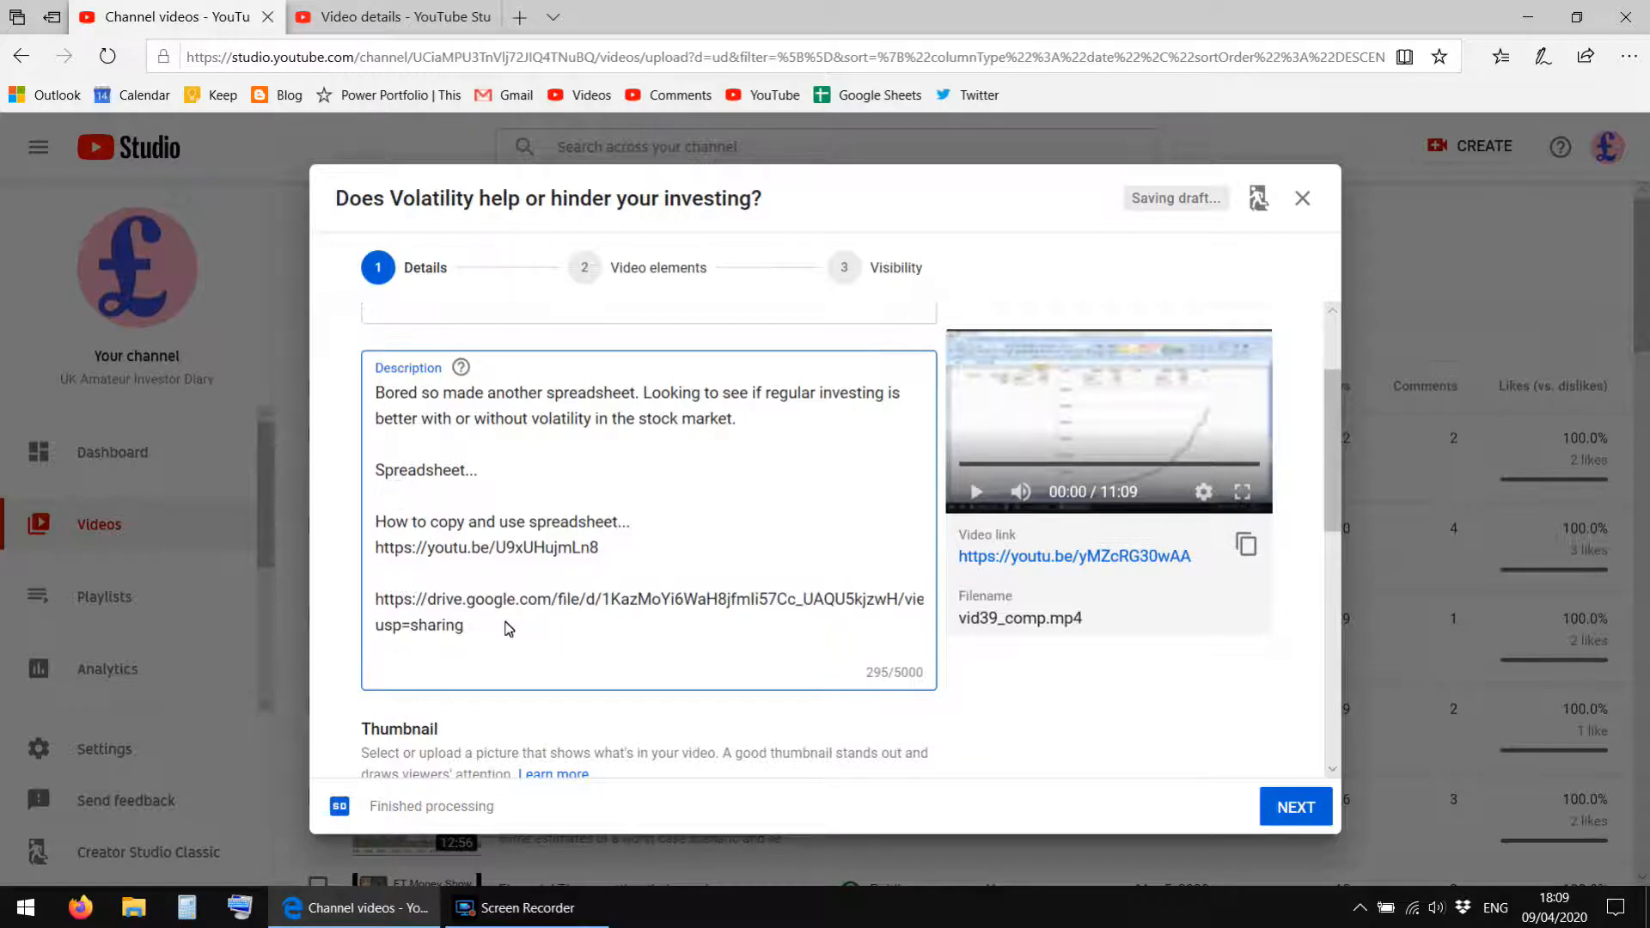
{"action": "key", "text": "ctrl+v"}
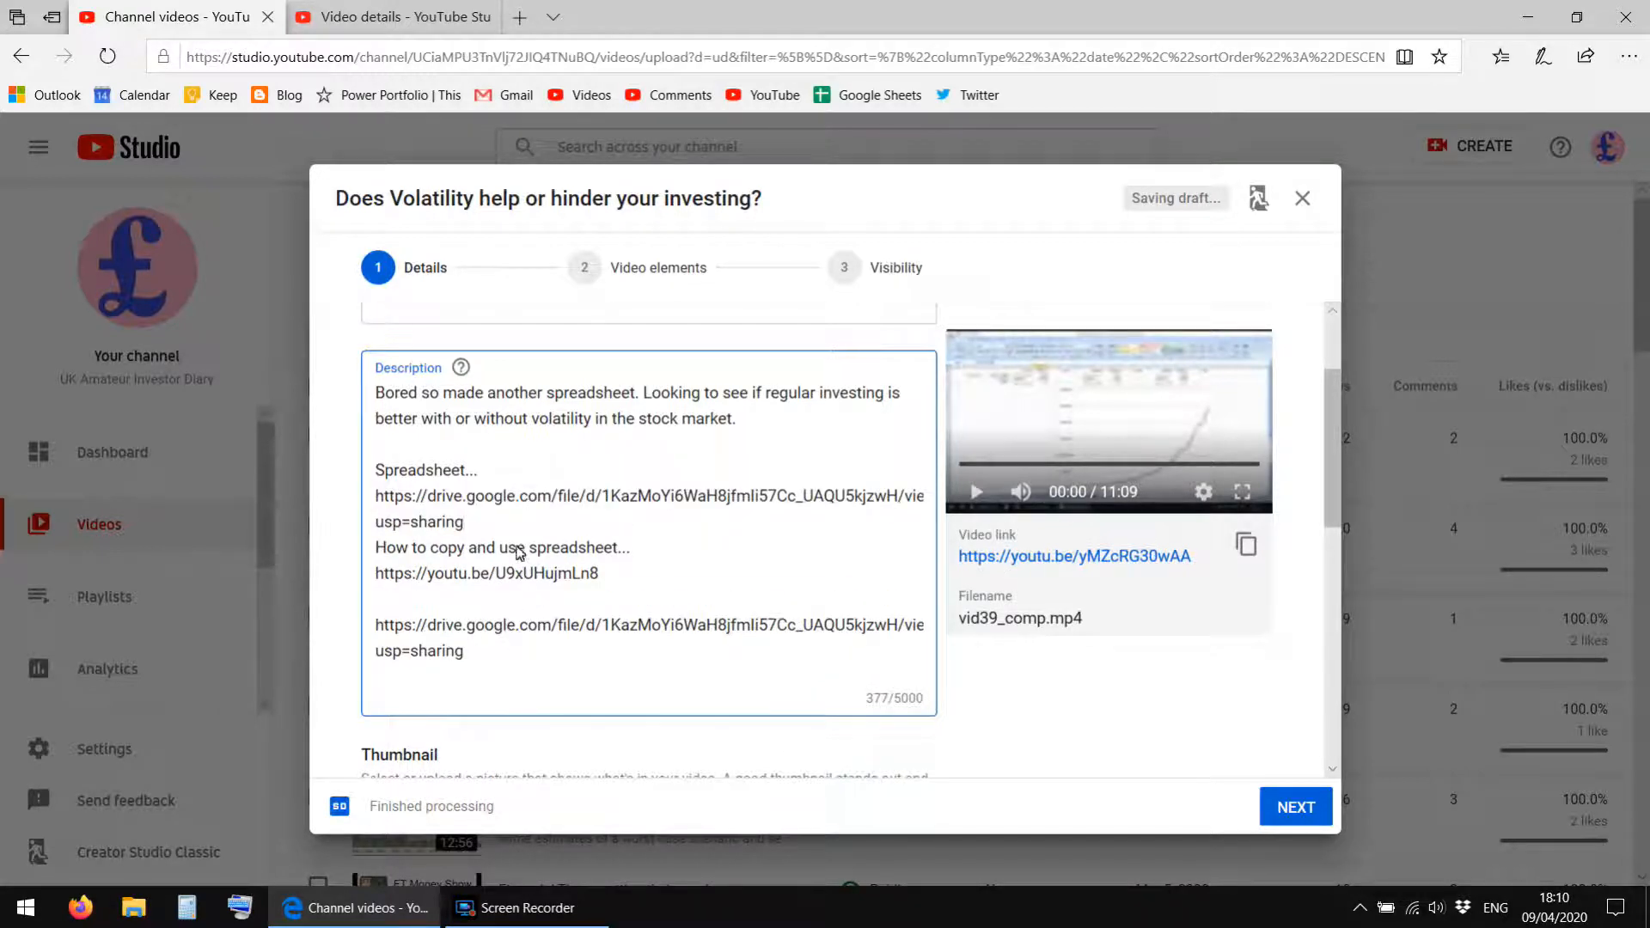
Delete the duplicate Google Drive link and the blank line before it from the end of the description.
{"action": "left_click", "coordinate": [514, 576]}
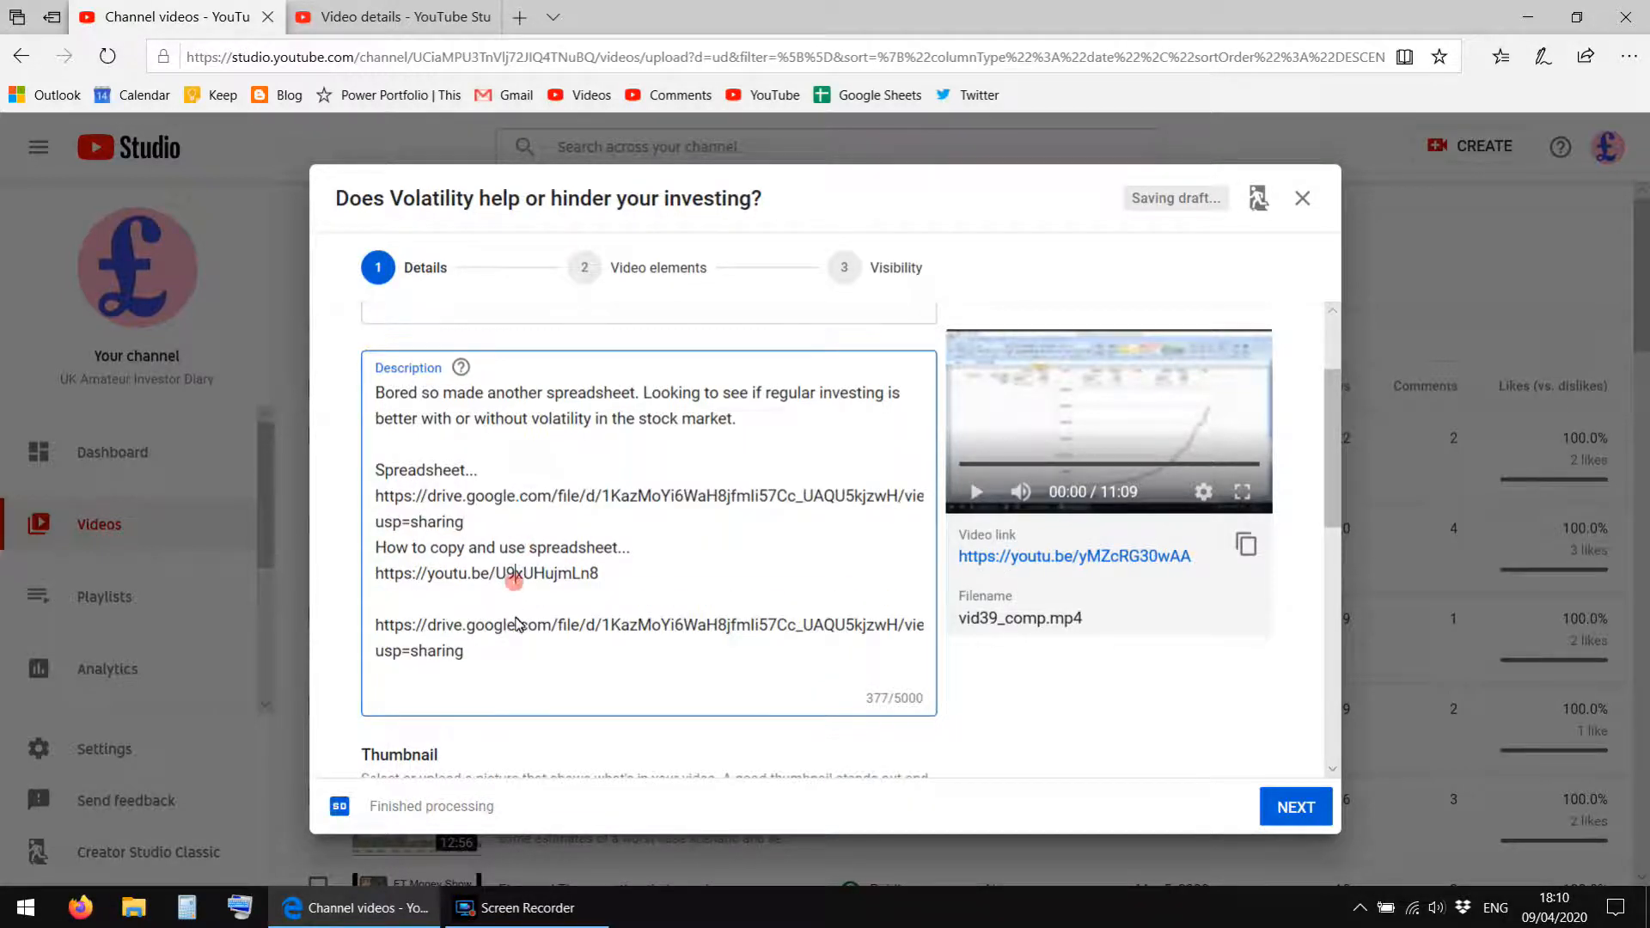
{"action": "triple_click", "coordinate": [501, 665]}
{"action": "key", "text": "ctrl+a"}
{"action": "left_click", "coordinate": [396, 604]}
{"action": "left_click_drag", "start_coordinate": [407, 598], "coordinate": [482, 684]}
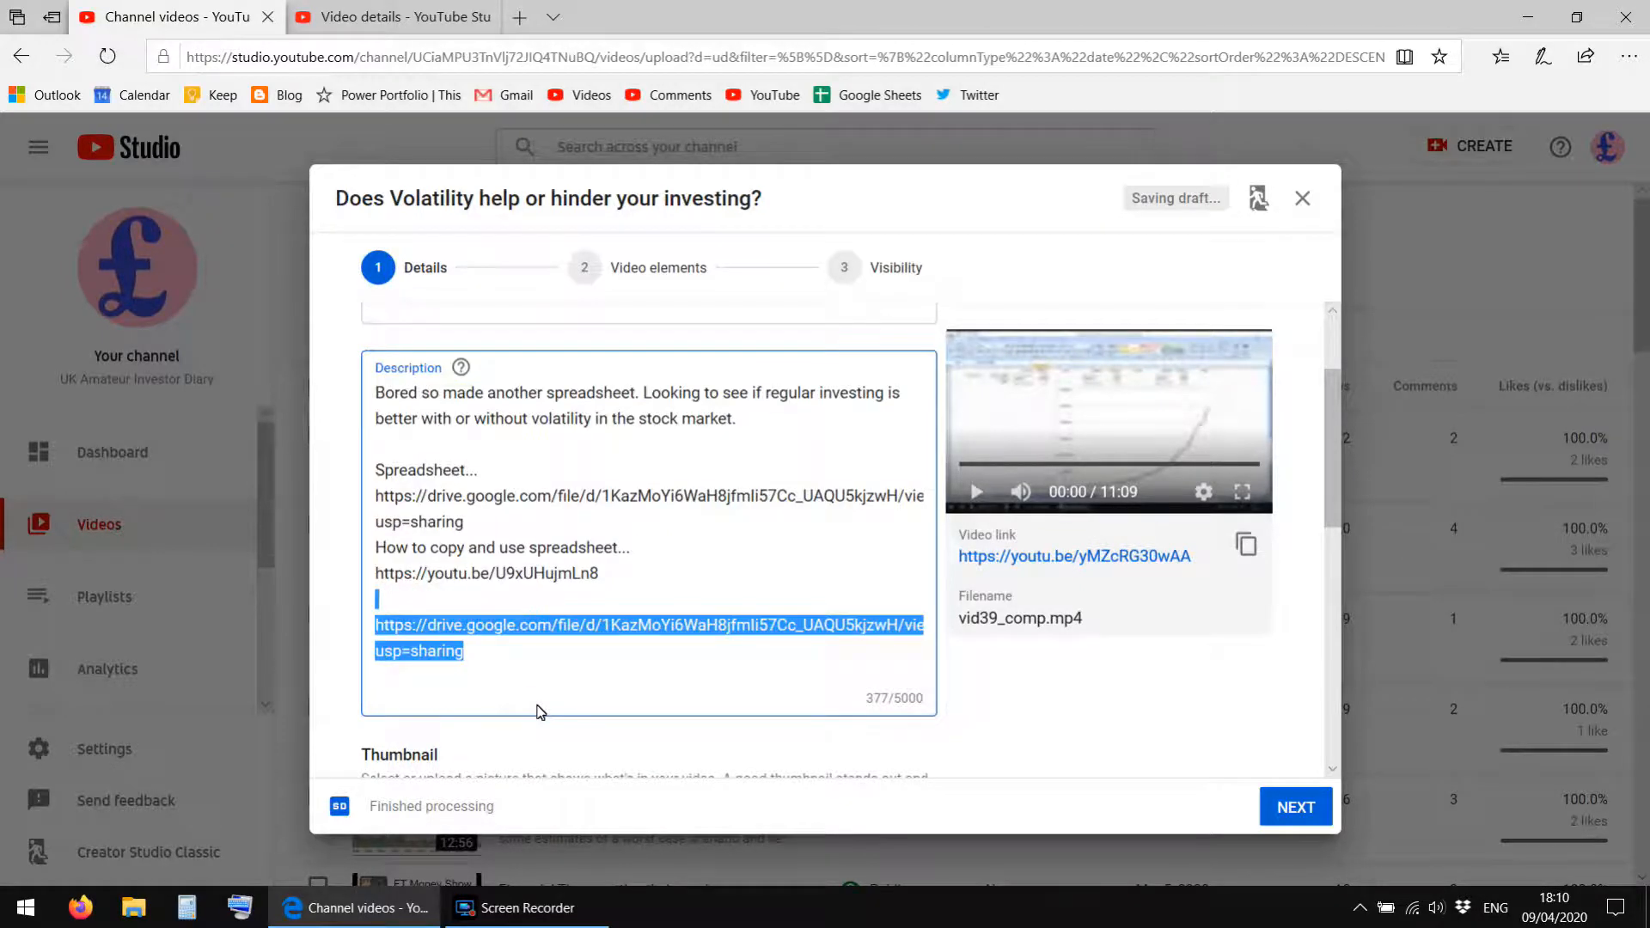
{"action": "key", "text": "BackSpace"}
{"action": "key", "text": "BackSpace"}
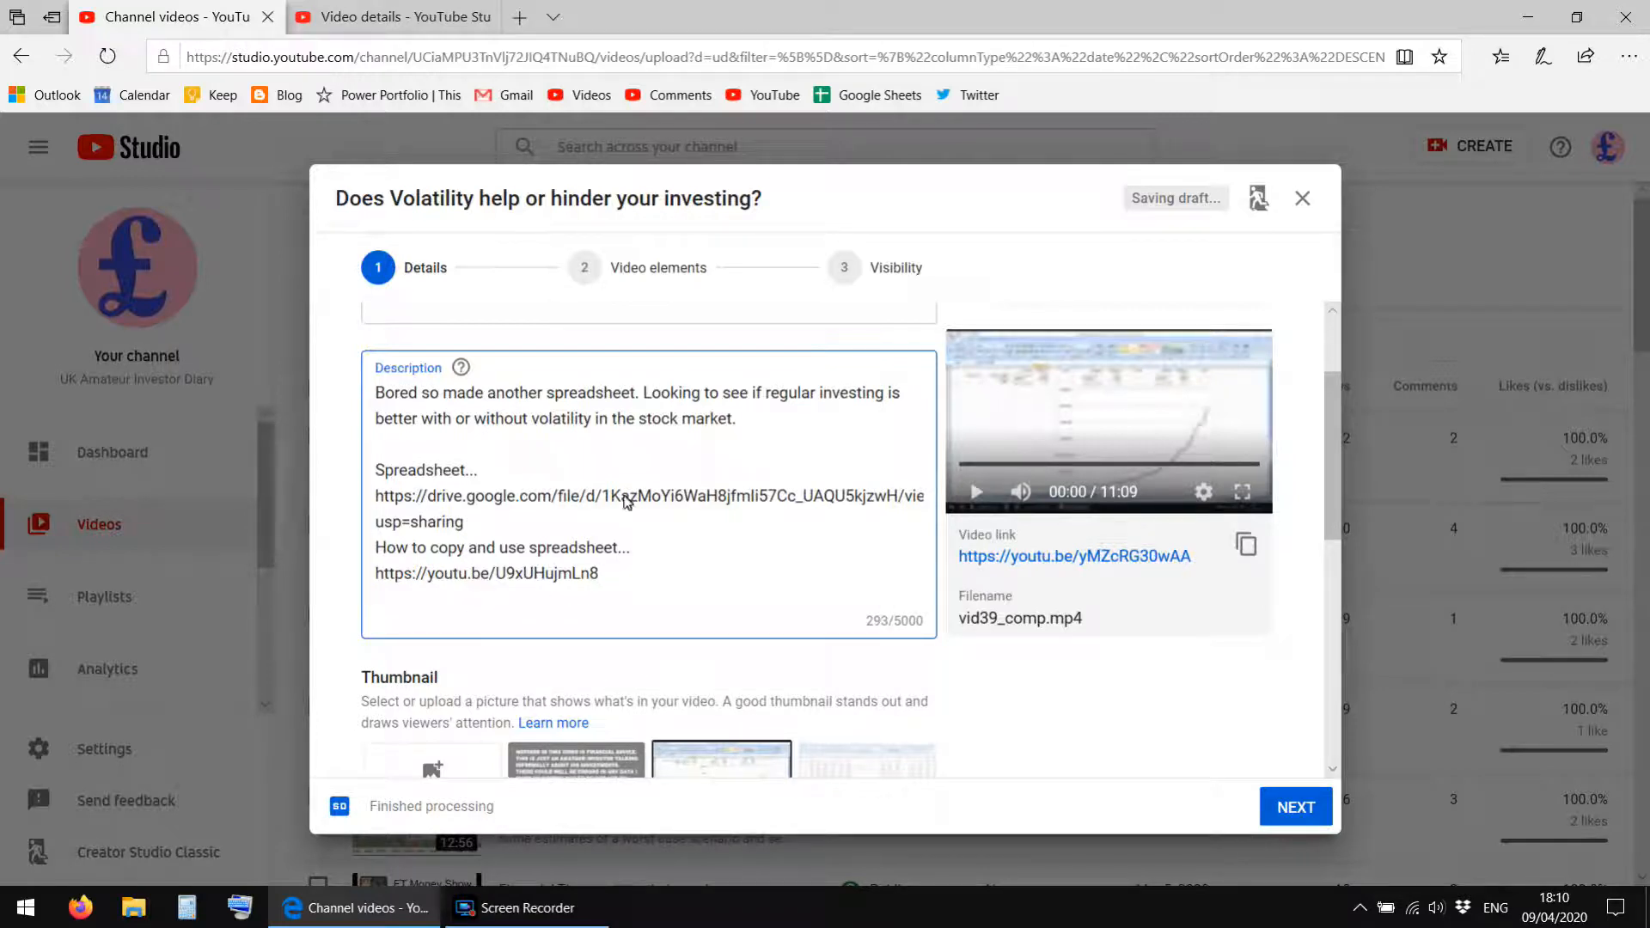
{"action": "left_click", "coordinate": [543, 524]}
{"action": "left_click", "coordinate": [516, 476]}
{"action": "left_click", "coordinate": [515, 454]}
Proceed past the video elements without adding any, set the video's visibility to Unlisted and save it.
{"action": "scroll", "coordinate": [507, 456], "scroll_direction": "up", "scroll_amount": 2}
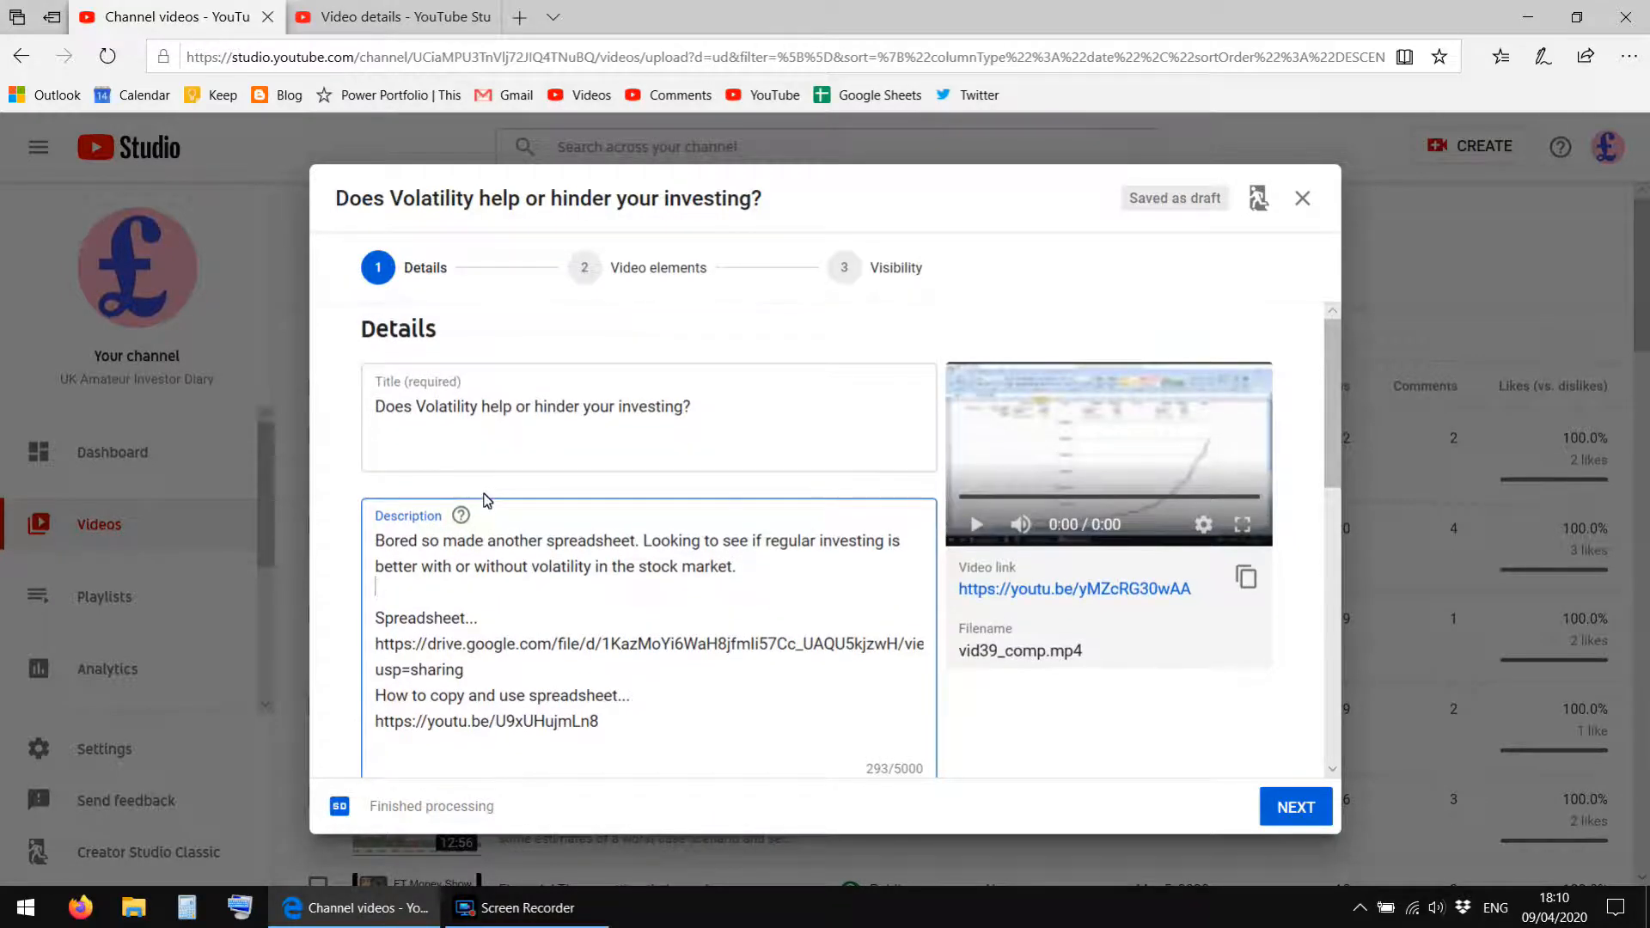
{"action": "scroll", "coordinate": [487, 501], "scroll_direction": "down", "scroll_amount": 4}
{"action": "scroll", "coordinate": [488, 500], "scroll_direction": "up", "scroll_amount": 4}
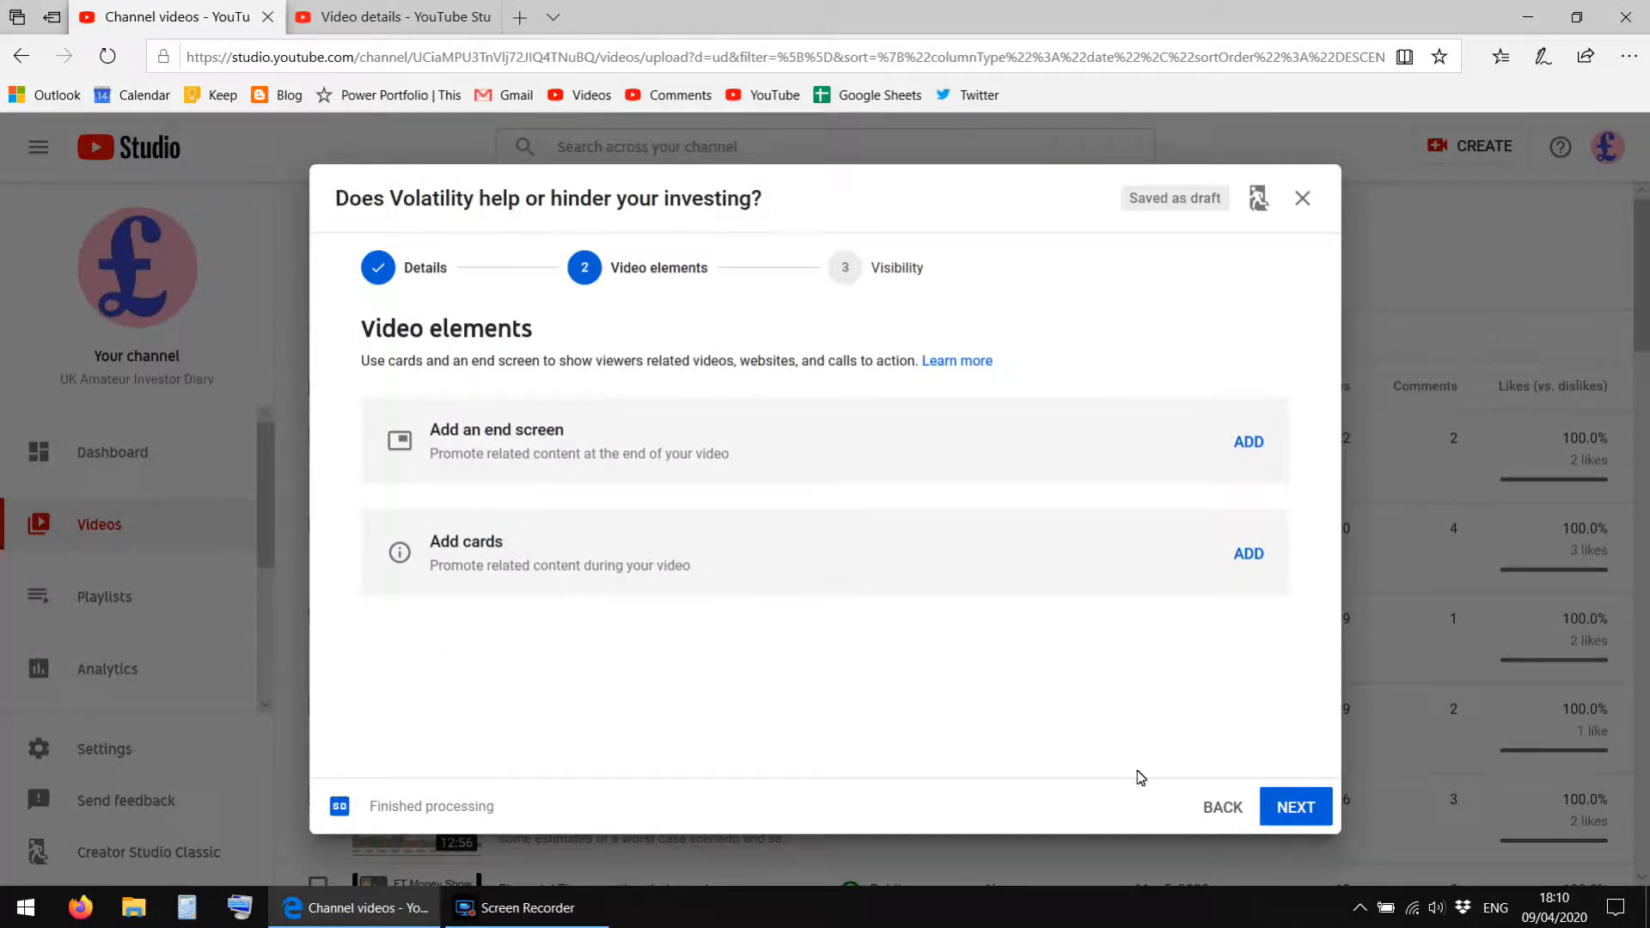
{"action": "left_click", "coordinate": [1298, 808]}
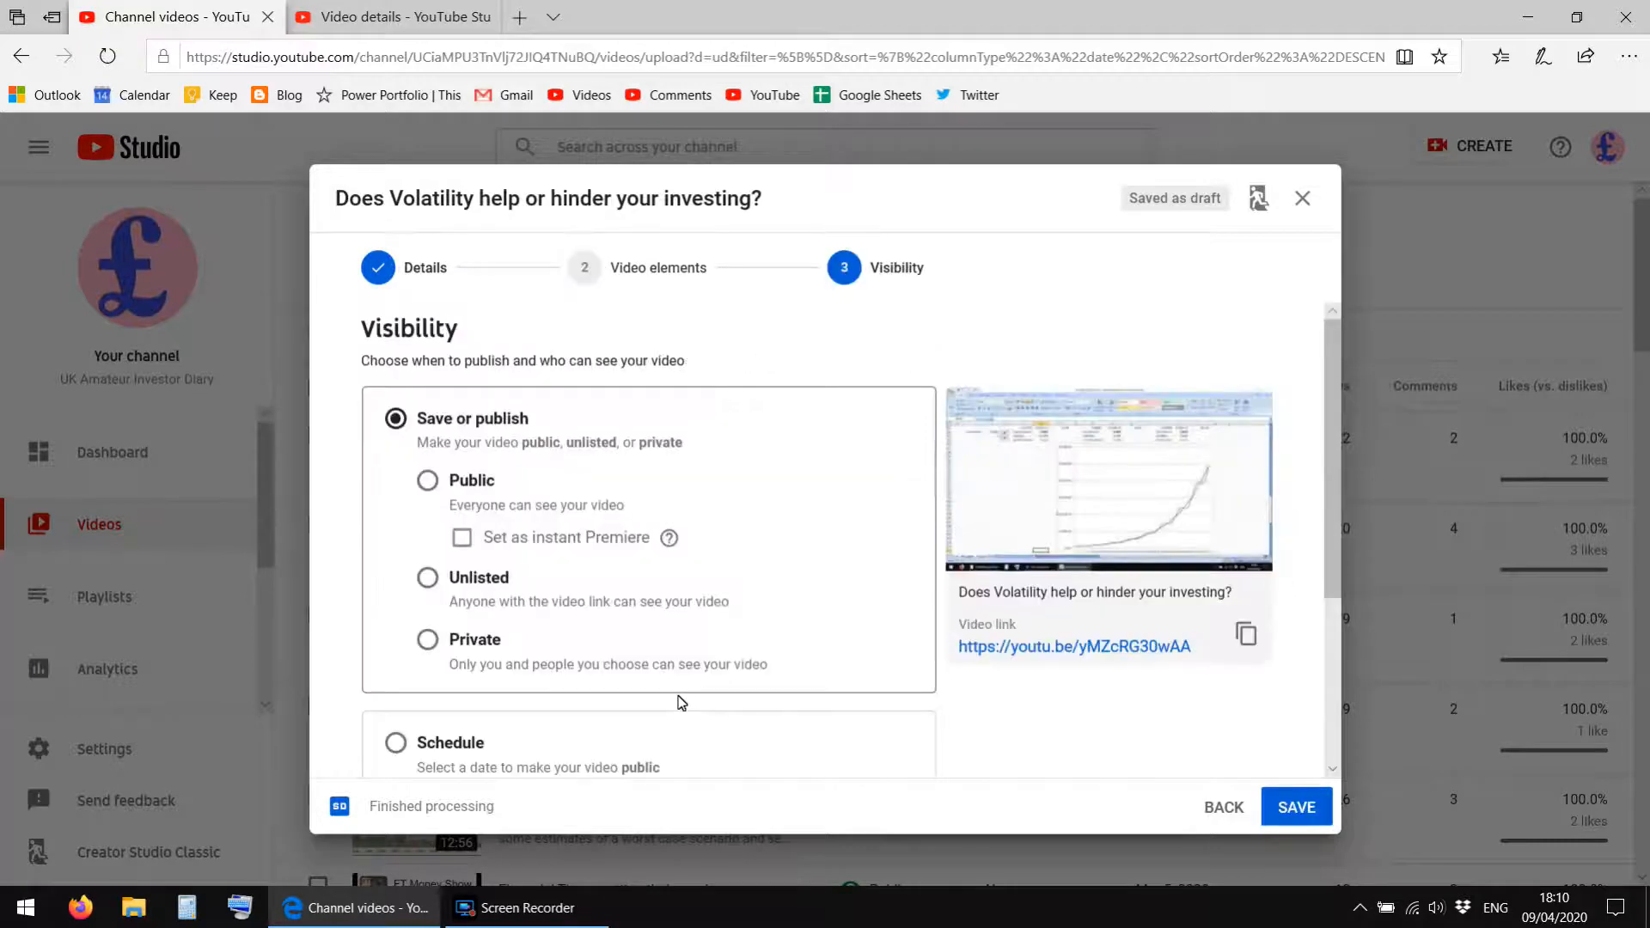
{"action": "left_click", "coordinate": [427, 578]}
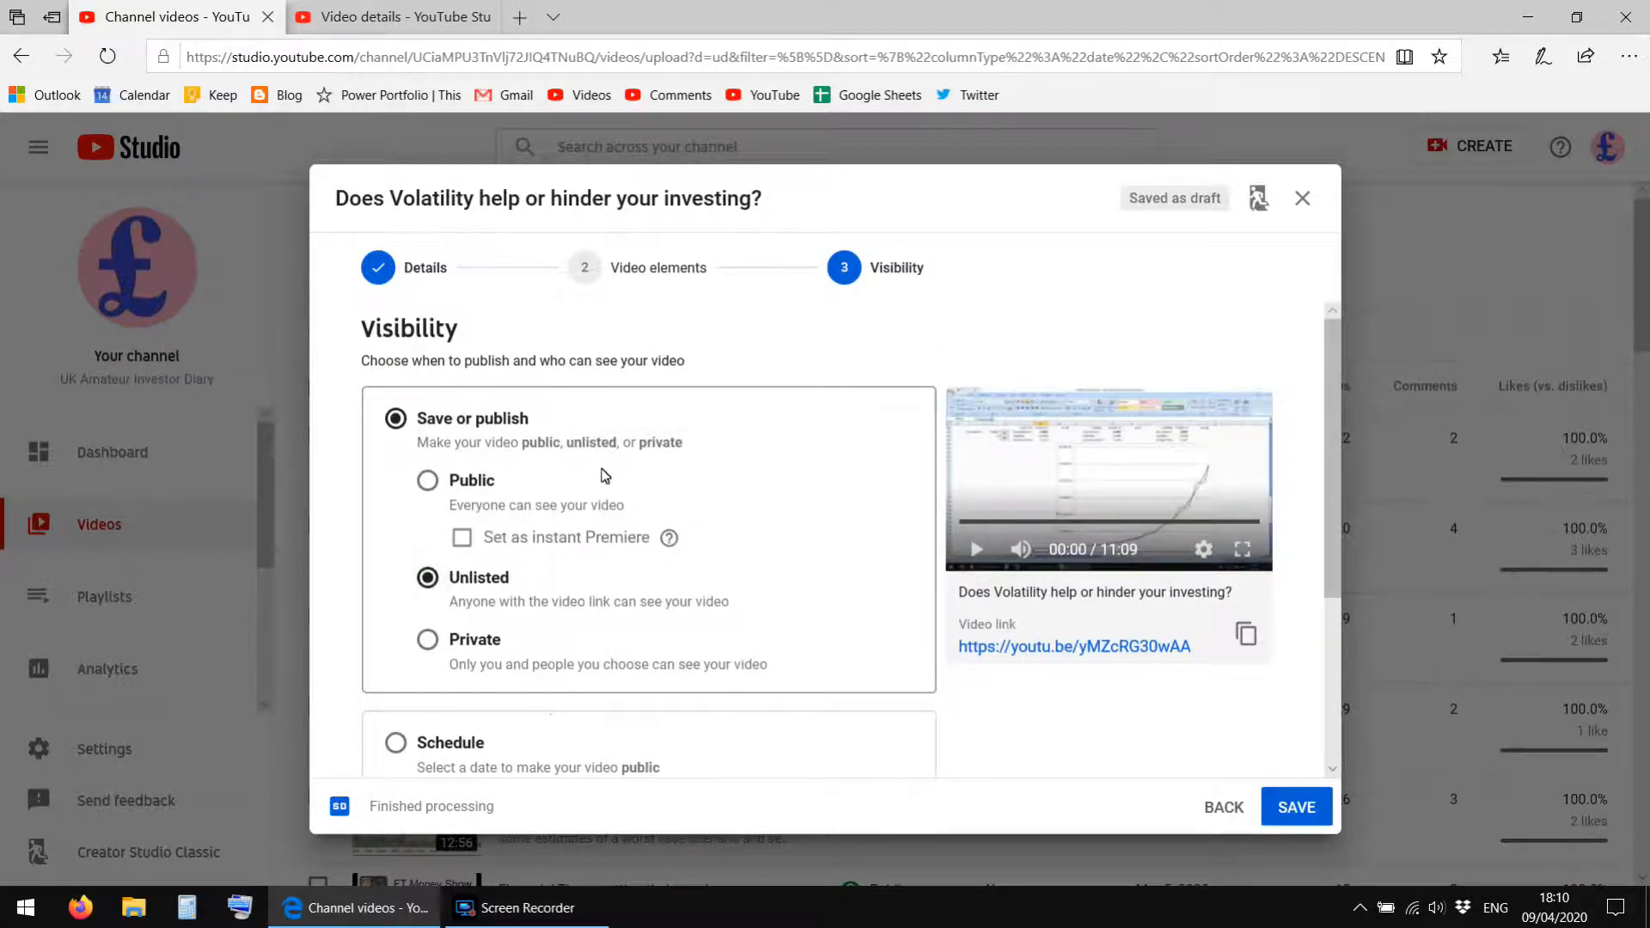
{"action": "scroll", "coordinate": [642, 533], "scroll_direction": "down", "scroll_amount": 1}
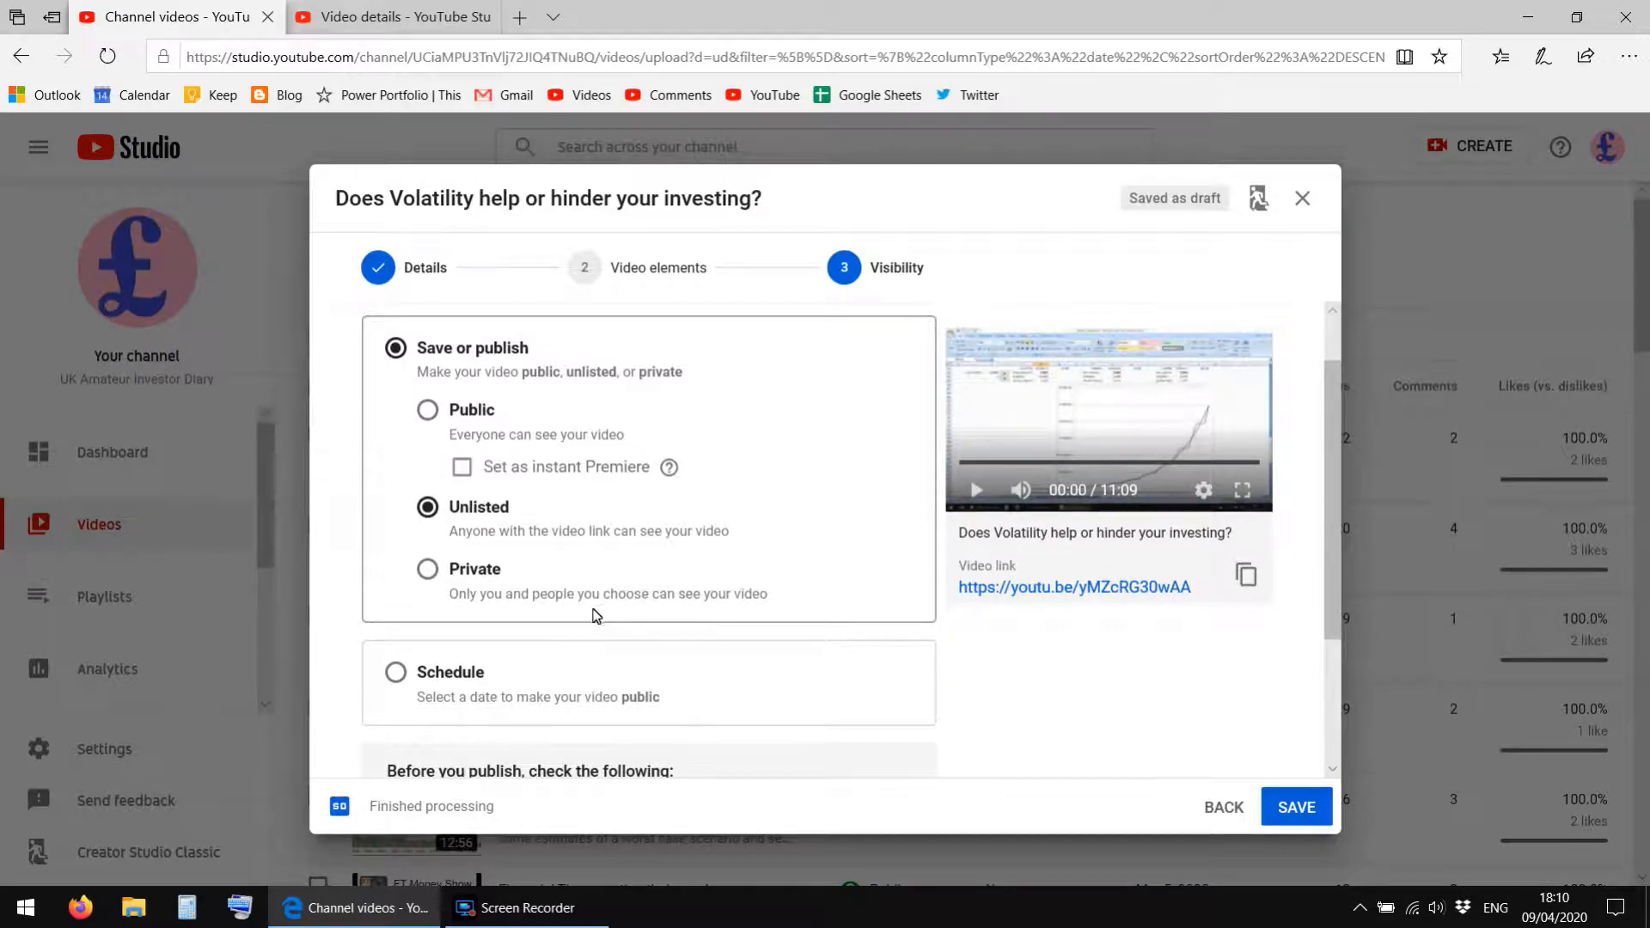
{"action": "left_click", "coordinate": [1282, 813]}
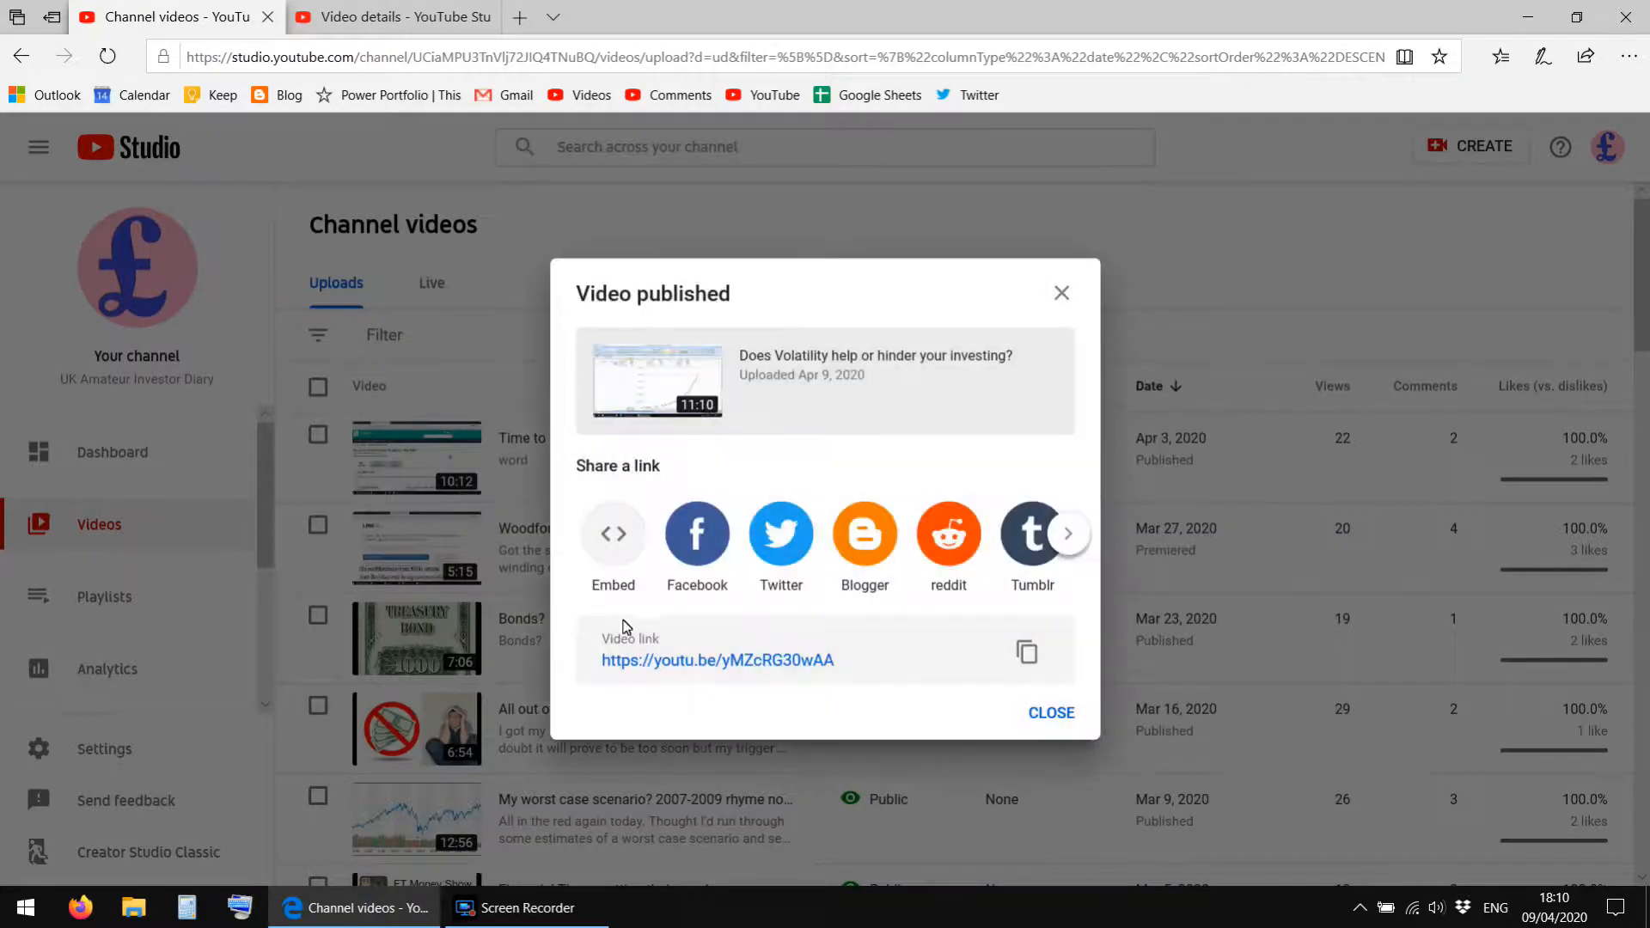
Copy the published video's link and close the publishing confirmation.
{"action": "left_click", "coordinate": [1028, 654]}
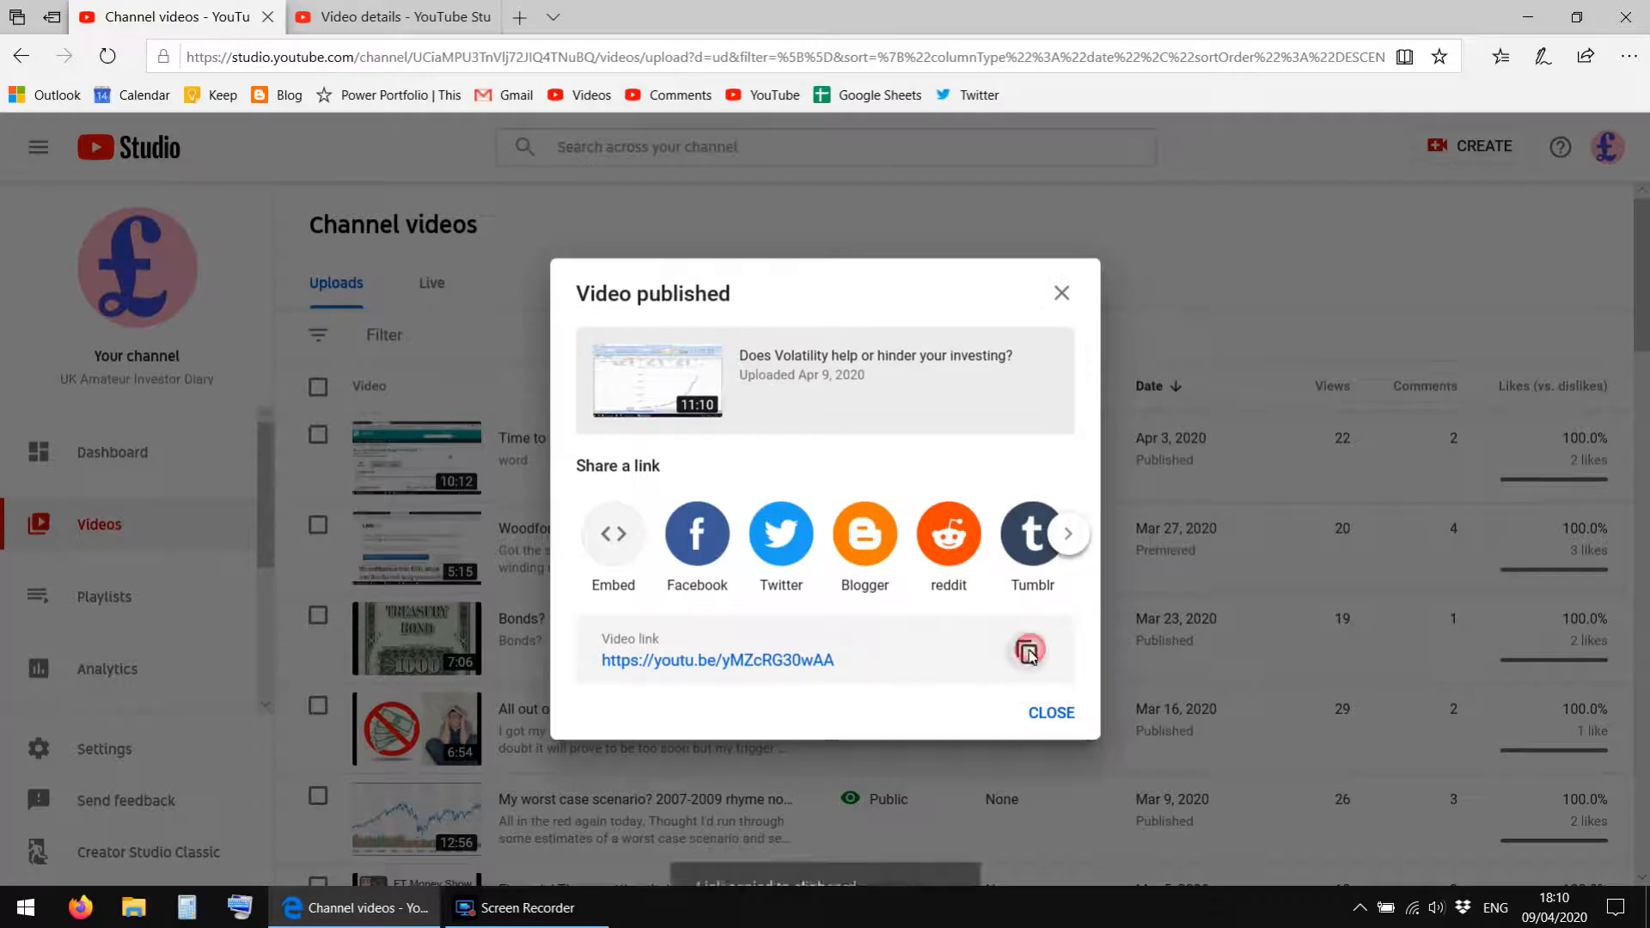
{"action": "left_click", "coordinate": [1051, 714]}
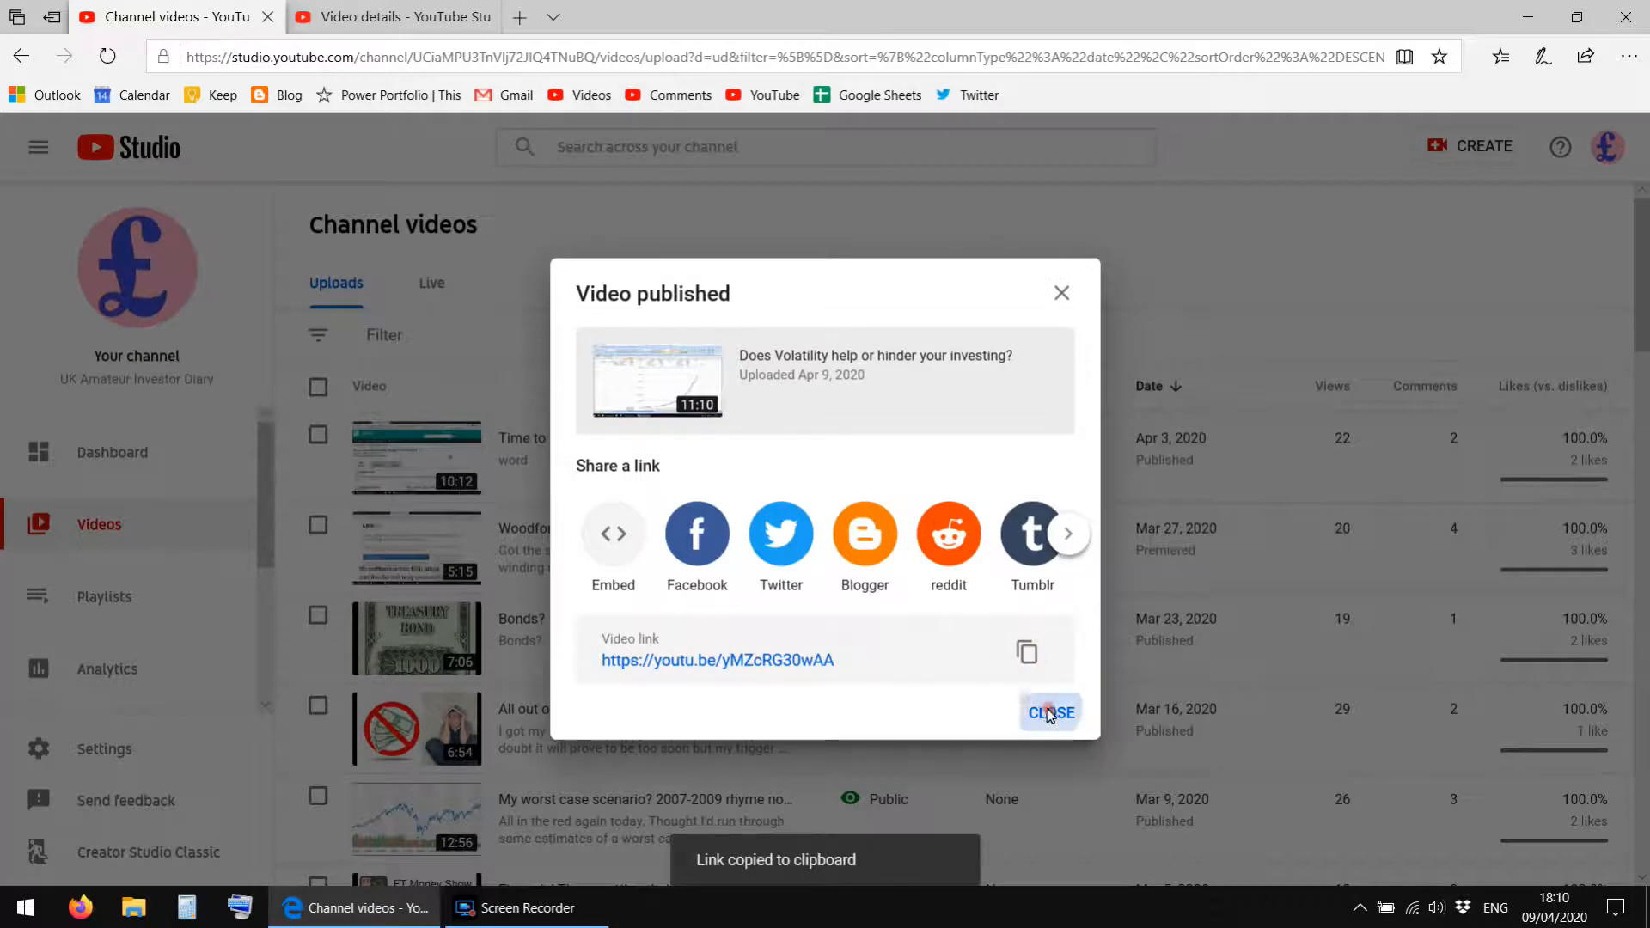
{"action": "mouse_move", "coordinate": [340, 9]}
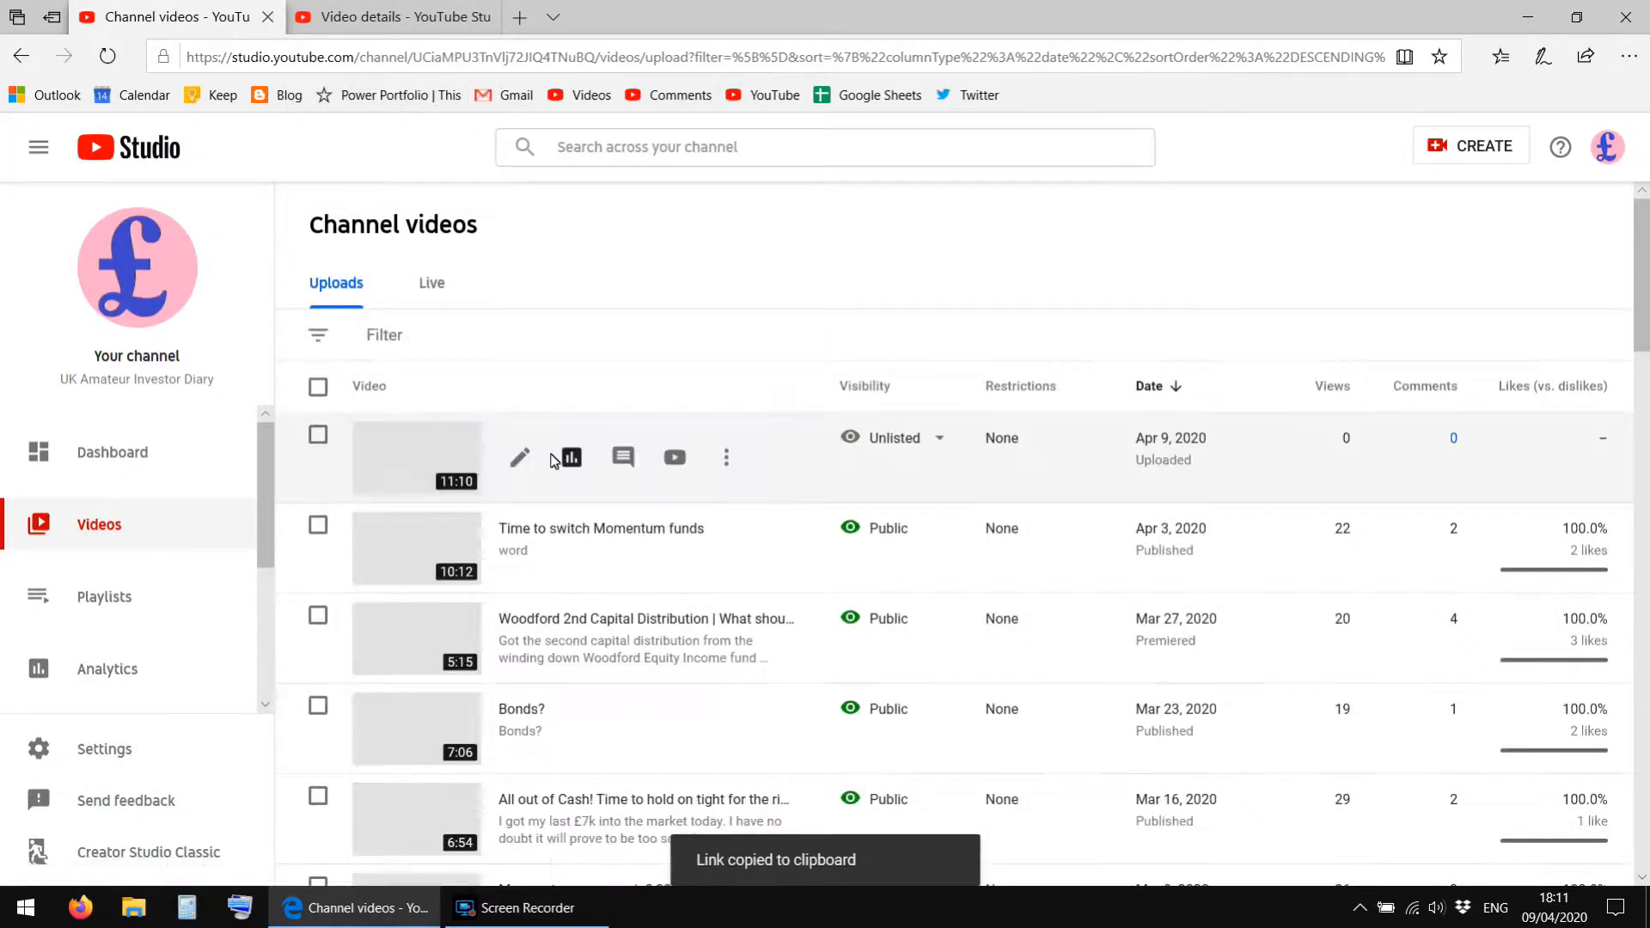
{"action": "mouse_move", "coordinate": [910, 457]}
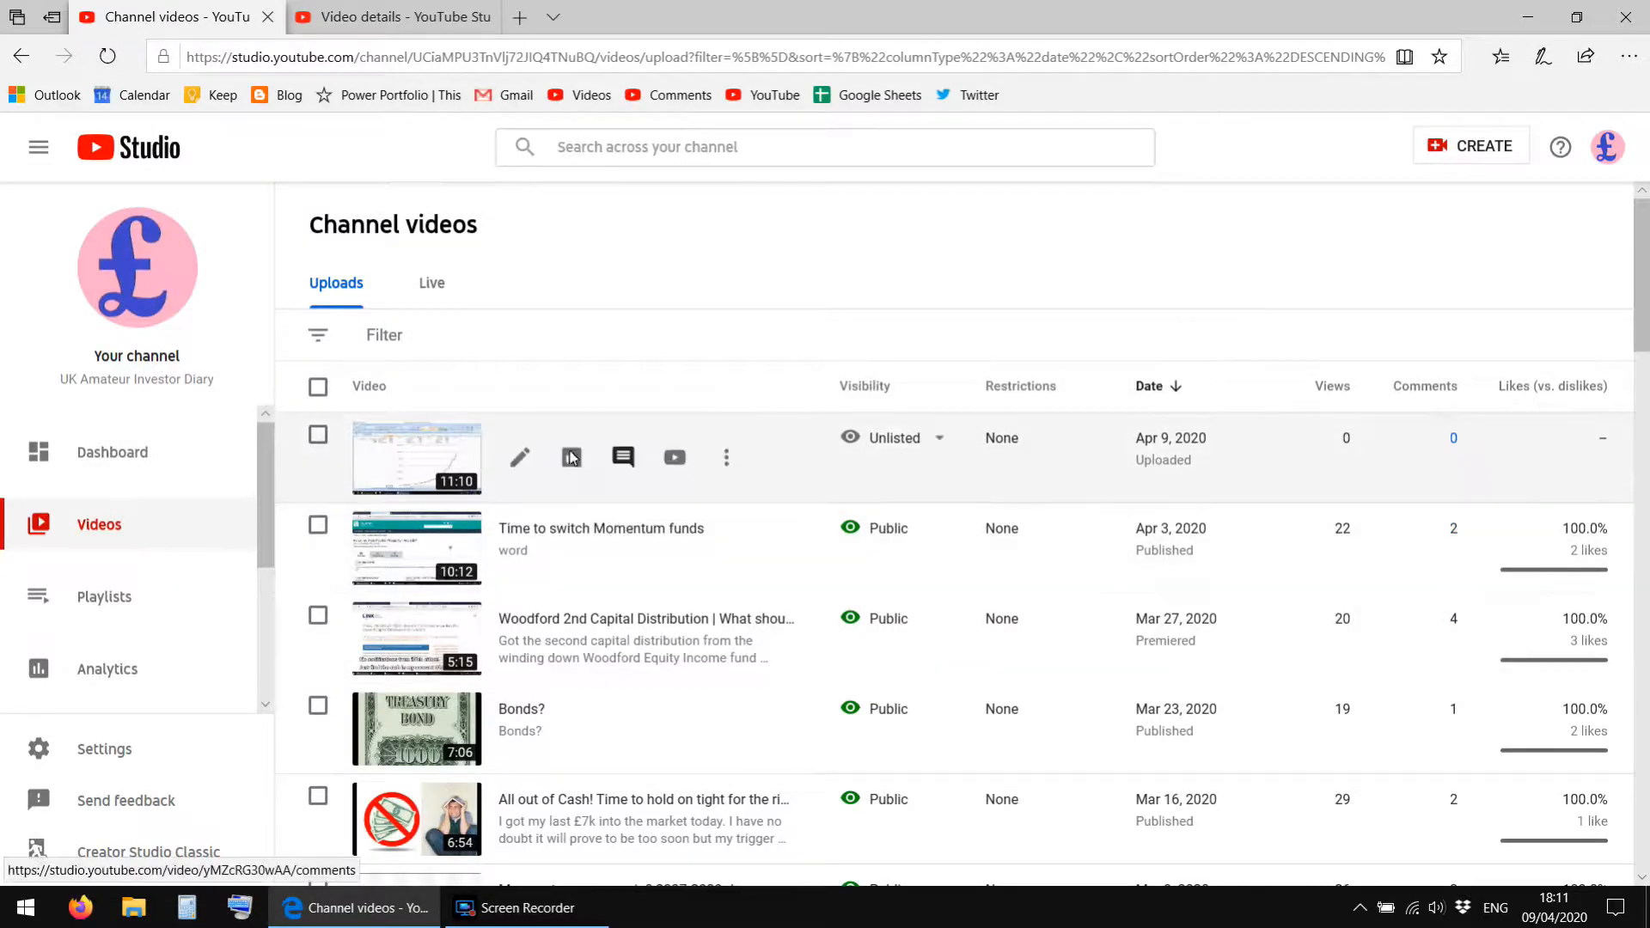
Close the Vanguard SIPP video's details page and open the copied video link in a new browser tab.
{"action": "left_click", "coordinate": [398, 16]}
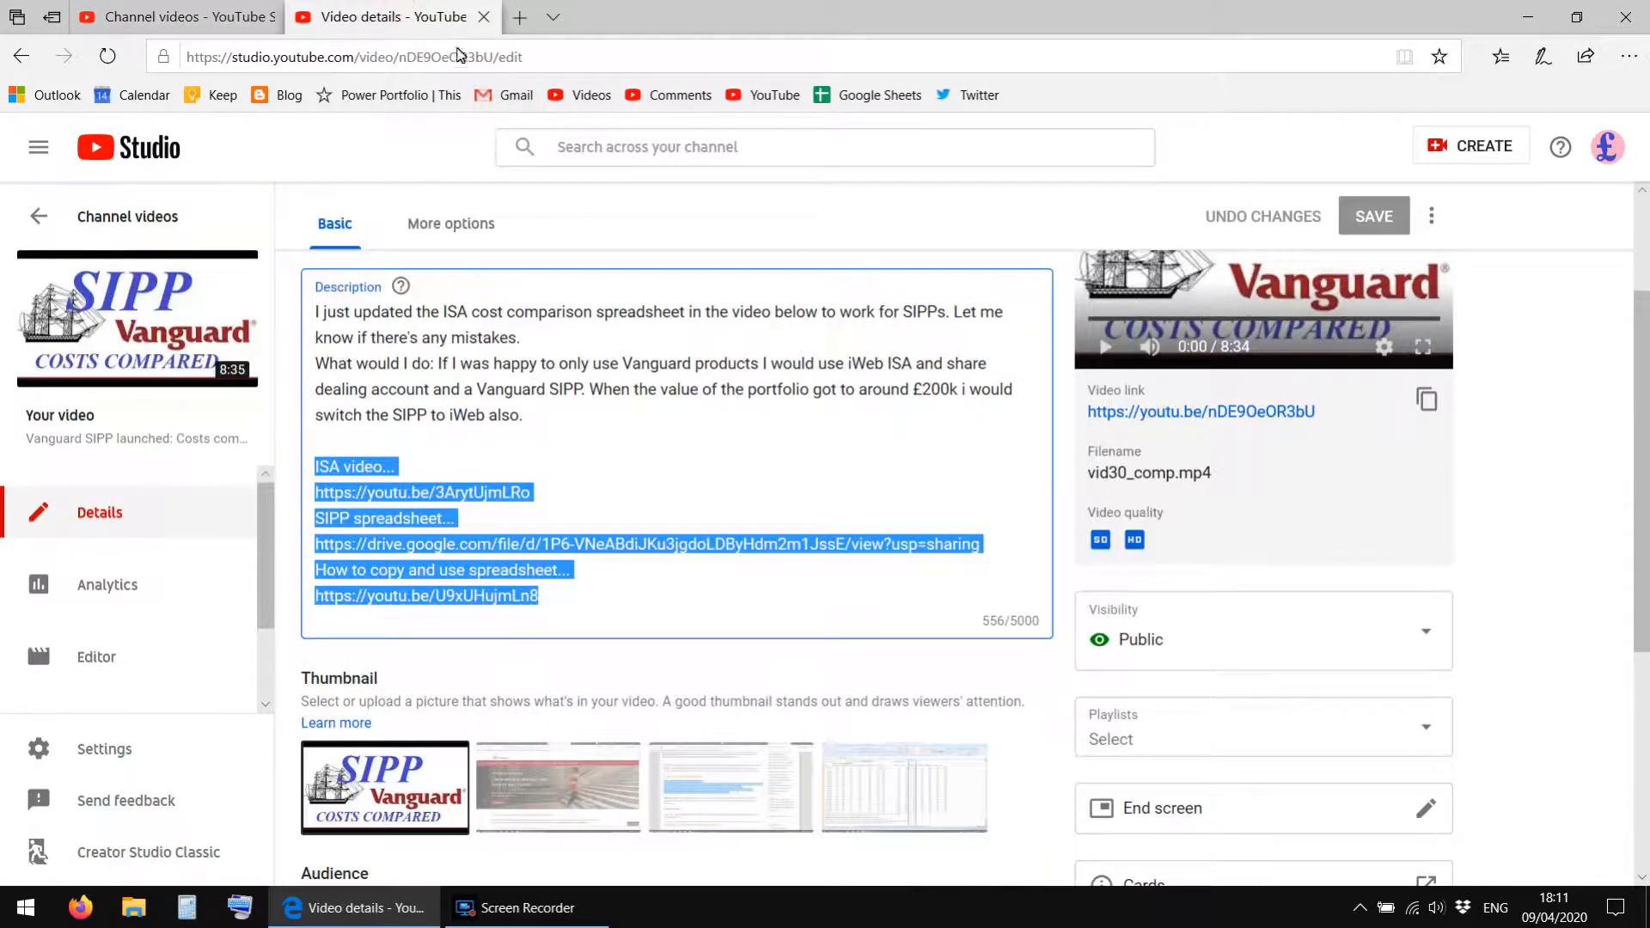
{"action": "left_click", "coordinate": [484, 16]}
{"action": "key", "text": "ctrl+t"}
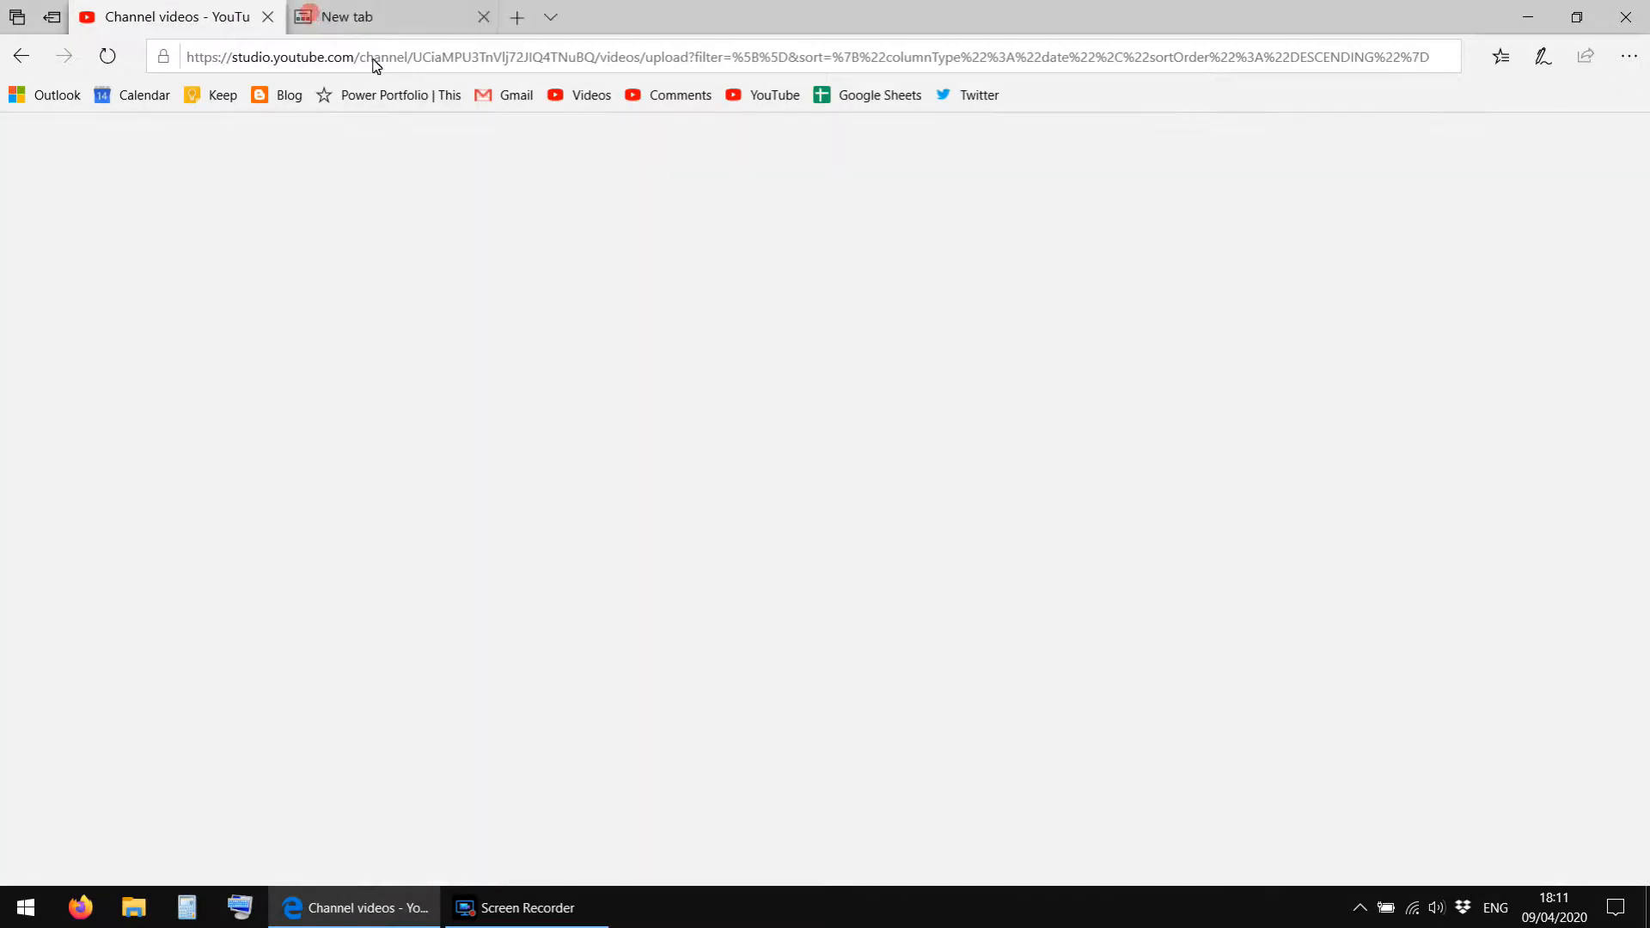
{"action": "right_click", "coordinate": [327, 56]}
{"action": "left_click", "coordinate": [341, 117]}
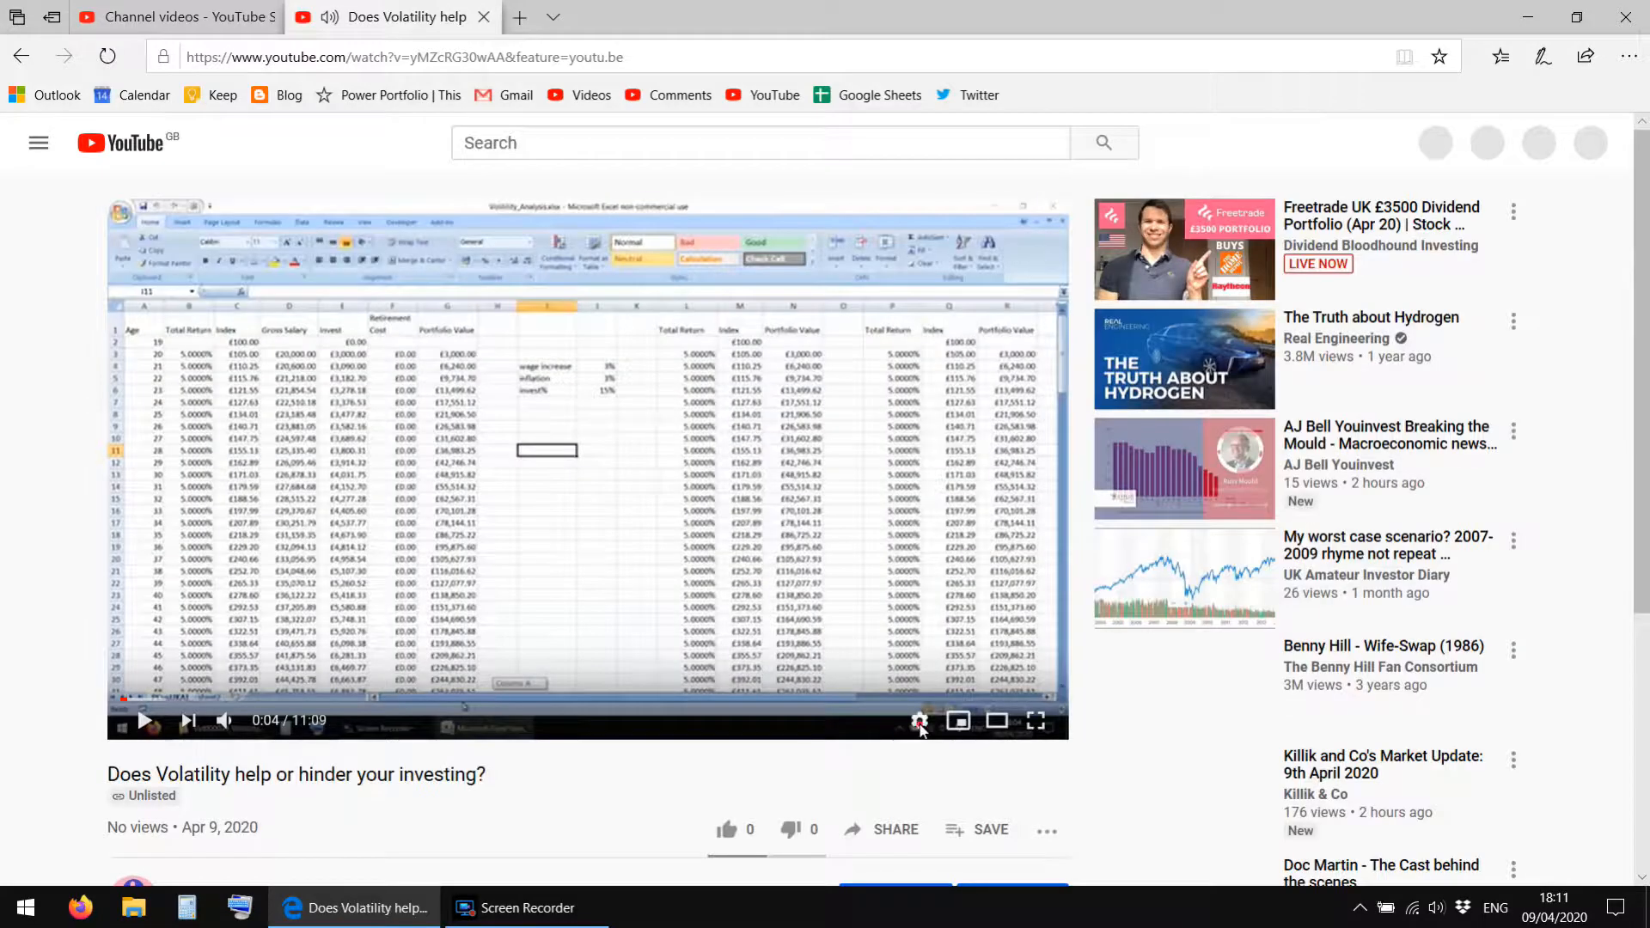
Check which playback quality options are available for the uploaded volatility video.
{"action": "left_click", "coordinate": [920, 722]}
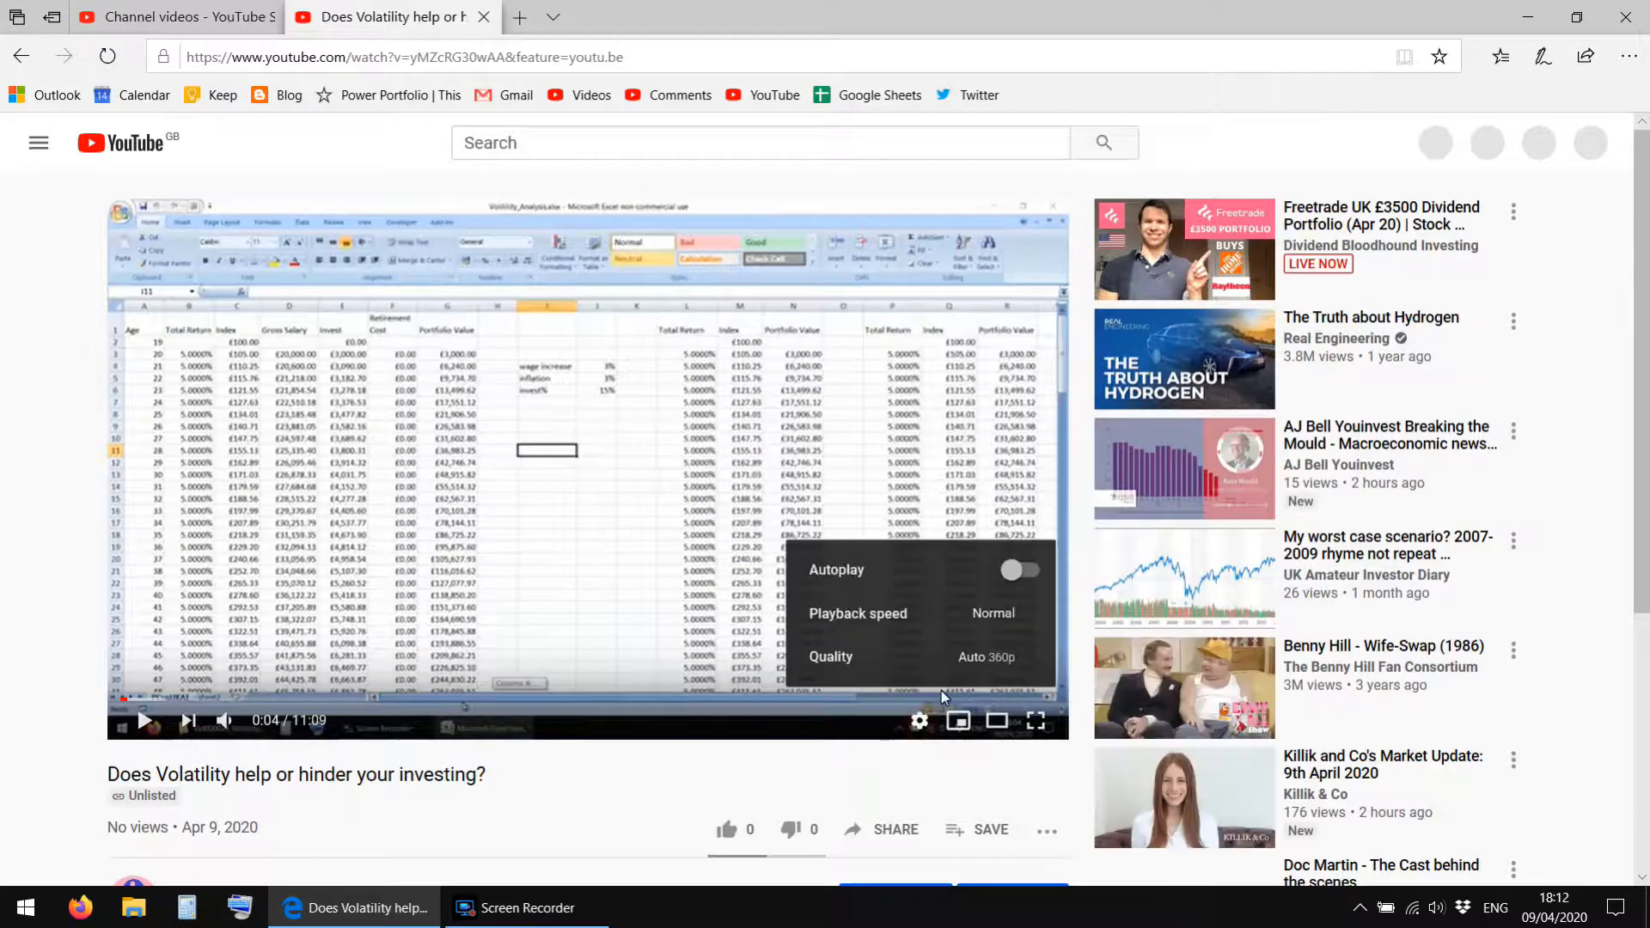
{"action": "left_click", "coordinate": [976, 664]}
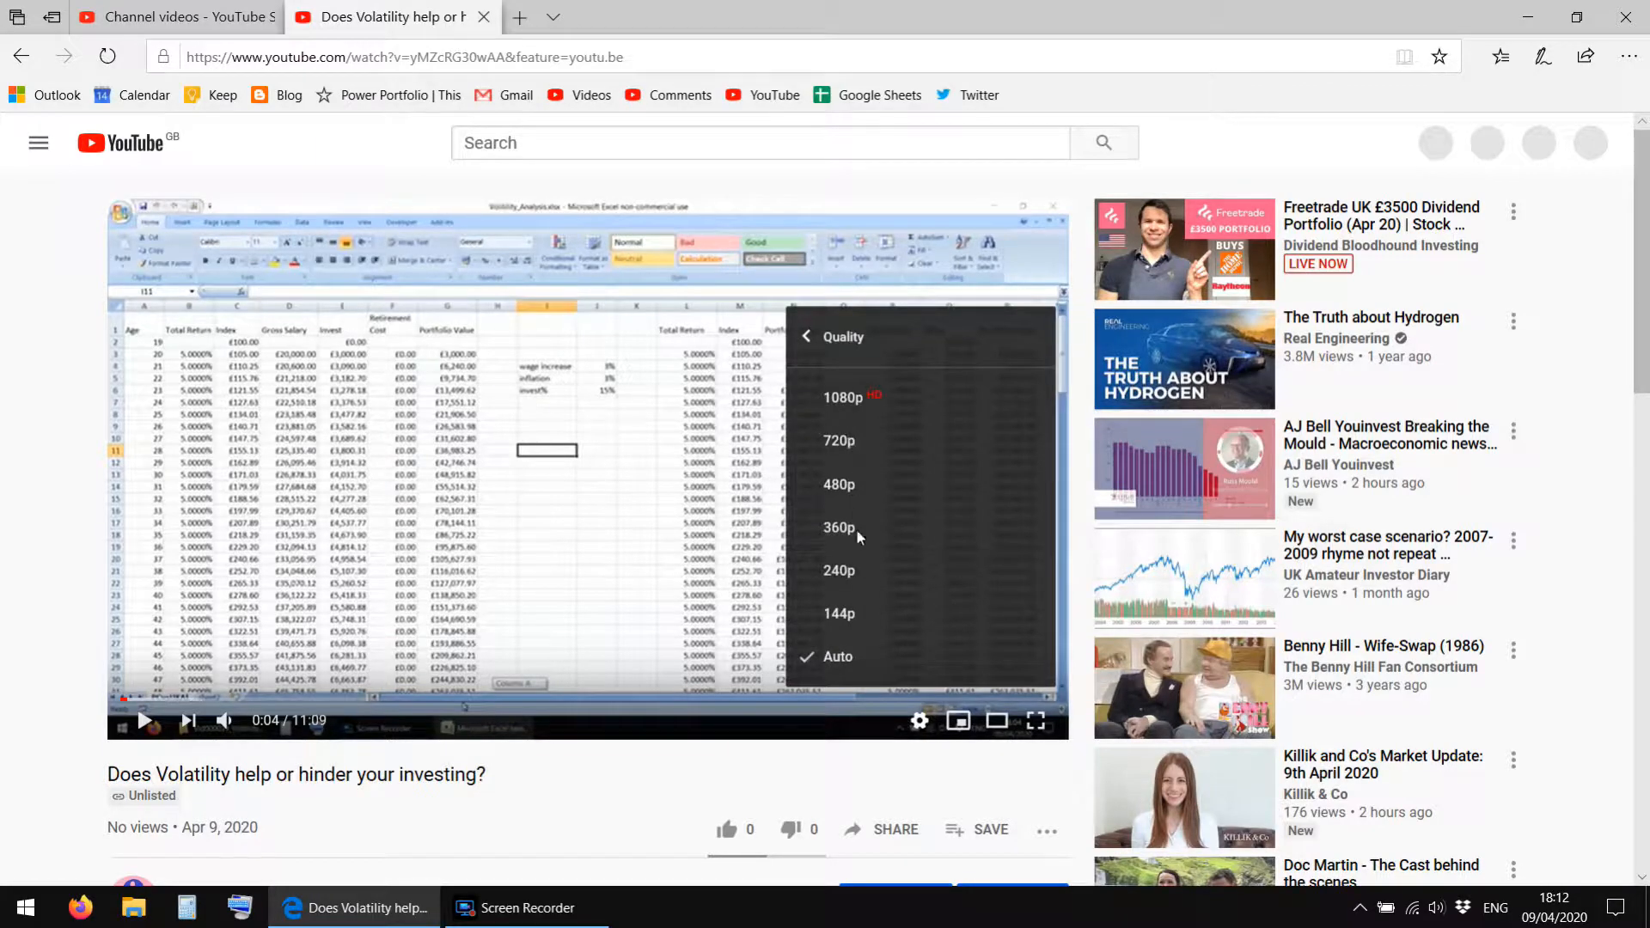
{"action": "left_click", "coordinate": [4, 506]}
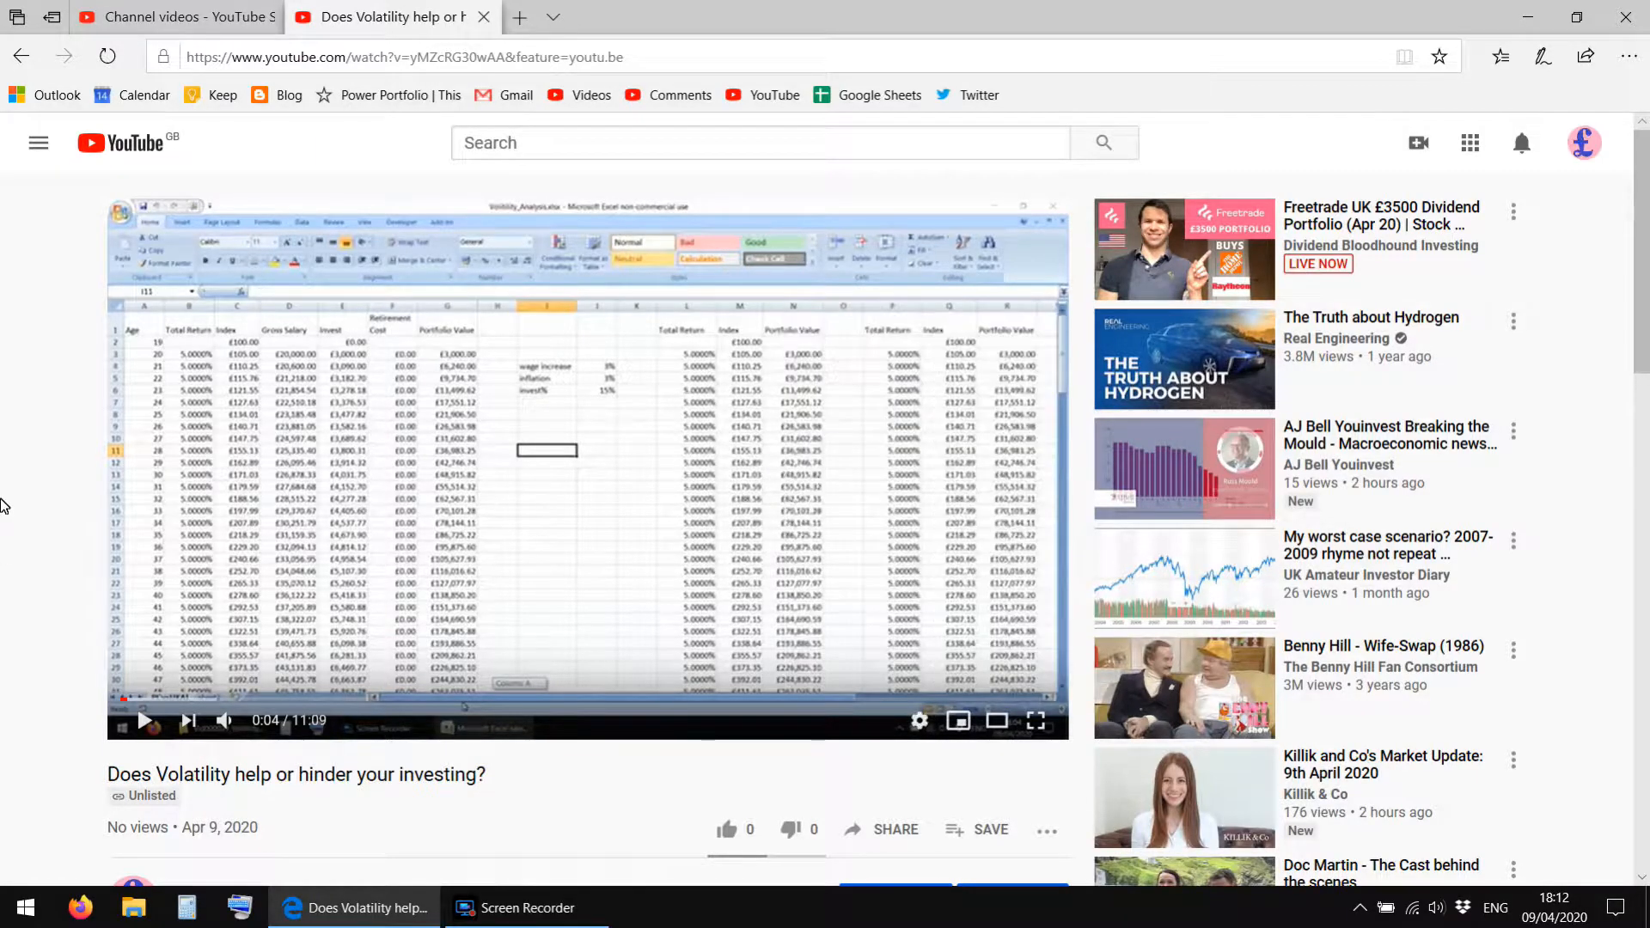
Expand the video's description, test the how-to-copy YouTube link and return to the volatility video.
{"action": "scroll", "coordinate": [4, 505], "scroll_direction": "down", "scroll_amount": 3}
{"action": "scroll", "coordinate": [4, 505], "scroll_direction": "up", "scroll_amount": 3}
{"action": "scroll", "coordinate": [4, 505], "scroll_direction": "down", "scroll_amount": 6}
{"action": "left_click", "coordinate": [210, 569]}
{"action": "scroll", "coordinate": [4, 619], "scroll_direction": "down", "scroll_amount": 3}
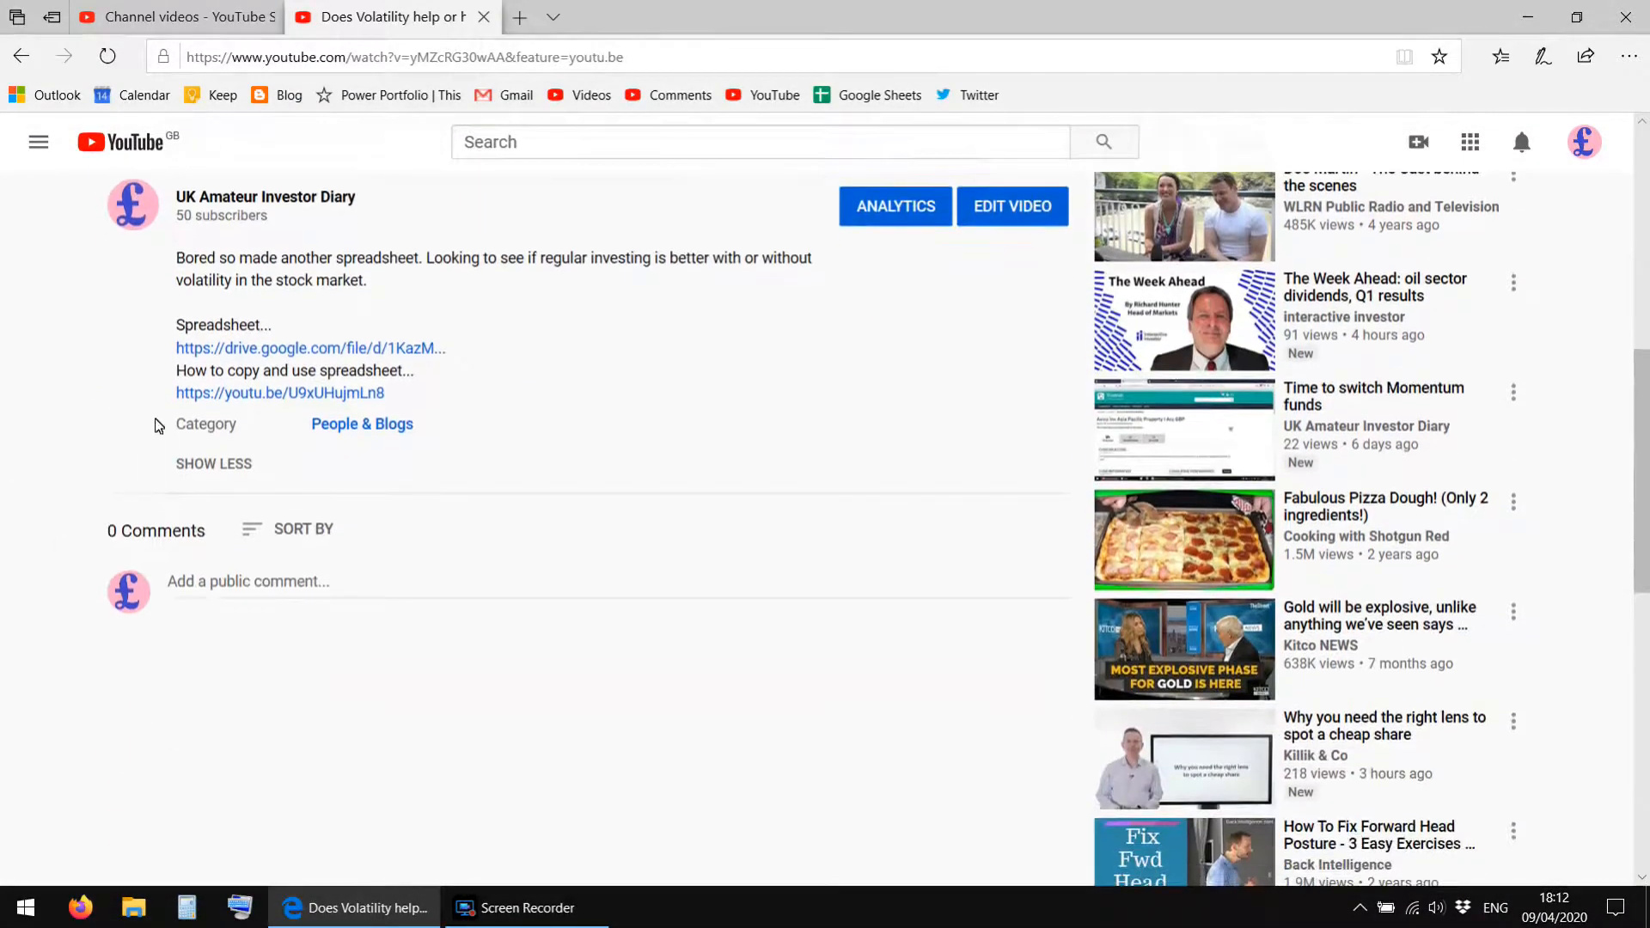
{"action": "left_click", "coordinate": [230, 395]}
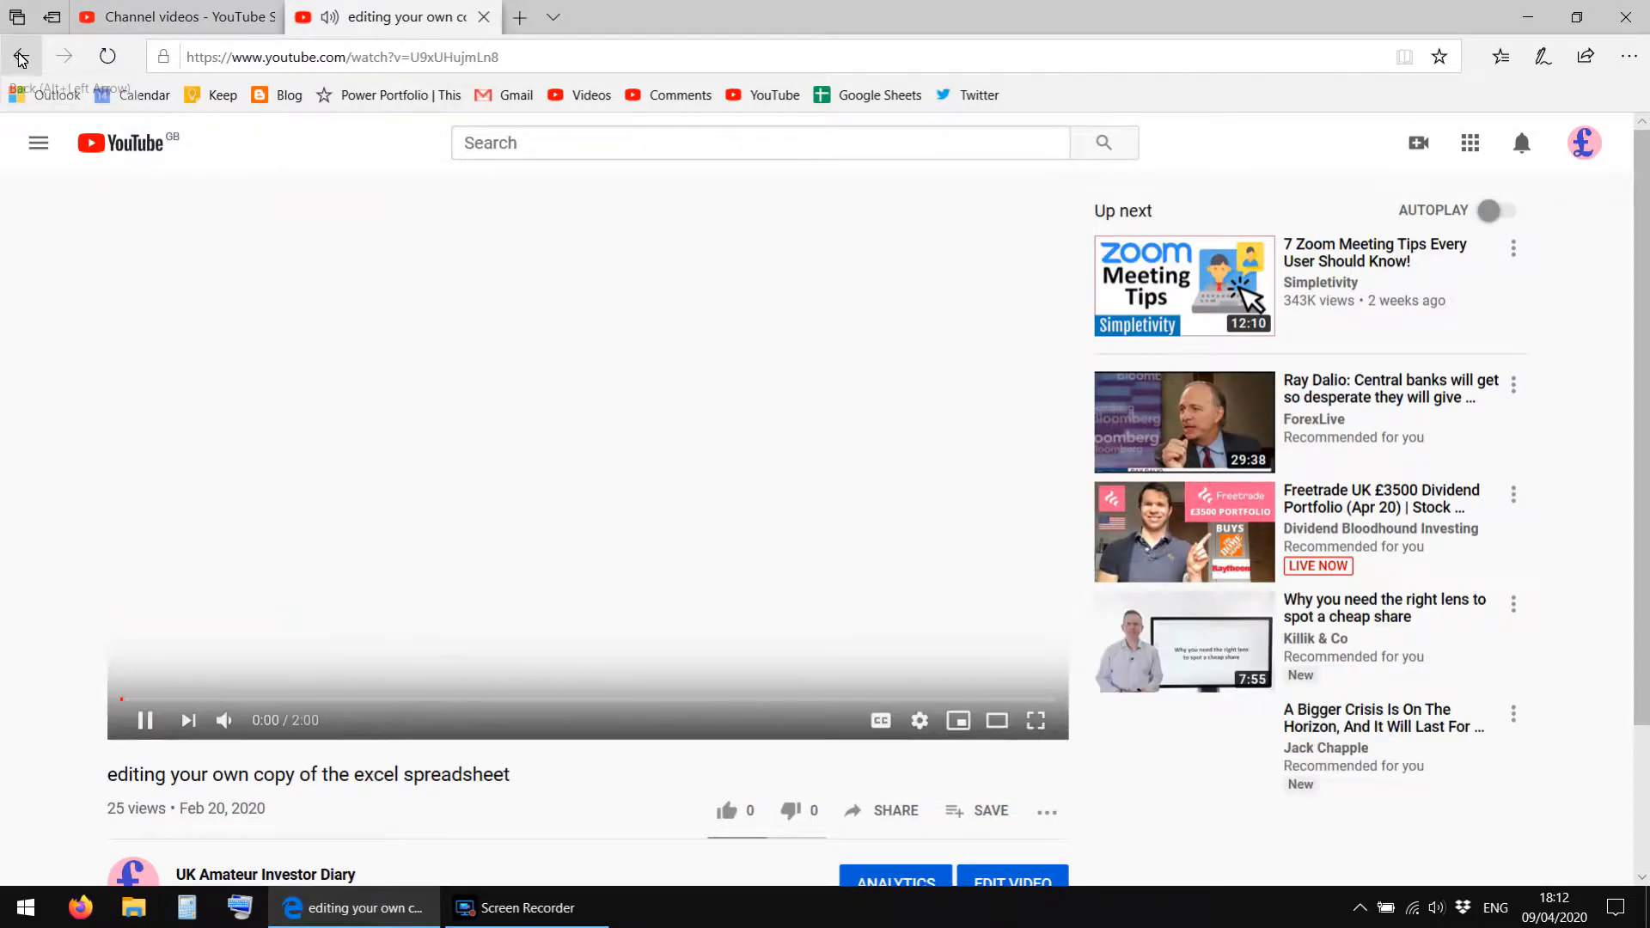
{"action": "left_click", "coordinate": [21, 57]}
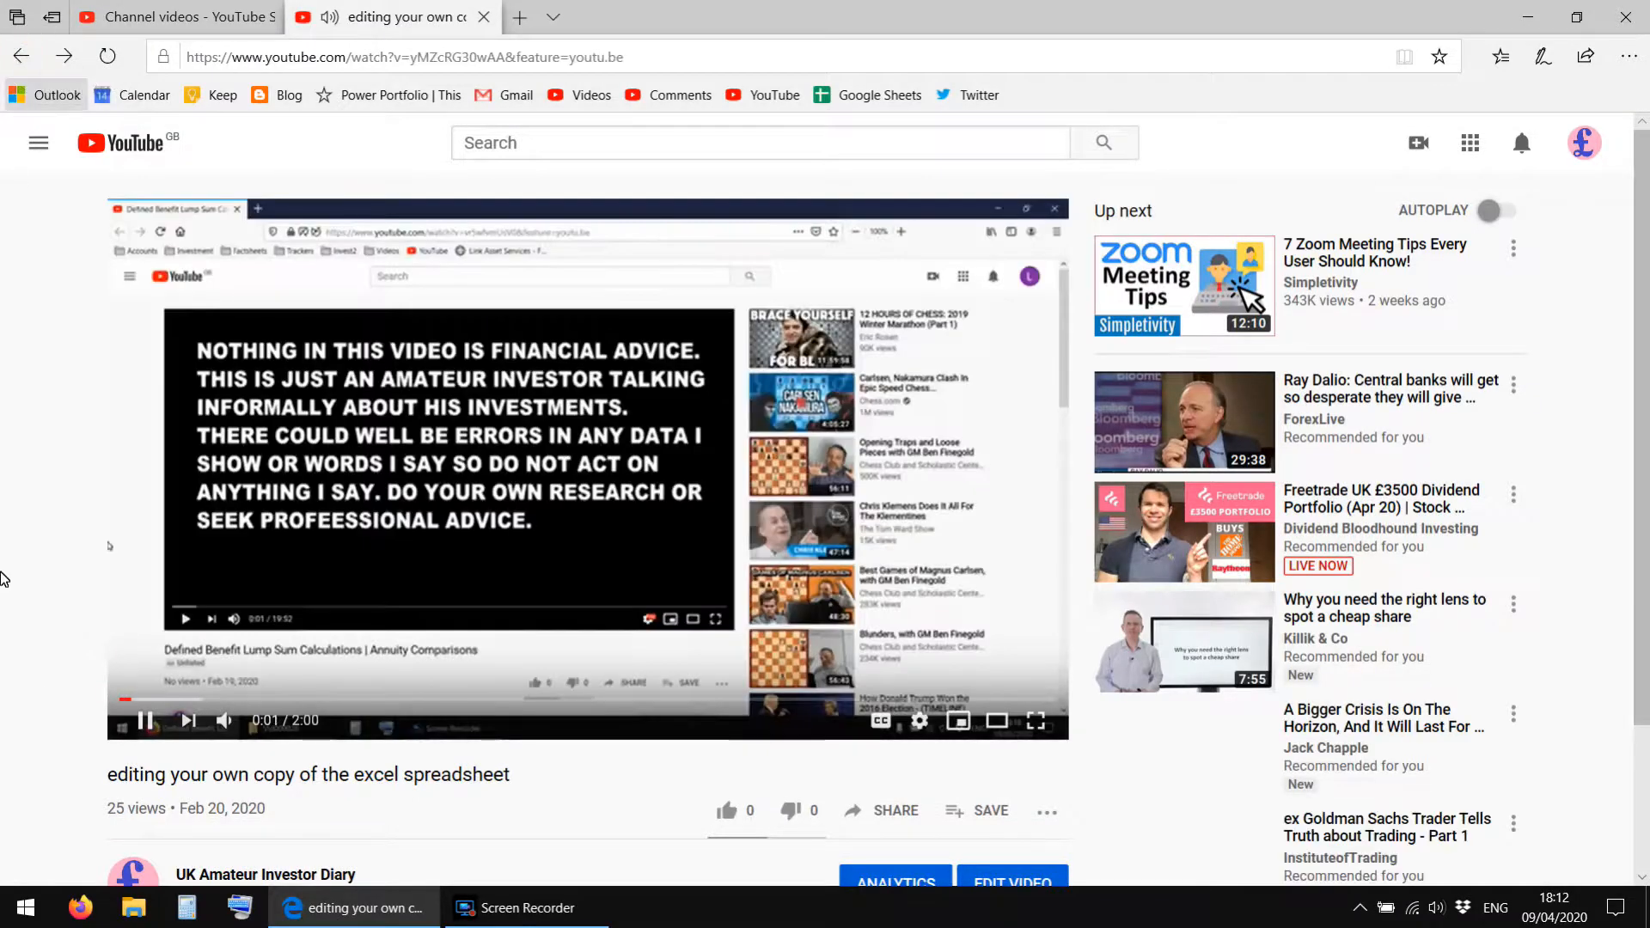
Expand the volatility video's description again and open its Google Drive spreadsheet link.
{"action": "scroll", "coordinate": [19, 597], "scroll_direction": "down", "scroll_amount": 2}
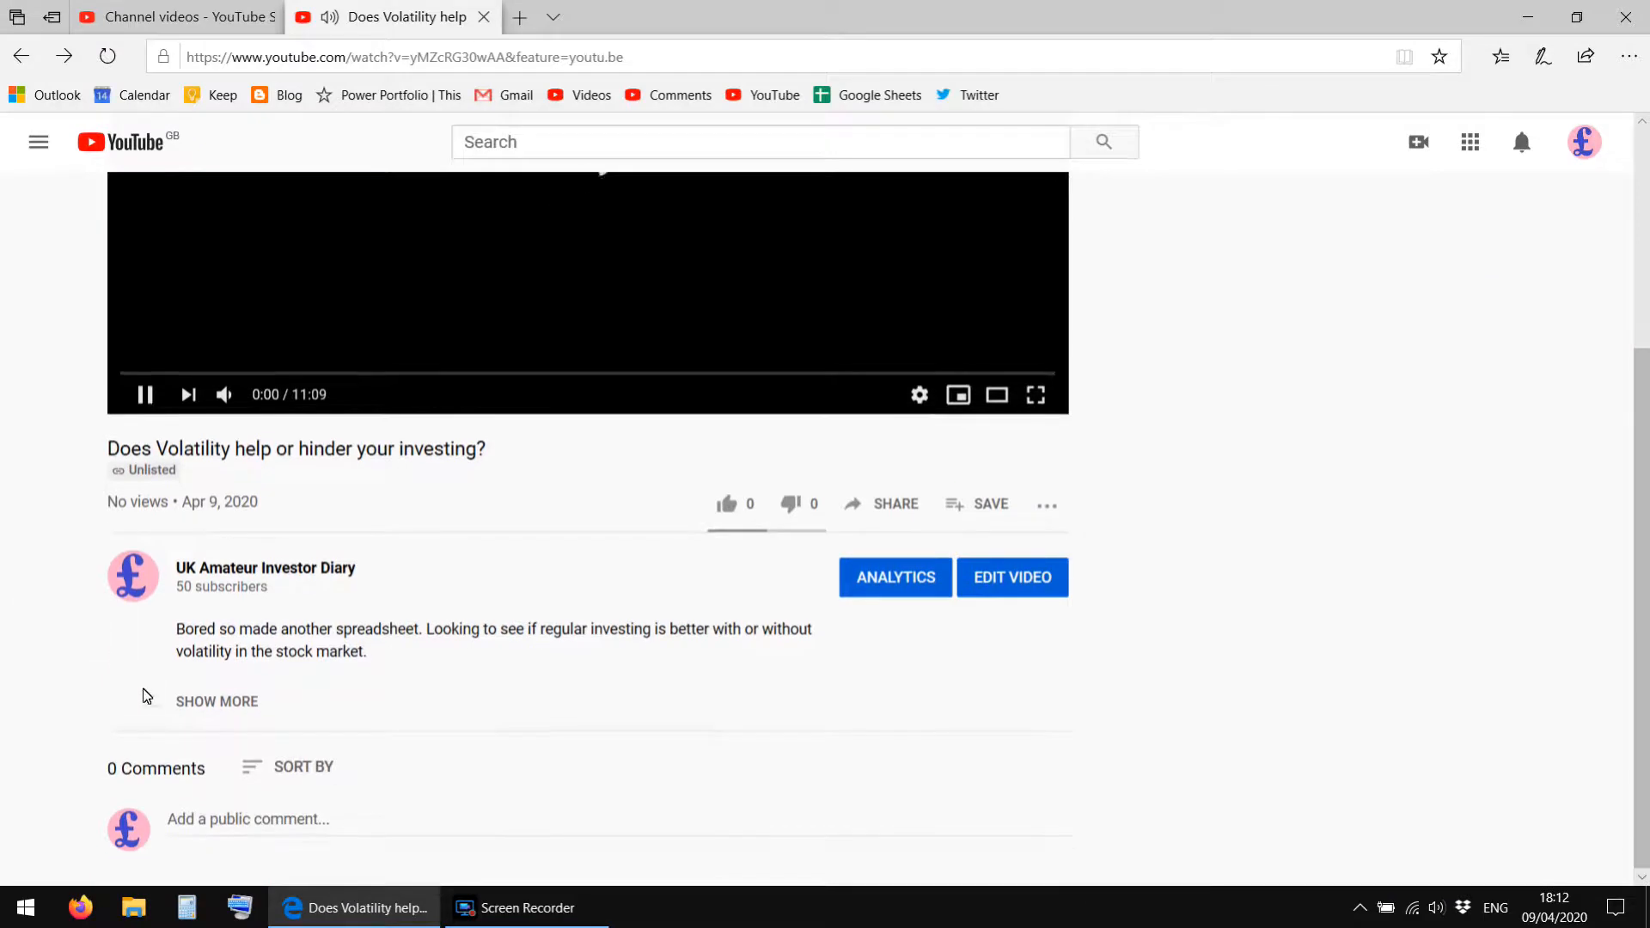
{"action": "left_click", "coordinate": [190, 702]}
{"action": "scroll", "coordinate": [5, 709], "scroll_direction": "down", "scroll_amount": 2}
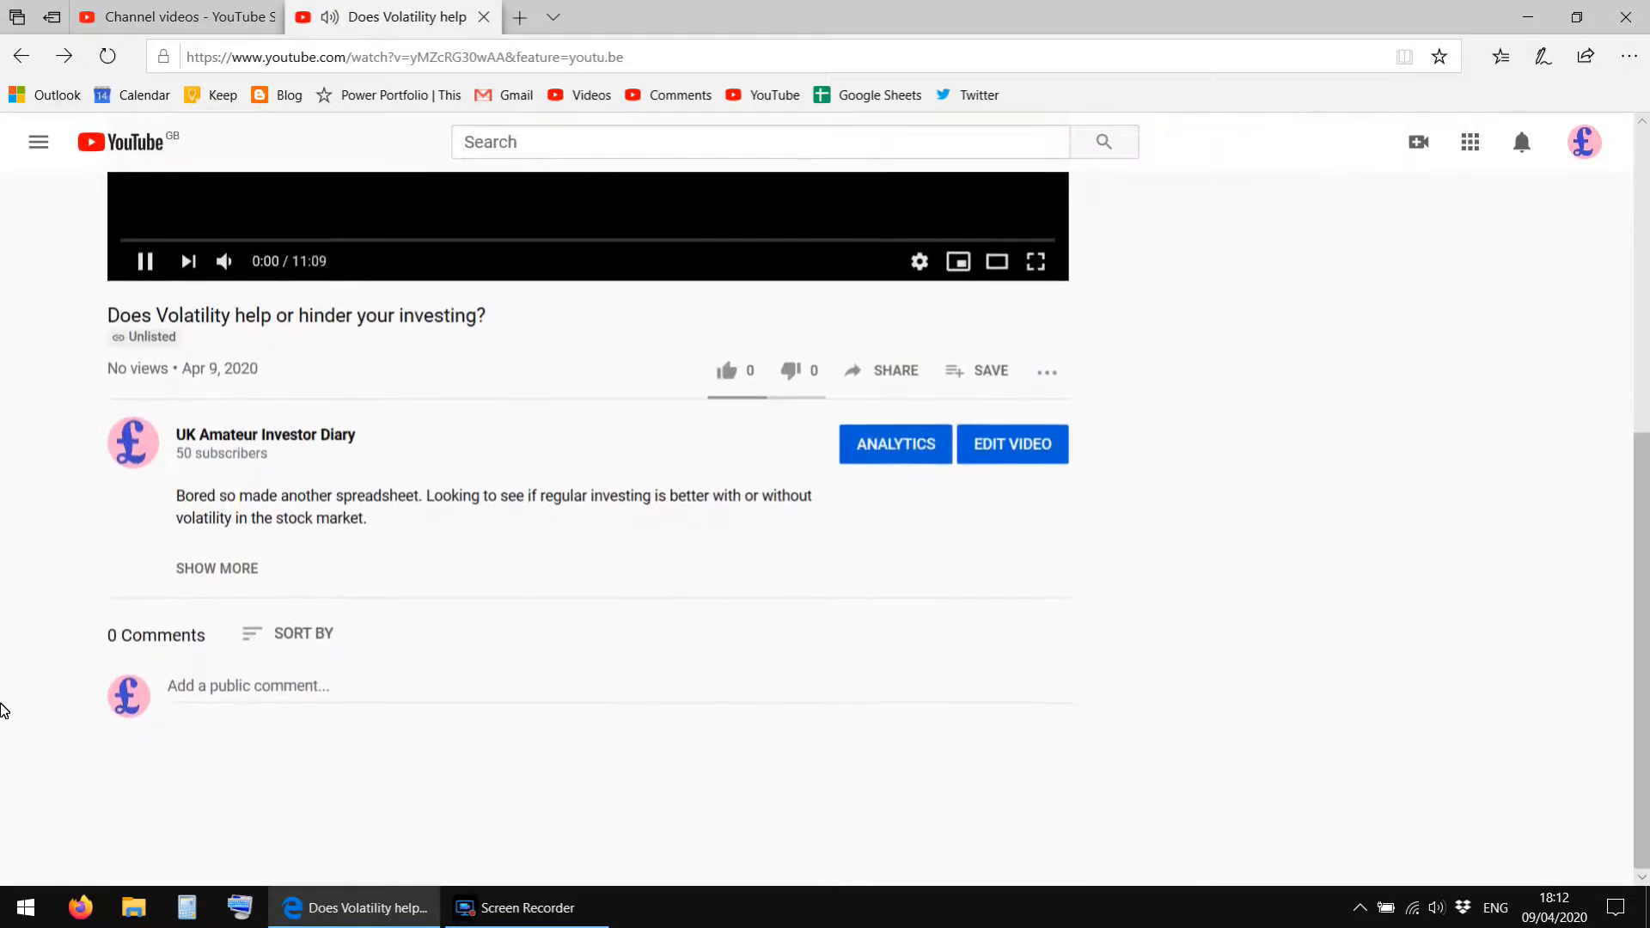
{"action": "left_click", "coordinate": [183, 567]}
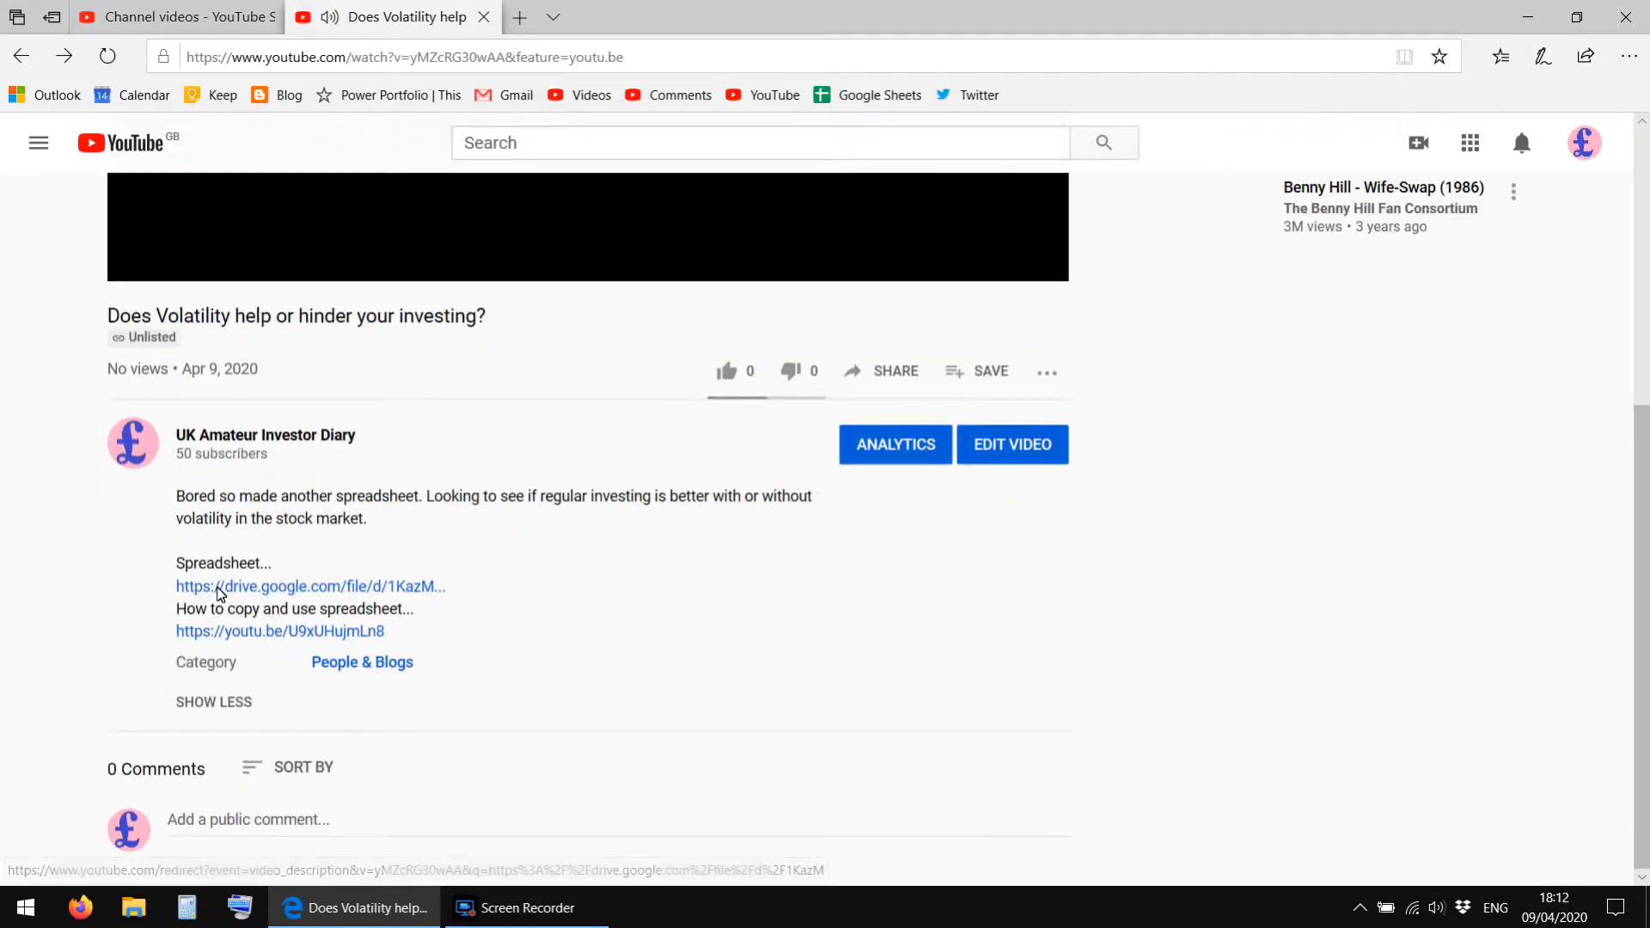
{"action": "left_click", "coordinate": [218, 588]}
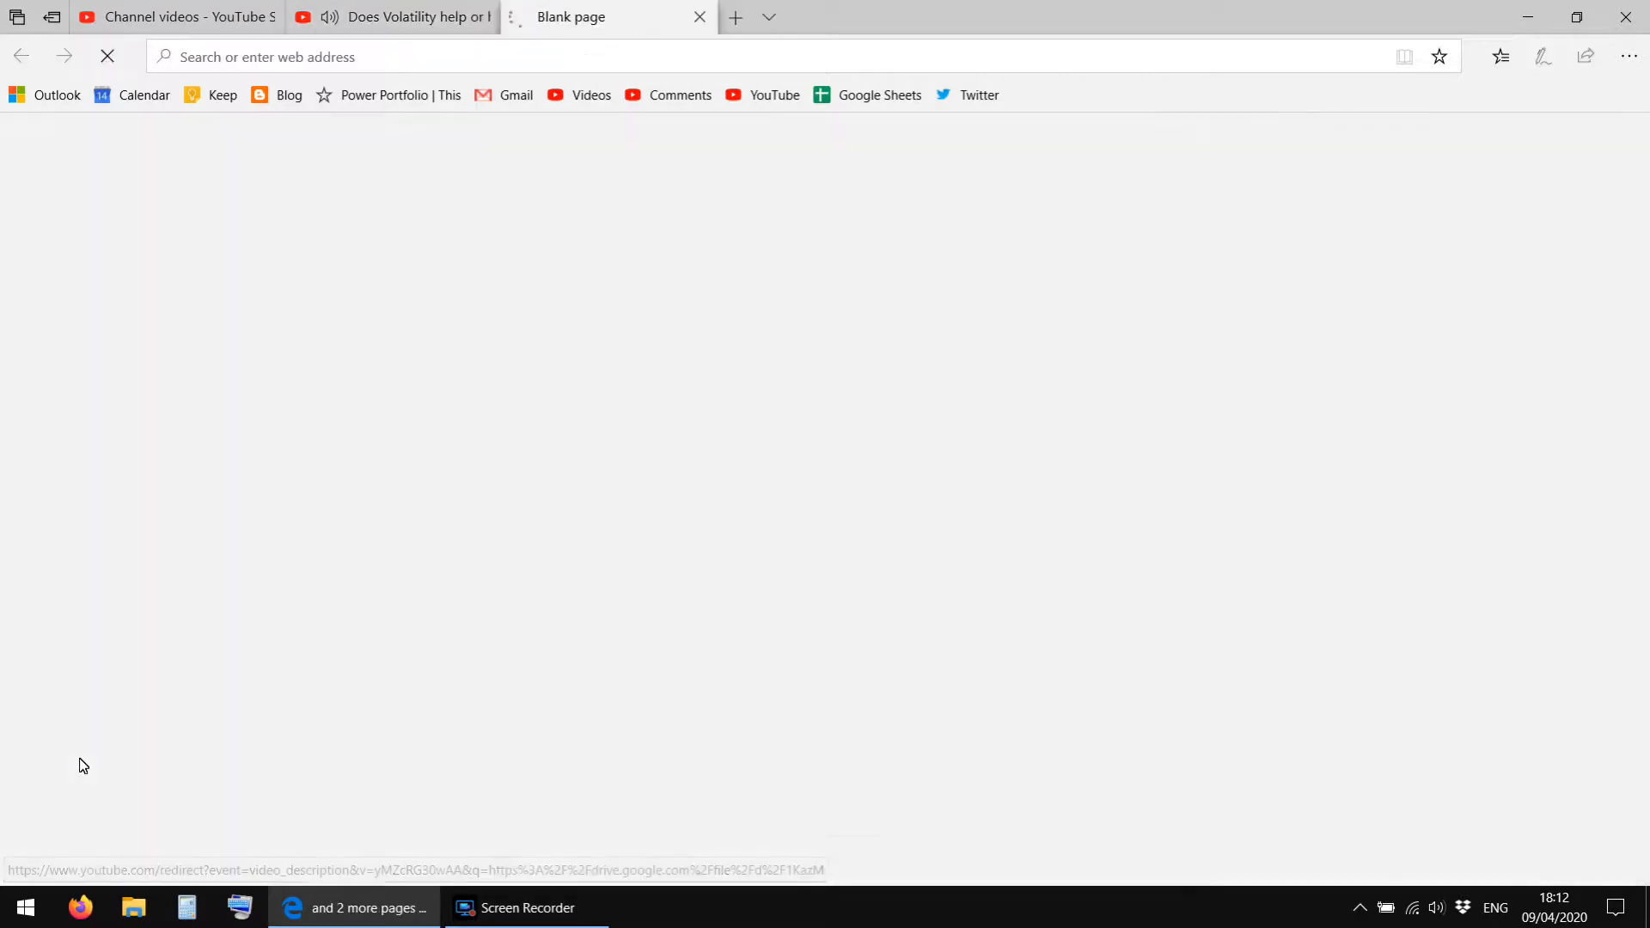
Return to the volatility video's page and pause its playback.
{"action": "left_click", "coordinate": [418, 7]}
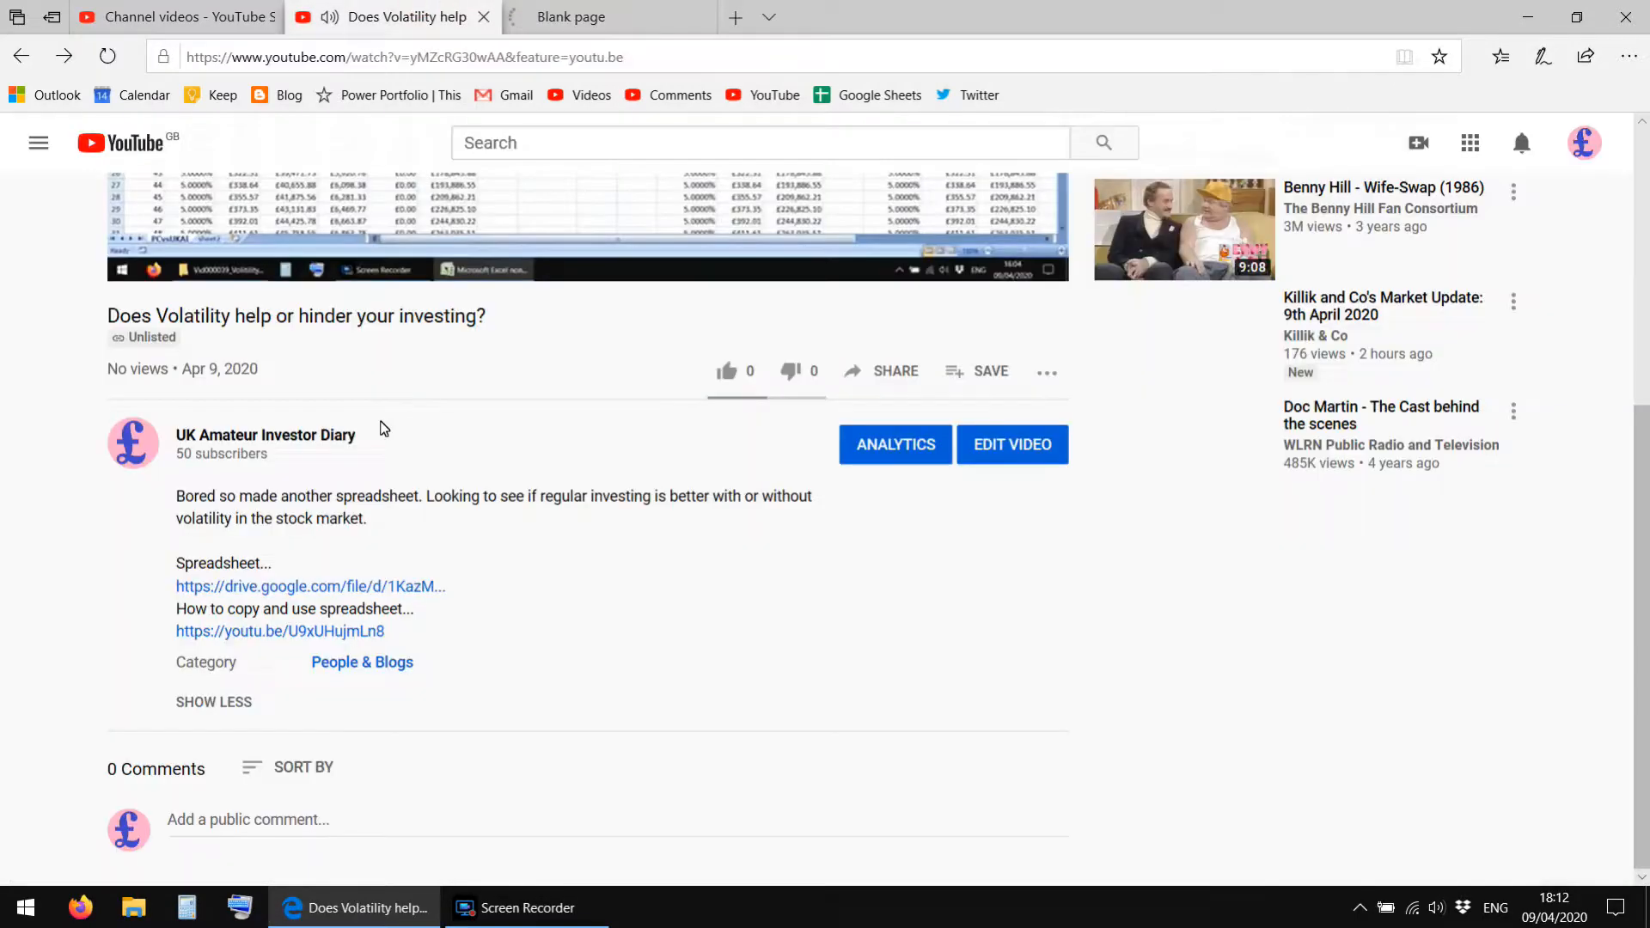
{"action": "scroll", "coordinate": [404, 349], "scroll_direction": "up", "scroll_amount": 3}
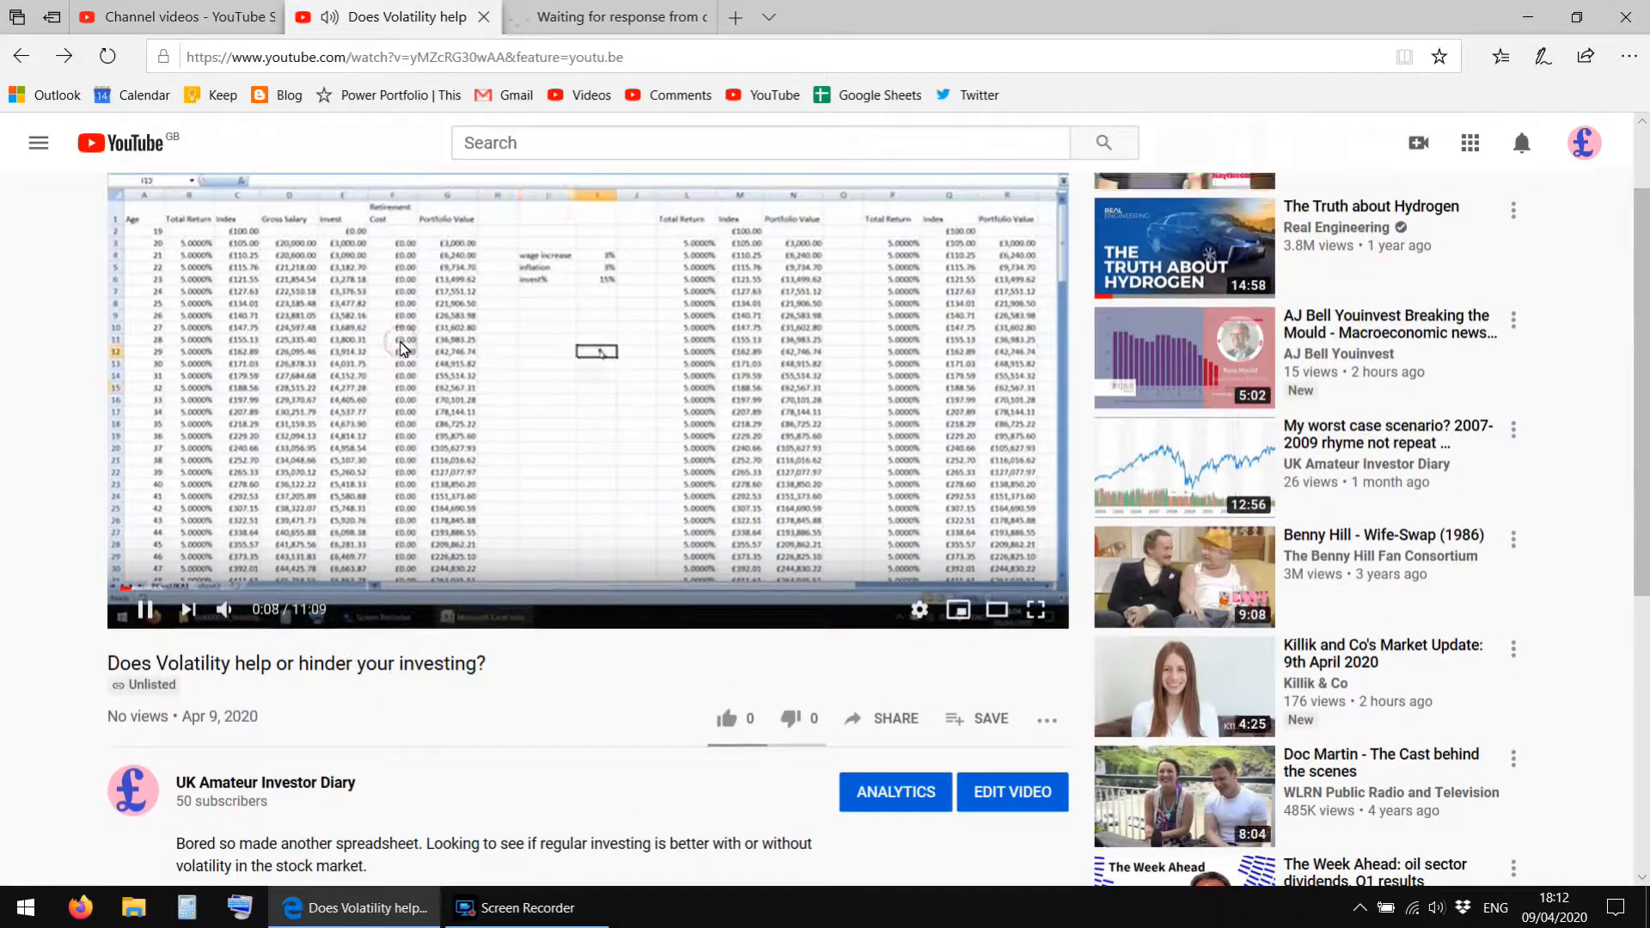
{"action": "left_click", "coordinate": [404, 348]}
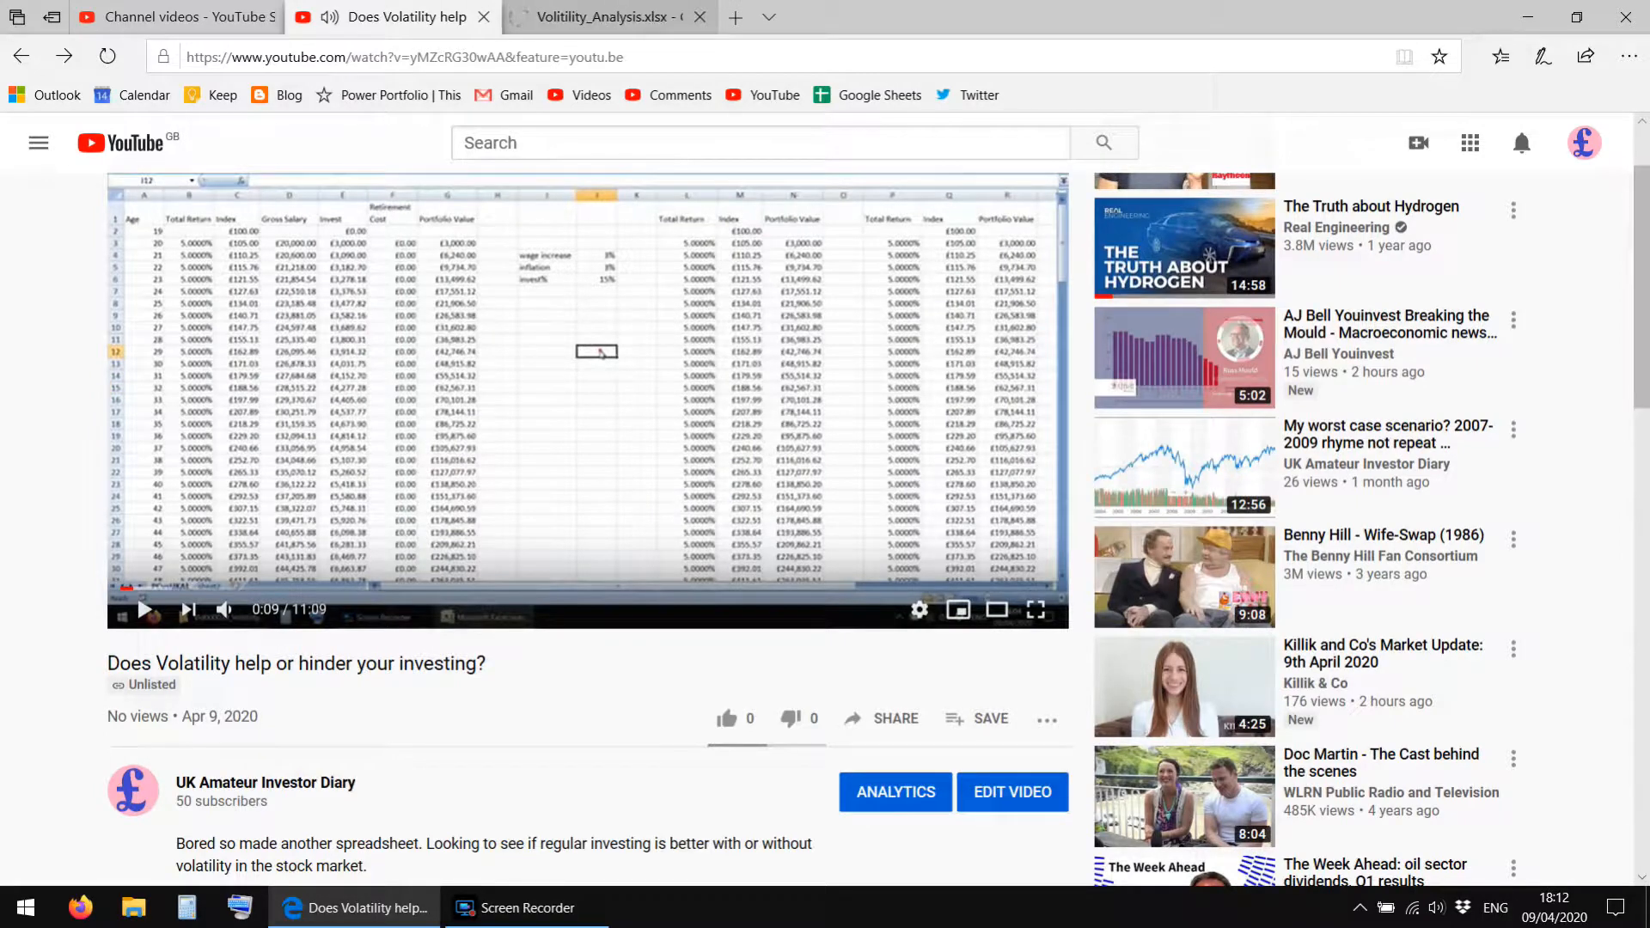
Switch to the Volitility_Analysis.xlsx preview, dismiss the comment tip and check that the sheet's cells display.
{"action": "left_click", "coordinate": [567, 16]}
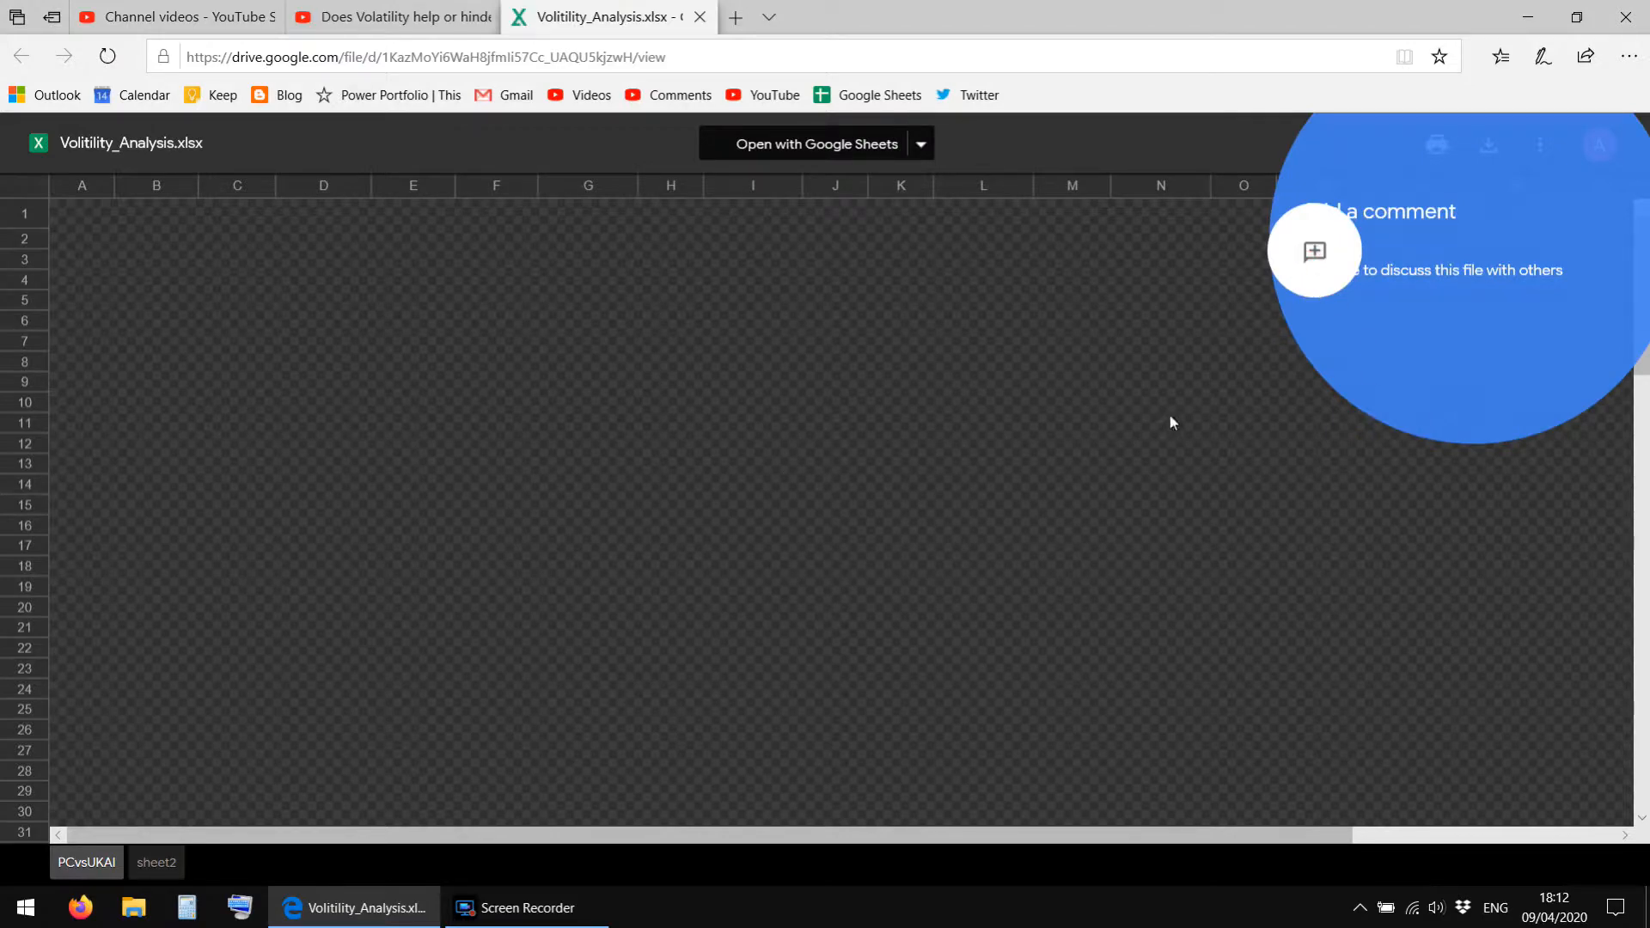
{"action": "left_click", "coordinate": [1529, 364]}
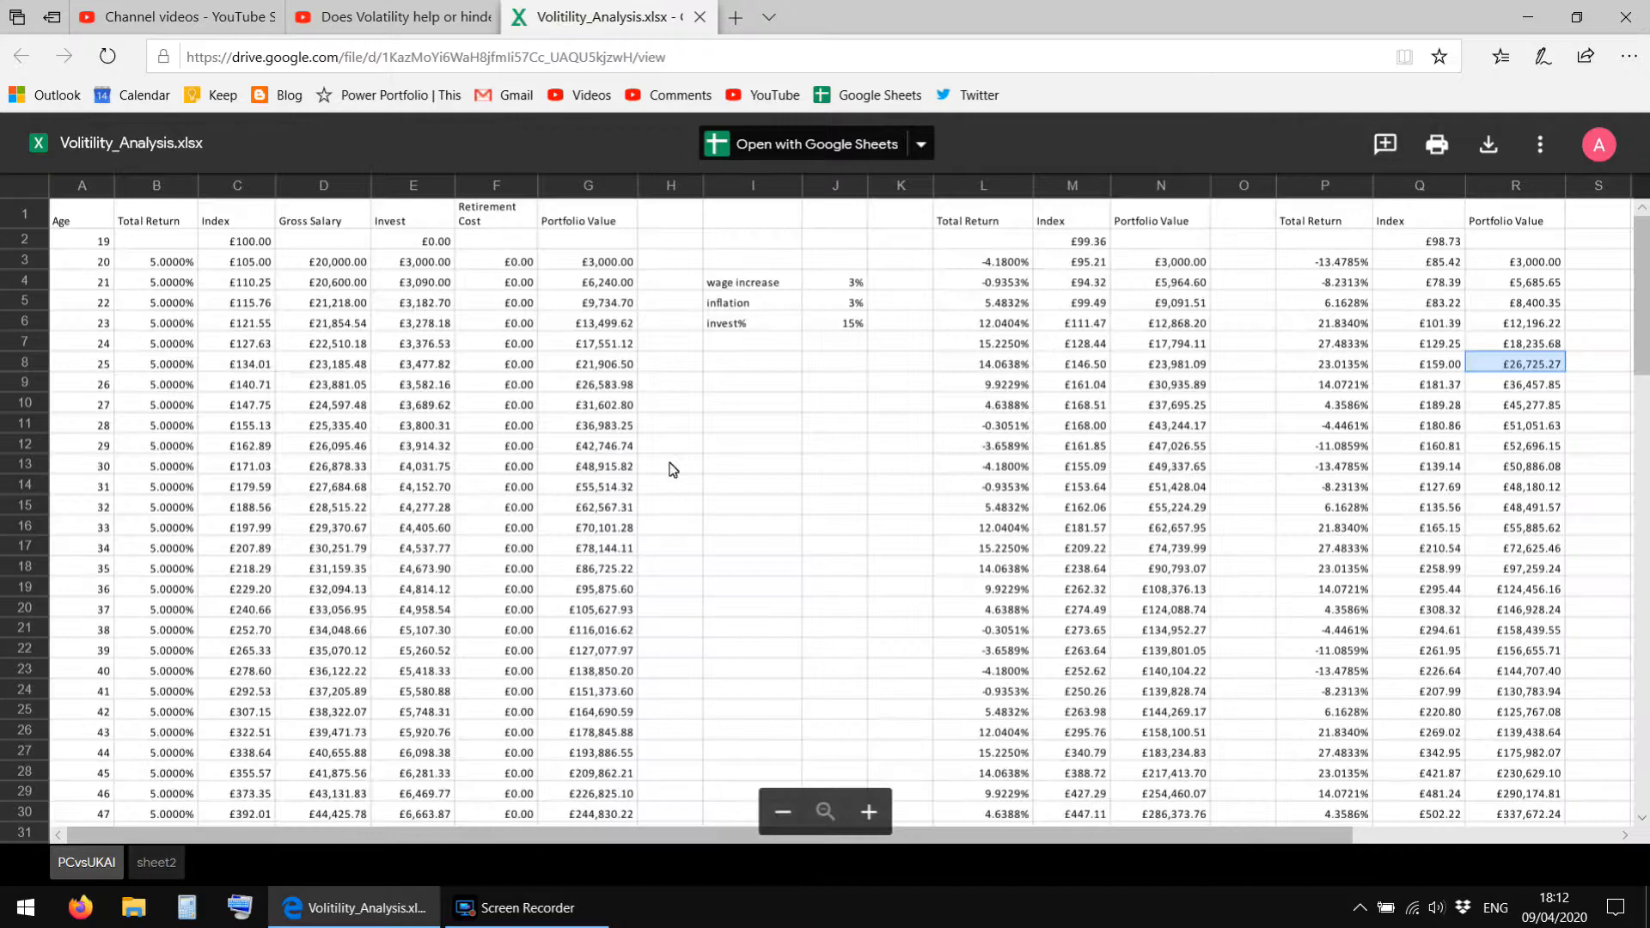
{"action": "left_click", "coordinate": [673, 469]}
{"action": "left_click", "coordinate": [826, 425]}
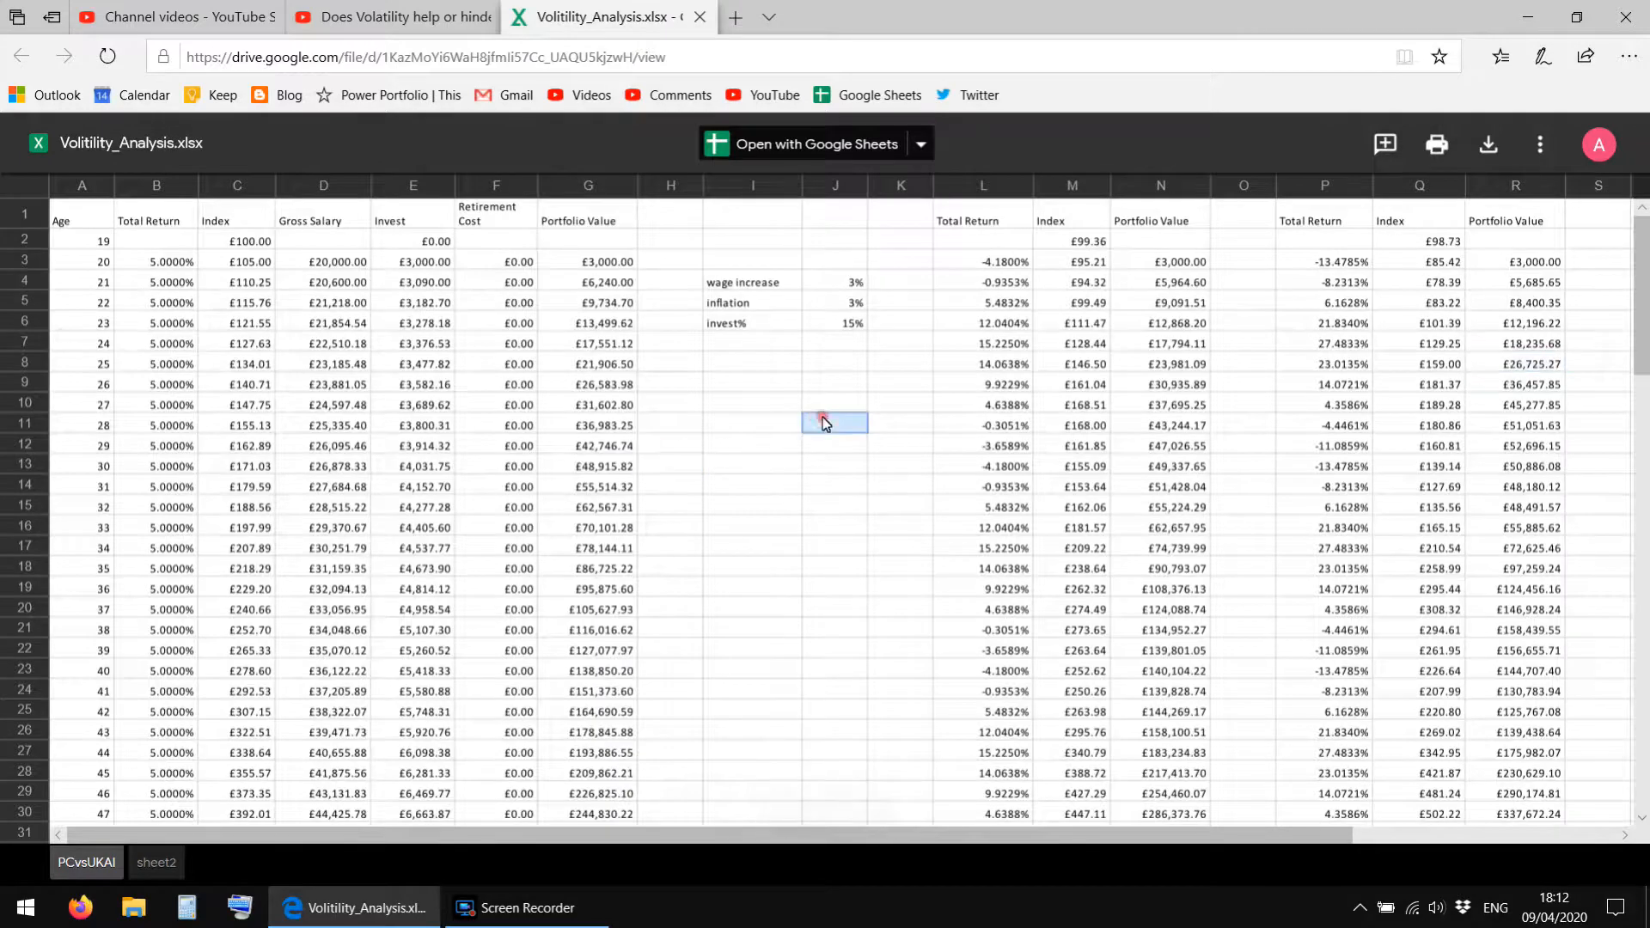
{"action": "left_click", "coordinate": [746, 404]}
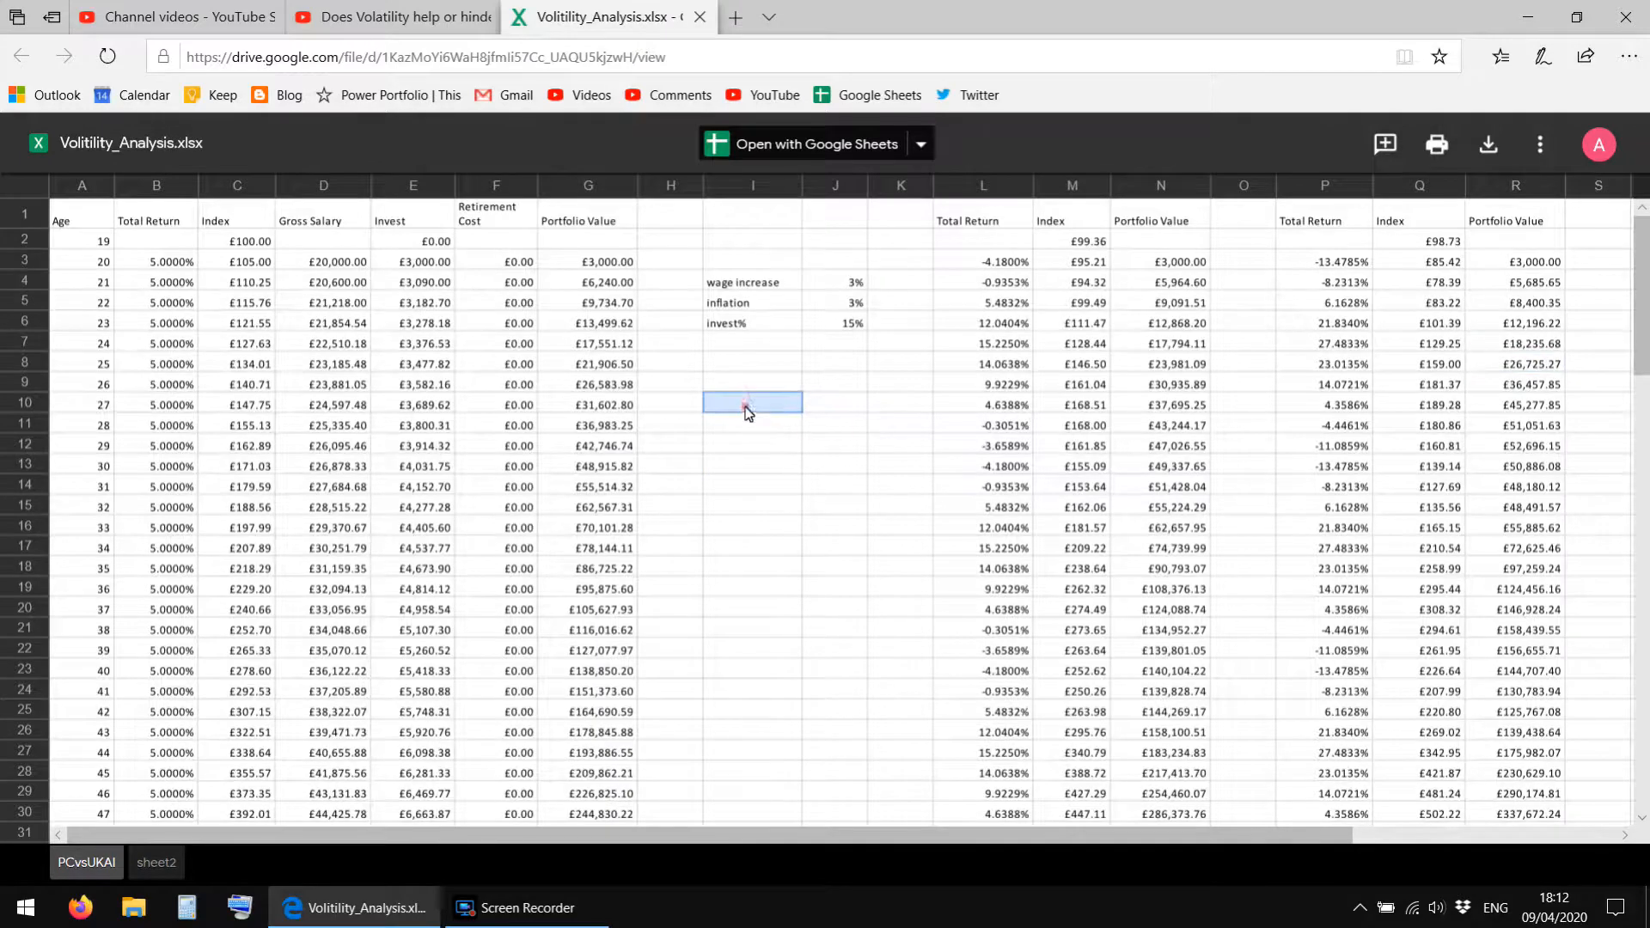
Download Volitility_Analysis.xlsx from Google Drive, save it and dismiss the download notice.
{"action": "left_click", "coordinate": [1488, 151]}
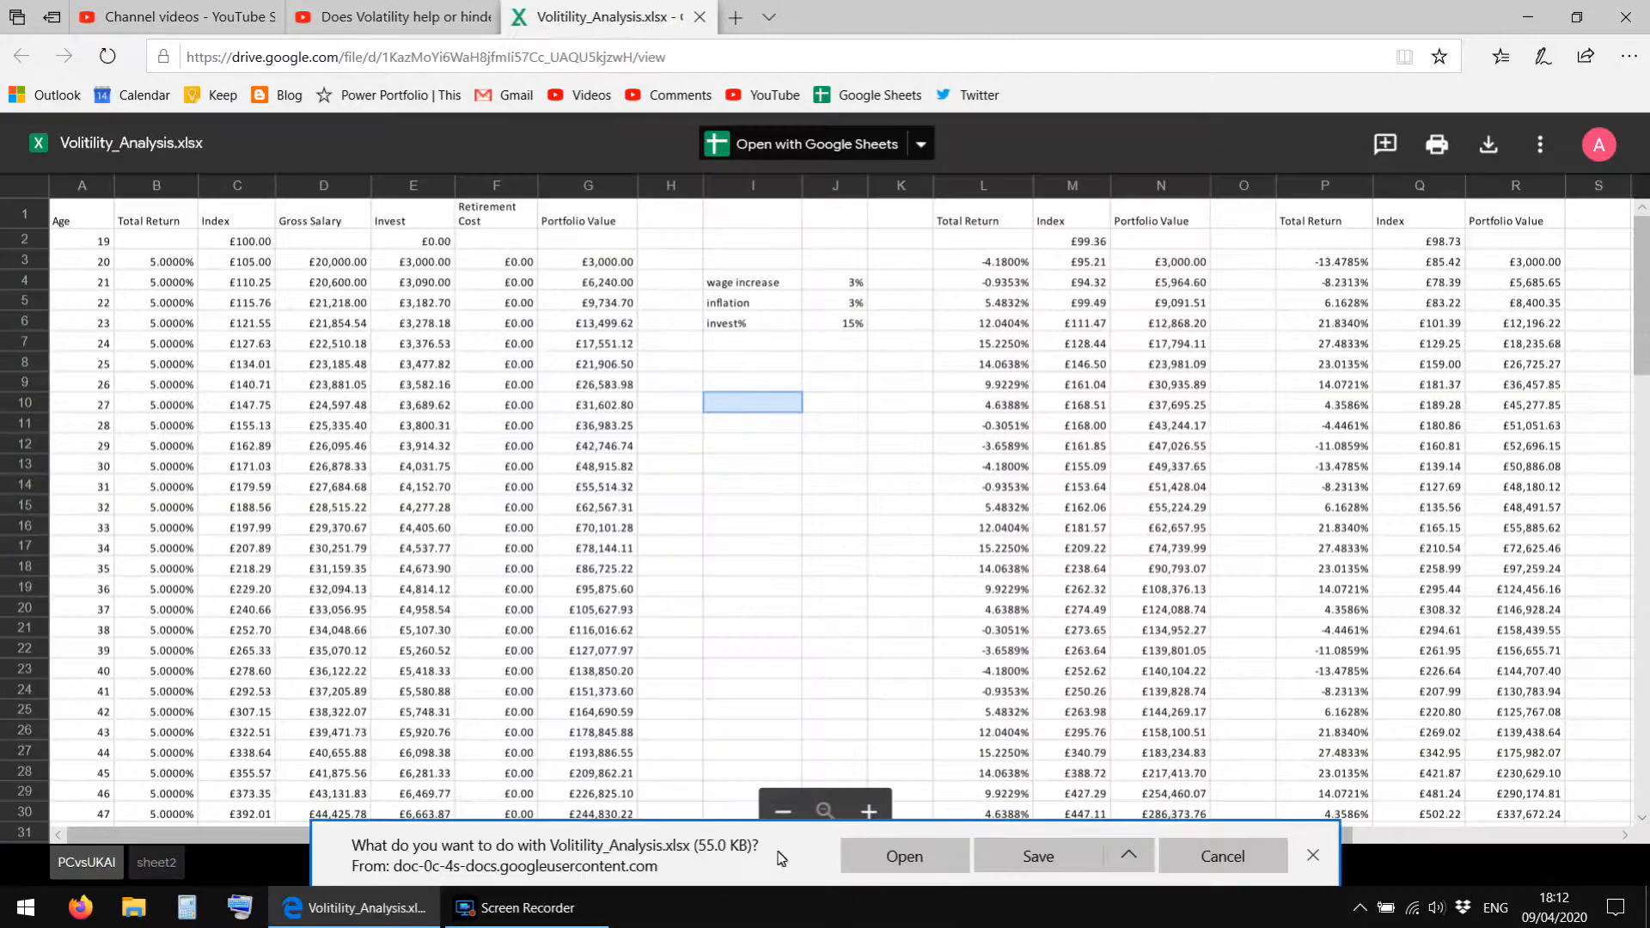
{"action": "left_click", "coordinate": [1014, 859]}
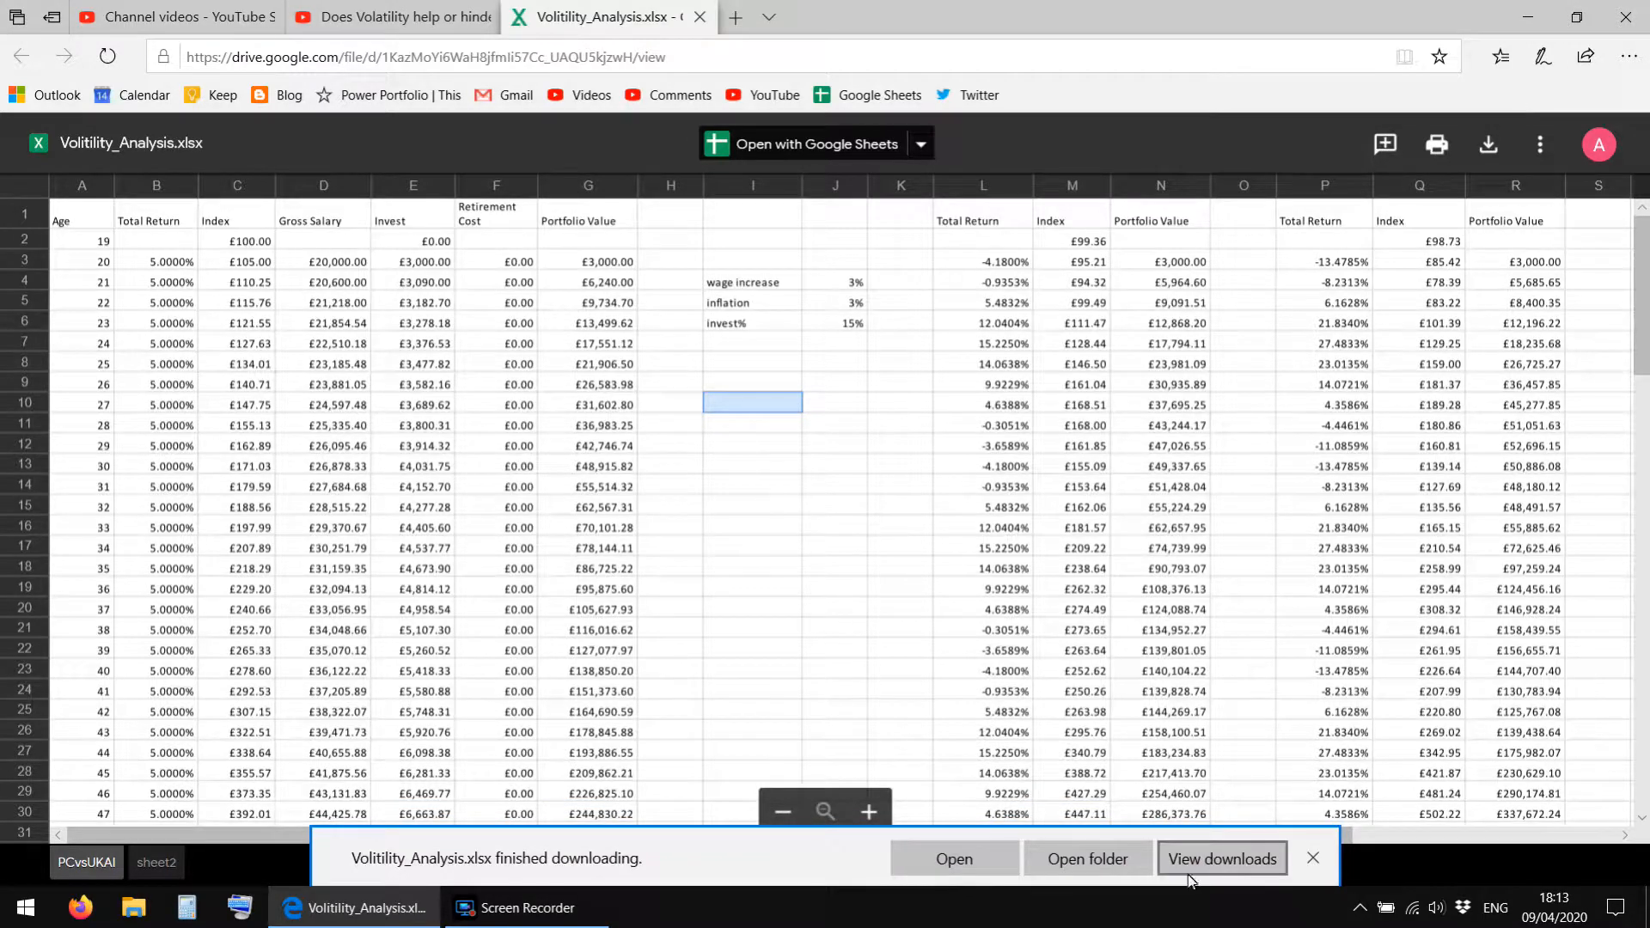
{"action": "left_click", "coordinate": [1311, 860]}
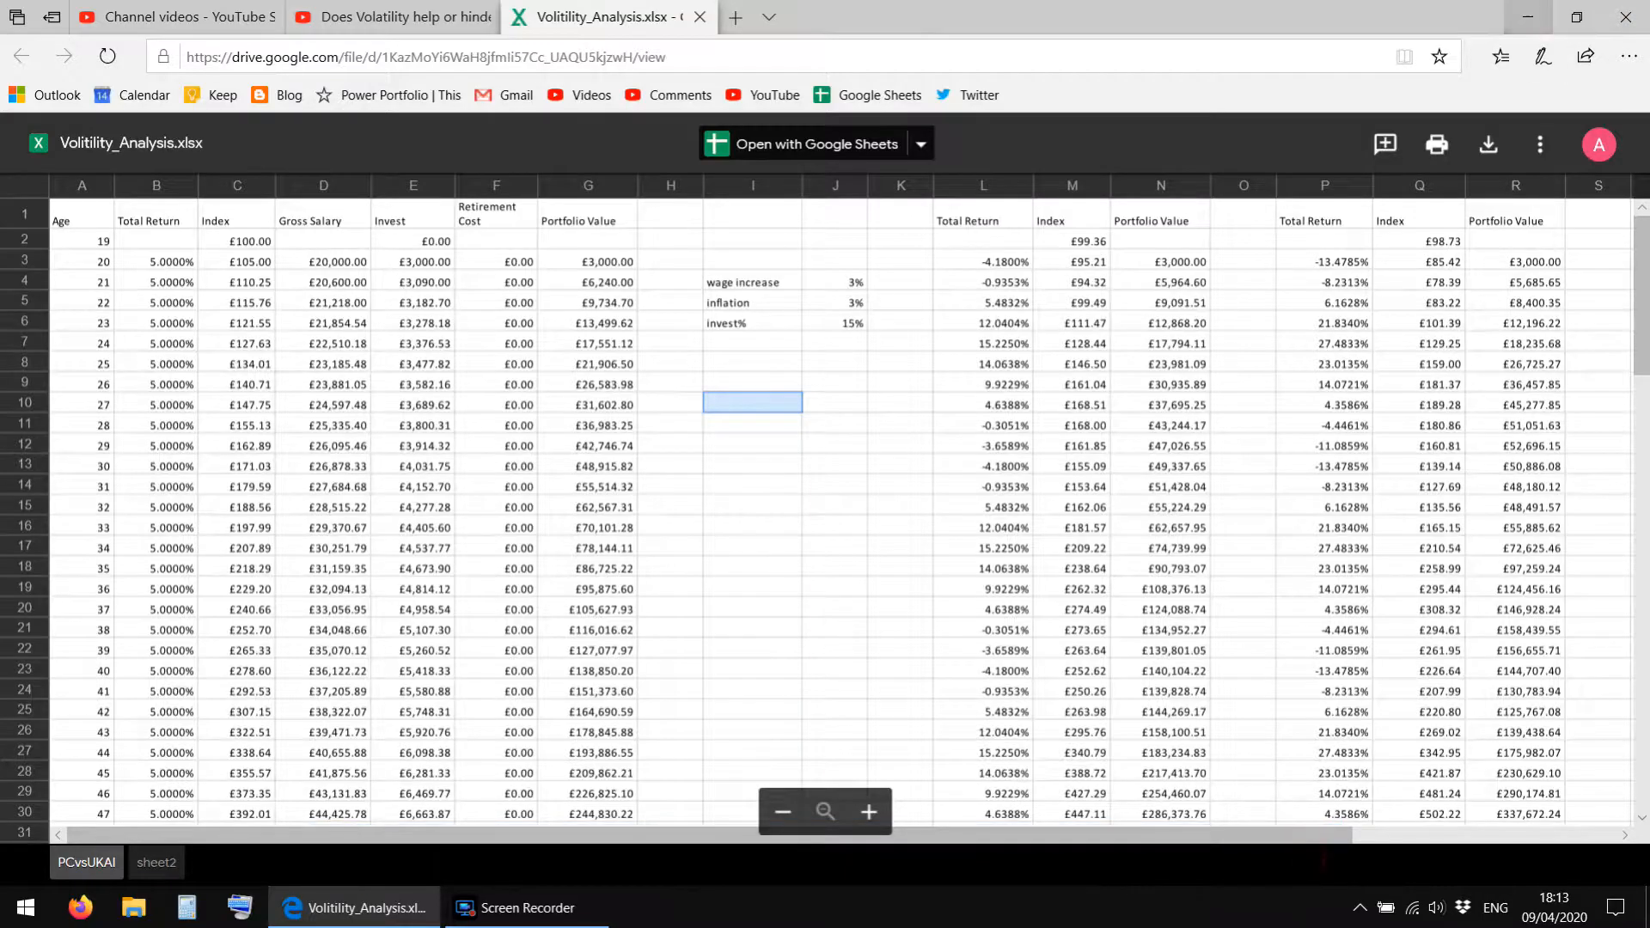
Minimise the browser, move the downloaded Volitility_Analysis.xlsx to an empty area of the desktop and open it in Excel.
{"action": "left_click", "coordinate": [1527, 16]}
{"action": "left_click_drag", "start_coordinate": [50, 256], "coordinate": [623, 359]}
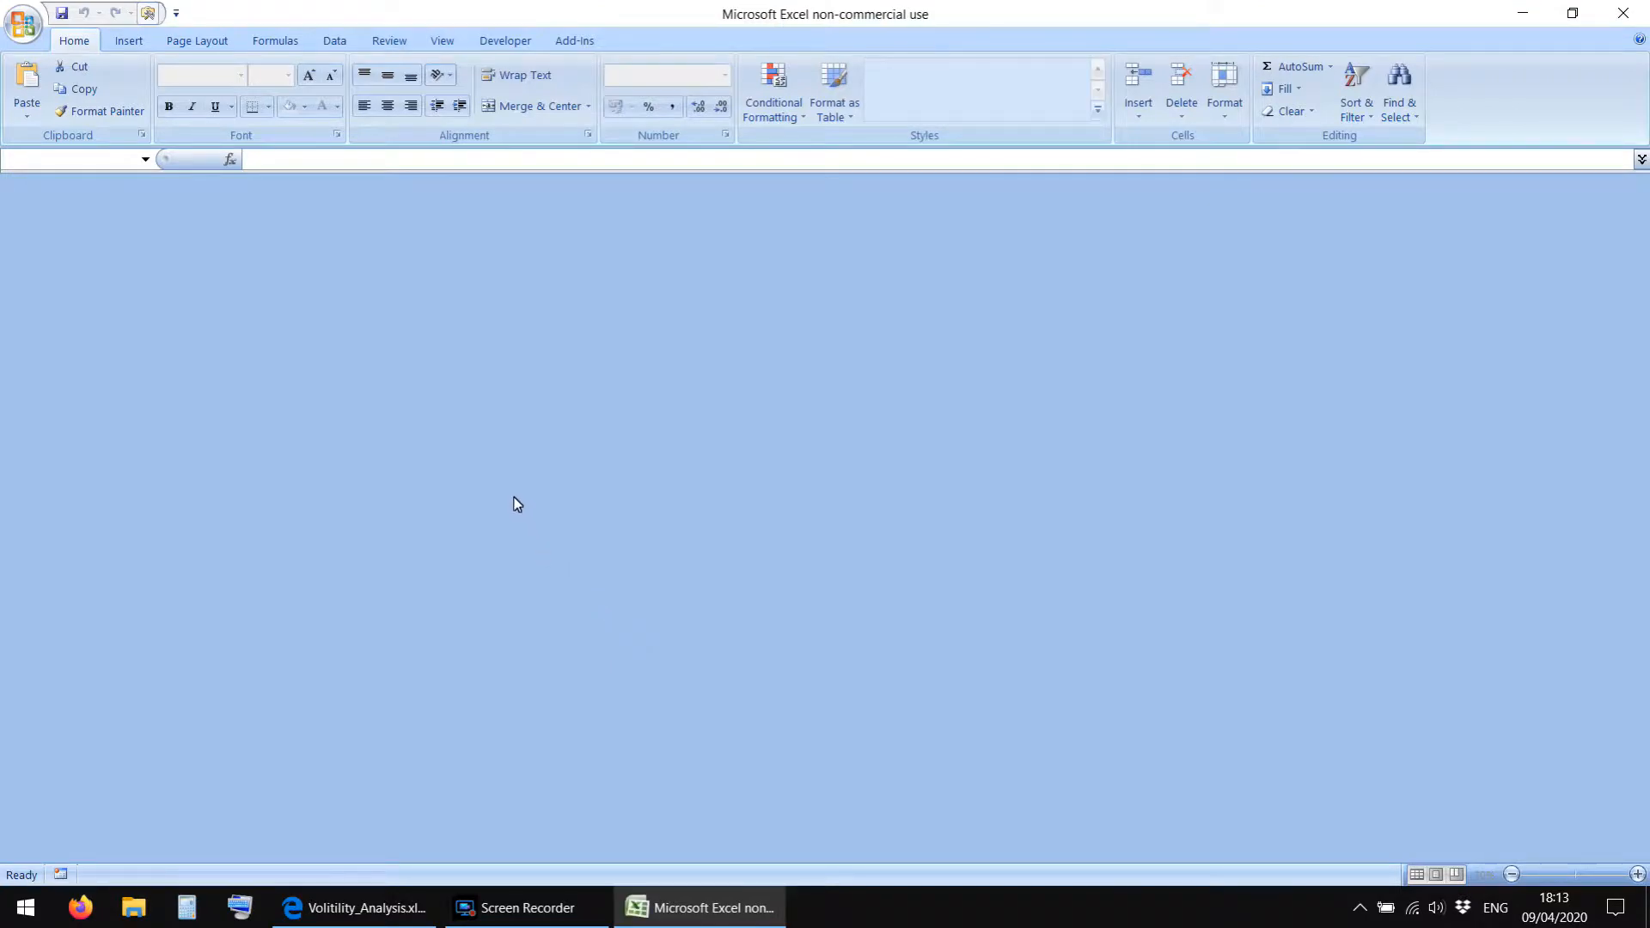
Look through the PCvsUKAI sheet and lower the cycle offset counter above the charts to 338.
{"action": "scroll", "coordinate": [512, 488], "scroll_direction": "up", "scroll_amount": 8}
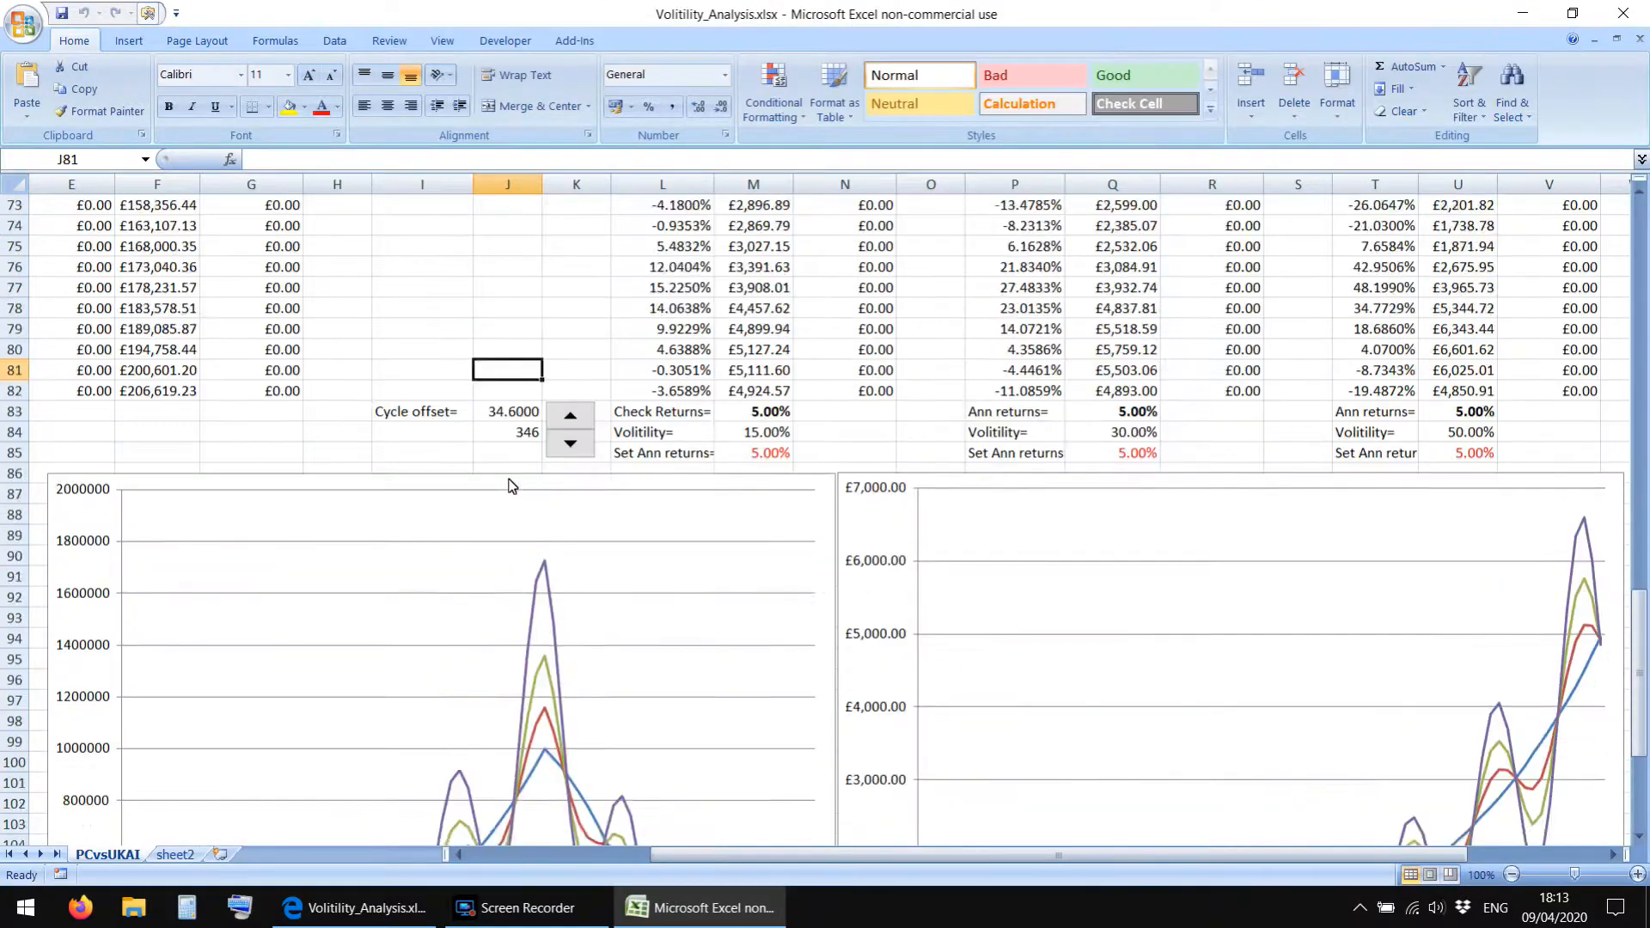
{"action": "scroll", "coordinate": [511, 487], "scroll_direction": "up", "scroll_amount": 20}
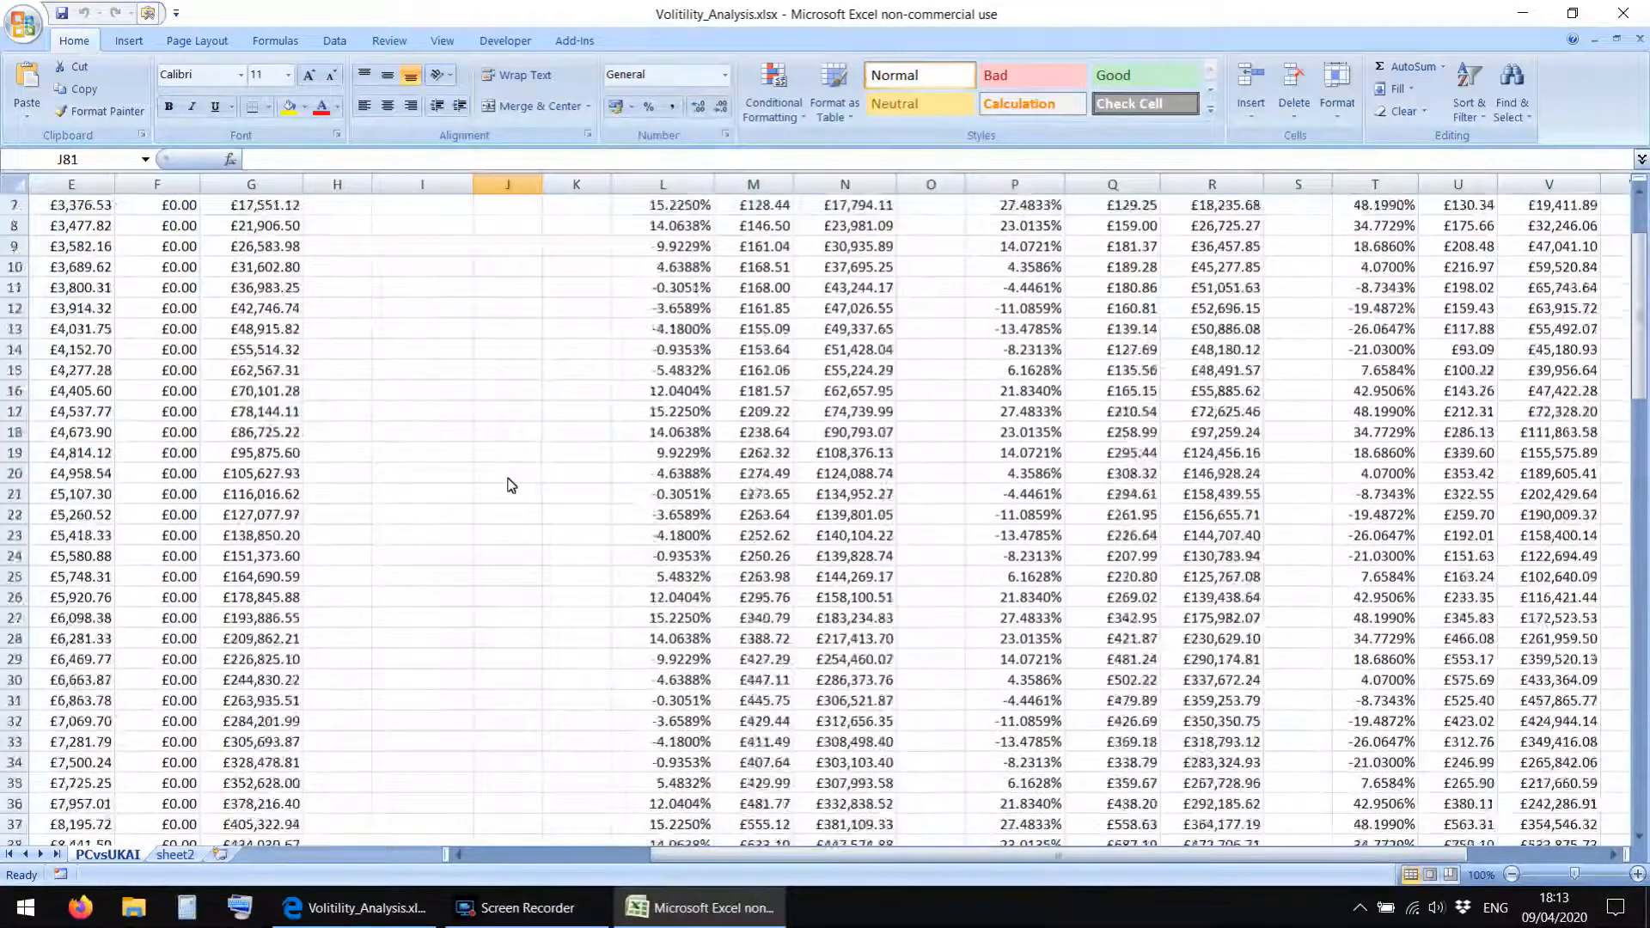
{"action": "left_click", "coordinate": [527, 410]}
{"action": "scroll", "coordinate": [527, 412], "scroll_direction": "down", "scroll_amount": 20}
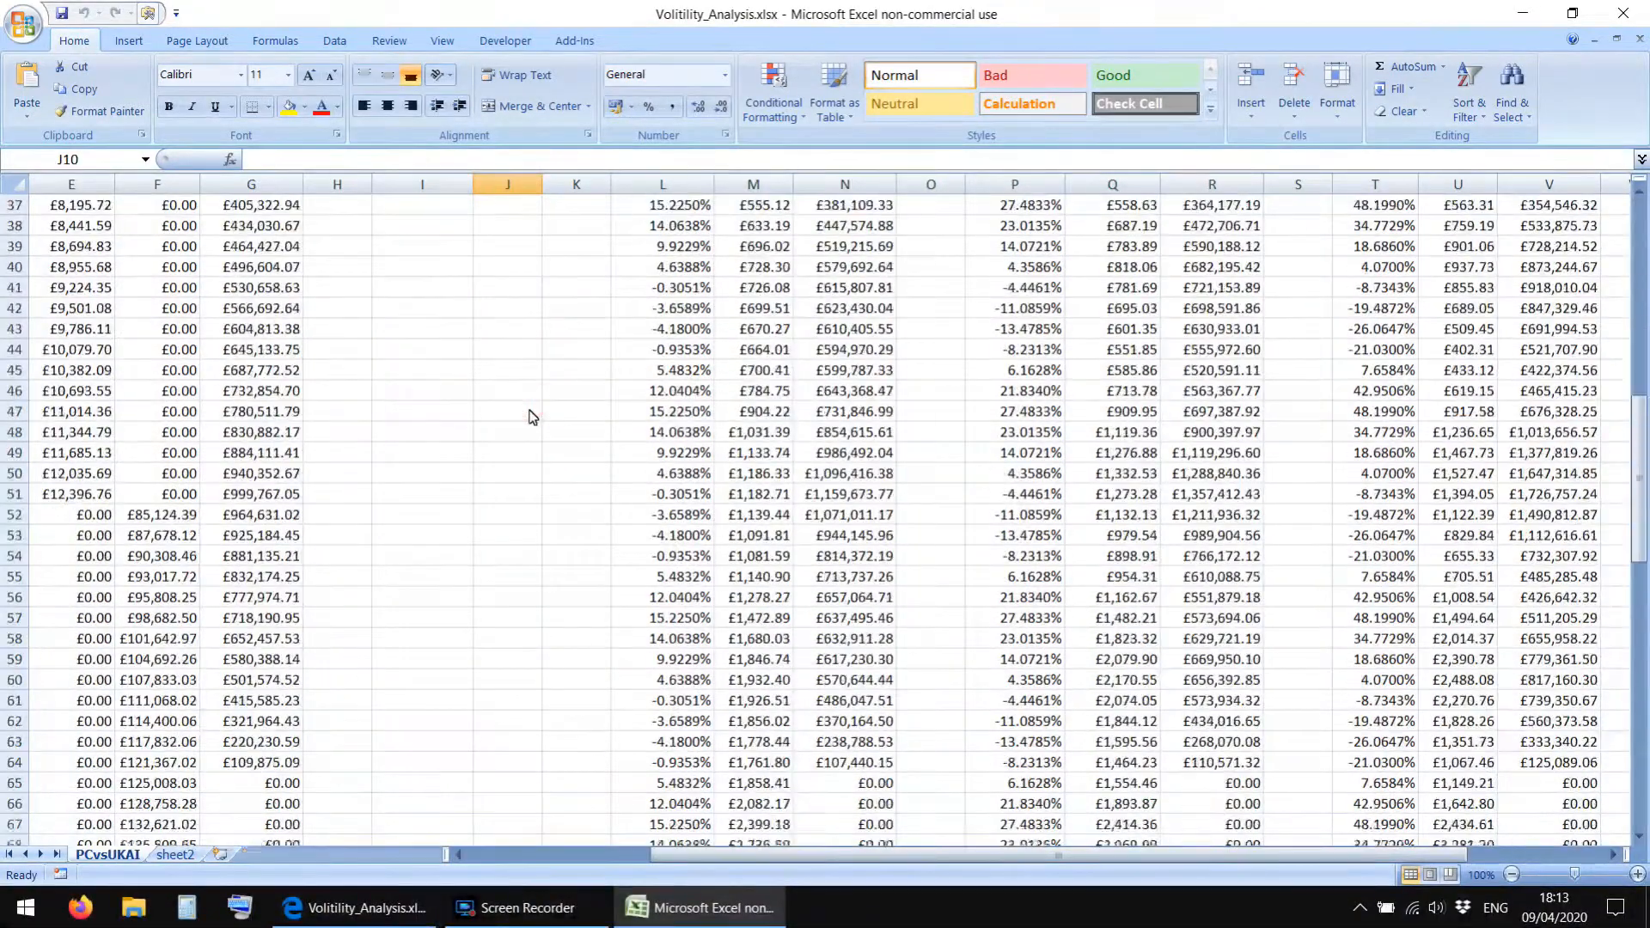
{"action": "scroll", "coordinate": [530, 417], "scroll_direction": "up", "scroll_amount": 3}
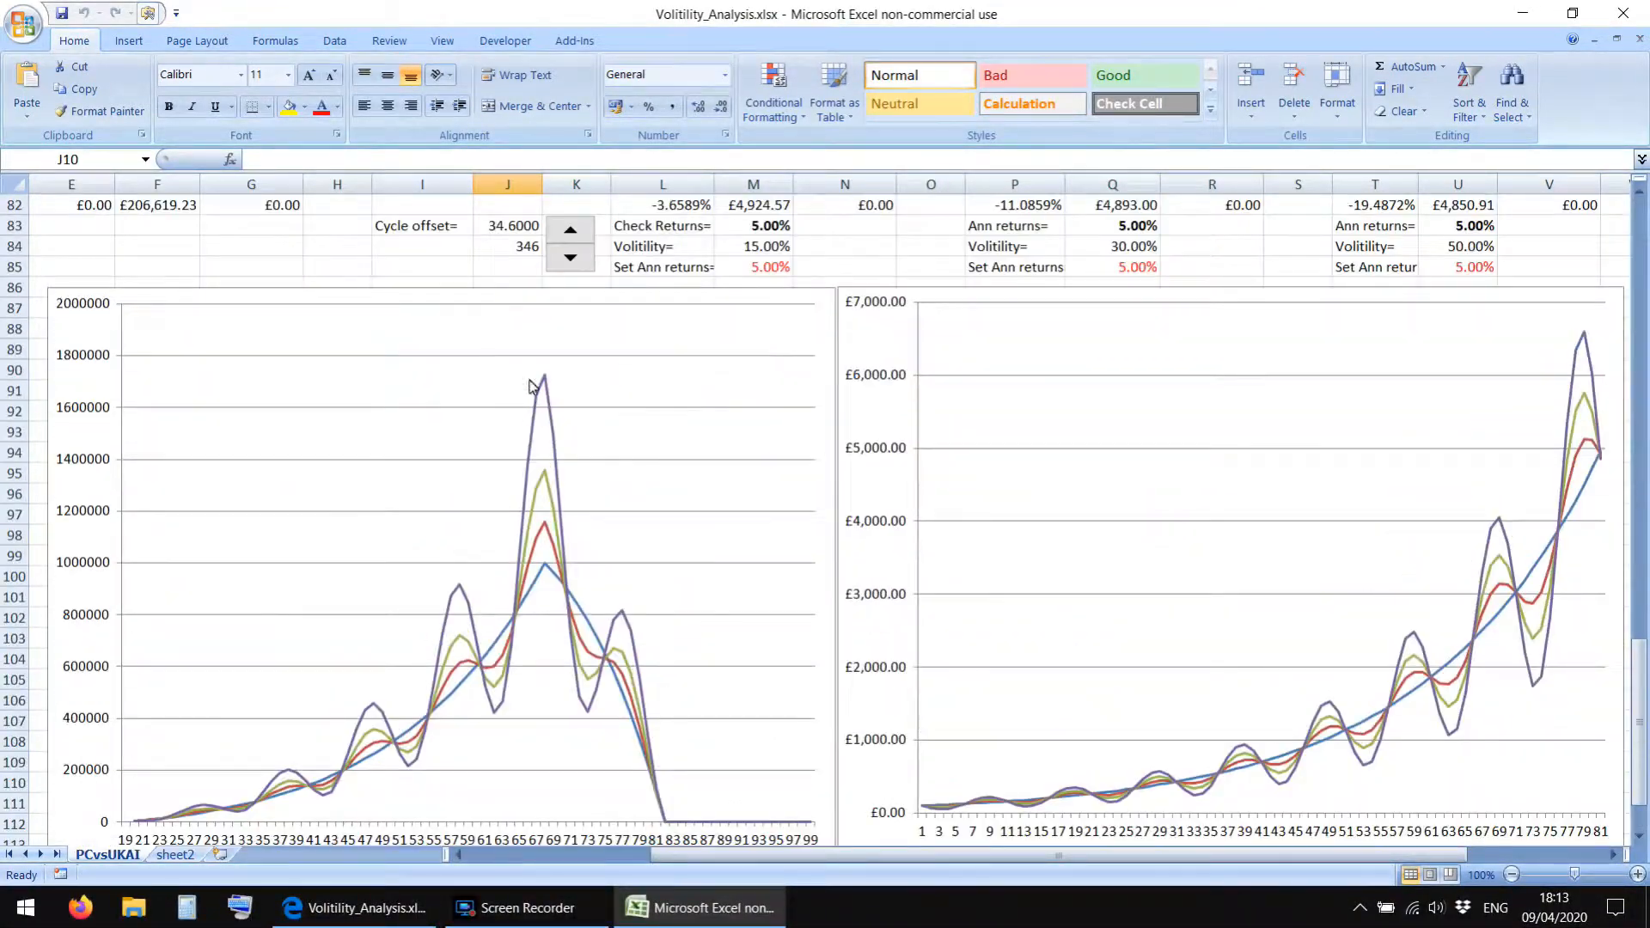
{"action": "left_click", "coordinate": [566, 260]}
{"action": "left_click", "coordinate": [566, 259]}
{"action": "left_click", "coordinate": [566, 260]}
{"action": "left_click", "coordinate": [566, 259]}
{"action": "left_click", "coordinate": [566, 260]}
{"action": "left_click", "coordinate": [566, 259]}
{"action": "left_click", "coordinate": [566, 260]}
{"action": "left_click", "coordinate": [566, 259]}
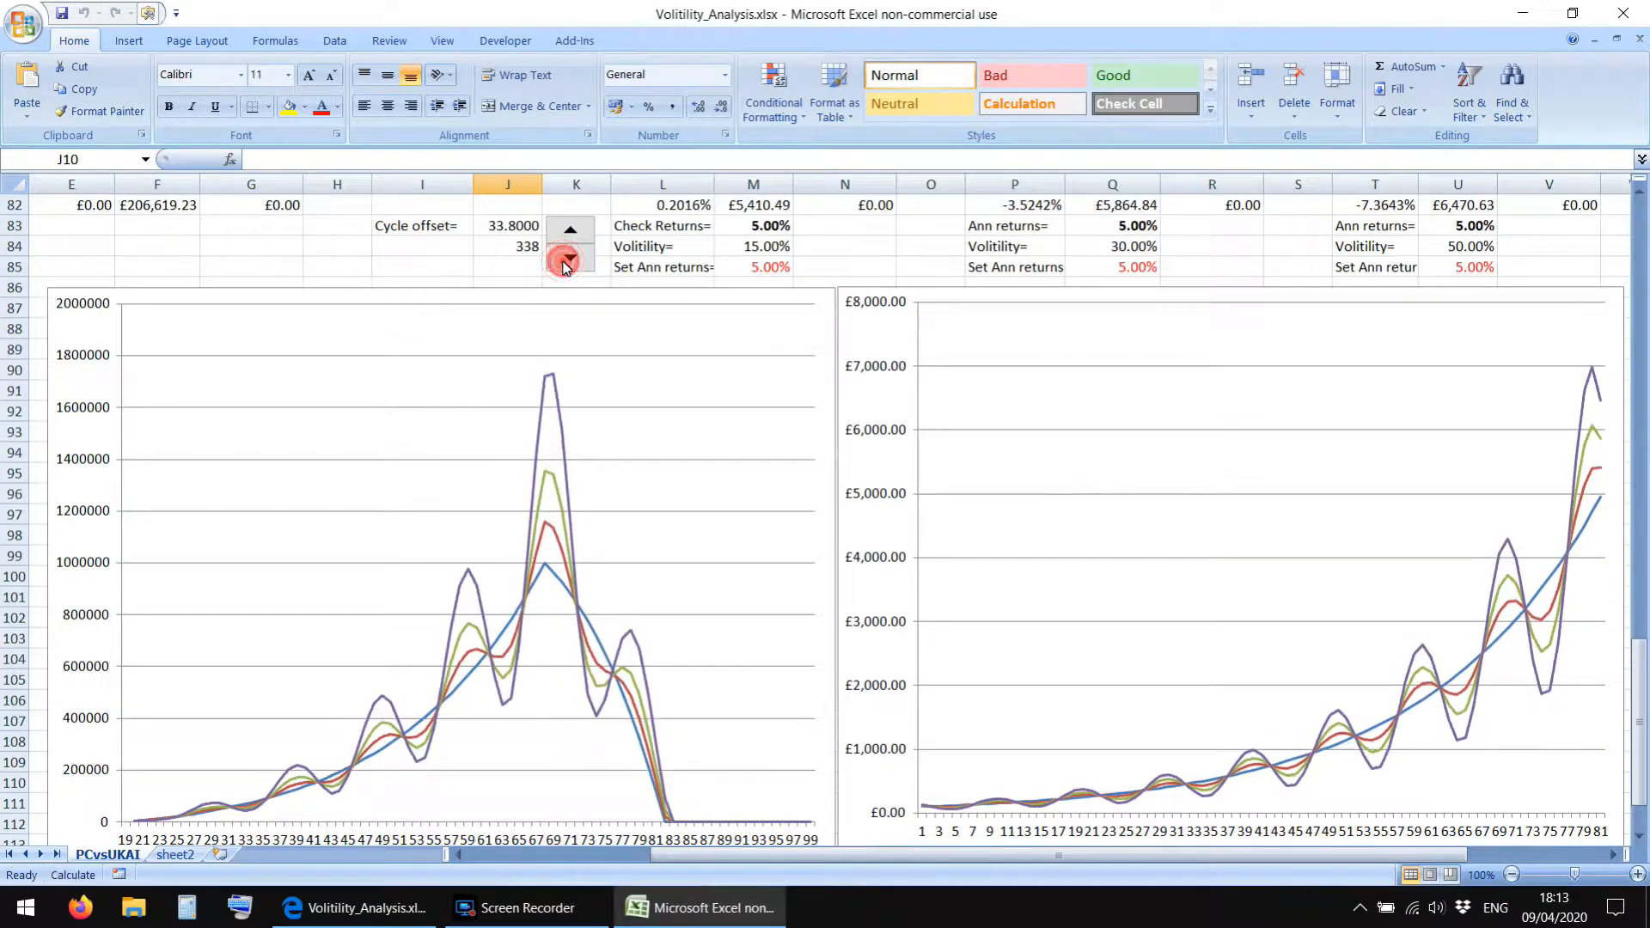
Close the workbook and Excel without saving, and delete Volitility_Analysis.xlsx from the desktop.
{"action": "scroll", "coordinate": [474, 365], "scroll_direction": "up", "scroll_amount": 5}
{"action": "scroll", "coordinate": [474, 366], "scroll_direction": "up", "scroll_amount": 11}
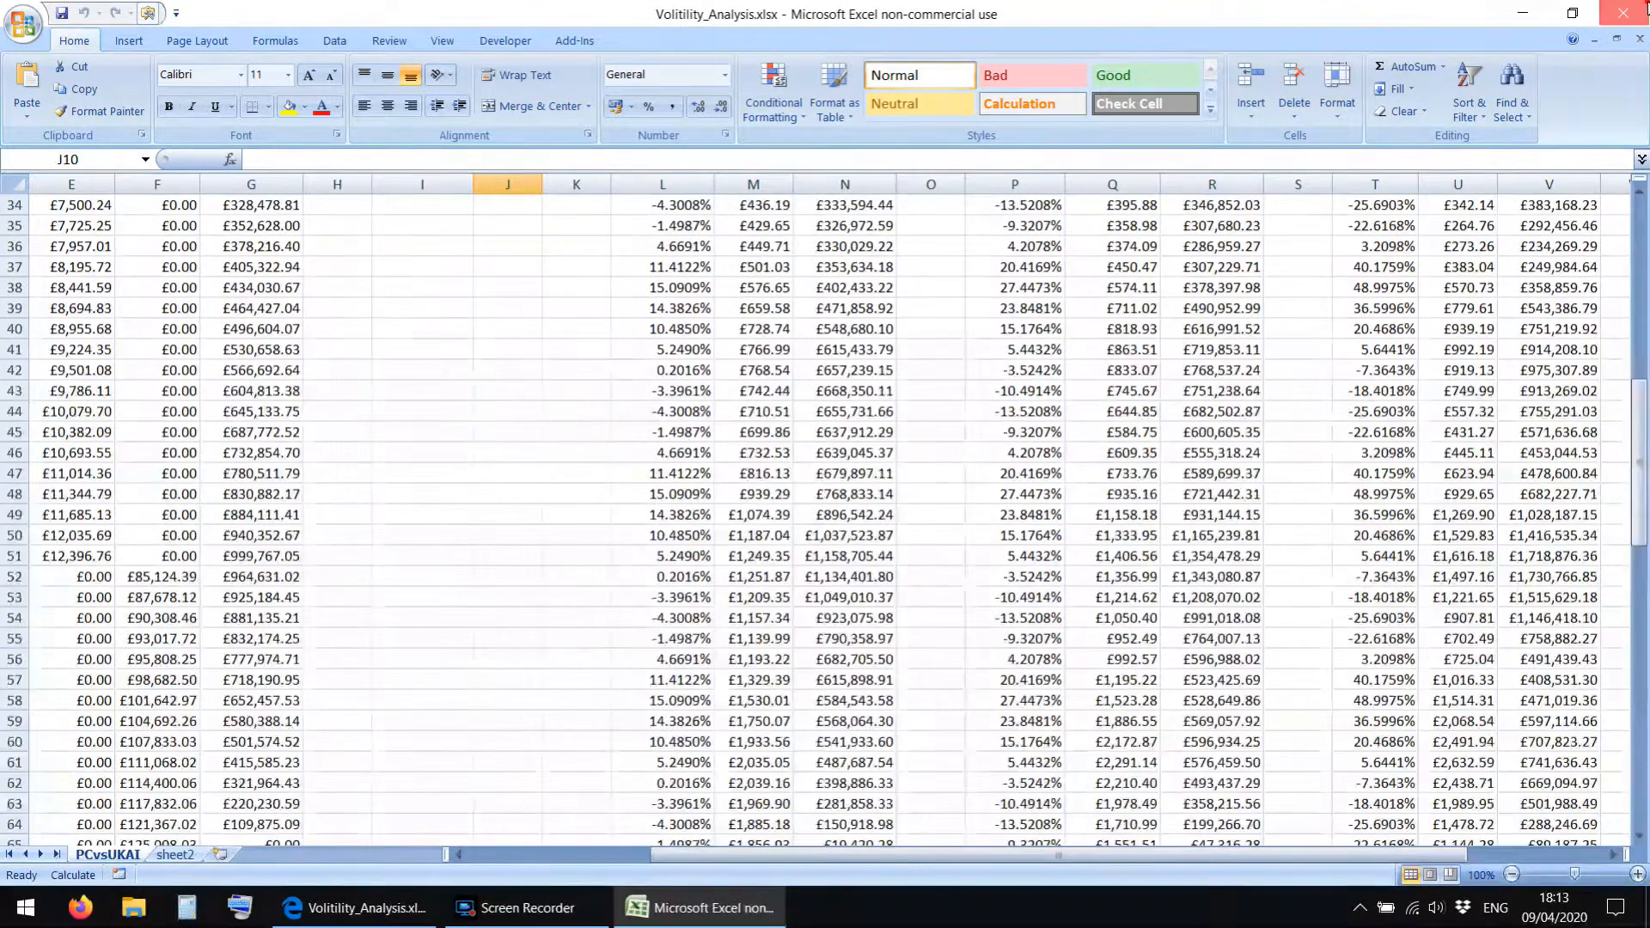
{"action": "key", "text": "alt+F4"}
{"action": "left_click", "coordinate": [823, 508]}
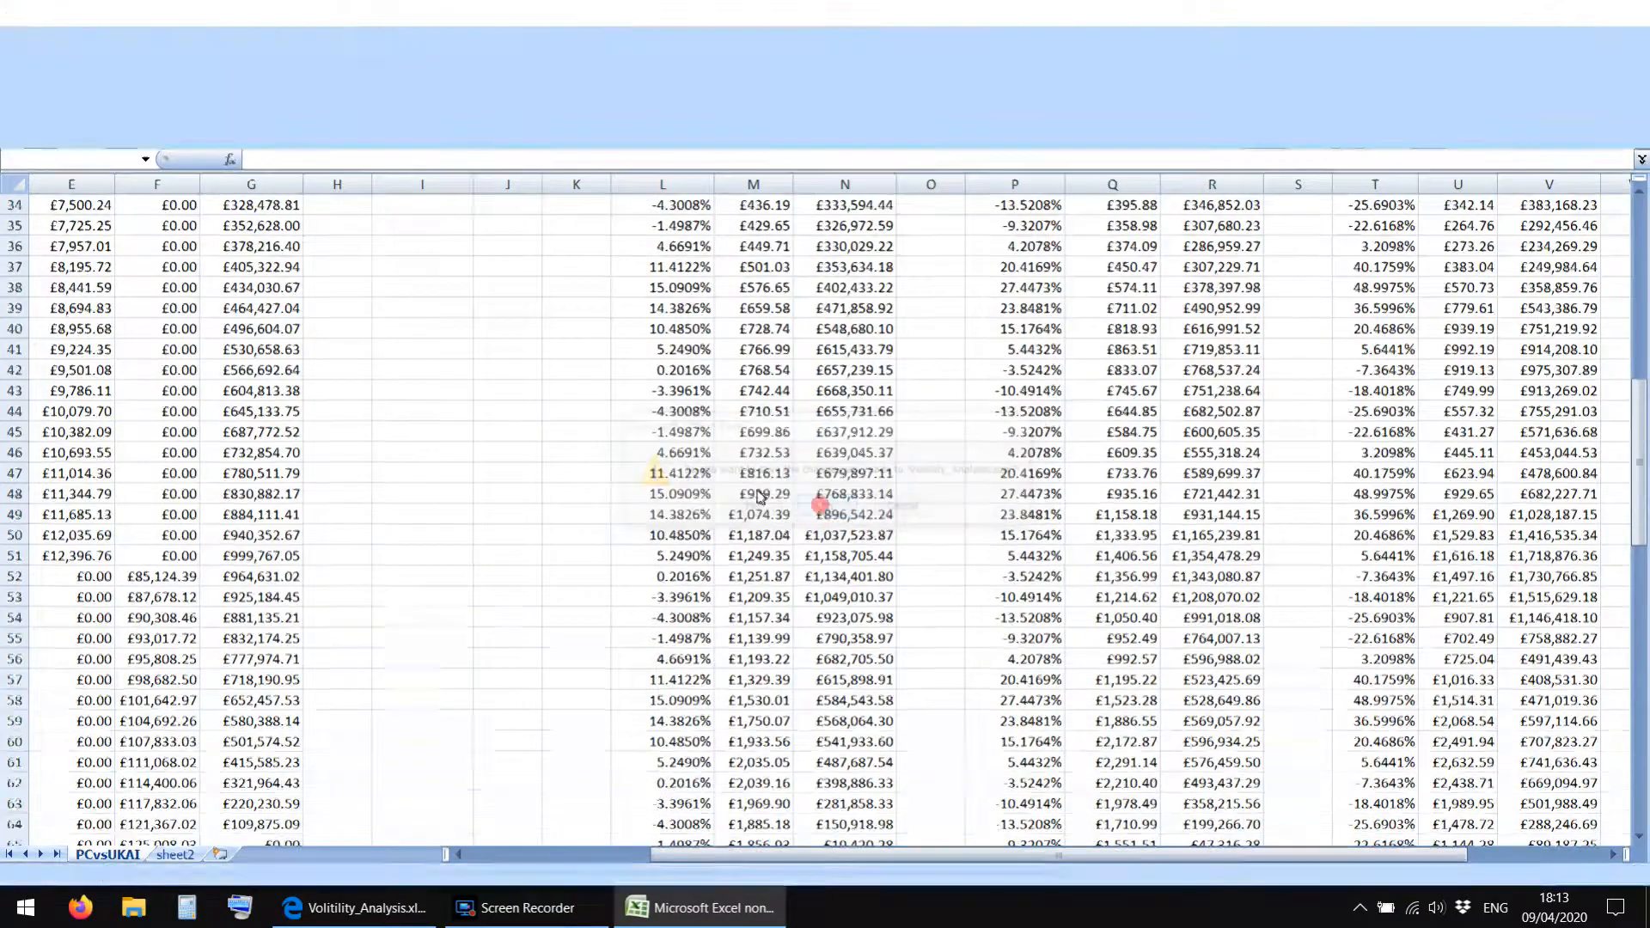
{"action": "key", "text": "Delete"}
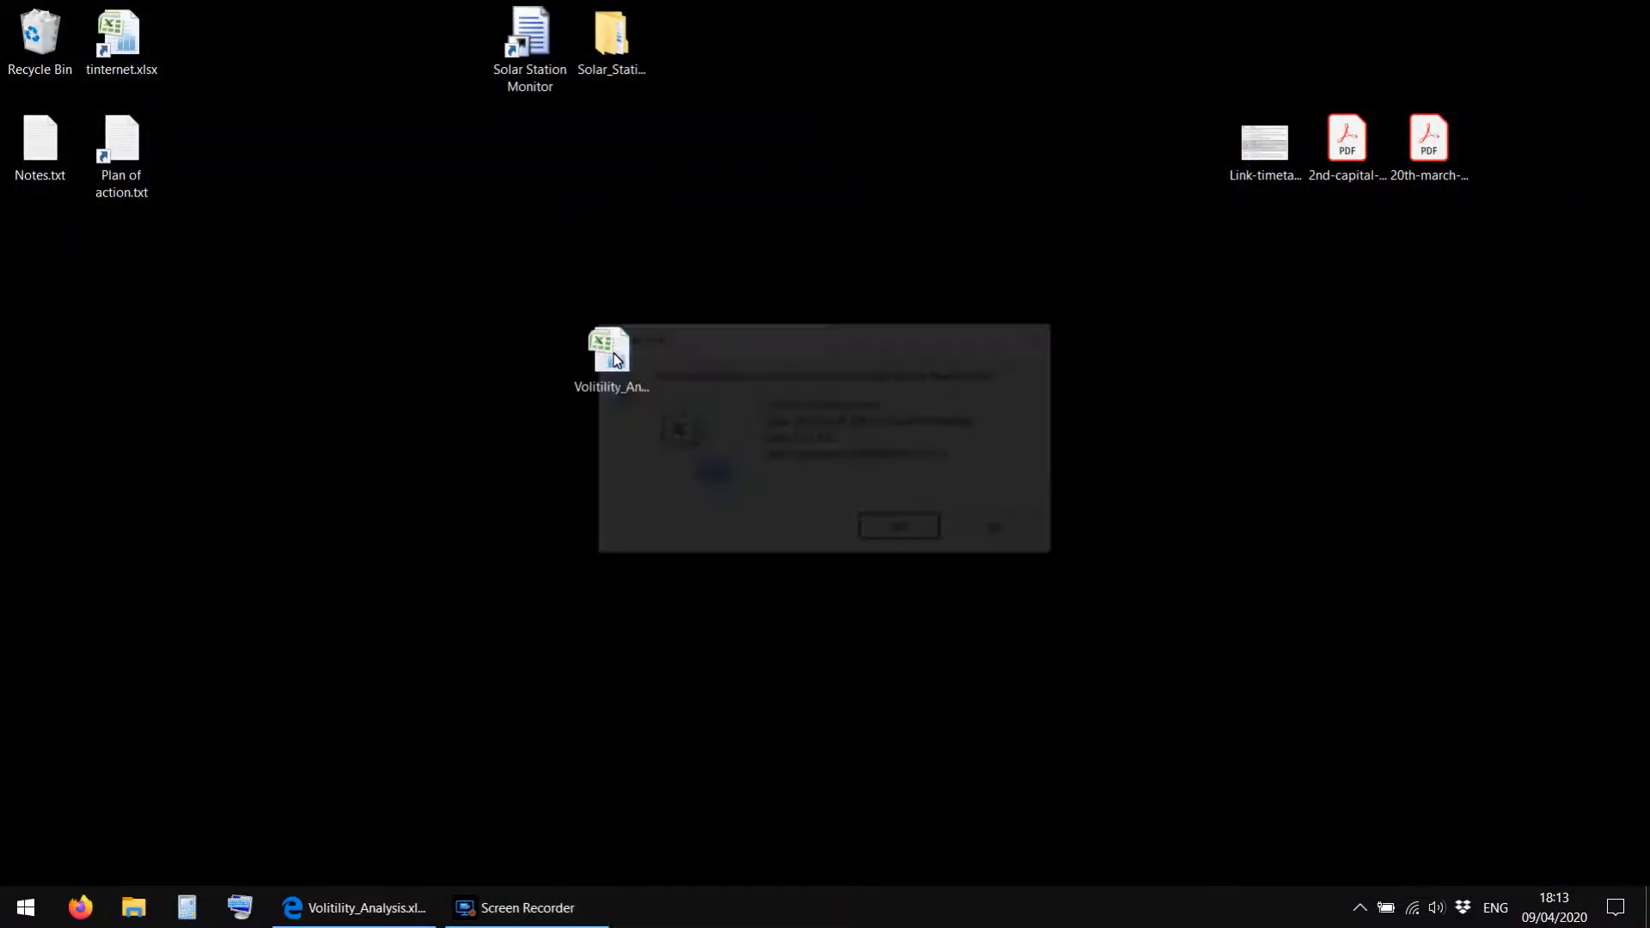
{"action": "key", "text": "Return"}
Return to the browser and close both the spreadsheet preview and the volatility video's page.
{"action": "left_click", "coordinate": [387, 909]}
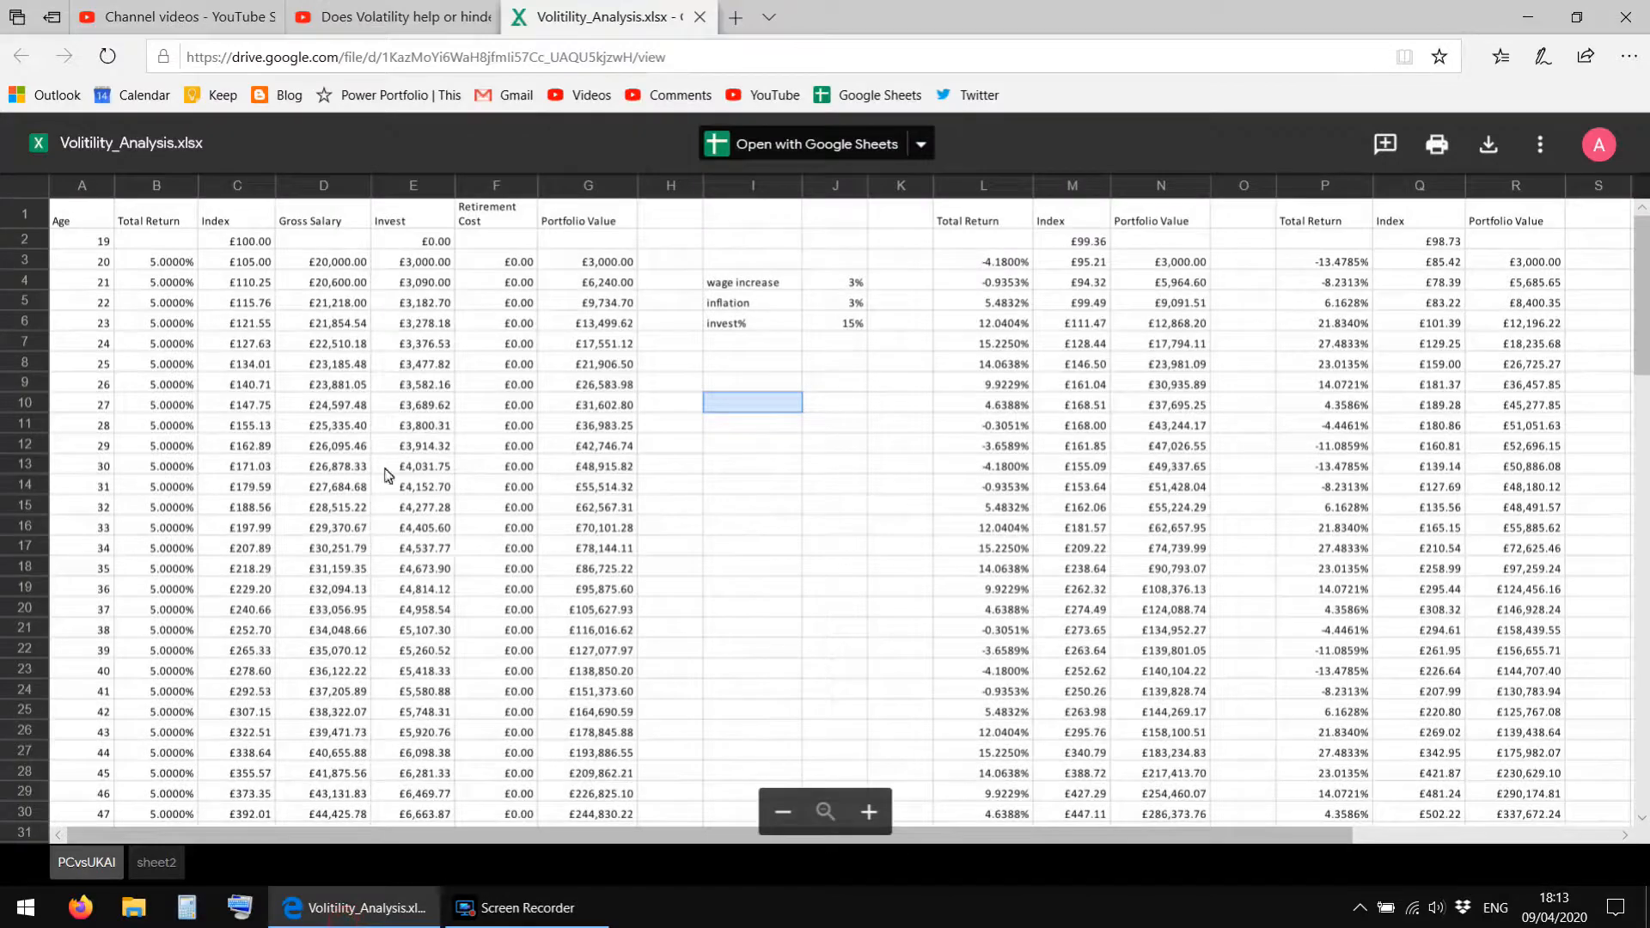
{"action": "left_click", "coordinate": [701, 19]}
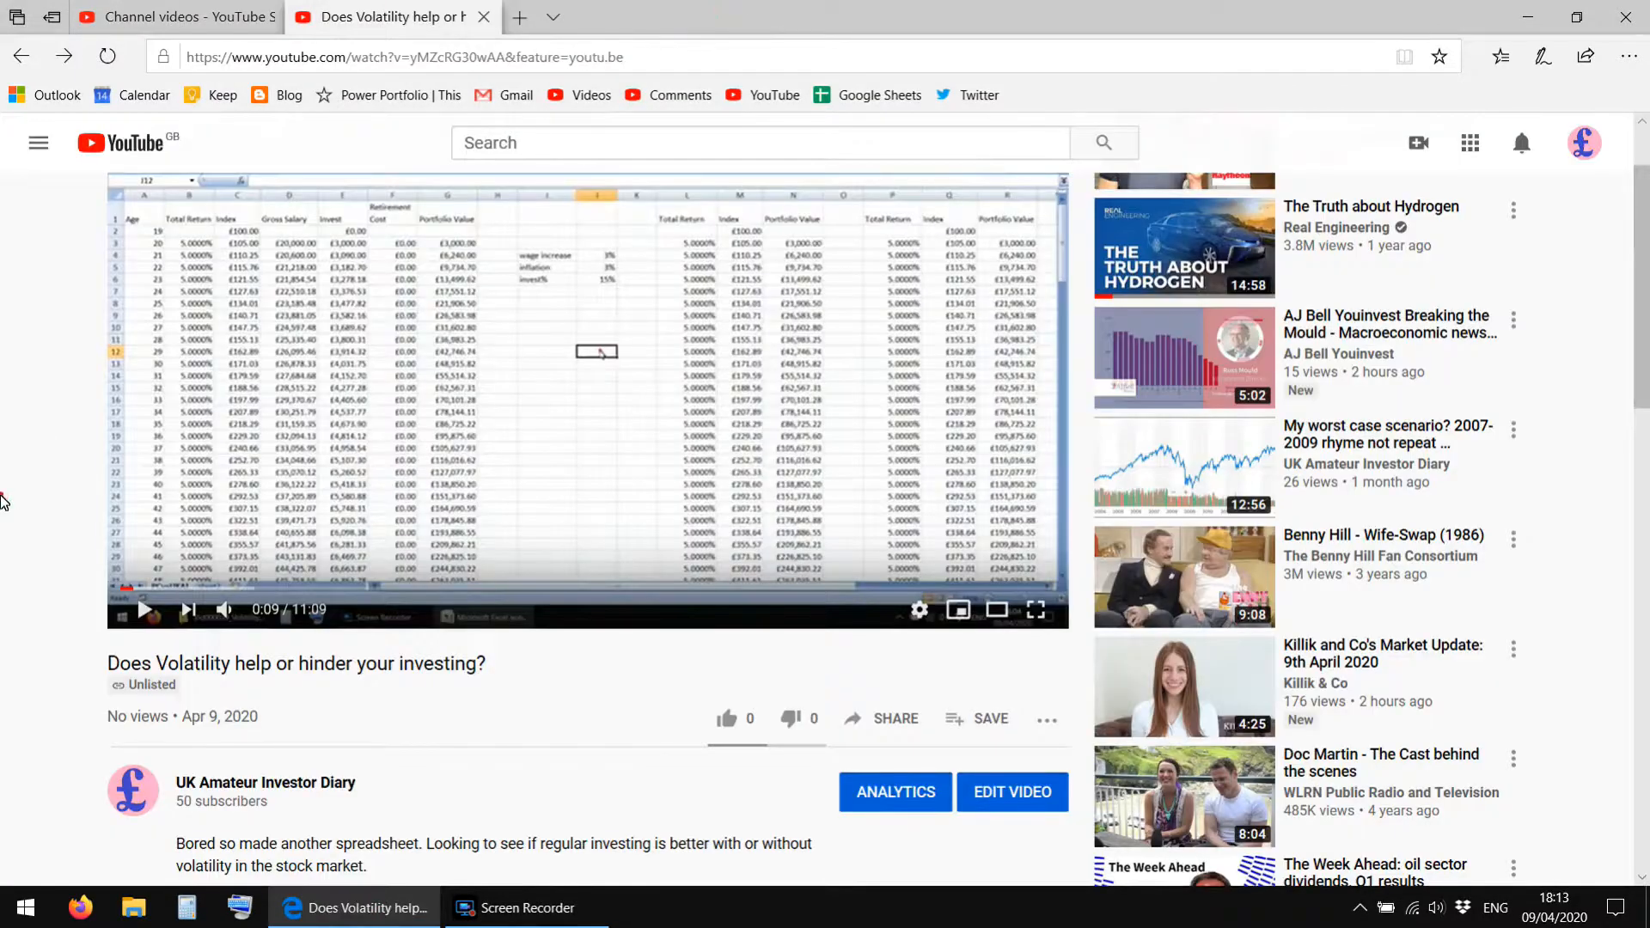
{"action": "scroll", "coordinate": [3, 504], "scroll_direction": "down", "scroll_amount": 4}
{"action": "scroll", "coordinate": [3, 505], "scroll_direction": "down", "scroll_amount": 4}
{"action": "scroll", "coordinate": [2, 504], "scroll_direction": "up", "scroll_amount": 3}
{"action": "scroll", "coordinate": [3, 504], "scroll_direction": "up", "scroll_amount": 6}
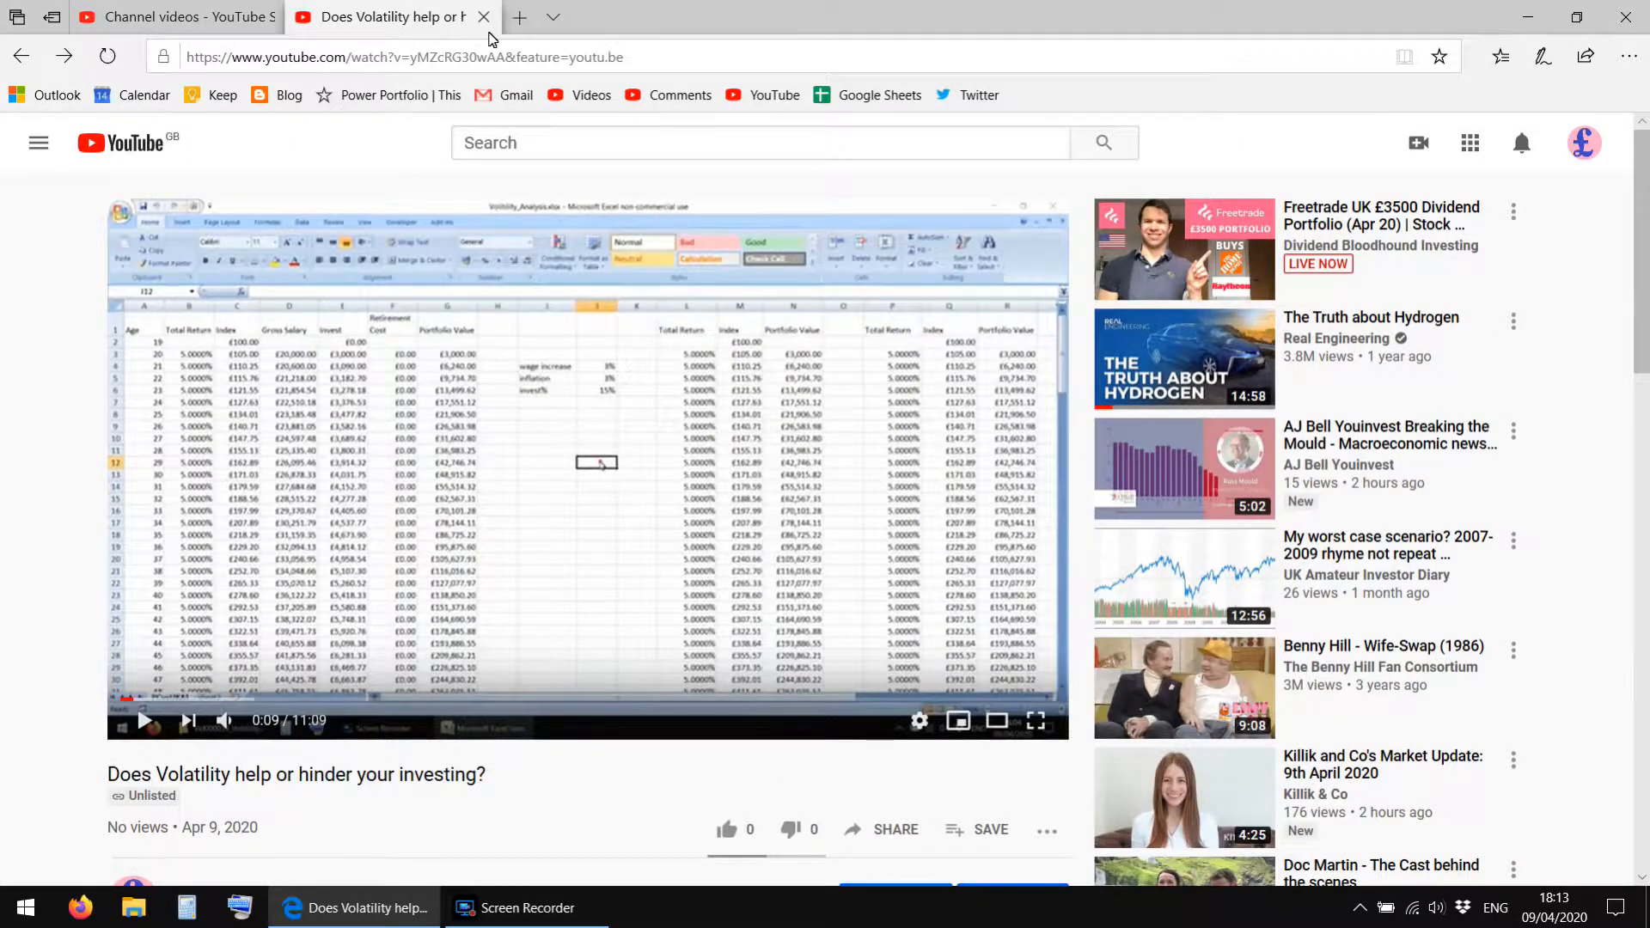
{"action": "left_click", "coordinate": [484, 17]}
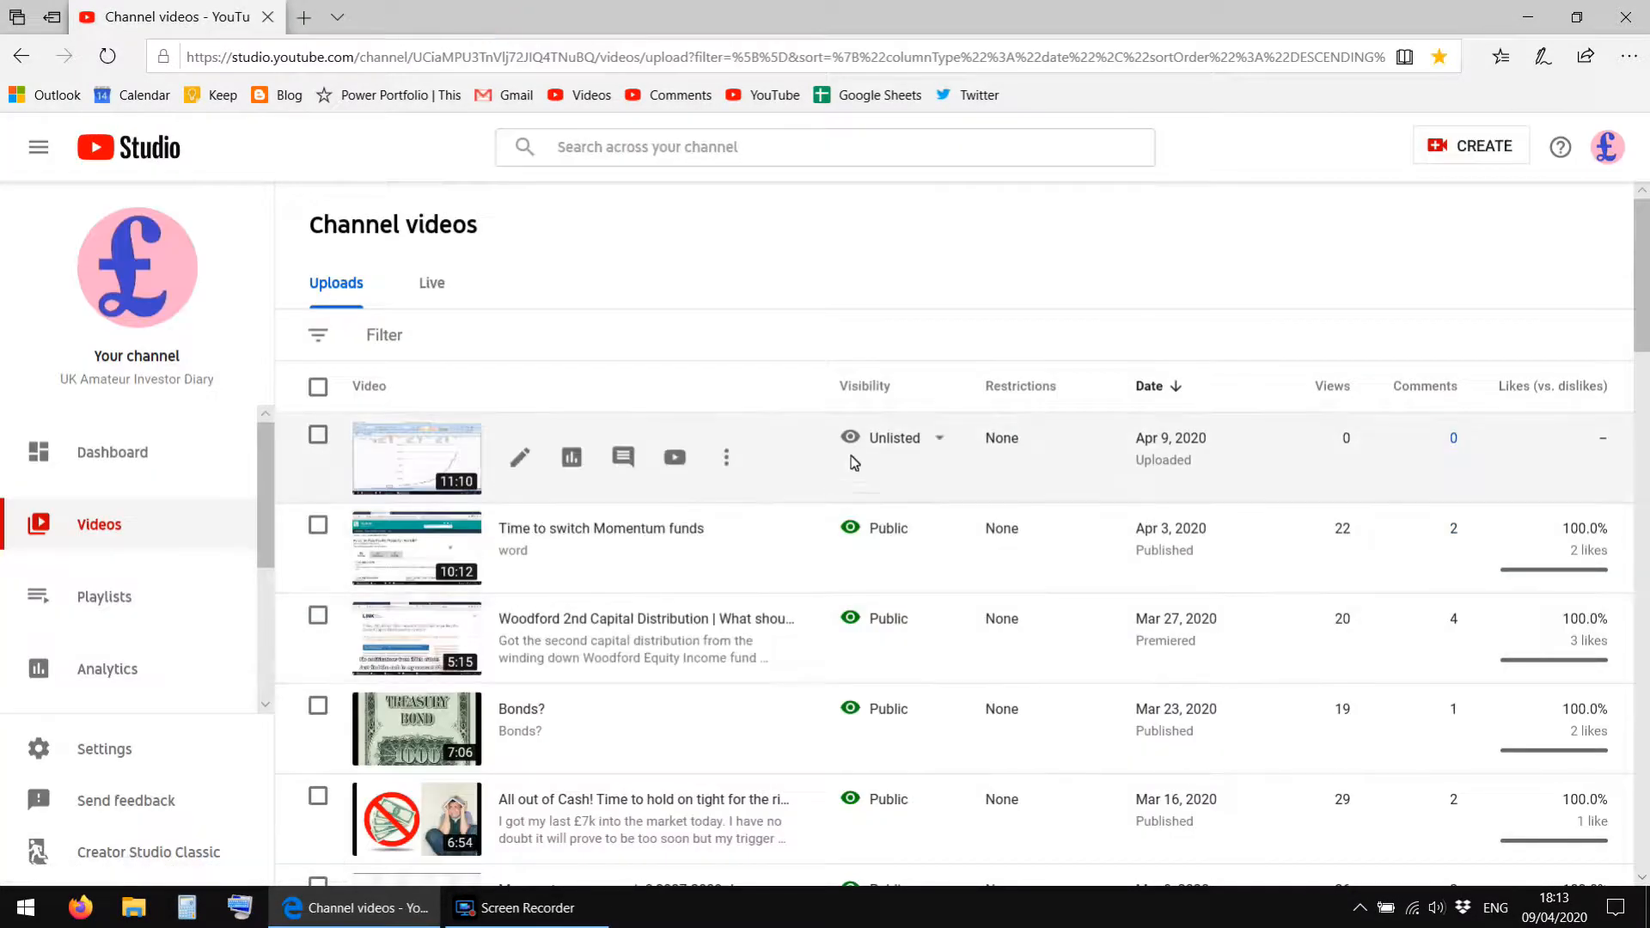
Change the visibility of "Does Volatility help or hinder your investing?" to Public, publish it and close the browser.
{"action": "left_click", "coordinate": [938, 440]}
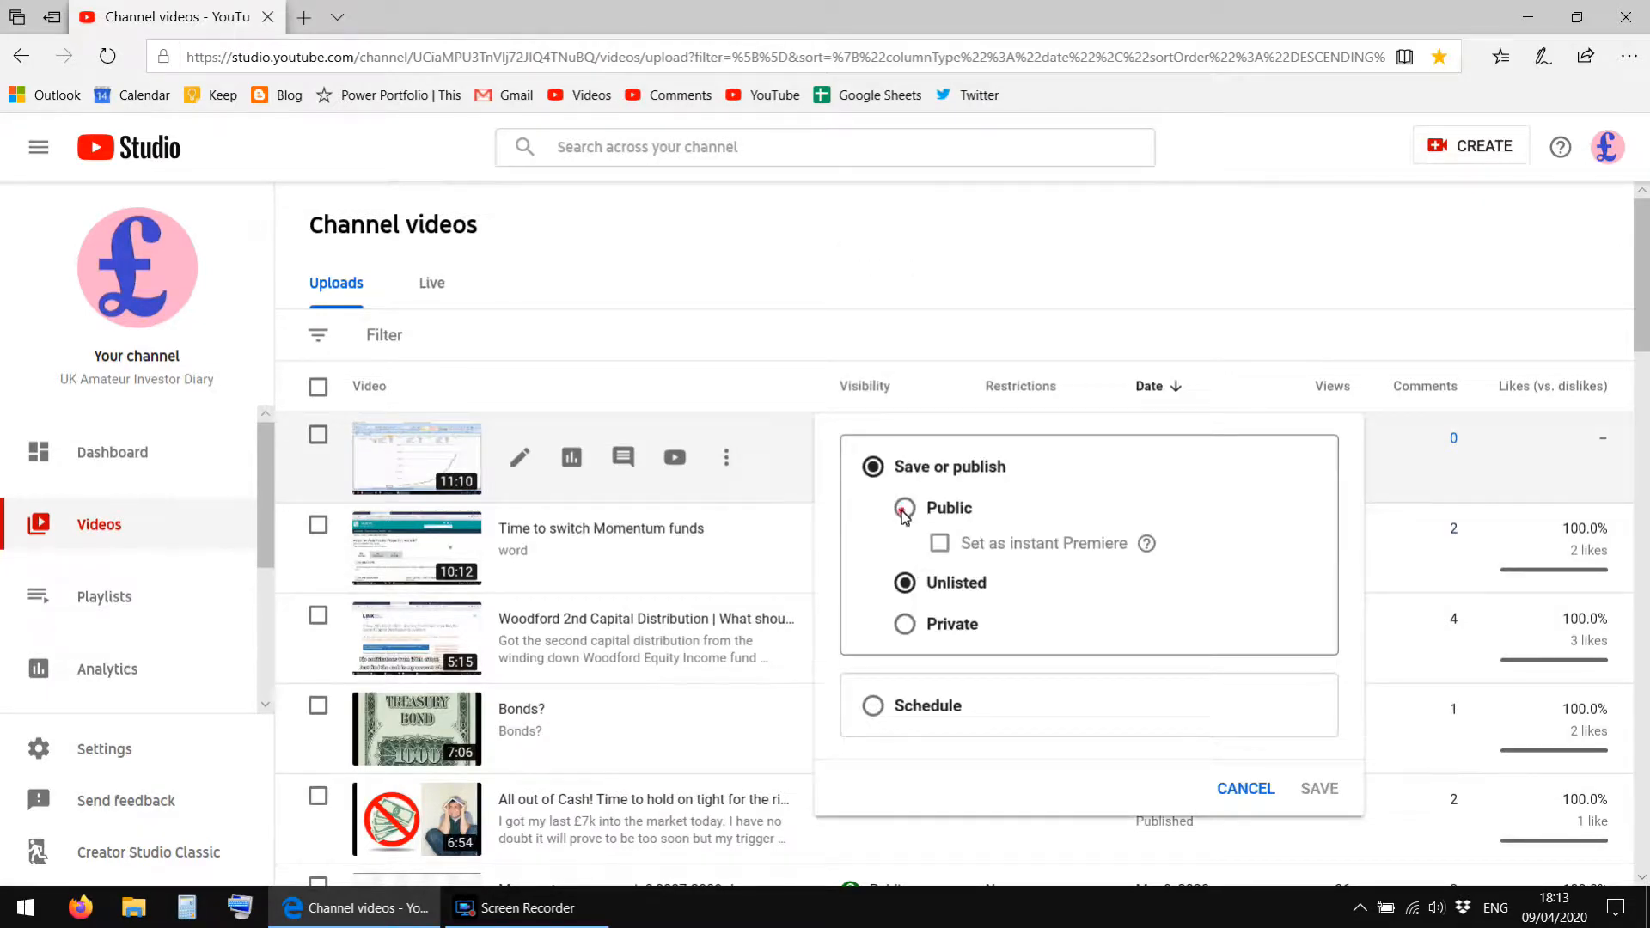
{"action": "left_click", "coordinate": [904, 510]}
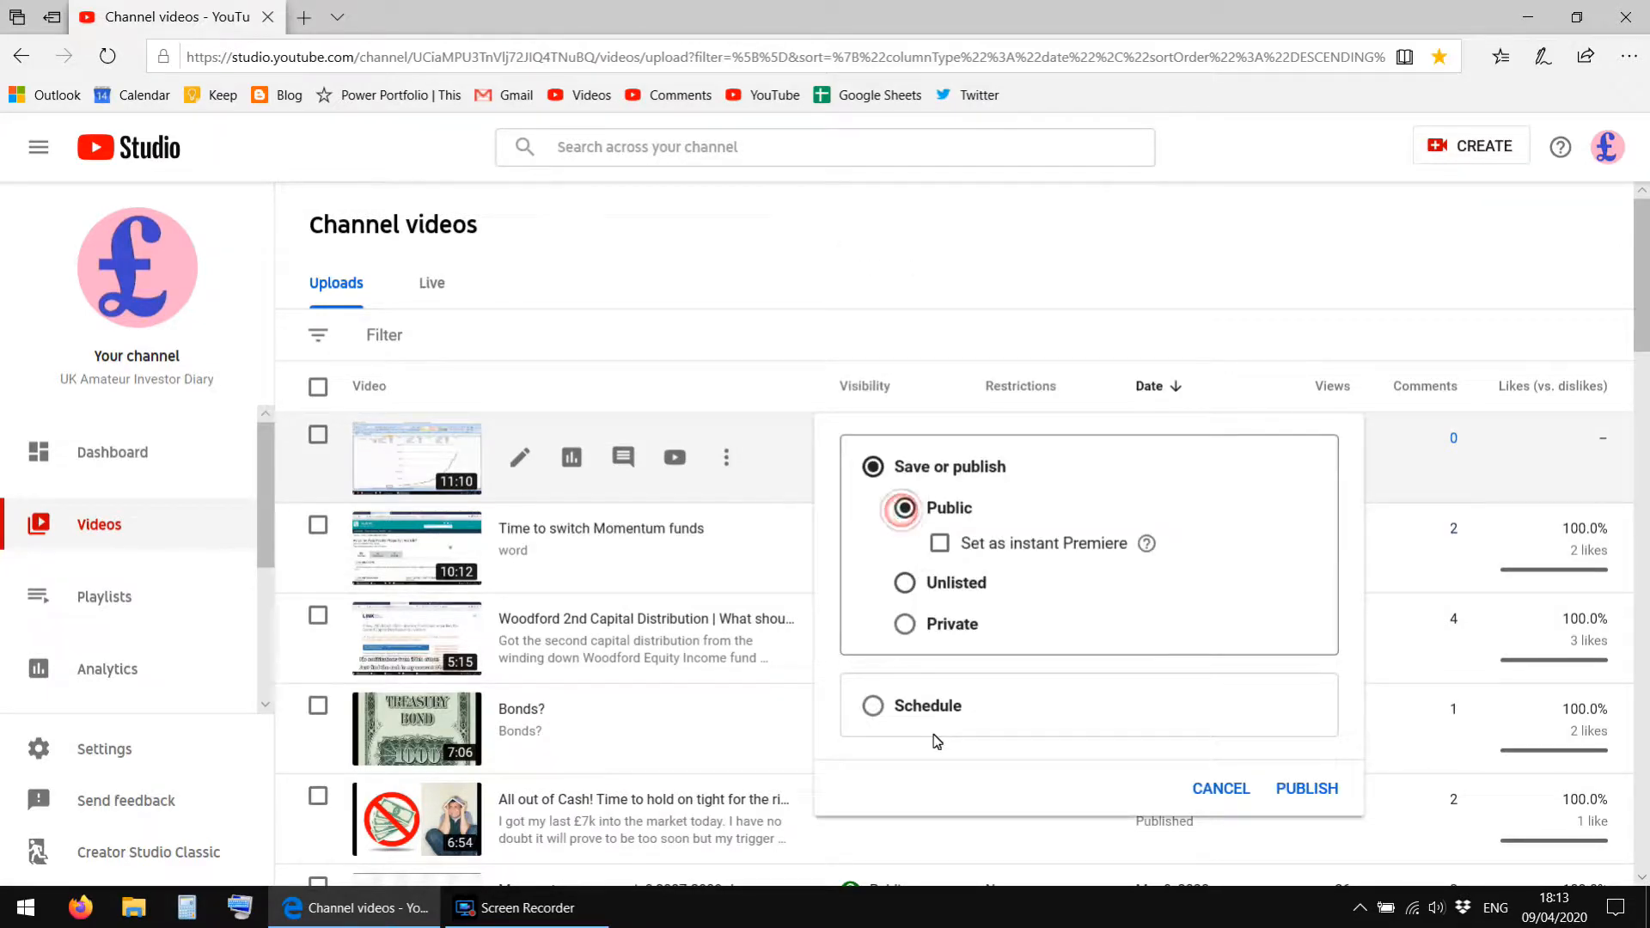
{"action": "left_click", "coordinate": [1305, 789]}
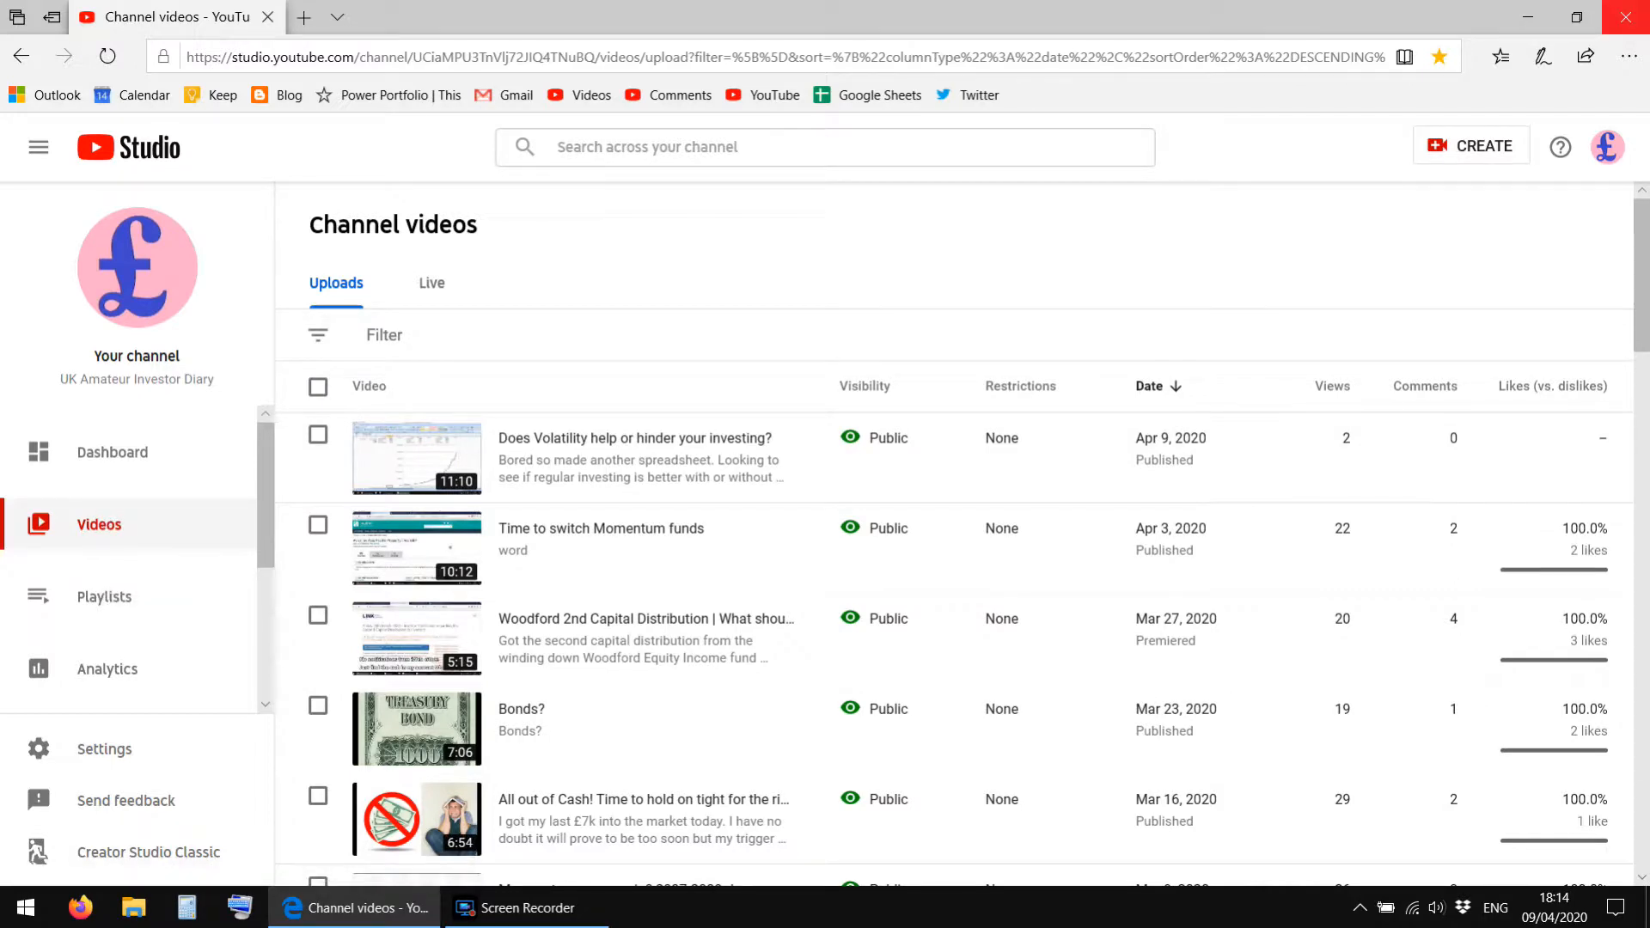
{"action": "left_click", "coordinate": [1626, 15]}
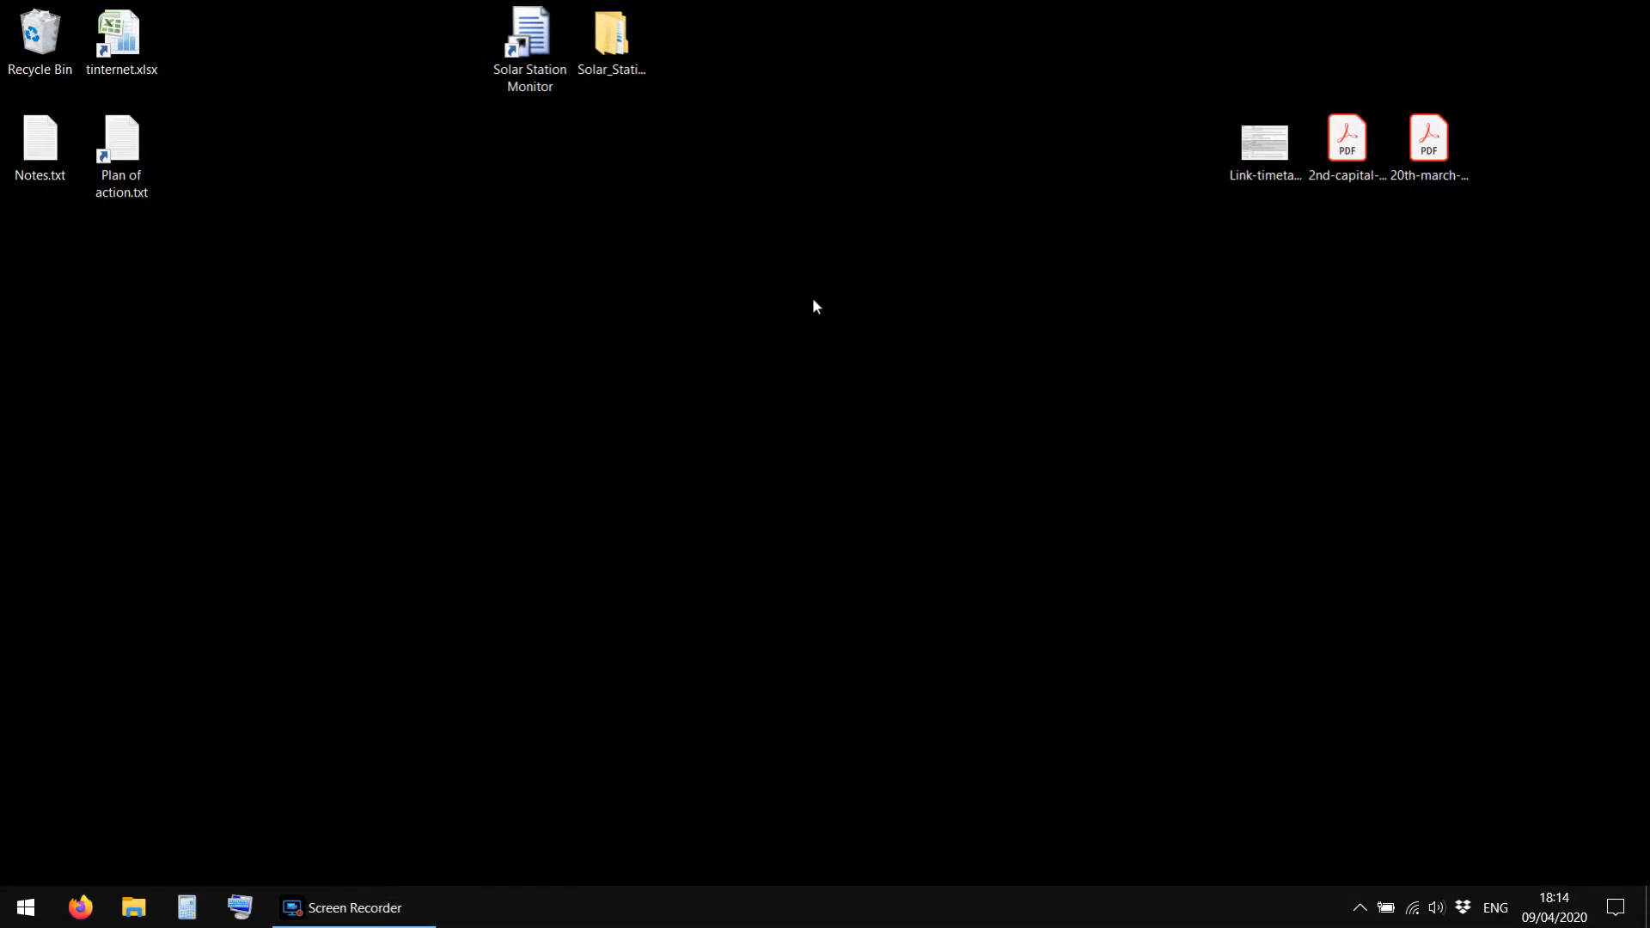
{"action": "left_click_drag", "start_coordinate": [831, 489], "coordinate": [1642, 8]}
{"action": "left_click", "coordinate": [1142, 468]}
{"action": "left_click_drag", "start_coordinate": [815, 397], "coordinate": [2, 5]}
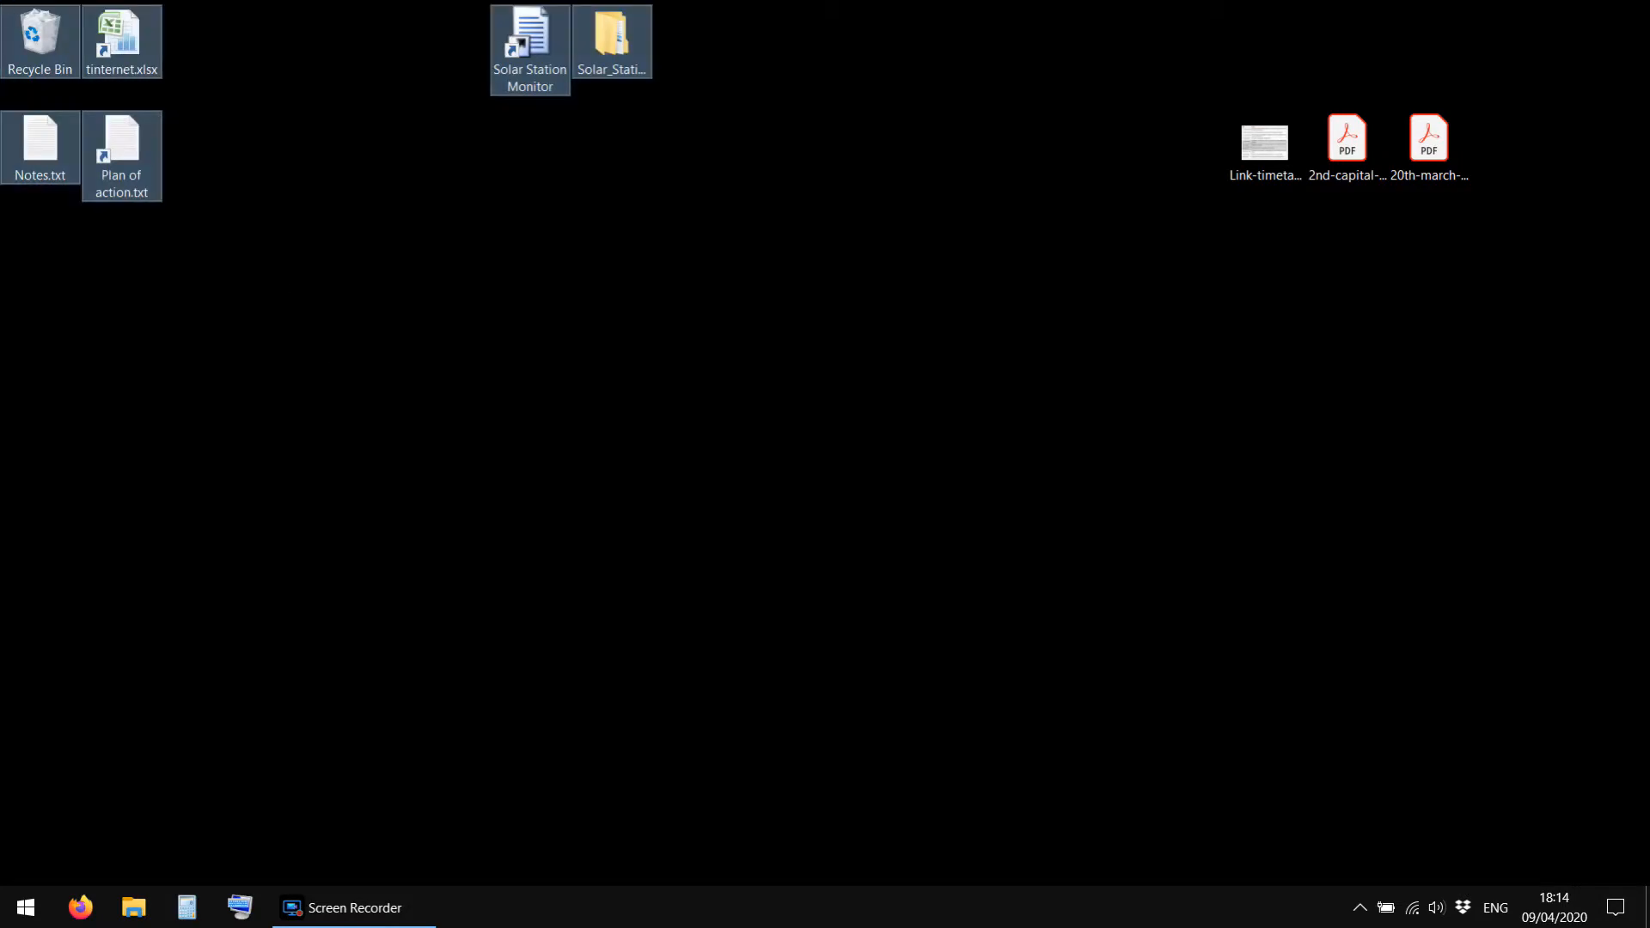
{"action": "left_click_drag", "start_coordinate": [3, 447], "coordinate": [823, 2]}
{"action": "left_click_drag", "start_coordinate": [823, 1], "coordinate": [736, 898]}
{"action": "left_click_drag", "start_coordinate": [788, 432], "coordinate": [0, 854]}
{"action": "left_click", "coordinate": [497, 393]}
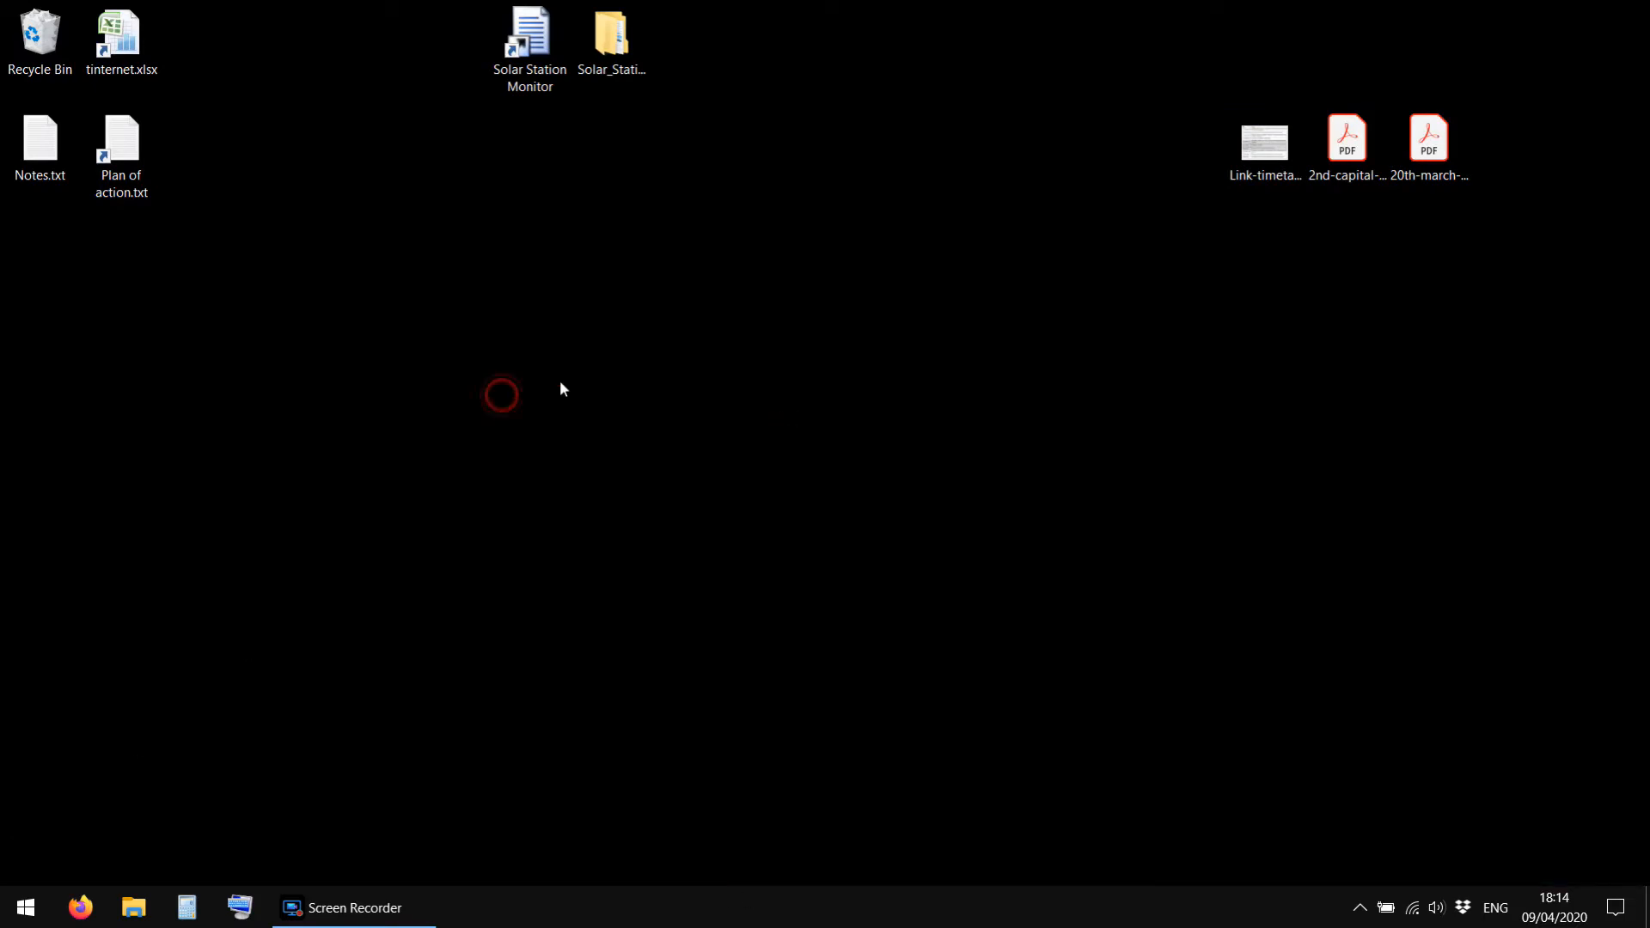